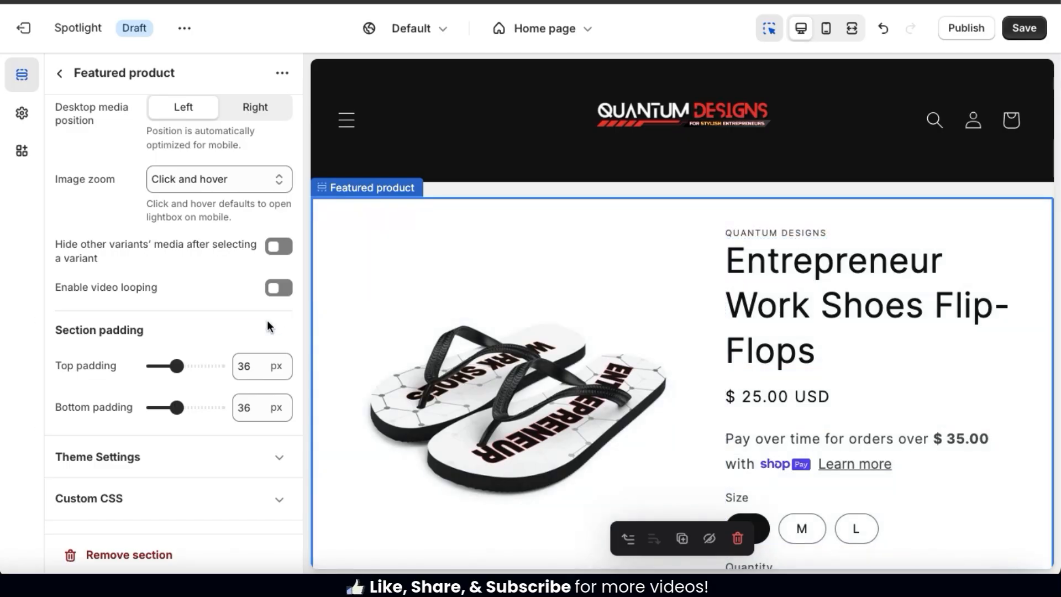
Return to the home page sections, expand the Featured product section and check its Text block's settings.
{"action": "scroll", "coordinate": [267, 321], "scroll_direction": "up", "scroll_amount": 6}
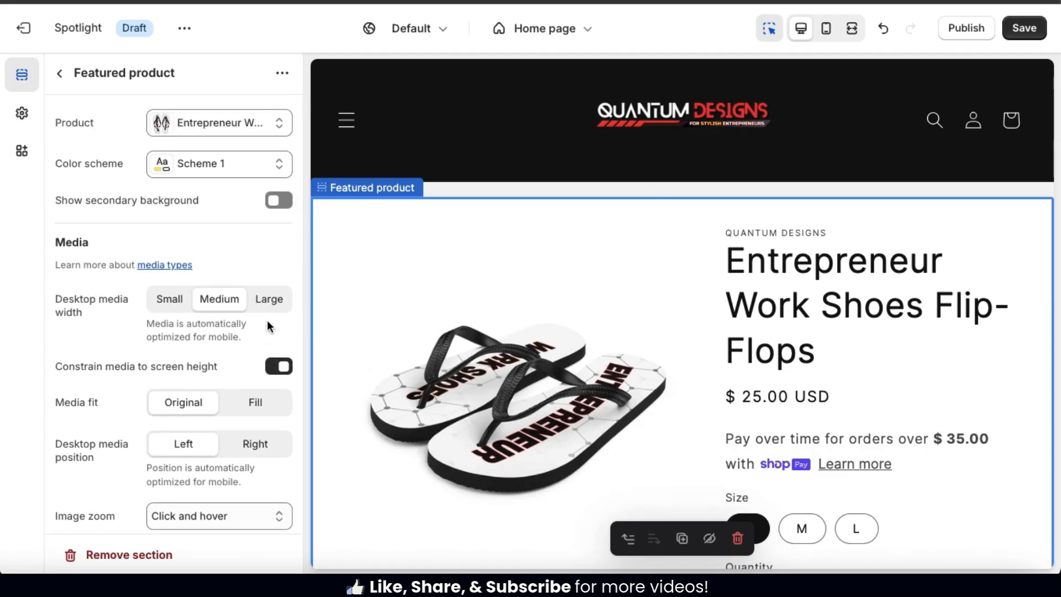
{"action": "left_click", "coordinate": [60, 74]}
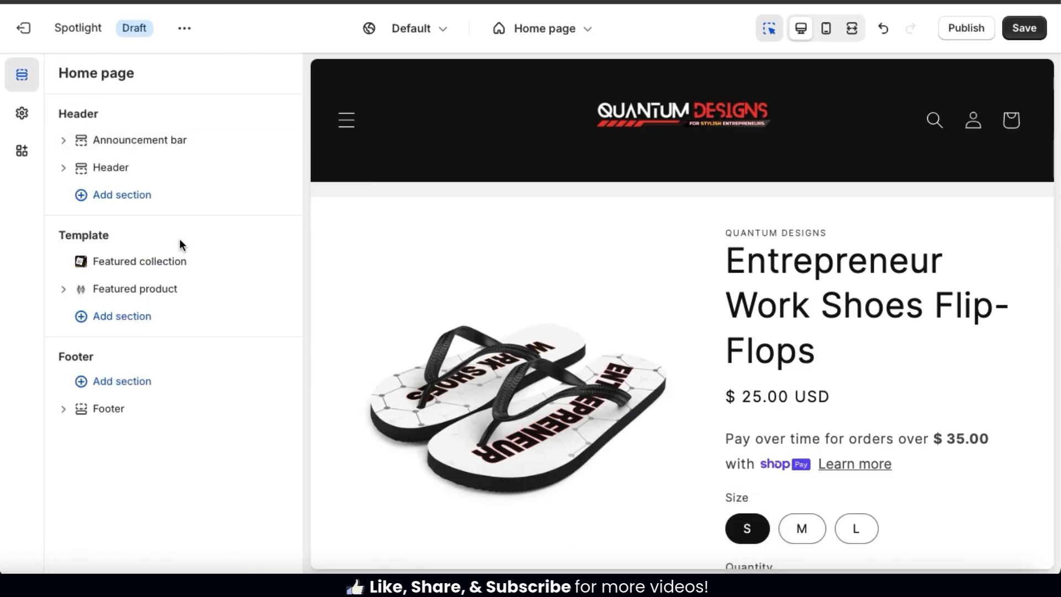
{"action": "left_click", "coordinate": [64, 291]}
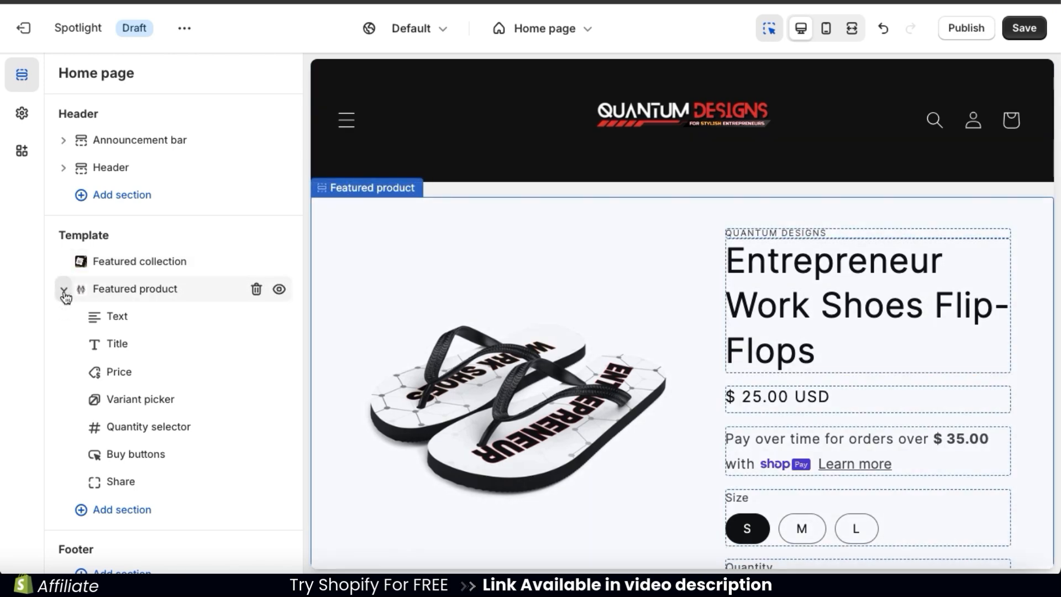
{"action": "left_click", "coordinate": [117, 316]}
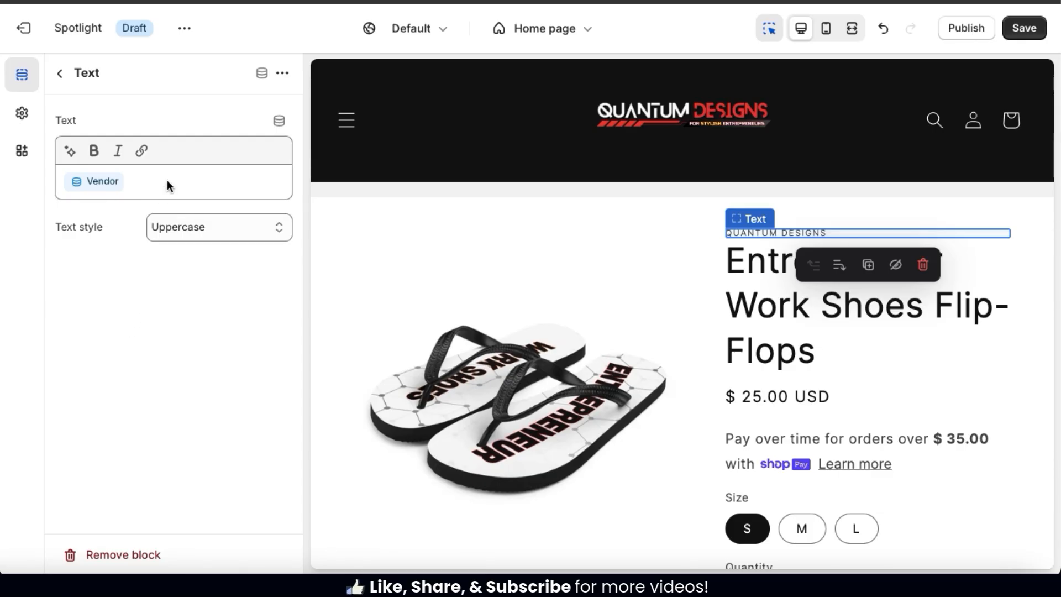
{"action": "left_click", "coordinate": [61, 74]}
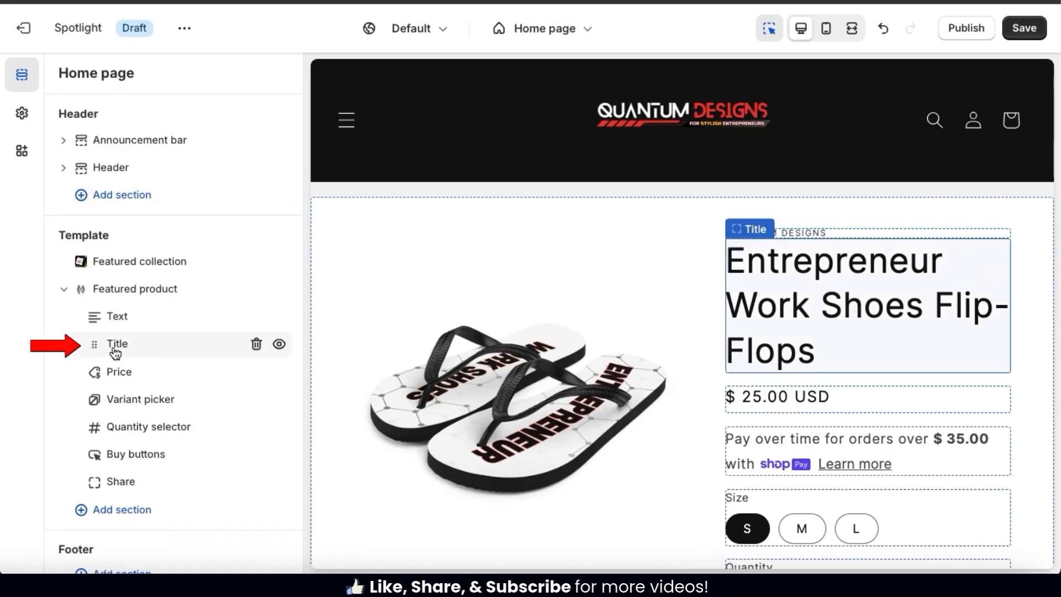
Set the featured product's Title heading size to Small and check the Price block's settings.
{"action": "left_click", "coordinate": [130, 354]}
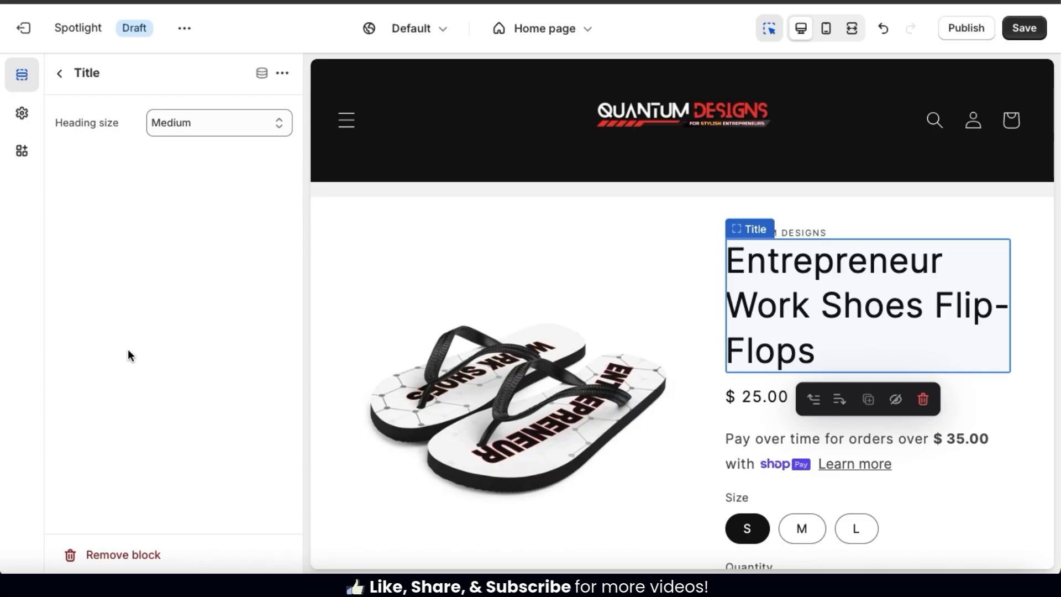
{"action": "left_click", "coordinate": [277, 124]}
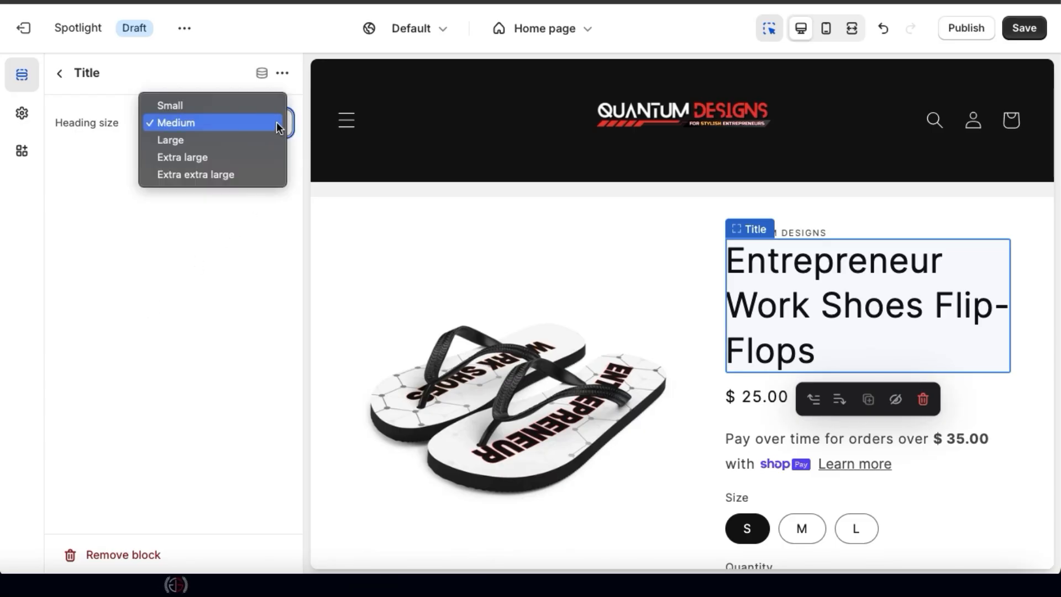
{"action": "left_click", "coordinate": [255, 111]}
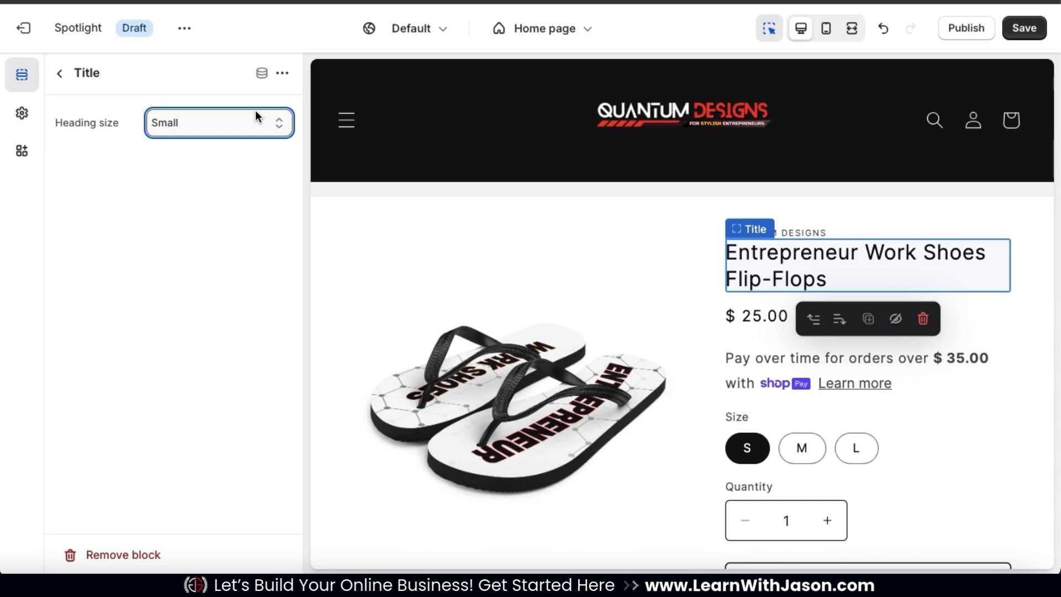
{"action": "left_click", "coordinate": [60, 75]}
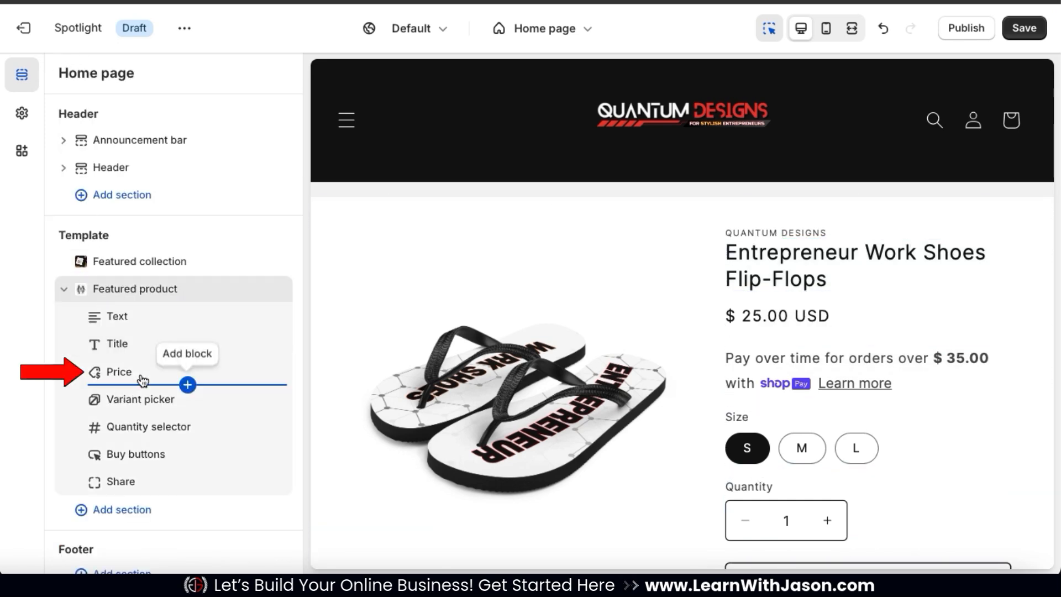
{"action": "left_click", "coordinate": [142, 382]}
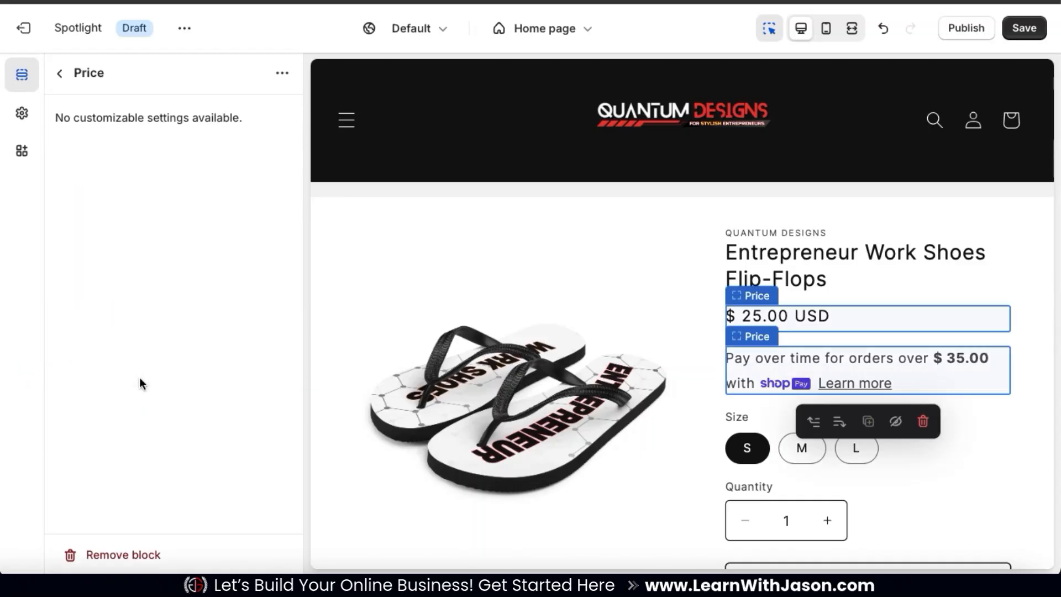
{"action": "left_click", "coordinate": [60, 75]}
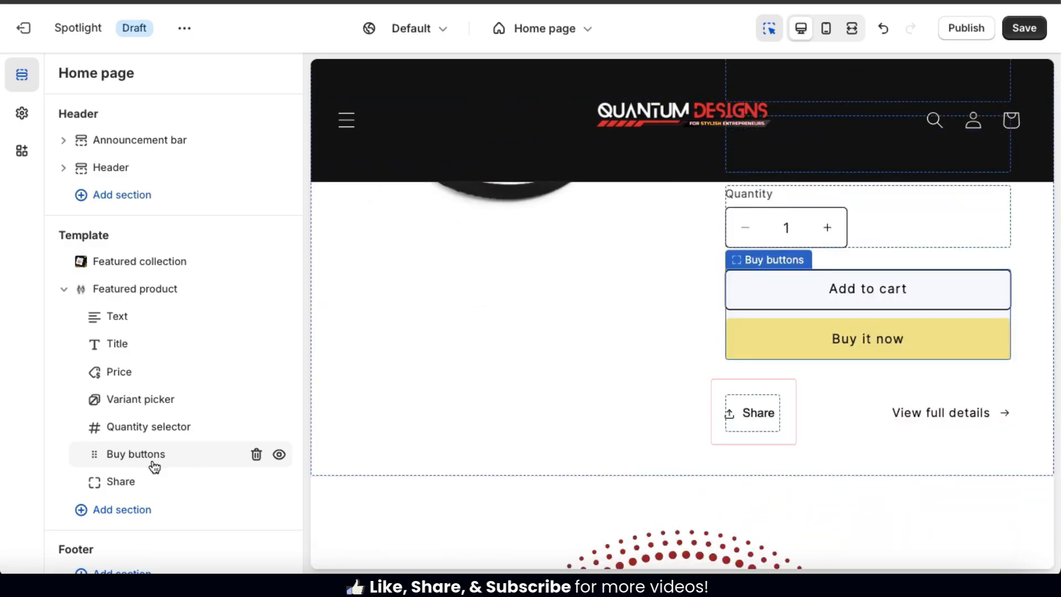
Hide the featured product's Share and Quantity selector blocks and collapse the section.
{"action": "mouse_move", "coordinate": [249, 495]}
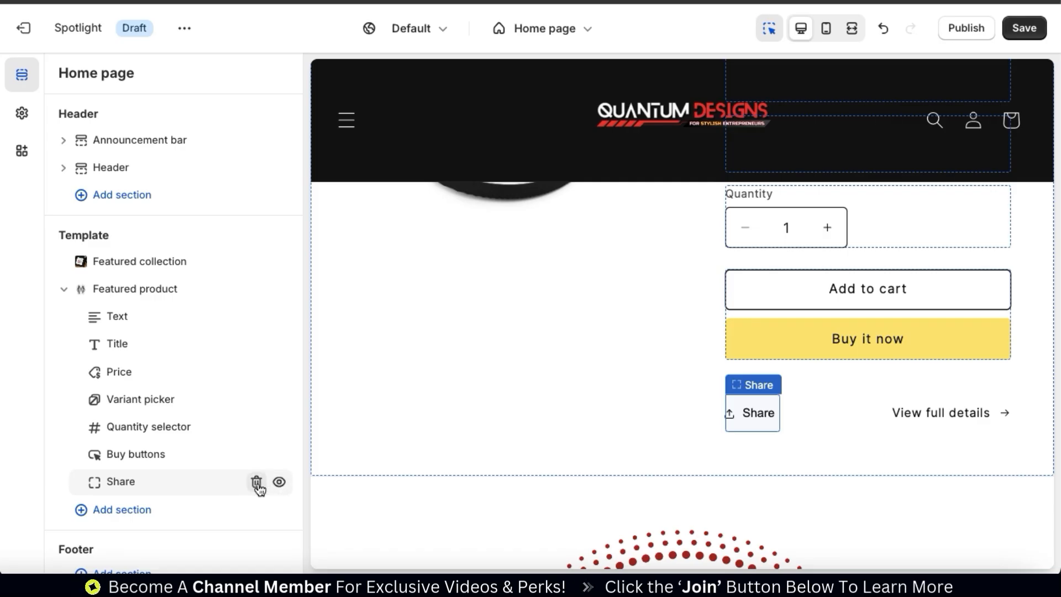
{"action": "left_click", "coordinate": [279, 482]}
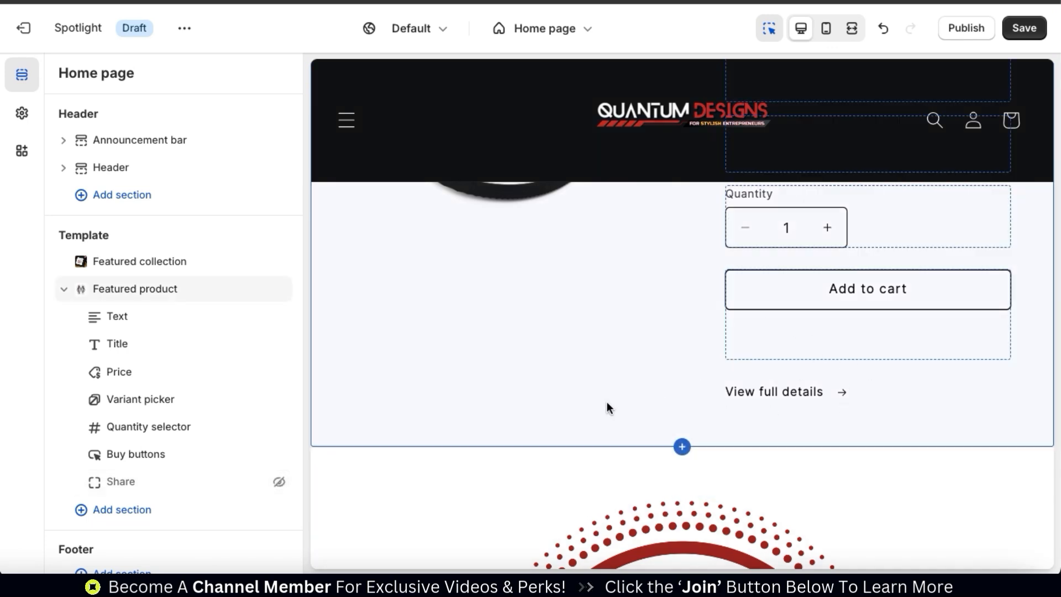
{"action": "scroll", "coordinate": [442, 413], "scroll_direction": "up", "scroll_amount": 3}
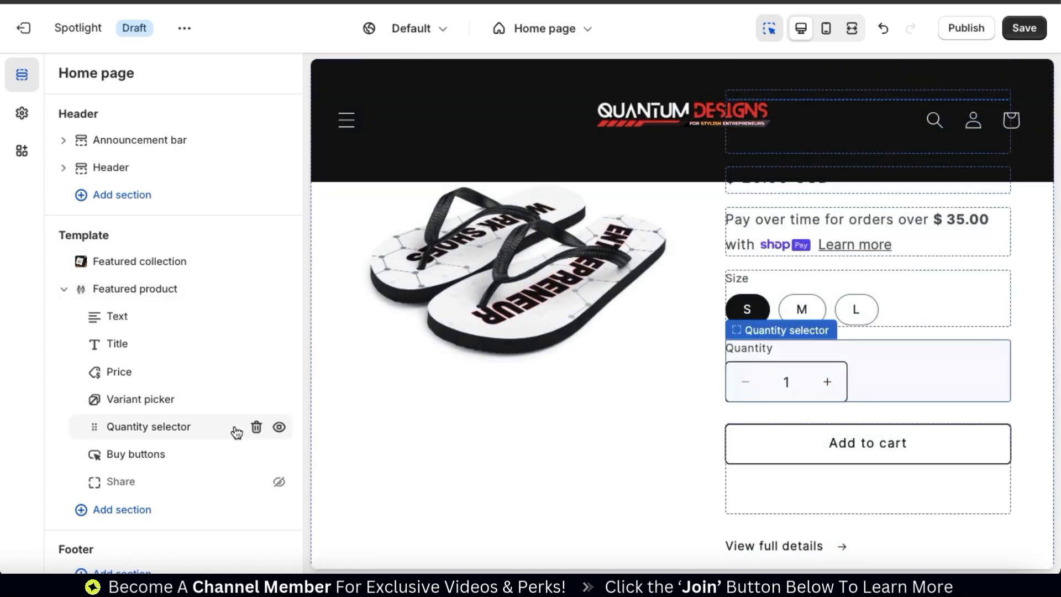
{"action": "left_click", "coordinate": [279, 427]}
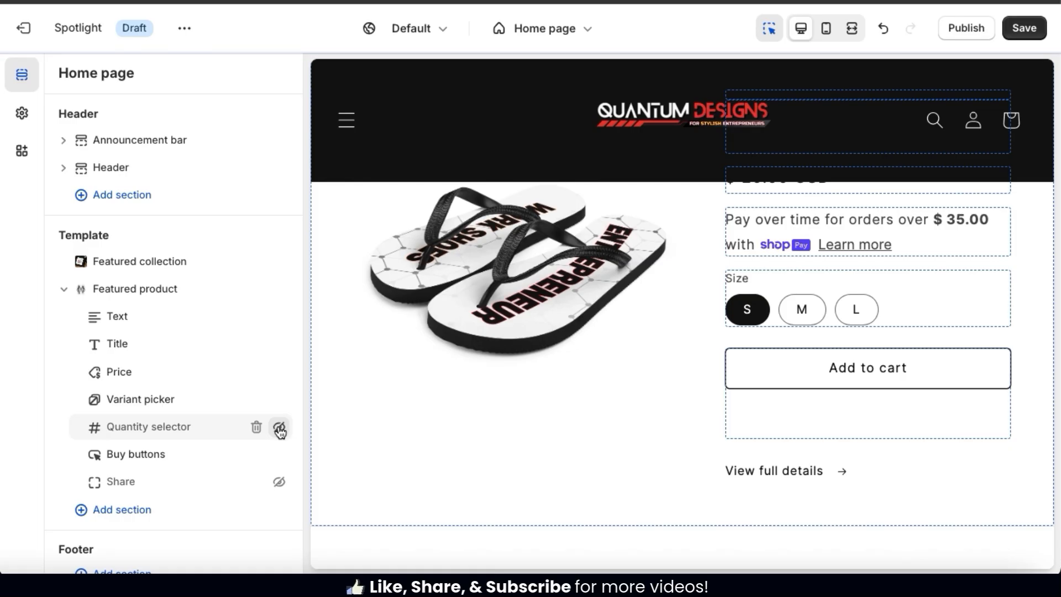
{"action": "scroll", "coordinate": [447, 408], "scroll_direction": "up", "scroll_amount": 3}
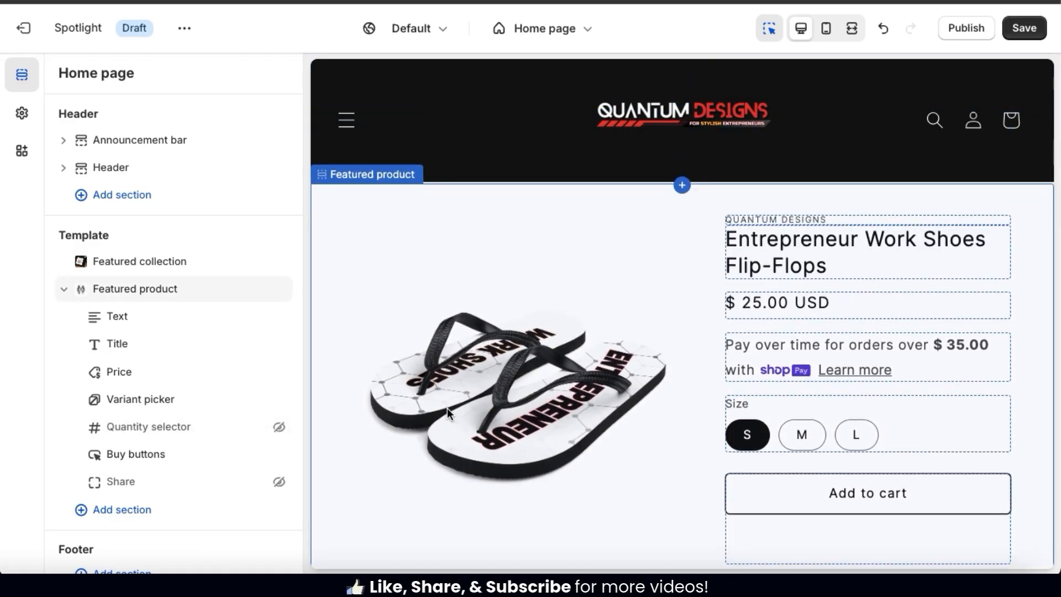
{"action": "left_click", "coordinate": [66, 290]}
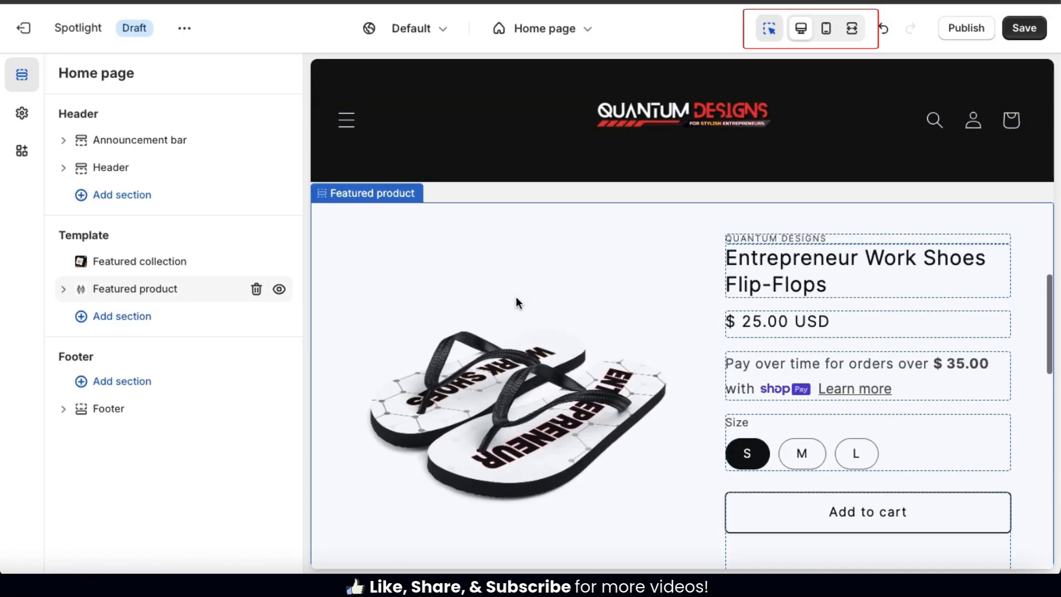
Preview the featured product section in the fullscreen and mobile views.
{"action": "left_click", "coordinate": [852, 28]}
{"action": "scroll", "coordinate": [868, 343], "scroll_direction": "up", "scroll_amount": 2}
{"action": "scroll", "coordinate": [867, 342], "scroll_direction": "down", "scroll_amount": 4}
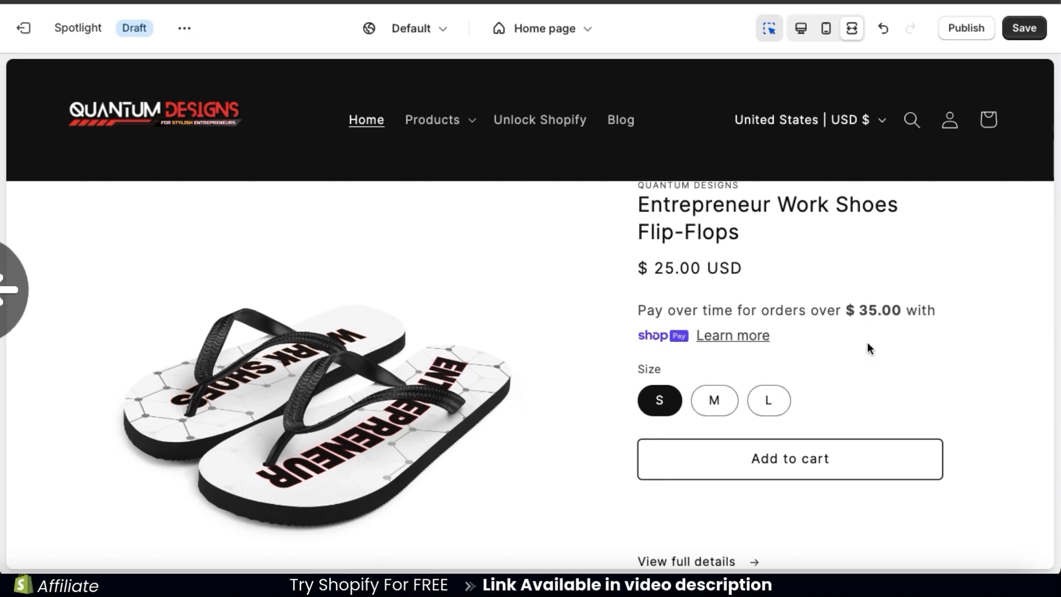
{"action": "scroll", "coordinate": [867, 346], "scroll_direction": "up", "scroll_amount": 1}
{"action": "scroll", "coordinate": [868, 342], "scroll_direction": "down", "scroll_amount": 1}
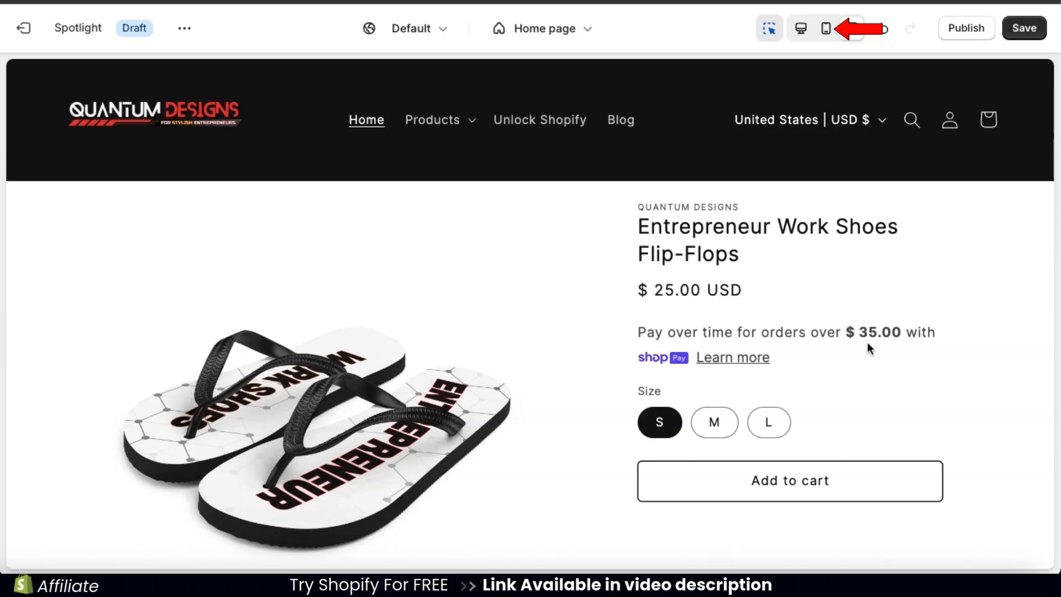
{"action": "left_click", "coordinate": [827, 29]}
{"action": "scroll", "coordinate": [747, 263], "scroll_direction": "up", "scroll_amount": 3}
{"action": "scroll", "coordinate": [747, 263], "scroll_direction": "down", "scroll_amount": 1}
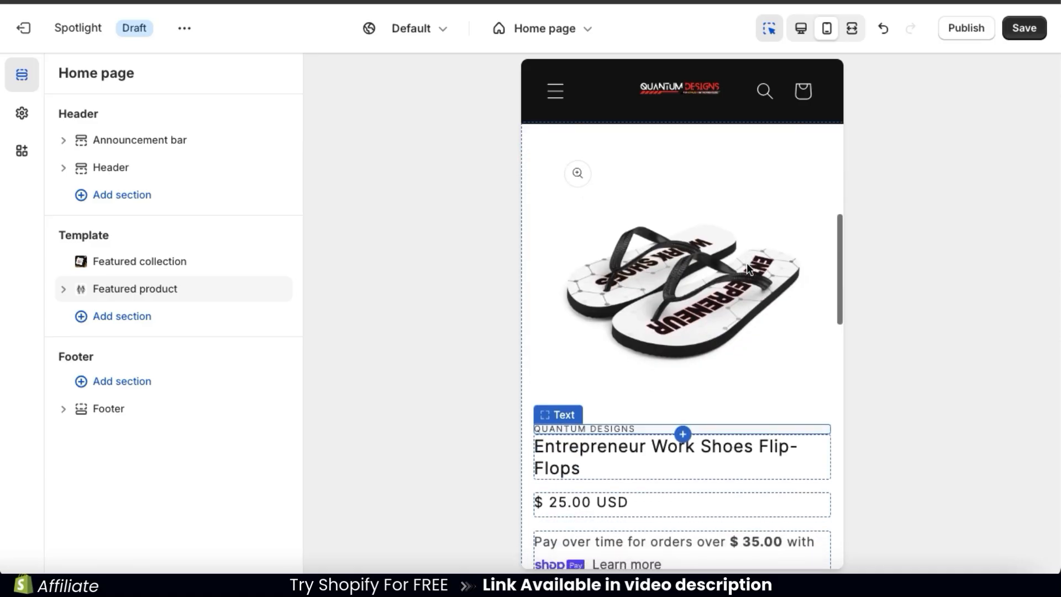
{"action": "scroll", "coordinate": [766, 323], "scroll_direction": "down", "scroll_amount": 3}
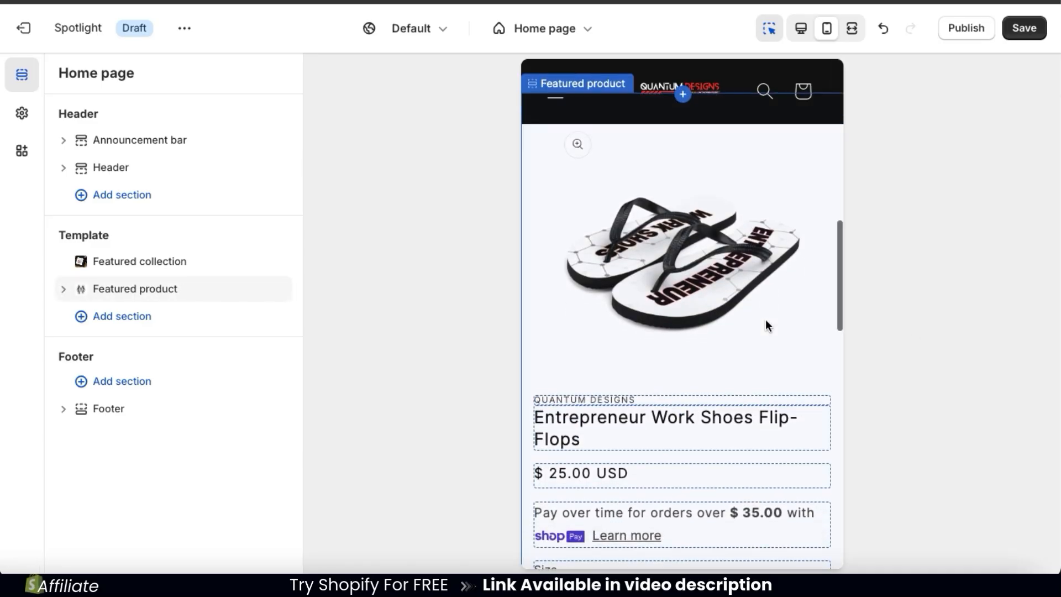
{"action": "scroll", "coordinate": [766, 322], "scroll_direction": "down", "scroll_amount": 2}
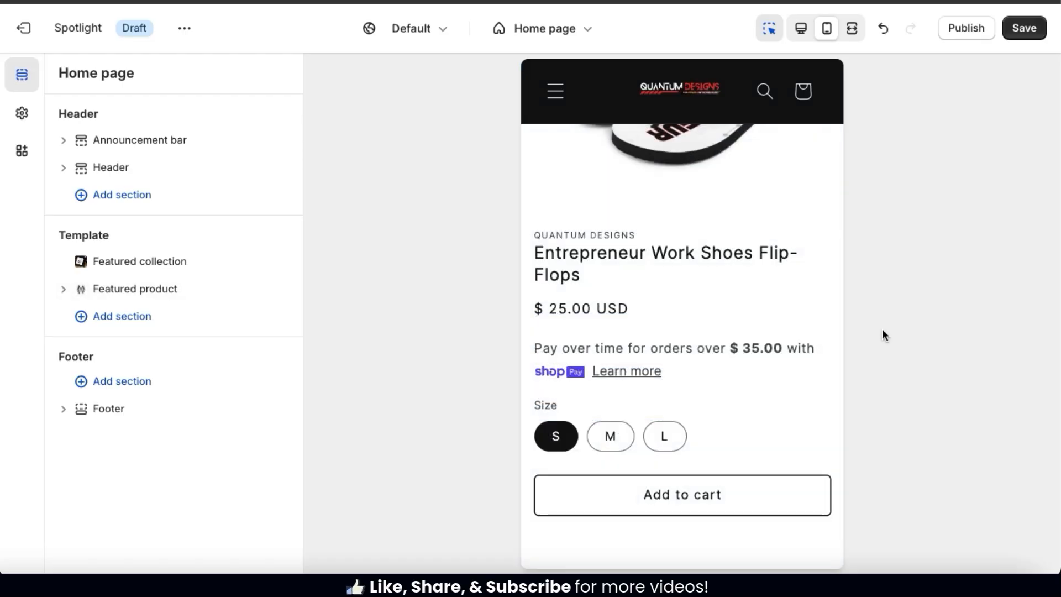
Return the preview to desktop view and save the theme changes.
{"action": "left_click", "coordinate": [804, 36]}
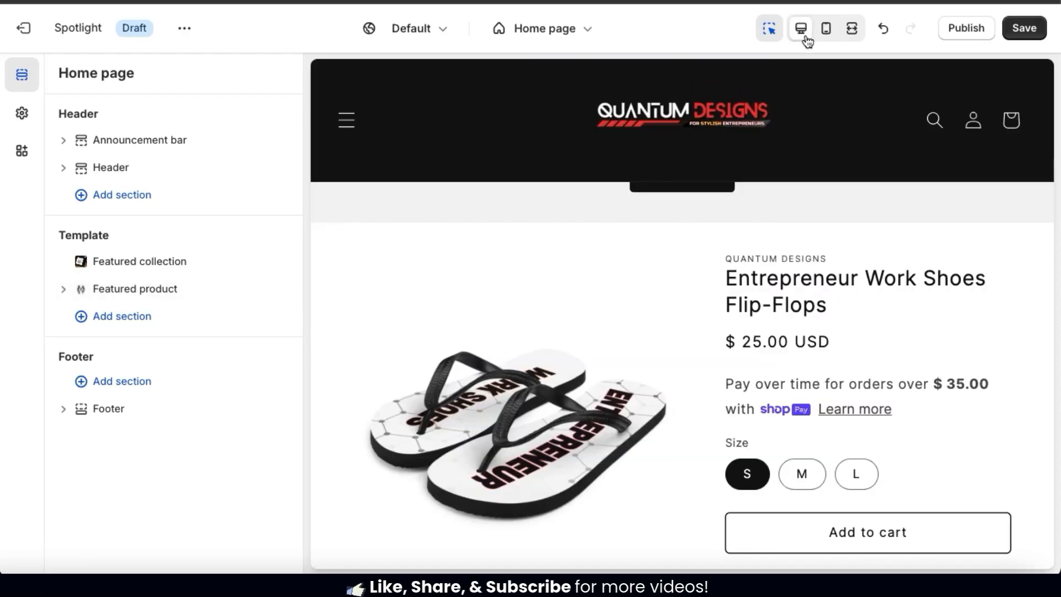
{"action": "scroll", "coordinate": [840, 306], "scroll_direction": "down", "scroll_amount": 1}
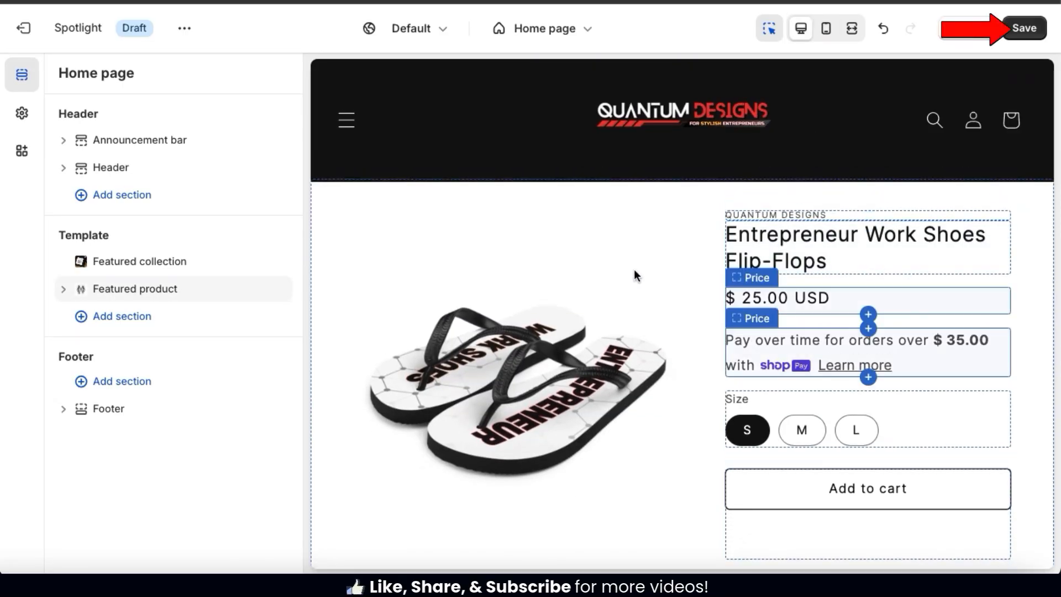
{"action": "left_click", "coordinate": [1026, 29]}
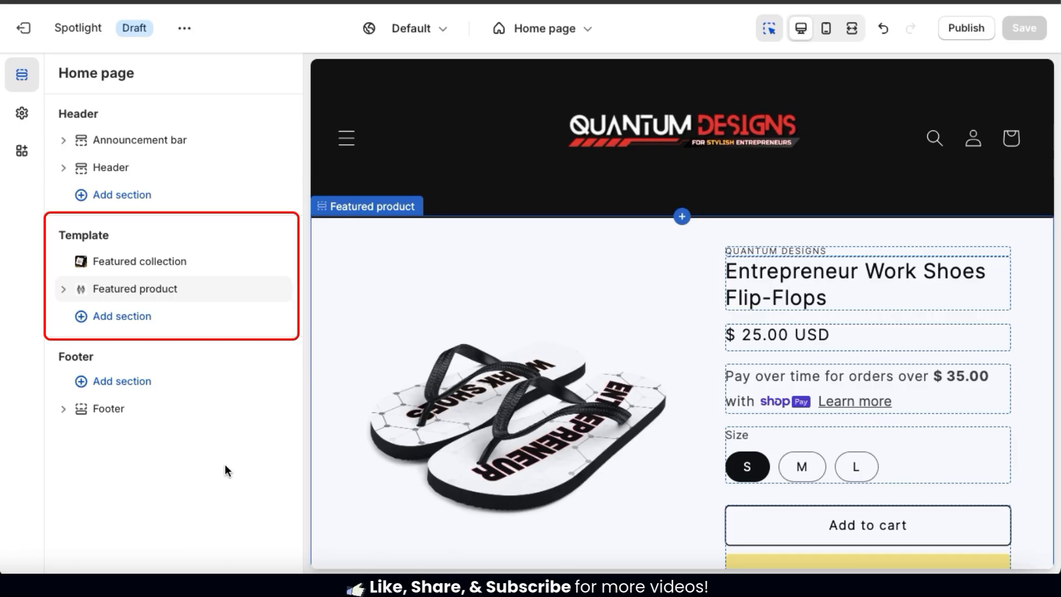
Add a Collection list section below the Featured product section and open its settings.
{"action": "left_click", "coordinate": [121, 326]}
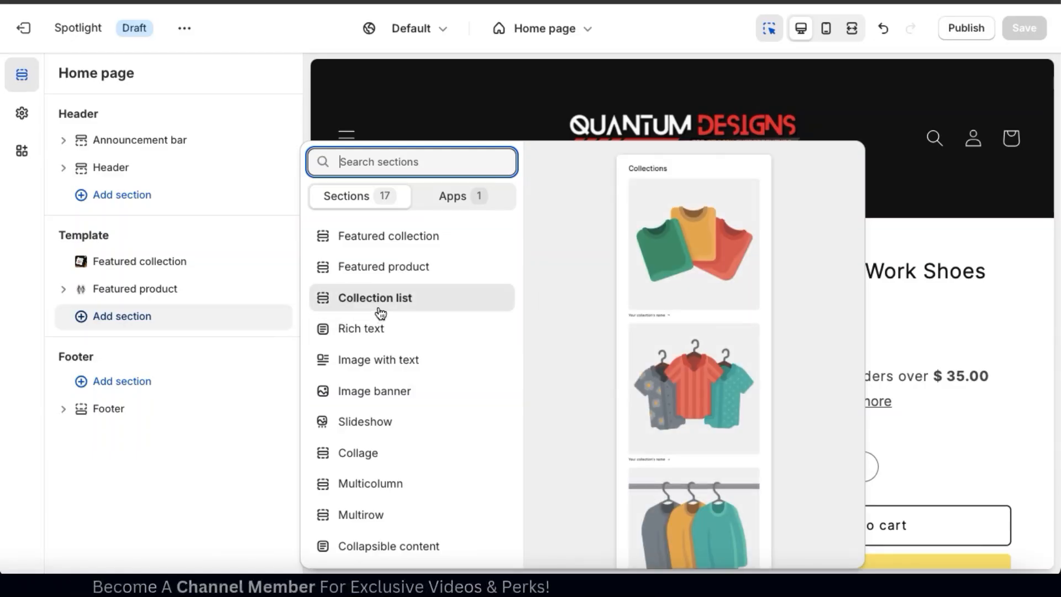
{"action": "left_click", "coordinate": [386, 301]}
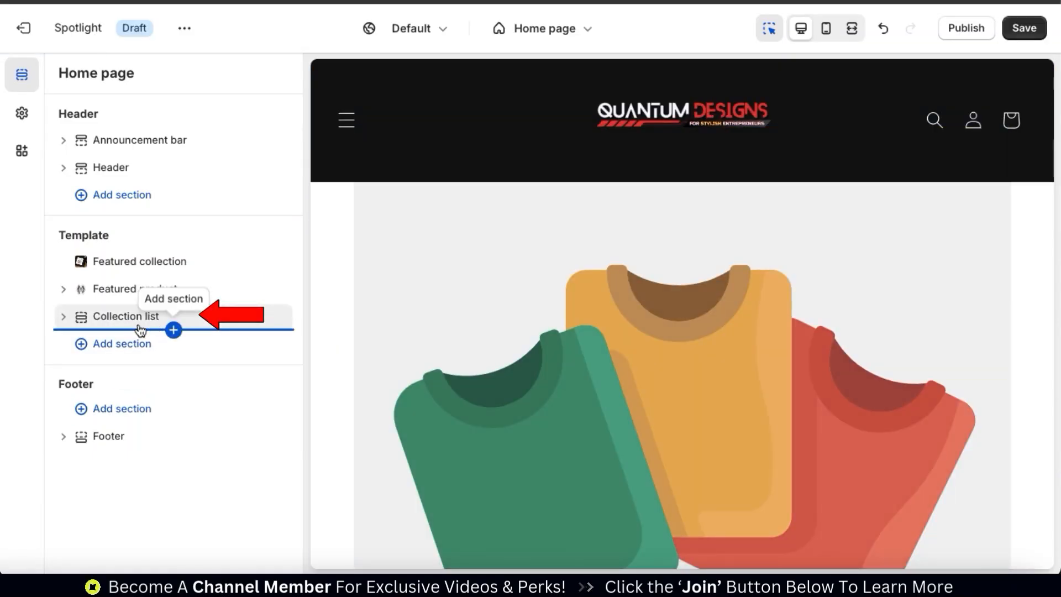
{"action": "scroll", "coordinate": [702, 383], "scroll_direction": "up", "scroll_amount": 3}
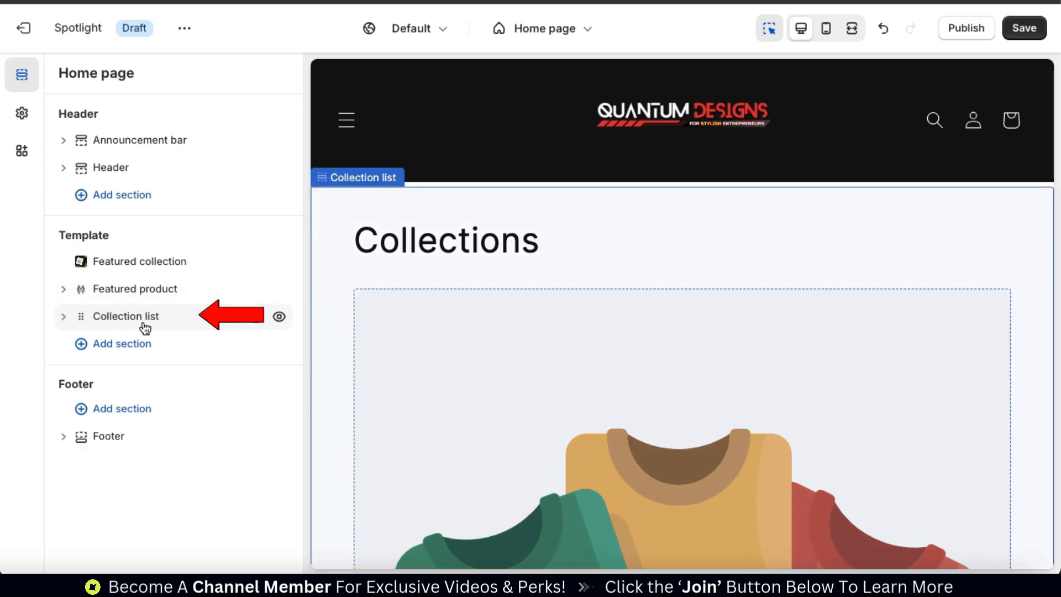
{"action": "left_click", "coordinate": [124, 323]}
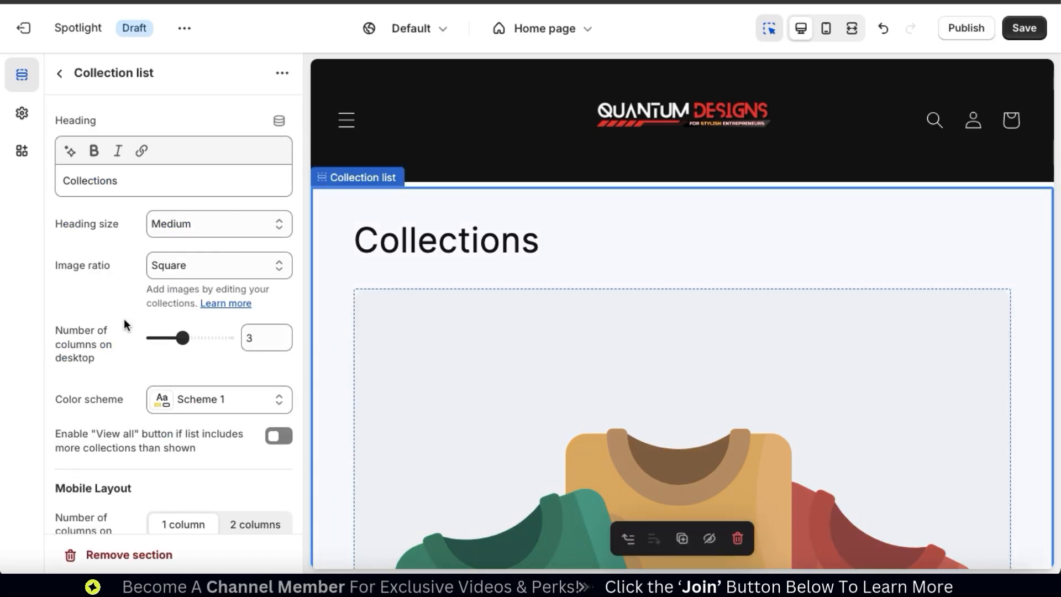
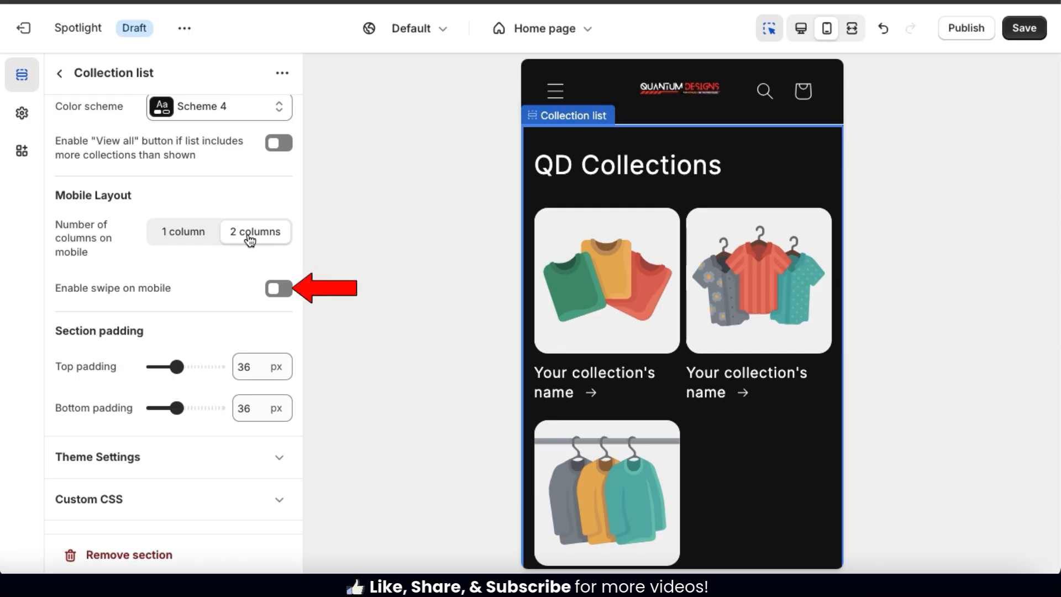
Switch the preview to desktop view and examine the collection list section's layout and settings.
{"action": "left_click", "coordinate": [801, 31]}
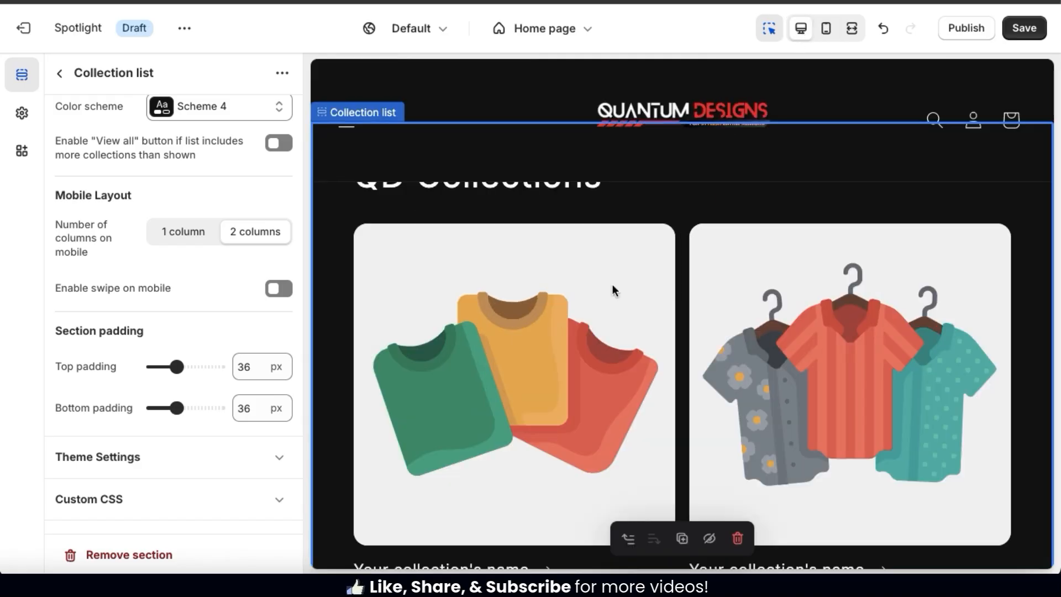
{"action": "scroll", "coordinate": [499, 350], "scroll_direction": "up", "scroll_amount": 1}
{"action": "scroll", "coordinate": [499, 350], "scroll_direction": "down", "scroll_amount": 1}
{"action": "scroll", "coordinate": [498, 350], "scroll_direction": "up", "scroll_amount": 1}
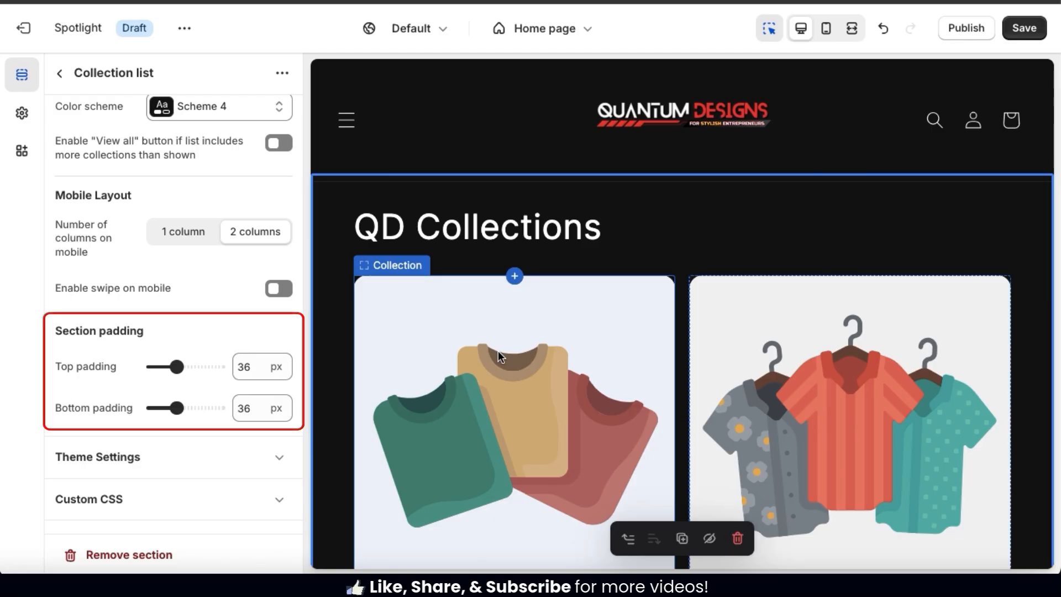
{"action": "scroll", "coordinate": [498, 350], "scroll_direction": "down", "scroll_amount": 6}
{"action": "scroll", "coordinate": [498, 350], "scroll_direction": "up", "scroll_amount": 2}
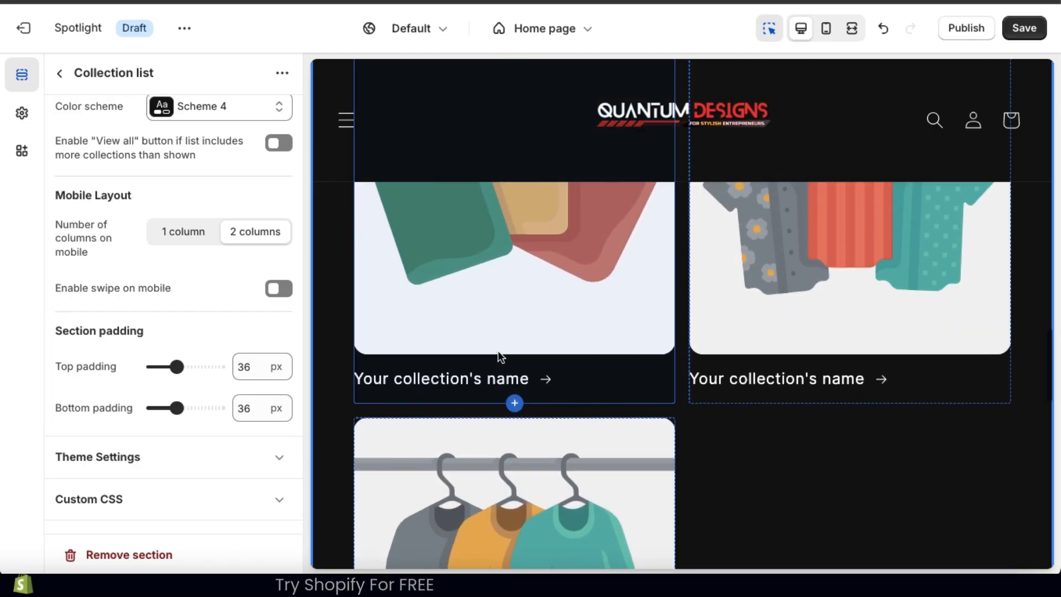
{"action": "scroll", "coordinate": [499, 351], "scroll_direction": "up", "scroll_amount": 5}
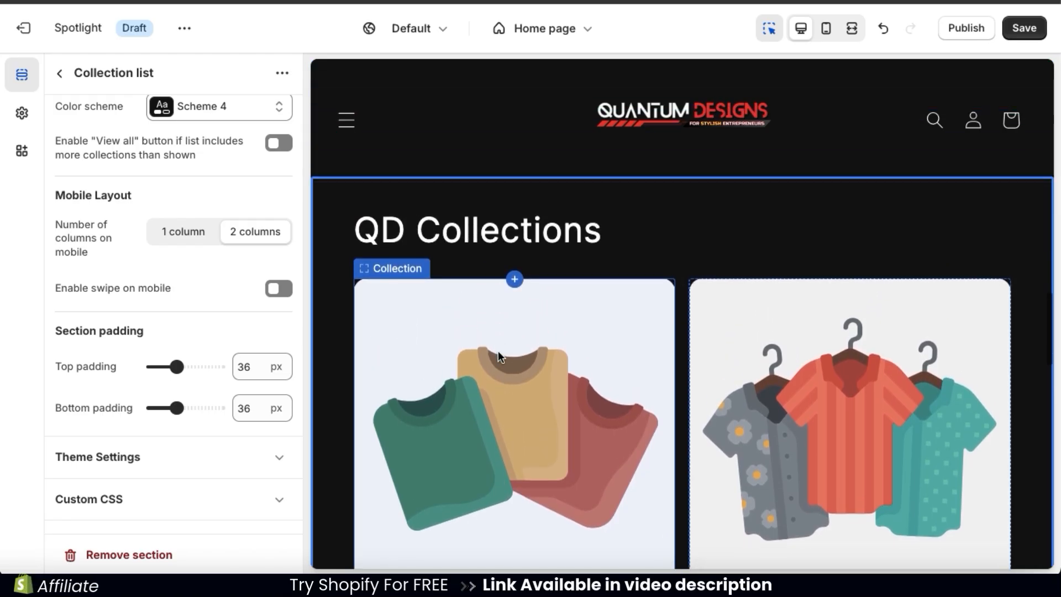
{"action": "scroll", "coordinate": [195, 330], "scroll_direction": "up", "scroll_amount": 3}
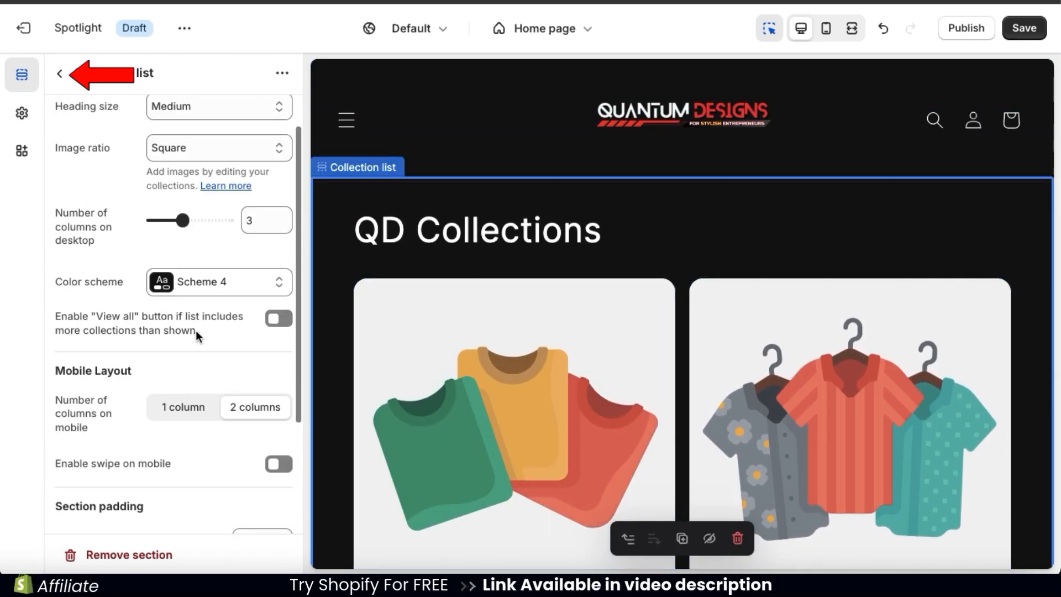
Assign the Clothing & Apparel collection to the first collection block of the Collection list section.
{"action": "scroll", "coordinate": [195, 330], "scroll_direction": "up", "scroll_amount": 2}
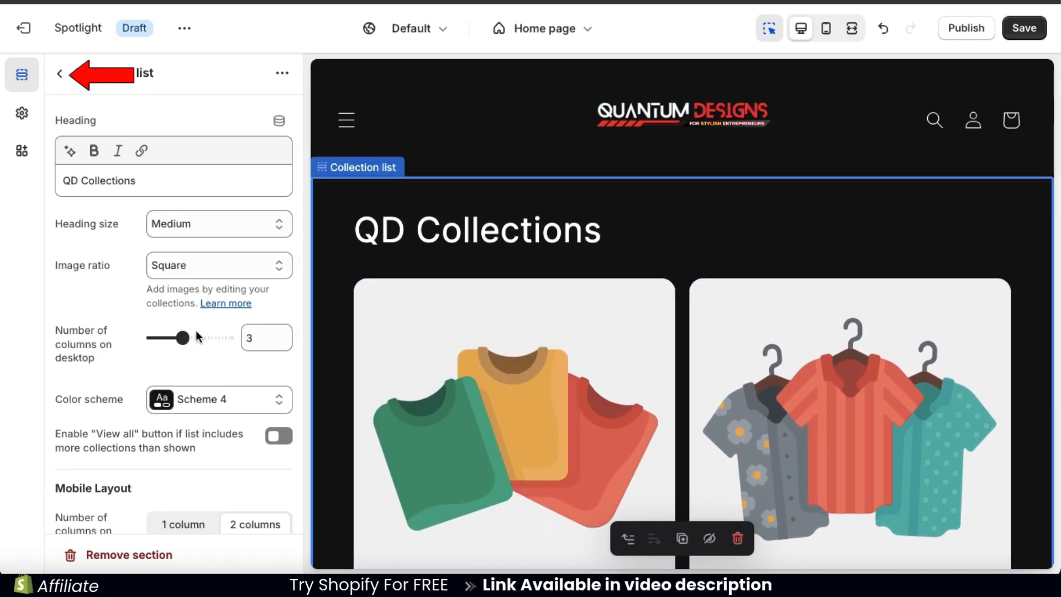
{"action": "left_click", "coordinate": [59, 73]}
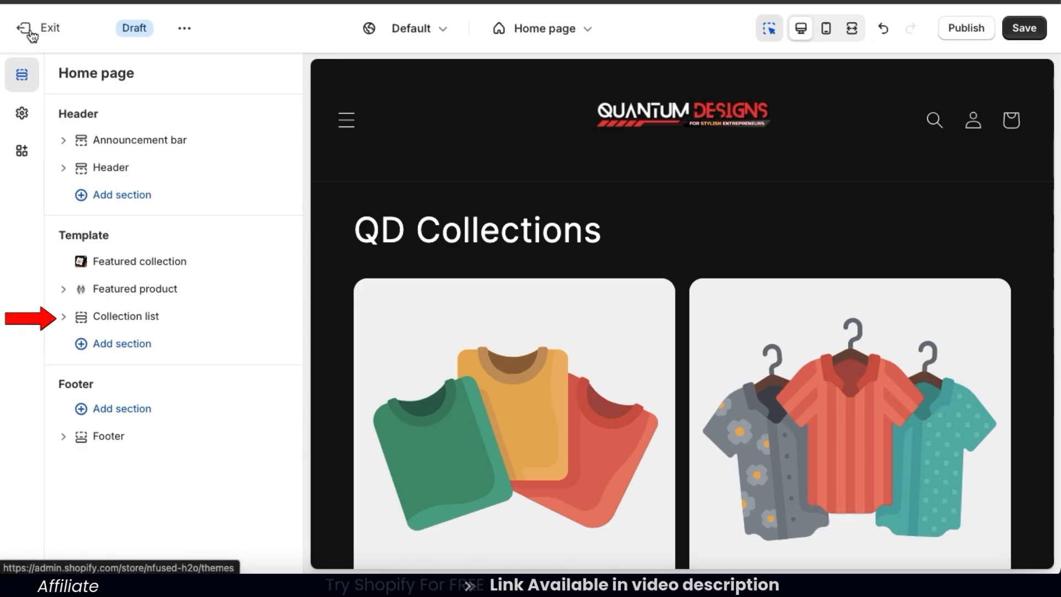
{"action": "left_click", "coordinate": [63, 321]}
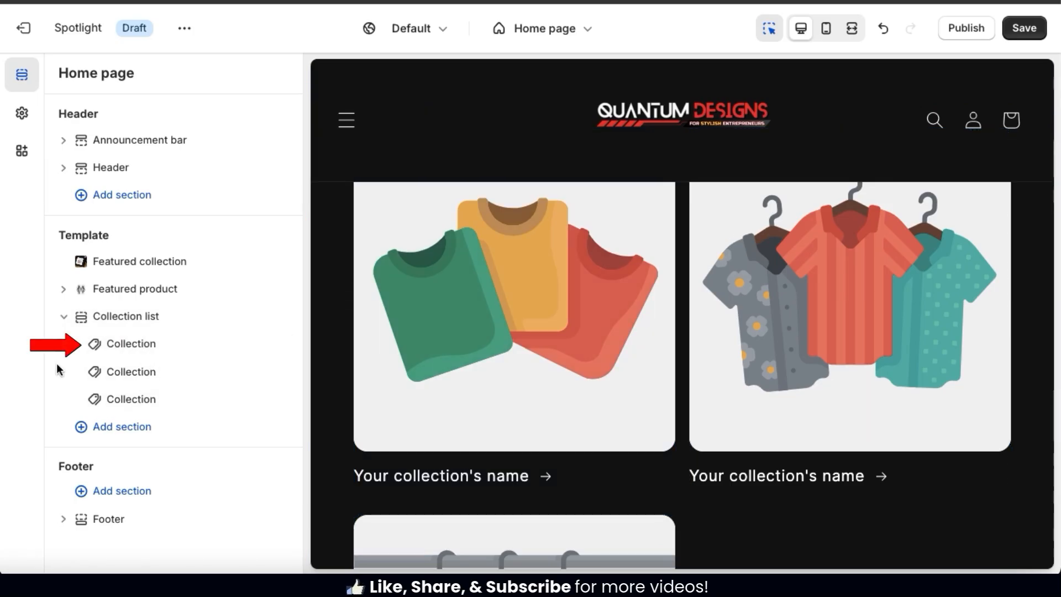
{"action": "left_click", "coordinate": [132, 345]}
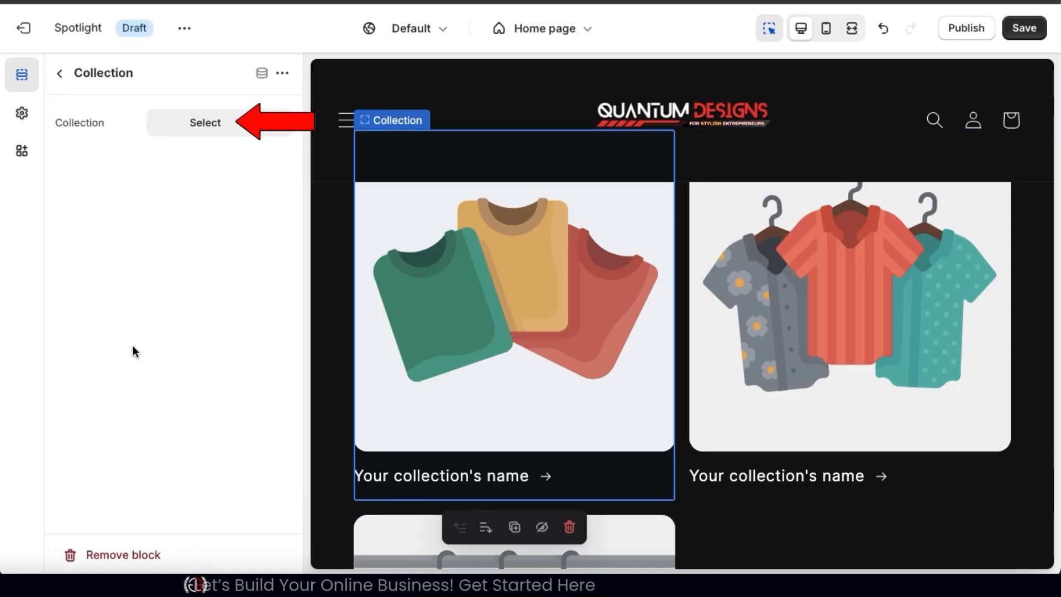
{"action": "left_click", "coordinate": [217, 122]}
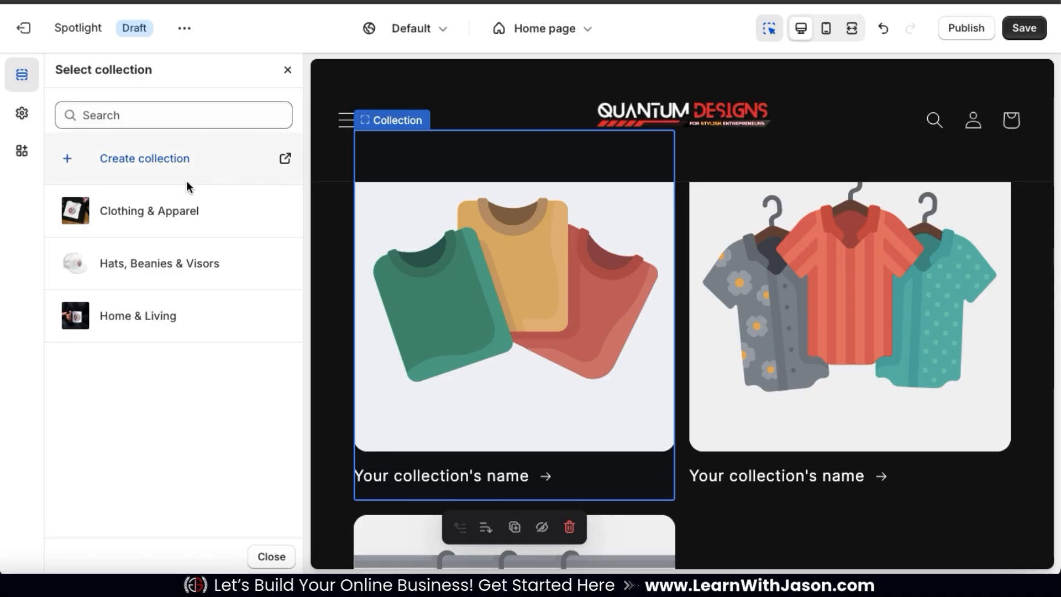
{"action": "left_click", "coordinate": [172, 217]}
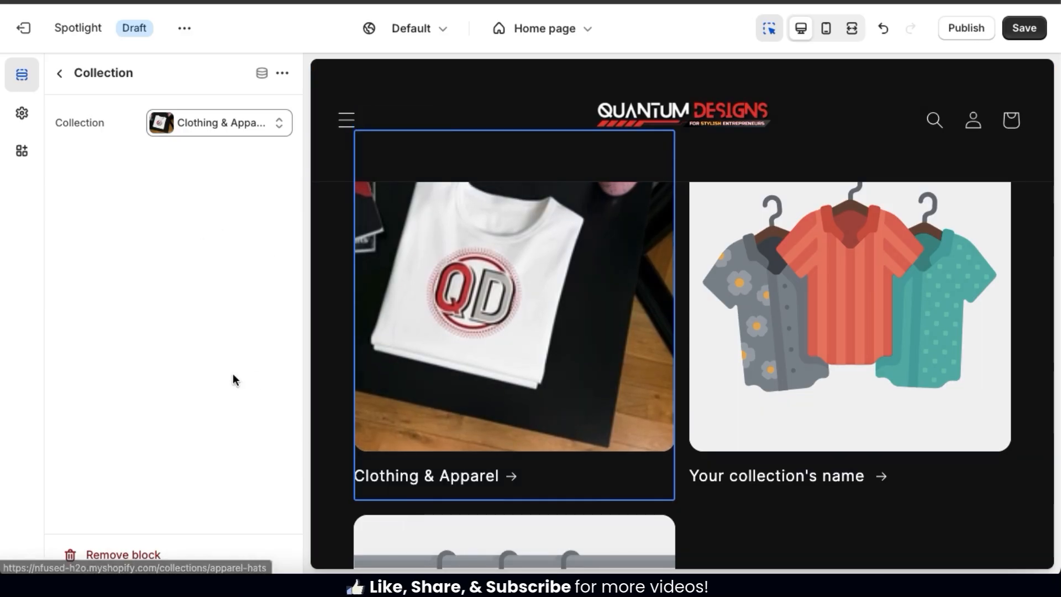
{"action": "left_click", "coordinate": [62, 75]}
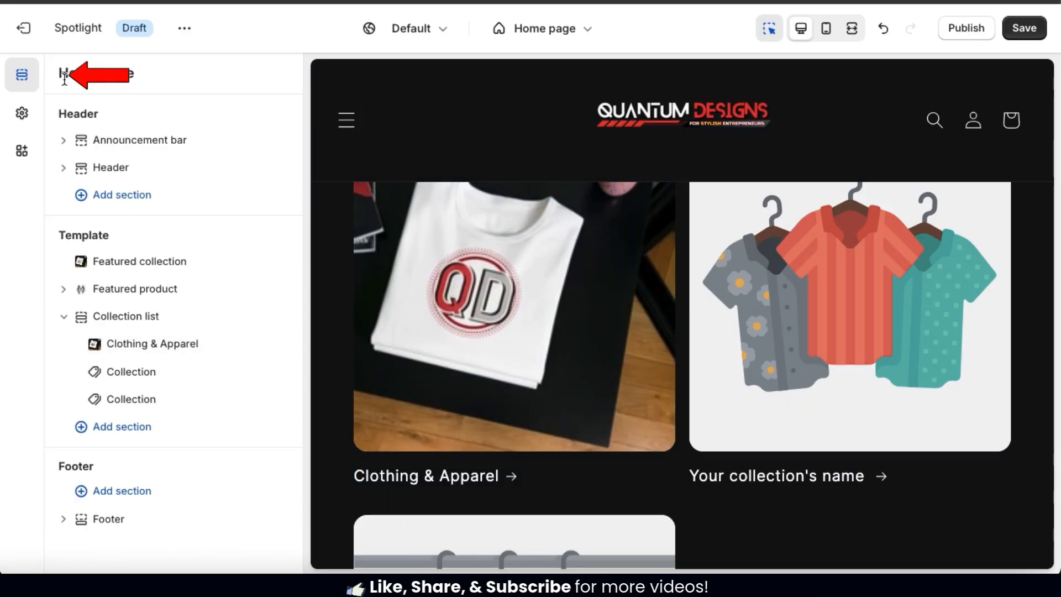
Assign the Hats, Beanies & Visors collection to the second block of the Collection list.
{"action": "left_click", "coordinate": [132, 374]}
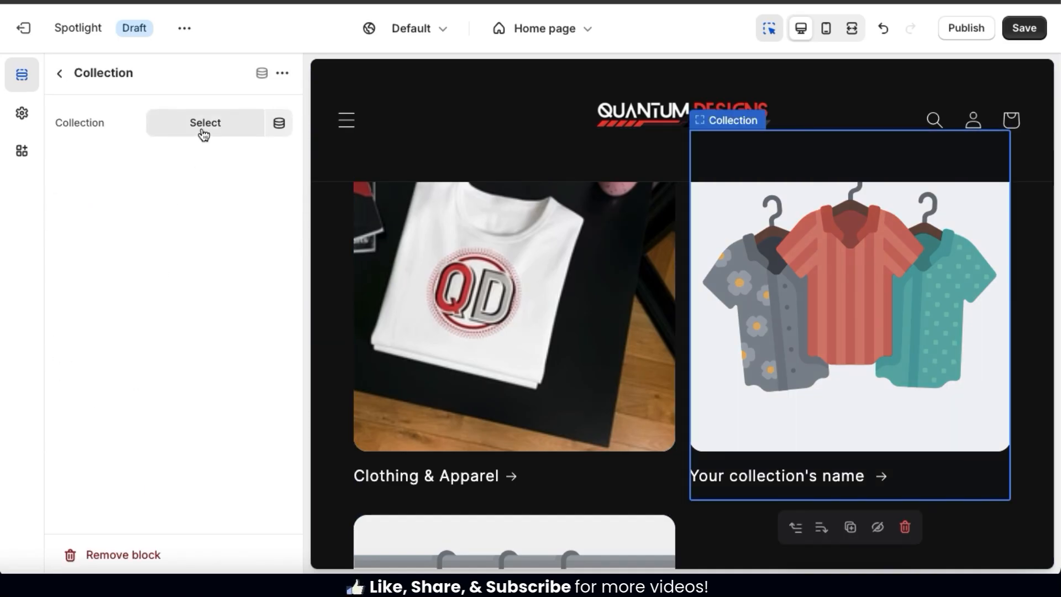
{"action": "left_click", "coordinate": [201, 129]}
{"action": "left_click", "coordinate": [171, 267]}
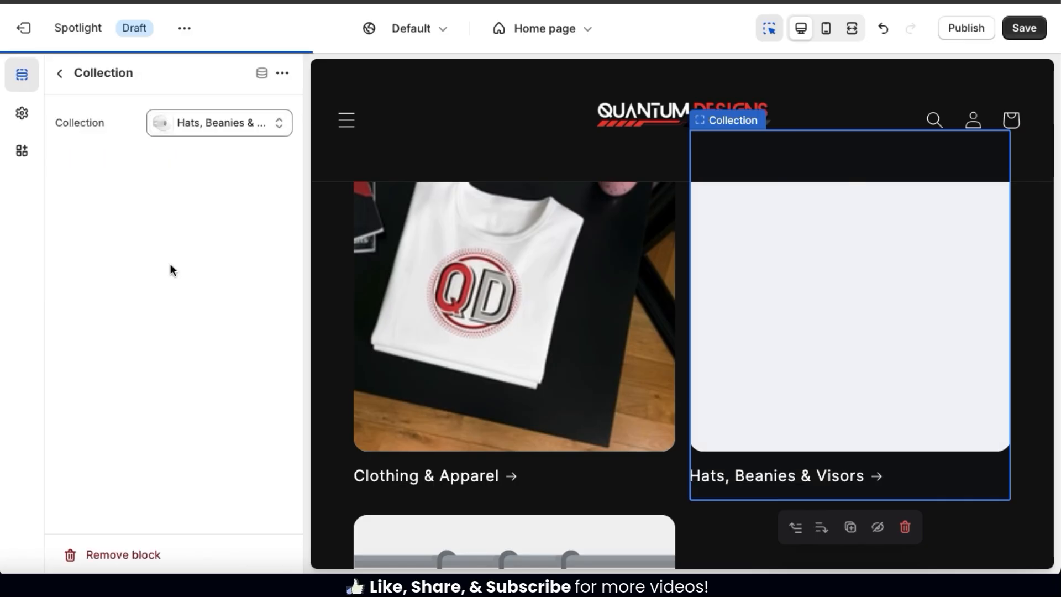
{"action": "left_click", "coordinate": [66, 77]}
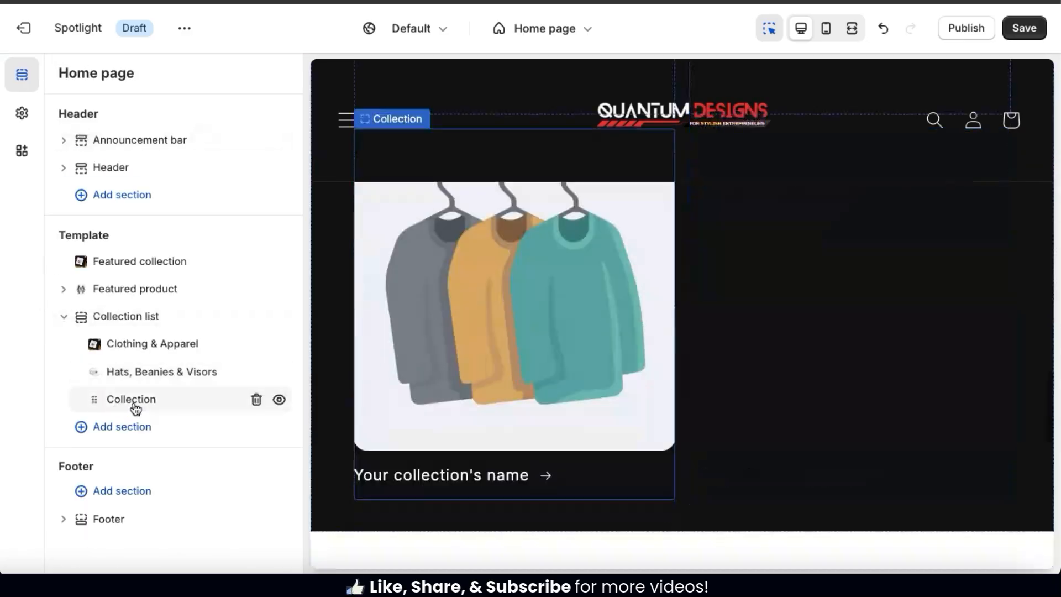
Assign the Home & Living collection to the third block of the Collection list.
{"action": "left_click", "coordinate": [132, 400]}
{"action": "left_click", "coordinate": [202, 123]}
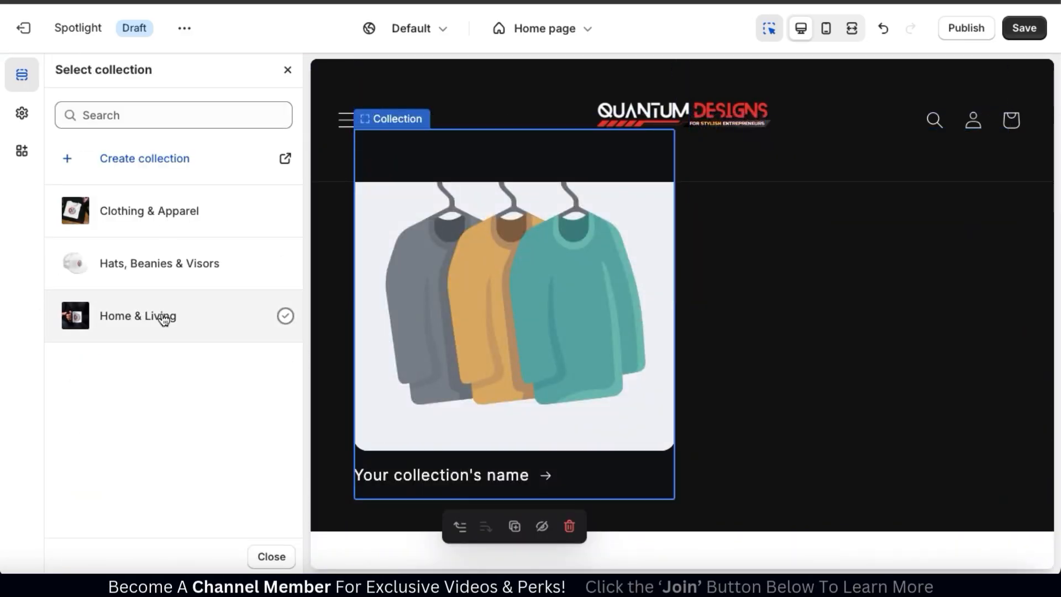
{"action": "left_click", "coordinate": [160, 311]}
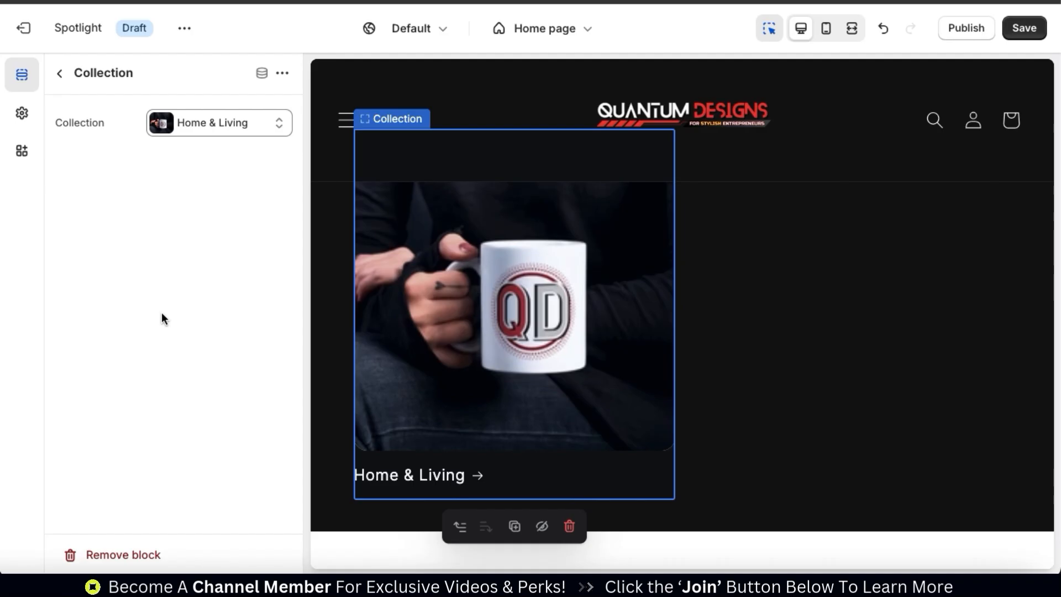
{"action": "left_click", "coordinate": [64, 77]}
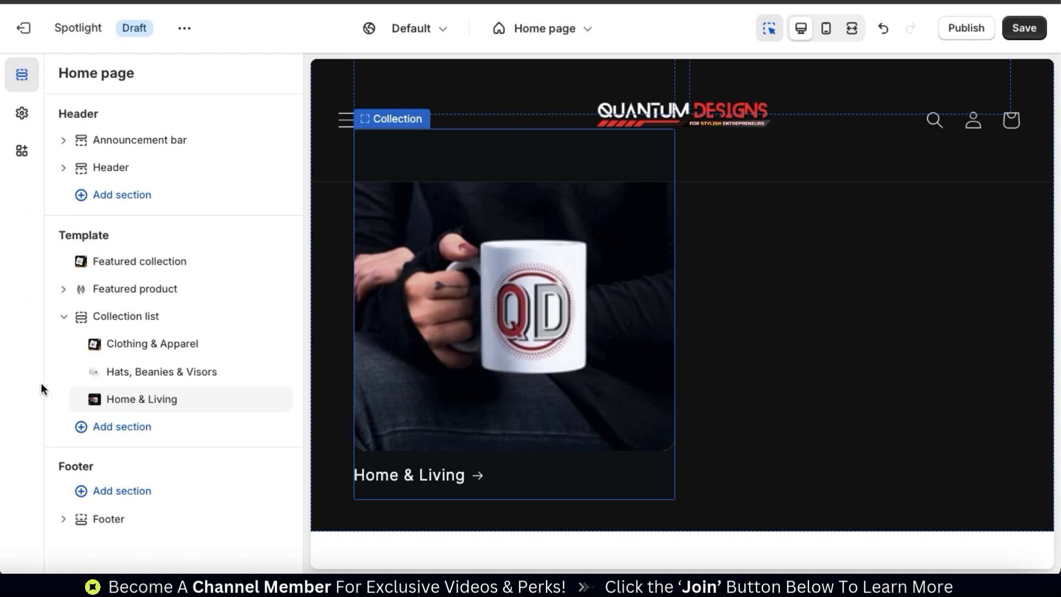
Add a fourth collection block below Home & Living and delete it again.
{"action": "mouse_move", "coordinate": [156, 419]}
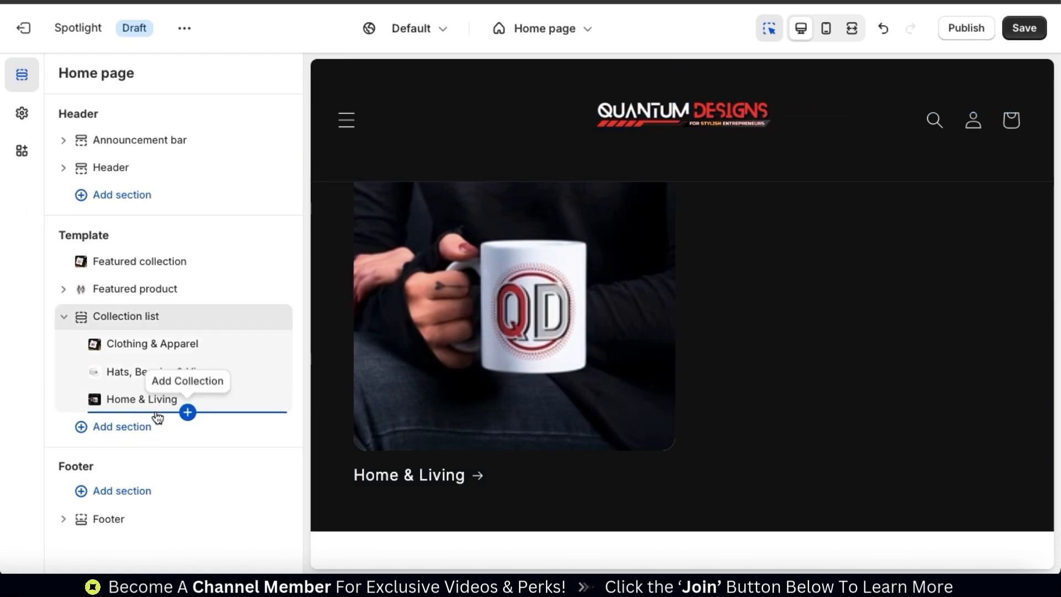
{"action": "left_click", "coordinate": [189, 412]}
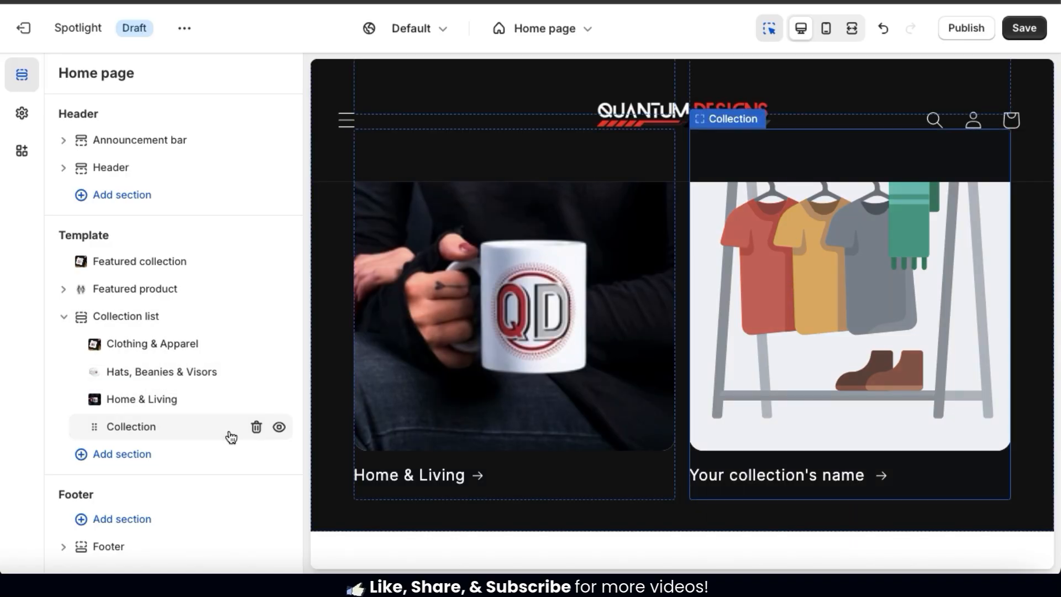
{"action": "left_click", "coordinate": [256, 428]}
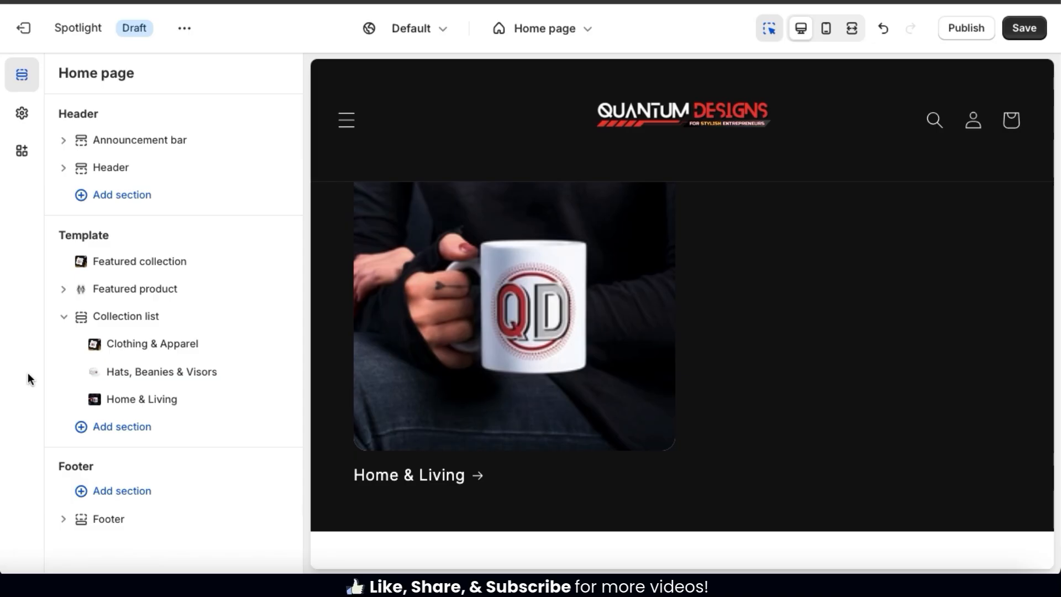
Preview the QD Collections section in the fullscreen view.
{"action": "scroll", "coordinate": [547, 350], "scroll_direction": "up", "scroll_amount": 6}
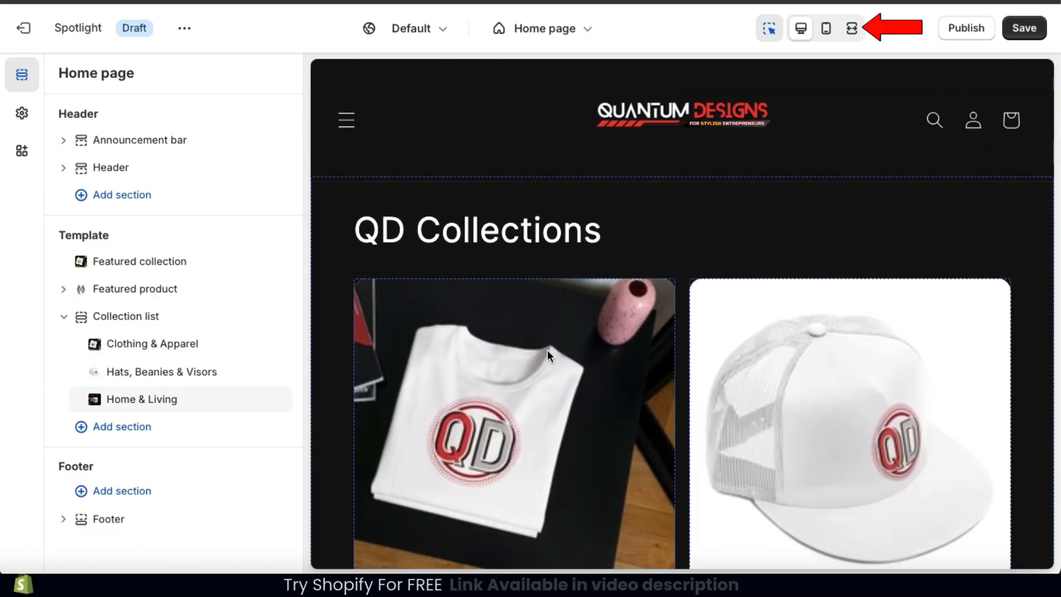
{"action": "left_click", "coordinate": [852, 28]}
{"action": "scroll", "coordinate": [834, 289], "scroll_direction": "up", "scroll_amount": 9}
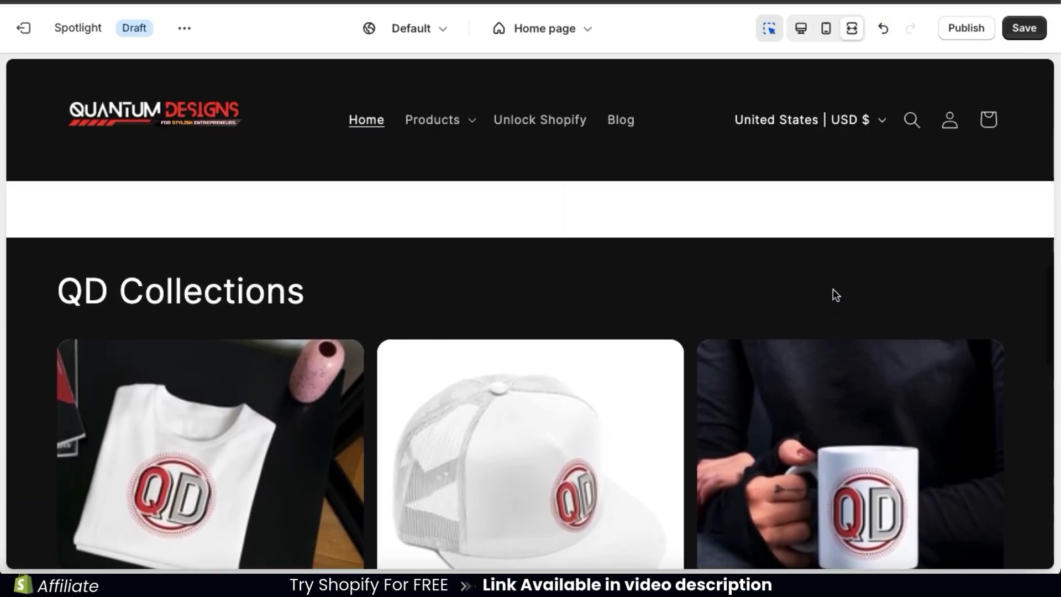
{"action": "scroll", "coordinate": [833, 288], "scroll_direction": "down", "scroll_amount": 1}
{"action": "scroll", "coordinate": [834, 290], "scroll_direction": "down", "scroll_amount": 2}
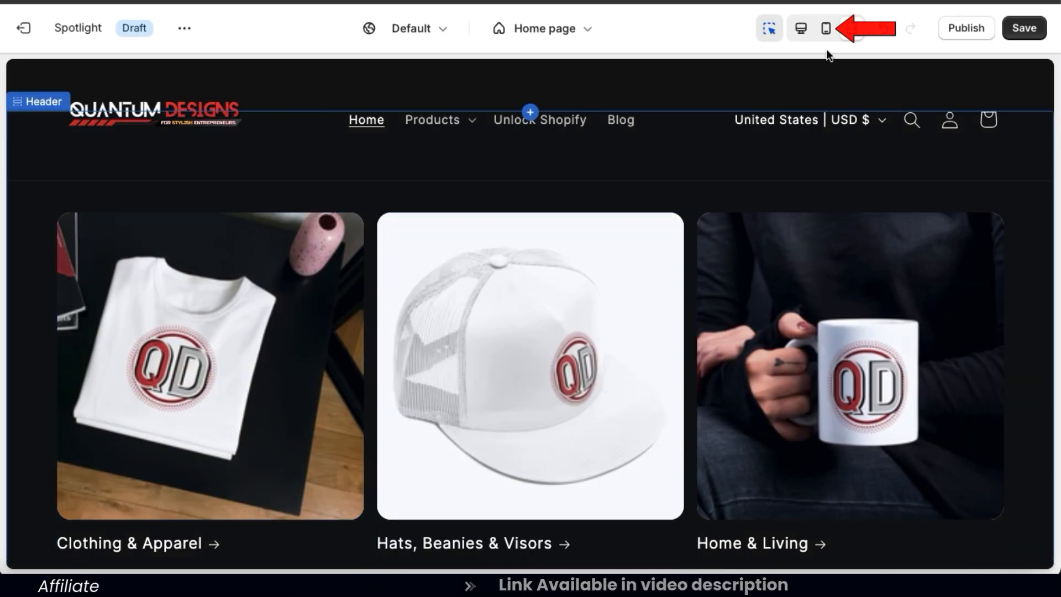
Preview the QD Collections section in the mobile view.
{"action": "left_click", "coordinate": [826, 32]}
{"action": "scroll", "coordinate": [756, 258], "scroll_direction": "down", "scroll_amount": 8}
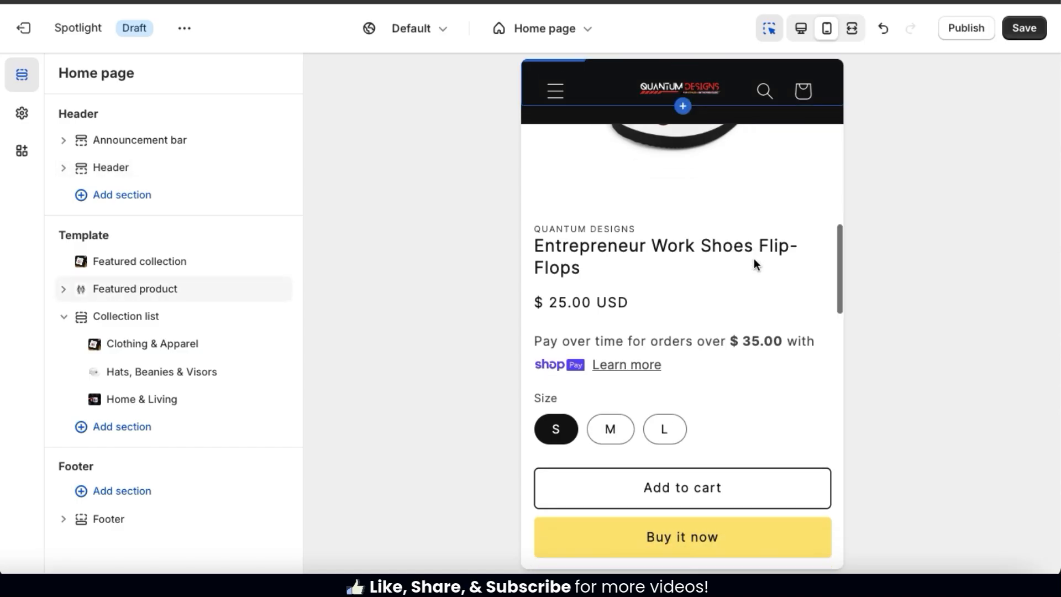
{"action": "scroll", "coordinate": [754, 260], "scroll_direction": "down", "scroll_amount": 2}
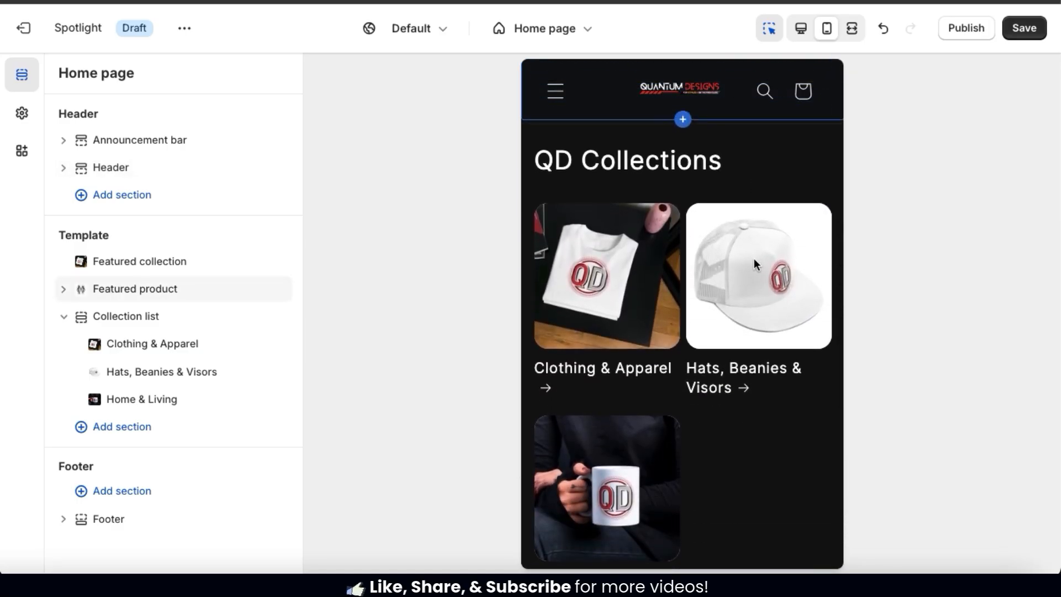
{"action": "scroll", "coordinate": [826, 456], "scroll_direction": "down", "scroll_amount": 2}
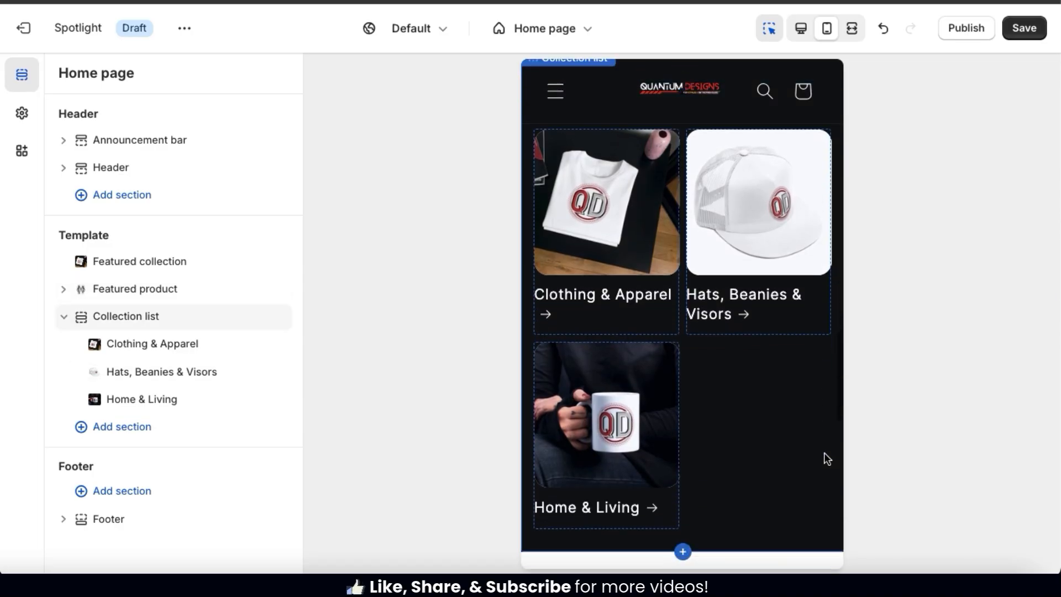
{"action": "scroll", "coordinate": [824, 452], "scroll_direction": "up", "scroll_amount": 2}
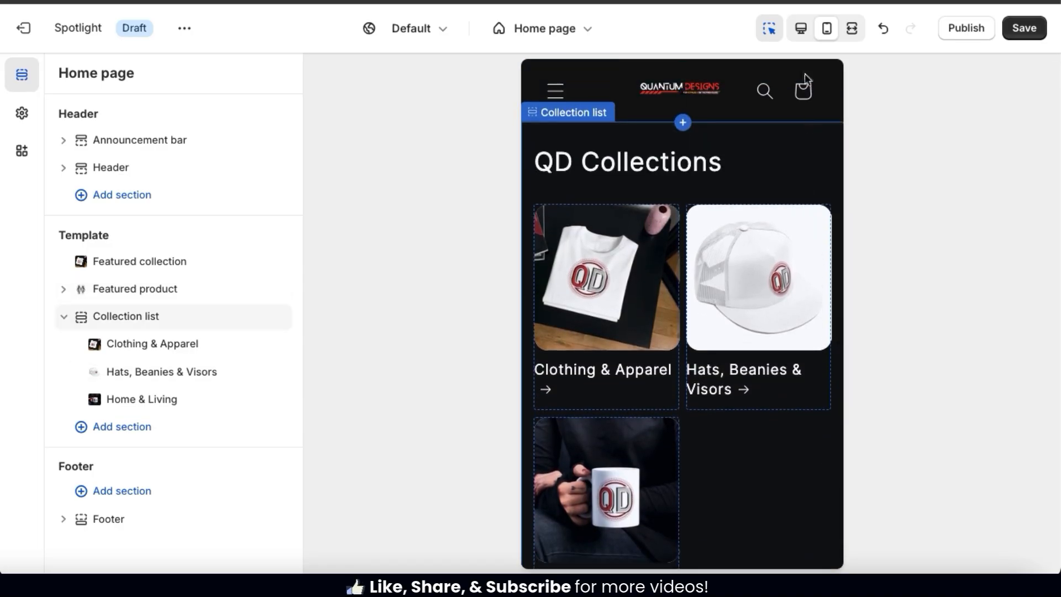
Return the preview to desktop view, collapse the Collection list section and save the theme changes.
{"action": "left_click", "coordinate": [802, 30]}
{"action": "left_click", "coordinate": [64, 318]}
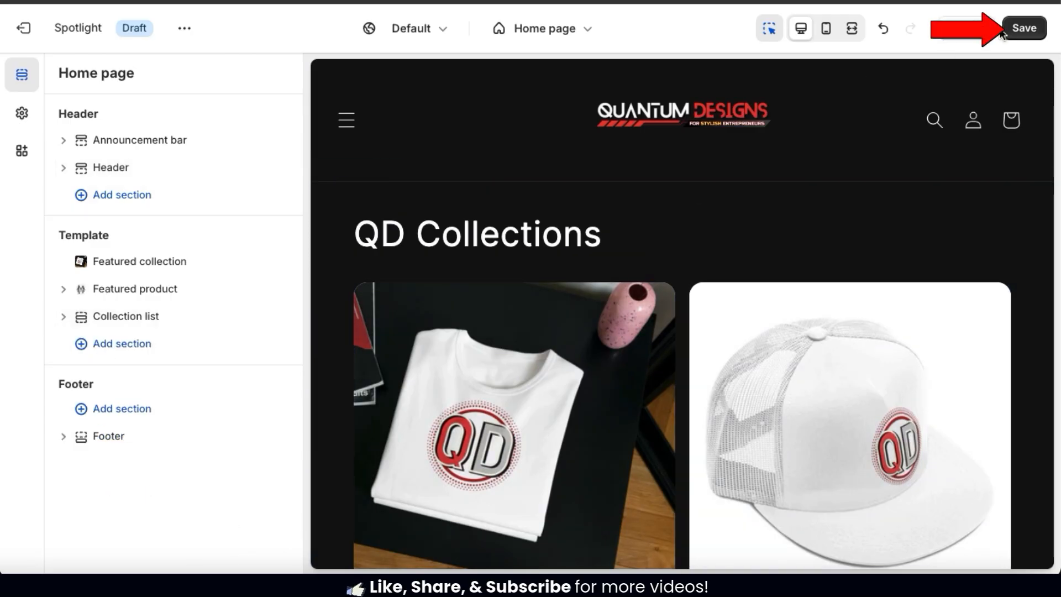
{"action": "left_click", "coordinate": [1032, 32]}
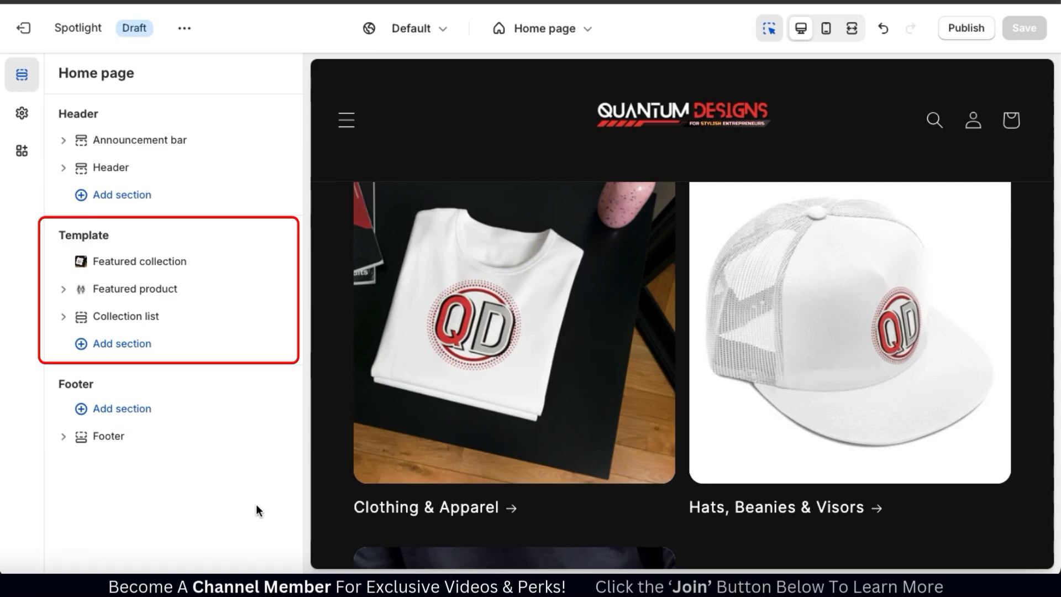
Add a Rich text section below the Collection list section and open its settings.
{"action": "left_click", "coordinate": [115, 354]}
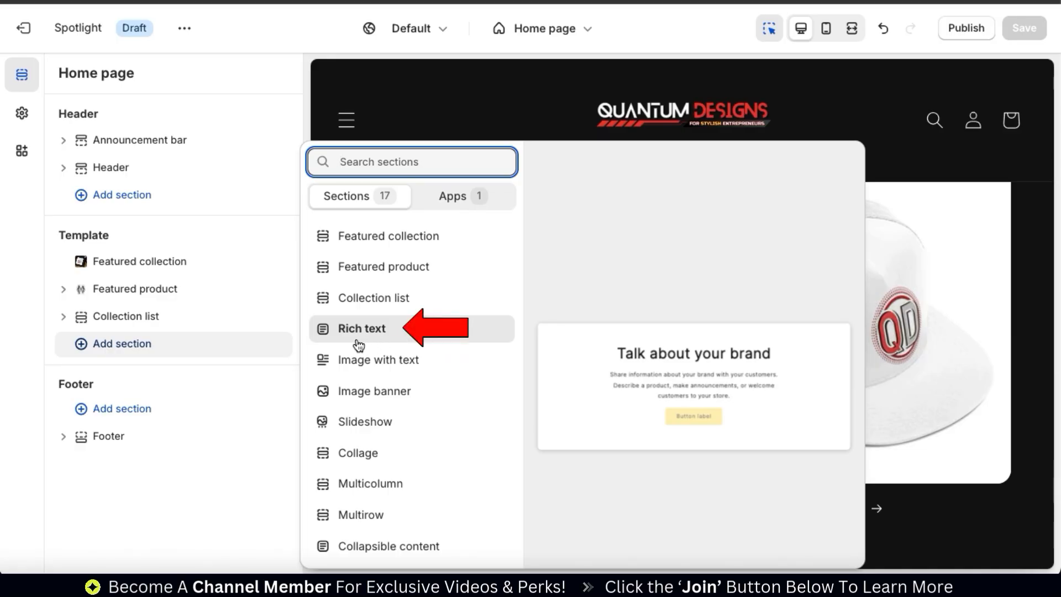
{"action": "left_click", "coordinate": [359, 343]}
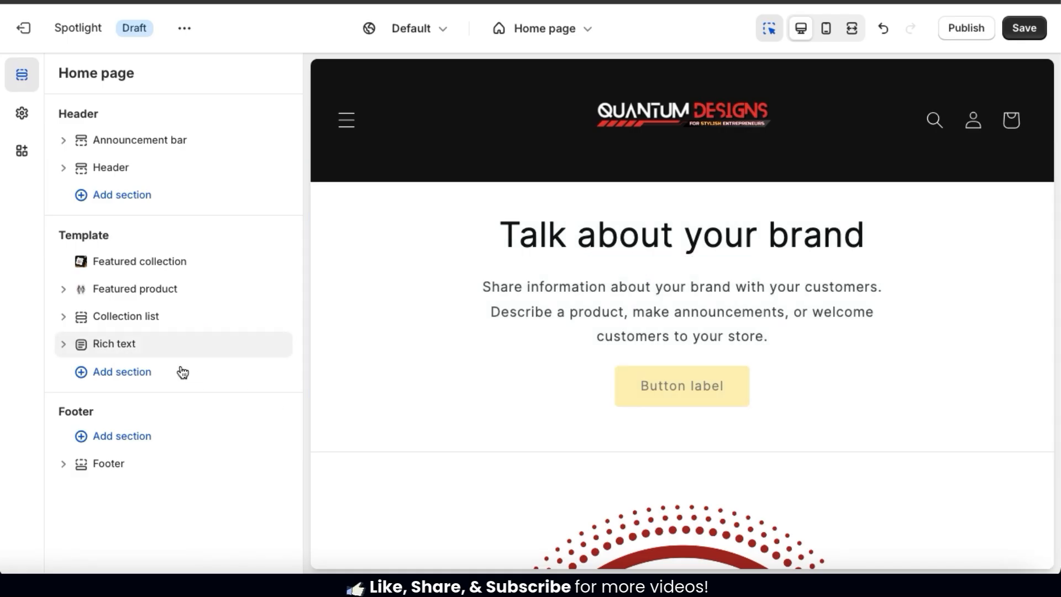
{"action": "left_click", "coordinate": [122, 349]}
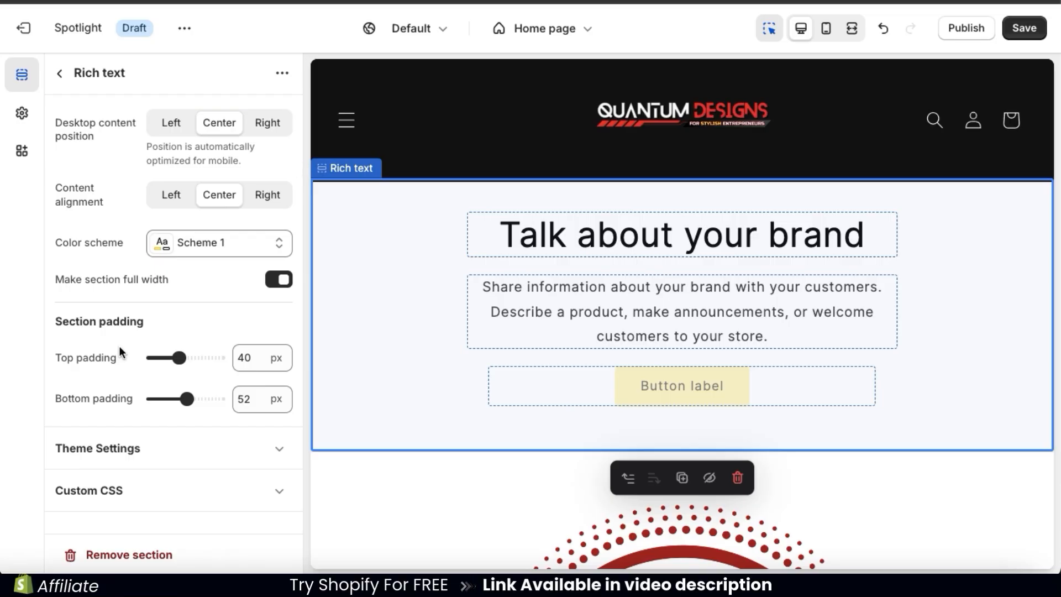
Try left and right for the Rich text section's desktop content position and content alignment, returning both to Center.
{"action": "left_click", "coordinate": [162, 123]}
{"action": "left_click", "coordinate": [257, 126]}
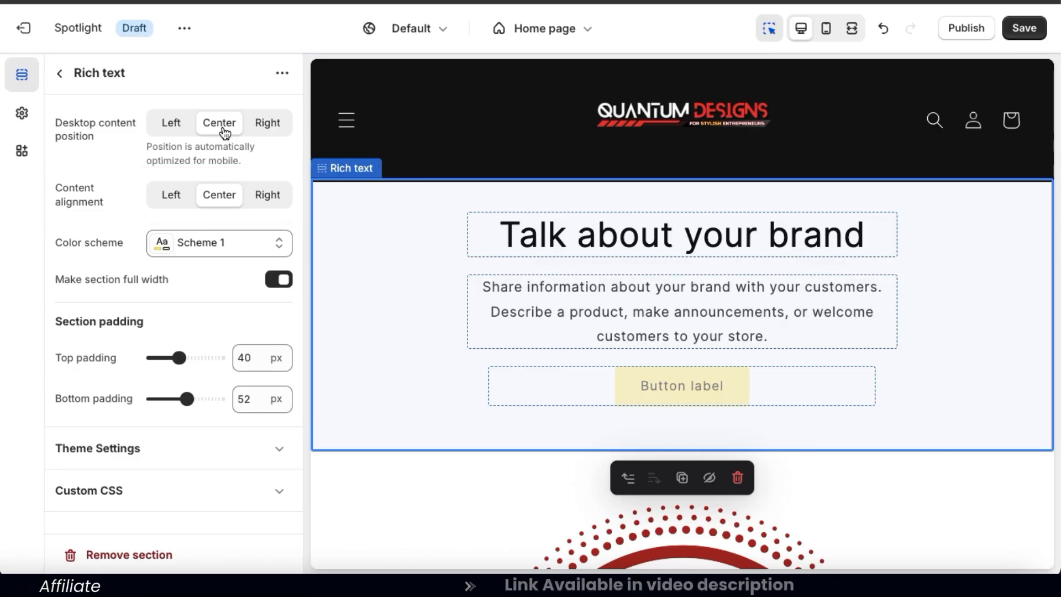
{"action": "left_click", "coordinate": [180, 203]}
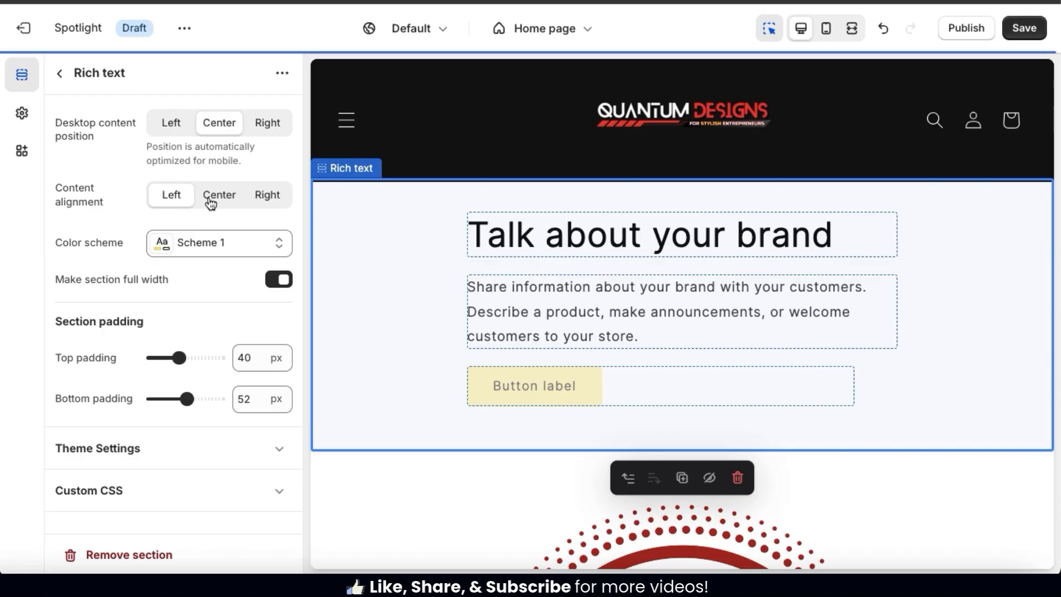
{"action": "left_click", "coordinate": [266, 200]}
{"action": "left_click", "coordinate": [233, 205]}
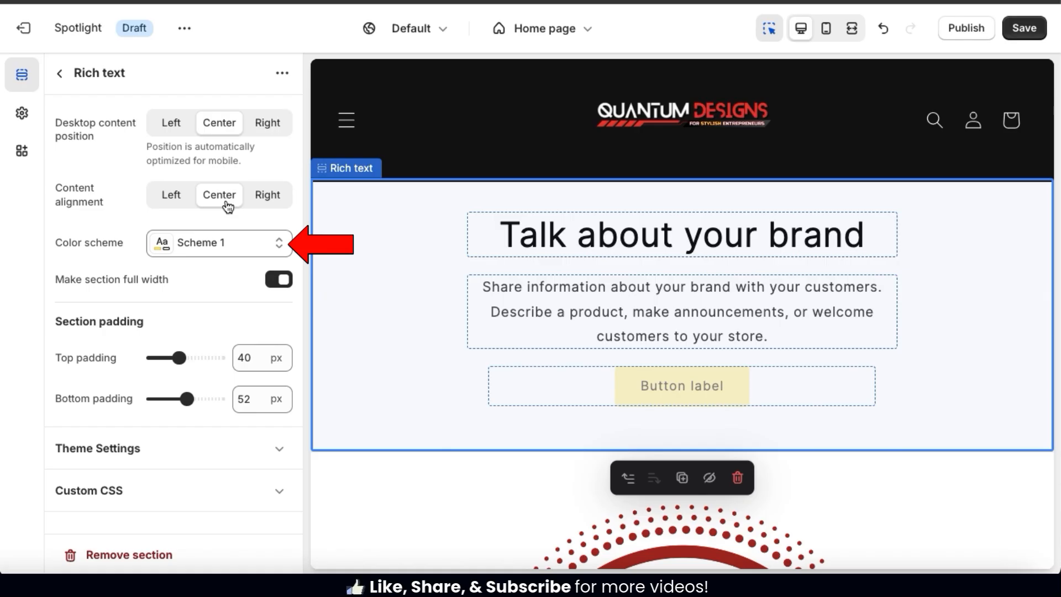
Try color scheme Scheme 3 on the Rich text section, and set it to Scheme 4.
{"action": "left_click", "coordinate": [284, 250]}
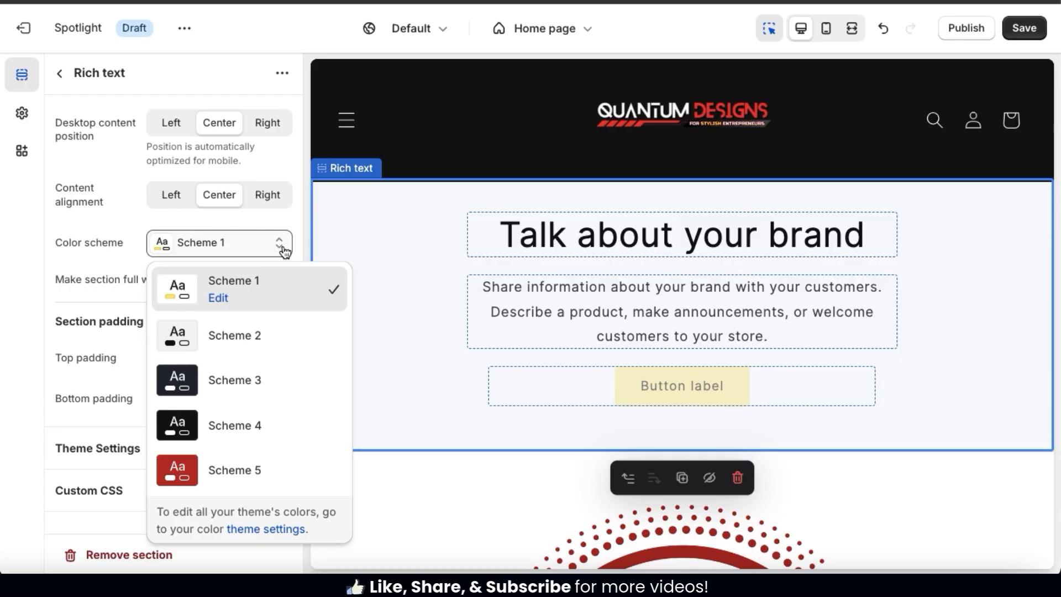
{"action": "left_click", "coordinate": [253, 375]}
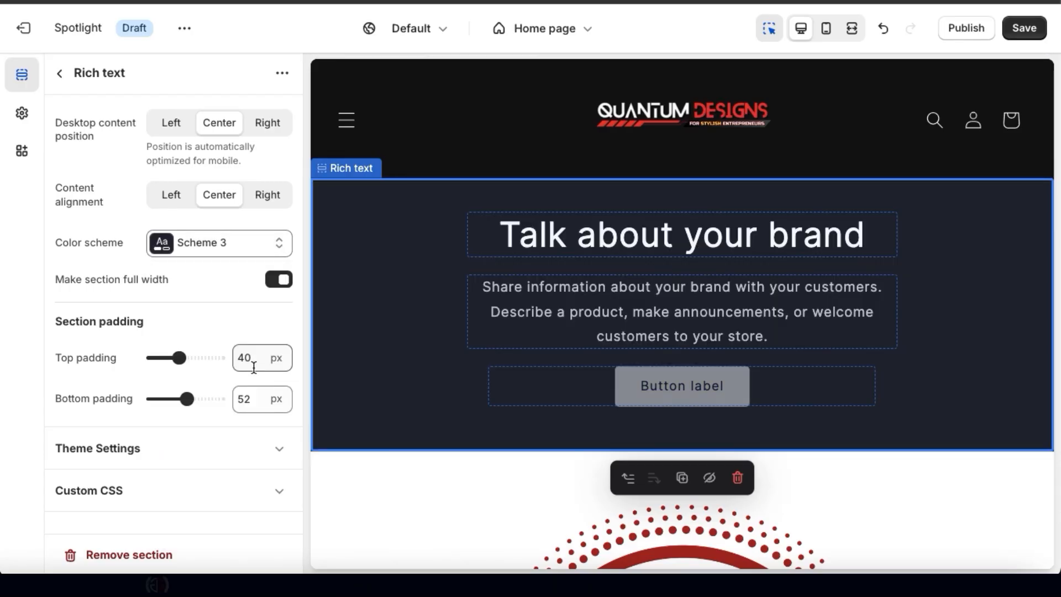
{"action": "left_click", "coordinate": [267, 250]}
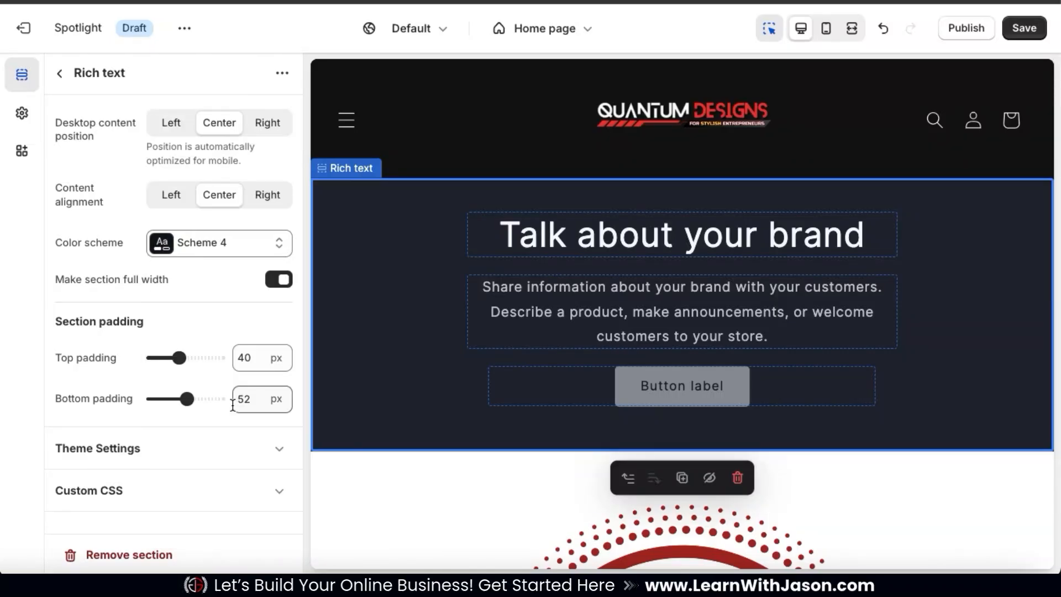
{"action": "left_click", "coordinate": [234, 424]}
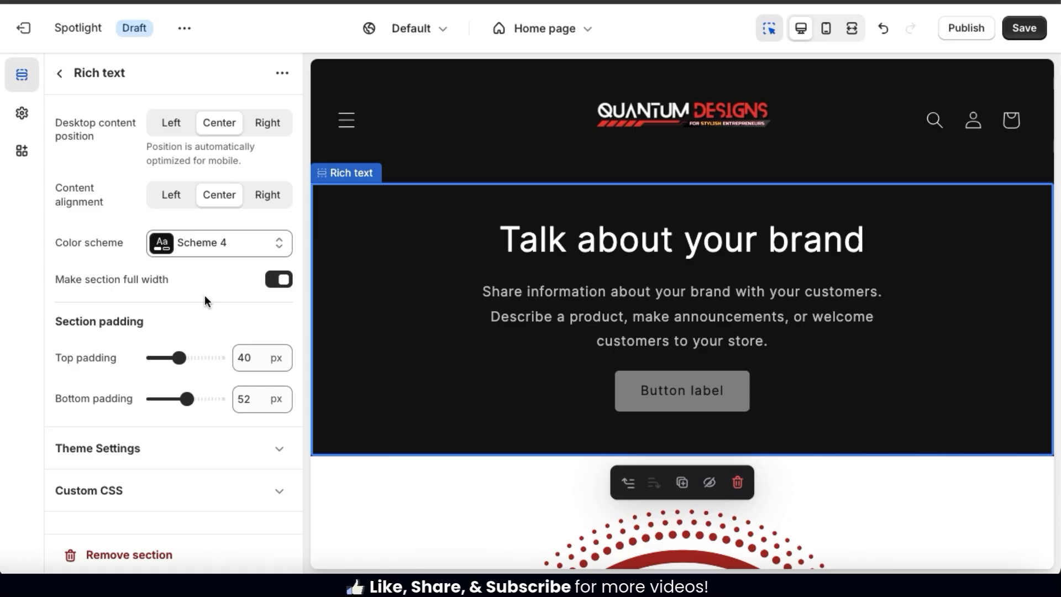
Change the Rich text section's heading block text to "Quantum Designs".
{"action": "left_click", "coordinate": [61, 75]}
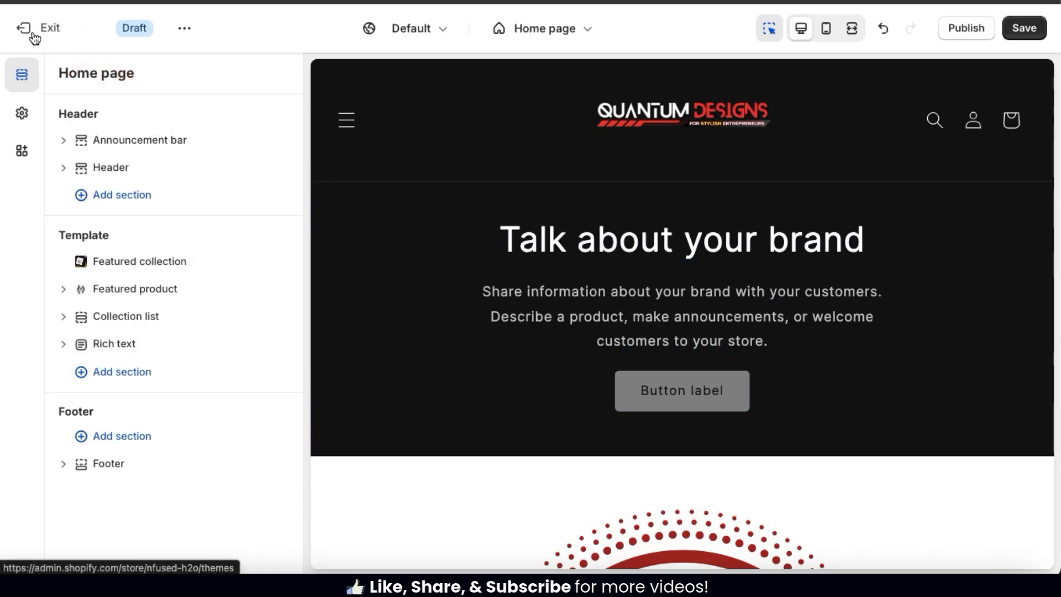
{"action": "left_click", "coordinate": [64, 351]}
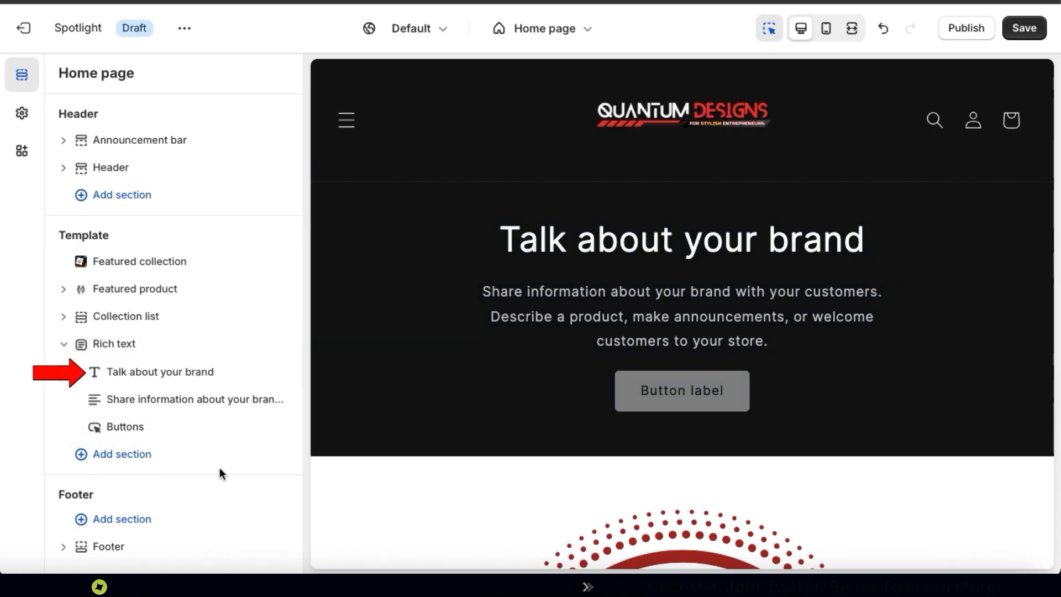
{"action": "left_click", "coordinate": [152, 373]}
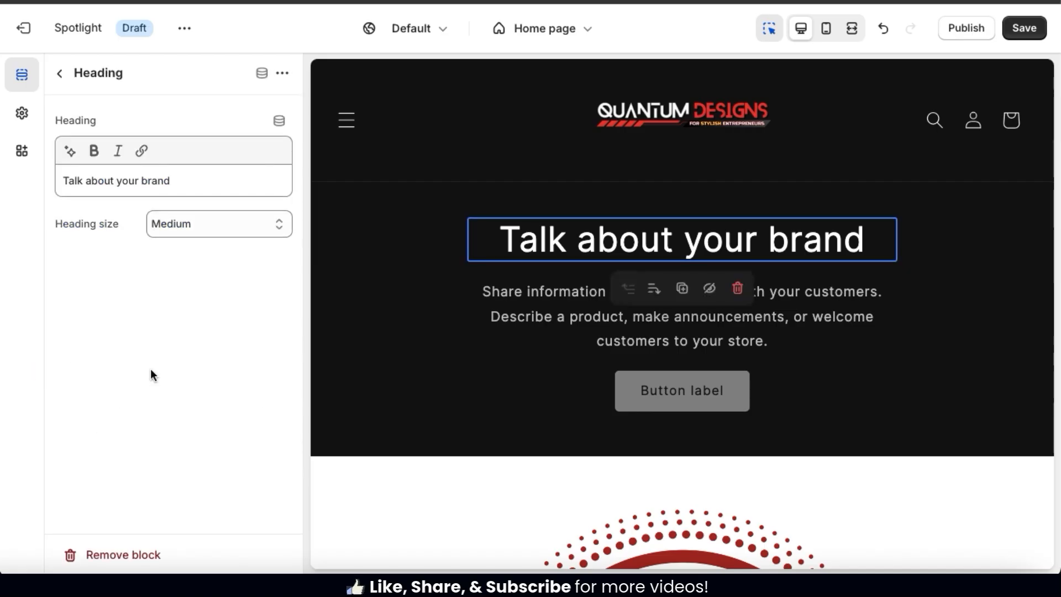
{"action": "left_click", "coordinate": [127, 181]}
{"action": "triple_click", "coordinate": [128, 182]}
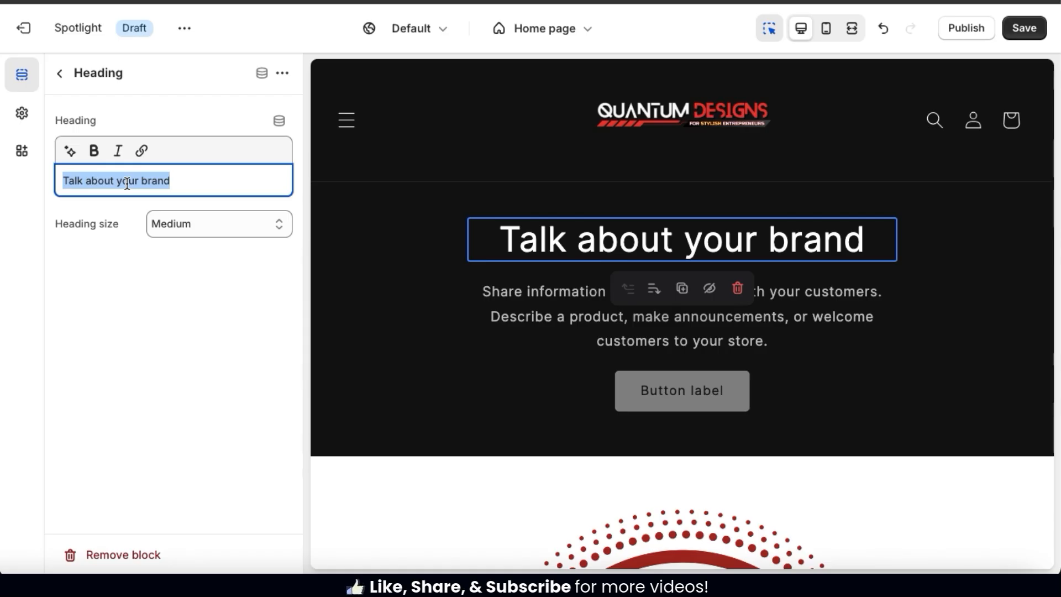
{"action": "type", "text": "Q"}
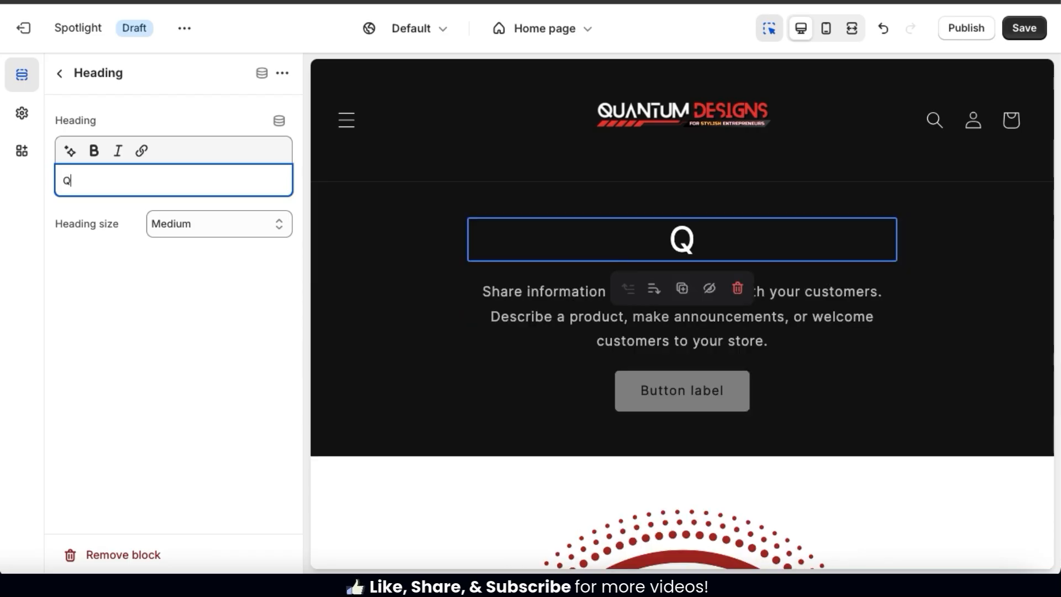
{"action": "type", "text": "uantum Designs"}
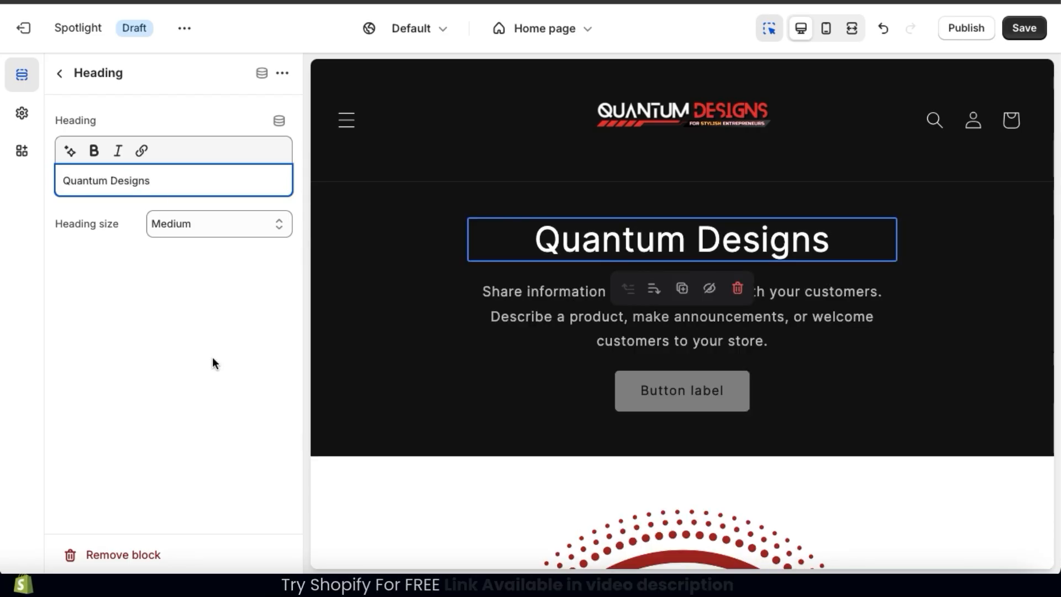
{"action": "left_click", "coordinate": [264, 270]}
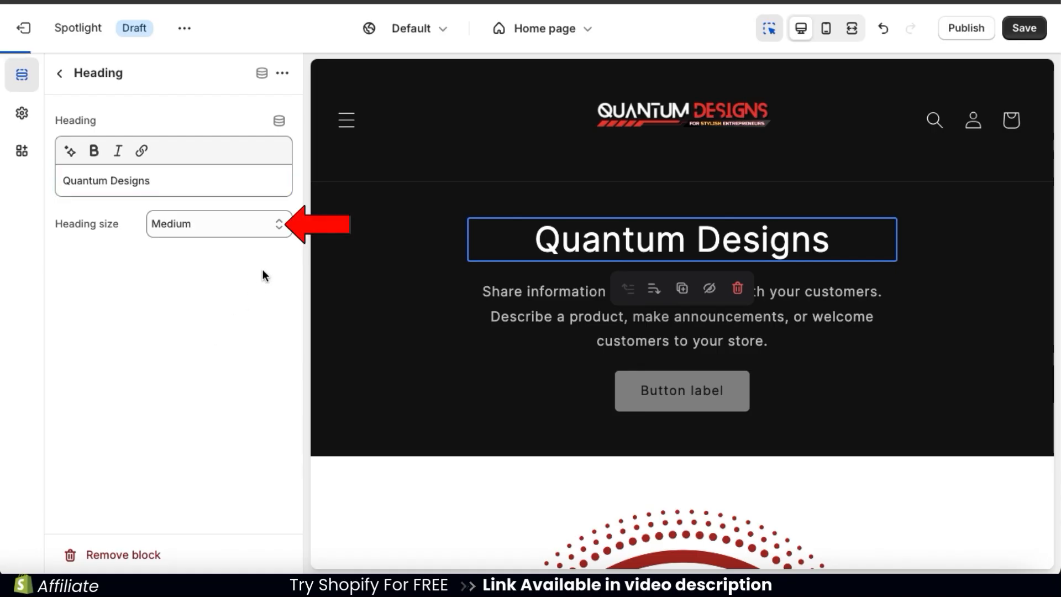
Set the heading size to Large and return to the home page section list.
{"action": "left_click", "coordinate": [274, 224]}
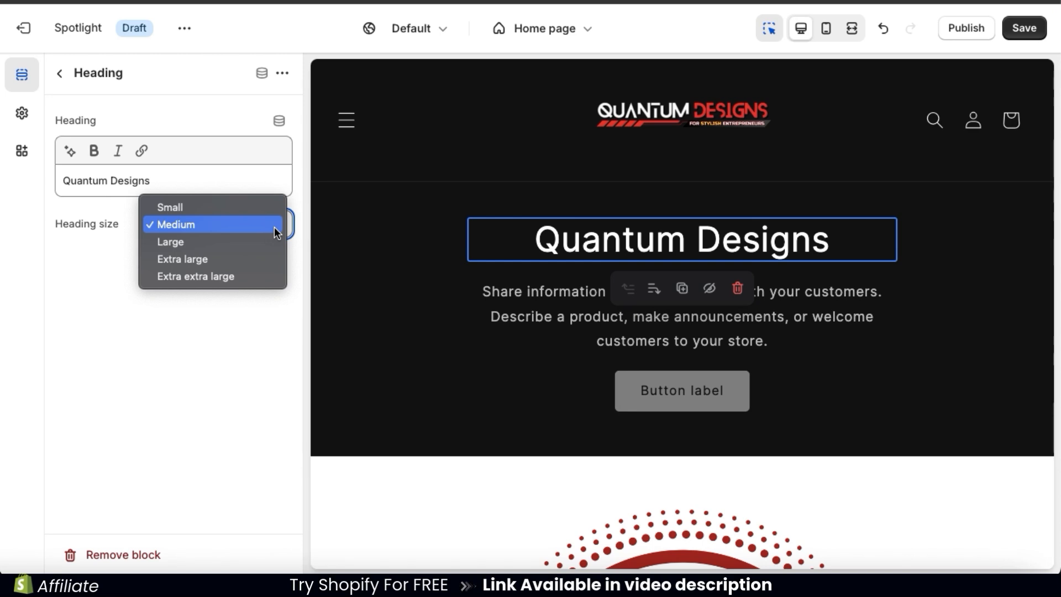
{"action": "left_click", "coordinate": [269, 241]}
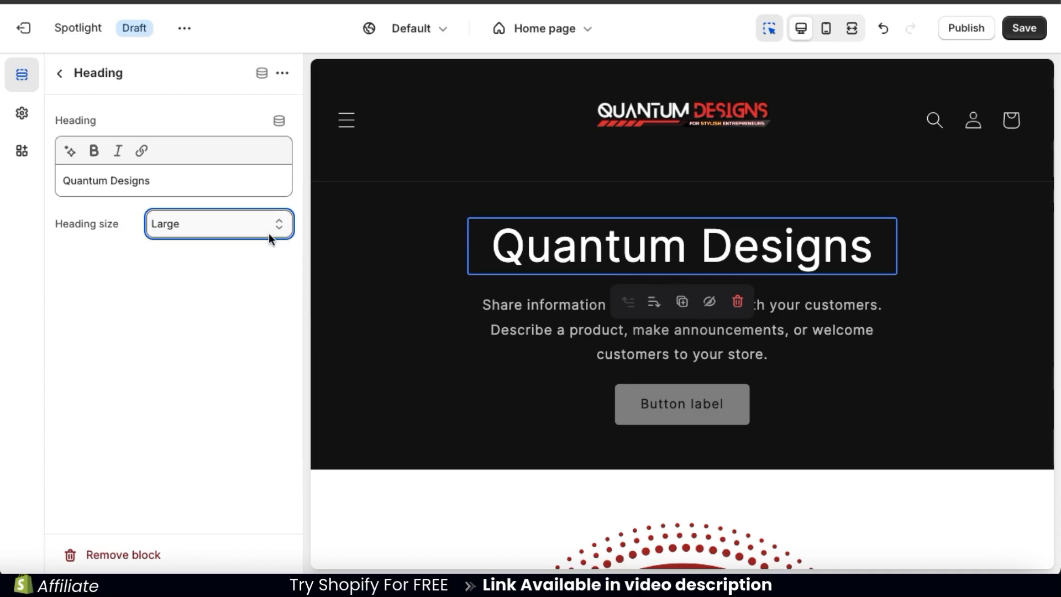
{"action": "left_click", "coordinate": [245, 295]}
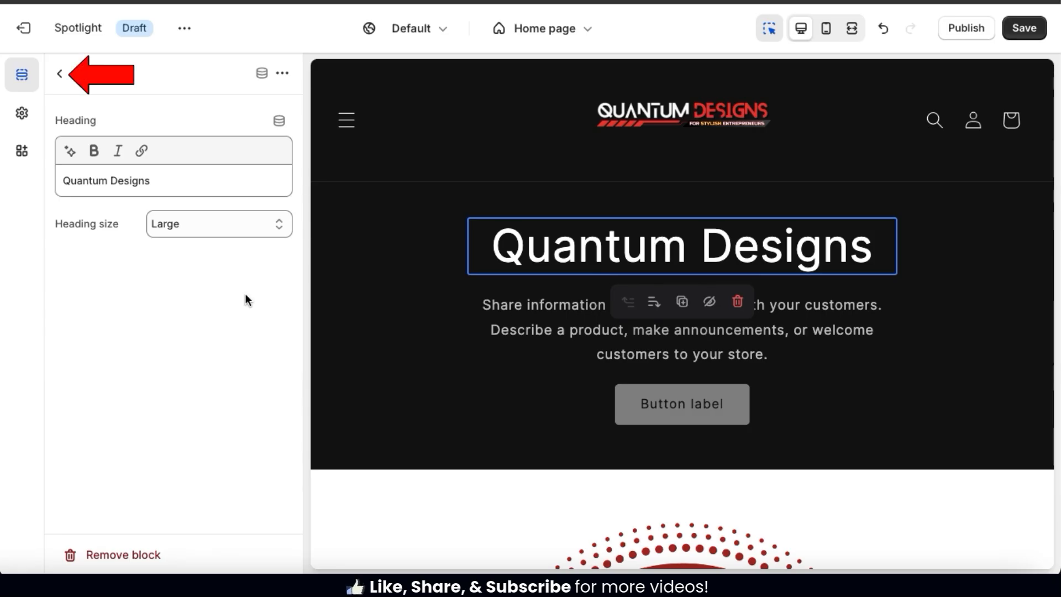
{"action": "left_click", "coordinate": [59, 73]}
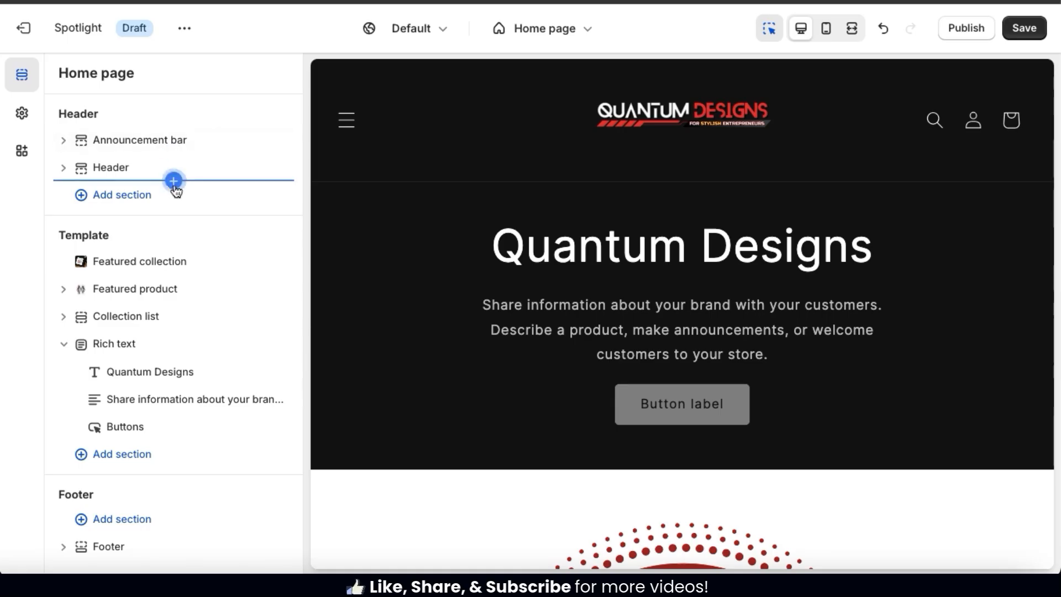
Clear the placeholder description in the Rich text section's text block.
{"action": "mouse_move", "coordinate": [240, 408]}
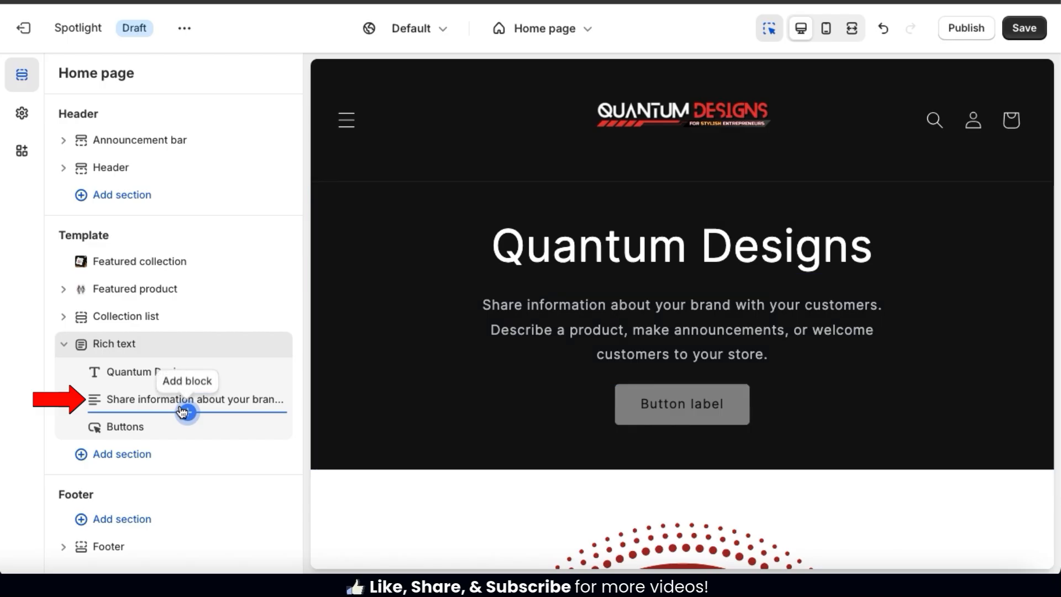
{"action": "left_click", "coordinate": [155, 403]}
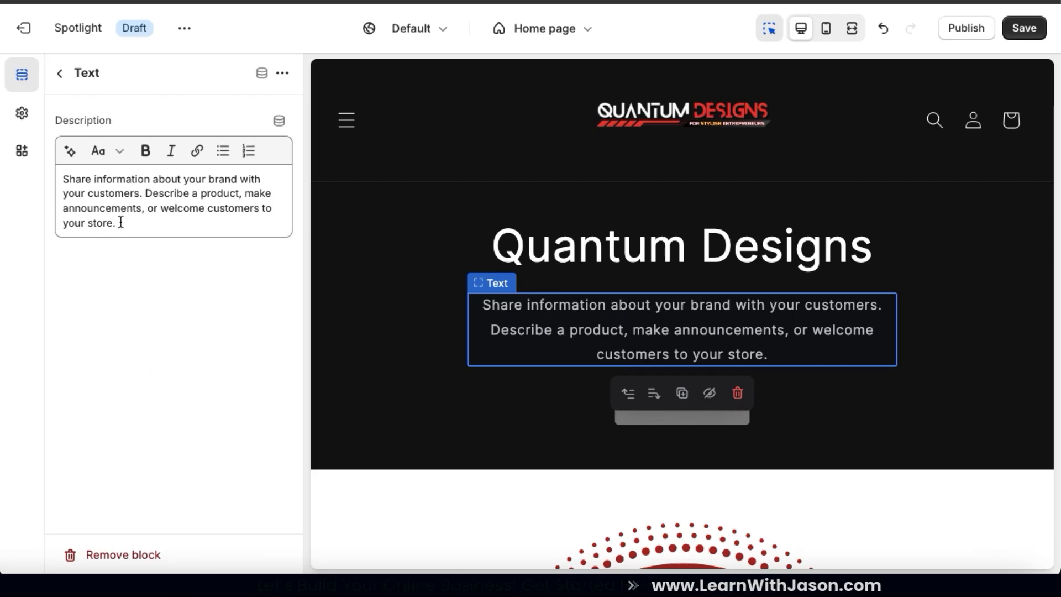
{"action": "left_click_drag", "start_coordinate": [120, 222], "coordinate": [62, 179]}
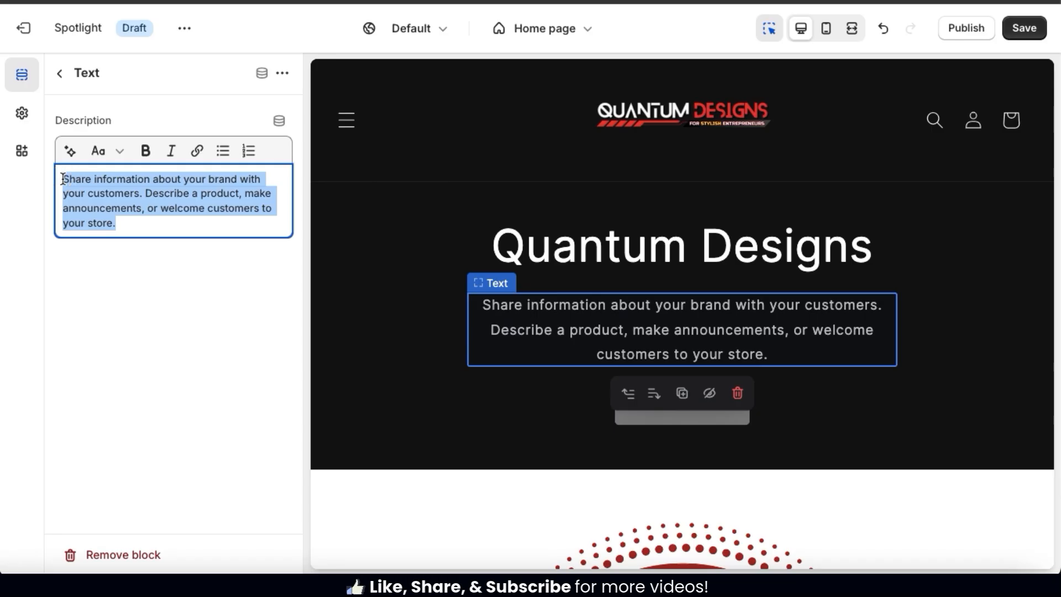
{"action": "key", "text": "BackSpace"}
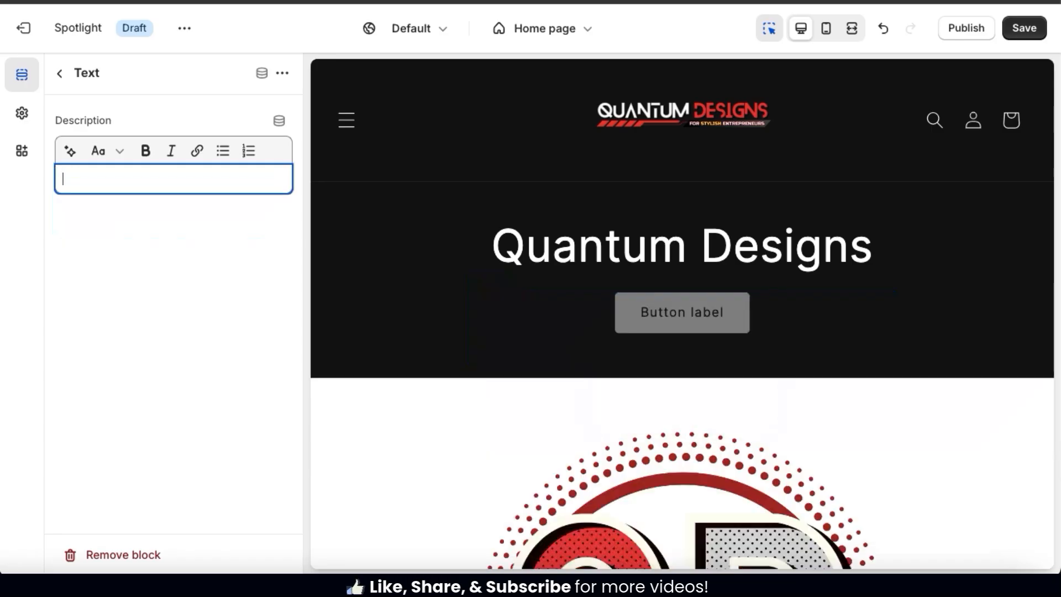
Enter "My brand sells apparel and home and living items for entrepreneurs." as the prompt for an automatically generated description.
{"action": "left_click", "coordinate": [71, 154]}
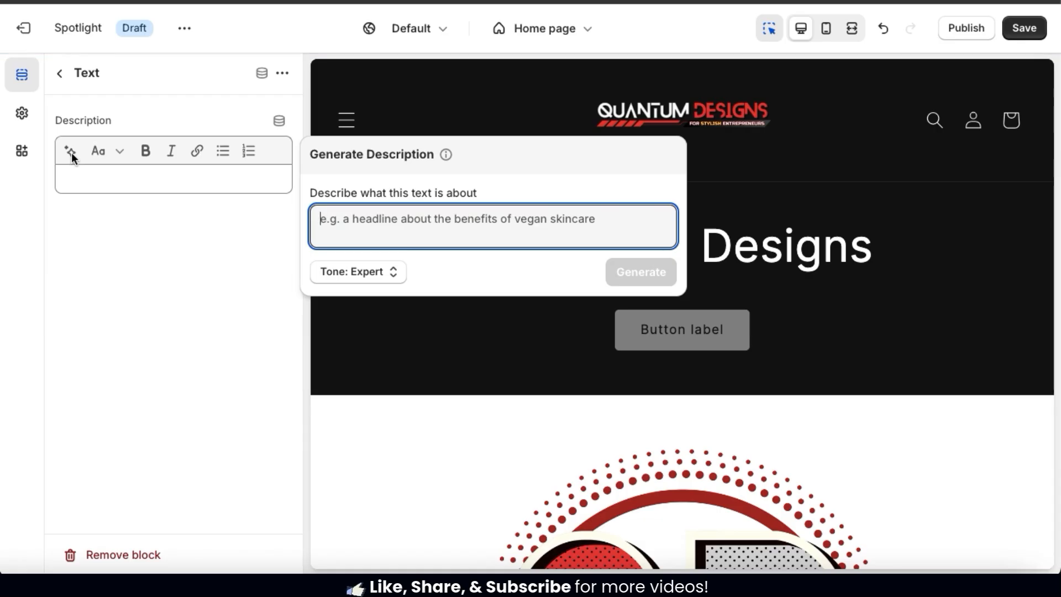
{"action": "type", "text": "My "}
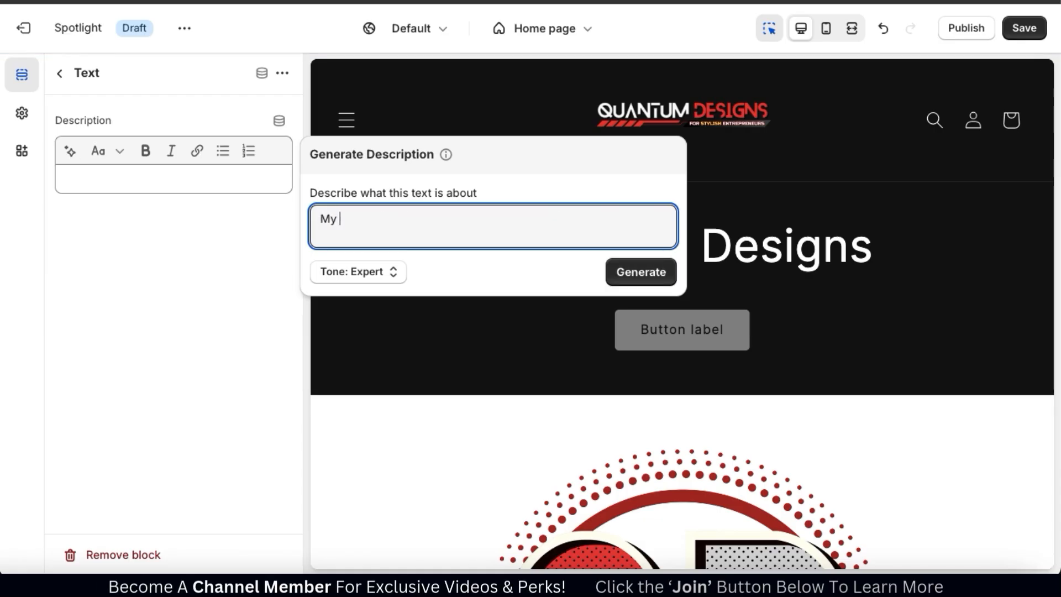
{"action": "type", "text": "brand sells"}
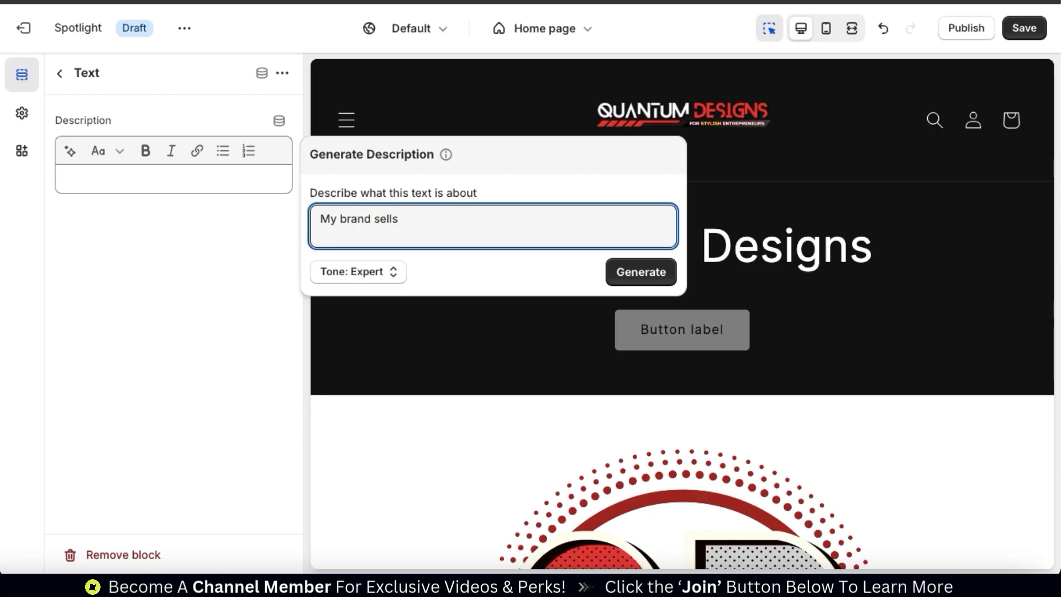
{"action": "type", "text": " apparel and home and living items for entrepreneurs."}
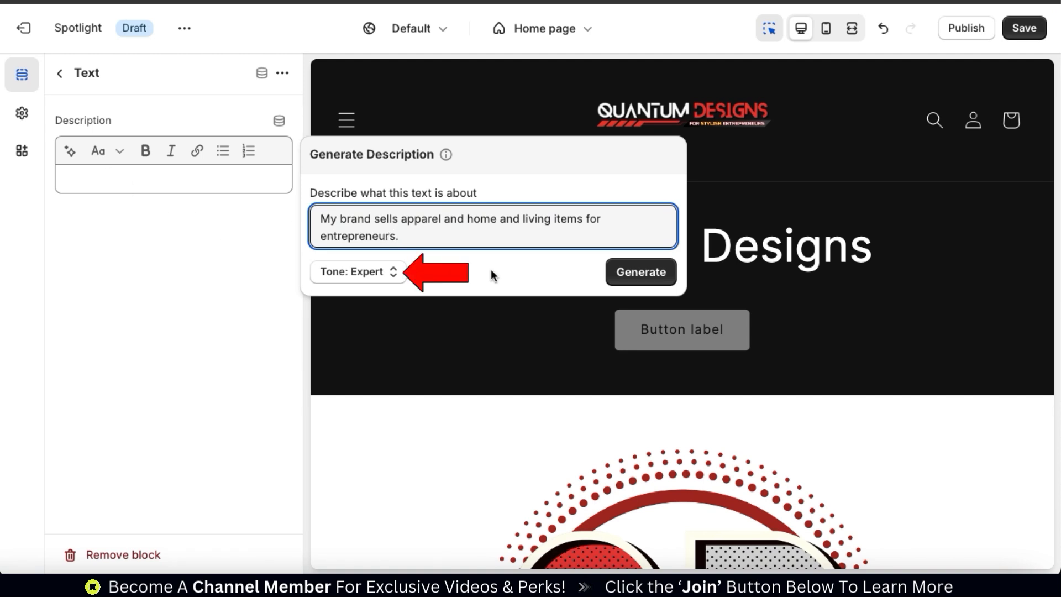
Generate the description in the Daring tone and insert the suggestion beginning "Unleash your inner boss with our selection".
{"action": "left_click", "coordinate": [393, 272]}
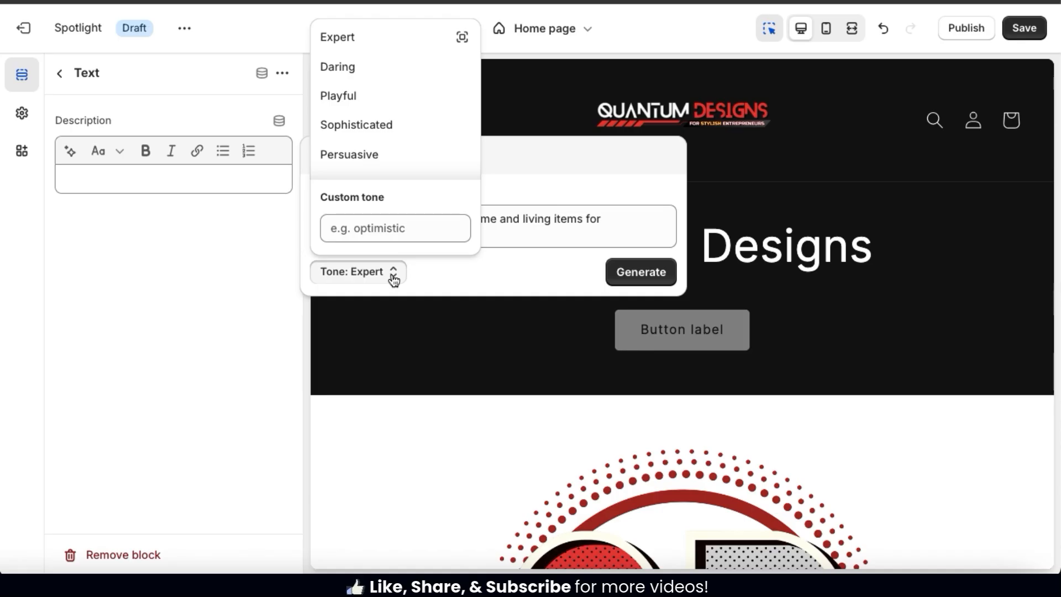
{"action": "scroll", "coordinate": [421, 138], "scroll_direction": "down", "scroll_amount": 1}
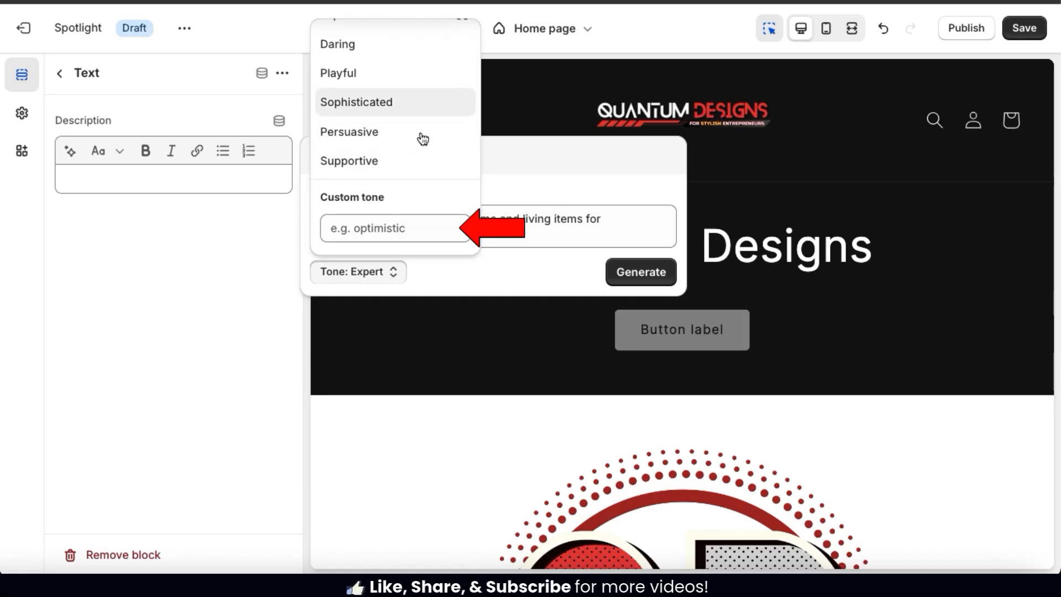
{"action": "scroll", "coordinate": [423, 138], "scroll_direction": "up", "scroll_amount": 1}
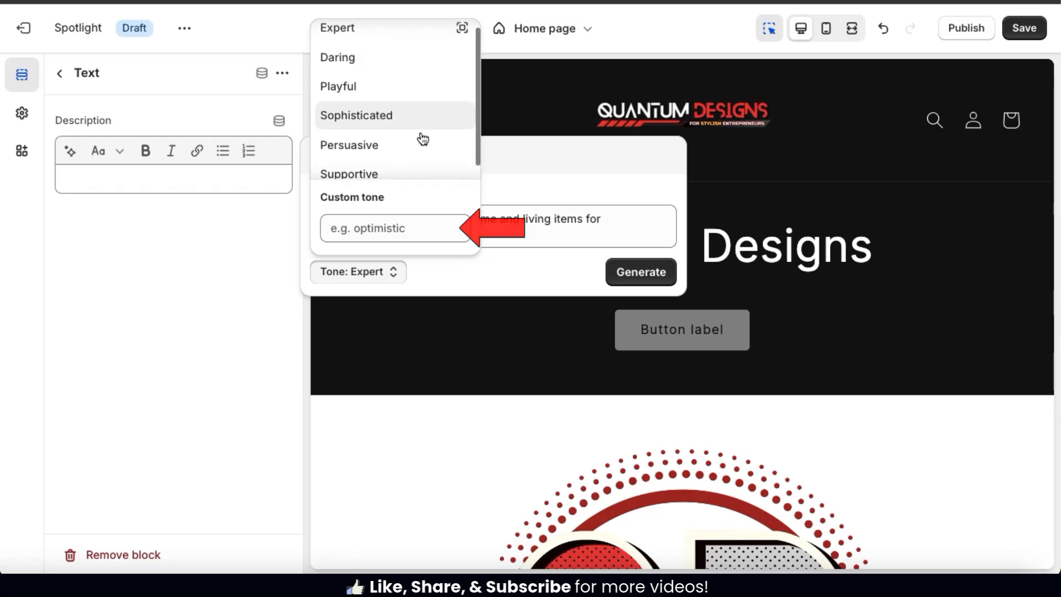
{"action": "left_click", "coordinate": [396, 68]}
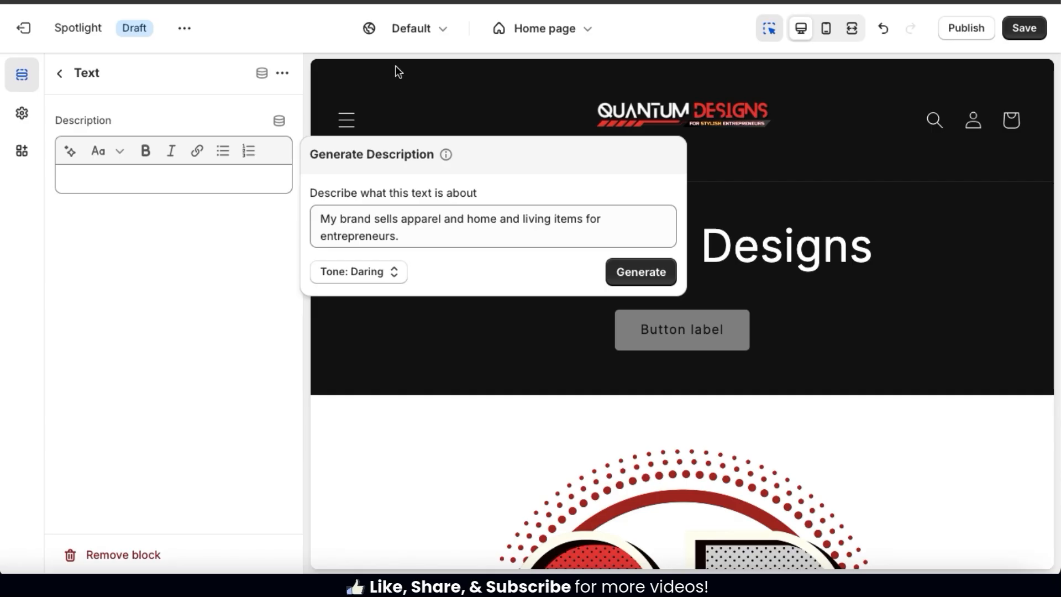
{"action": "left_click", "coordinate": [645, 277]}
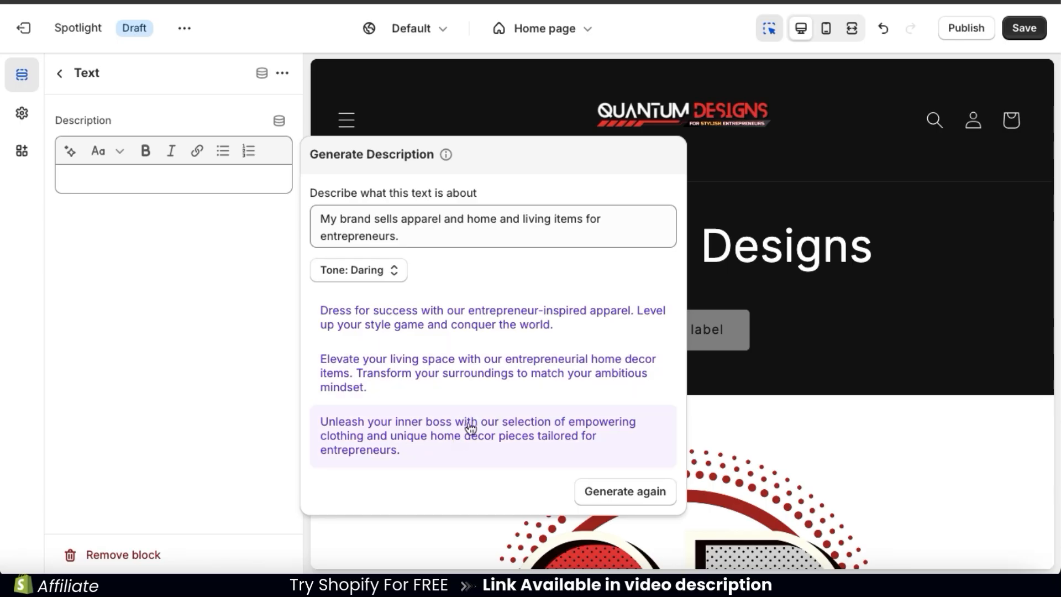
{"action": "left_click", "coordinate": [448, 455]}
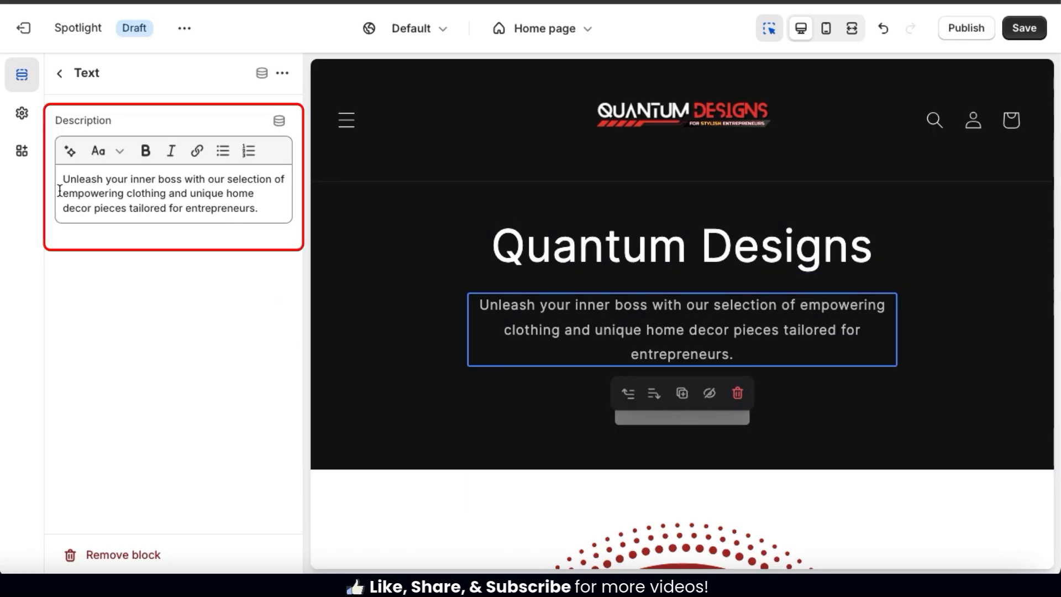
Bold "empowering clothing" and "unique home decor pieces" in the description, and return to the section list.
{"action": "left_click_drag", "start_coordinate": [62, 193], "coordinate": [169, 193]}
{"action": "left_click", "coordinate": [145, 150]}
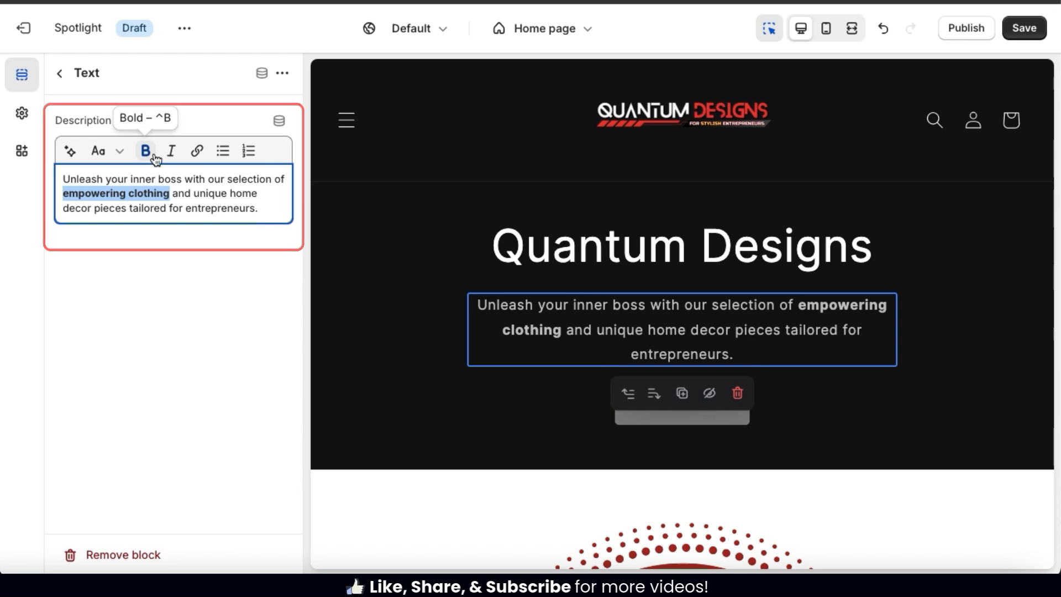
{"action": "left_click", "coordinate": [211, 191]}
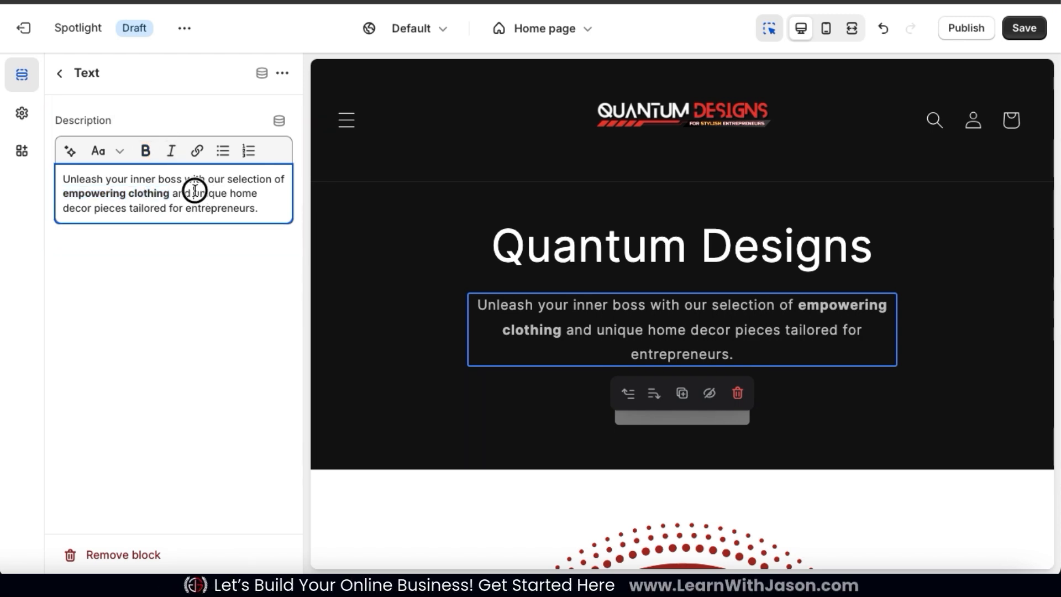
{"action": "left_click_drag", "start_coordinate": [194, 193], "coordinate": [127, 212]}
{"action": "left_click", "coordinate": [146, 152]}
{"action": "left_click", "coordinate": [203, 210]}
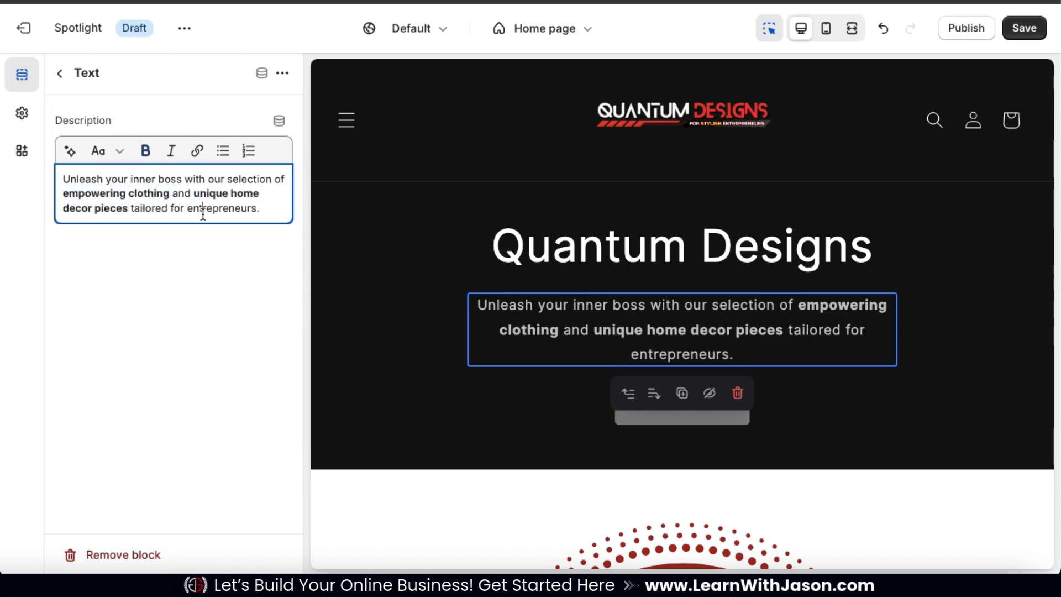
{"action": "left_click", "coordinate": [217, 255]}
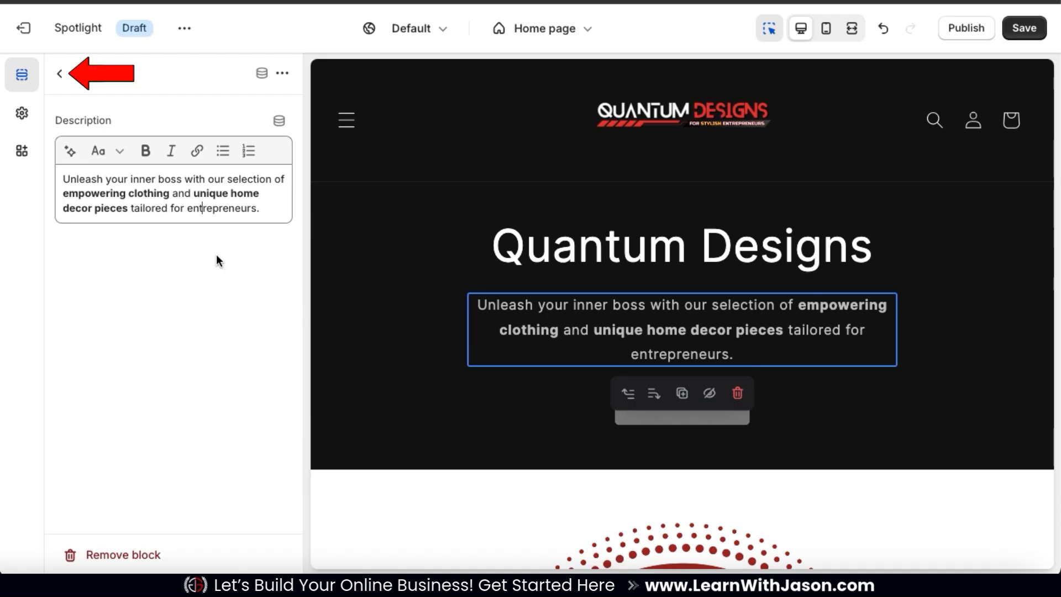
{"action": "left_click", "coordinate": [60, 75]}
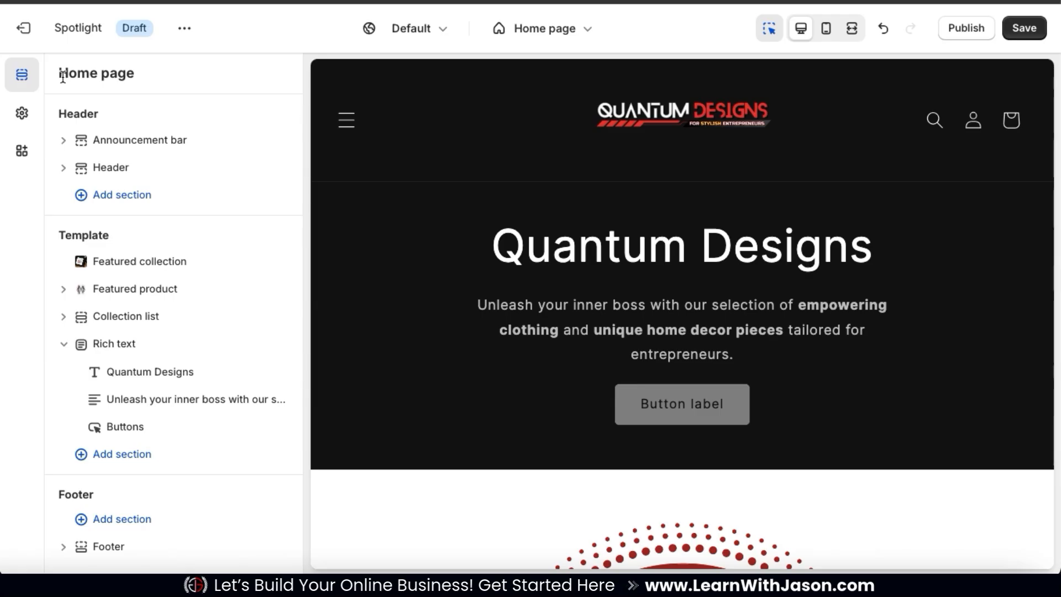
Set the first button label of the Rich text section's Buttons block to "View Collections".
{"action": "left_click", "coordinate": [127, 431]}
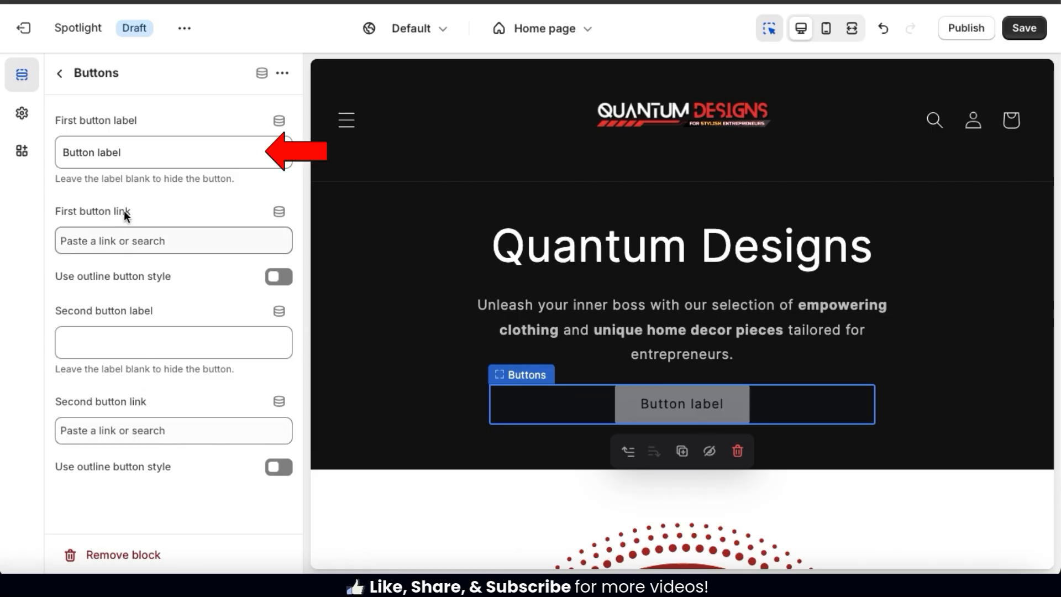
{"action": "left_click", "coordinate": [116, 153]}
{"action": "key", "text": "ctrl+a"}
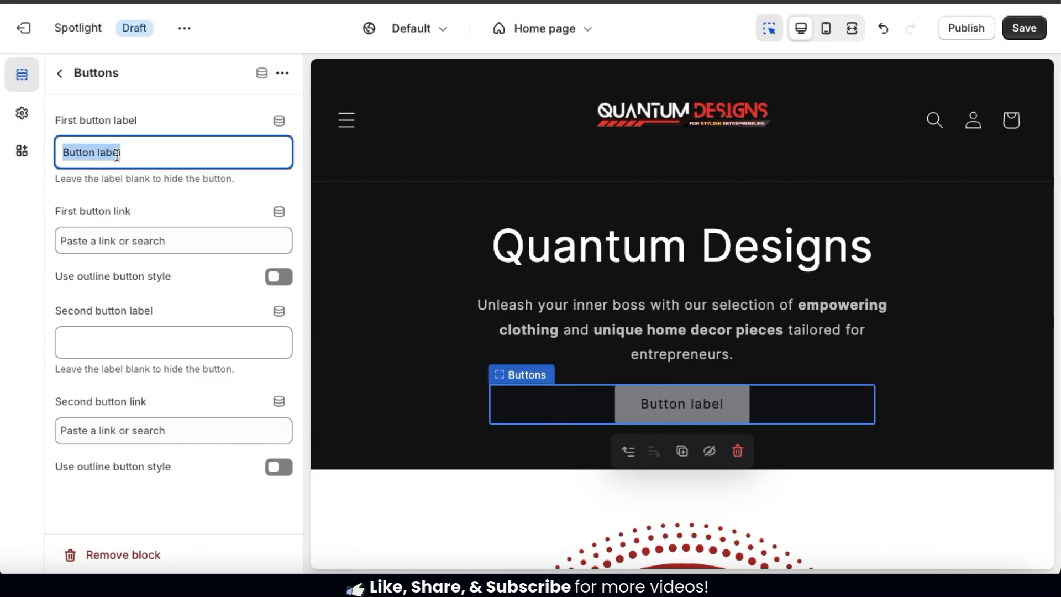
{"action": "type", "text": "View Collections"}
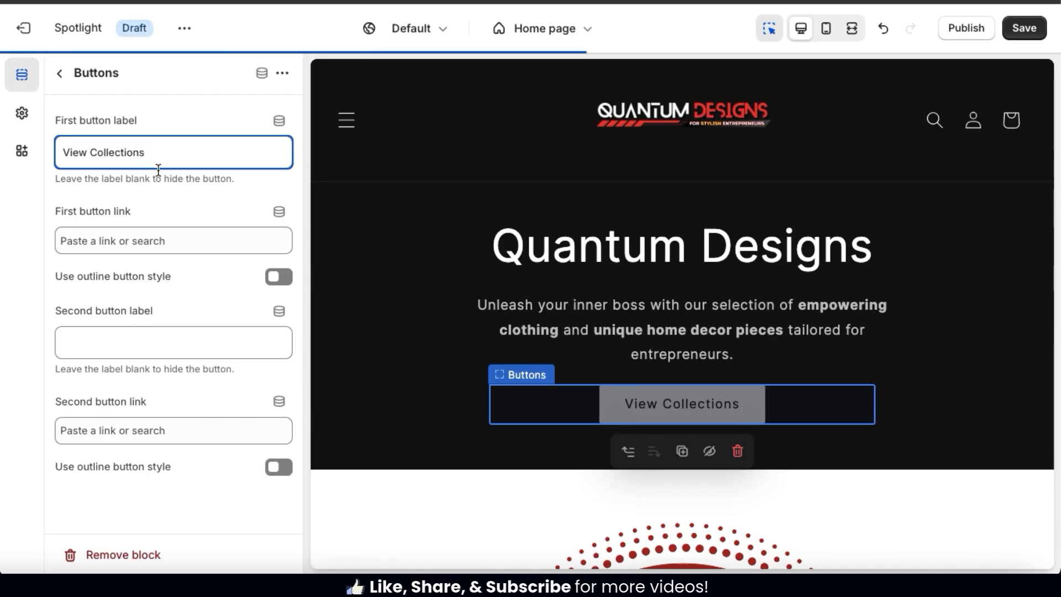
{"action": "left_click", "coordinate": [199, 199]}
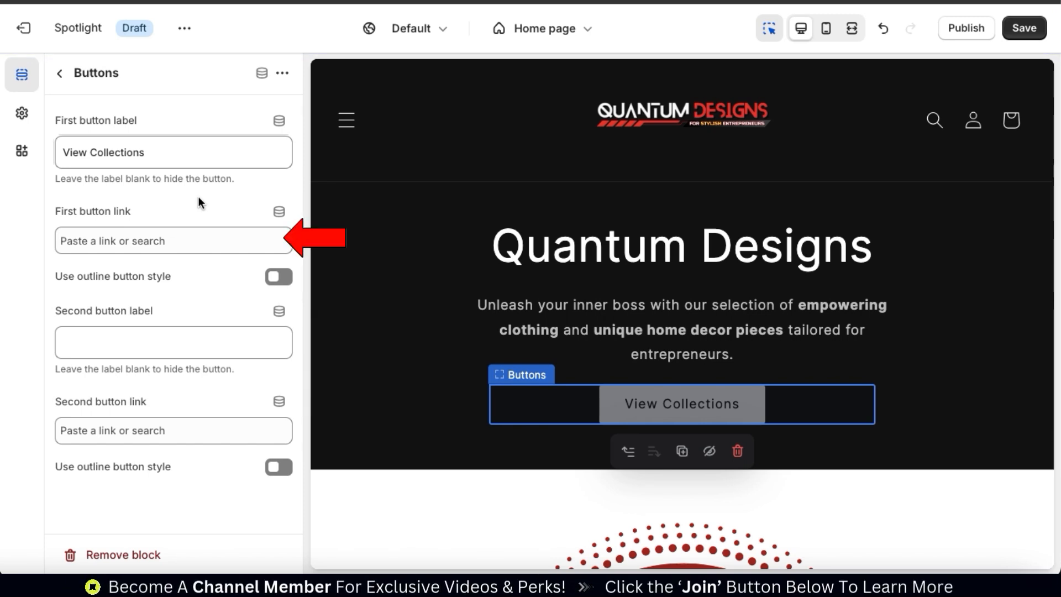
Link the first button to All collections and turn on its outline button style.
{"action": "left_click", "coordinate": [192, 242]}
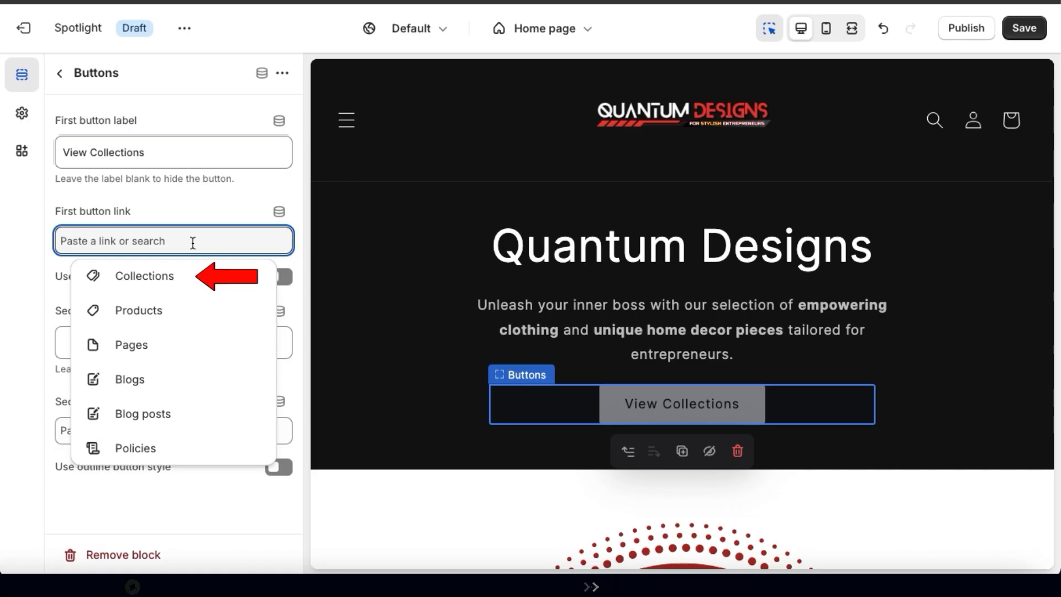
{"action": "left_click", "coordinate": [182, 279]}
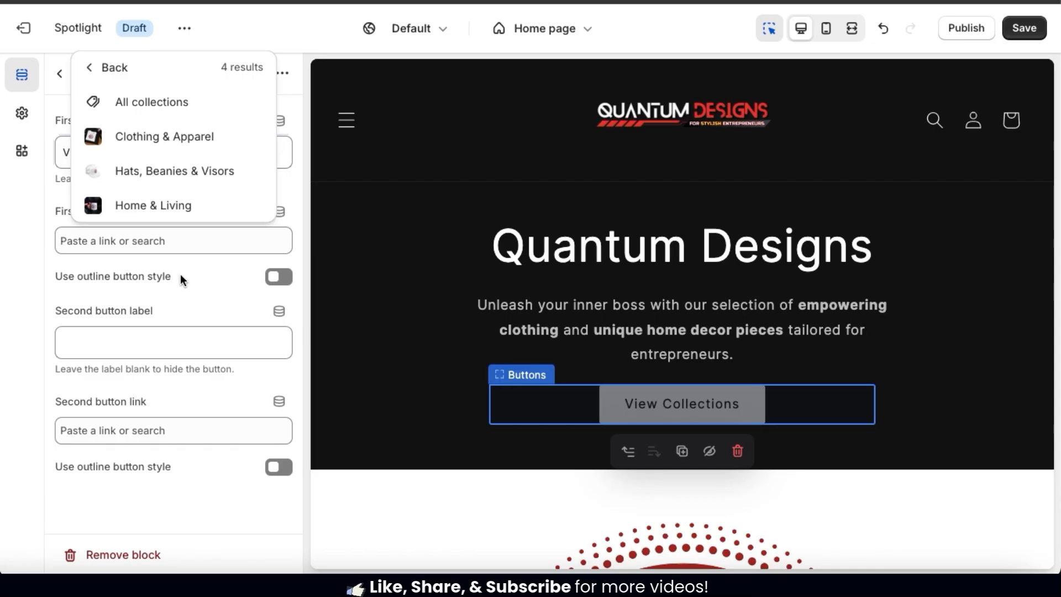
{"action": "left_click", "coordinate": [154, 115]}
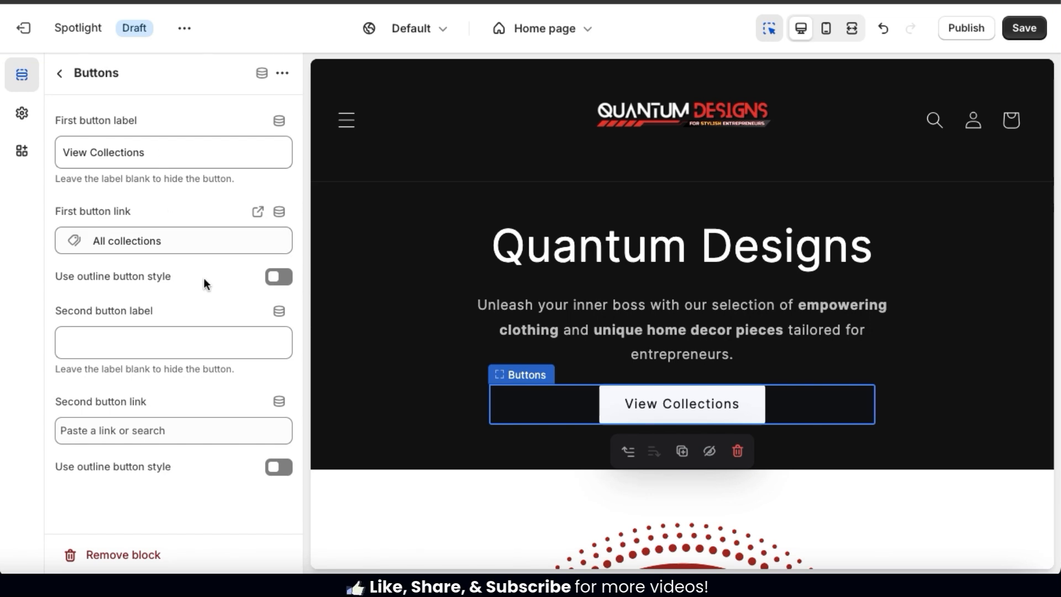
{"action": "left_click", "coordinate": [280, 282]}
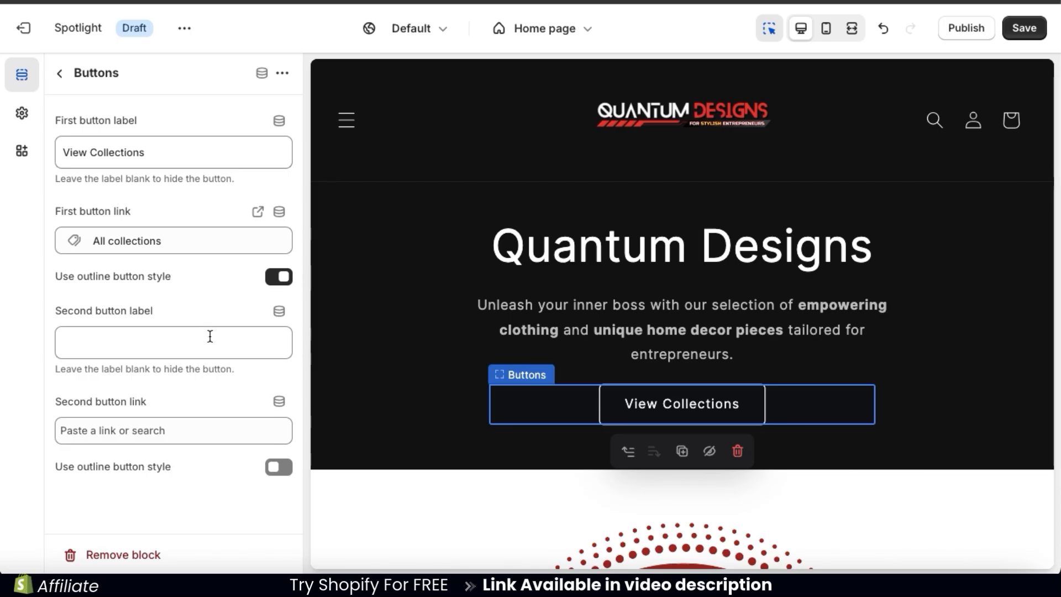
Set the second button label of the Buttons block to "View All Products".
{"action": "left_click", "coordinate": [178, 342]}
{"action": "type", "text": "Second Button"}
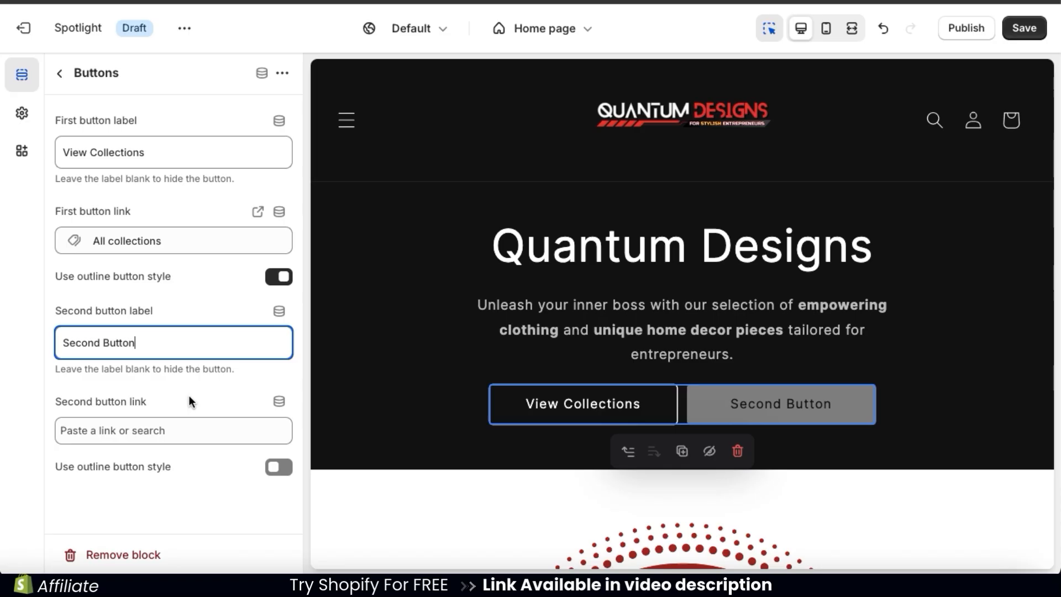
{"action": "triple_click", "coordinate": [204, 336]}
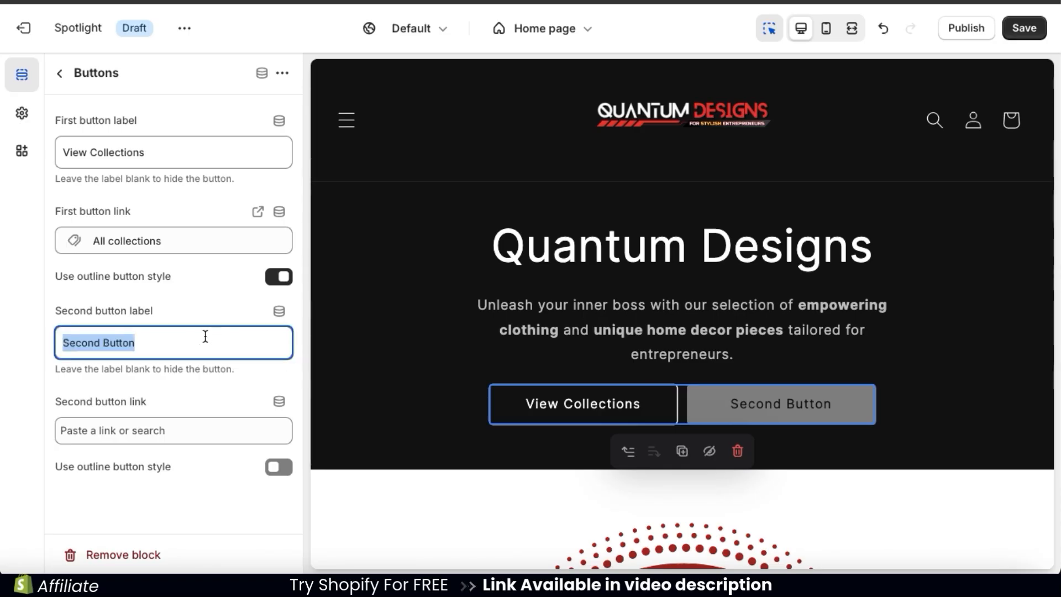
{"action": "type", "text": "View All Pr"}
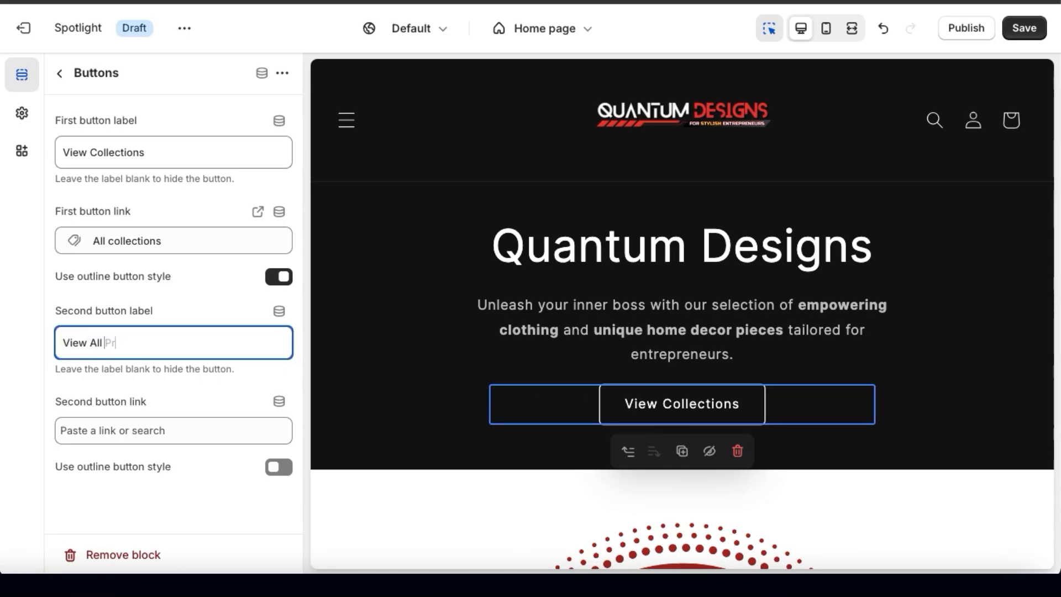
{"action": "type", "text": "oducts"}
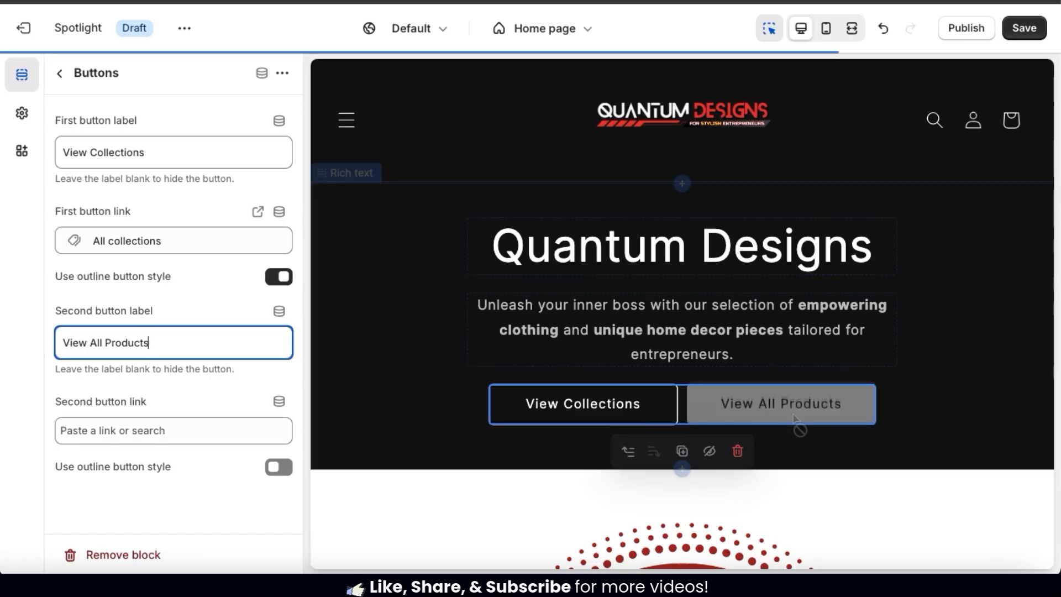
Link the second button to All products and return to the home page section list.
{"action": "left_click", "coordinate": [178, 427]}
{"action": "left_click", "coordinate": [147, 265]}
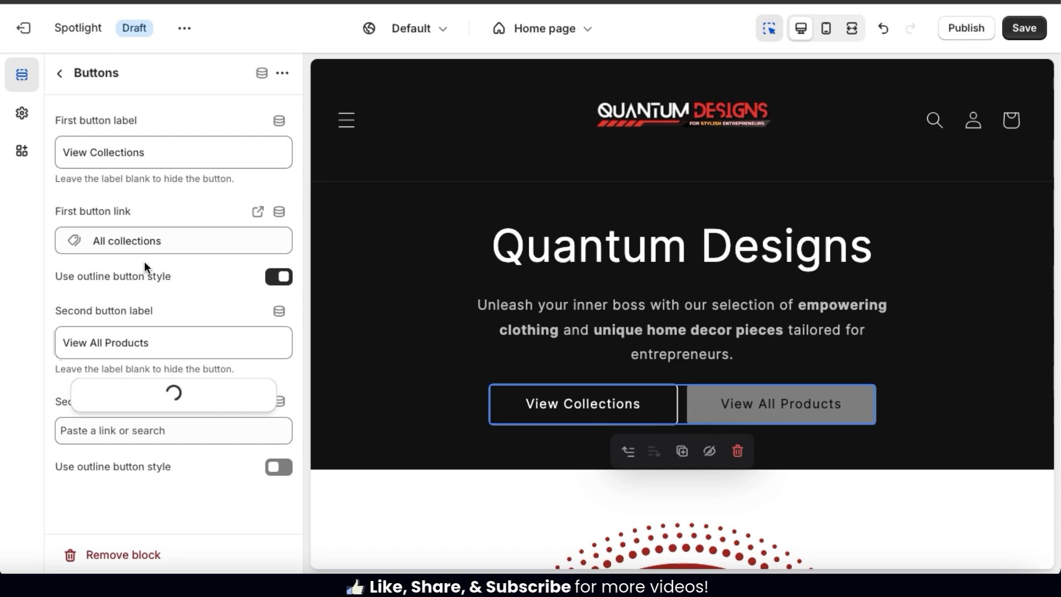
{"action": "left_click", "coordinate": [148, 80]}
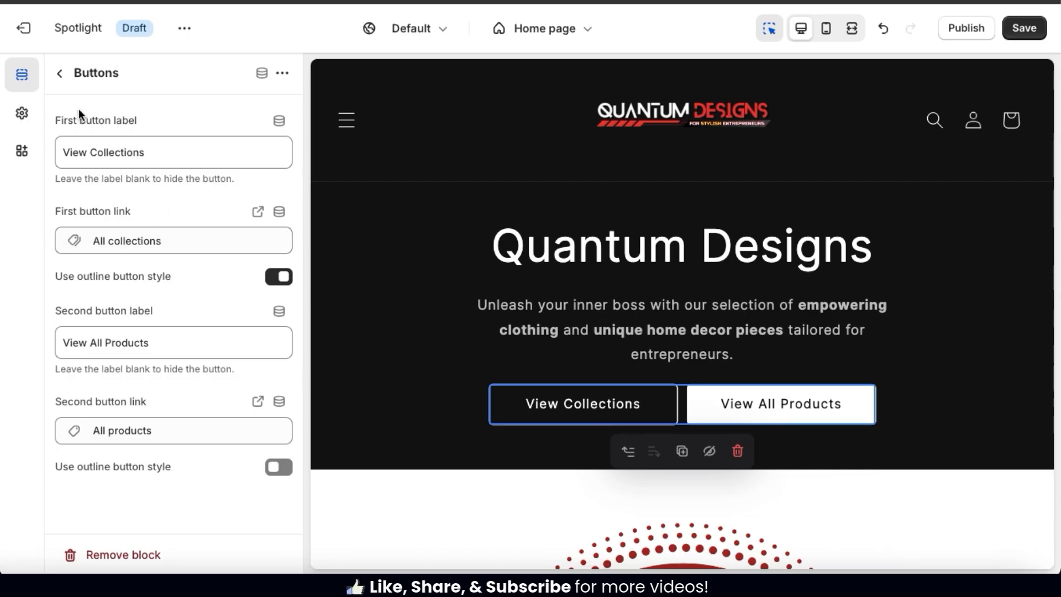
{"action": "left_click", "coordinate": [59, 77]}
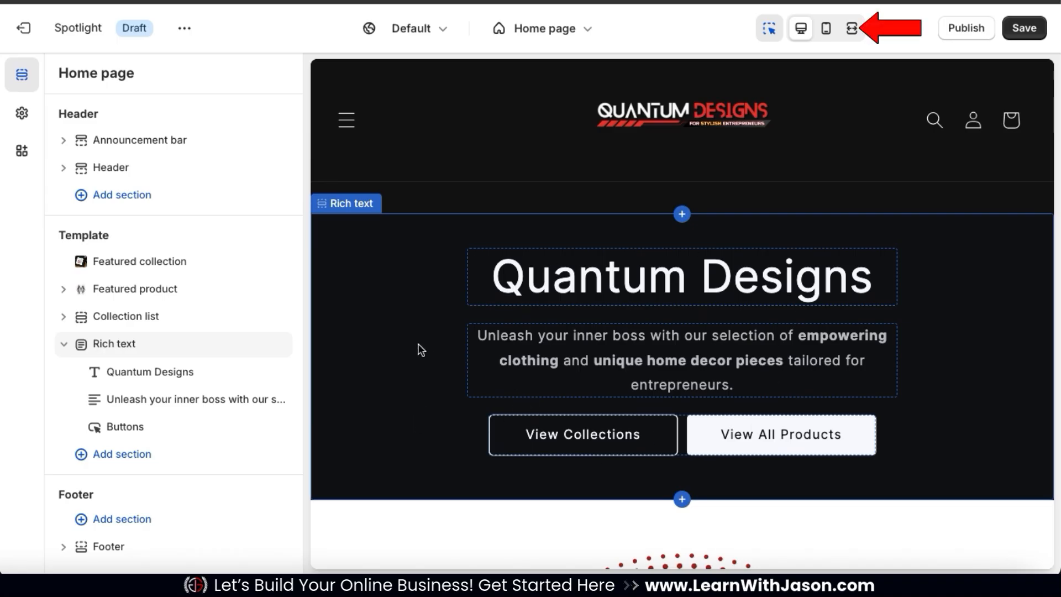
Preview the Rich text section in fullscreen and mobile views, checking how its heading, text and buttons are laid out.
{"action": "left_click", "coordinate": [853, 29]}
{"action": "scroll", "coordinate": [791, 299], "scroll_direction": "up", "scroll_amount": 10}
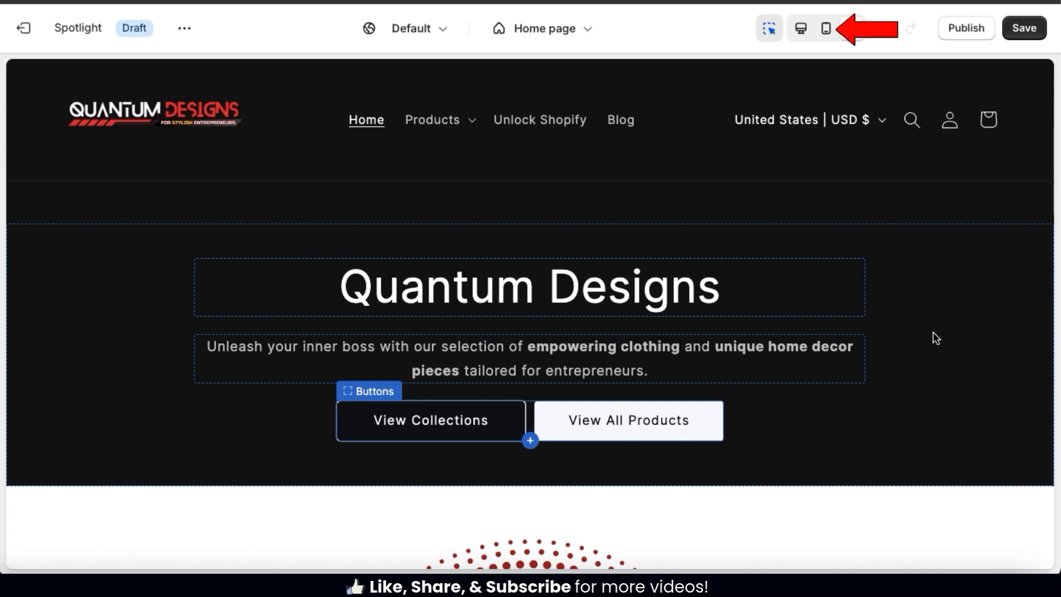
{"action": "left_click", "coordinate": [825, 30]}
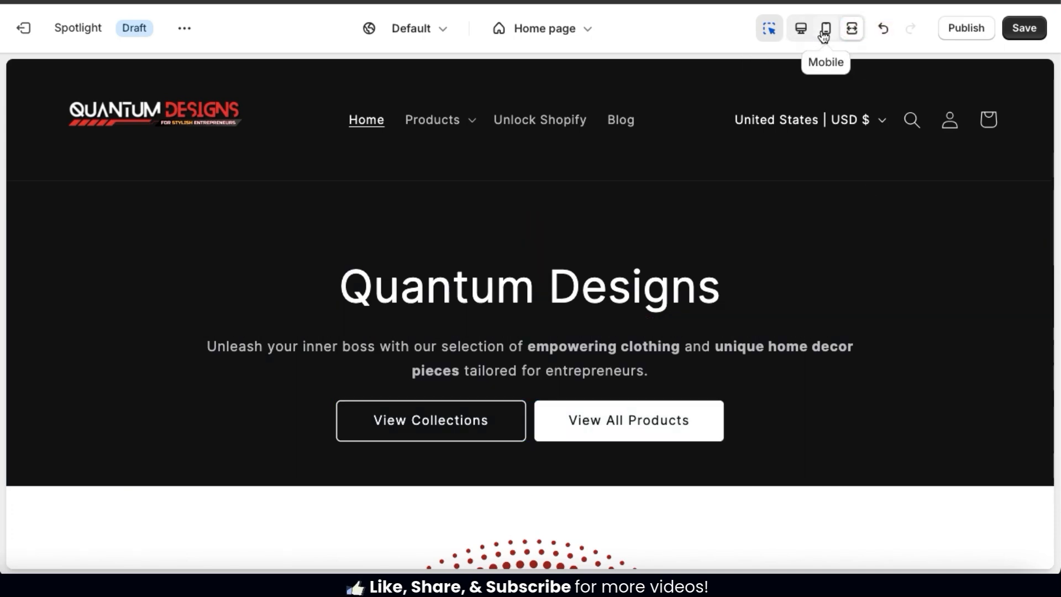
{"action": "scroll", "coordinate": [754, 304], "scroll_direction": "down", "scroll_amount": 10}
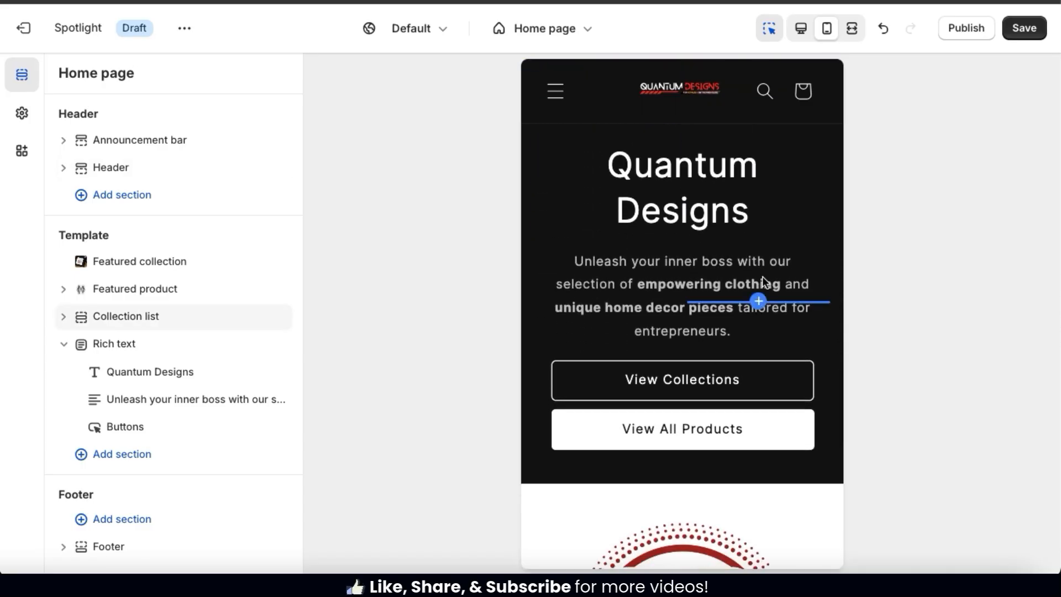
{"action": "scroll", "coordinate": [815, 263], "scroll_direction": "up", "scroll_amount": 1}
{"action": "scroll", "coordinate": [816, 264], "scroll_direction": "down", "scroll_amount": 1}
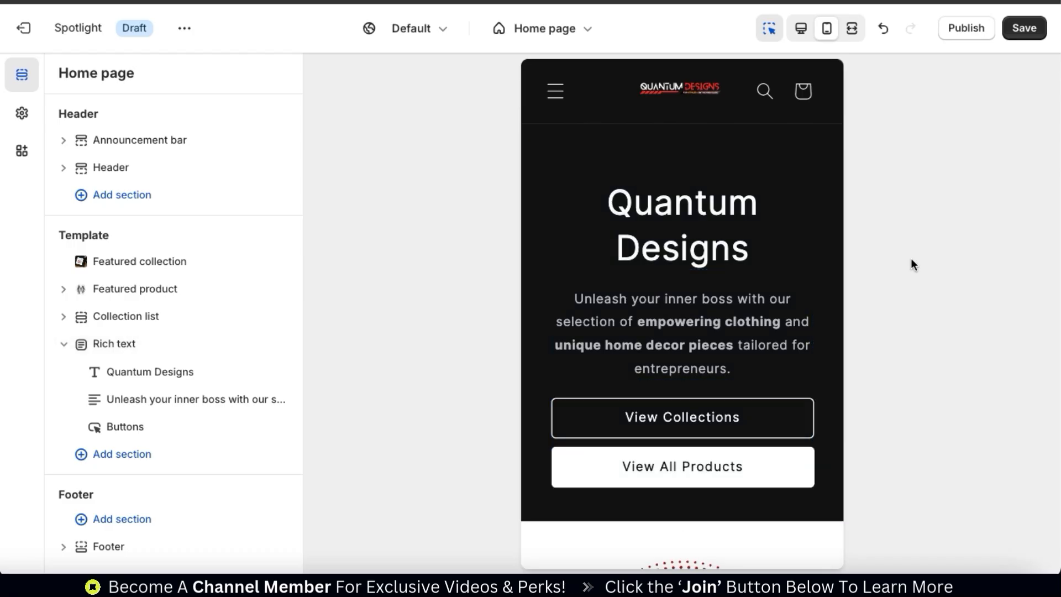
Return the preview to desktop view and save the Rich text changes.
{"action": "left_click", "coordinate": [802, 31]}
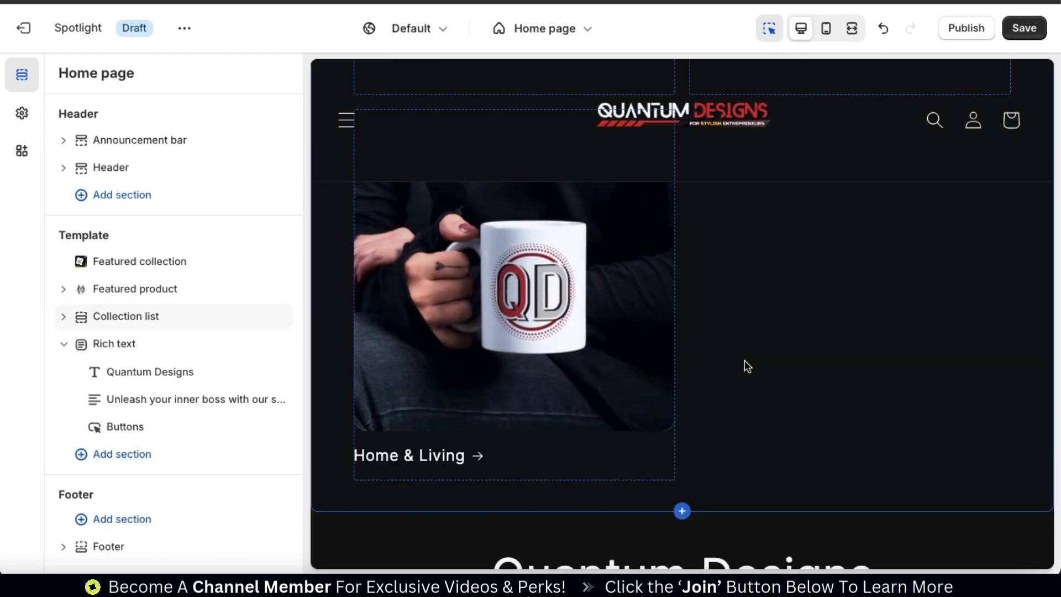
{"action": "scroll", "coordinate": [745, 360], "scroll_direction": "down", "scroll_amount": 10}
{"action": "scroll", "coordinate": [745, 362], "scroll_direction": "up", "scroll_amount": 4}
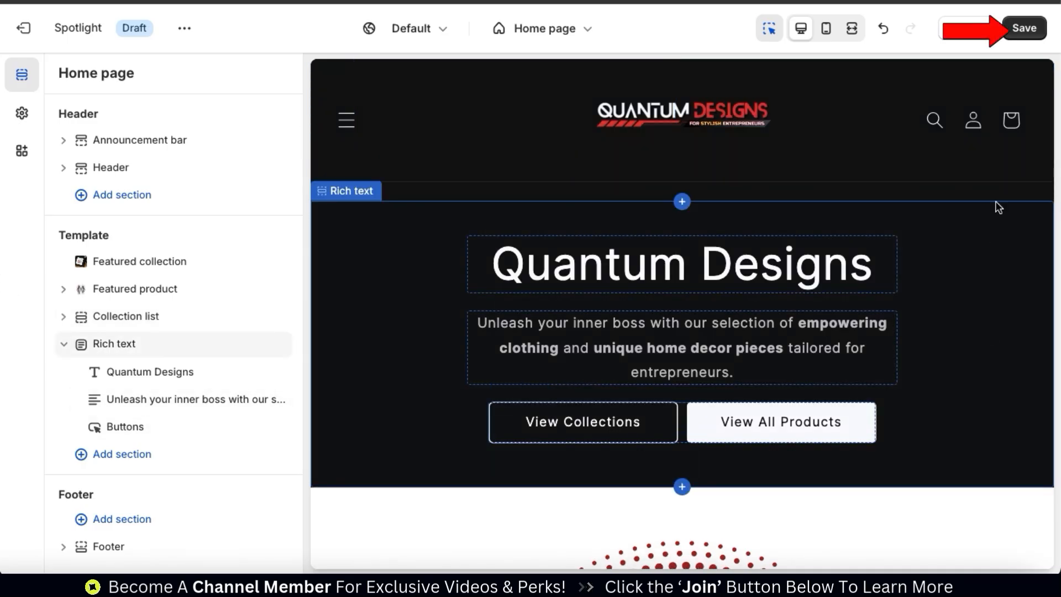
{"action": "left_click", "coordinate": [1023, 31]}
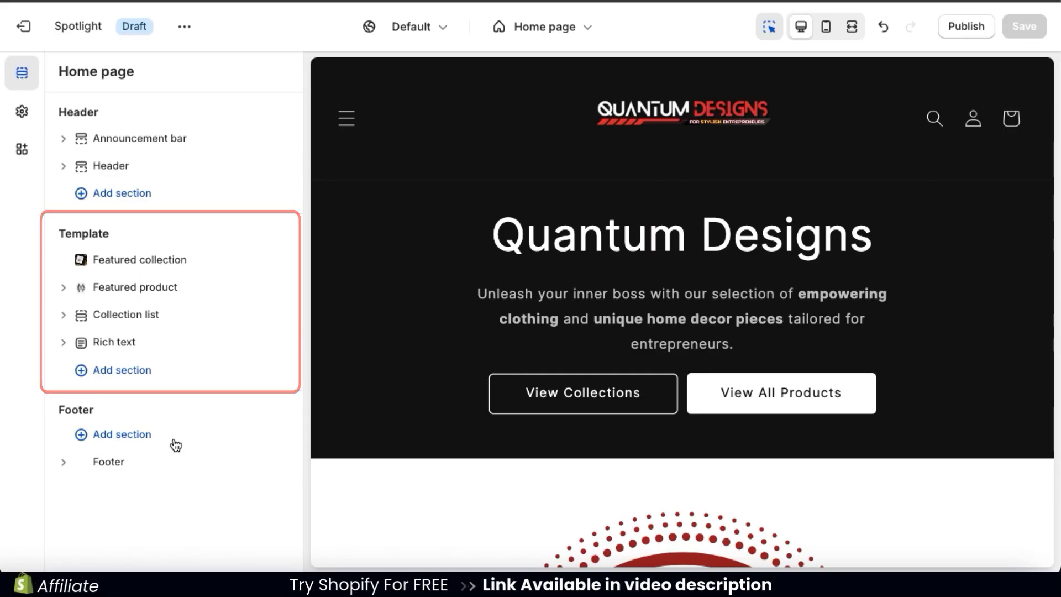
Add an Image with text section below Rich text in the template and open its settings.
{"action": "left_click", "coordinate": [122, 379]}
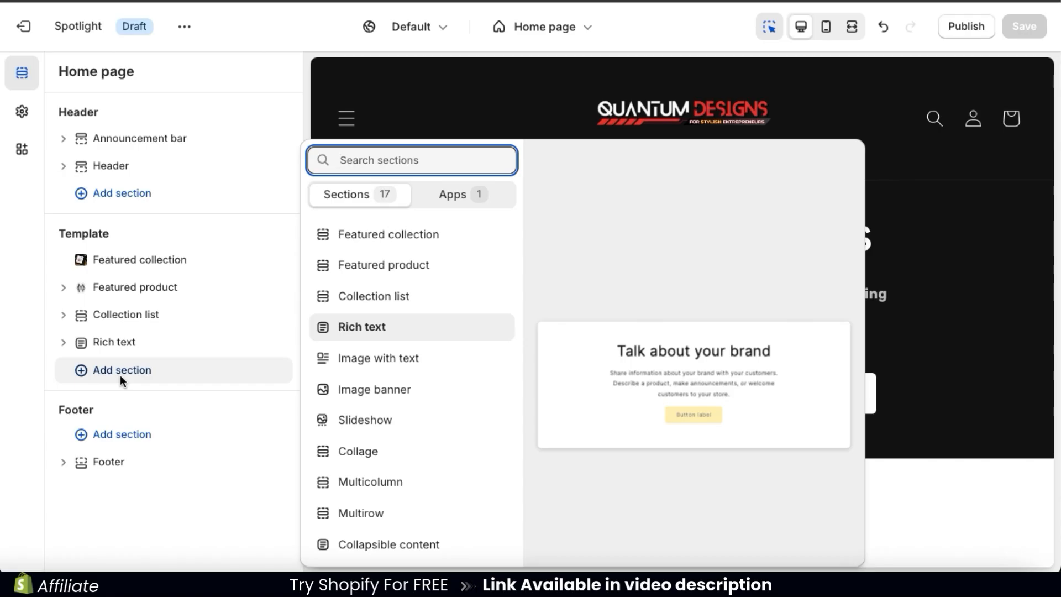
{"action": "left_click", "coordinate": [380, 366]}
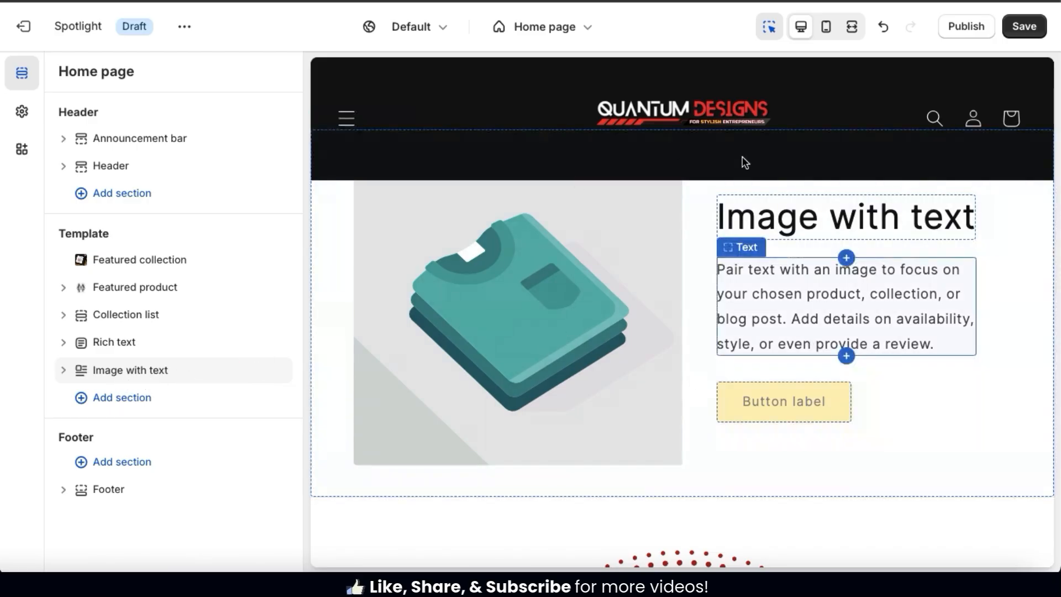
{"action": "scroll", "coordinate": [699, 377], "scroll_direction": "up", "scroll_amount": 1}
{"action": "scroll", "coordinate": [700, 377], "scroll_direction": "down", "scroll_amount": 1}
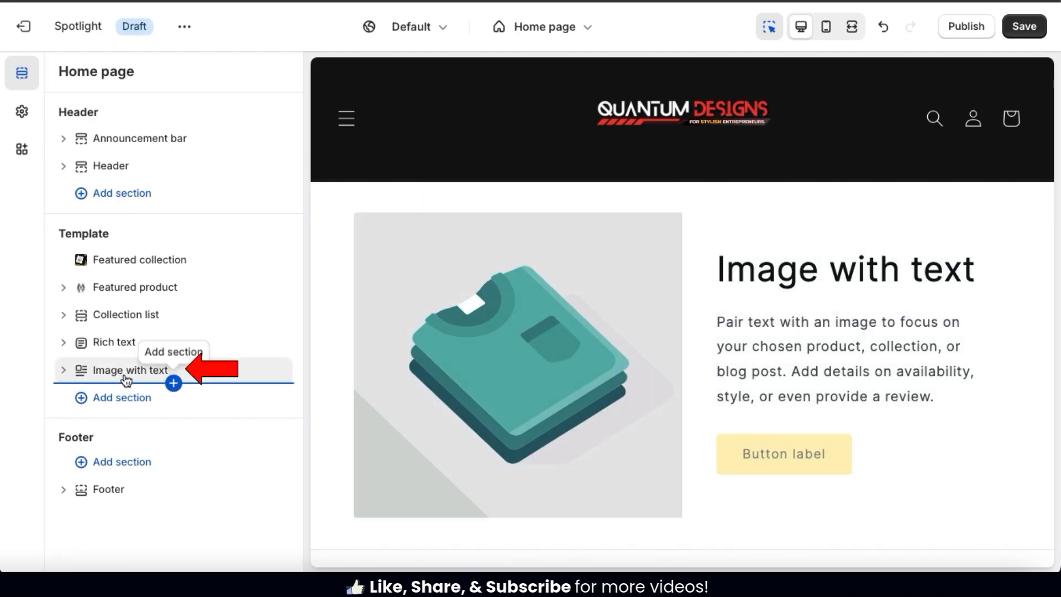
{"action": "mouse_move", "coordinate": [129, 377]}
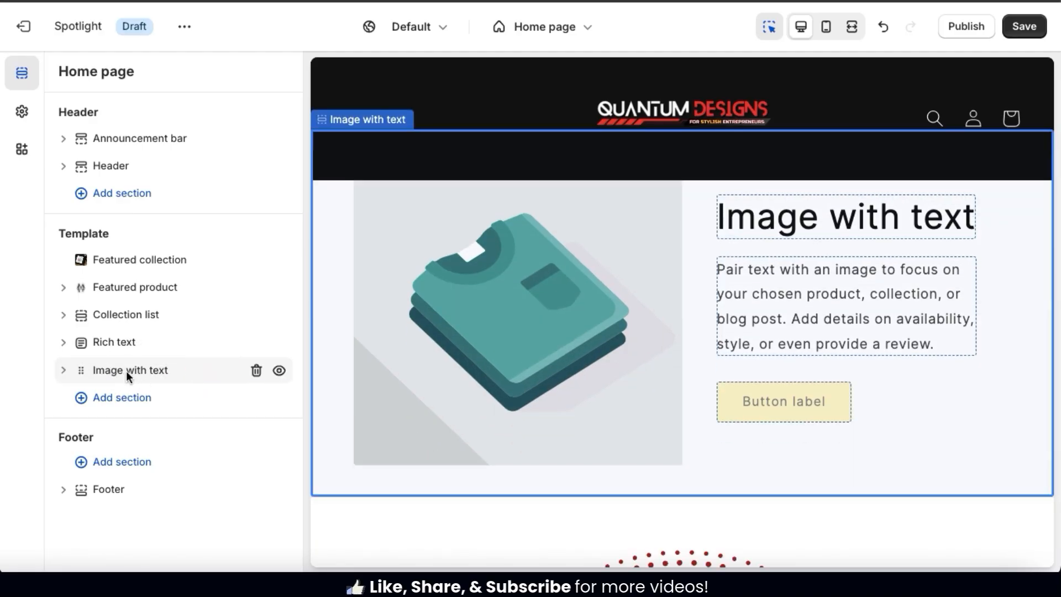
{"action": "left_click", "coordinate": [127, 375]}
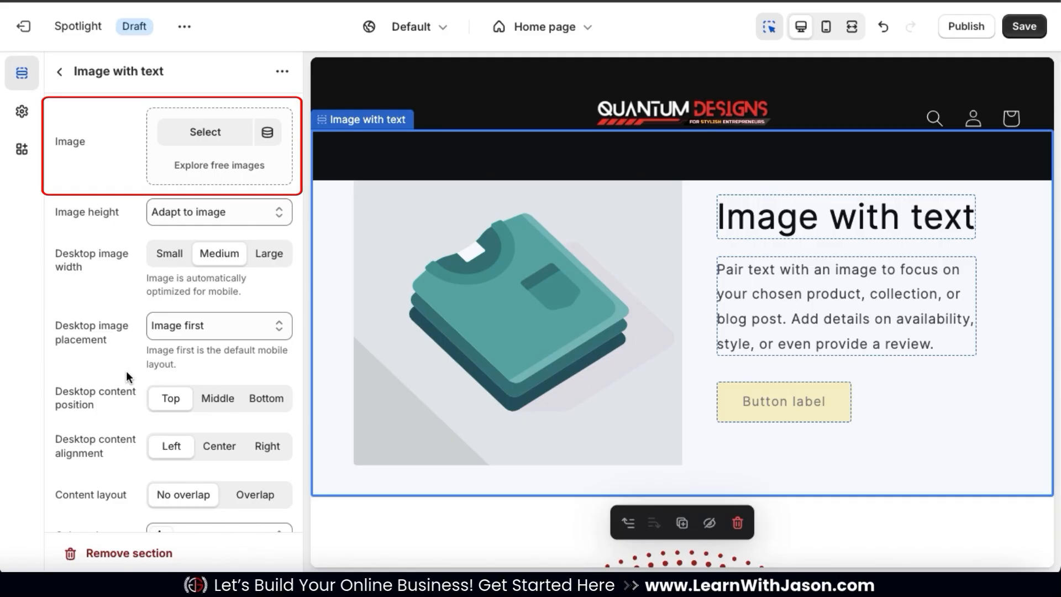
Upload "Beanie Wht.png" as the Image with text section's image and set the image height to Small.
{"action": "left_click", "coordinate": [207, 139]}
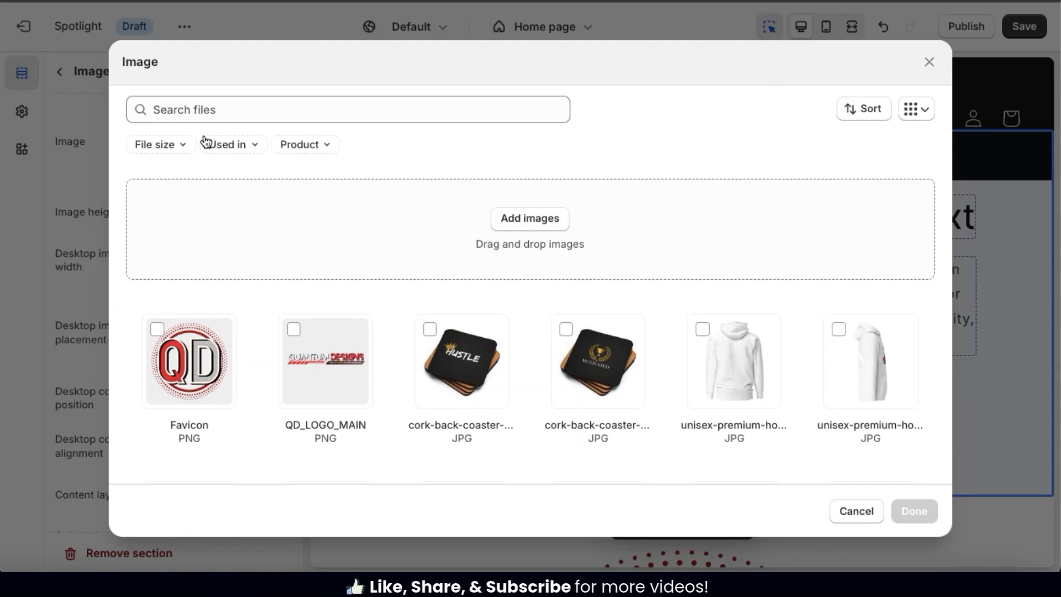
{"action": "left_click", "coordinate": [527, 222]}
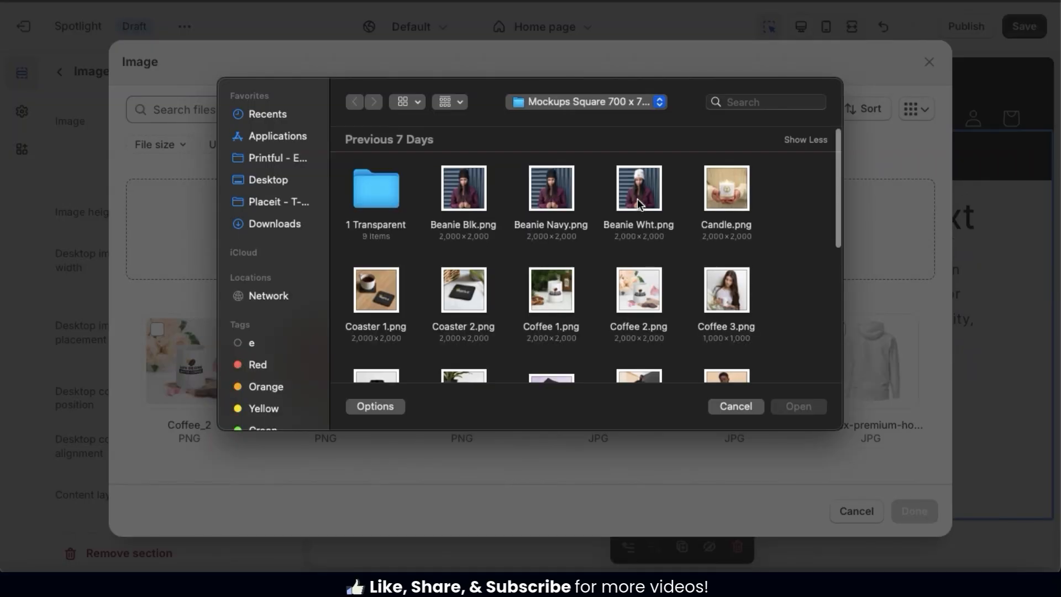
{"action": "double_click", "coordinate": [637, 198]}
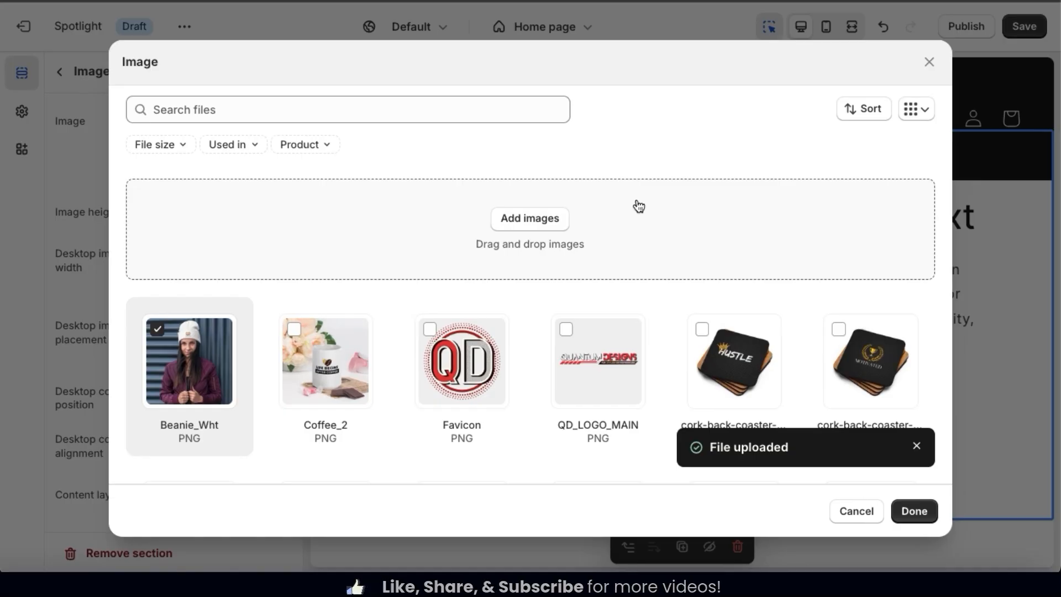
{"action": "left_click", "coordinate": [913, 512]}
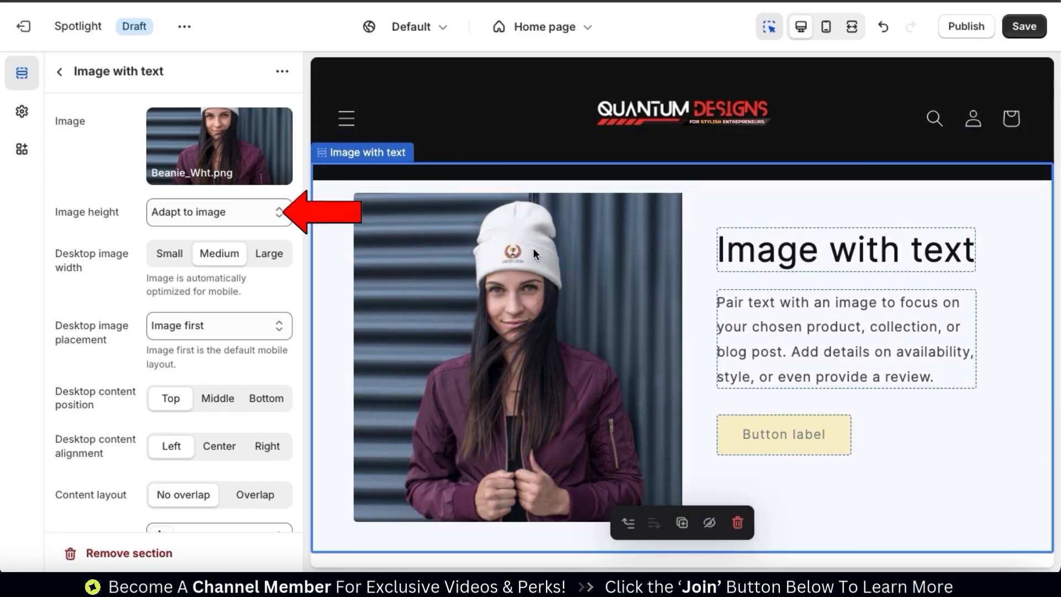
{"action": "left_click", "coordinate": [277, 213]}
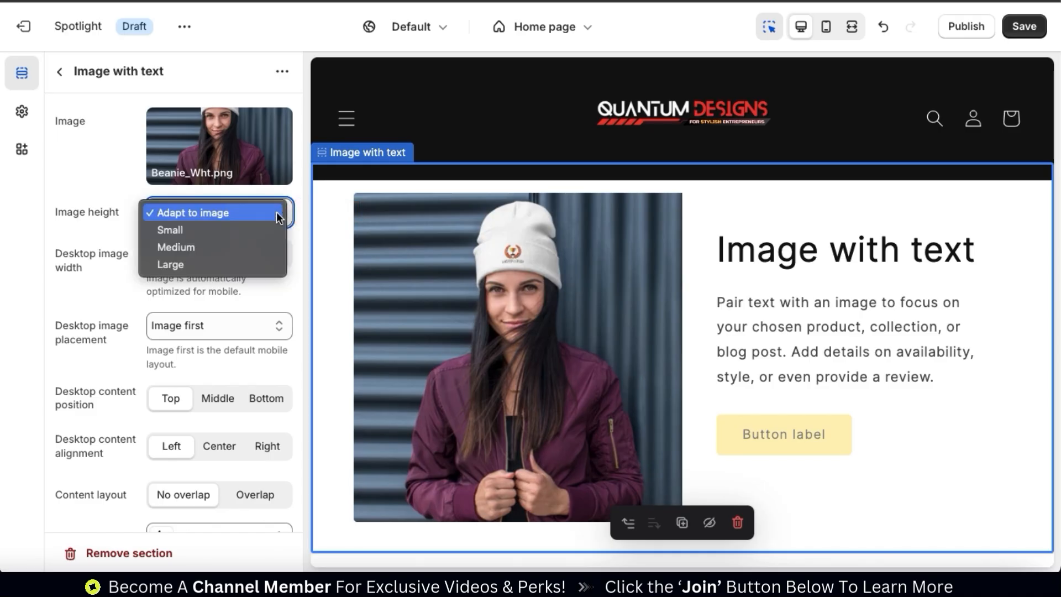
{"action": "left_click", "coordinate": [272, 227]}
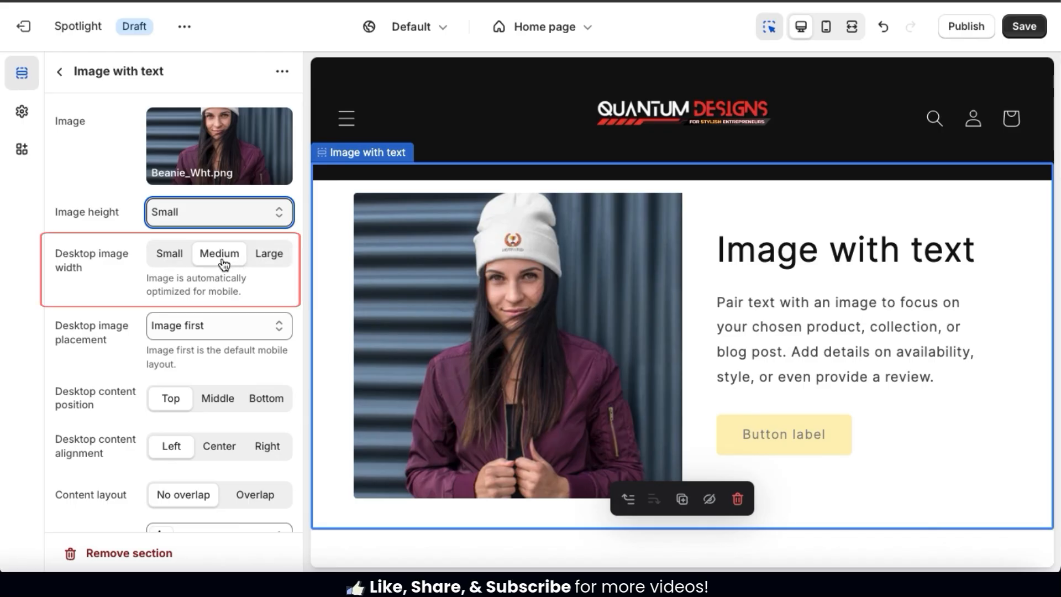
Try the Small and Large desktop image widths, and set the width back to Medium.
{"action": "left_click", "coordinate": [188, 259]}
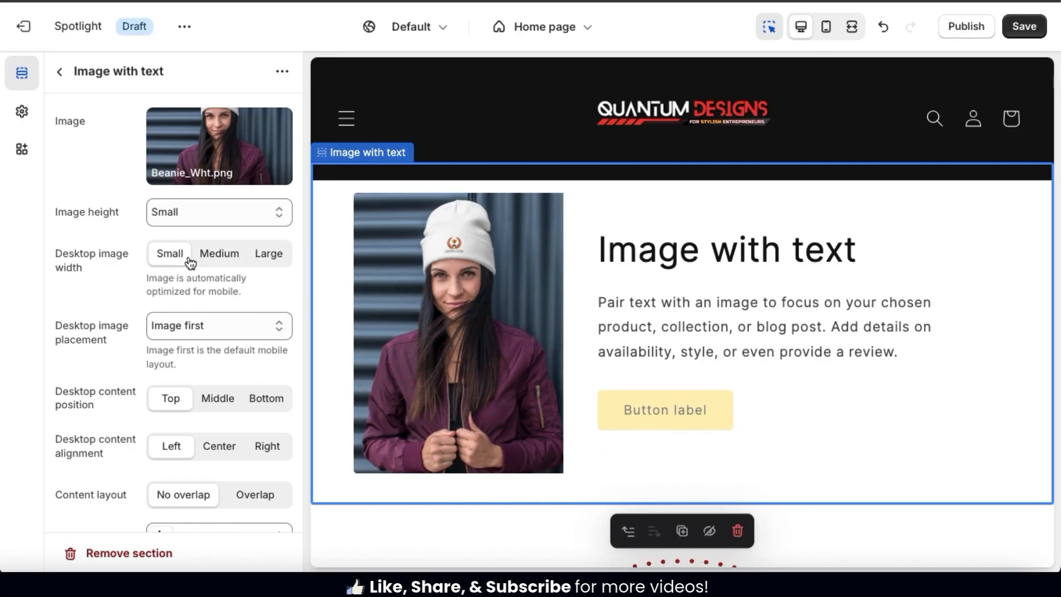
{"action": "left_click", "coordinate": [268, 254]}
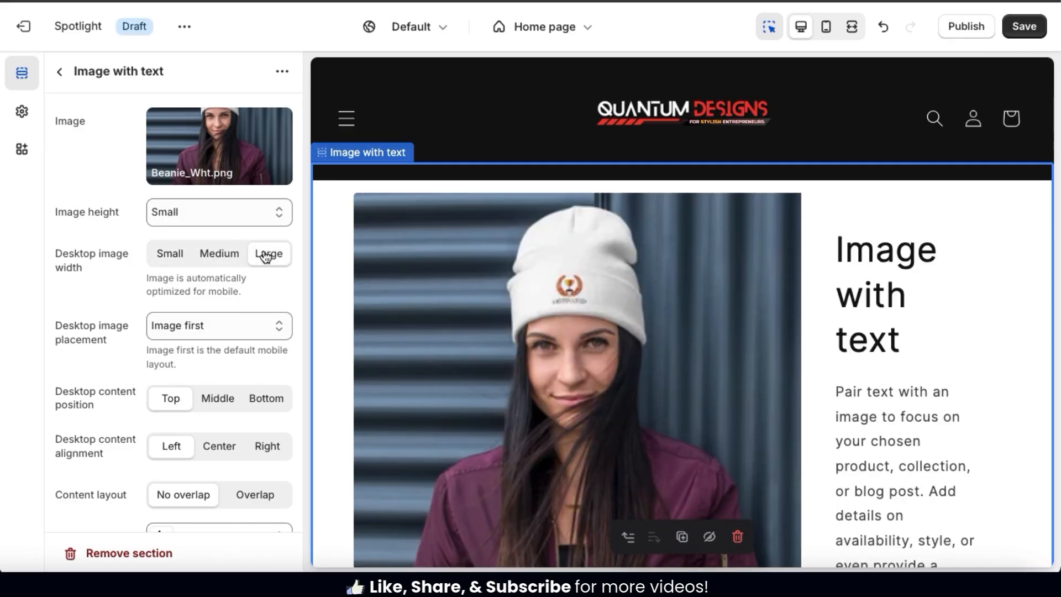
{"action": "left_click", "coordinate": [230, 259]}
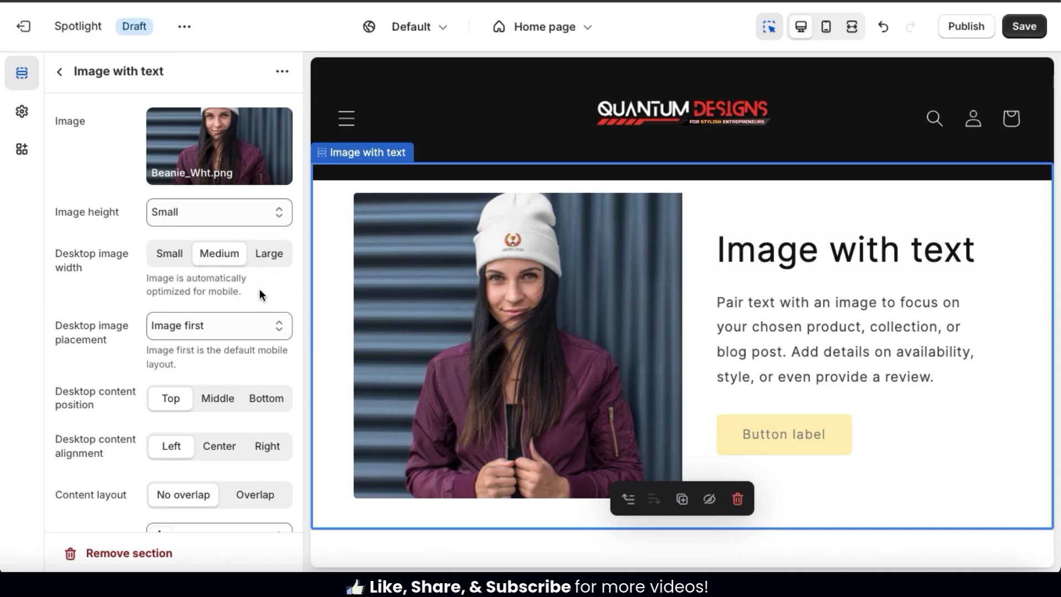
Try the Image second desktop placement for the Image with text section, and set the placement back to Image first.
{"action": "scroll", "coordinate": [260, 289], "scroll_direction": "down", "scroll_amount": 2}
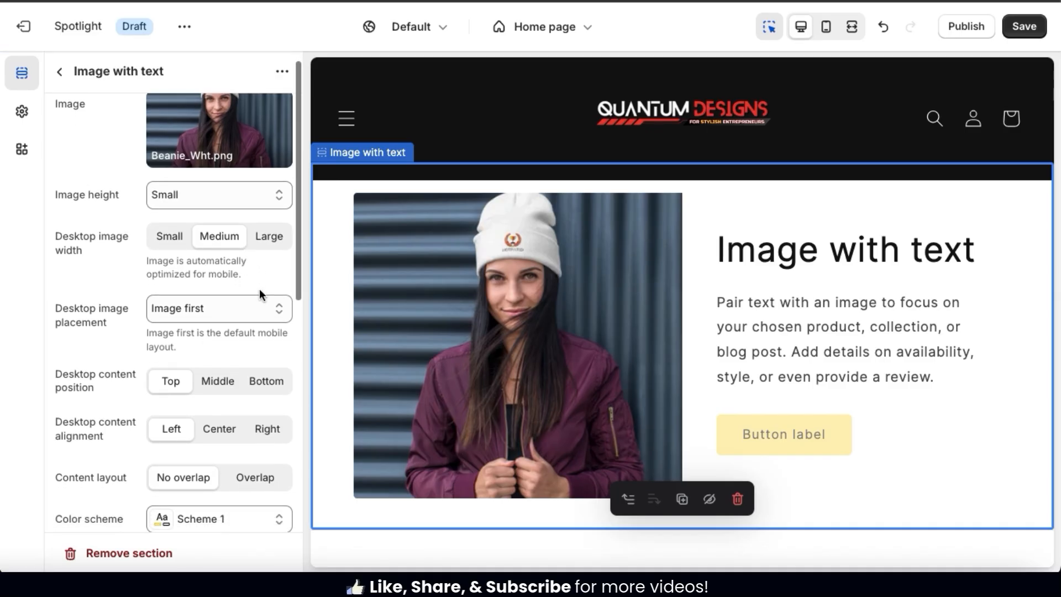
{"action": "scroll", "coordinate": [260, 288], "scroll_direction": "down", "scroll_amount": 1}
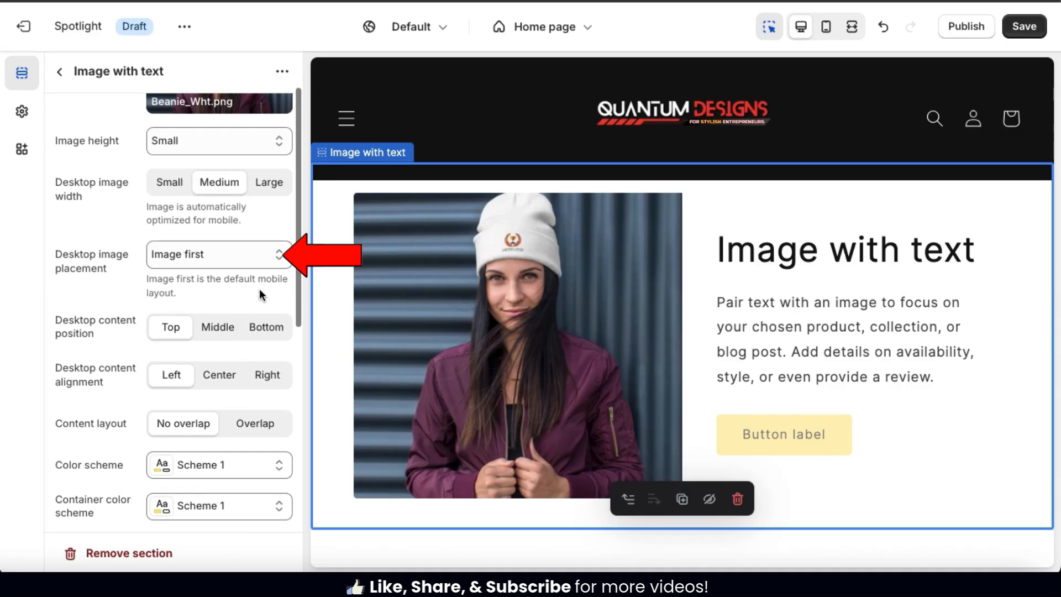
{"action": "left_click", "coordinate": [282, 264]}
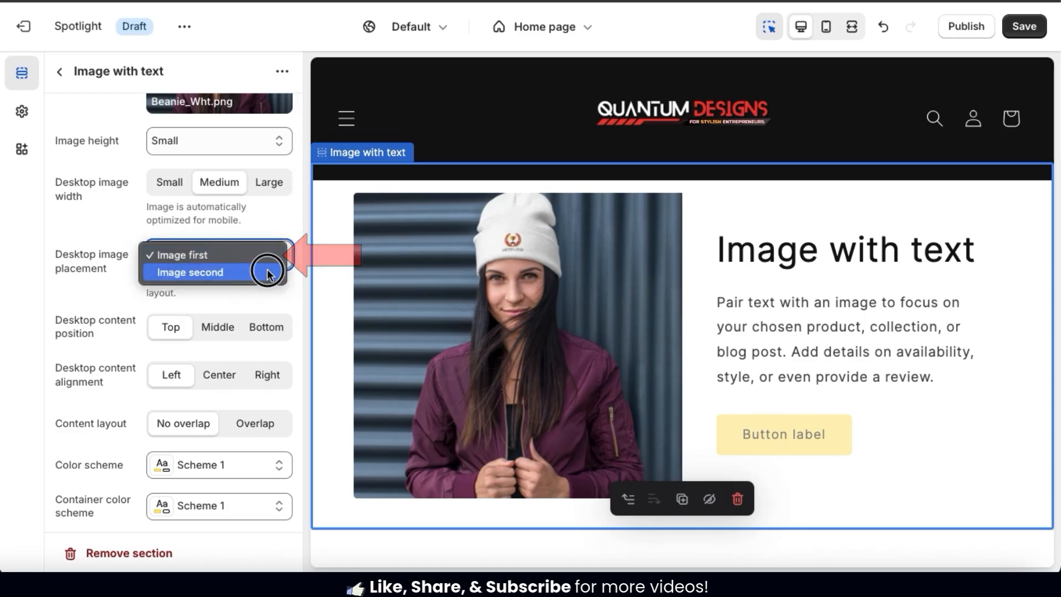
{"action": "left_click", "coordinate": [267, 270]}
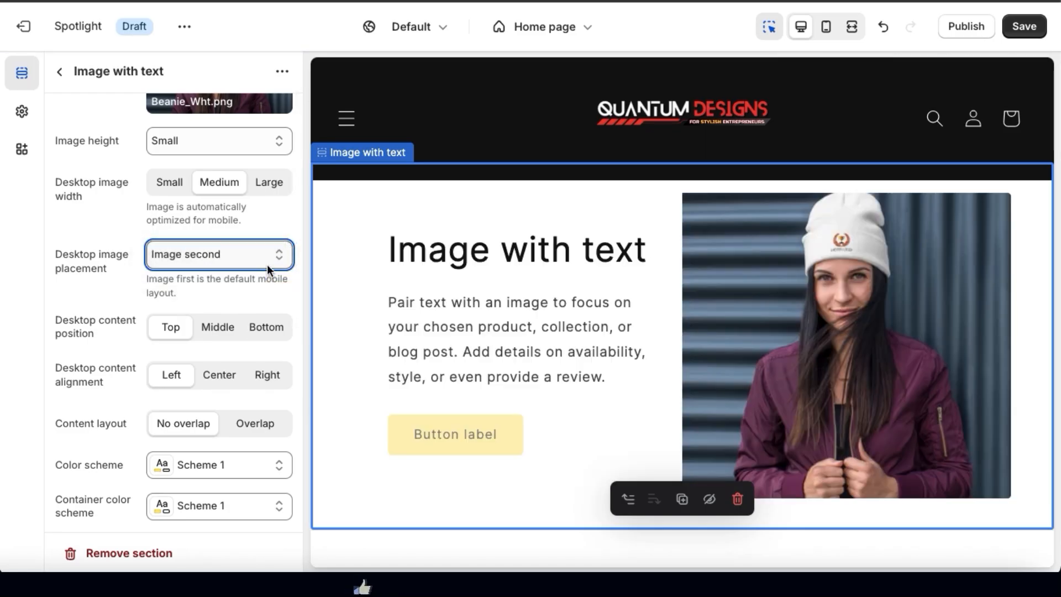
{"action": "left_click", "coordinate": [278, 255]}
{"action": "left_click", "coordinate": [246, 238]}
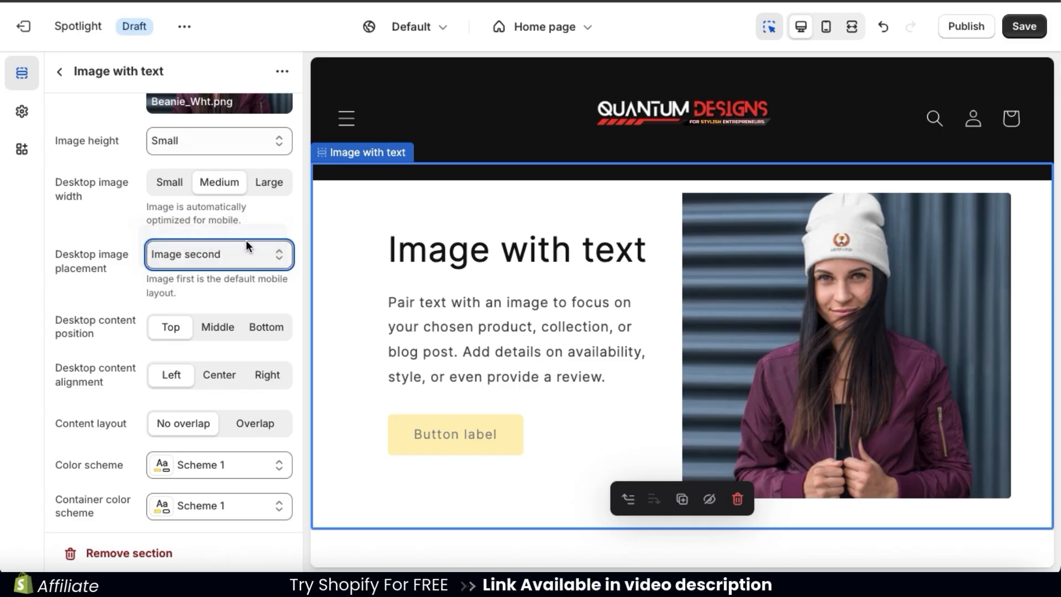
Try the Bottom desktop content position for the Image with text section and settle on Middle.
{"action": "scroll", "coordinate": [261, 296], "scroll_direction": "down", "scroll_amount": 4}
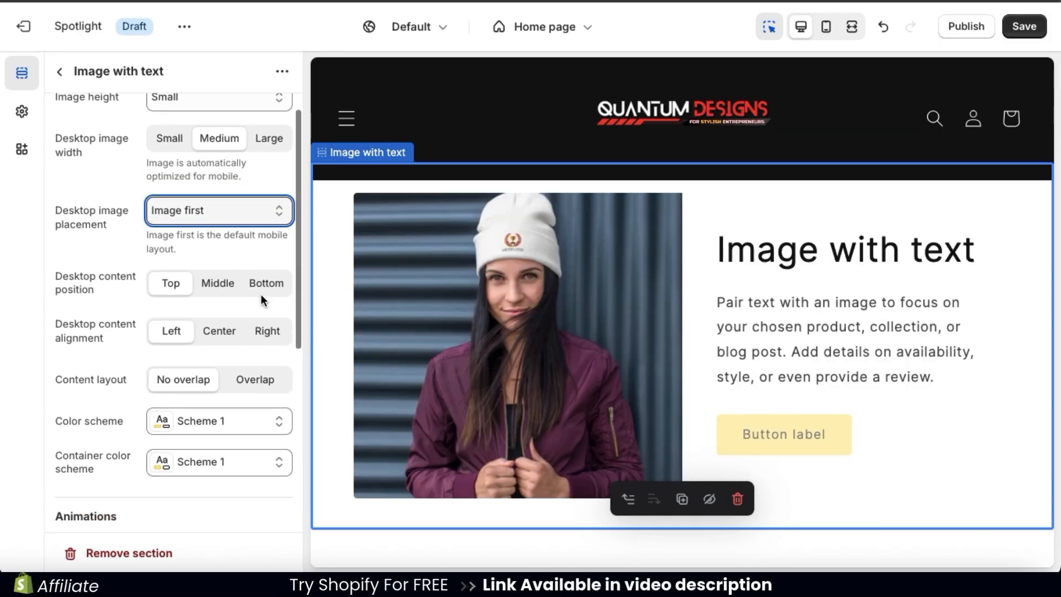
{"action": "left_click", "coordinate": [210, 223]}
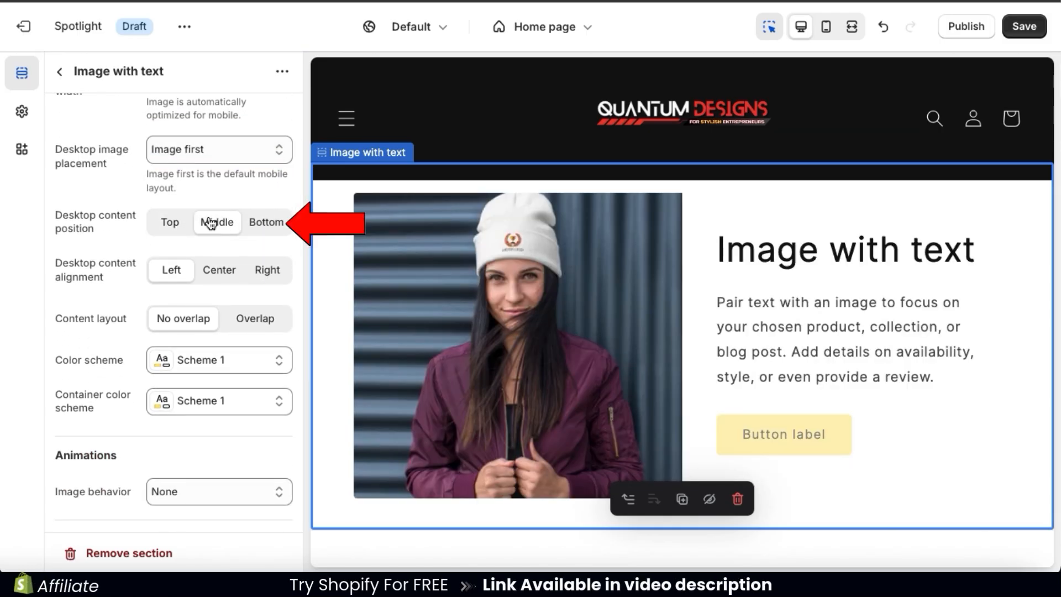
{"action": "left_click", "coordinate": [267, 222]}
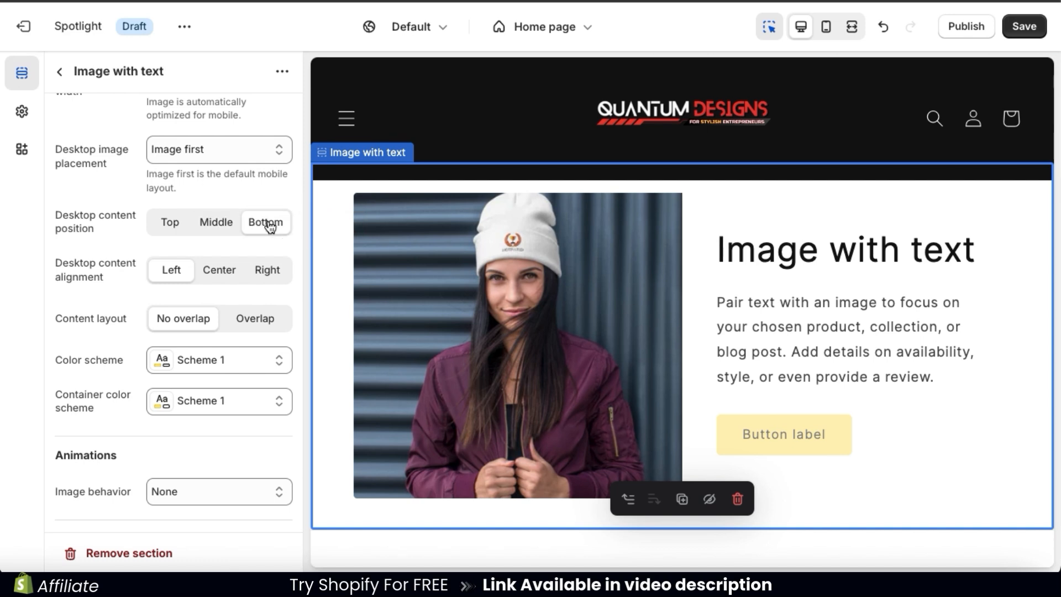
{"action": "left_click", "coordinate": [226, 226]}
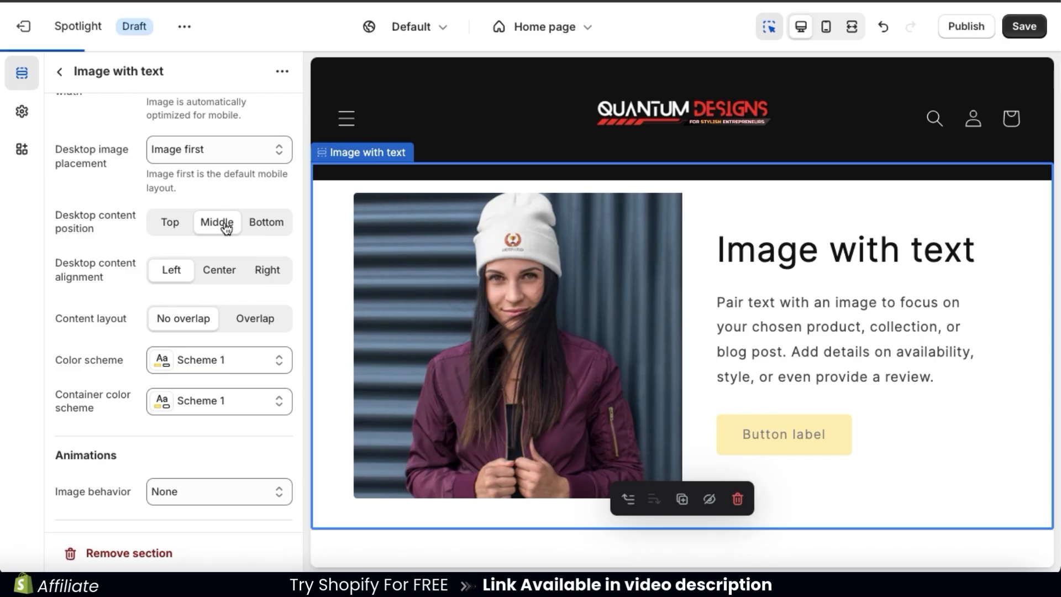
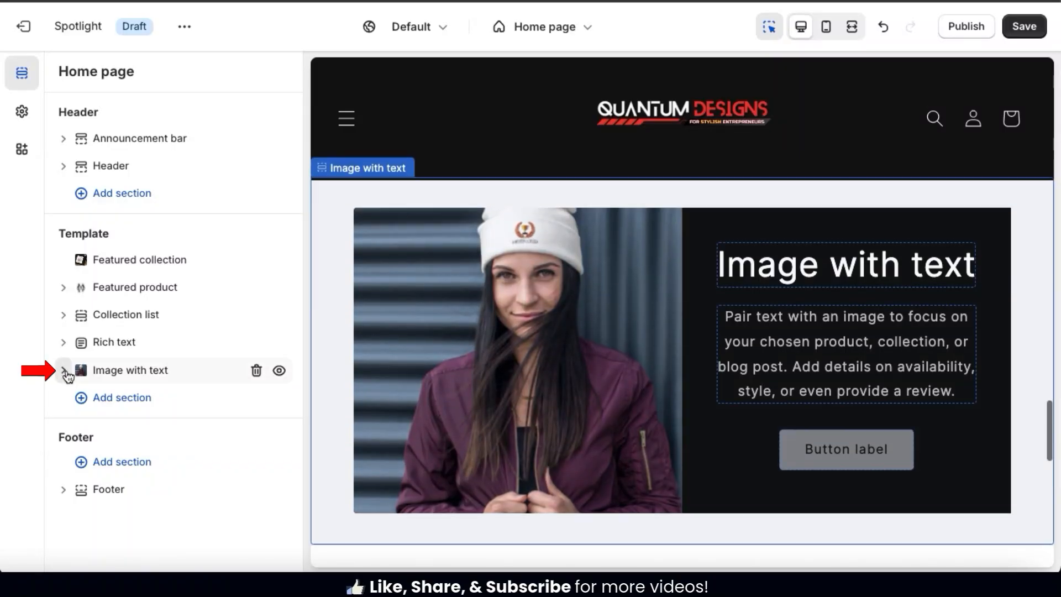
Open the heading block inside the Image with text section and change its heading to "Motivated Beanie".
{"action": "left_click", "coordinate": [64, 371]}
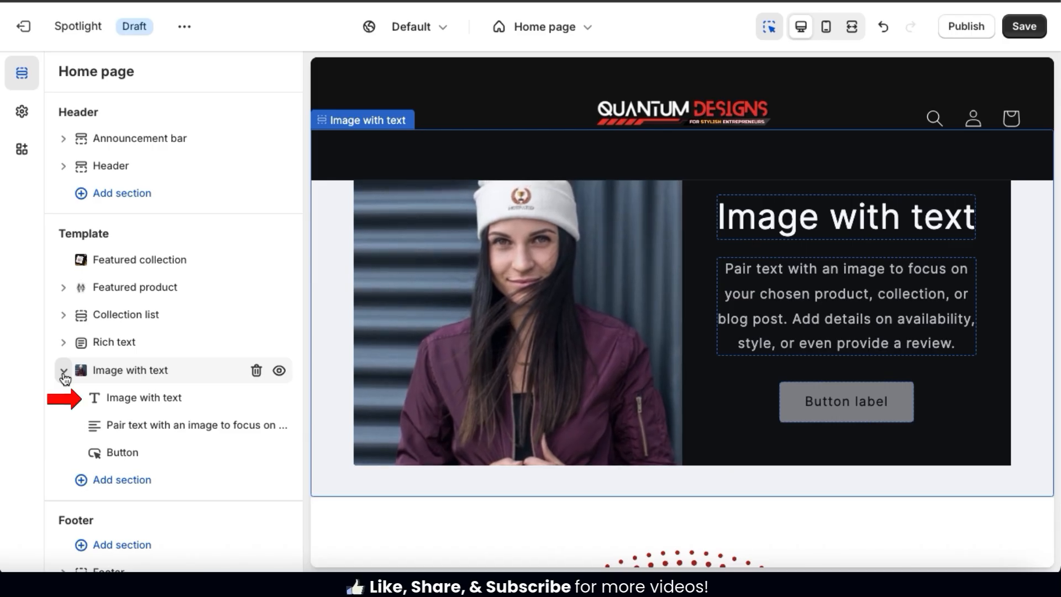
{"action": "left_click", "coordinate": [142, 400]}
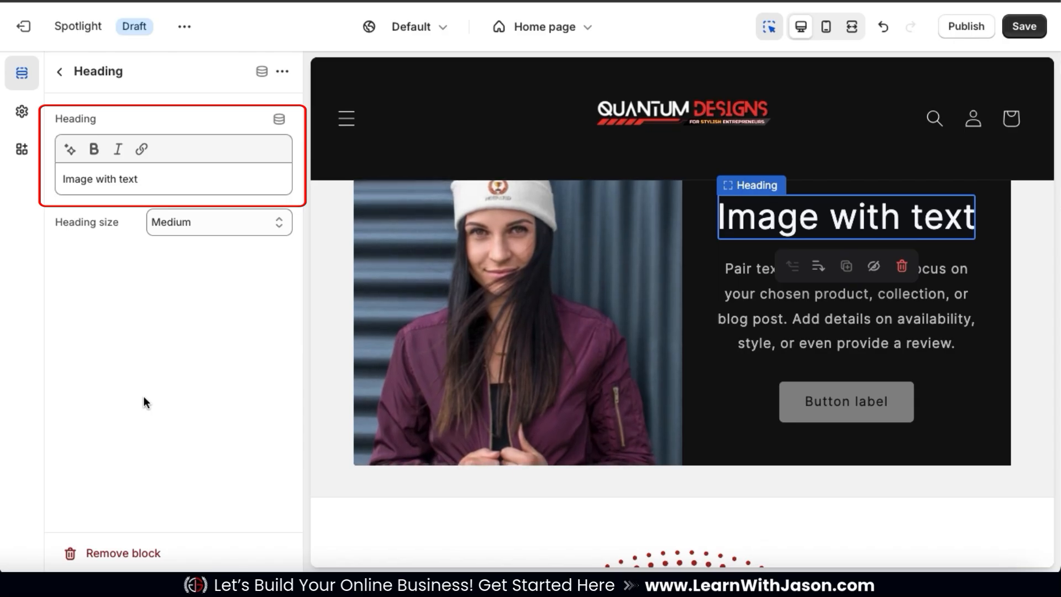
{"action": "triple_click", "coordinate": [150, 187]}
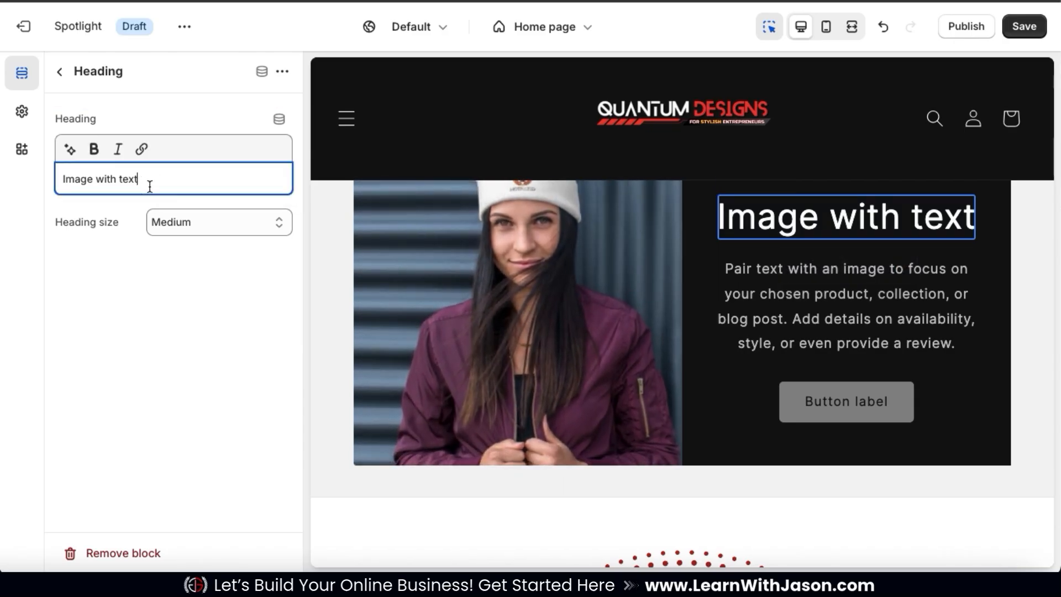
{"action": "type", "text": "Moti"}
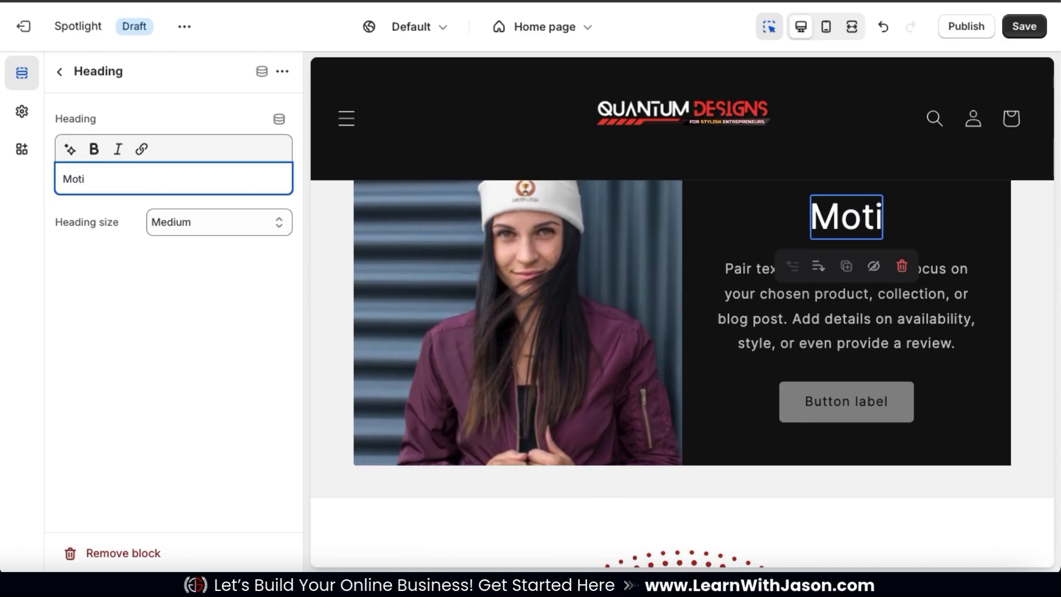
{"action": "type", "text": "vated Bea"}
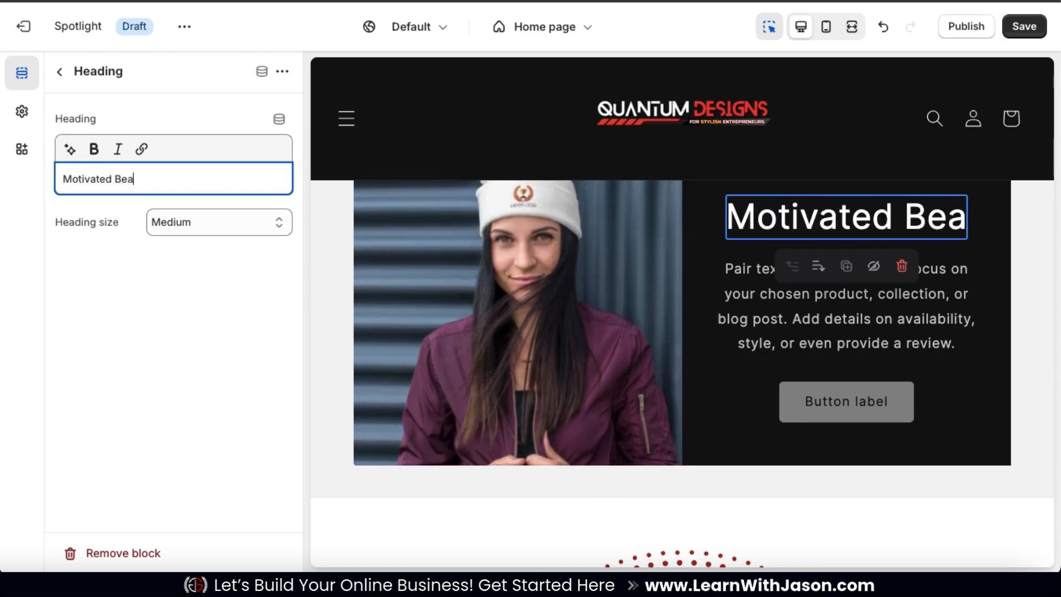
{"action": "type", "text": "nie"}
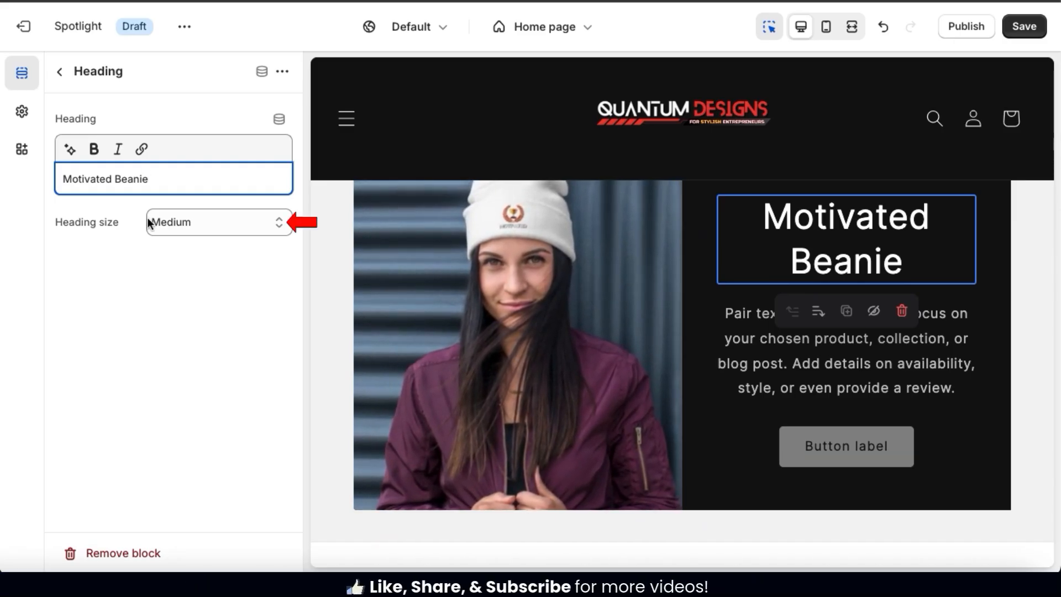
Set the "Motivated Beanie" heading size to Small and return to the home page's section list.
{"action": "left_click", "coordinate": [164, 221]}
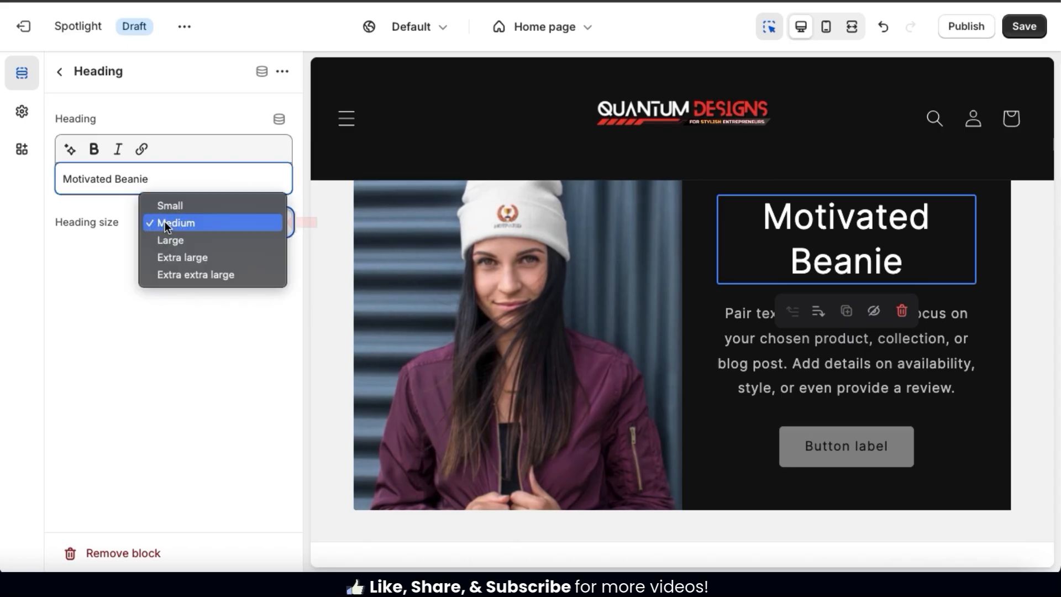
{"action": "left_click", "coordinate": [166, 208]}
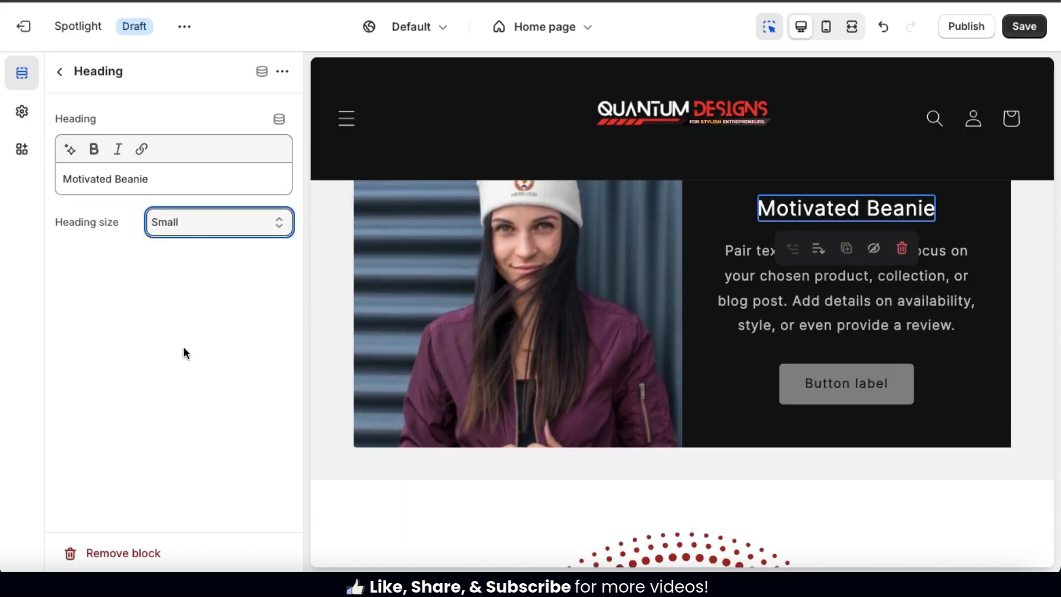
{"action": "scroll", "coordinate": [318, 380], "scroll_direction": "up", "scroll_amount": 1}
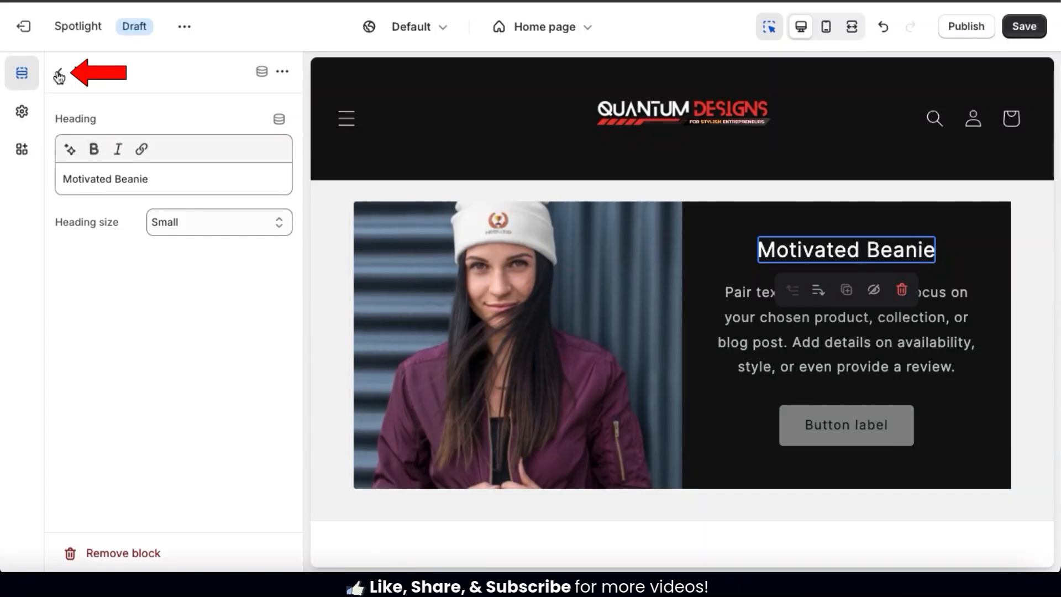
{"action": "left_click", "coordinate": [61, 74]}
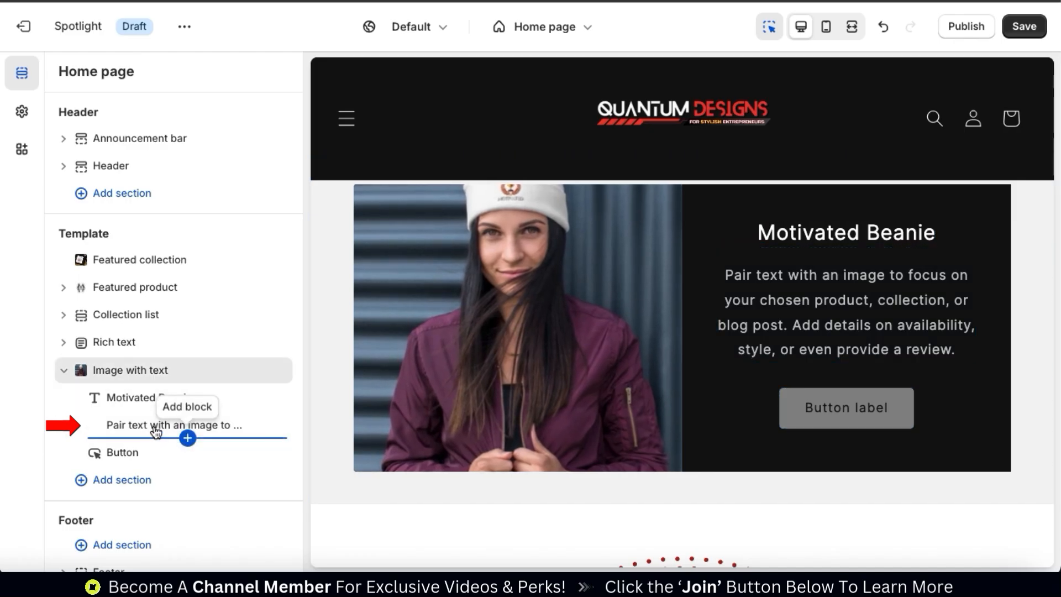
Open the text block of the Image with text section and clear its placeholder content.
{"action": "left_click", "coordinate": [152, 428]}
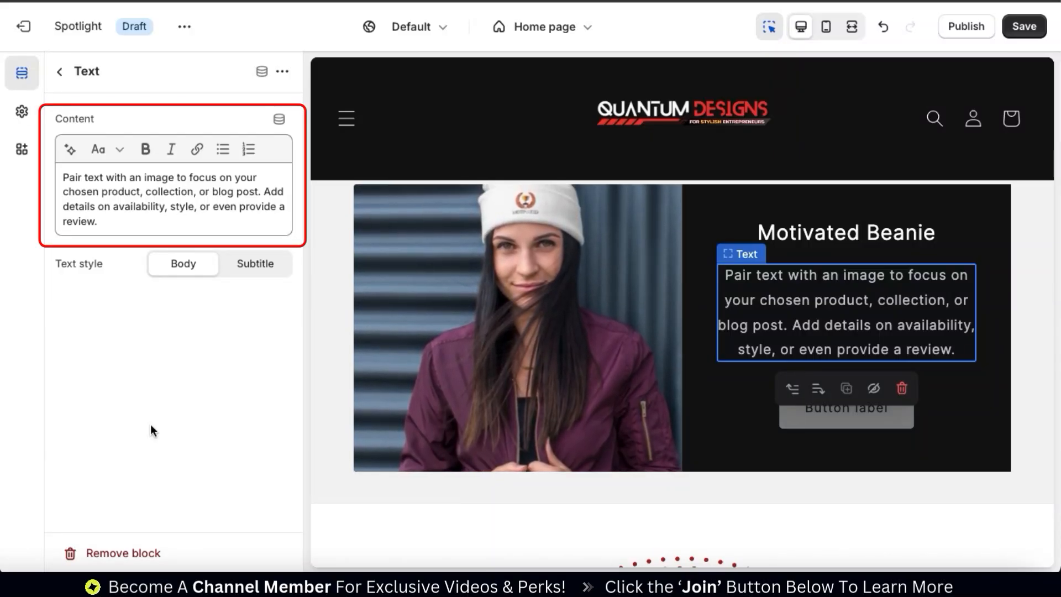
{"action": "left_click_drag", "start_coordinate": [106, 227], "coordinate": [64, 173]}
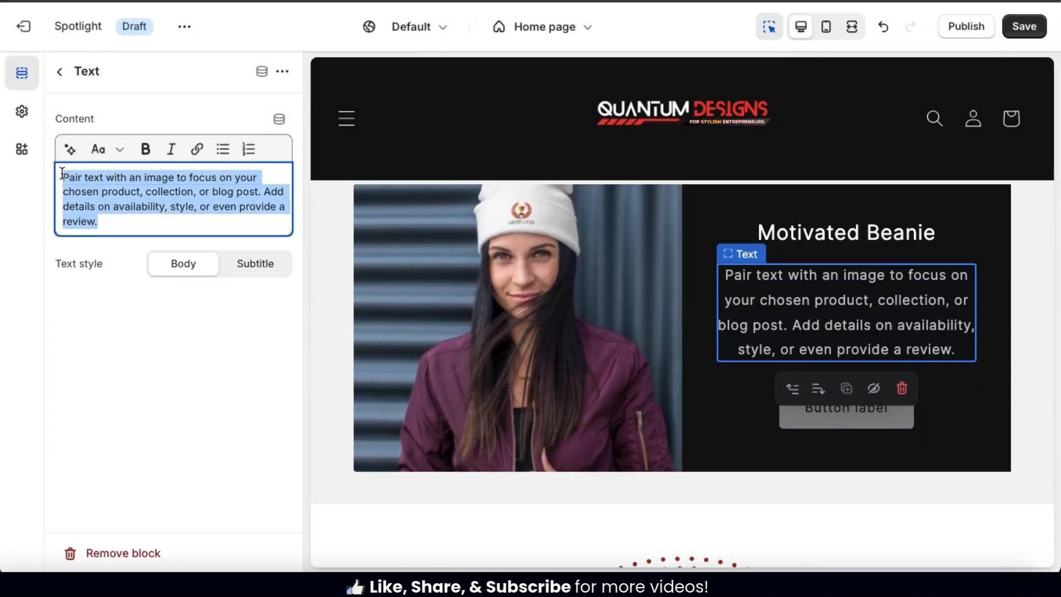
{"action": "key", "text": "BackSpace"}
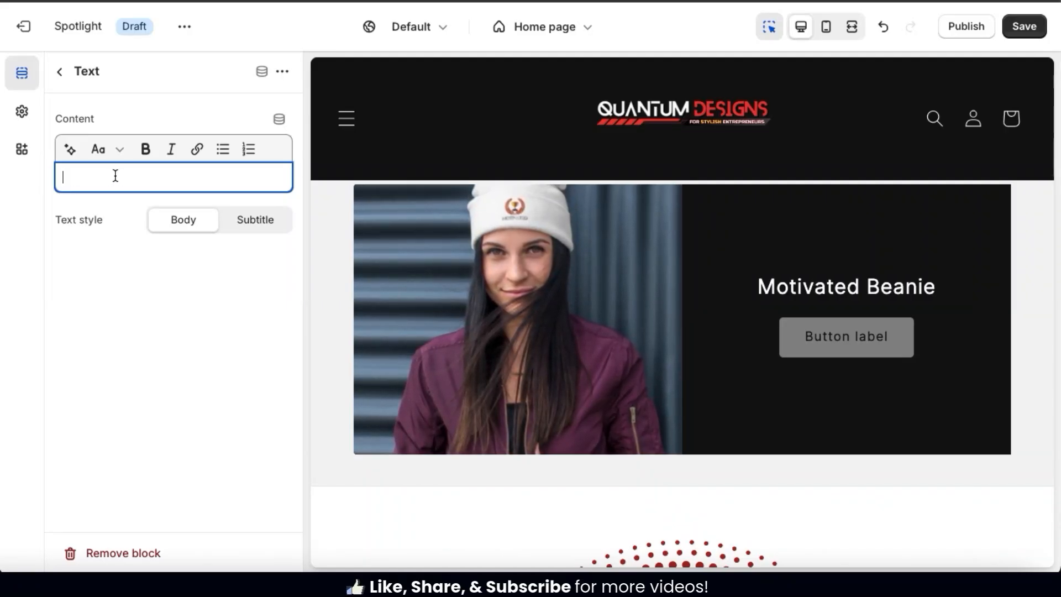
Open content generation for the text block and enter the prompt "Description of a warm beanie designed for motivated entrepreneurs.".
{"action": "left_click", "coordinate": [70, 155]}
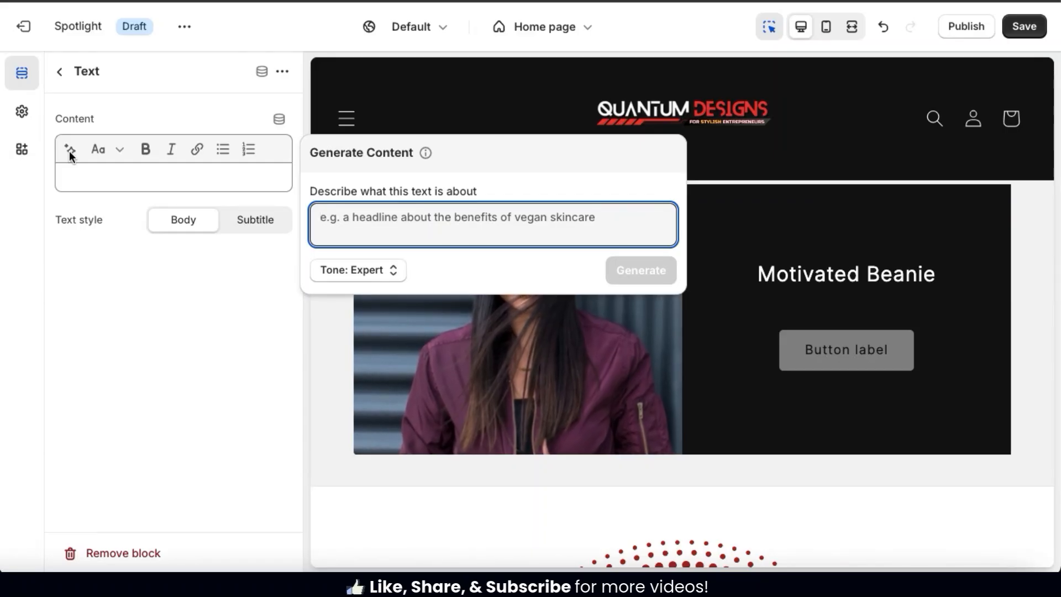
{"action": "type", "text": "Description of a"}
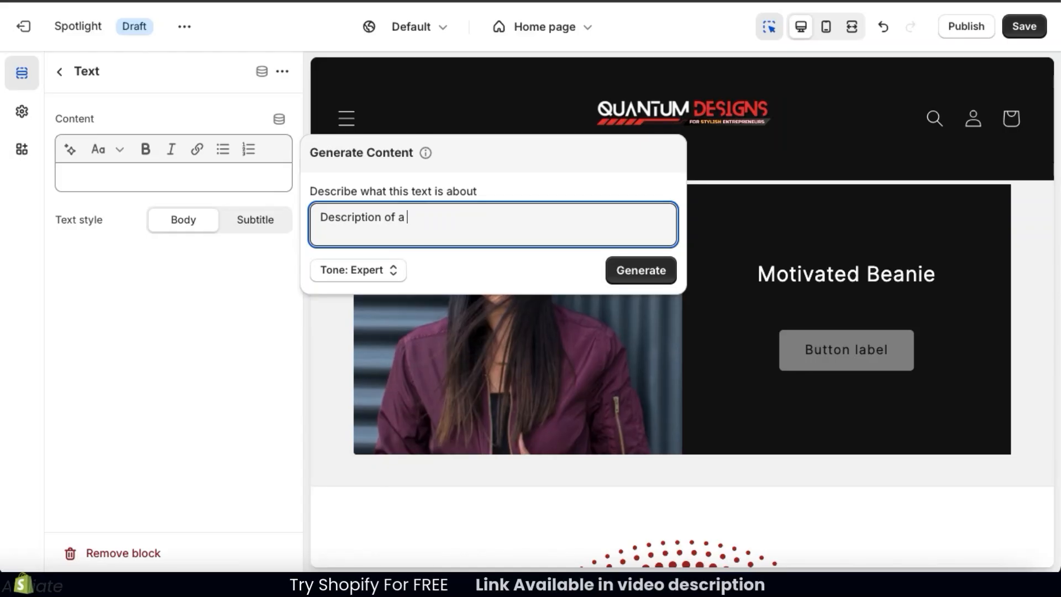
{"action": "type", "text": " warm bearnie ma"}
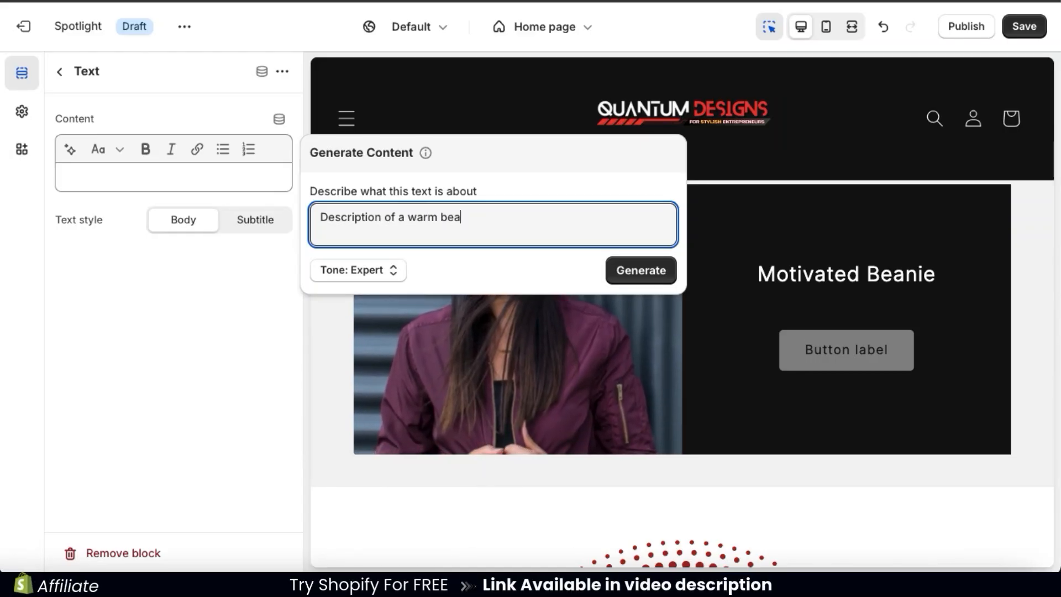
{"action": "key", "text": "BackSpace"}
{"action": "key", "text": "BackSpace"}
{"action": "key", "text": "BackSpace"}
{"action": "key", "text": "BackSpace"}
{"action": "key", "text": "BackSpace"}
{"action": "key", "text": "BackSpace"}
{"action": "key", "text": "BackSpace"}
{"action": "type", "text": "nie designed for motivated entre"}
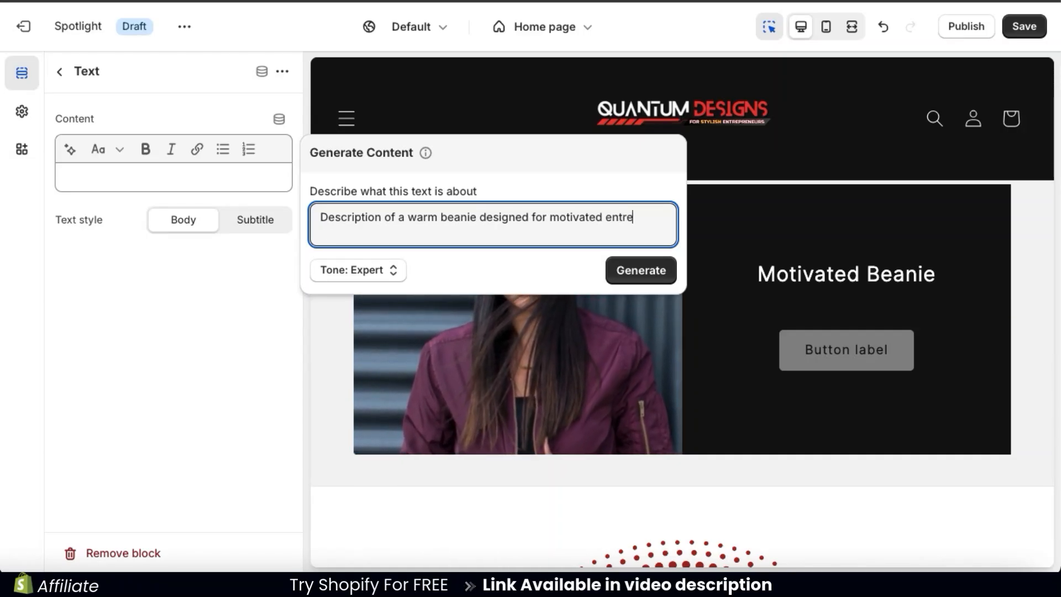
{"action": "type", "text": "preneurs."}
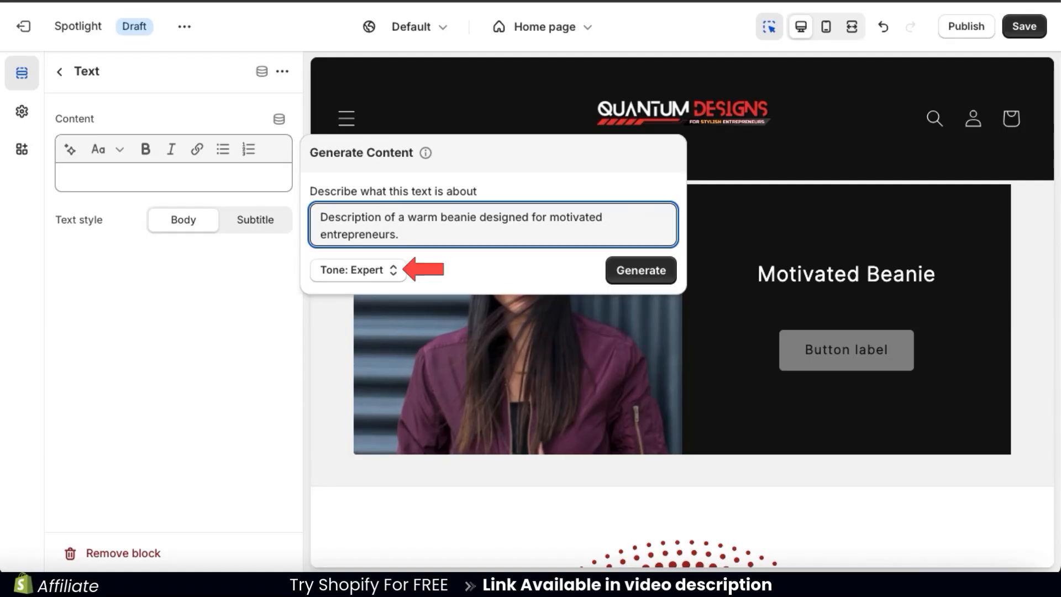
Generate the text in a custom "happy" tone and use the suggestion "Level Up Your Winter Wardrobe with Our Stylish Beanie for Entrepreneurs!".
{"action": "left_click", "coordinate": [394, 273]}
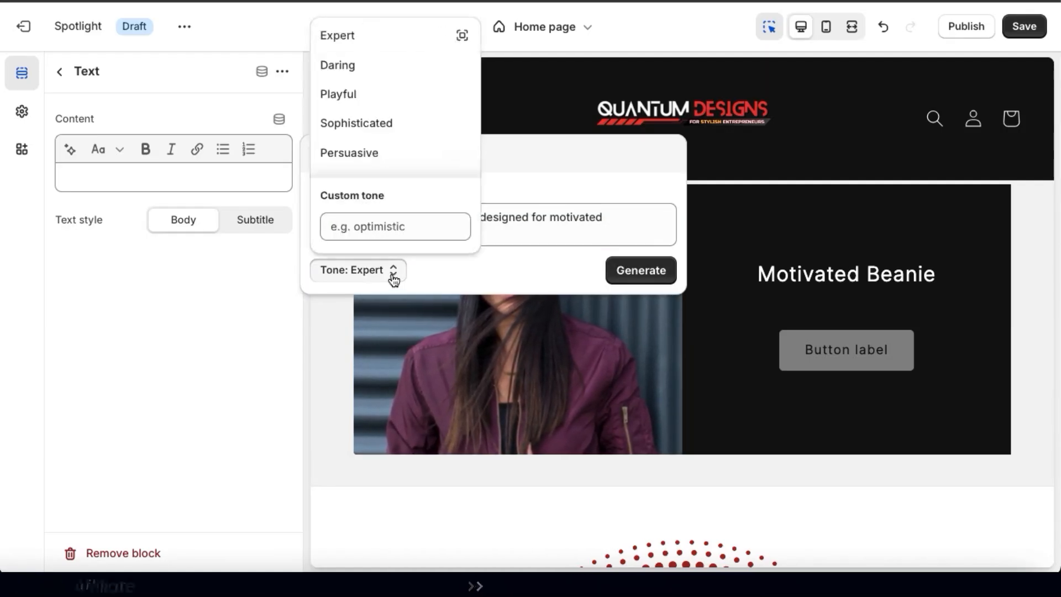
{"action": "left_click", "coordinate": [403, 235]}
{"action": "type", "text": "happy"}
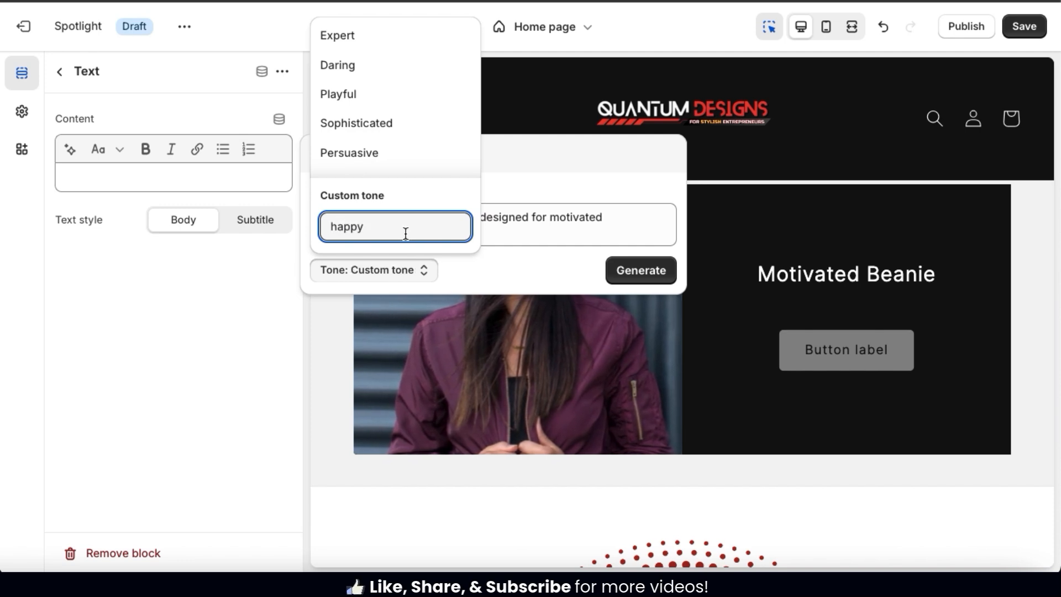
{"action": "left_click", "coordinate": [489, 268]}
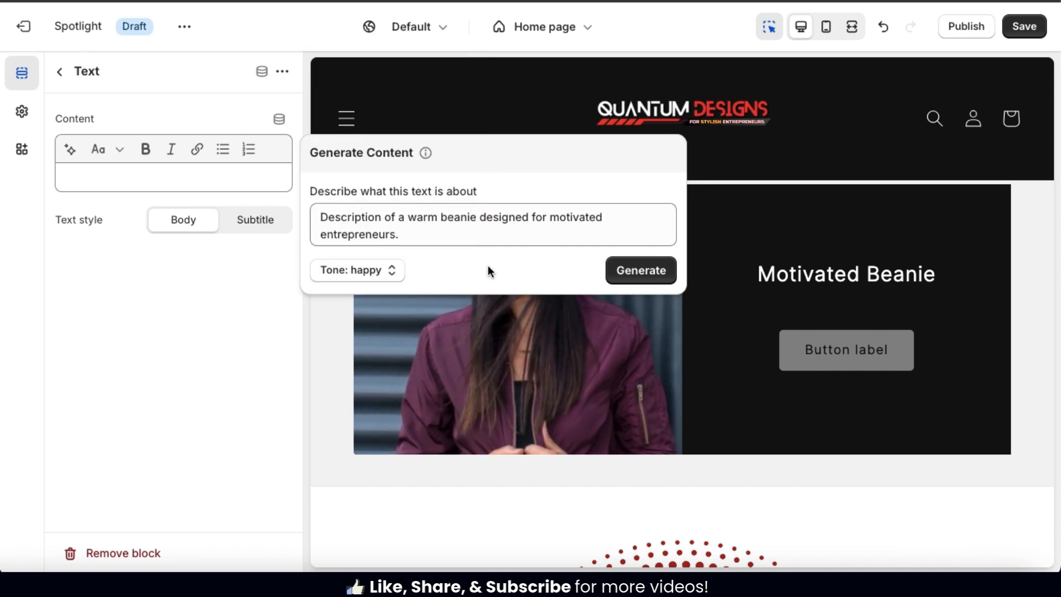
{"action": "left_click", "coordinate": [639, 278]}
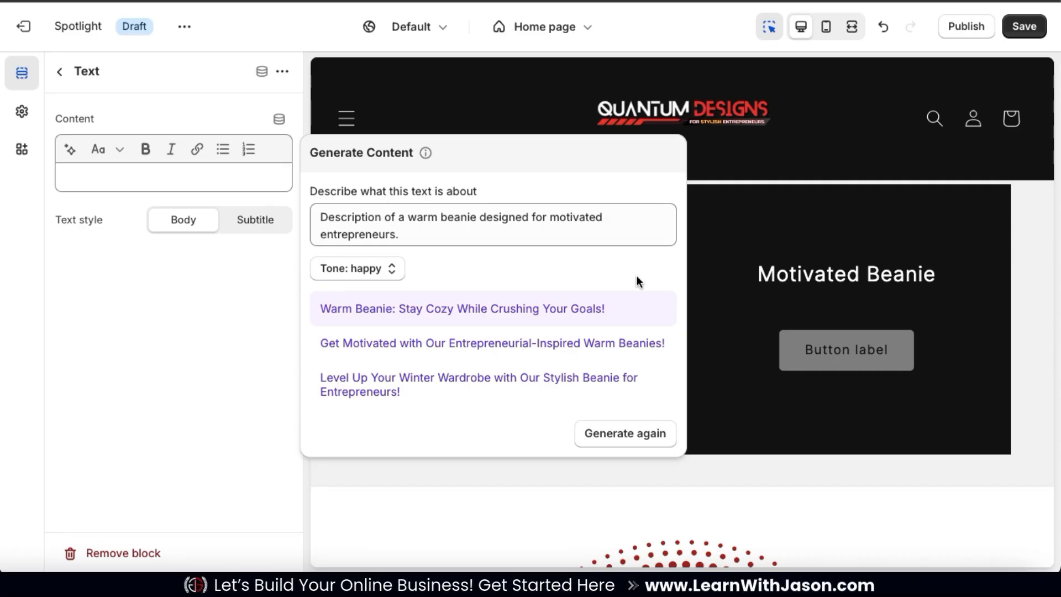
{"action": "left_click", "coordinate": [462, 390]}
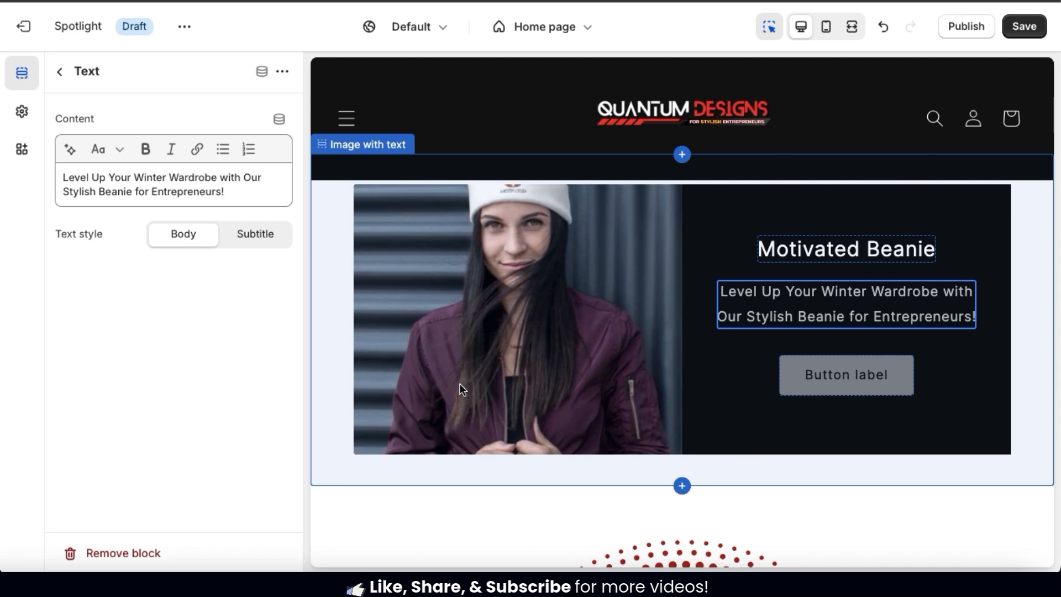
Insert the word 'Motivated' in single quotes before "Beanie" in the text block's content.
{"action": "left_click", "coordinate": [100, 191]}
{"action": "type", "text": "'Mot"}
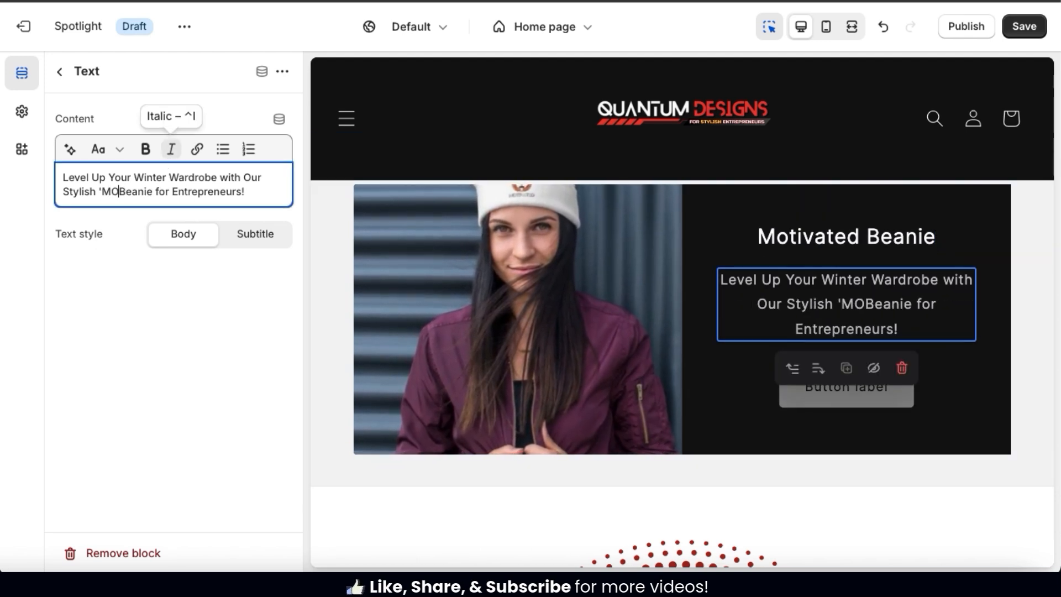
{"action": "type", "text": "ivated'"}
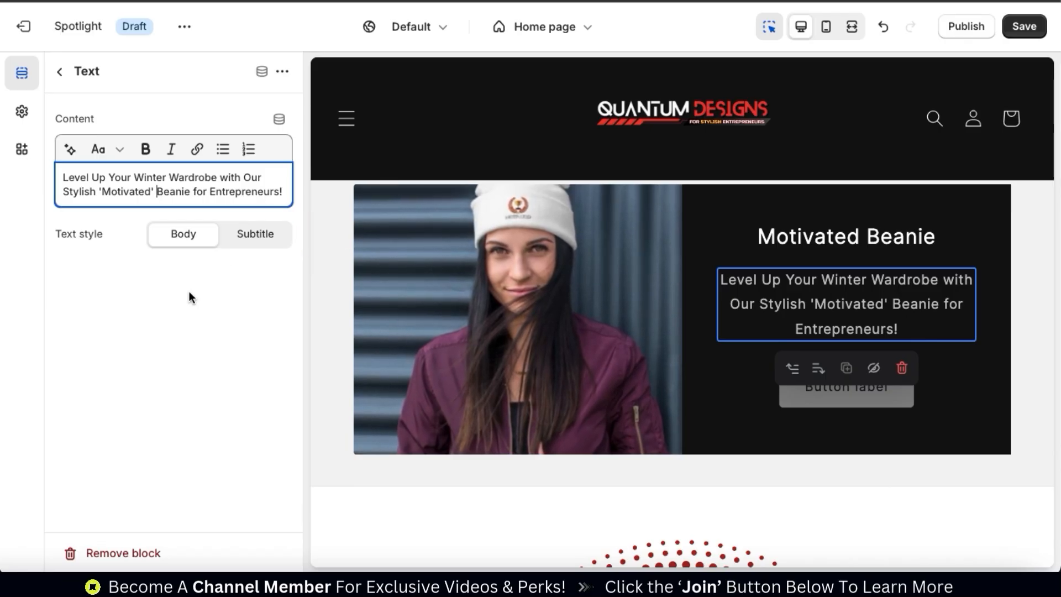
Try the Subtitle text style on the Image with text section's text block and set it back to Body.
{"action": "left_click", "coordinate": [261, 238]}
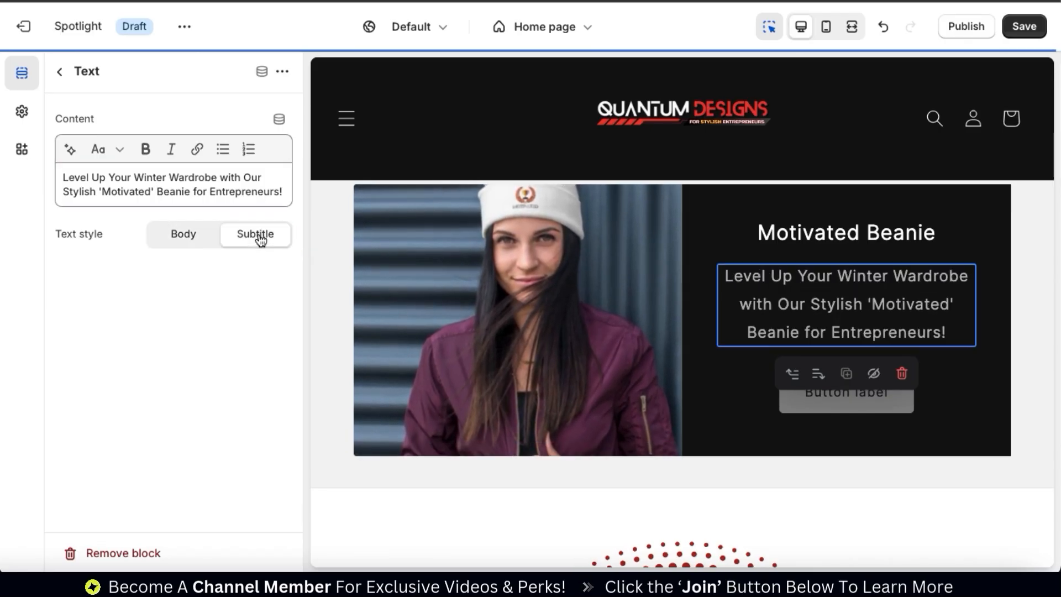
{"action": "left_click", "coordinate": [206, 240]}
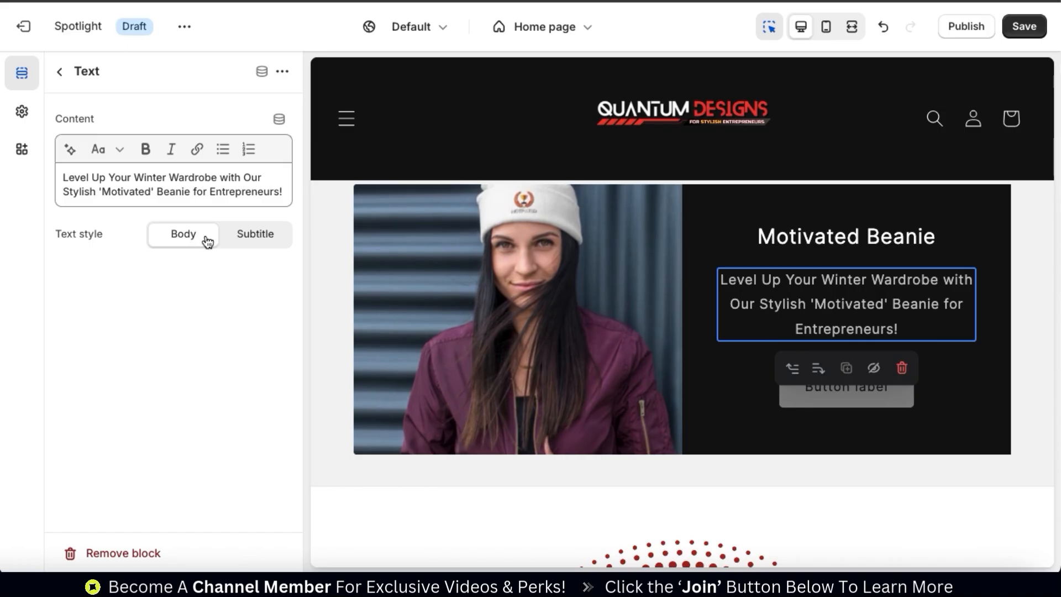
Open the Image with text section's button block and set its label to "View Product".
{"action": "left_click", "coordinate": [62, 74]}
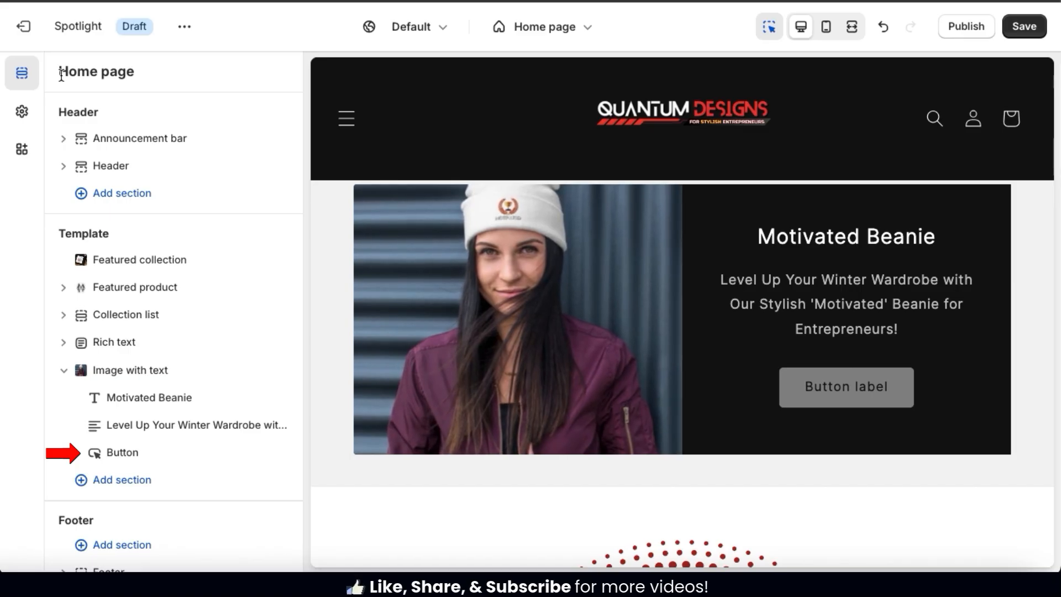
{"action": "left_click", "coordinate": [131, 461]}
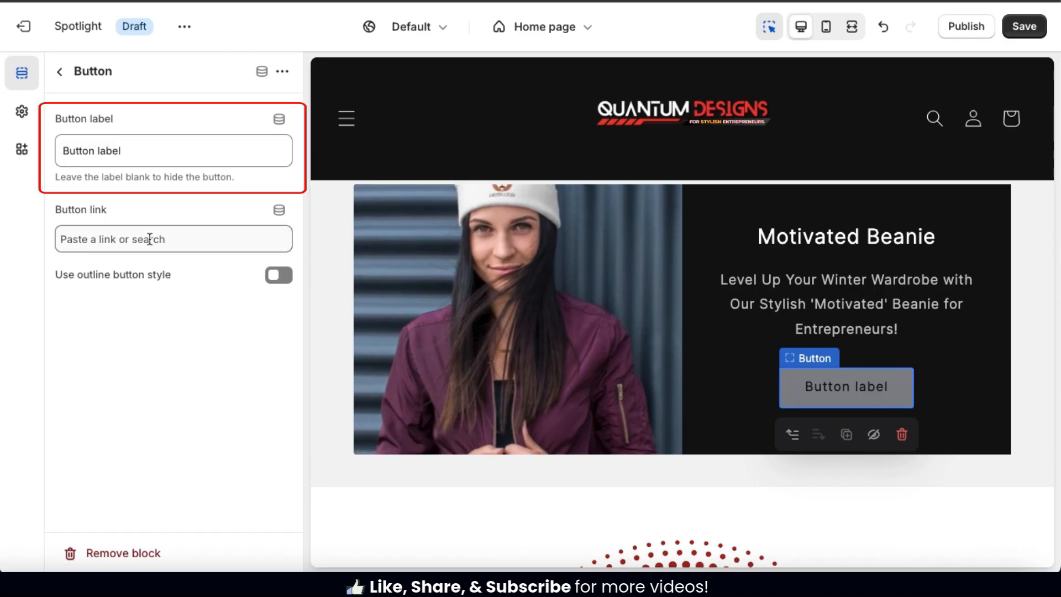
{"action": "left_click", "coordinate": [144, 158]}
{"action": "key", "text": "ctrl+a"}
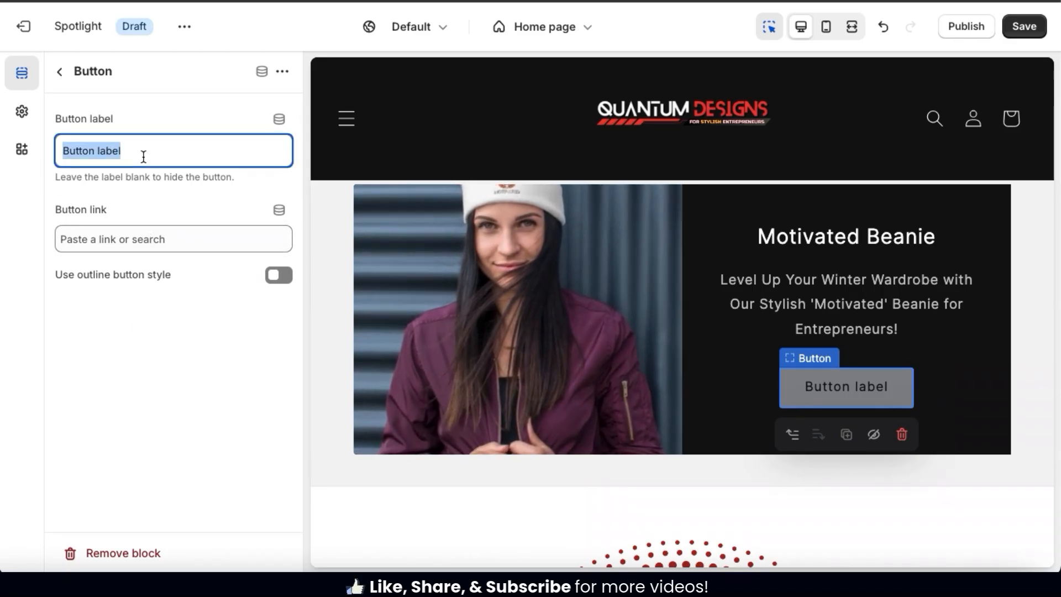
{"action": "type", "text": "View Product"}
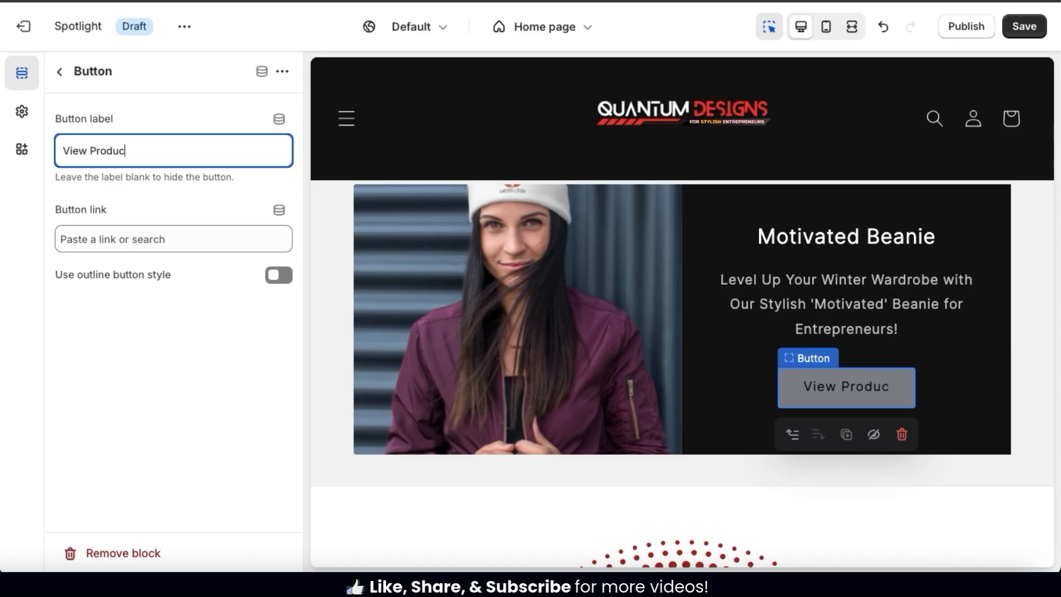
{"action": "left_click", "coordinate": [163, 201]}
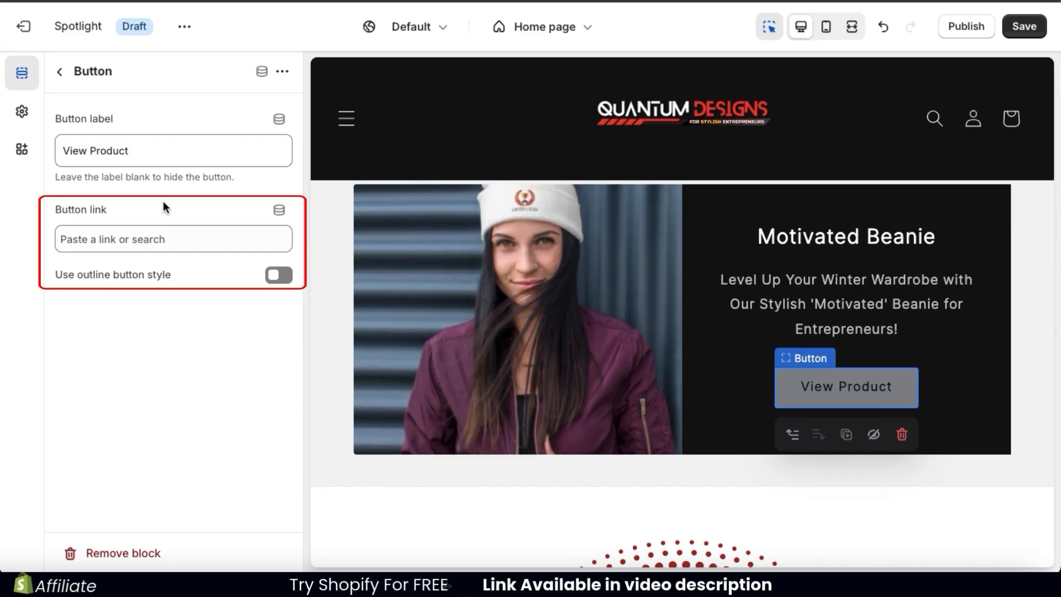
Link the button to the Embroidered Beanie "Motivated" product and enable the outline button style.
{"action": "left_click", "coordinate": [174, 234]}
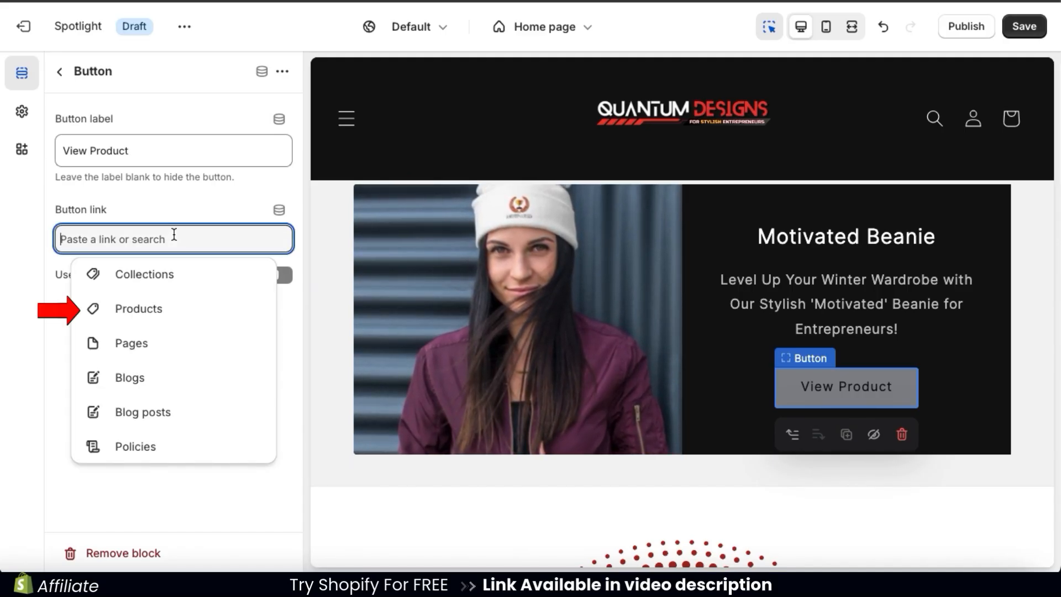
{"action": "left_click", "coordinate": [138, 308]}
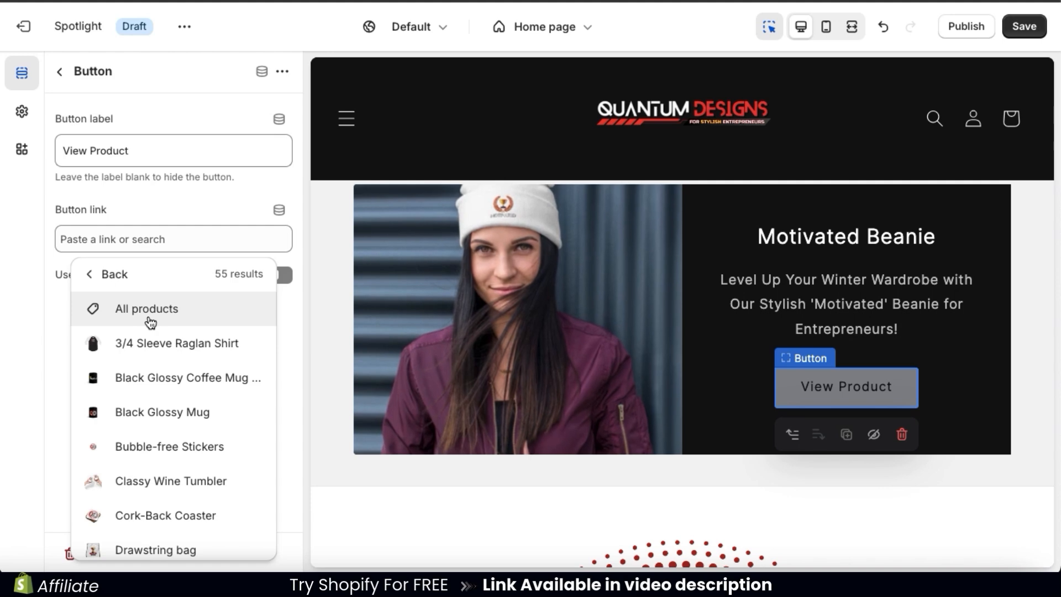
{"action": "scroll", "coordinate": [150, 322], "scroll_direction": "down", "scroll_amount": 4}
{"action": "scroll", "coordinate": [149, 322], "scroll_direction": "down", "scroll_amount": 8}
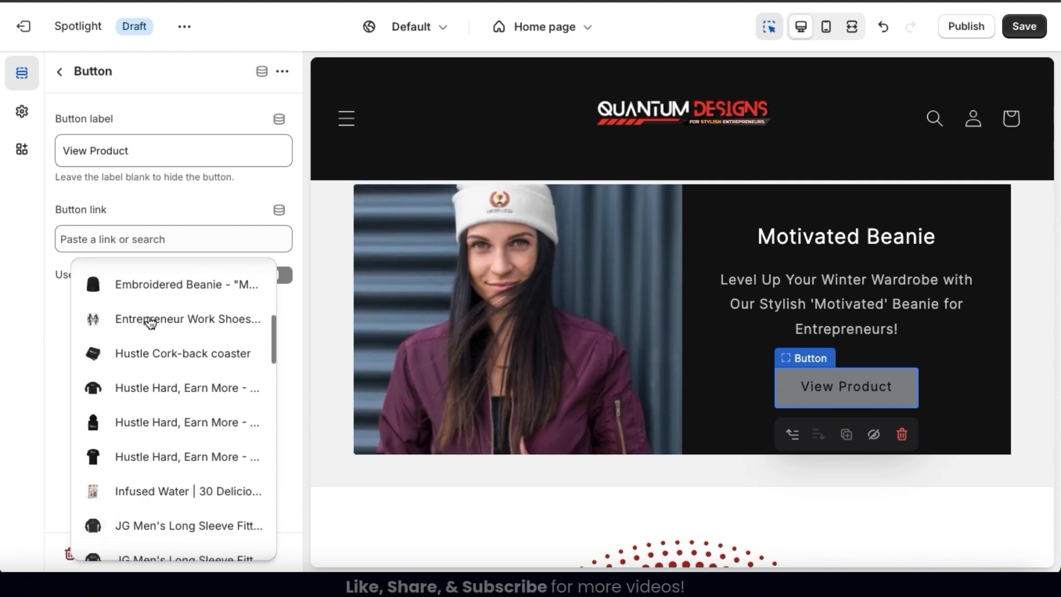
{"action": "scroll", "coordinate": [157, 360], "scroll_direction": "up", "scroll_amount": 7}
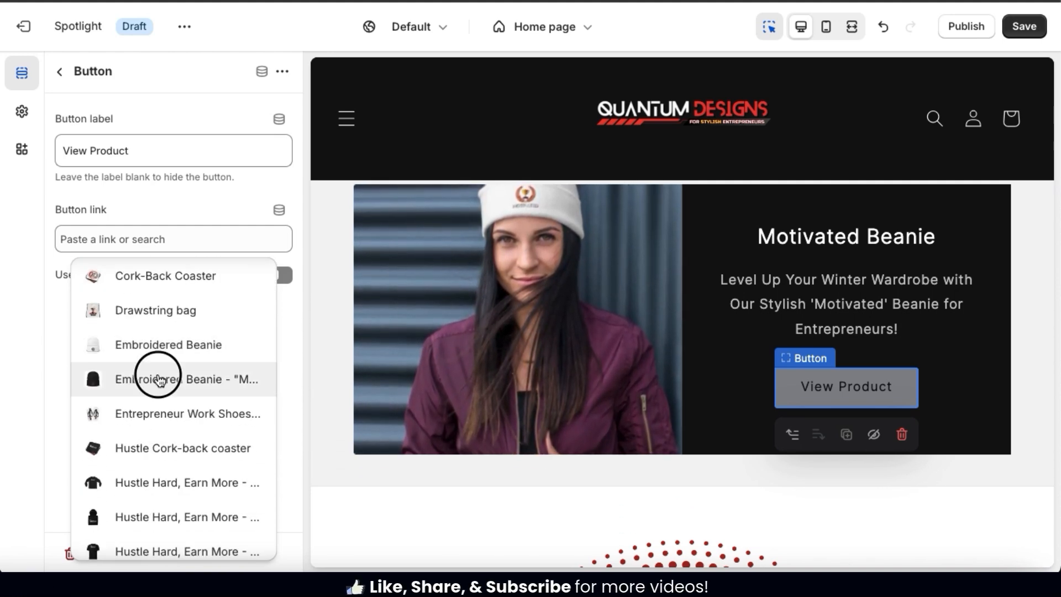
{"action": "left_click", "coordinate": [158, 380]}
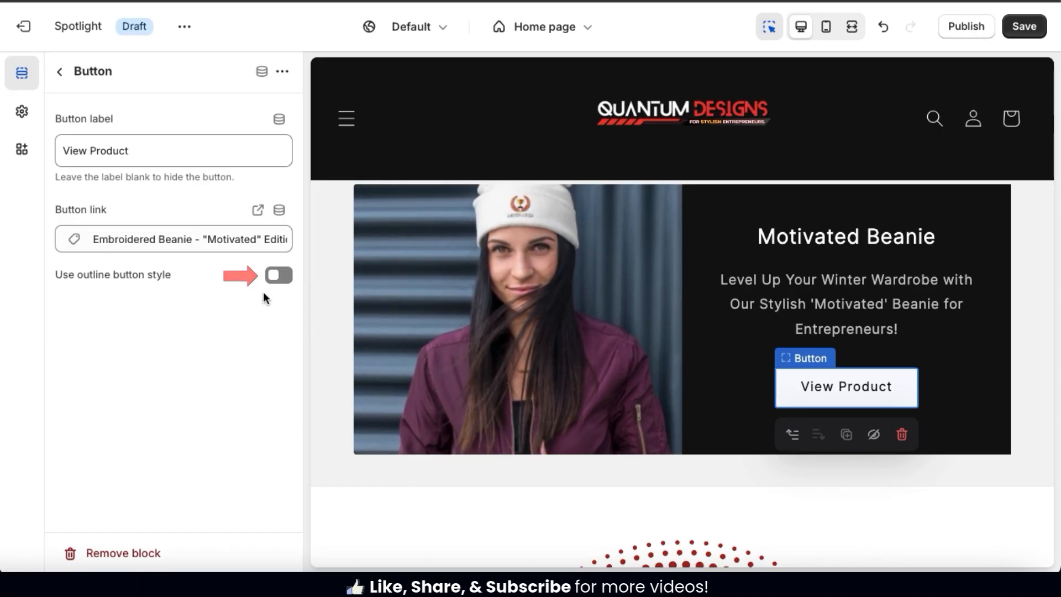
{"action": "left_click", "coordinate": [281, 276]}
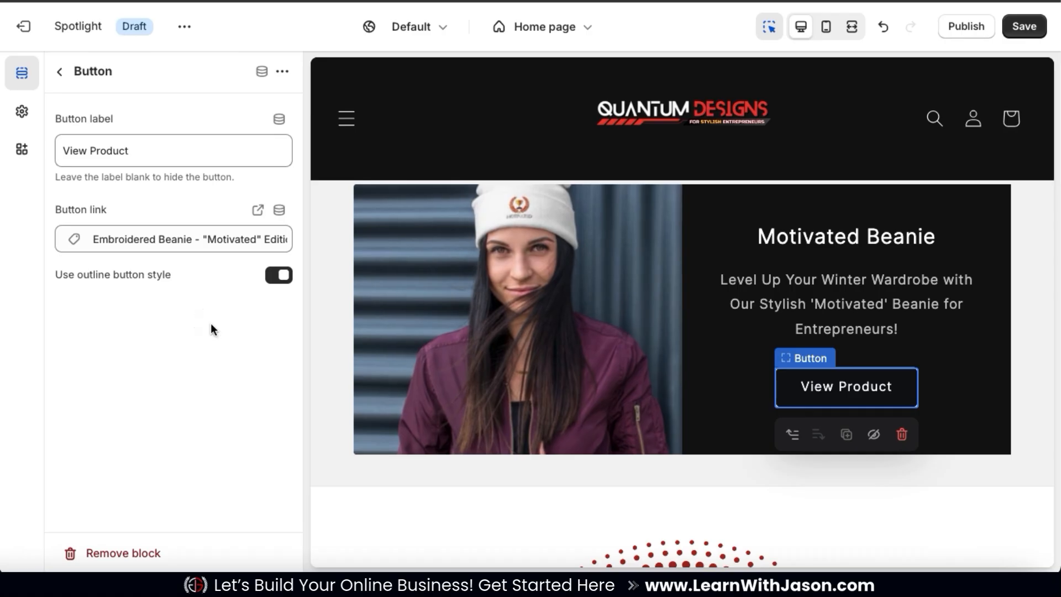
{"action": "left_click", "coordinate": [61, 74]}
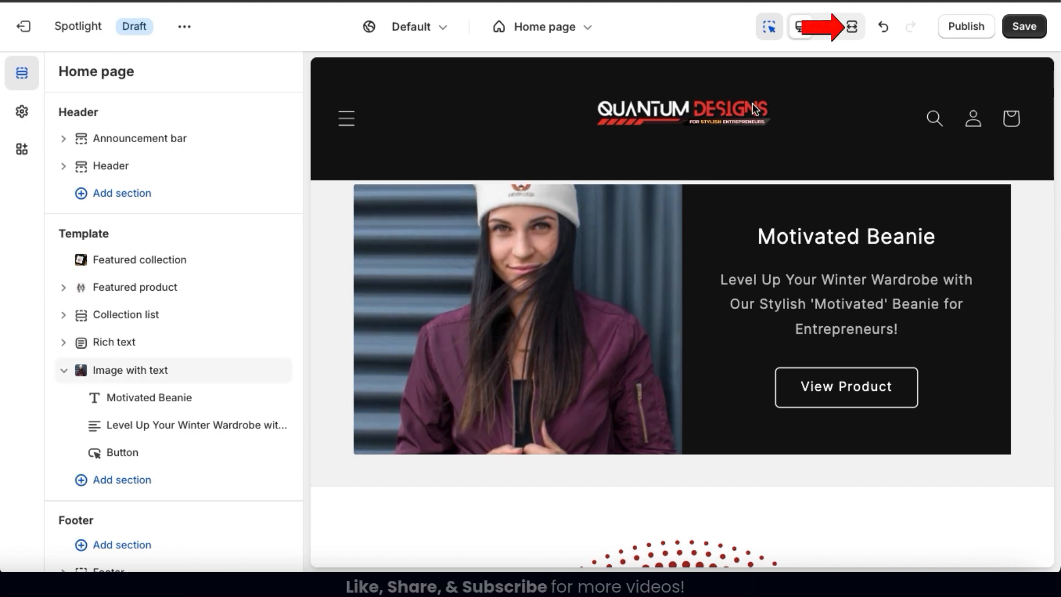
Preview the home page in fullscreen, mobile and desktop views and save the theme changes.
{"action": "left_click", "coordinate": [850, 29]}
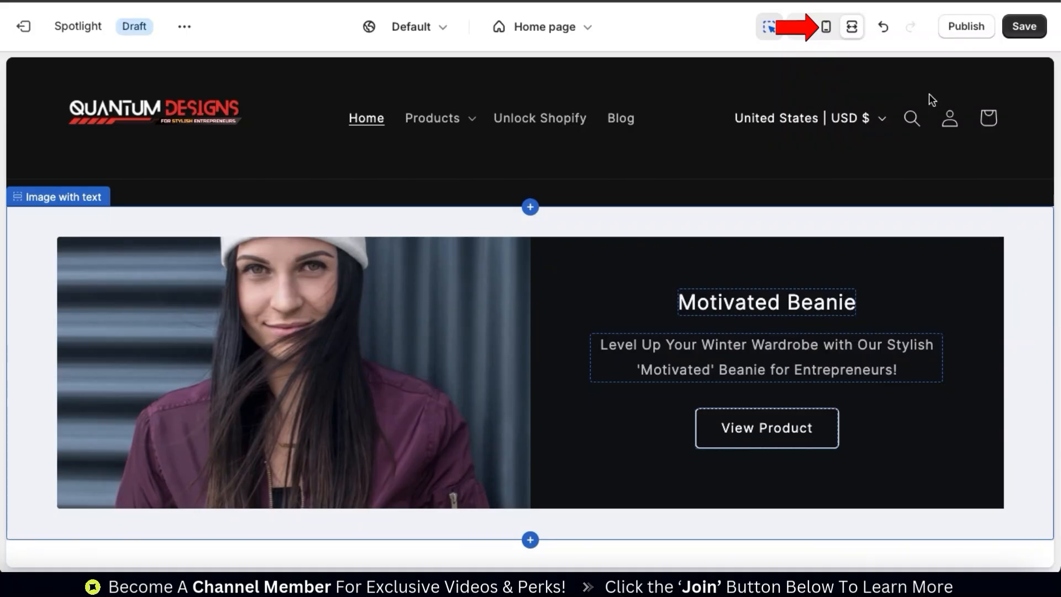
{"action": "left_click", "coordinate": [828, 28]}
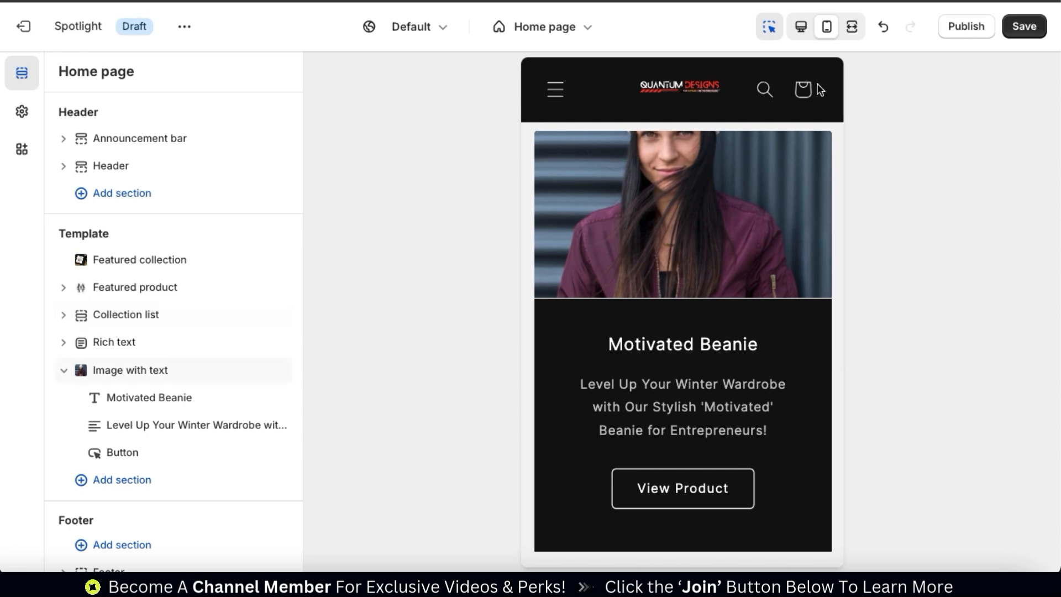
{"action": "left_click", "coordinate": [801, 28]}
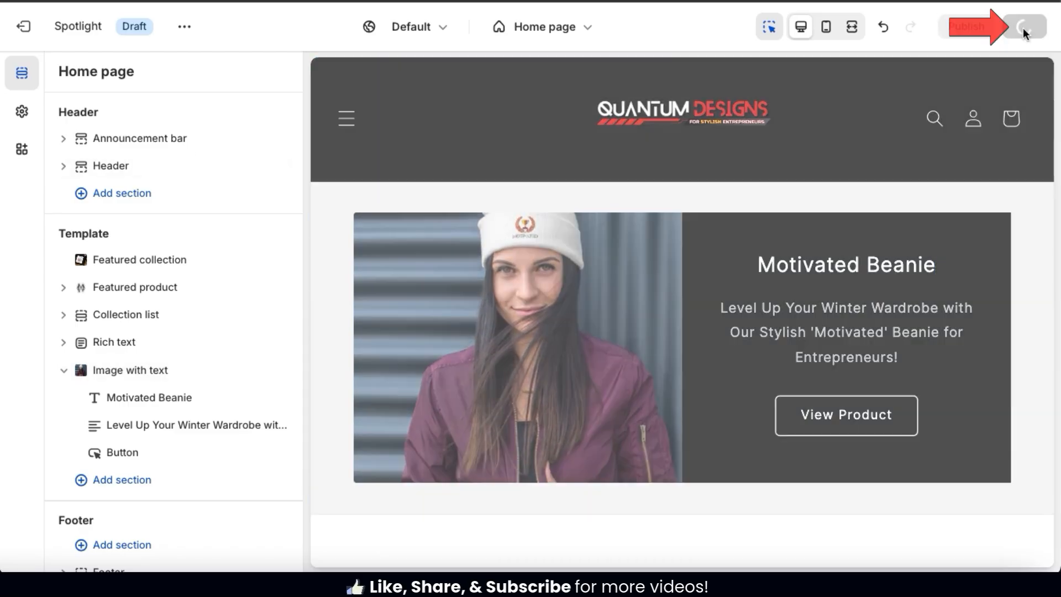
{"action": "left_click", "coordinate": [1024, 31]}
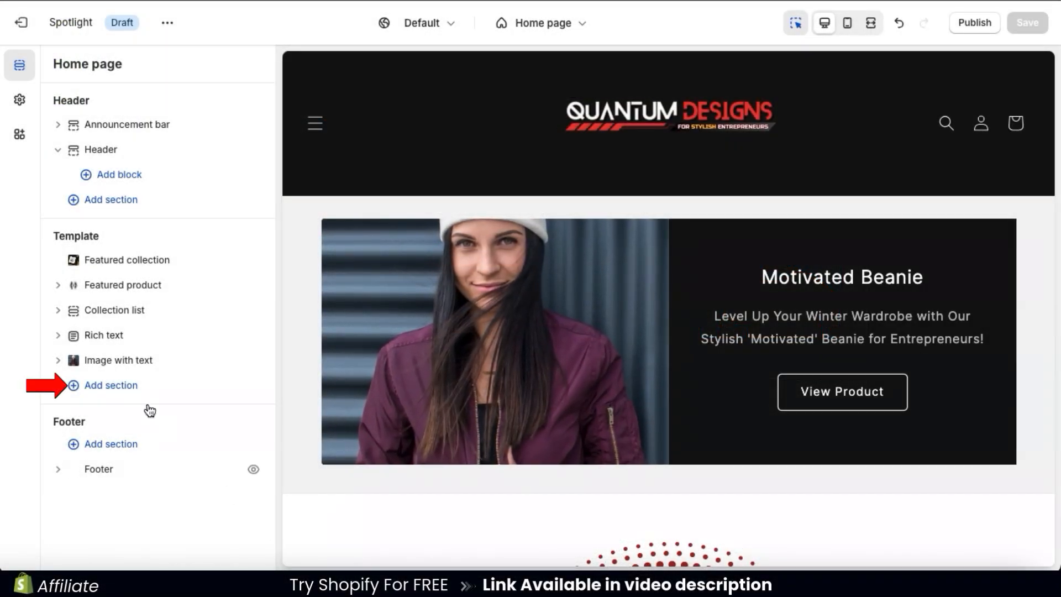
Add an Image banner section to the template below Image with text and open its settings.
{"action": "left_click", "coordinate": [109, 389]}
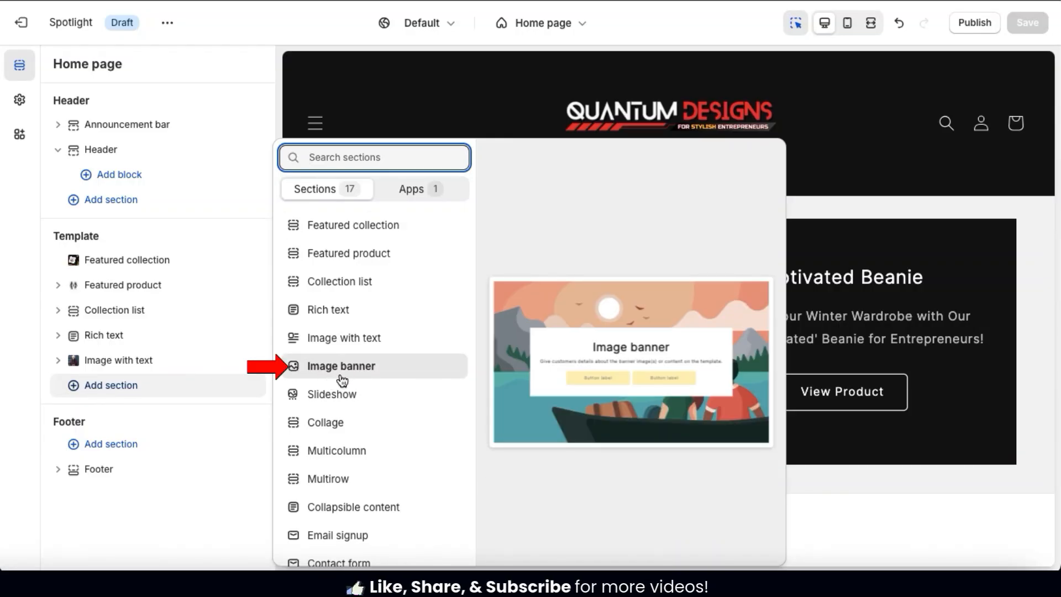
{"action": "left_click", "coordinate": [343, 381]}
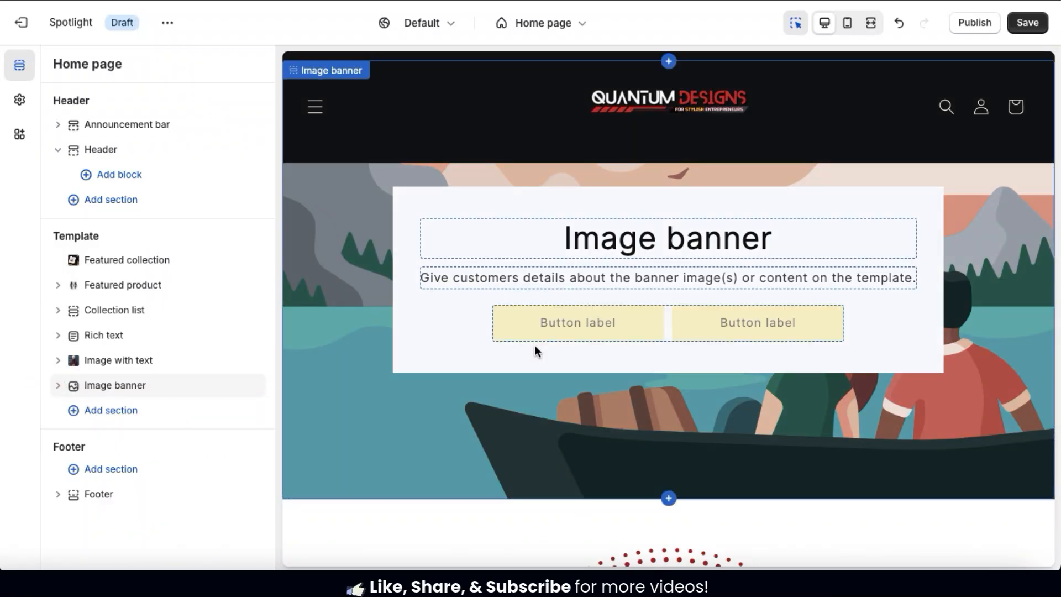
{"action": "left_click", "coordinate": [114, 387]}
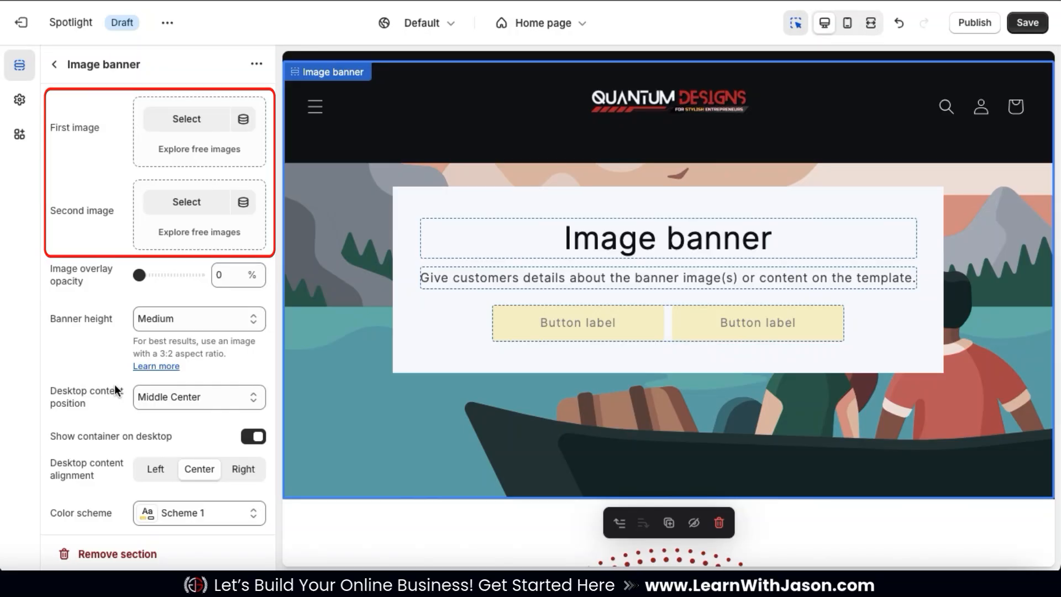
Upload "BANNER 1 - APPAREL.png" and use it as the Image banner's first image.
{"action": "left_click", "coordinate": [186, 121]}
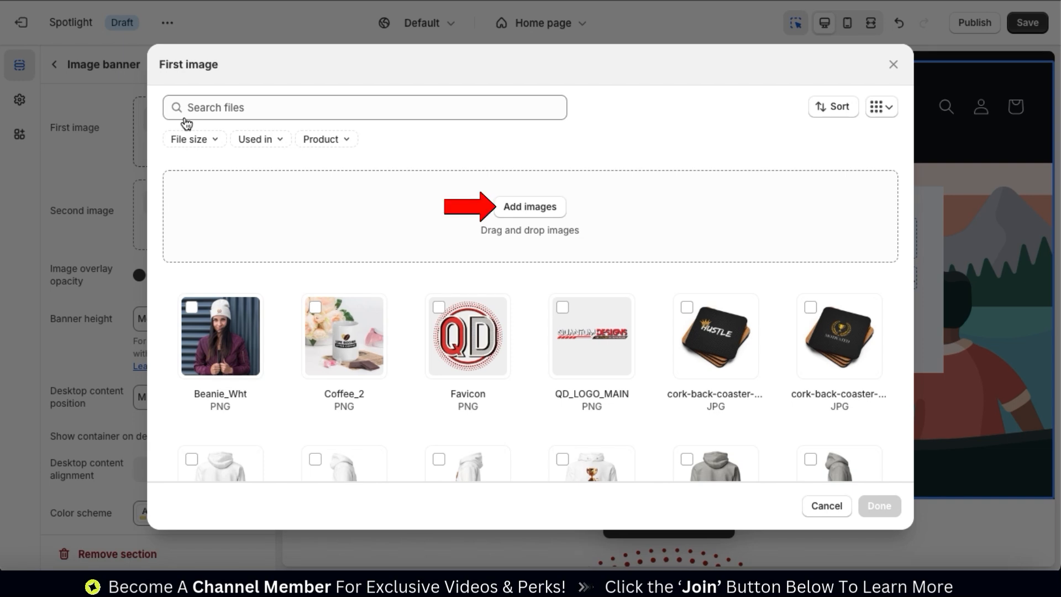
{"action": "left_click", "coordinate": [520, 207]}
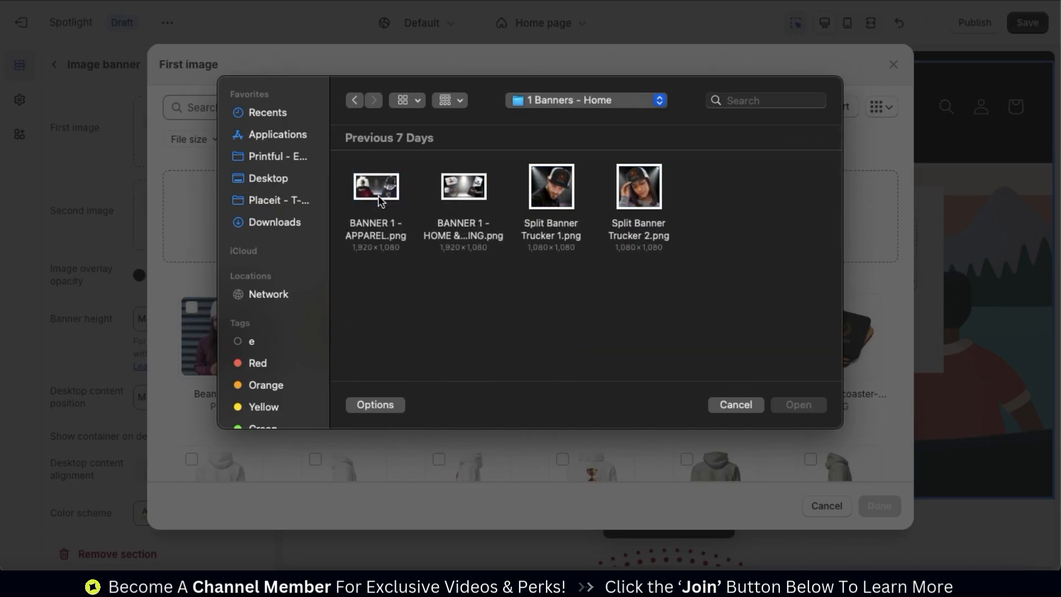
{"action": "double_click", "coordinate": [378, 194]}
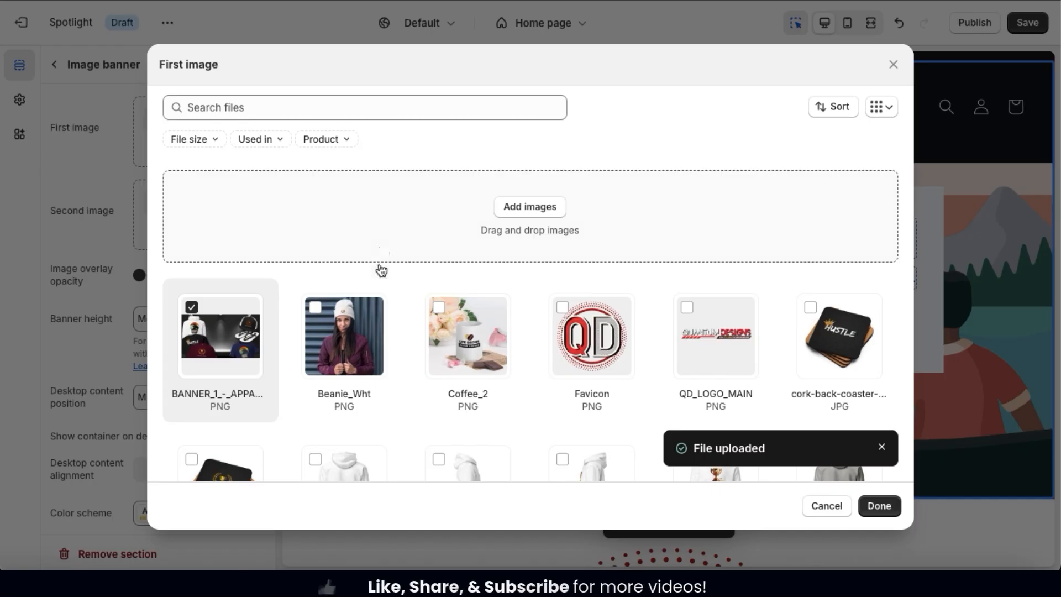
{"action": "left_click", "coordinate": [881, 507]}
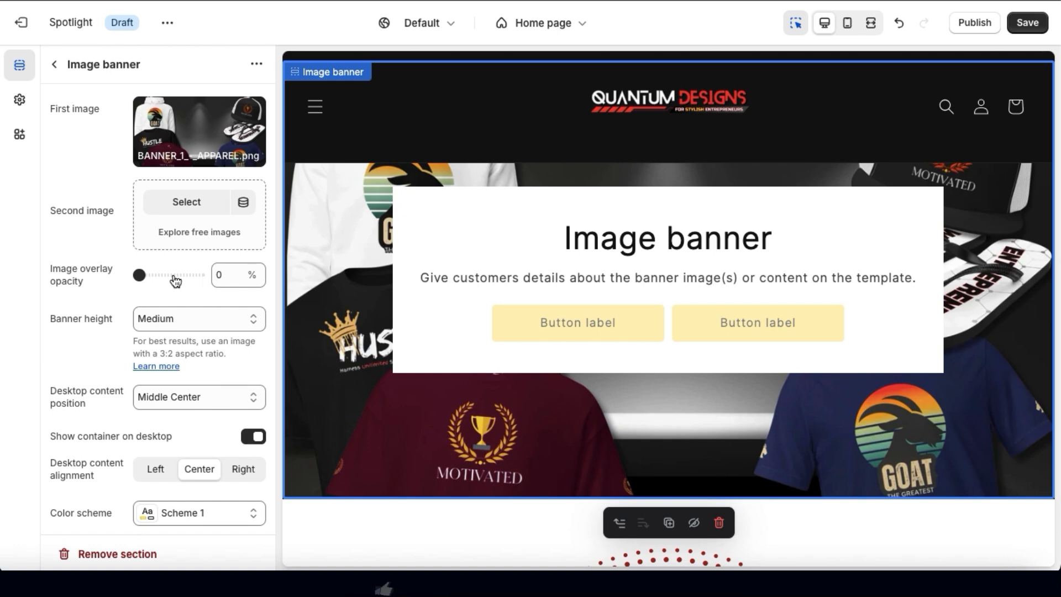
Try the Large banner height on the Image banner section and set it back to Medium.
{"action": "scroll", "coordinate": [175, 279], "scroll_direction": "down", "scroll_amount": 1}
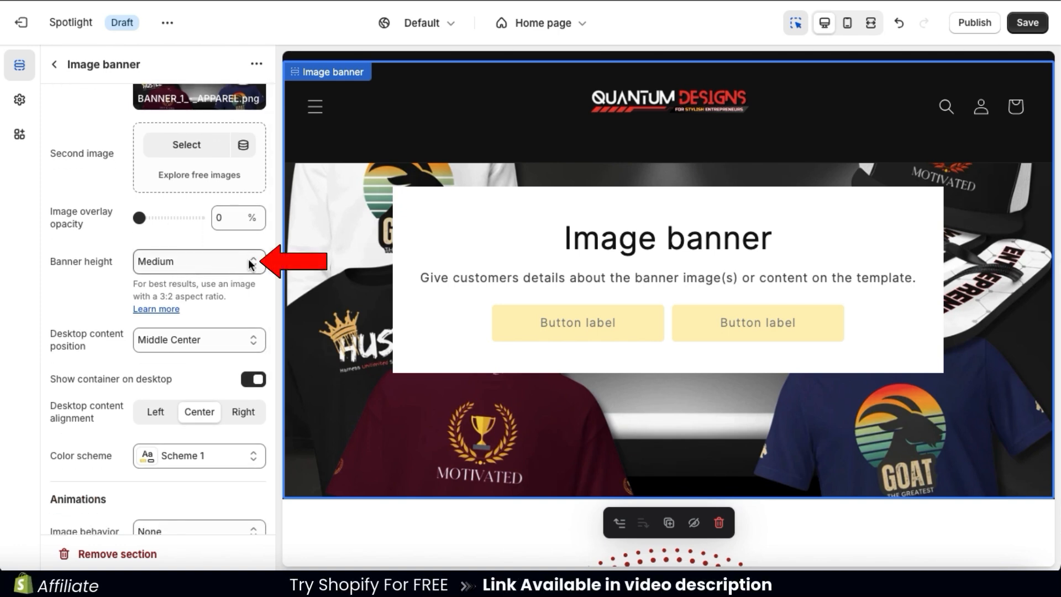
{"action": "left_click", "coordinate": [252, 263]}
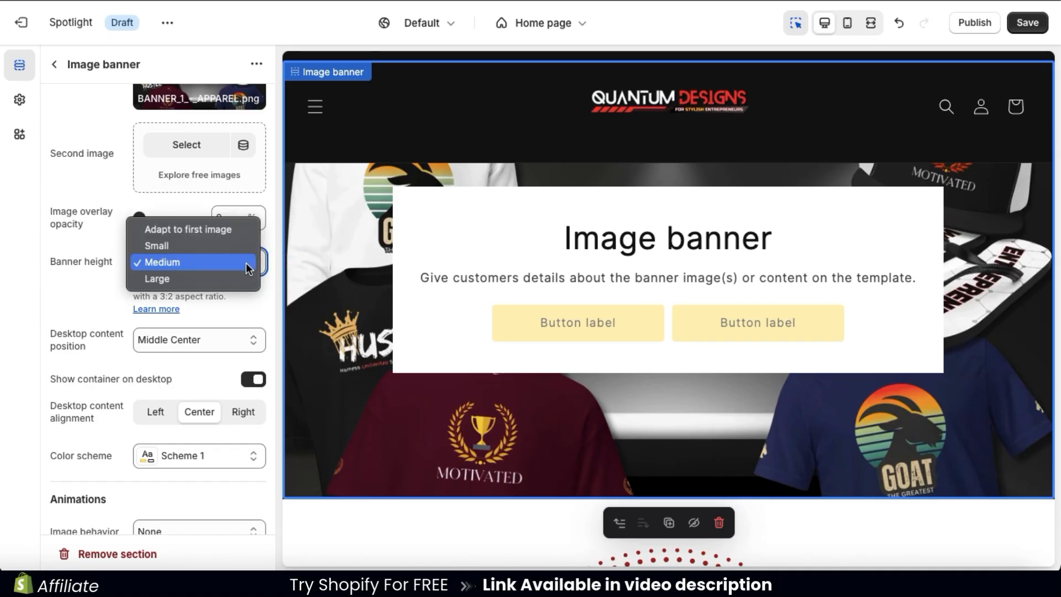
{"action": "left_click", "coordinate": [233, 282]}
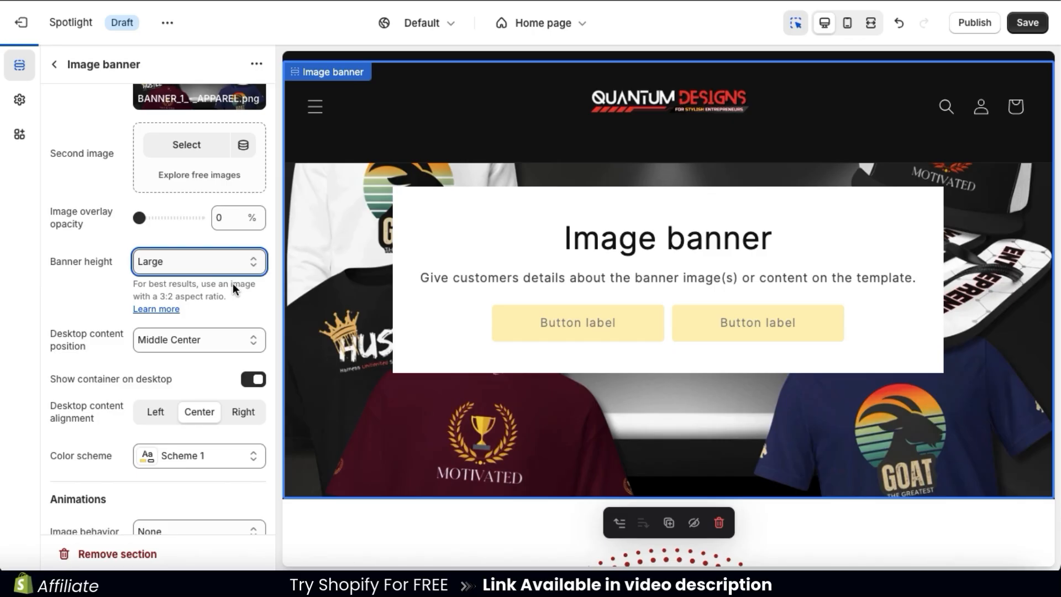
{"action": "left_click", "coordinate": [253, 267]}
{"action": "left_click", "coordinate": [224, 278]}
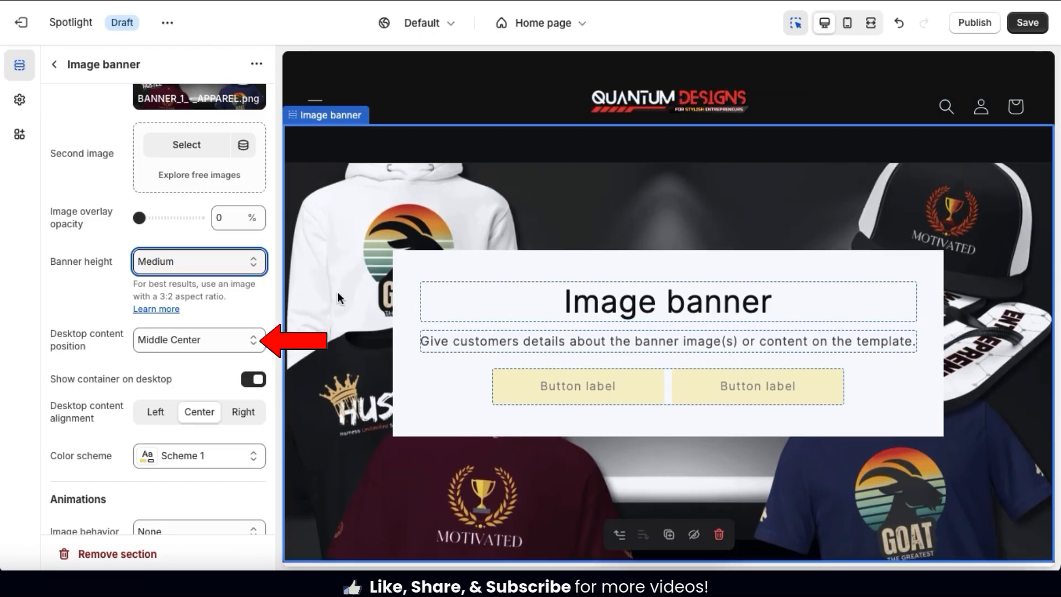
Try the Top Right desktop content position on the Image banner and set it back to Middle Center.
{"action": "scroll", "coordinate": [239, 310], "scroll_direction": "down", "scroll_amount": 1}
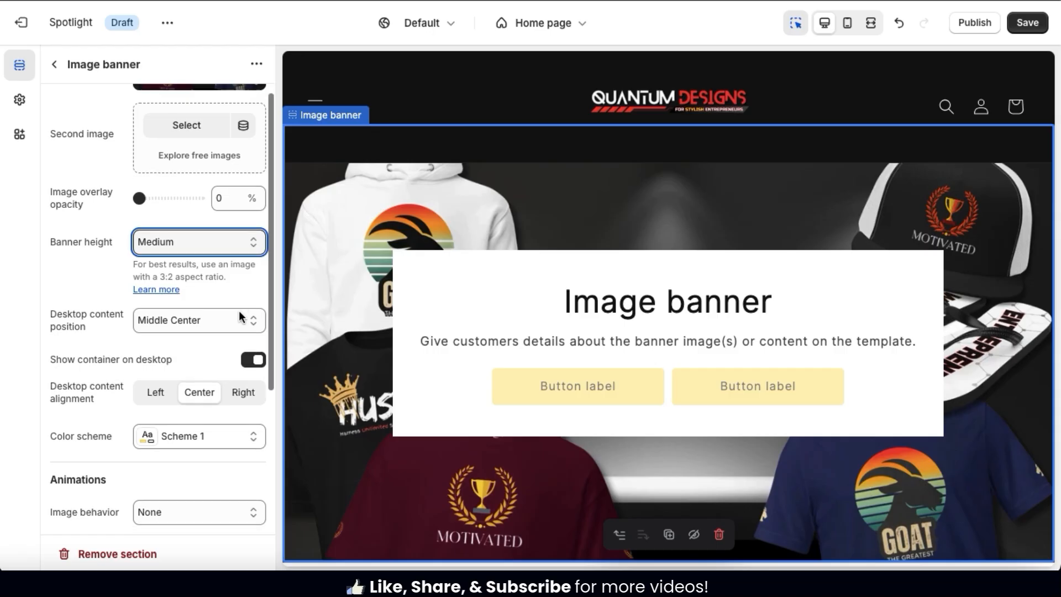
{"action": "left_click", "coordinate": [252, 307]}
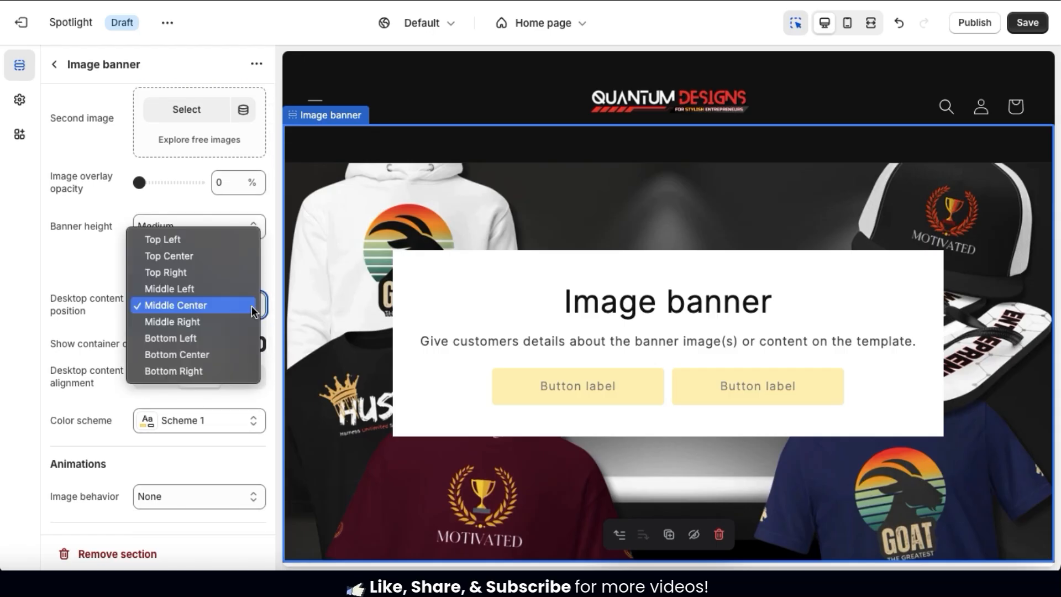
{"action": "left_click", "coordinate": [230, 273]}
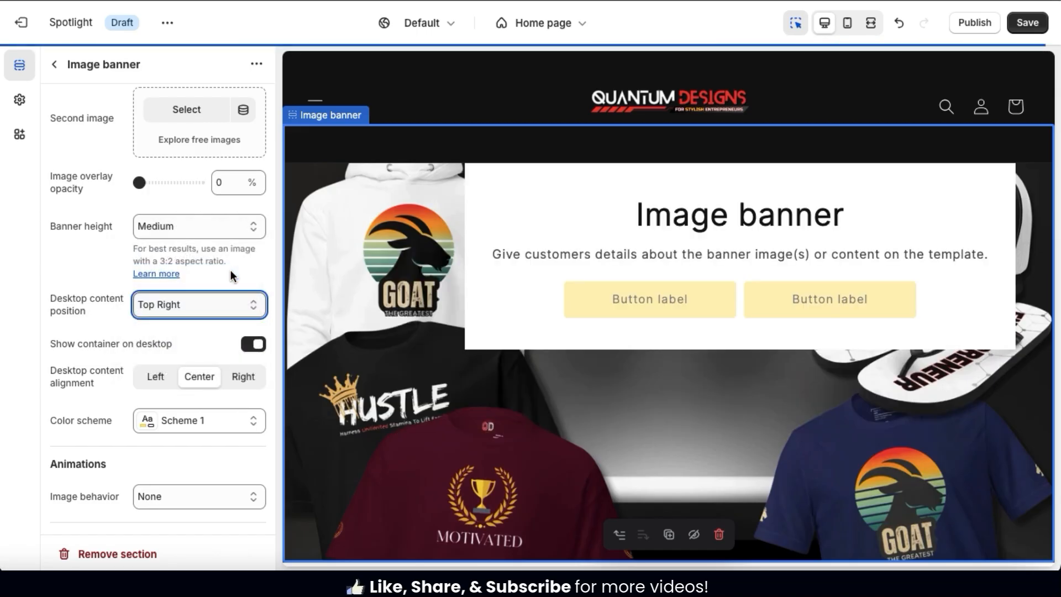
{"action": "left_click", "coordinate": [225, 304]}
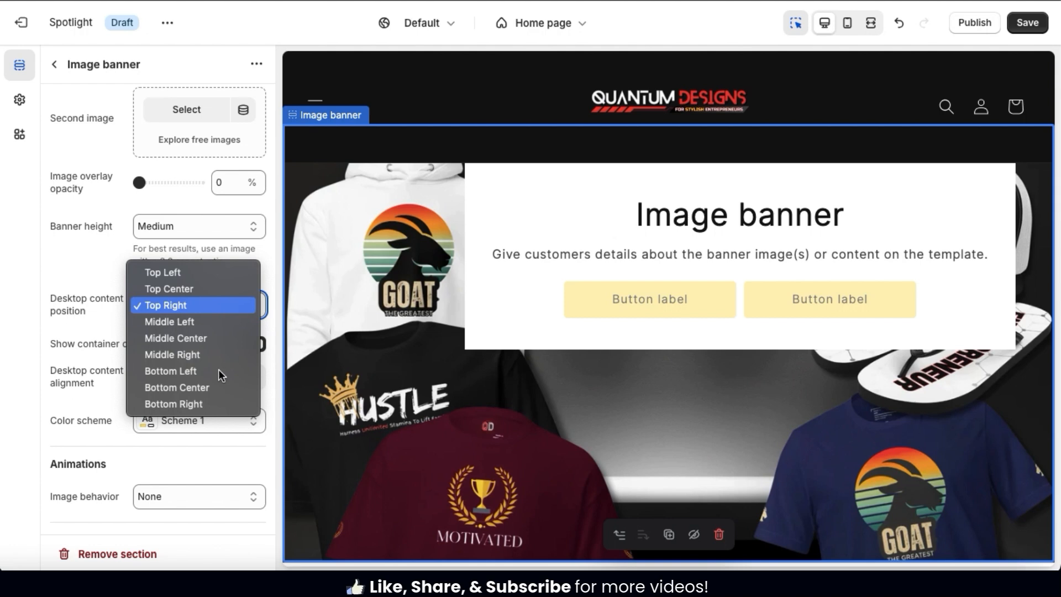
{"action": "key", "text": "Escape"}
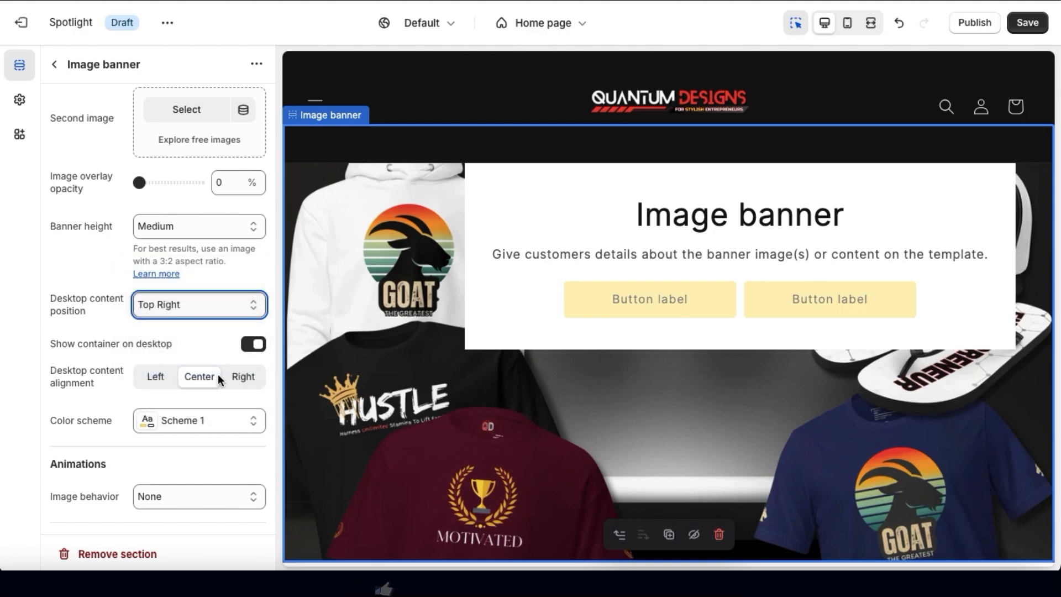
{"action": "left_click", "coordinate": [218, 313]}
{"action": "key", "text": "Escape"}
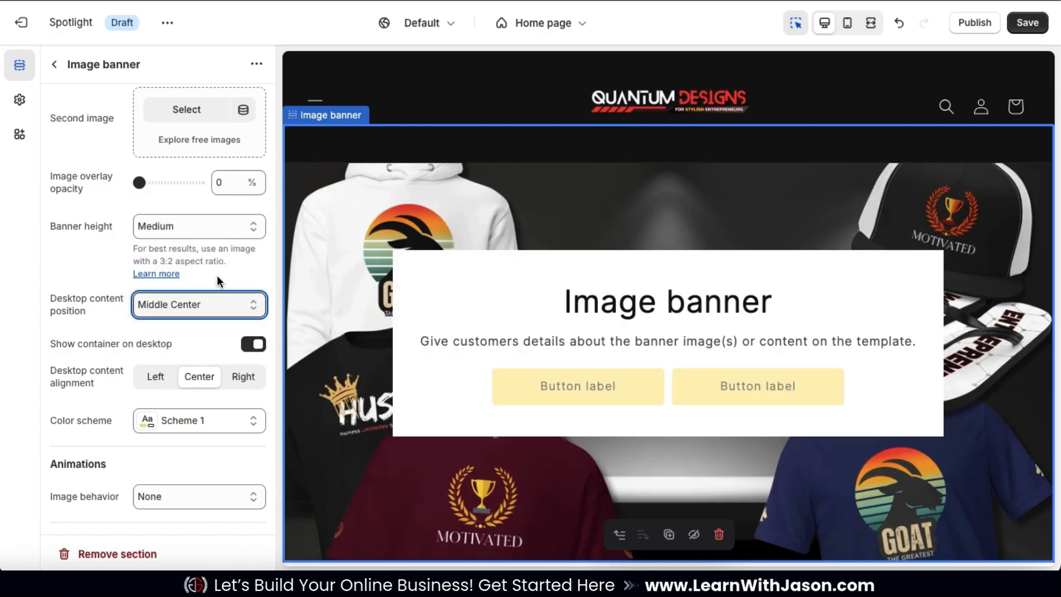
Try the Left and Right desktop content alignments on the Image banner section and set the alignment back to Center.
{"action": "scroll", "coordinate": [217, 275], "scroll_direction": "down", "scroll_amount": 3}
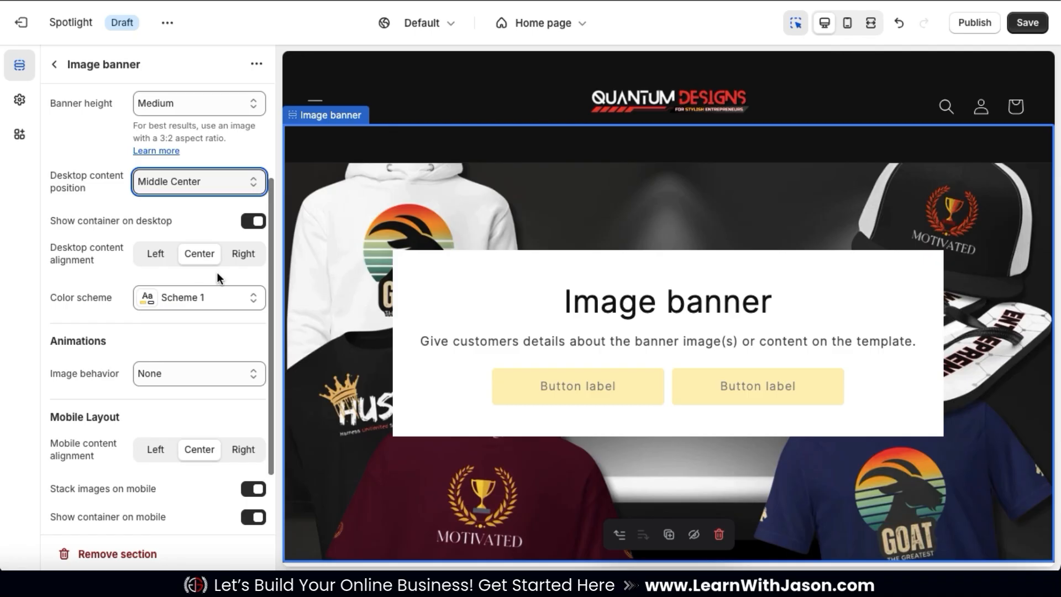
{"action": "scroll", "coordinate": [217, 276], "scroll_direction": "down", "scroll_amount": 1}
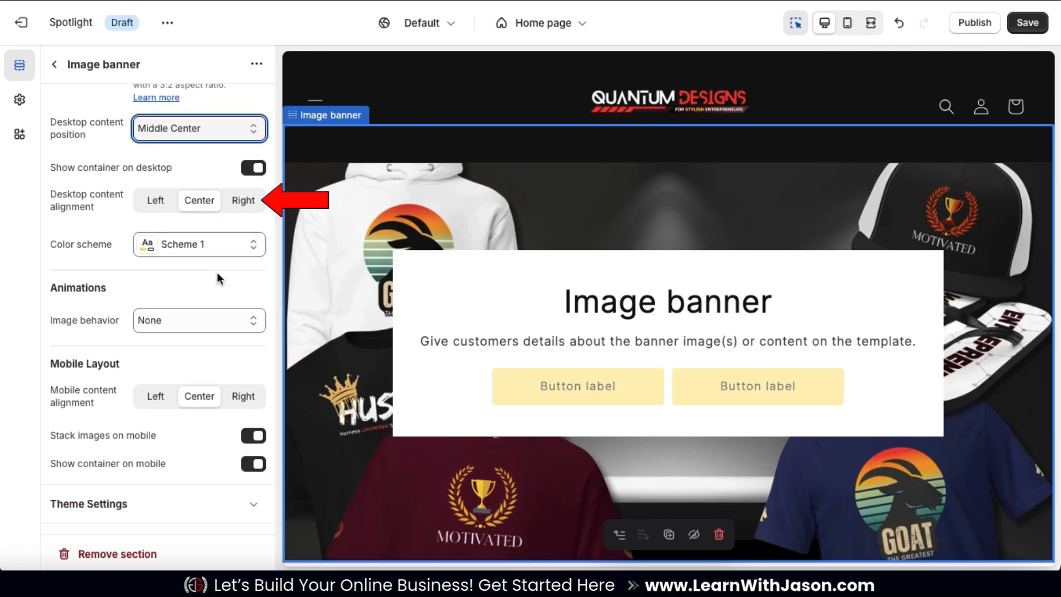
{"action": "left_click", "coordinate": [157, 200]}
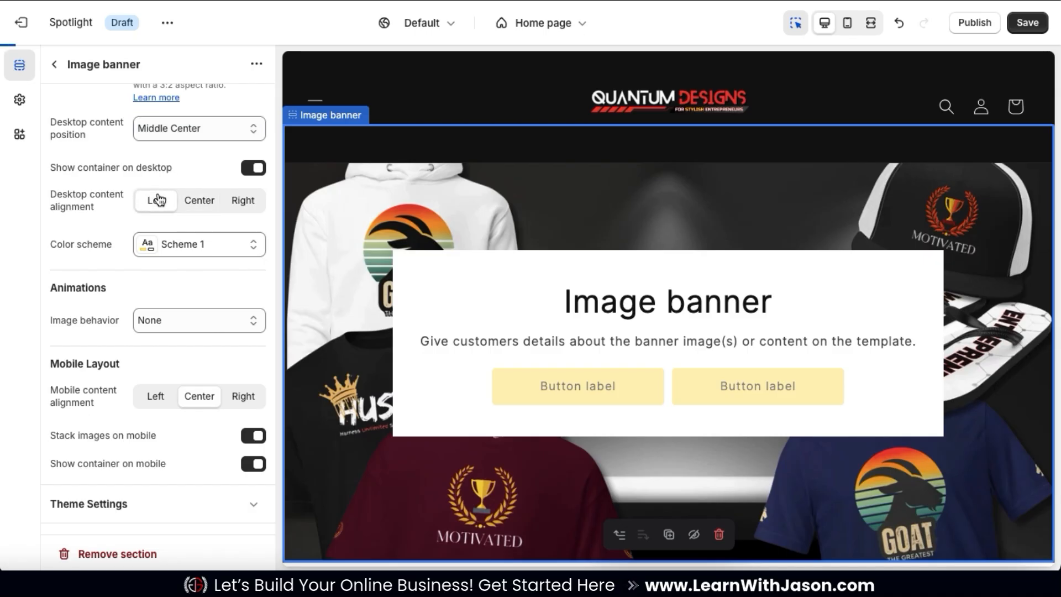
{"action": "left_click", "coordinate": [243, 202]}
{"action": "left_click", "coordinate": [199, 206]}
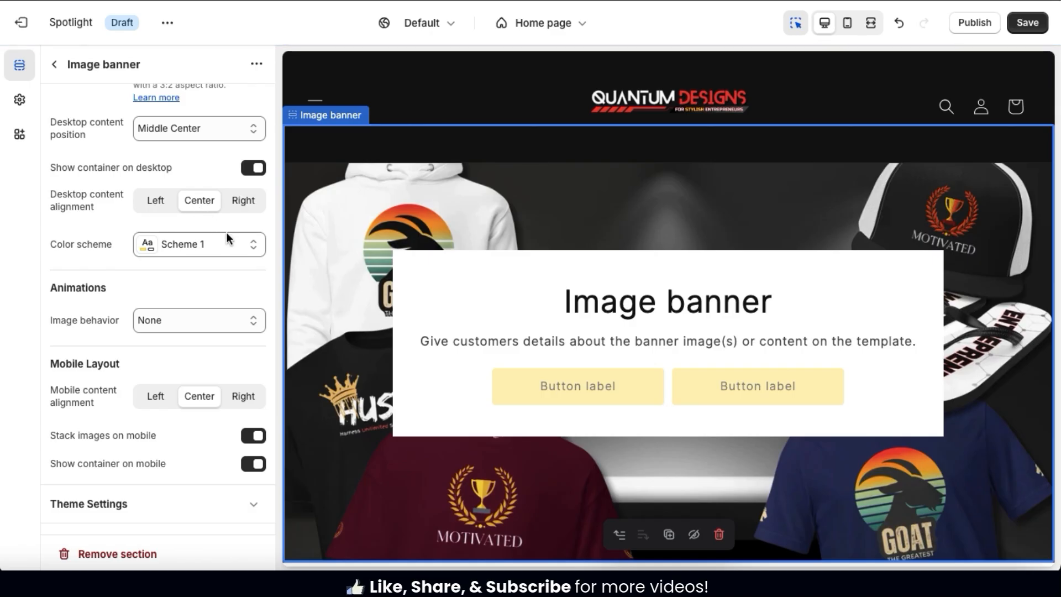
Set the Image banner's color scheme to Scheme 2 and its image behavior to Ambient movement.
{"action": "left_click", "coordinate": [255, 249]}
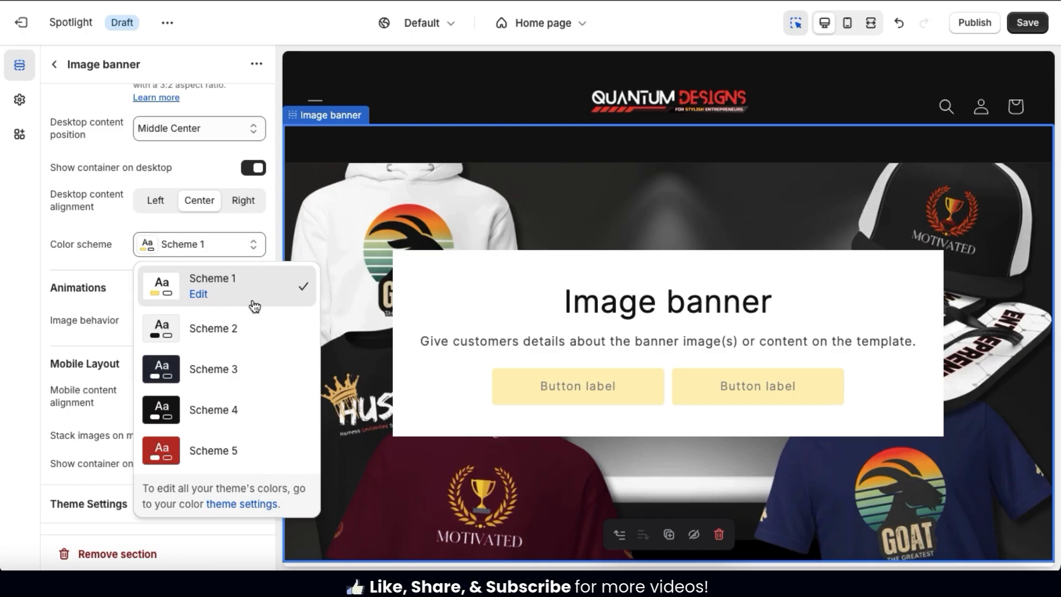
{"action": "left_click", "coordinate": [254, 330]}
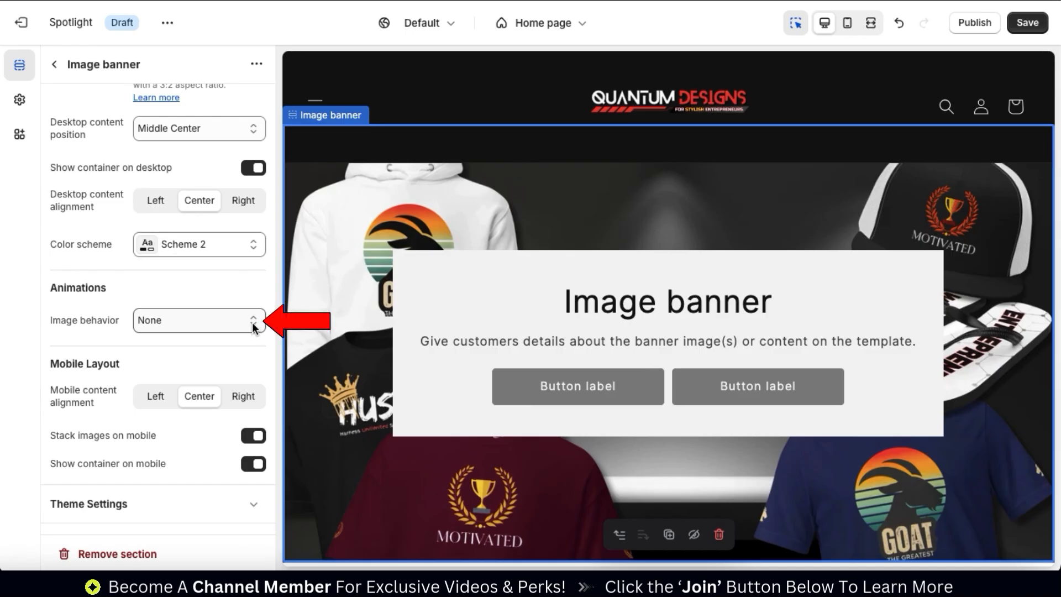
{"action": "left_click", "coordinate": [252, 322]}
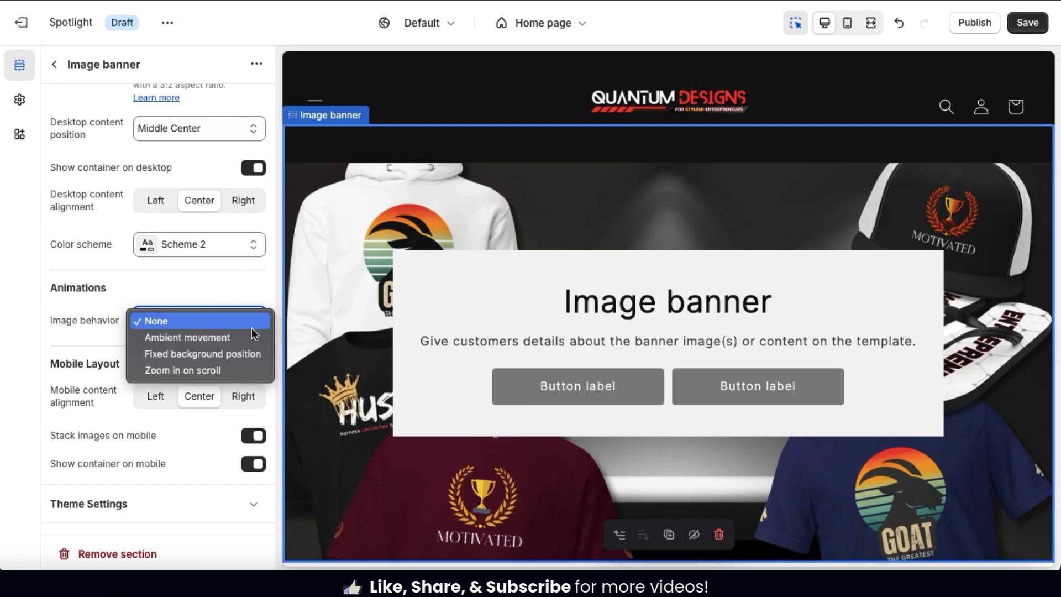
{"action": "left_click", "coordinate": [247, 337]}
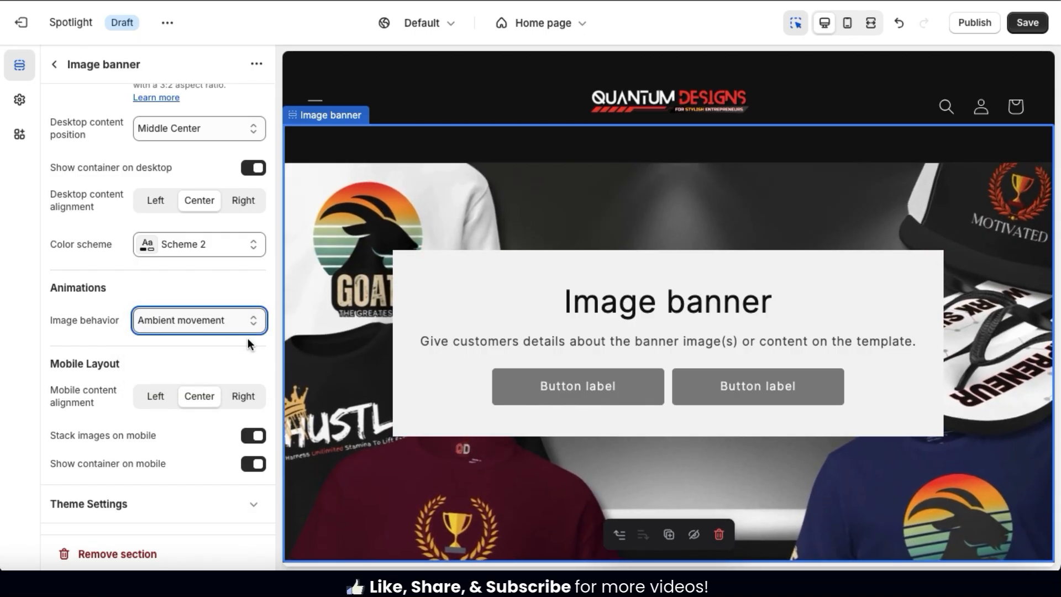
{"action": "left_click", "coordinate": [249, 331]}
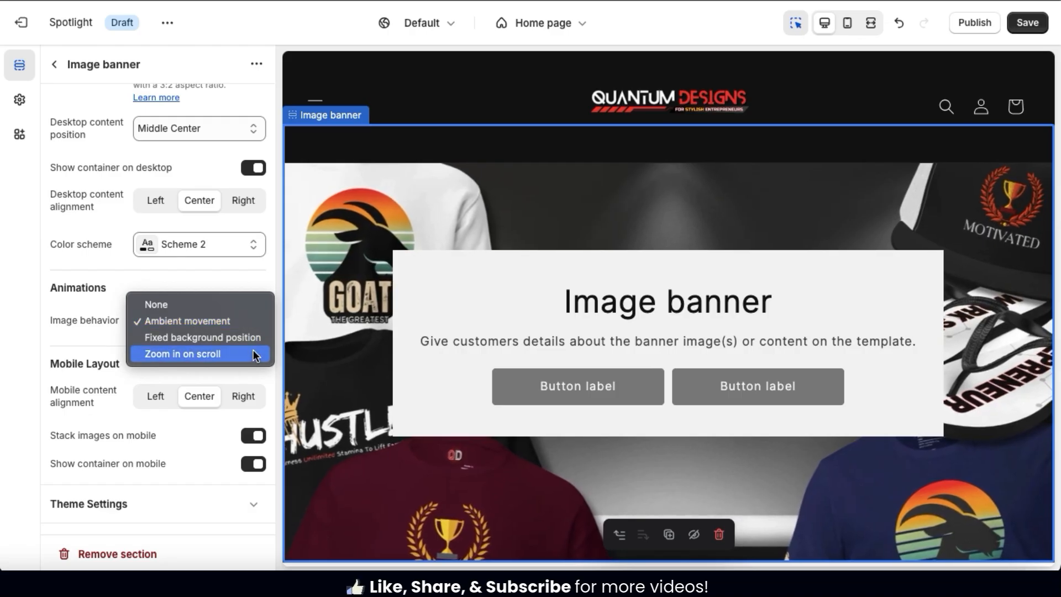
{"action": "left_click", "coordinate": [255, 282]}
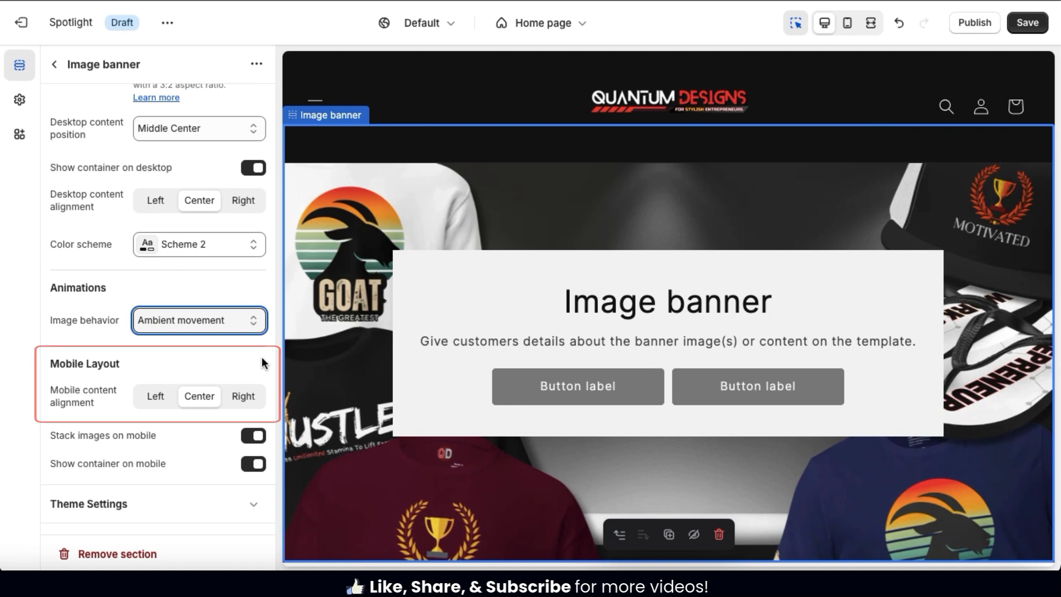
In the mobile preview, try the Left and Right mobile content alignments on the Image banner and set it back to Center.
{"action": "scroll", "coordinate": [262, 358], "scroll_direction": "down", "scroll_amount": 1}
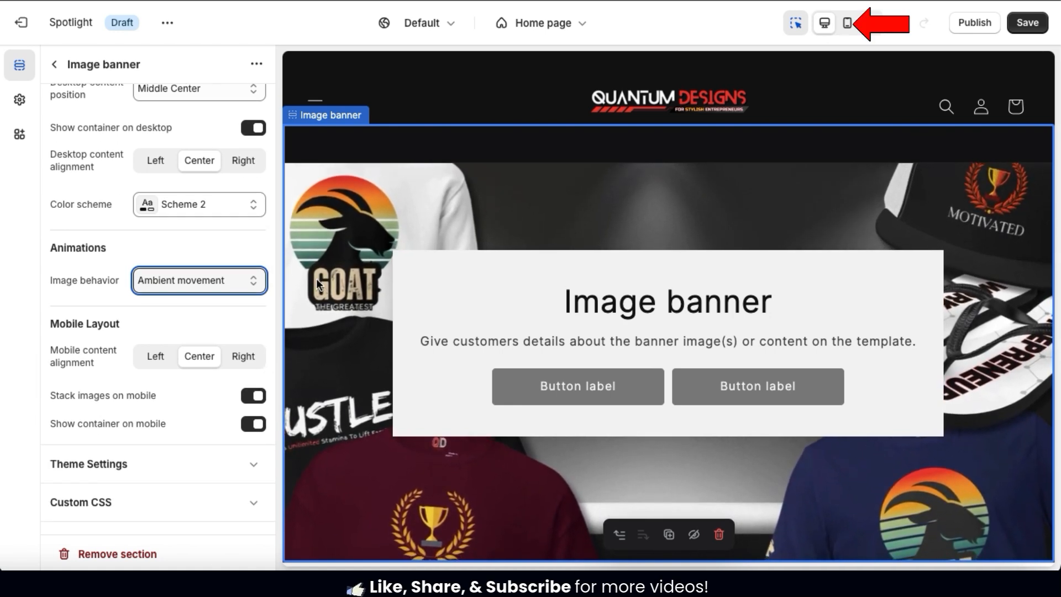
{"action": "left_click", "coordinate": [847, 22]}
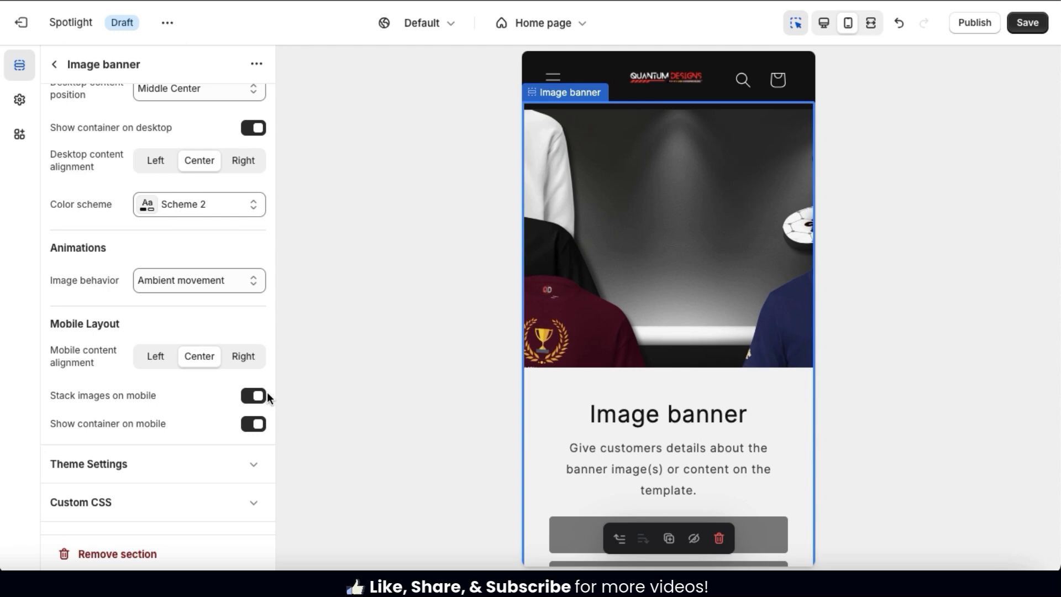
{"action": "left_click", "coordinate": [162, 360]}
{"action": "left_click", "coordinate": [239, 359]}
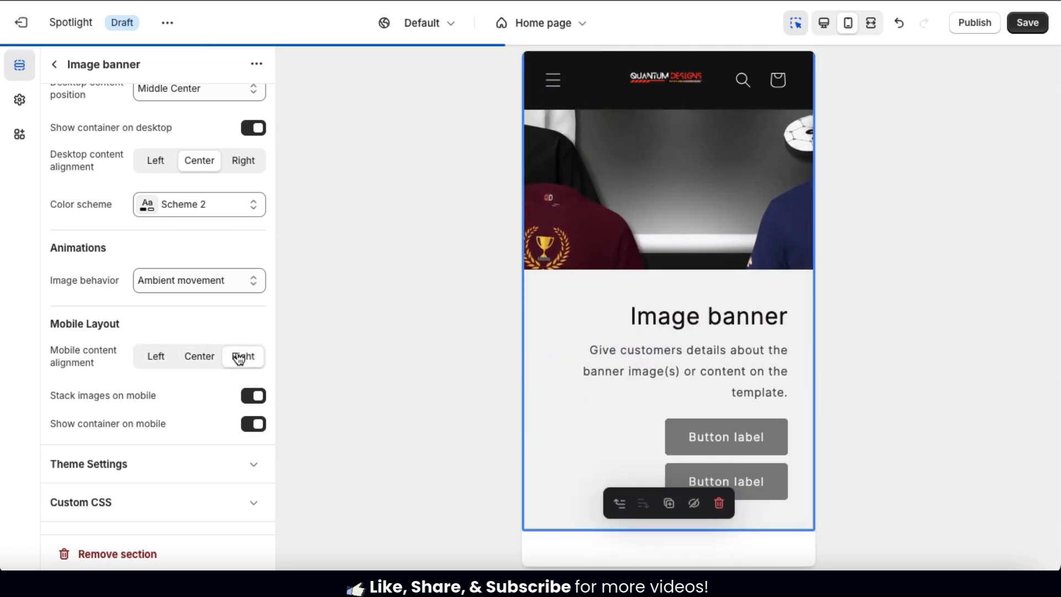
{"action": "left_click", "coordinate": [191, 360]}
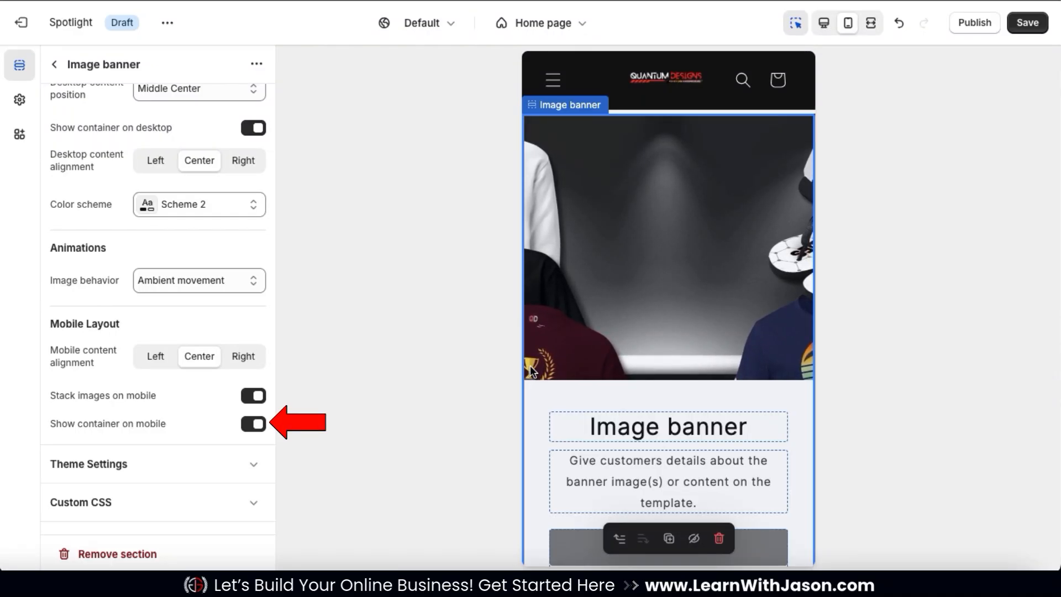
Try hiding the Image banner's container on mobile, show it again and return to the desktop preview.
{"action": "left_click", "coordinate": [253, 424]}
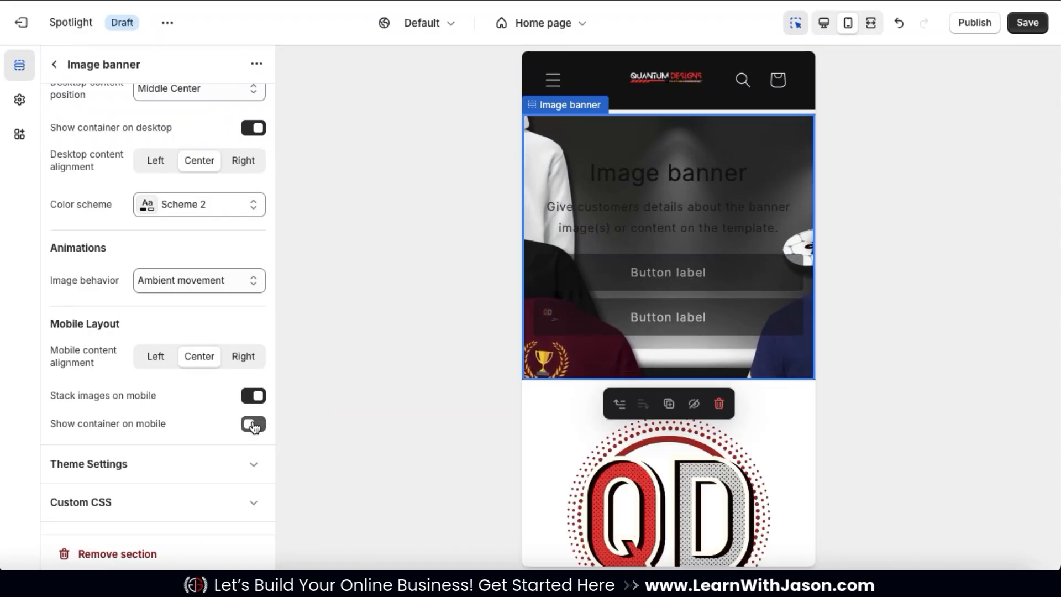
{"action": "left_click", "coordinate": [254, 426]}
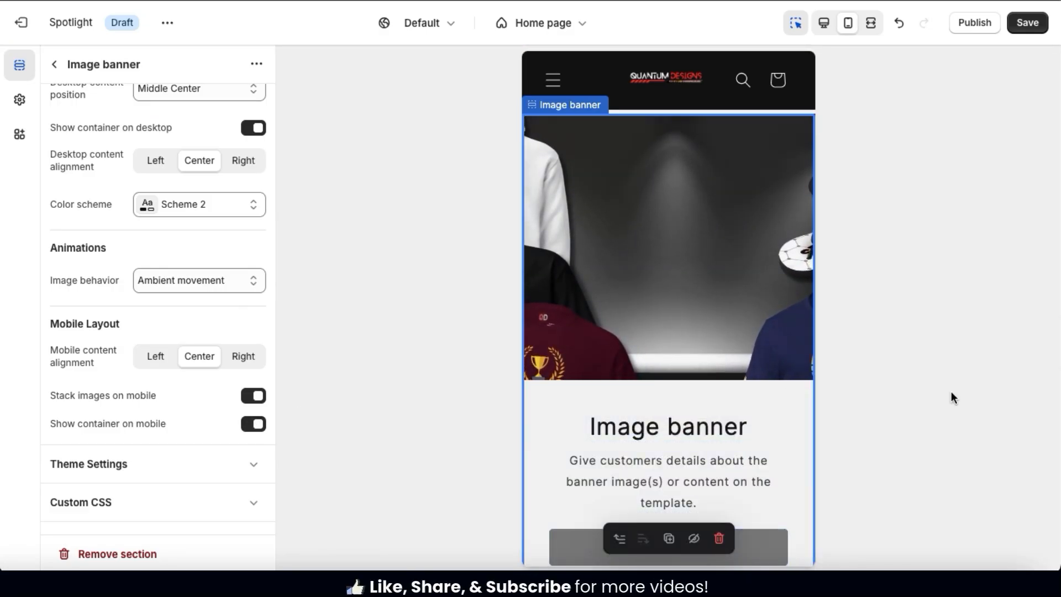
{"action": "left_click", "coordinate": [825, 25]}
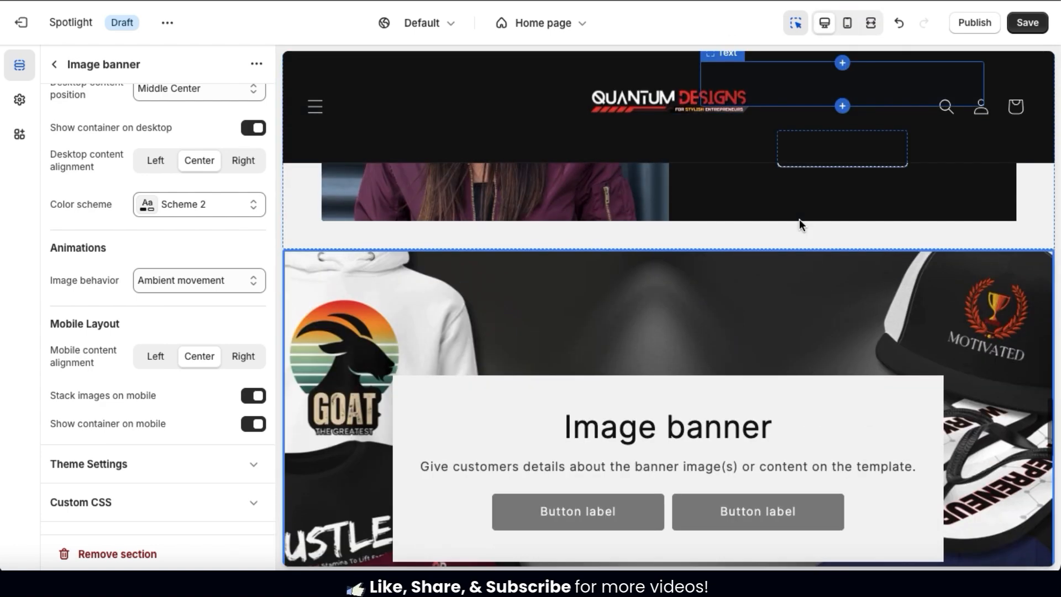
Upload "Split Banner Trucker 2.png" and use it to replace the Image banner's first image.
{"action": "scroll", "coordinate": [191, 348], "scroll_direction": "up", "scroll_amount": 1}
{"action": "scroll", "coordinate": [191, 348], "scroll_direction": "up", "scroll_amount": 4}
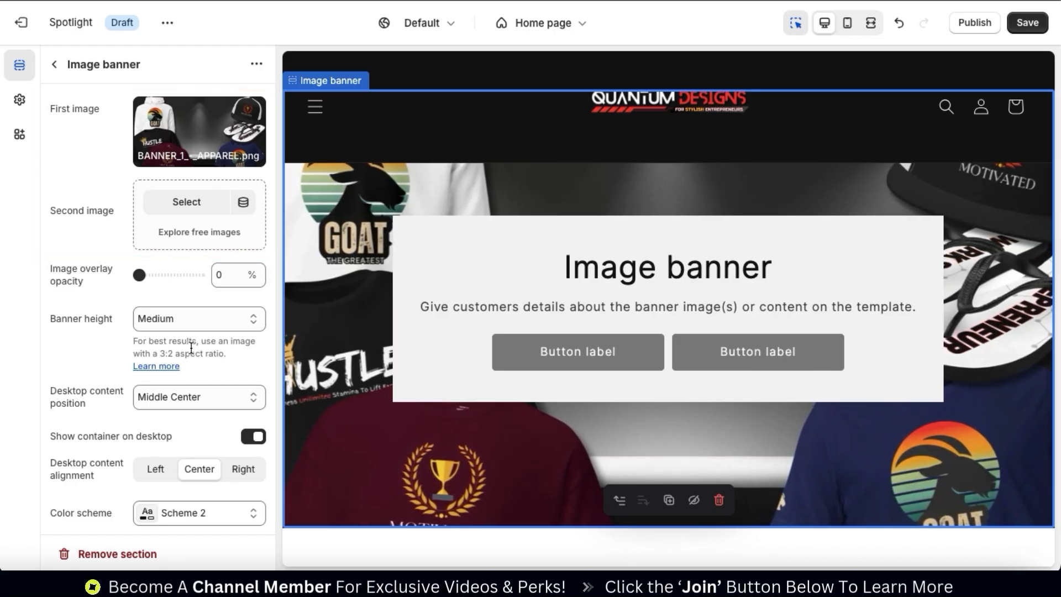
{"action": "mouse_move", "coordinate": [213, 160]}
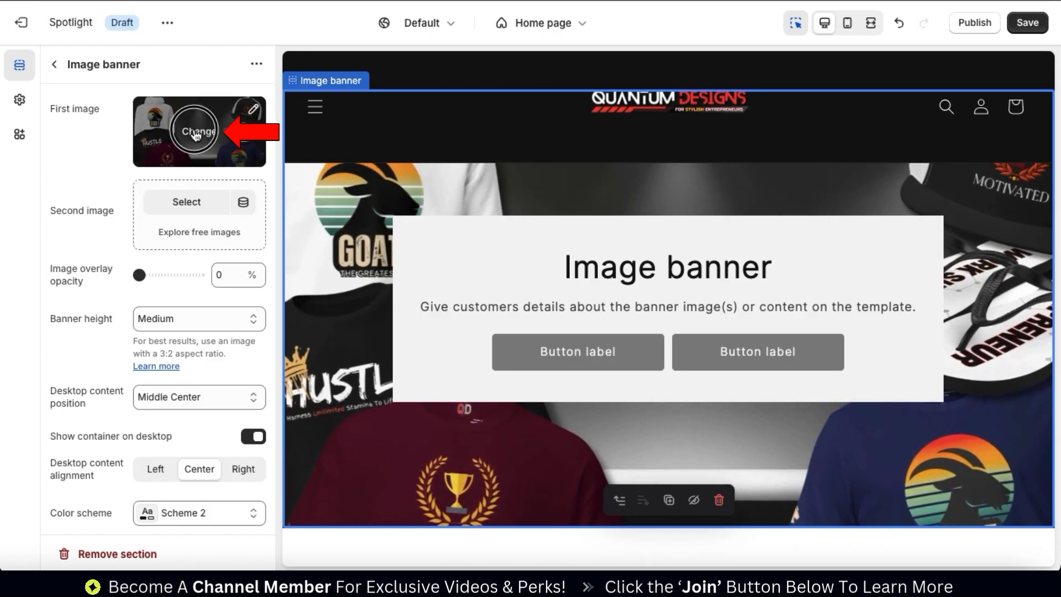
{"action": "left_click", "coordinate": [196, 136]}
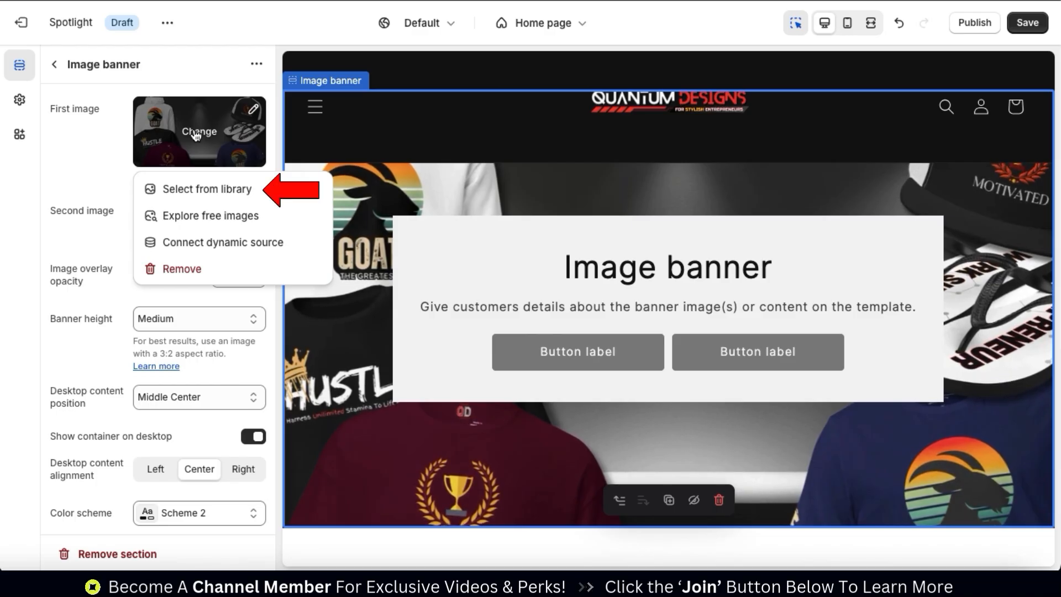
{"action": "left_click", "coordinate": [216, 195]}
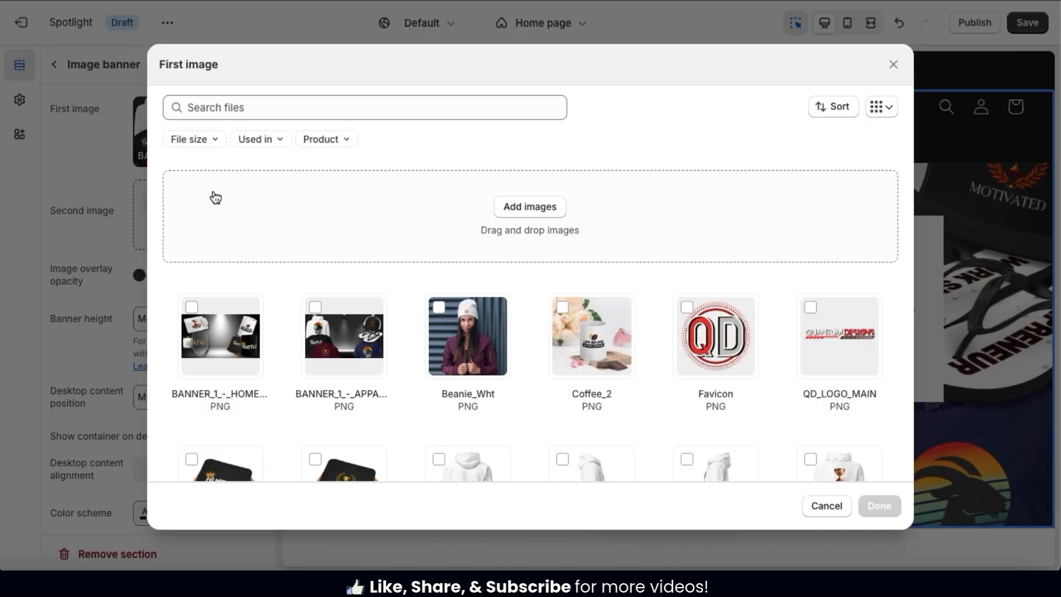
{"action": "left_click", "coordinate": [517, 212]}
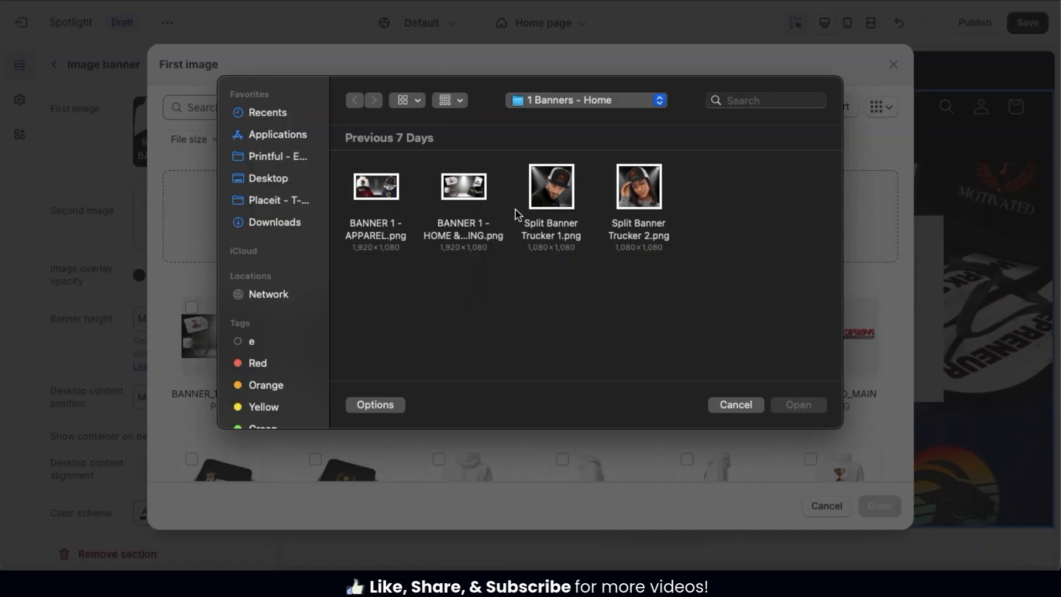
{"action": "double_click", "coordinate": [641, 191]}
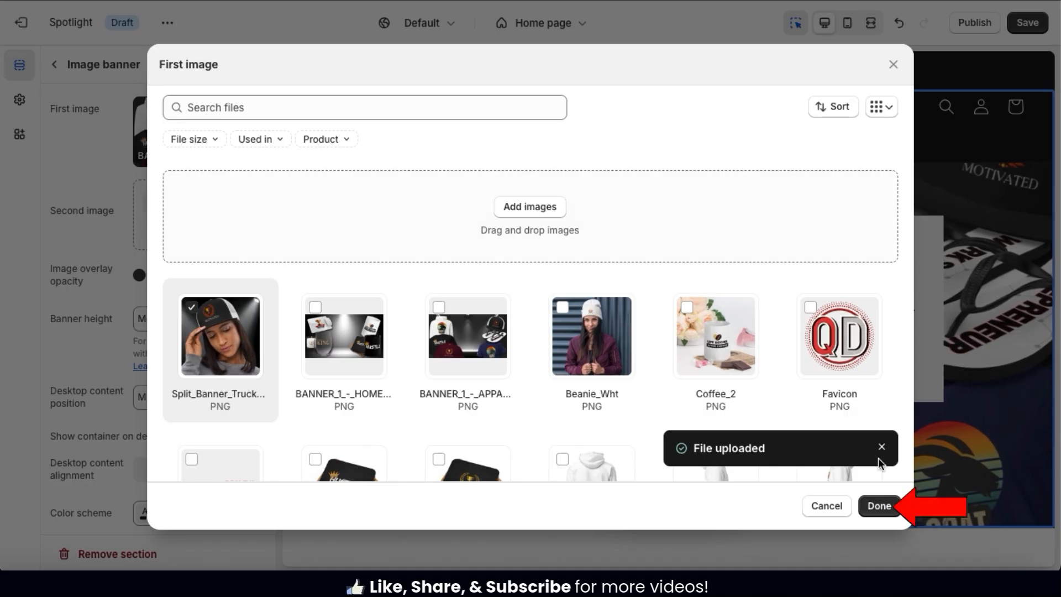
{"action": "left_click", "coordinate": [879, 502]}
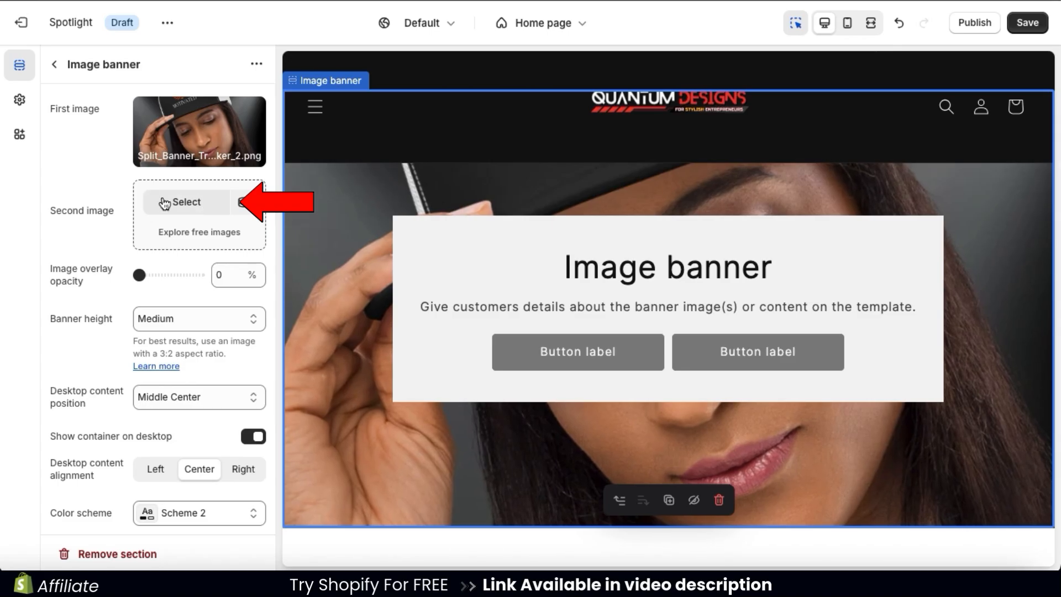
Upload "Split Banner Trucker 1.png" as the Image banner's second image and set the image overlay opacity to 20%.
{"action": "left_click", "coordinate": [198, 204]}
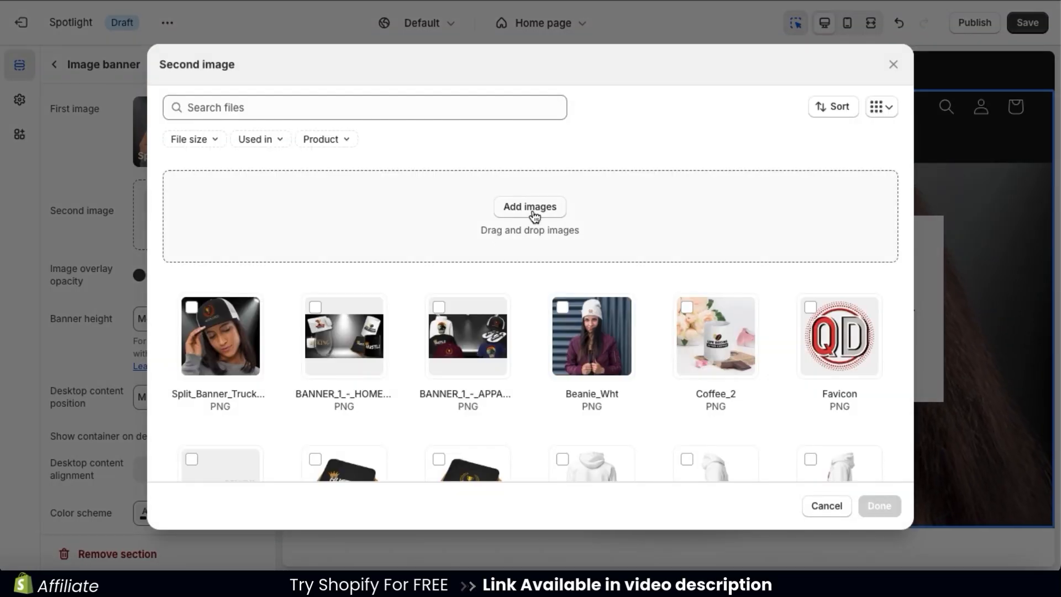
{"action": "left_click", "coordinate": [533, 213]}
{"action": "double_click", "coordinate": [559, 192]}
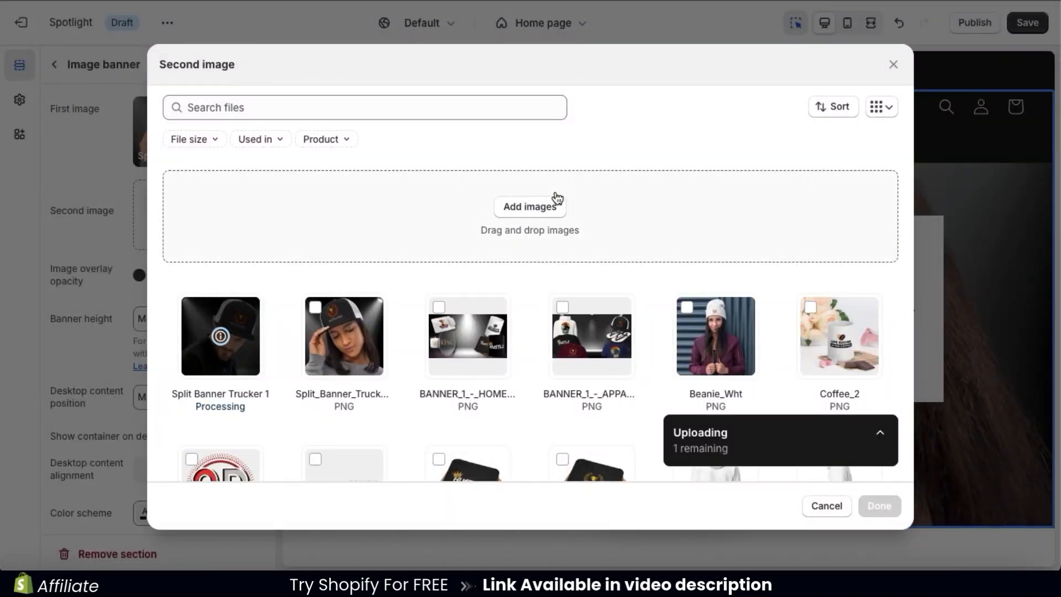
{"action": "left_click", "coordinate": [883, 507]}
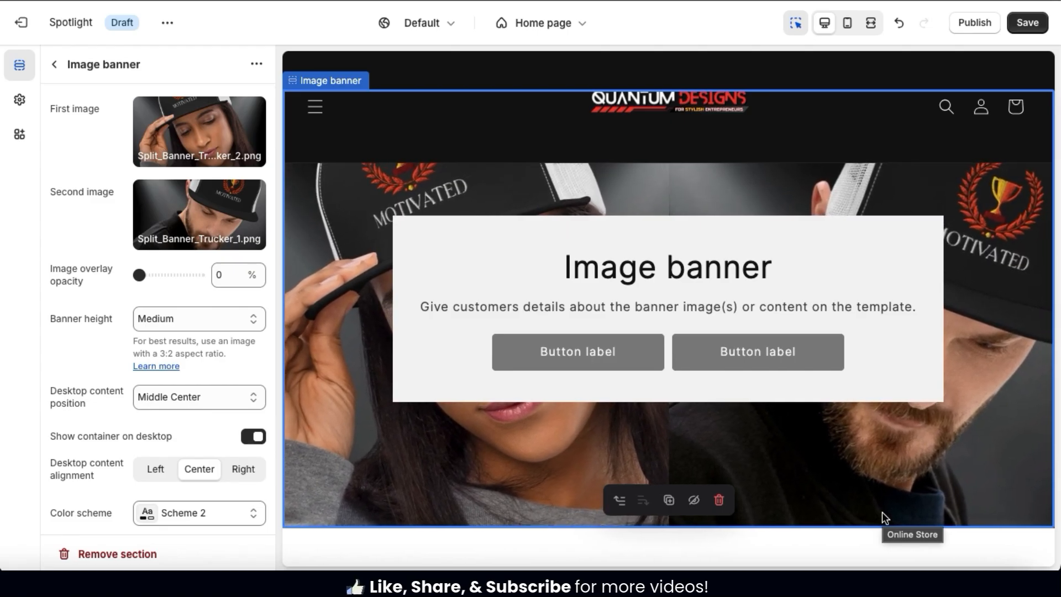
{"action": "mouse_move", "coordinate": [139, 275]}
{"action": "left_mouse_down"}
{"action": "mouse_move", "coordinate": [166, 275]}
{"action": "mouse_move", "coordinate": [151, 275]}
{"action": "left_mouse_up"}
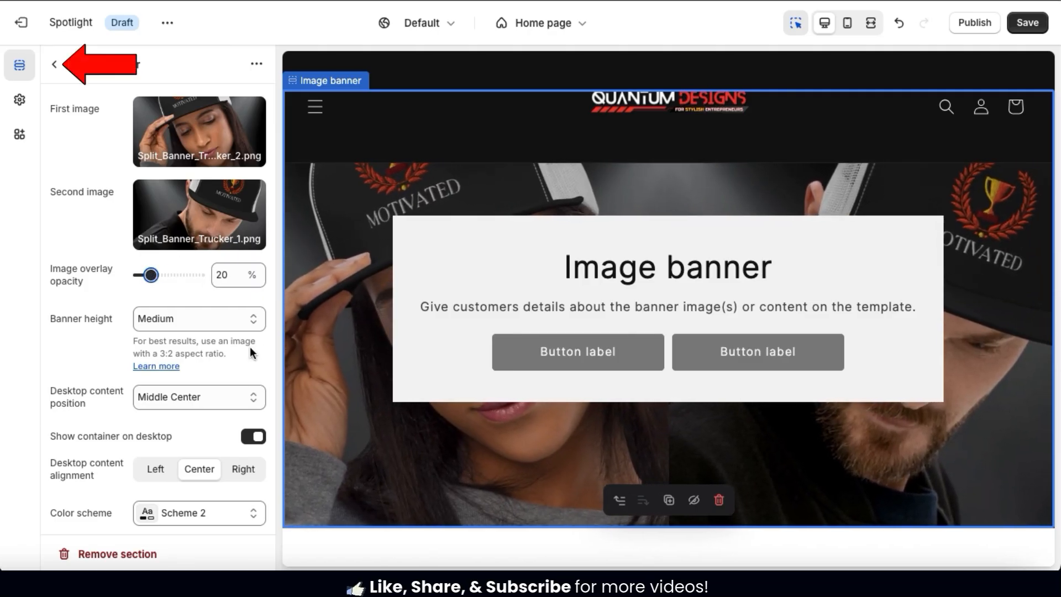
Change the text of the Image banner section's heading block to "Hustle Headwear".
{"action": "left_click", "coordinate": [54, 65]}
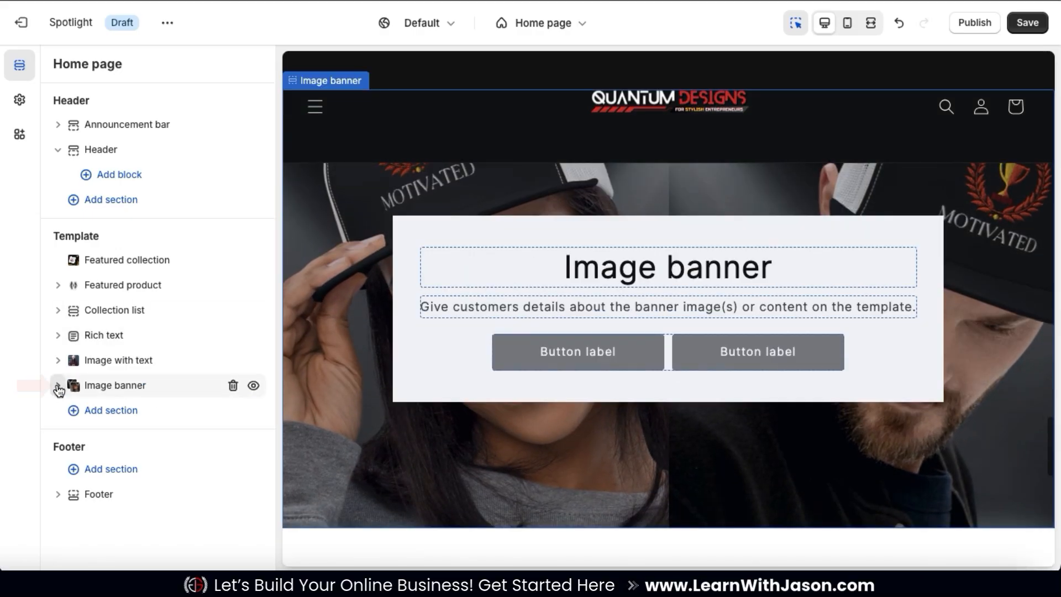
{"action": "left_click", "coordinate": [58, 387]}
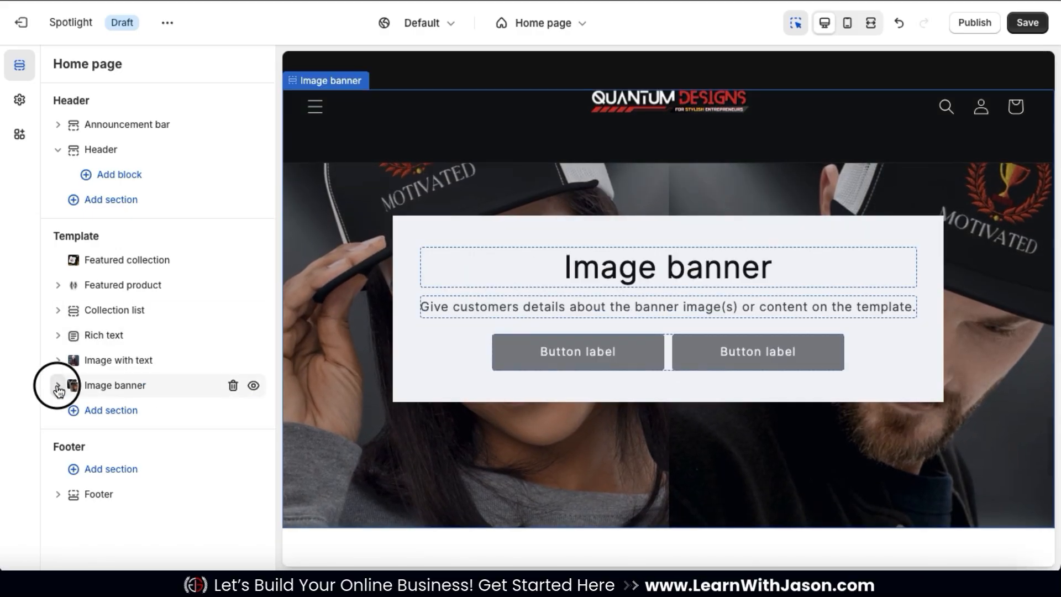
{"action": "scroll", "coordinate": [59, 391], "scroll_direction": "down", "scroll_amount": 1}
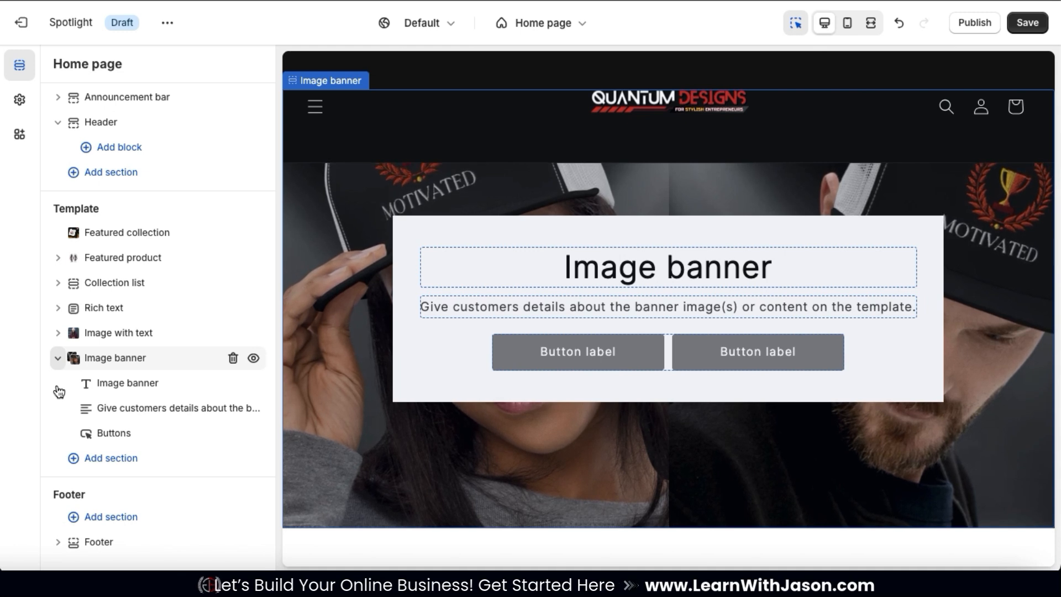
{"action": "left_click", "coordinate": [137, 383]}
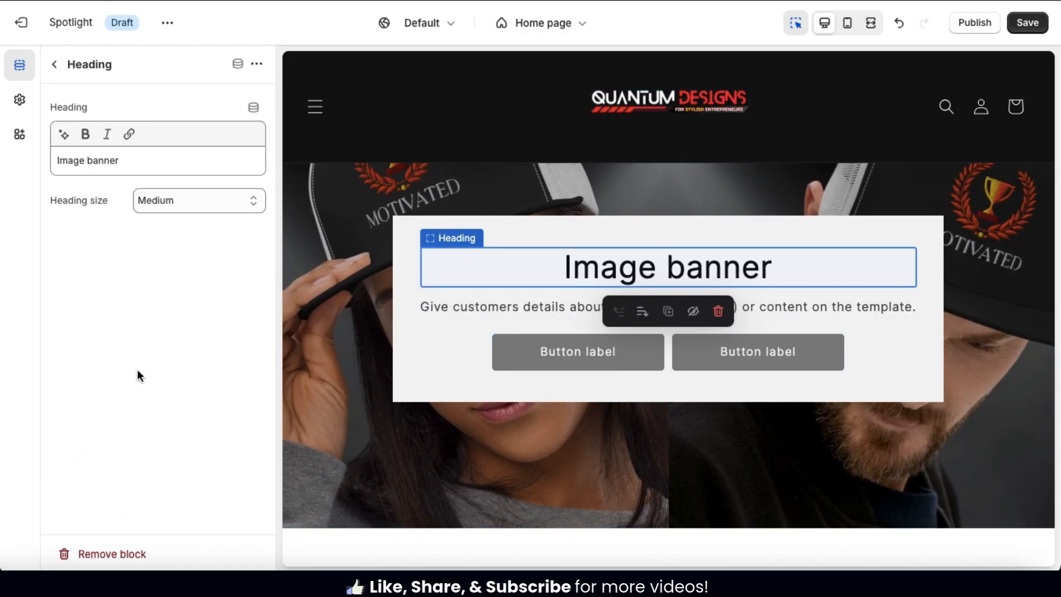
{"action": "triple_click", "coordinate": [106, 162]}
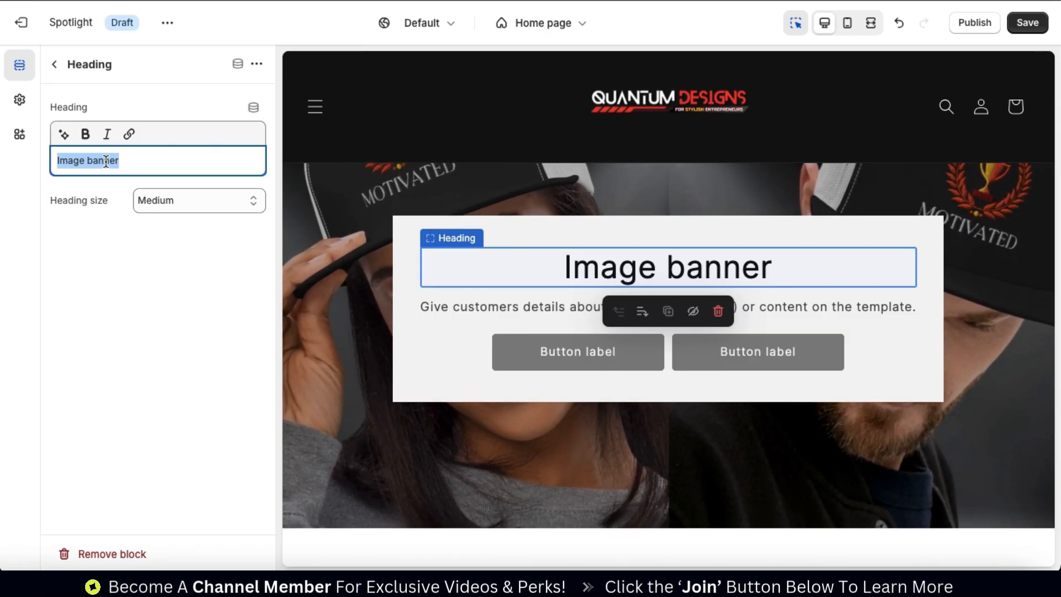
{"action": "type", "text": "Hustle "}
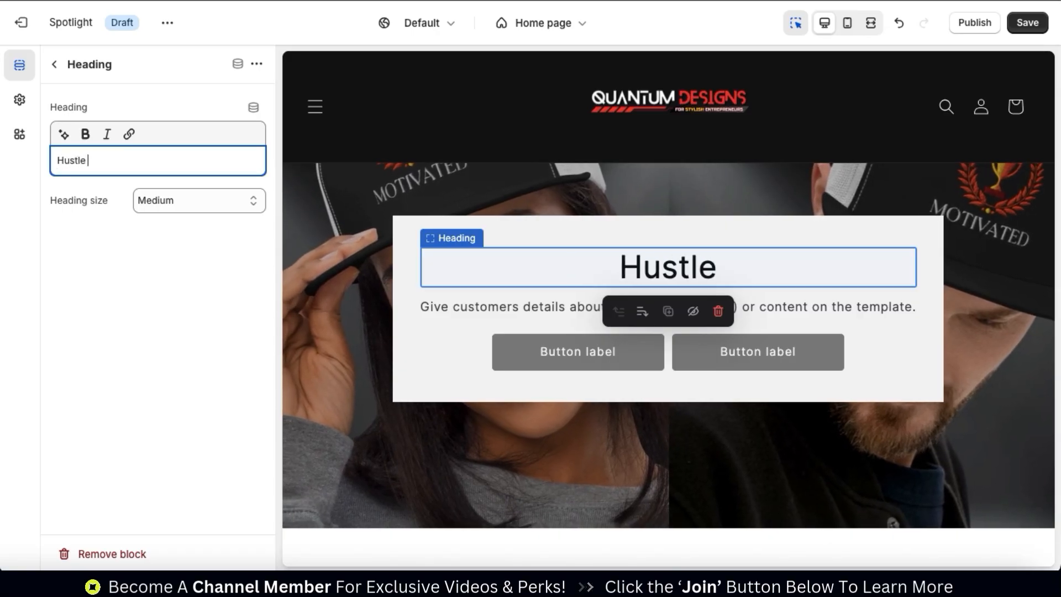
{"action": "type", "text": "Headwaar"}
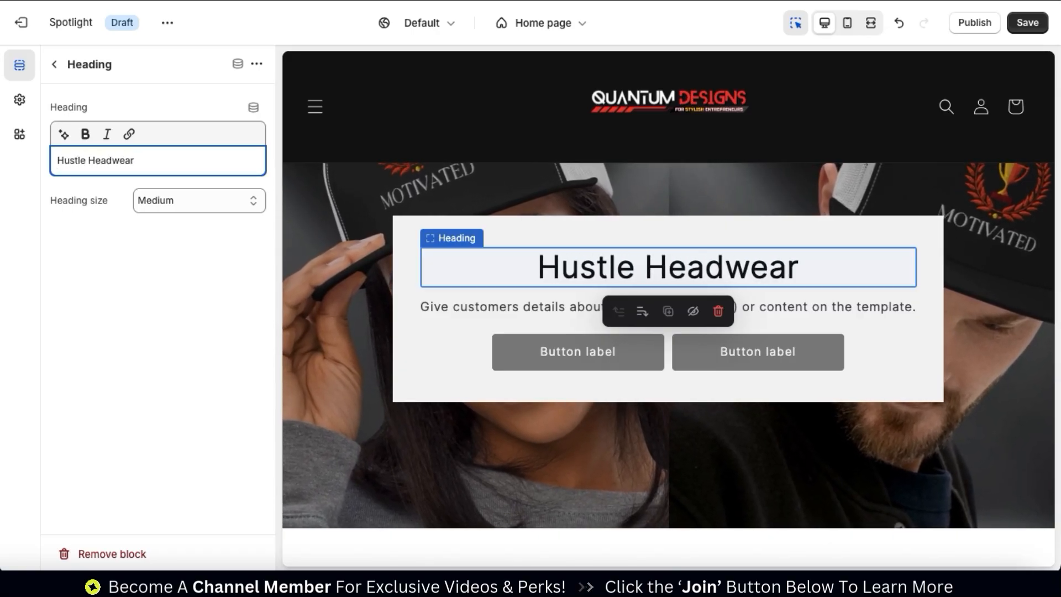
Try the Large and Small heading sizes on the "Hustle Headwear" heading, and return it to Medium.
{"action": "left_click", "coordinate": [142, 252]}
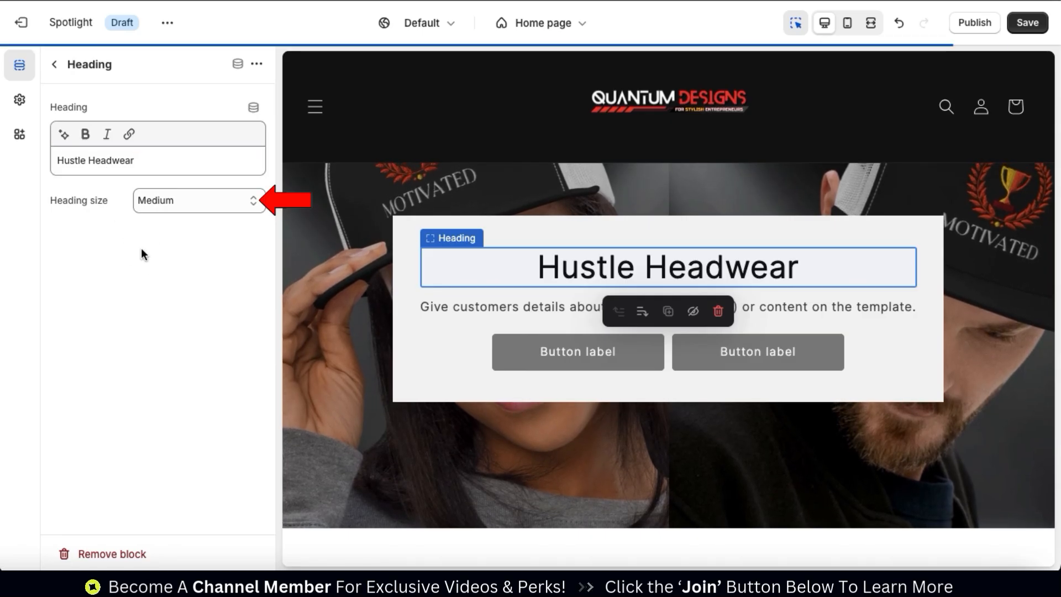
{"action": "left_click", "coordinate": [200, 204]}
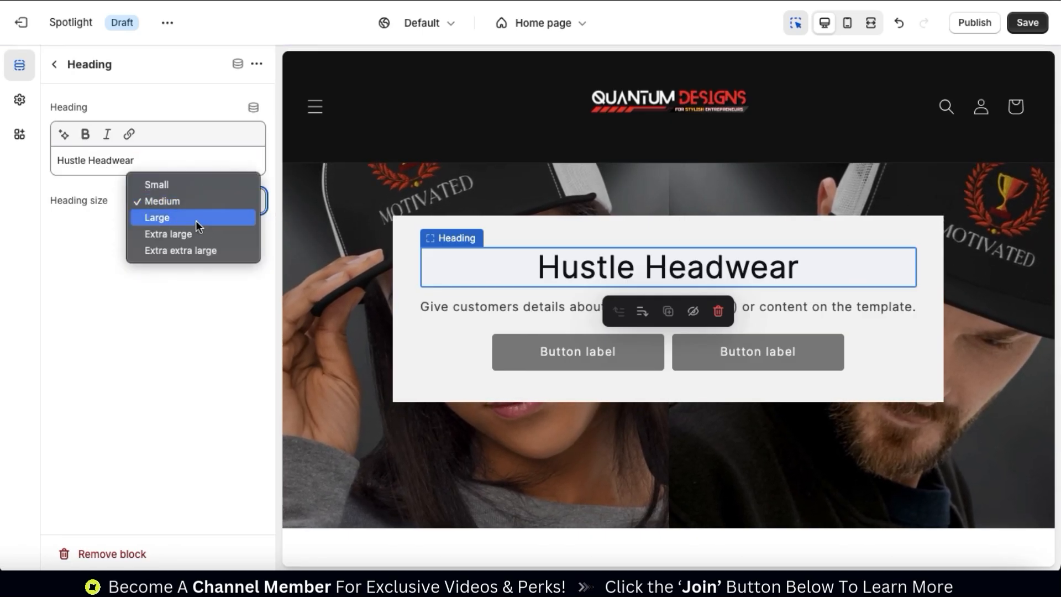
{"action": "left_click", "coordinate": [196, 221]}
{"action": "left_click", "coordinate": [198, 202]}
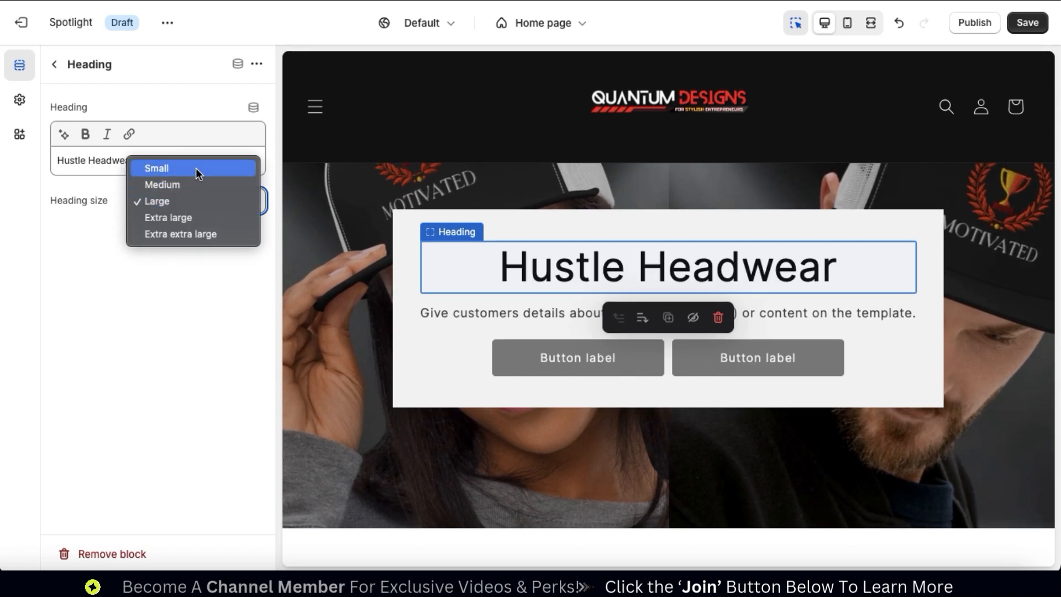
{"action": "left_click", "coordinate": [196, 169]}
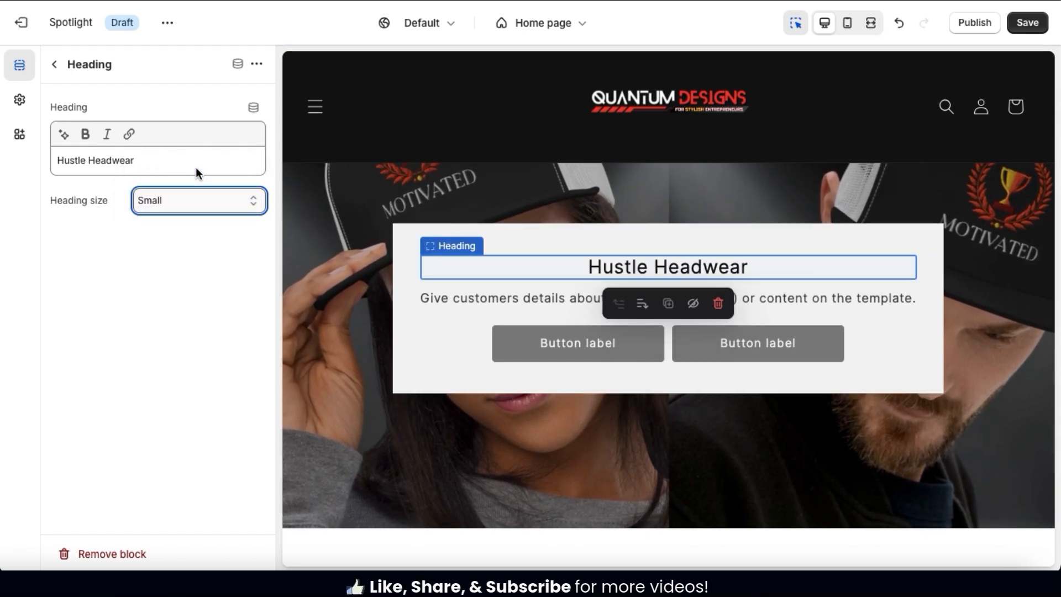
{"action": "left_click", "coordinate": [193, 201]}
{"action": "left_click", "coordinate": [190, 215]}
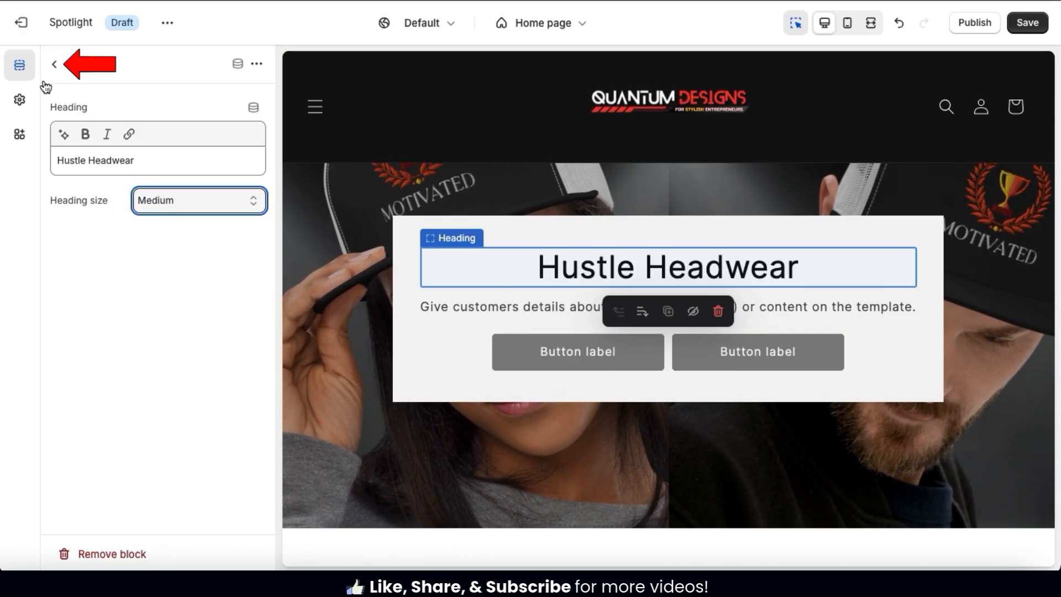
Open the Image banner's text block and clear its placeholder description.
{"action": "left_click", "coordinate": [54, 65]}
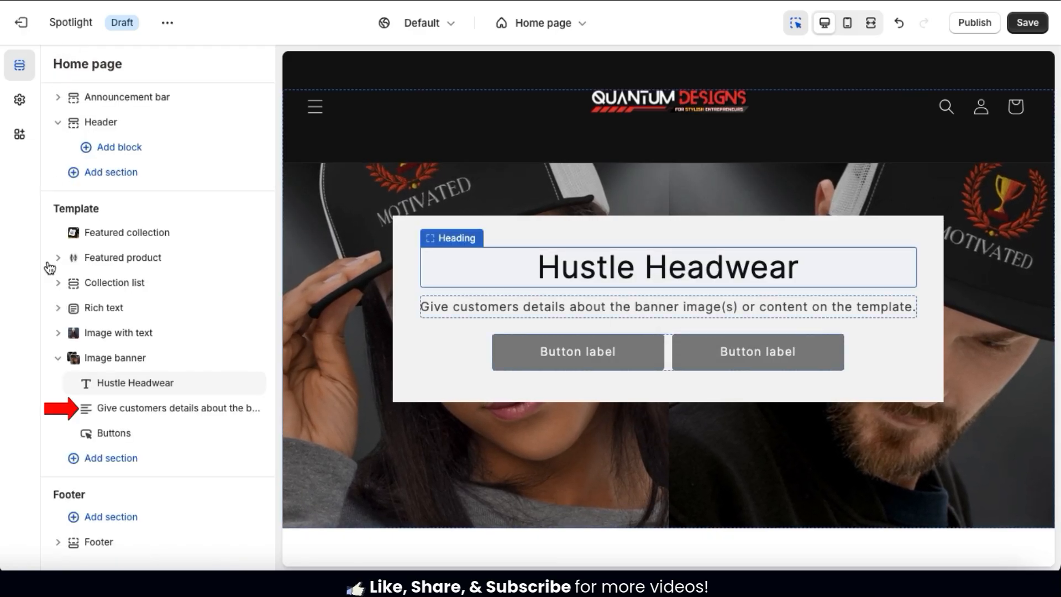
{"action": "left_click", "coordinate": [128, 409]}
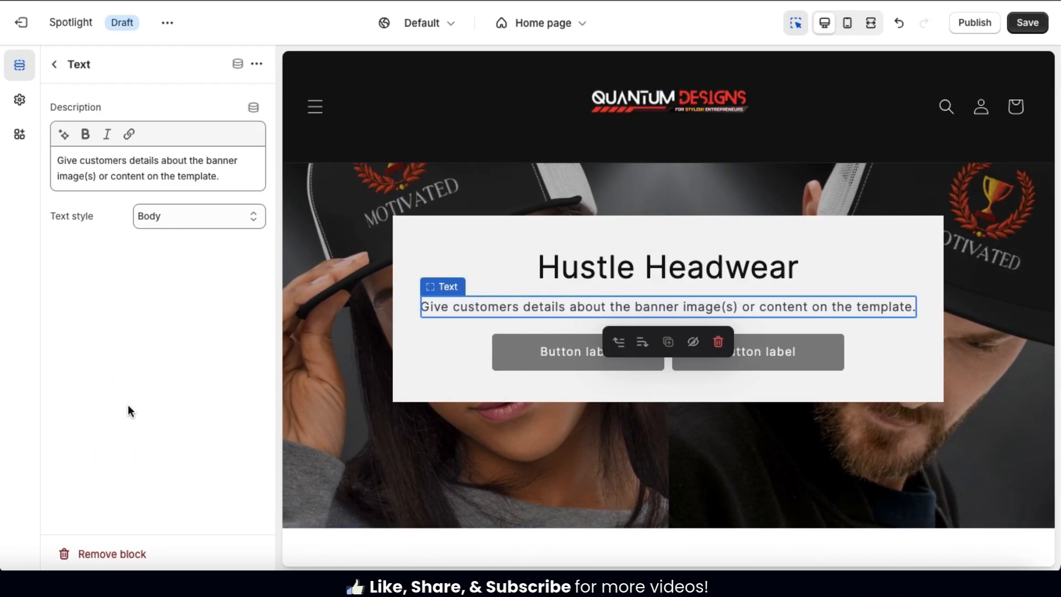
{"action": "left_click_drag", "start_coordinate": [231, 177], "coordinate": [33, 161]}
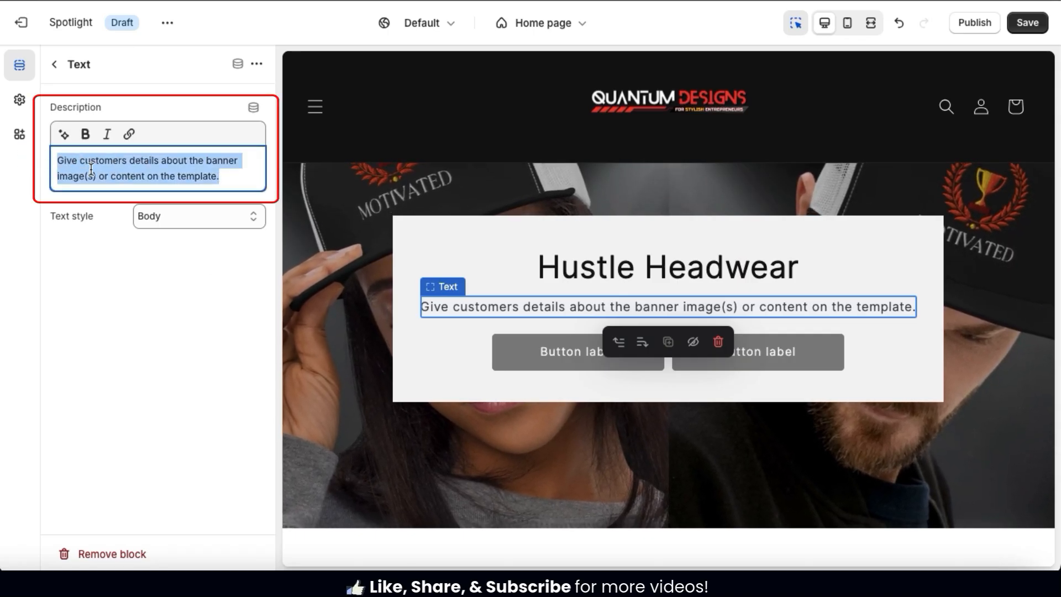
{"action": "key", "text": "BackSpace"}
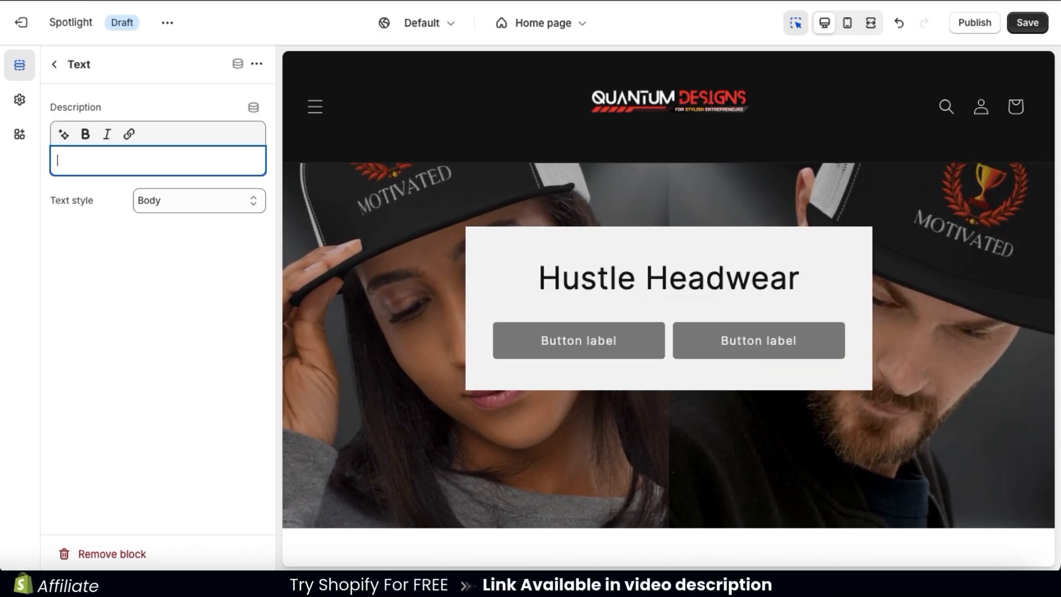
Open the description text generator and enter the prompt "Hats, beanies, and other headwear designed for entrepreneurs.".
{"action": "left_click", "coordinate": [64, 137]}
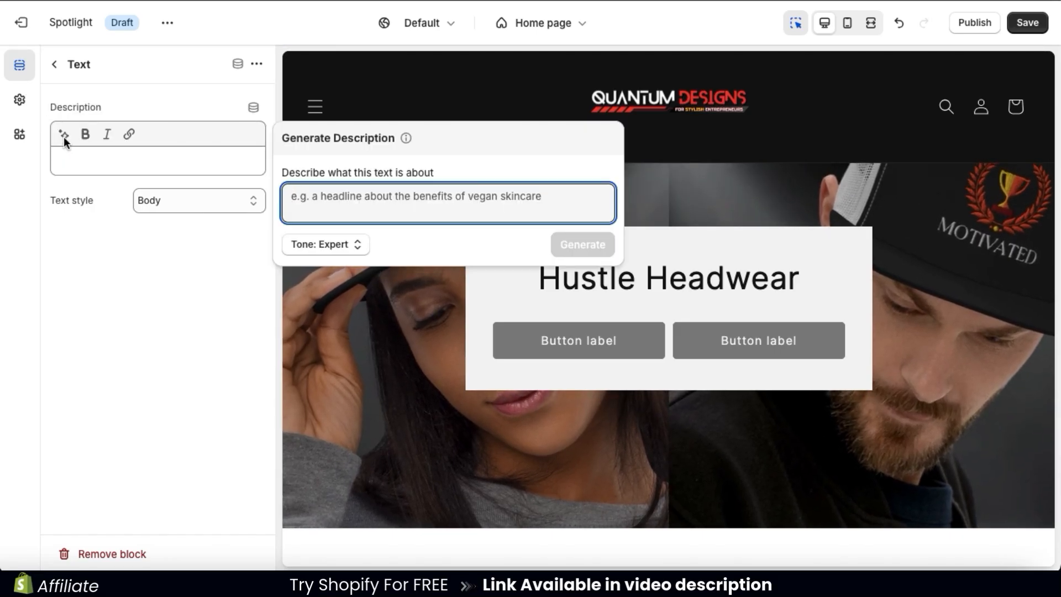
{"action": "type", "text": "Ha"}
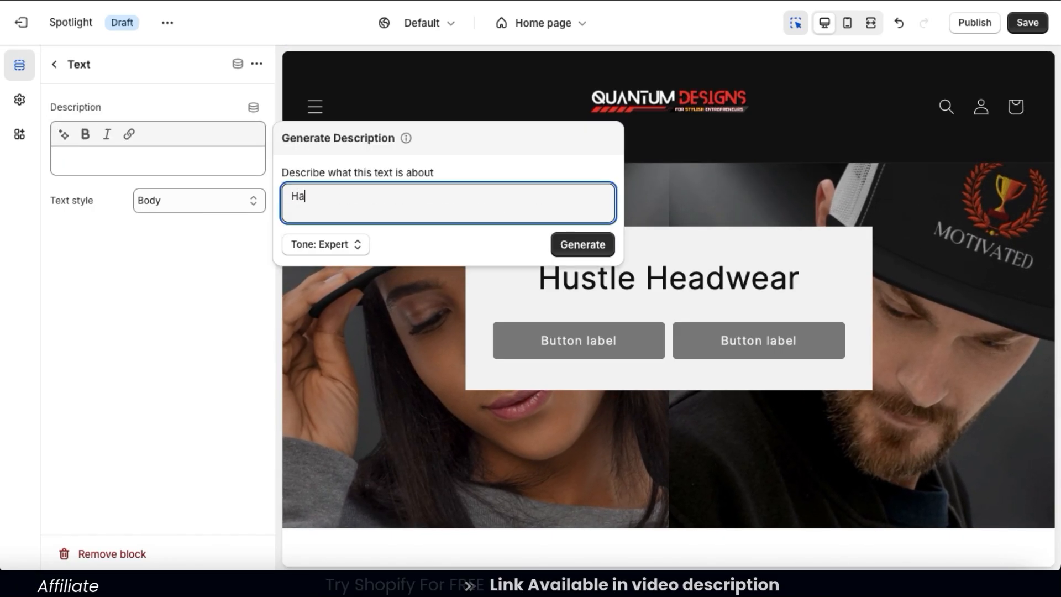
{"action": "type", "text": "ts, bea"}
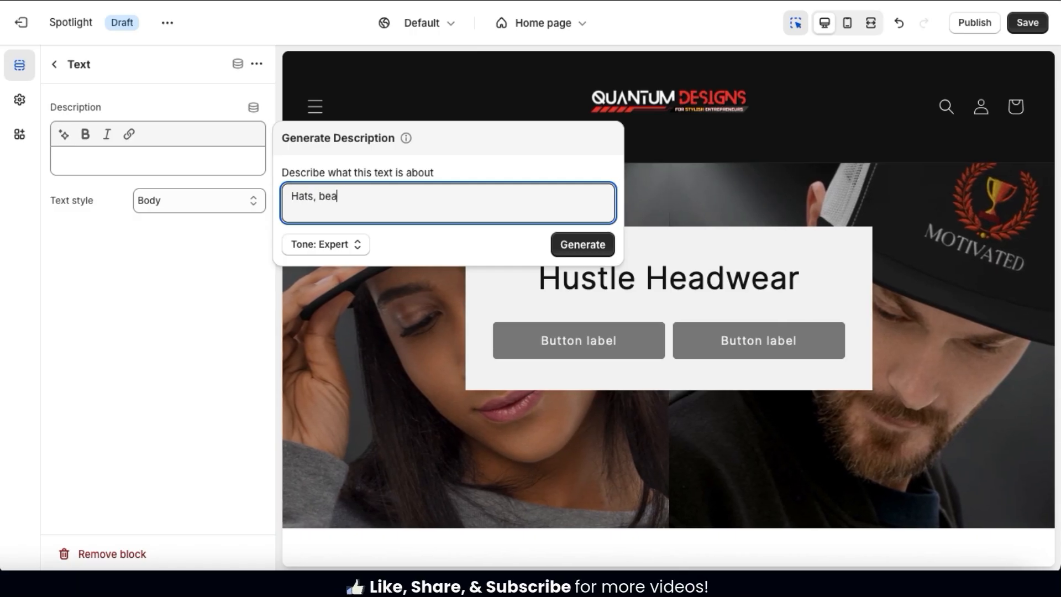
{"action": "type", "text": "nies, and other hea"}
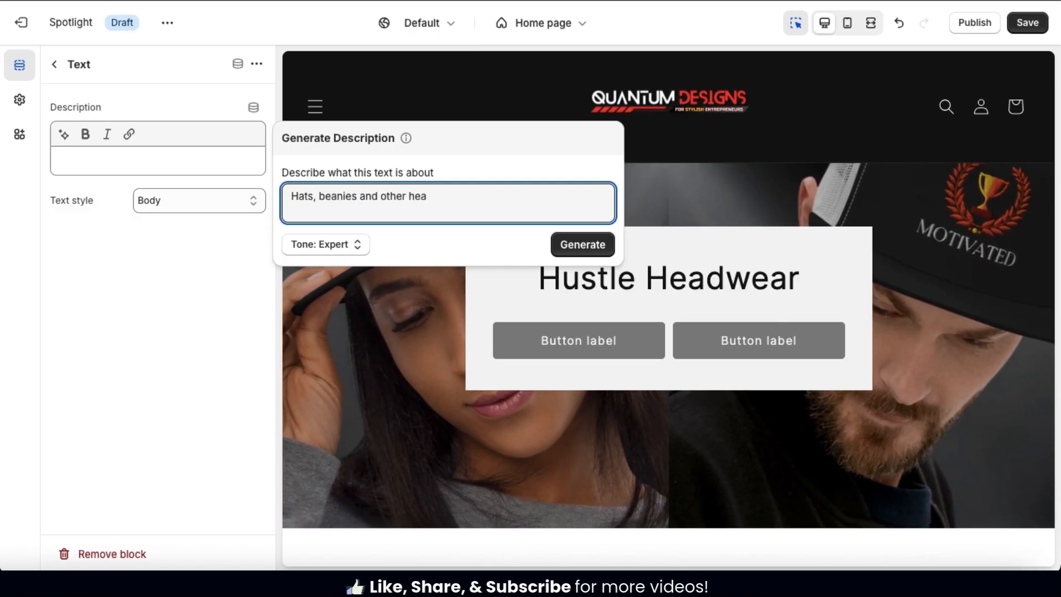
{"action": "type", "text": "dwear designed for ent"}
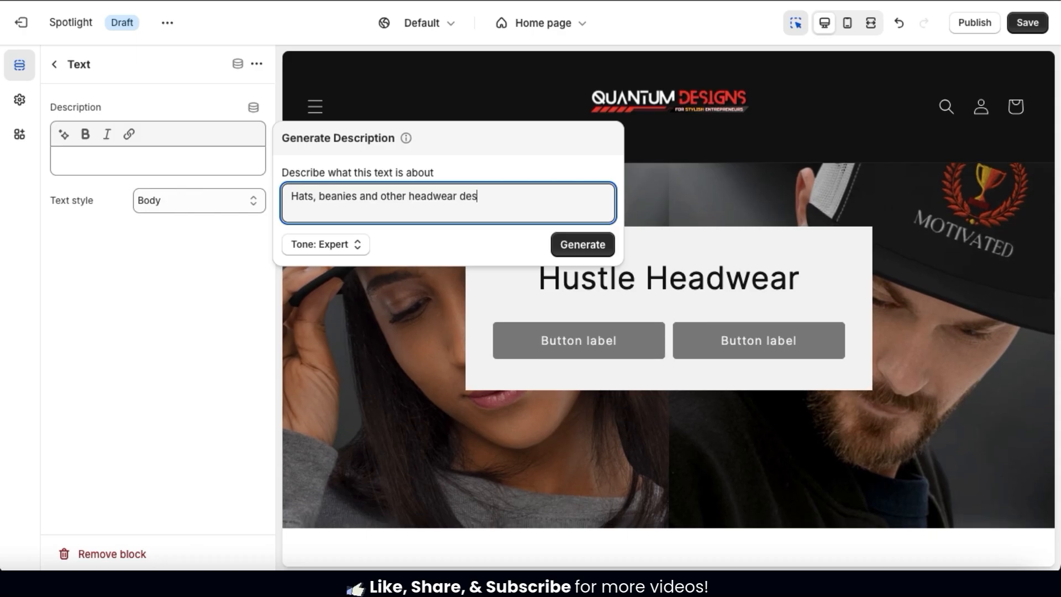
{"action": "type", "text": "repreneurs."}
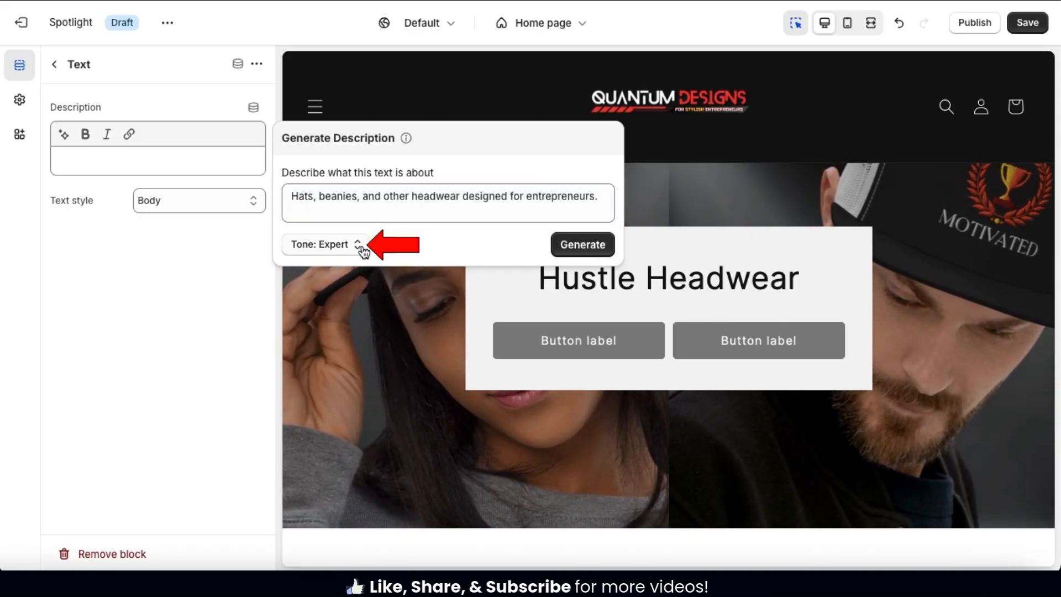
Generate the description in a Daring tone and insert the suggestion starting "Equip yourself with our bold hats and beanies".
{"action": "left_click", "coordinate": [360, 246]}
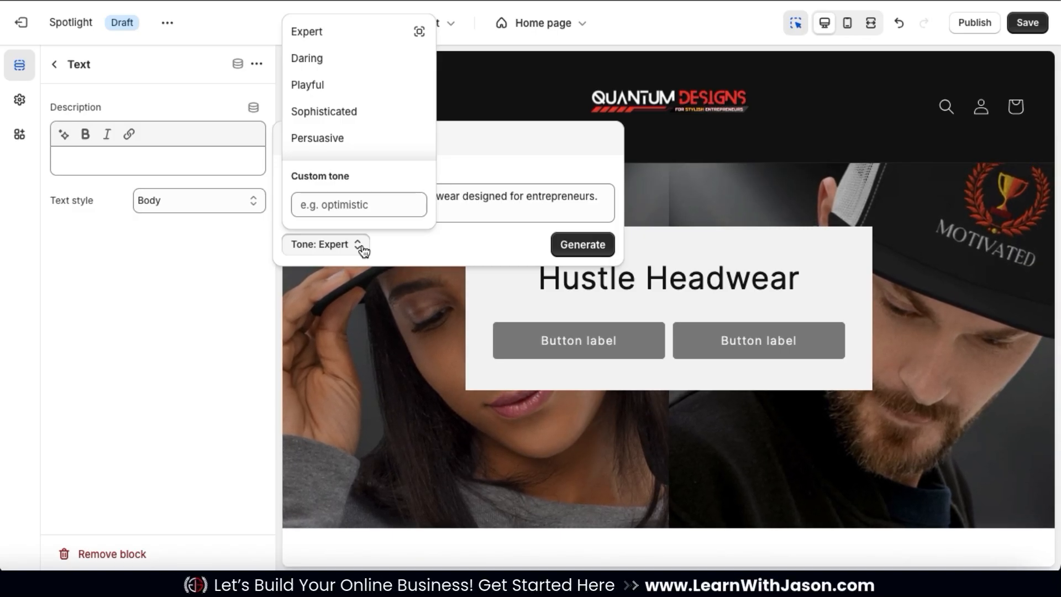
{"action": "left_click", "coordinate": [339, 62]}
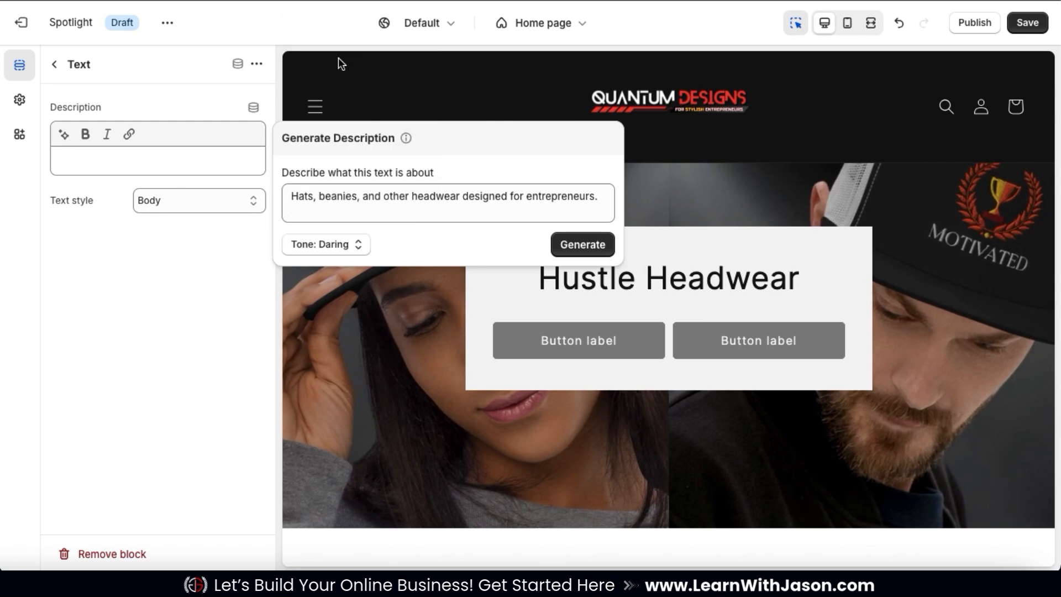
{"action": "left_click", "coordinate": [594, 256]}
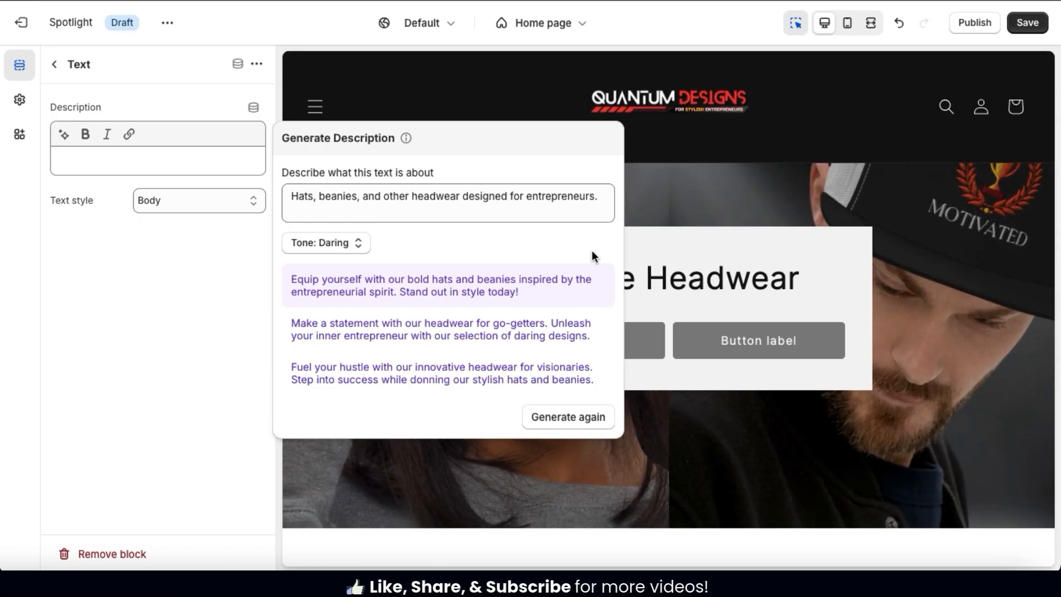
{"action": "left_click", "coordinate": [441, 293]}
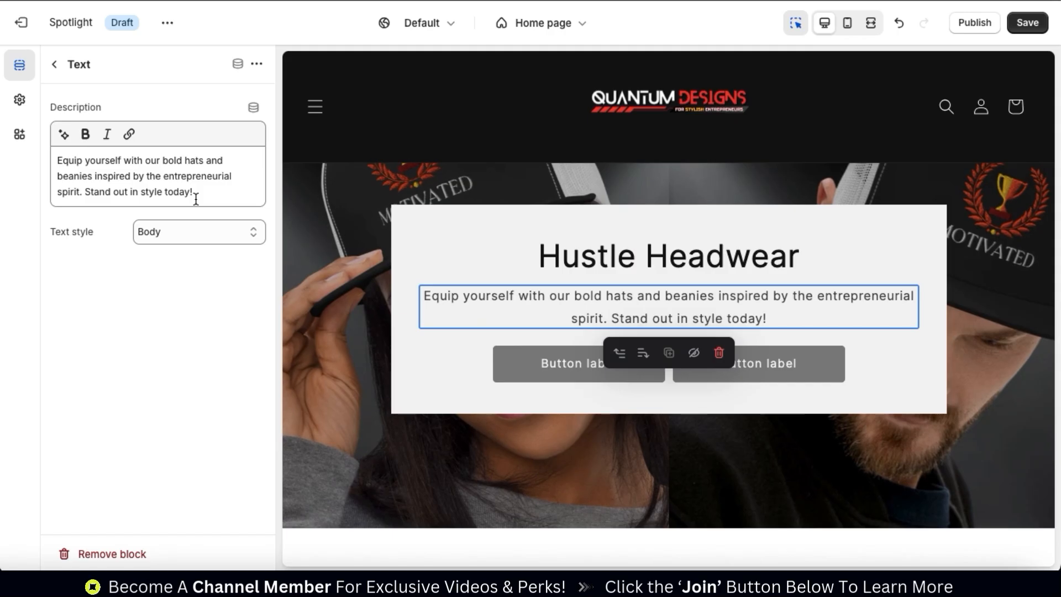
Make the words "hats" and "beanies" bold in the text block's description.
{"action": "double_click", "coordinate": [193, 159]}
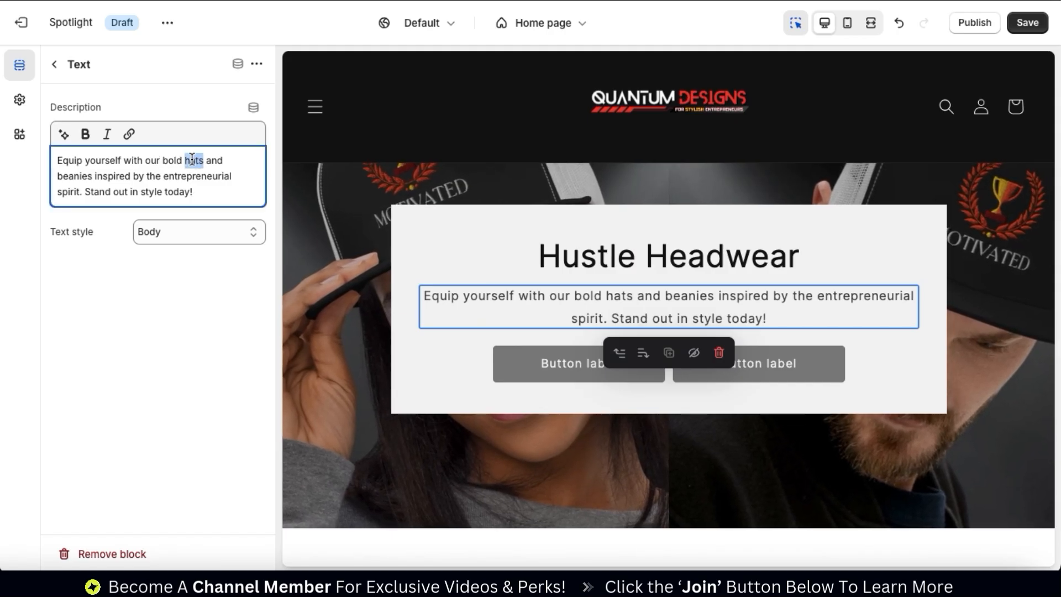
{"action": "left_click", "coordinate": [86, 133]}
{"action": "double_click", "coordinate": [75, 176]}
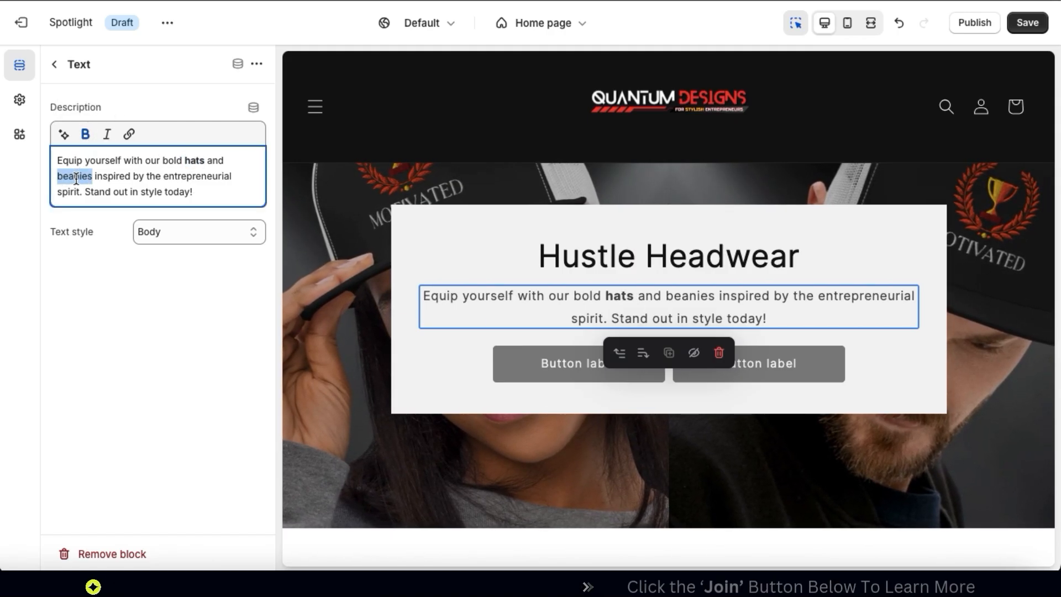
{"action": "left_click", "coordinate": [86, 134]}
{"action": "left_click", "coordinate": [226, 193]}
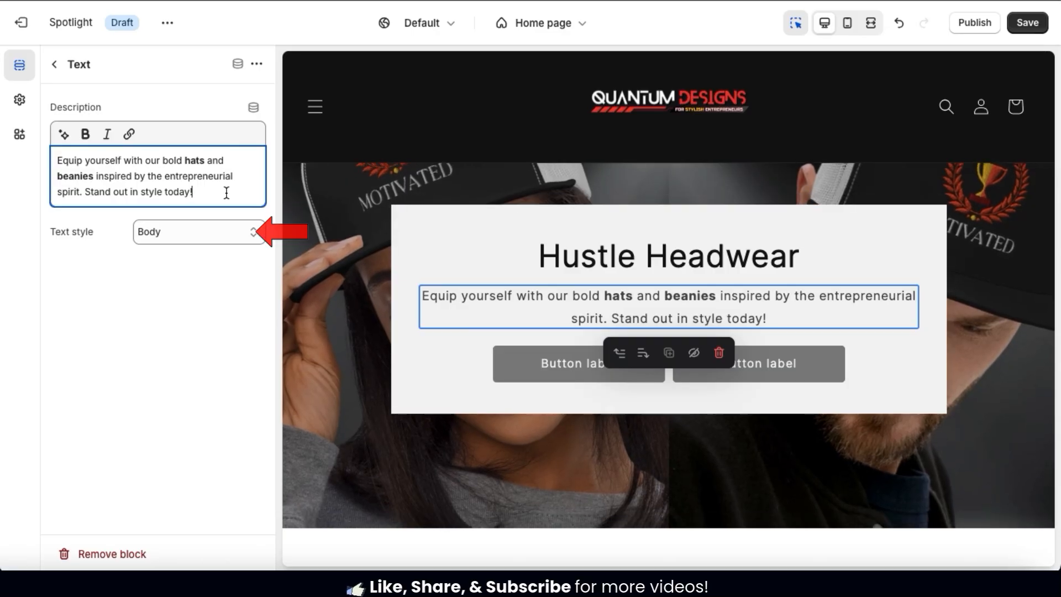
Try the Subtitle text style on the banner's description and switch it back to Body.
{"action": "left_click", "coordinate": [257, 230]}
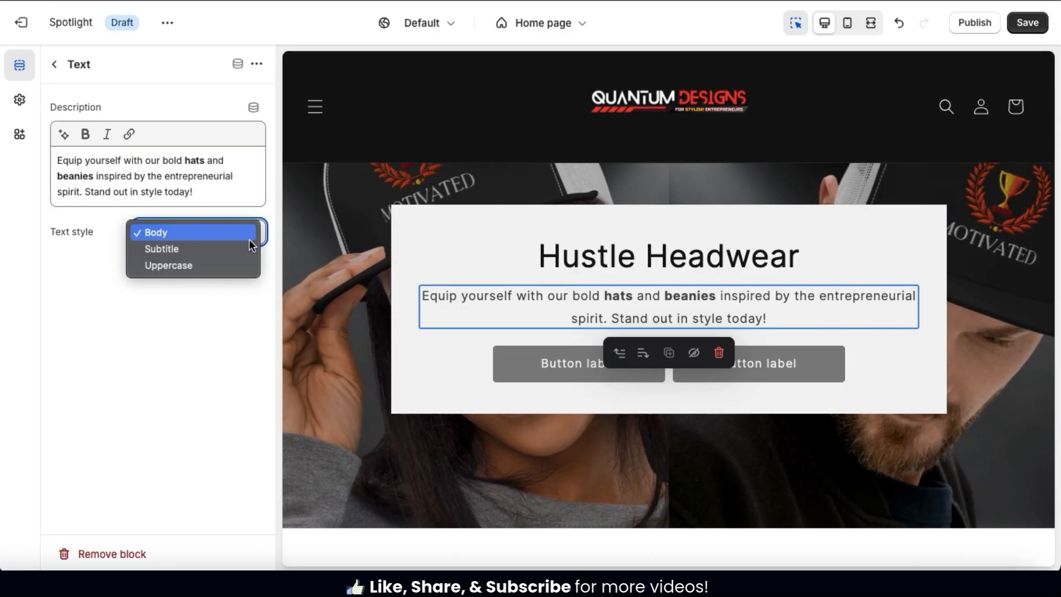
{"action": "left_click", "coordinate": [245, 247]}
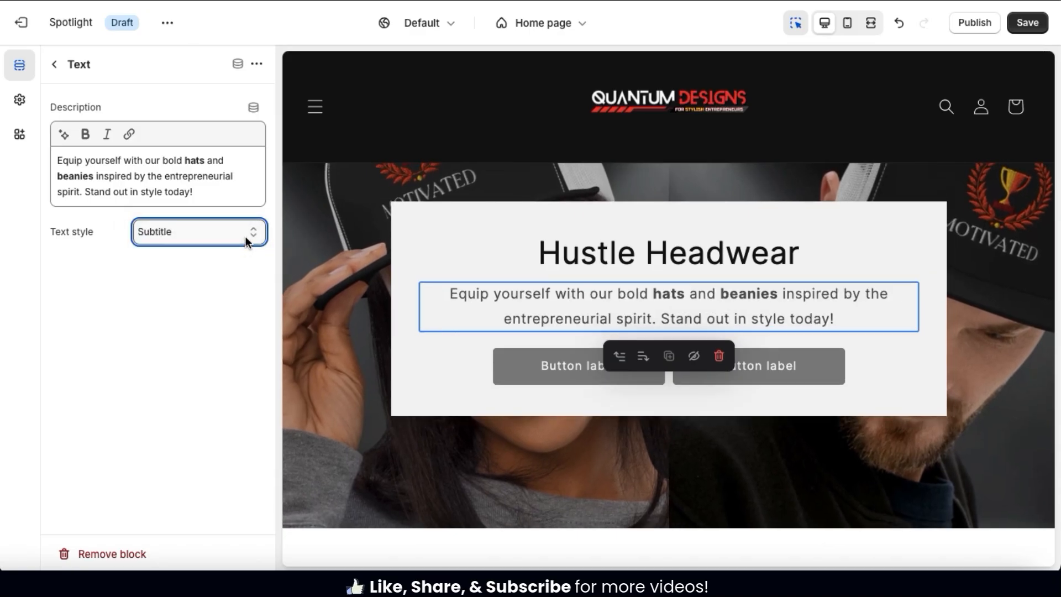
{"action": "left_click", "coordinate": [251, 232]}
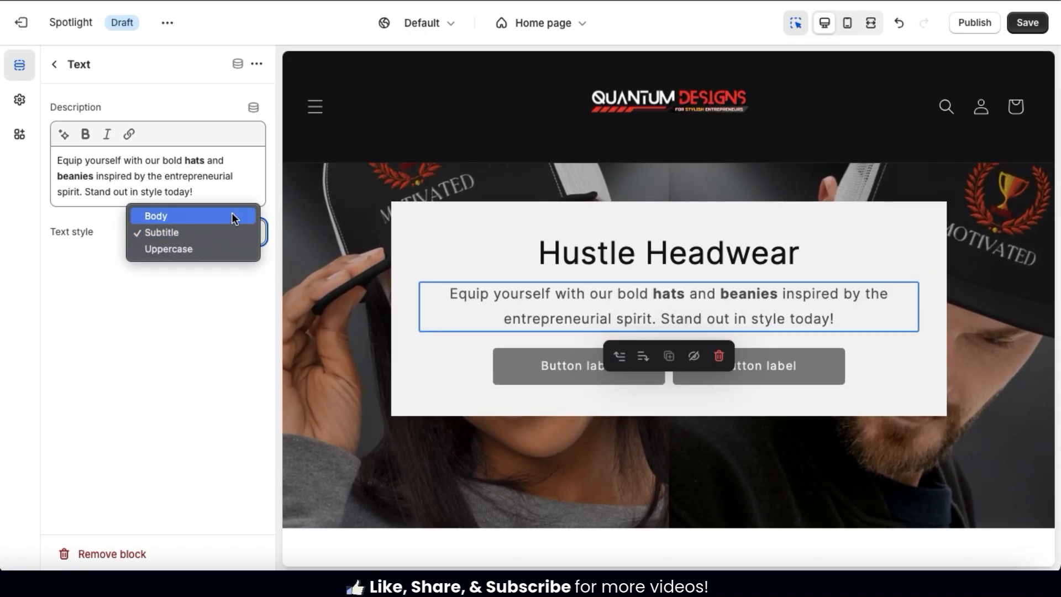
{"action": "left_click", "coordinate": [231, 216]}
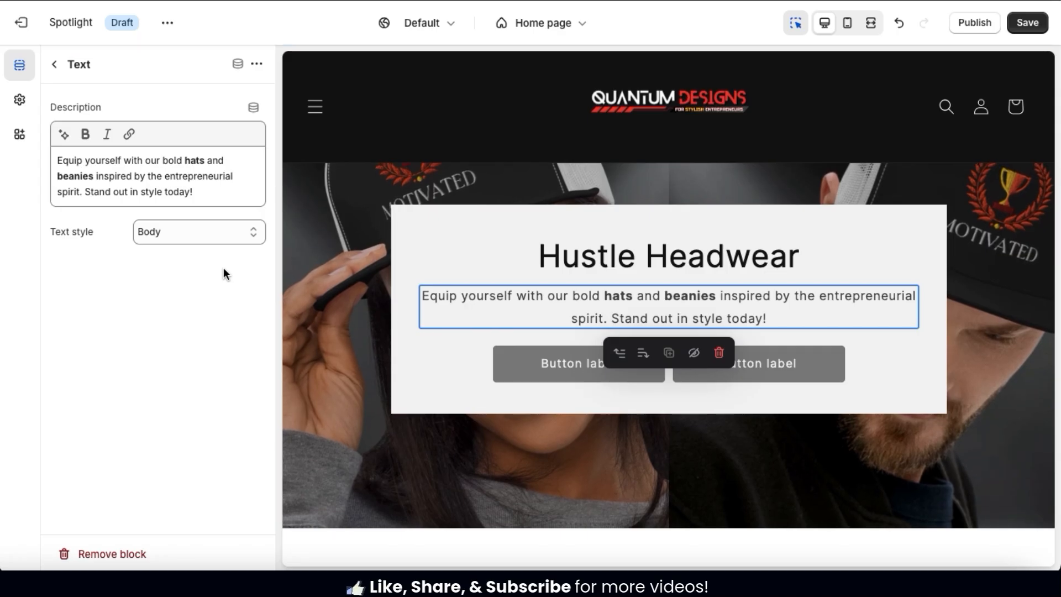
Open the Image banner's Buttons block and change the first button label to "Trucker Cap".
{"action": "left_click", "coordinate": [56, 66]}
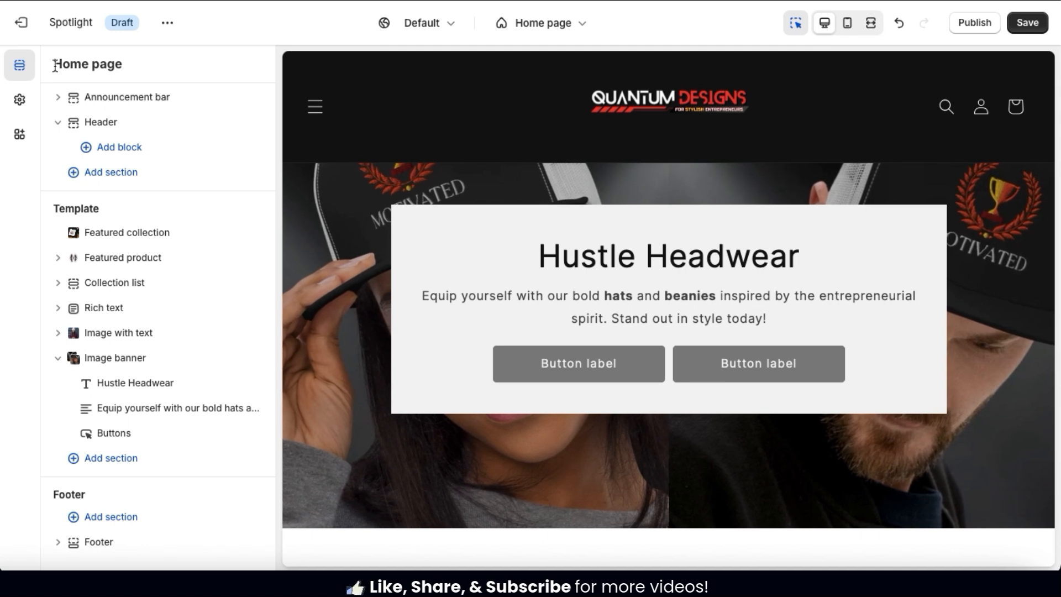
{"action": "left_click", "coordinate": [105, 435]}
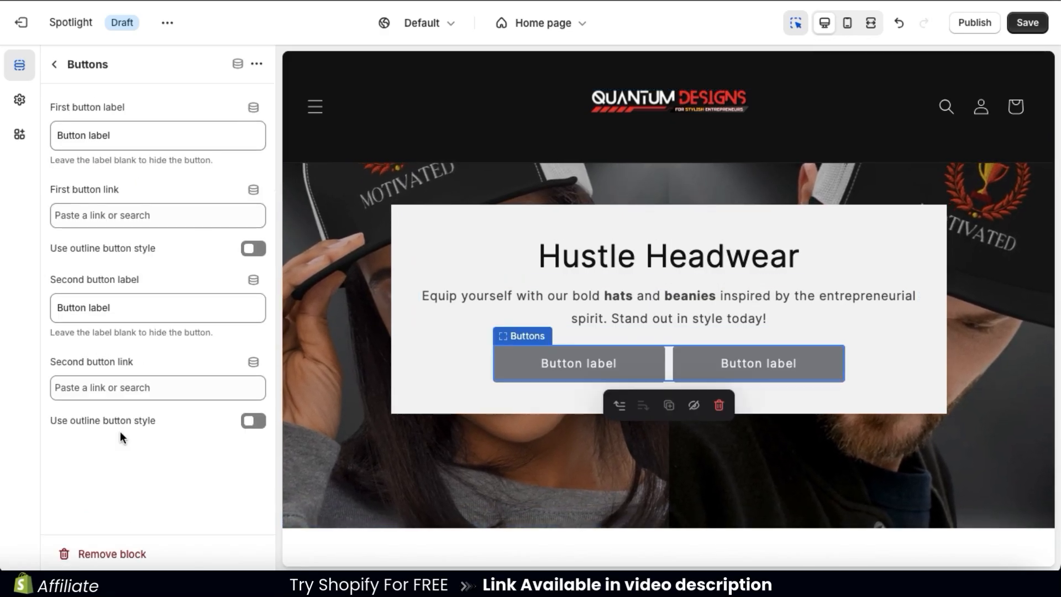
{"action": "left_click", "coordinate": [144, 139]}
{"action": "key", "text": "ctrl+a"}
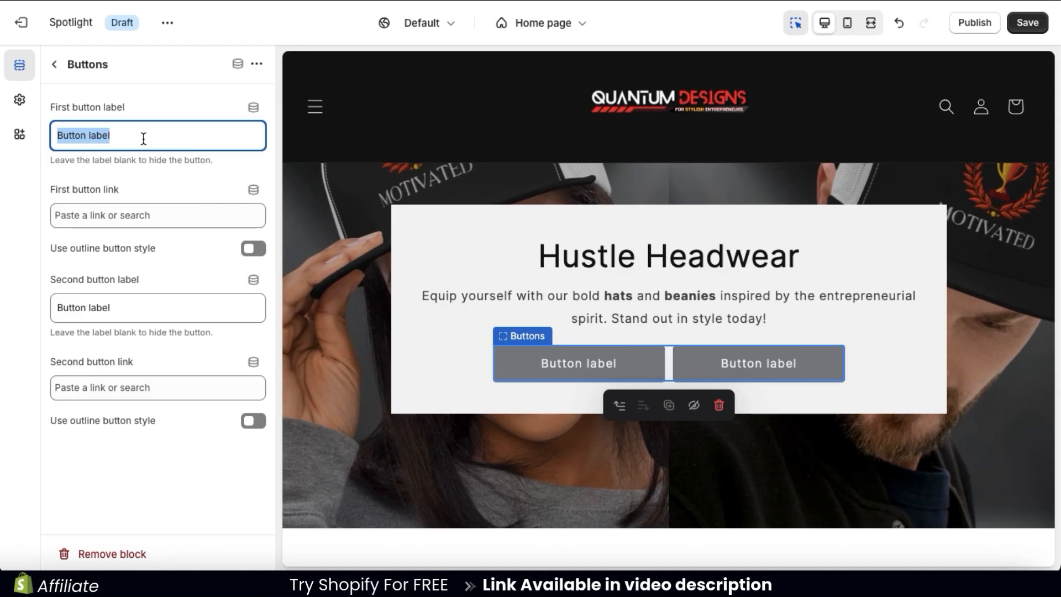
{"action": "key", "text": "BackSpace"}
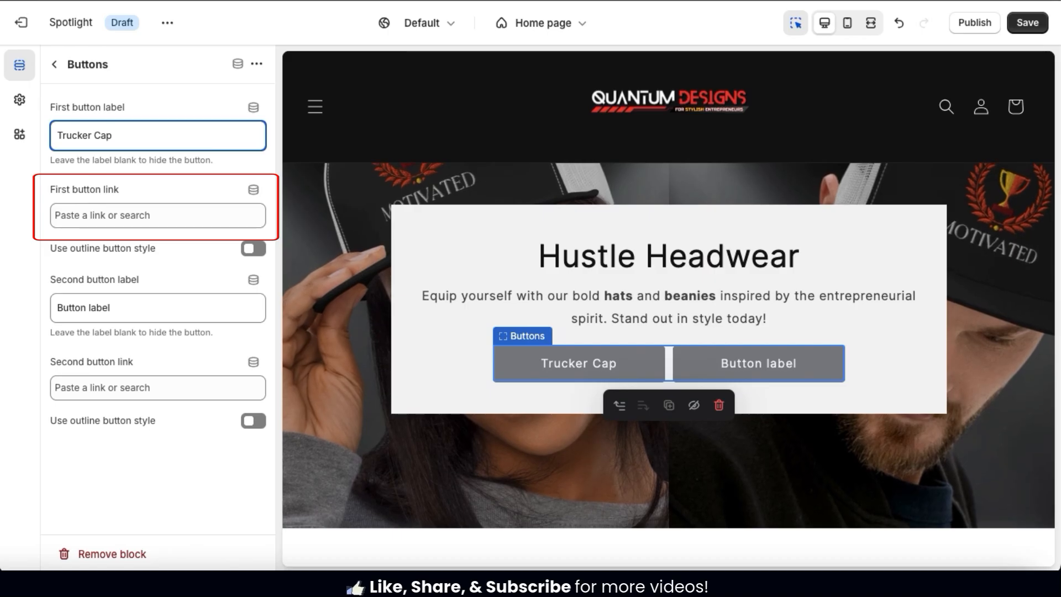
Link the first banner button to the product "Motivated Entrepreneur - Trucker Cap".
{"action": "left_click", "coordinate": [135, 209]}
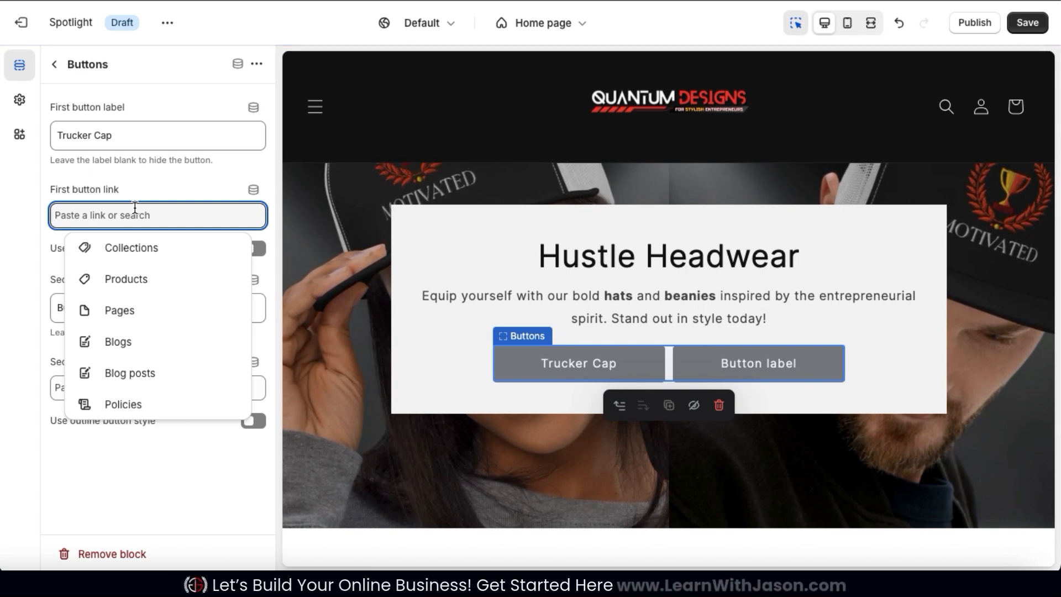
{"action": "left_click", "coordinate": [146, 277]}
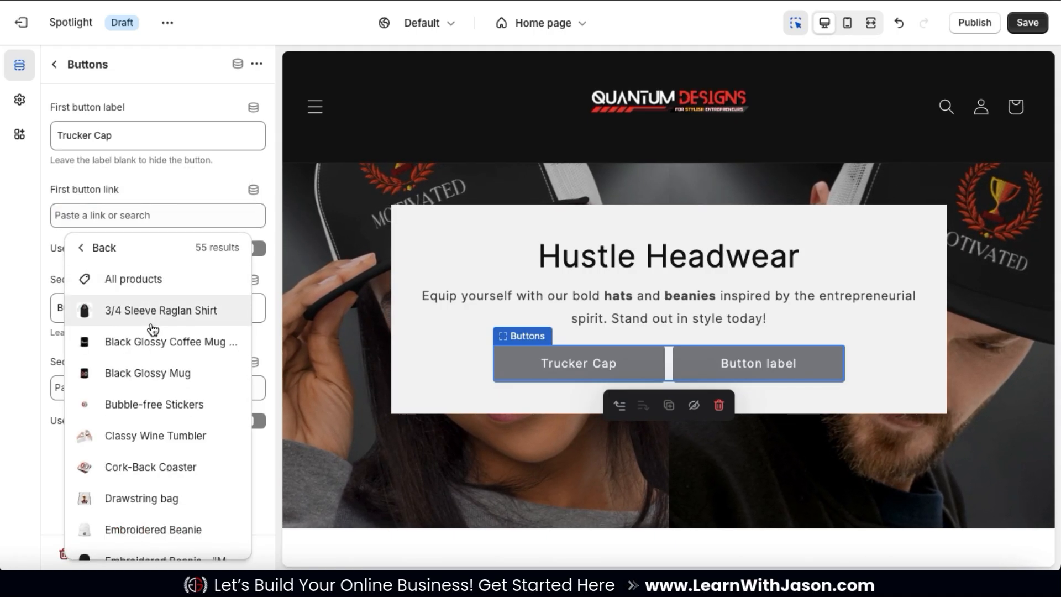
{"action": "scroll", "coordinate": [153, 326], "scroll_direction": "down", "scroll_amount": 5}
{"action": "scroll", "coordinate": [153, 330], "scroll_direction": "down", "scroll_amount": 6}
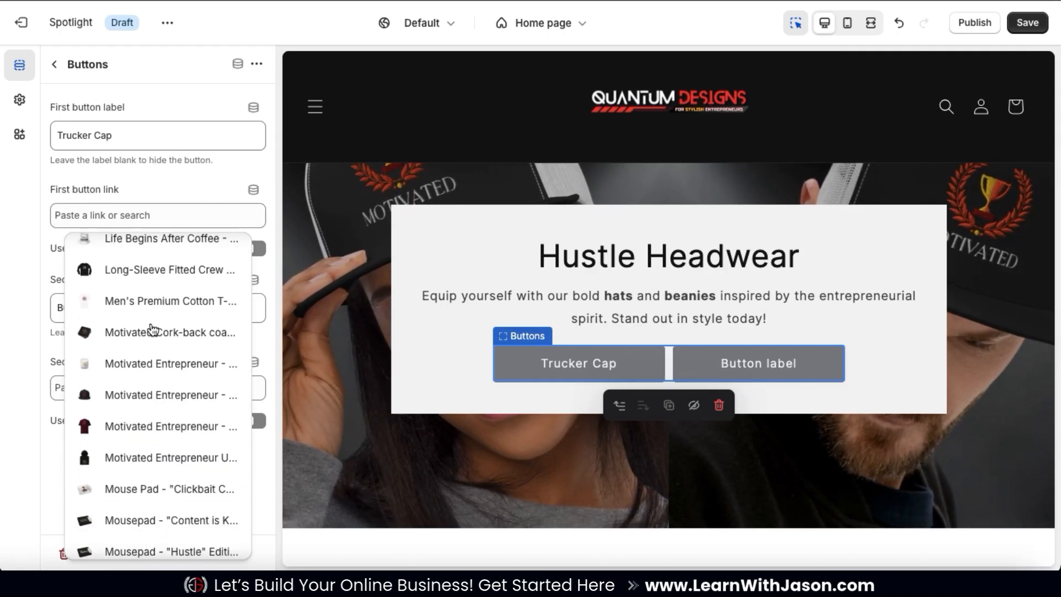
{"action": "left_click", "coordinate": [159, 396]}
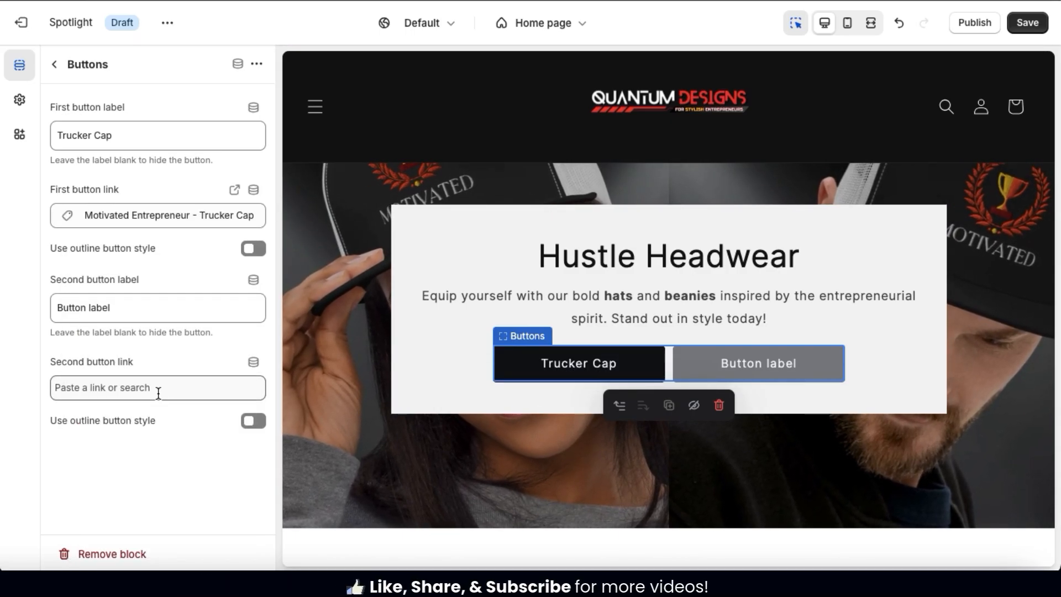
Change the banner's second button label to "All Headwear".
{"action": "triple_click", "coordinate": [147, 308]}
{"action": "type", "text": "All "}
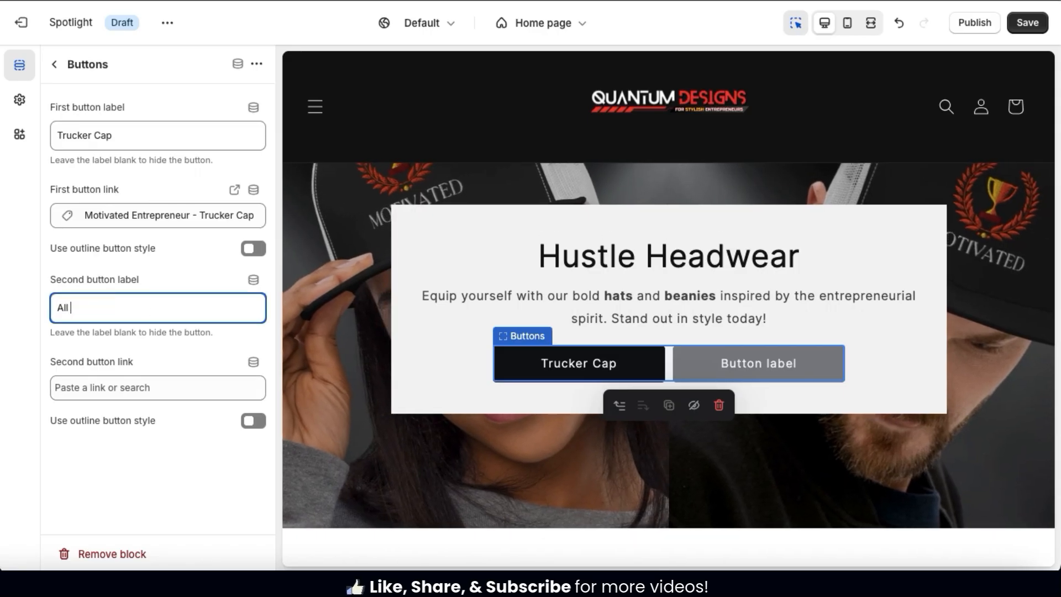
{"action": "type", "text": "Headwear"}
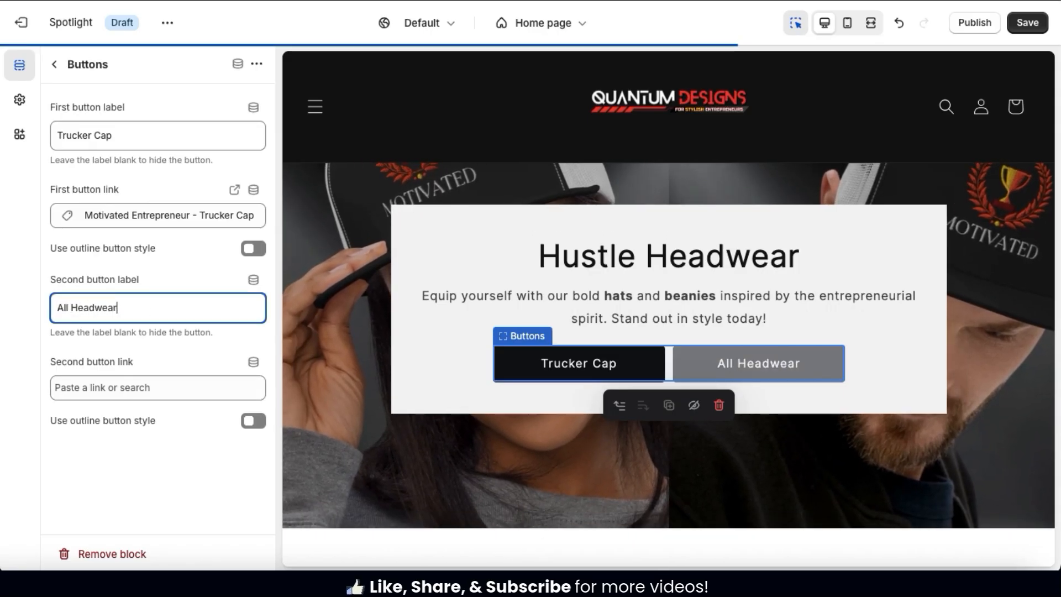
Link the second banner button to the "Hats, Beanies & Visors" collection and give it the outline button style.
{"action": "left_click", "coordinate": [168, 388]}
{"action": "left_click", "coordinate": [161, 203]}
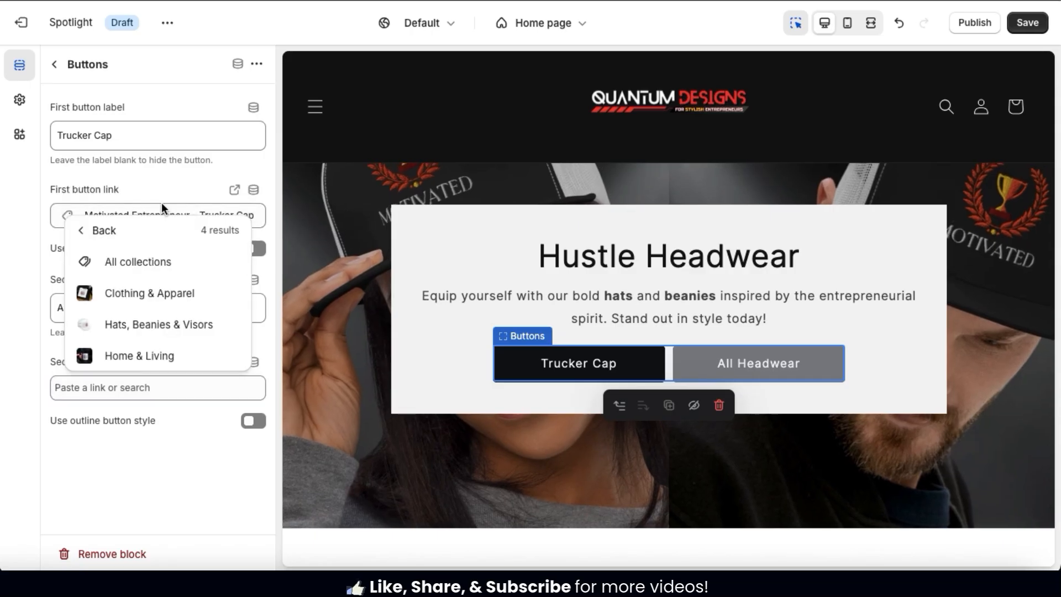
{"action": "left_click", "coordinate": [142, 325]}
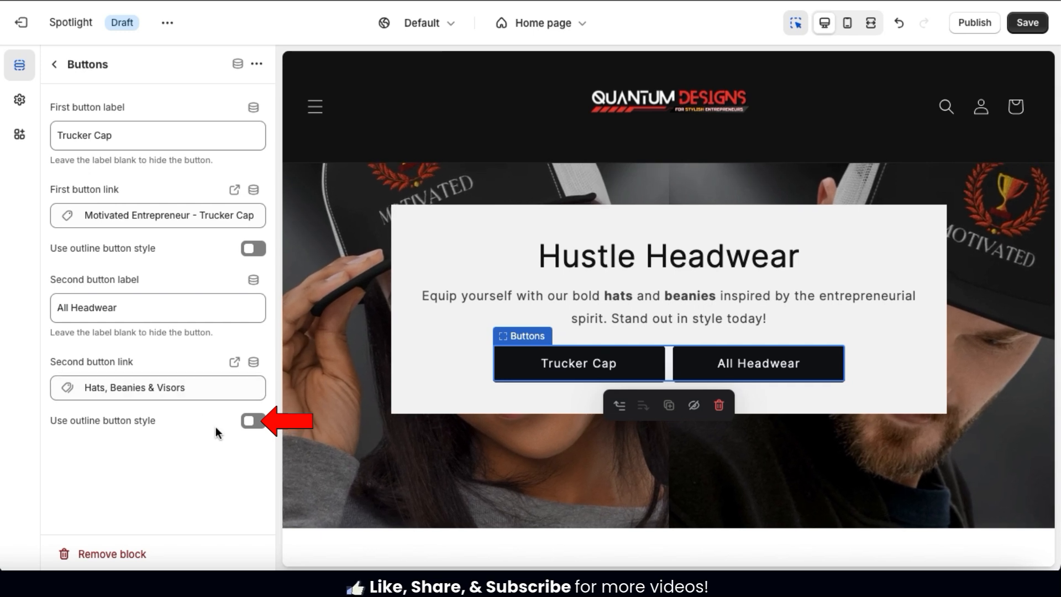
{"action": "left_click", "coordinate": [252, 430]}
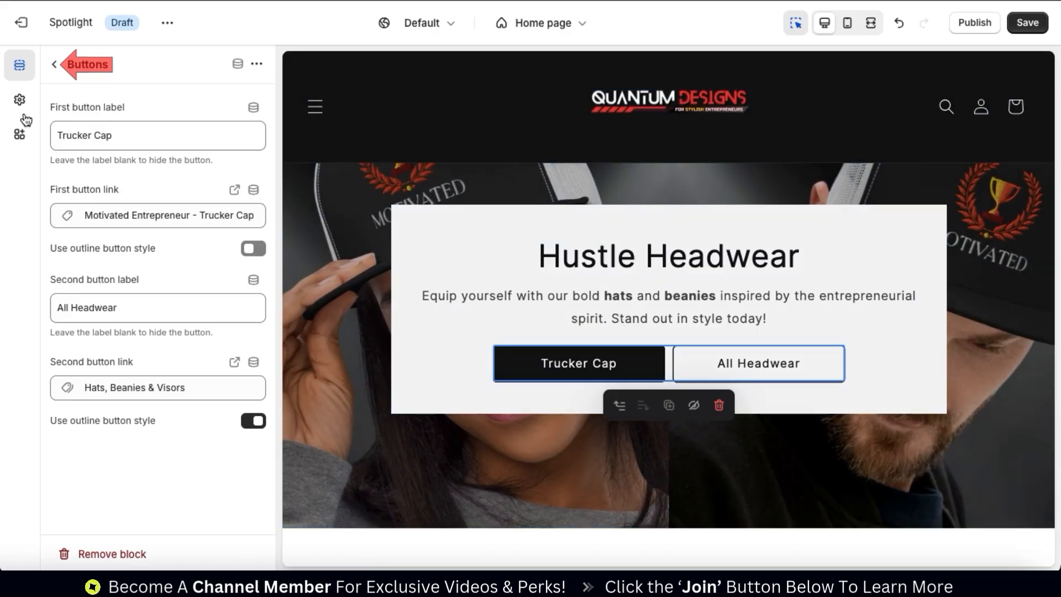
{"action": "left_click", "coordinate": [55, 65]}
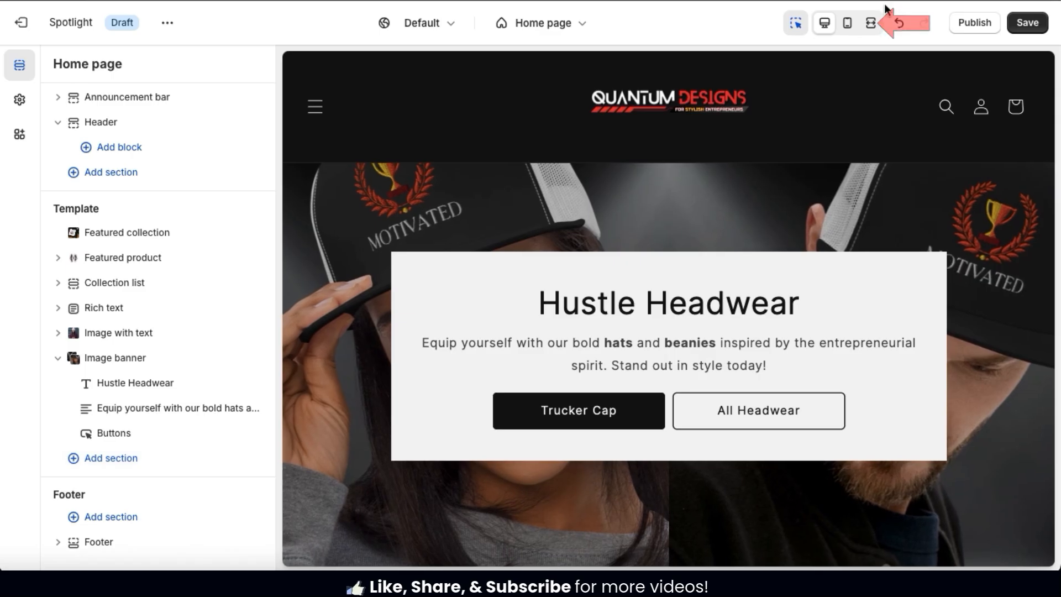
Preview the Image banner in fullscreen and mobile views, checking its images, text and buttons, and return to desktop view.
{"action": "left_click", "coordinate": [871, 23]}
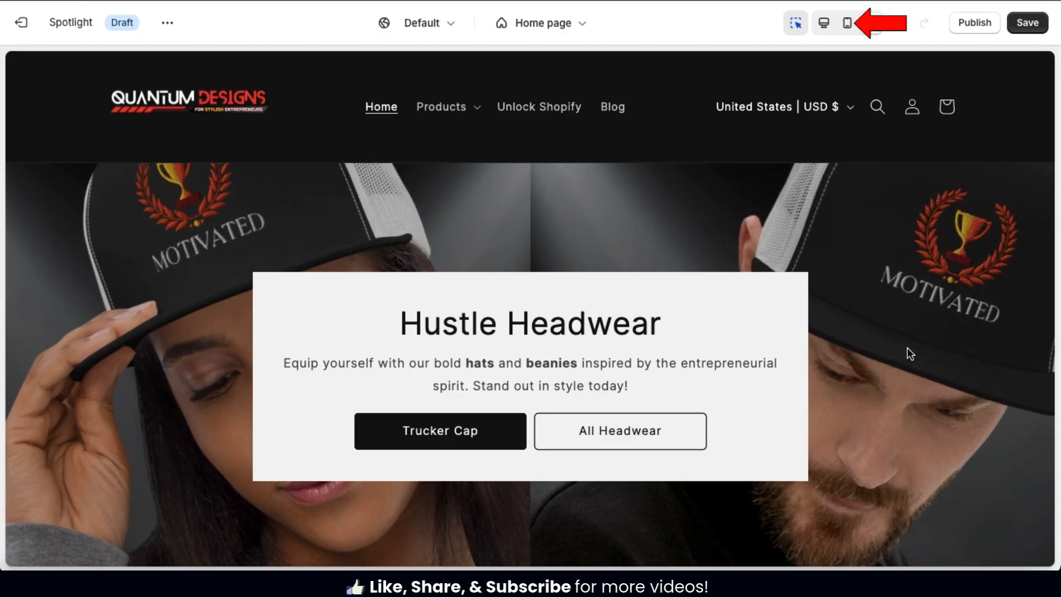
{"action": "left_click", "coordinate": [849, 25]}
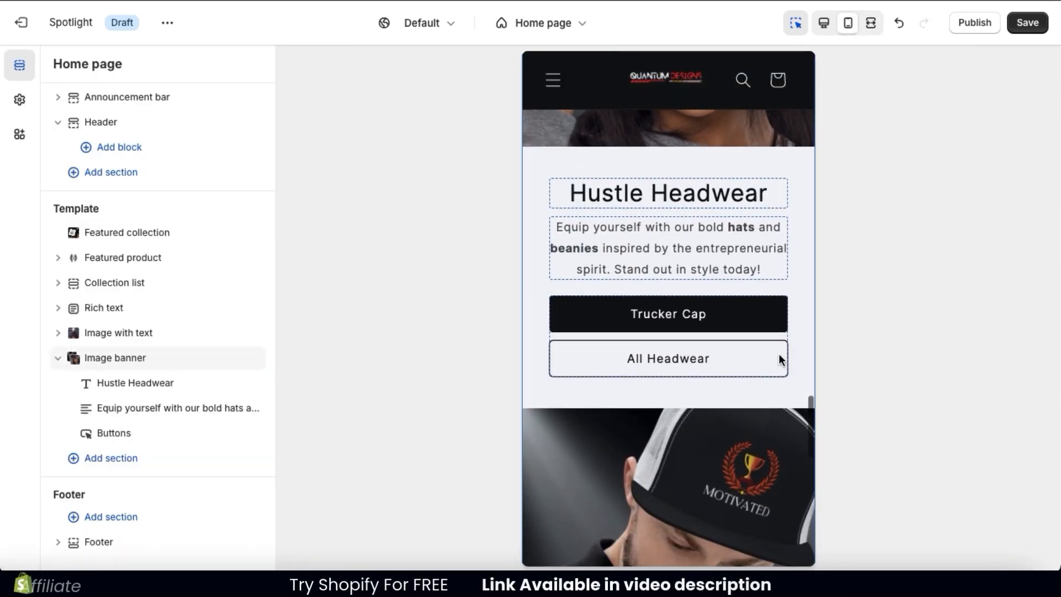
{"action": "scroll", "coordinate": [779, 358], "scroll_direction": "down", "scroll_amount": 3}
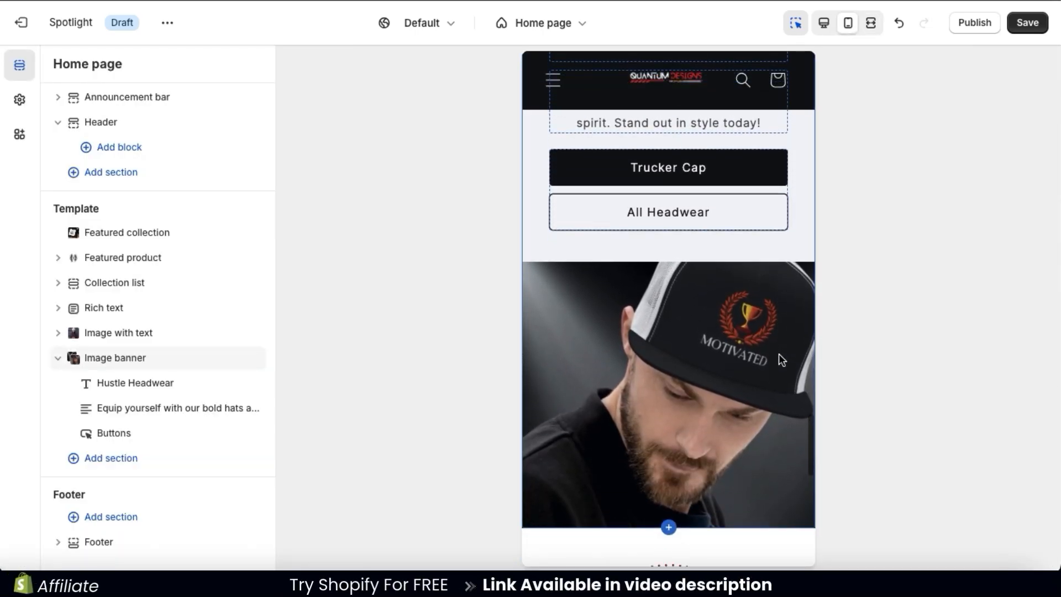
{"action": "scroll", "coordinate": [778, 354], "scroll_direction": "up", "scroll_amount": 1}
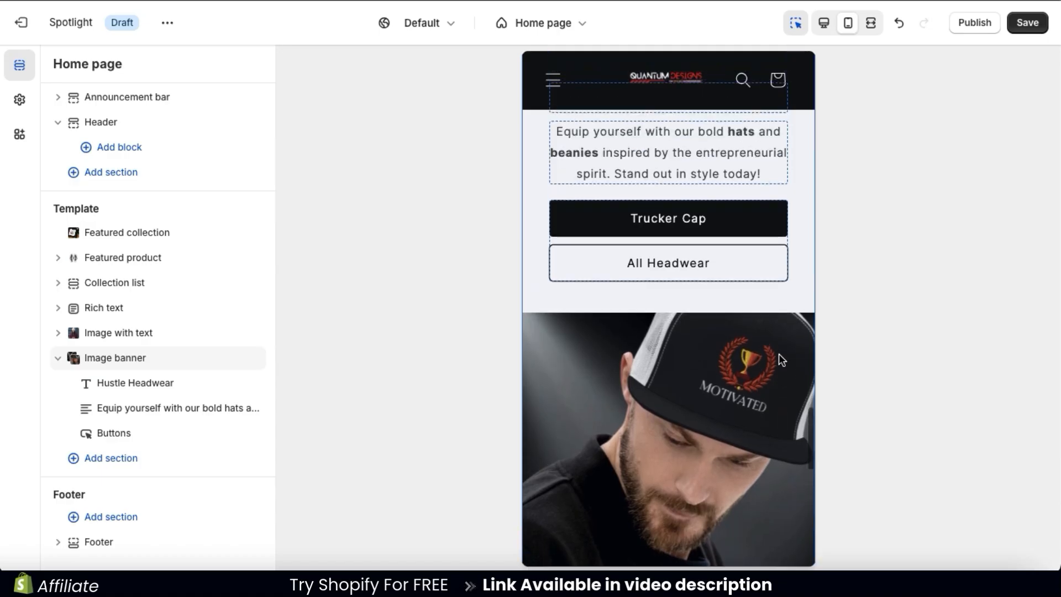
{"action": "scroll", "coordinate": [779, 355], "scroll_direction": "up", "scroll_amount": 5}
{"action": "scroll", "coordinate": [779, 354], "scroll_direction": "up", "scroll_amount": 1}
{"action": "scroll", "coordinate": [778, 354], "scroll_direction": "down", "scroll_amount": 1}
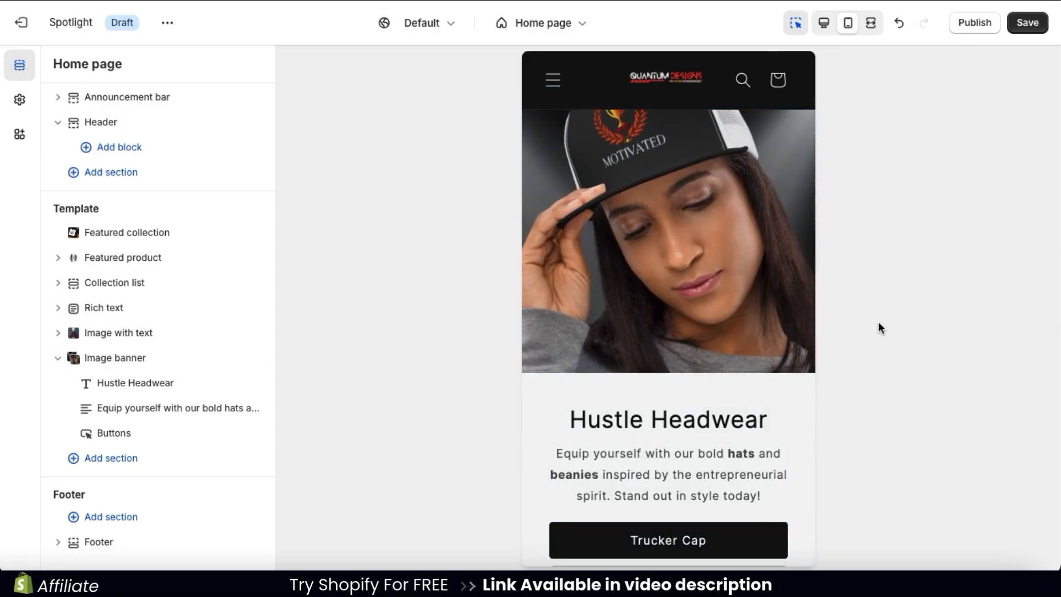
{"action": "left_click", "coordinate": [827, 23]}
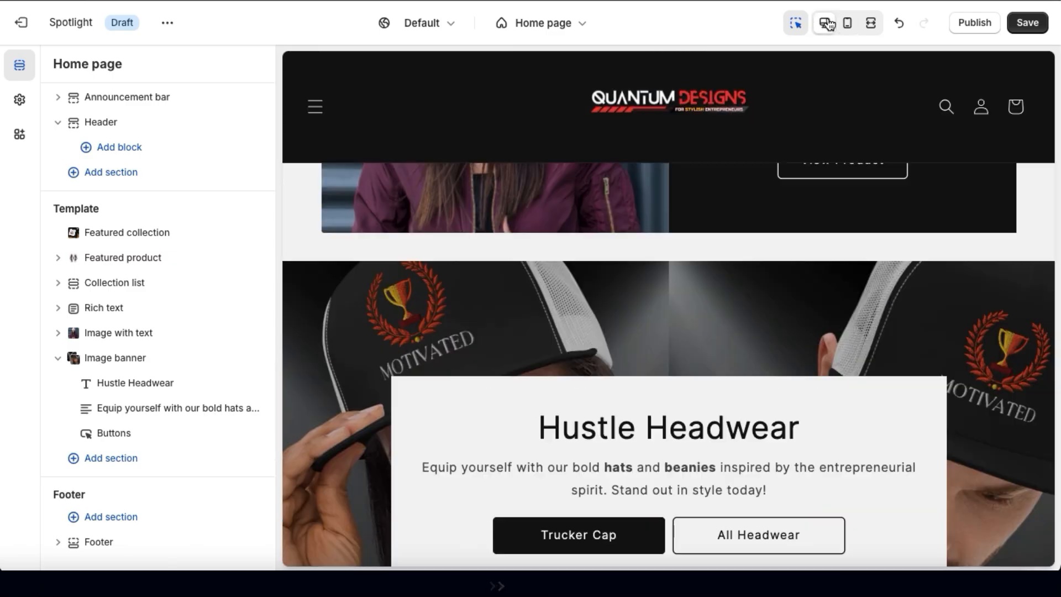
Save the home page changes and add a Slideshow section below the image banner.
{"action": "scroll", "coordinate": [884, 333], "scroll_direction": "down", "scroll_amount": 2}
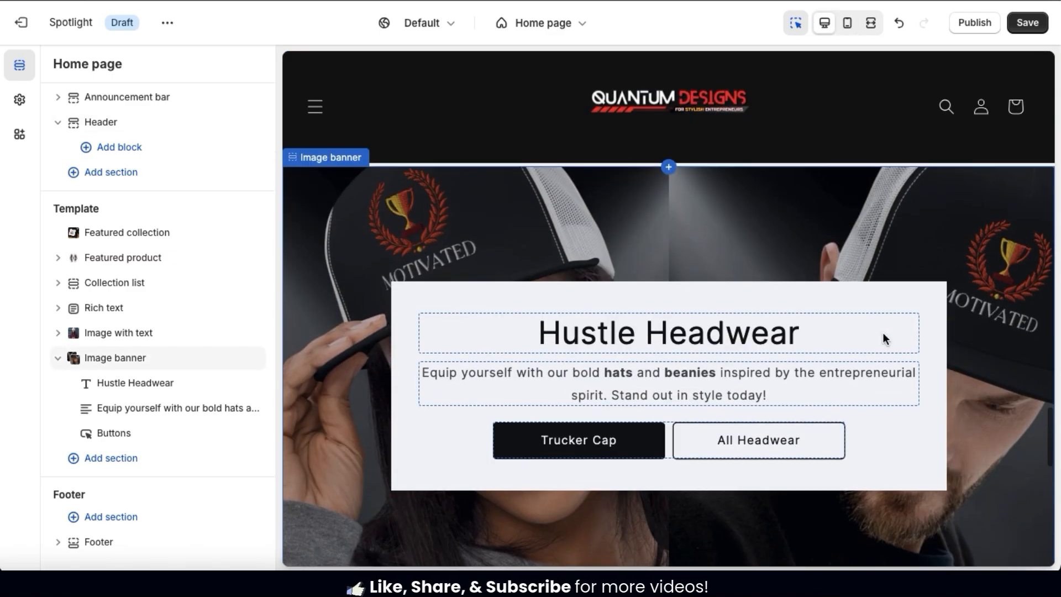
{"action": "left_click", "coordinate": [1033, 31]}
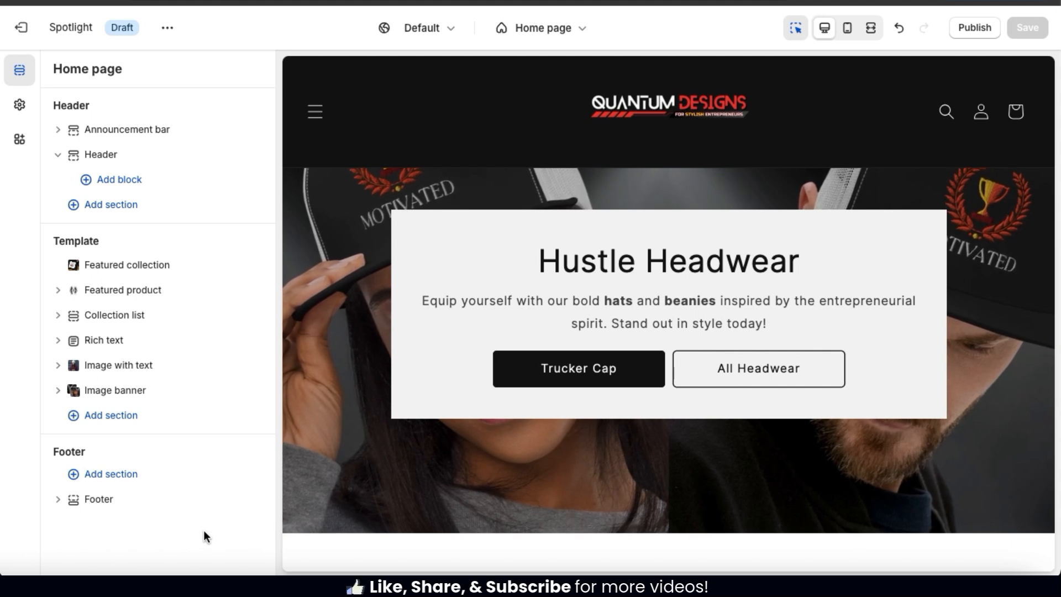
{"action": "left_click", "coordinate": [107, 418]}
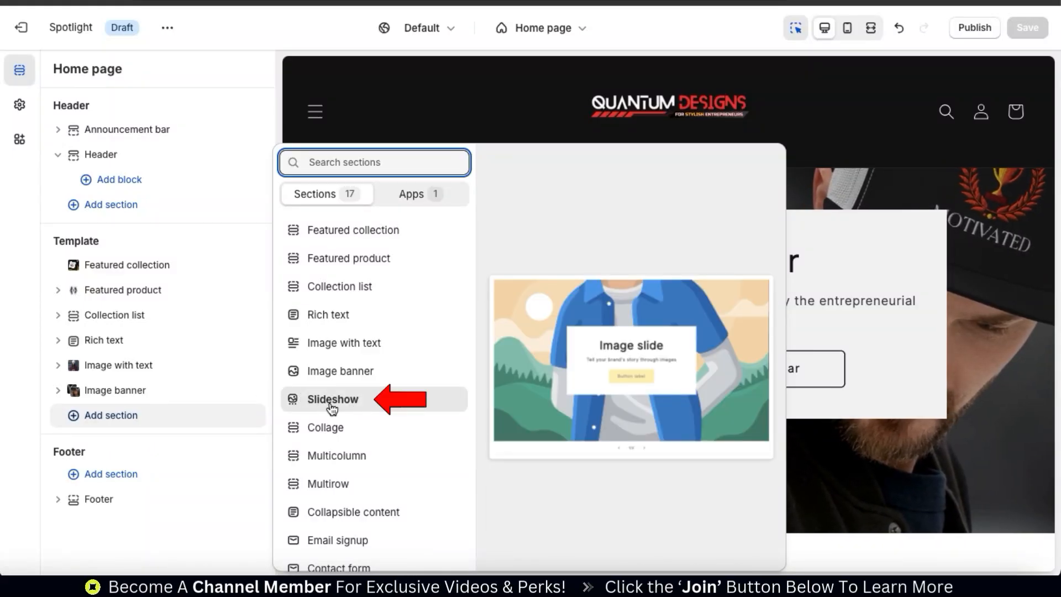
{"action": "left_click", "coordinate": [331, 410]}
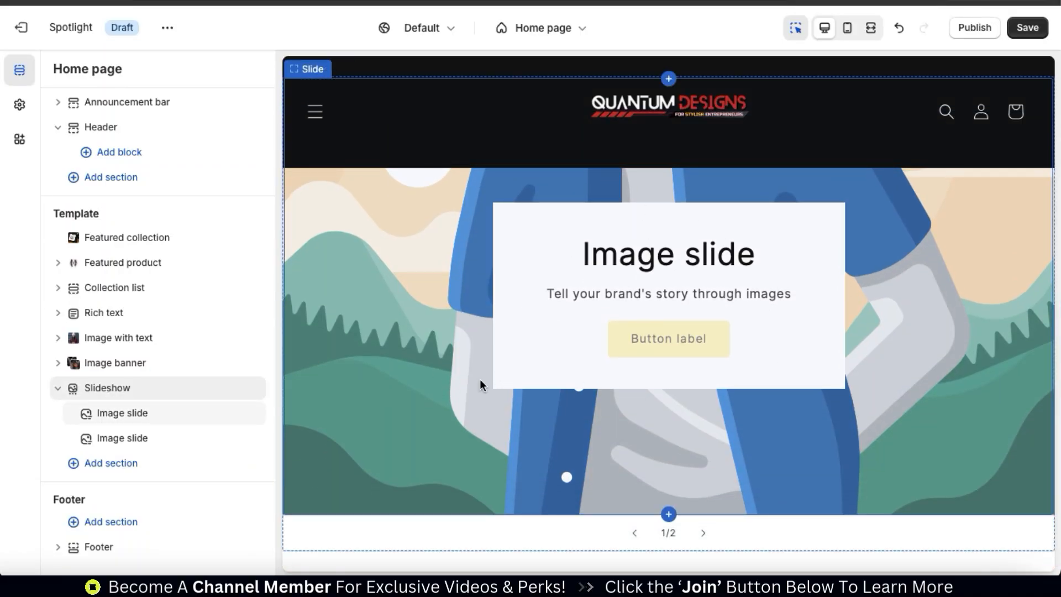
{"action": "scroll", "coordinate": [447, 369], "scroll_direction": "up", "scroll_amount": 2}
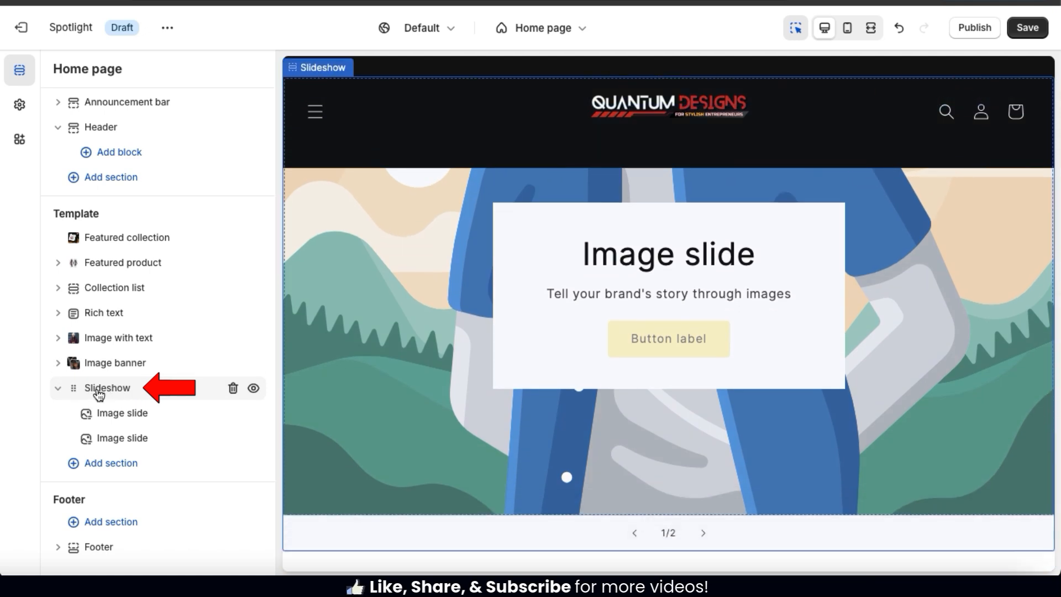
Set the slideshow's layout to Full width and its slide height to Small.
{"action": "left_click", "coordinate": [100, 391]}
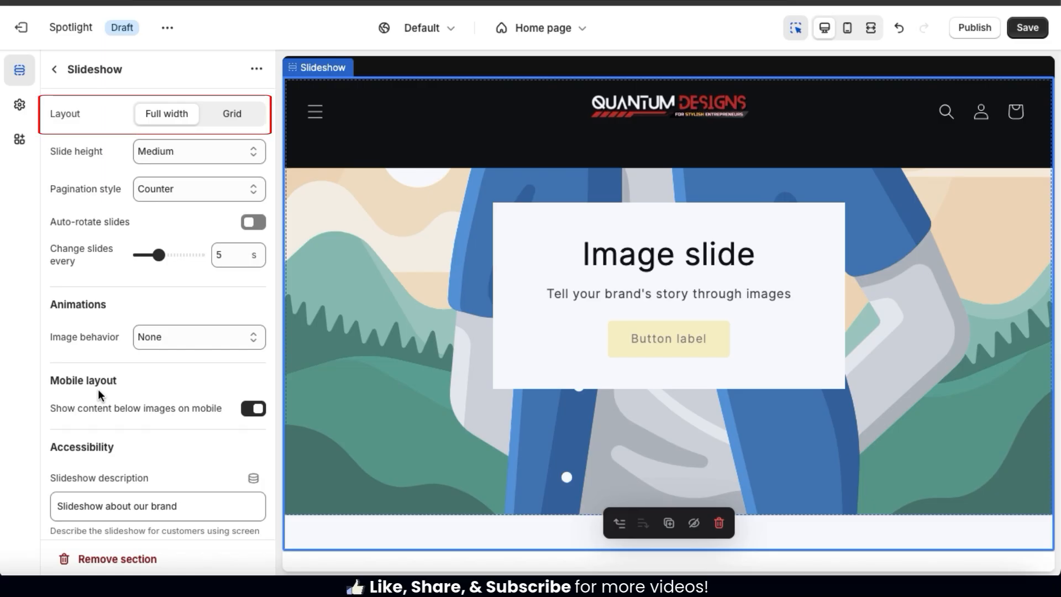
{"action": "left_click", "coordinate": [230, 115]}
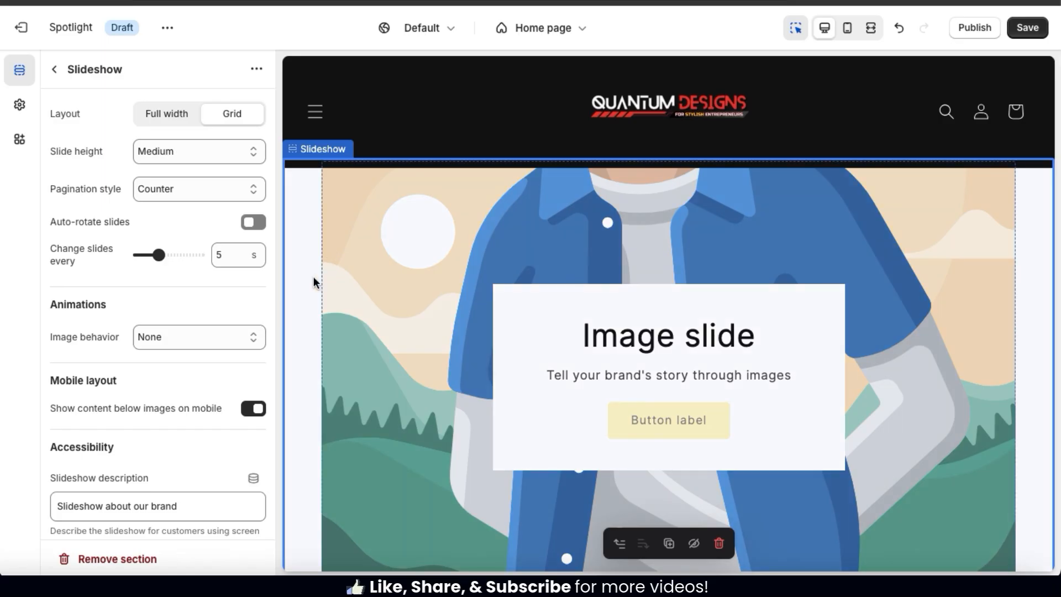
{"action": "left_click", "coordinate": [185, 120]}
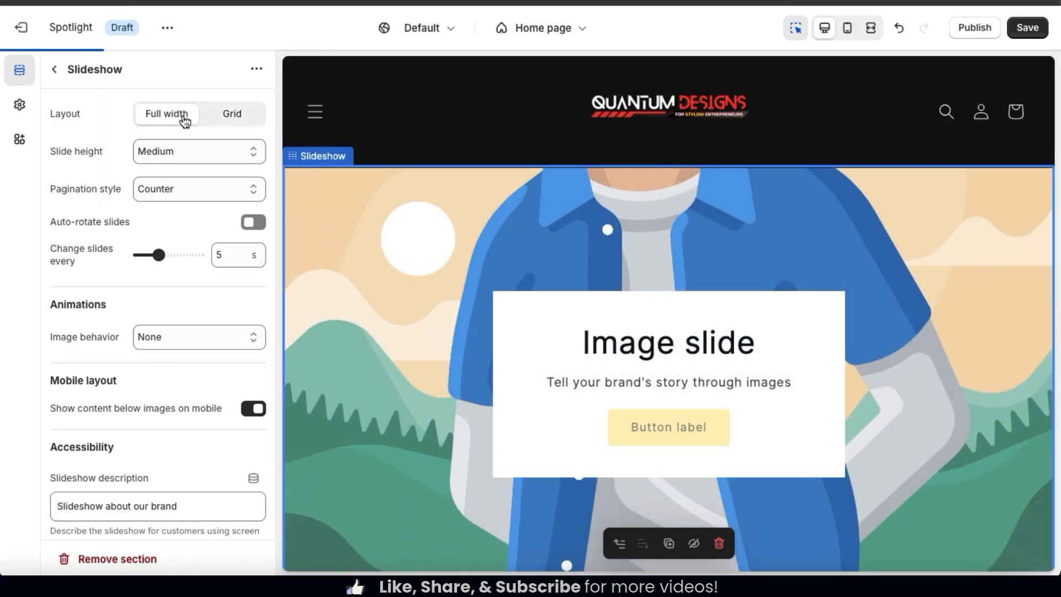
{"action": "left_click", "coordinate": [248, 149]}
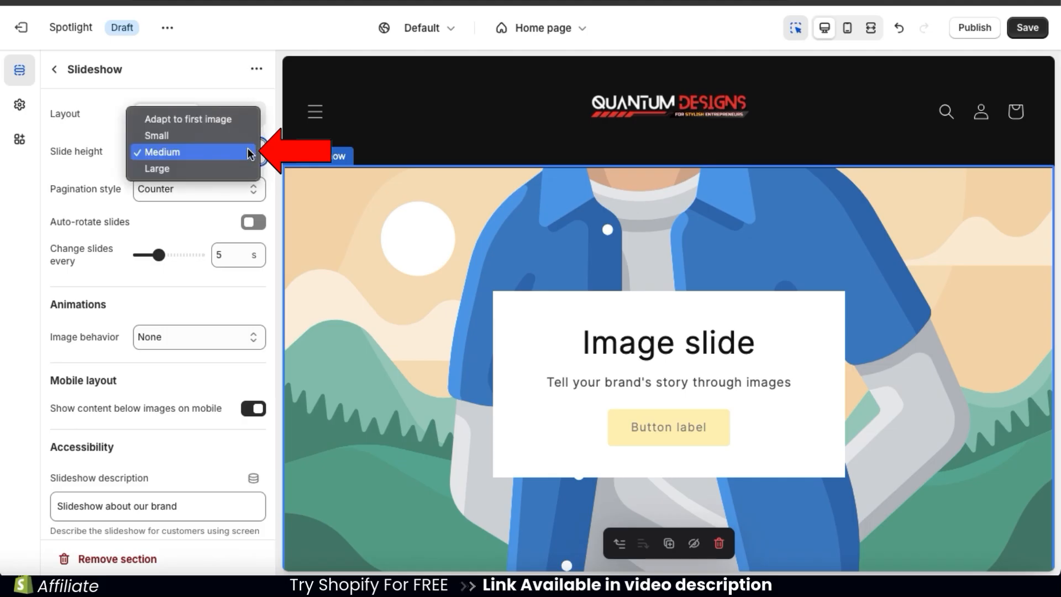
{"action": "left_click", "coordinate": [239, 168]}
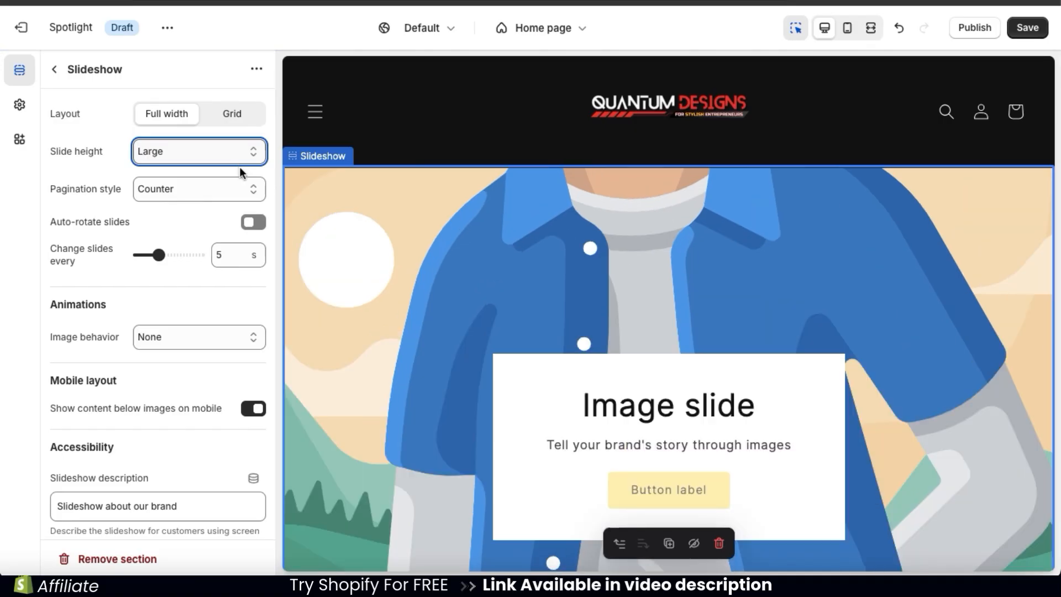
{"action": "left_click", "coordinate": [257, 158]}
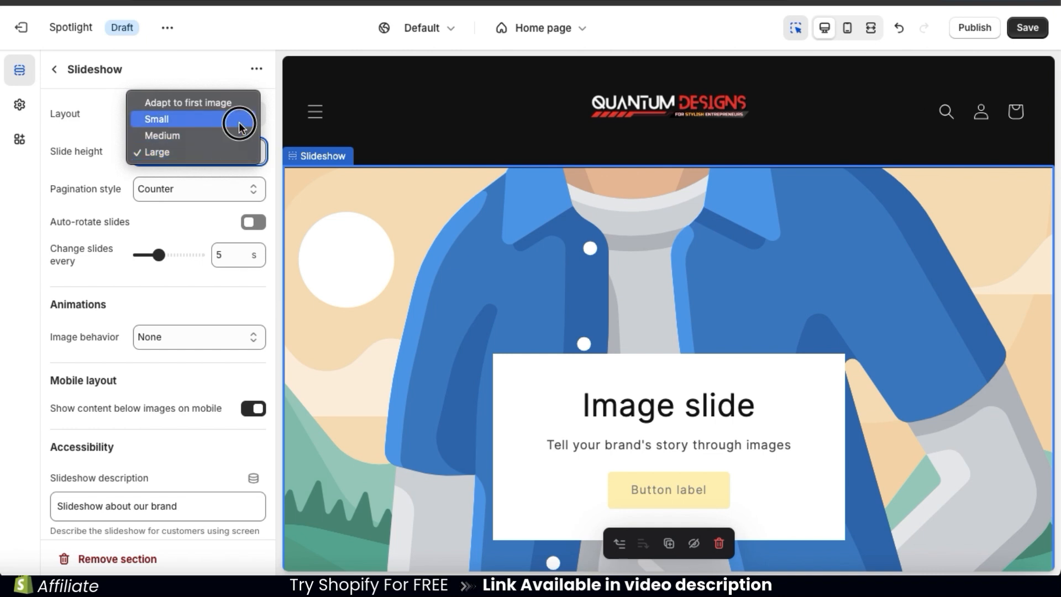
{"action": "key", "text": "Escape"}
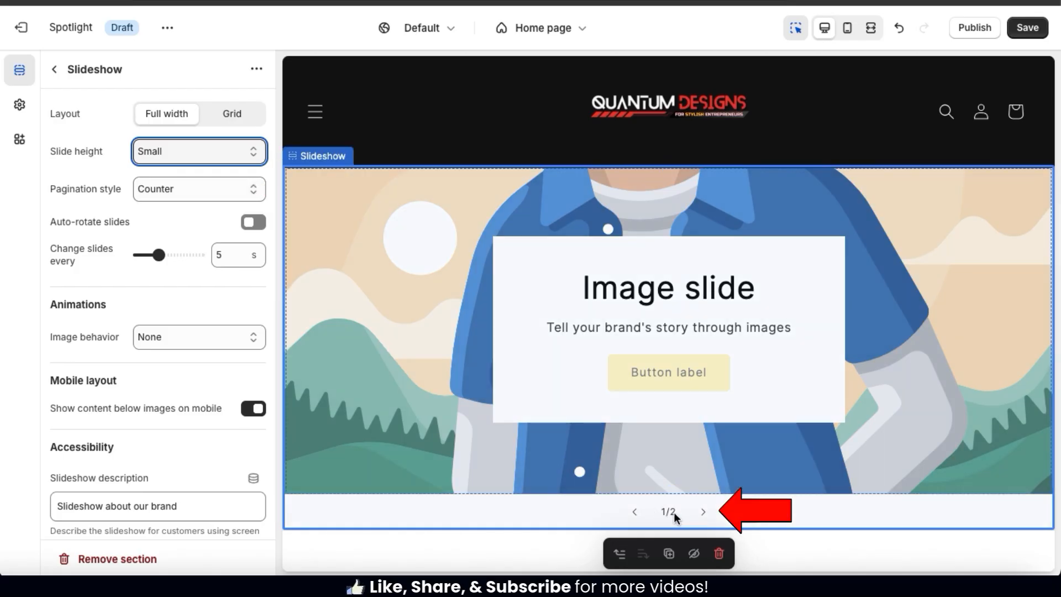
Try the Numbers pagination style on the slideshow and settle on Dots.
{"action": "left_click", "coordinate": [255, 197]}
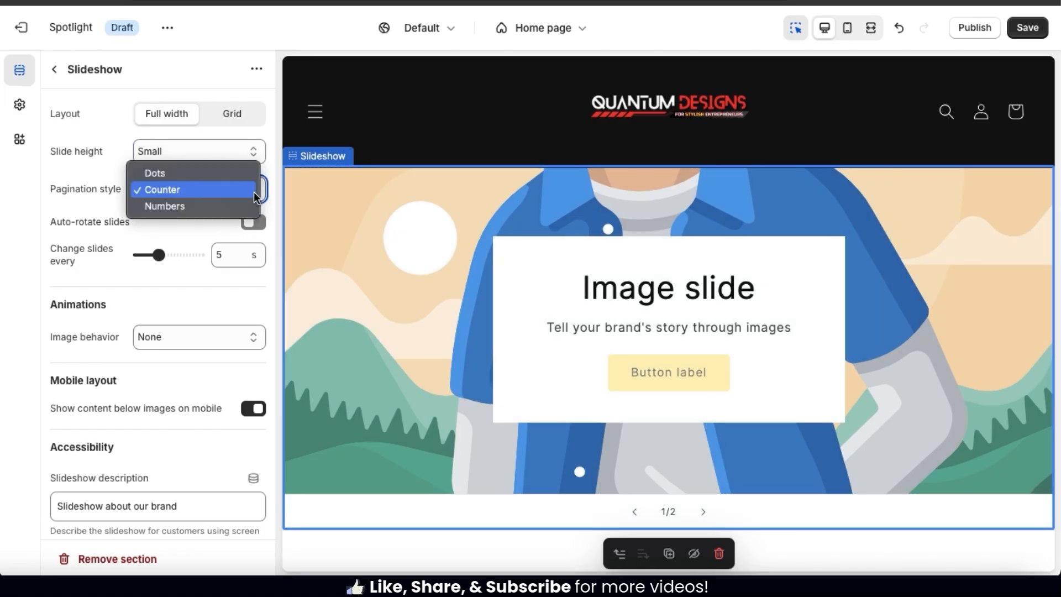
{"action": "left_click", "coordinate": [239, 173]}
{"action": "left_click", "coordinate": [236, 191]}
{"action": "left_click", "coordinate": [231, 222]}
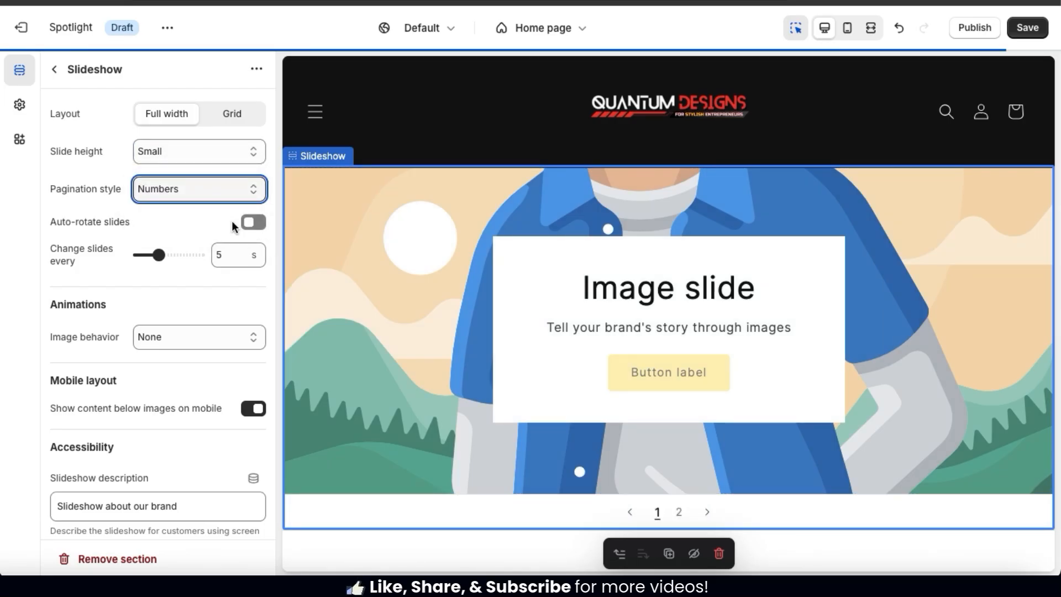
{"action": "left_click", "coordinate": [230, 189]}
{"action": "left_click", "coordinate": [223, 157]}
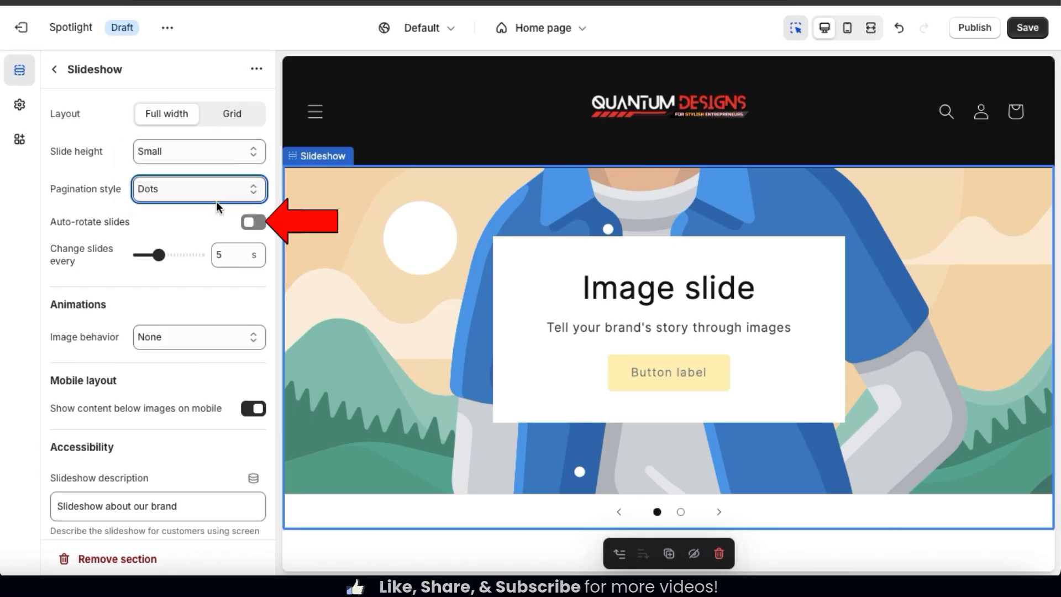
Make the slides auto-rotate every 3 seconds and set the image behavior to Ambient movement.
{"action": "left_click", "coordinate": [254, 228]}
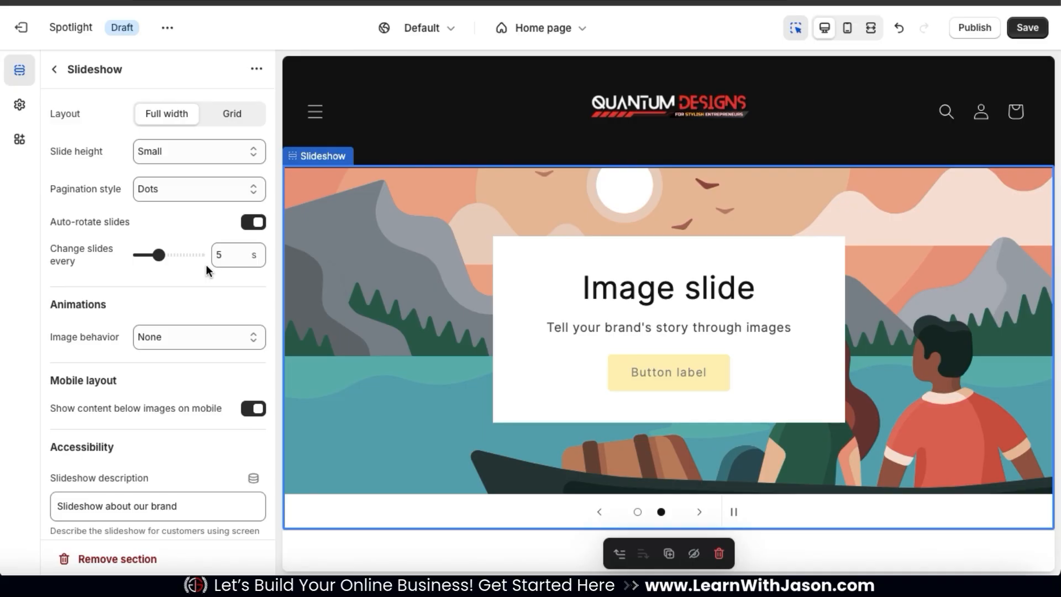
{"action": "left_click", "coordinate": [157, 255]}
{"action": "left_click_drag", "start_coordinate": [157, 255], "coordinate": [136, 255]}
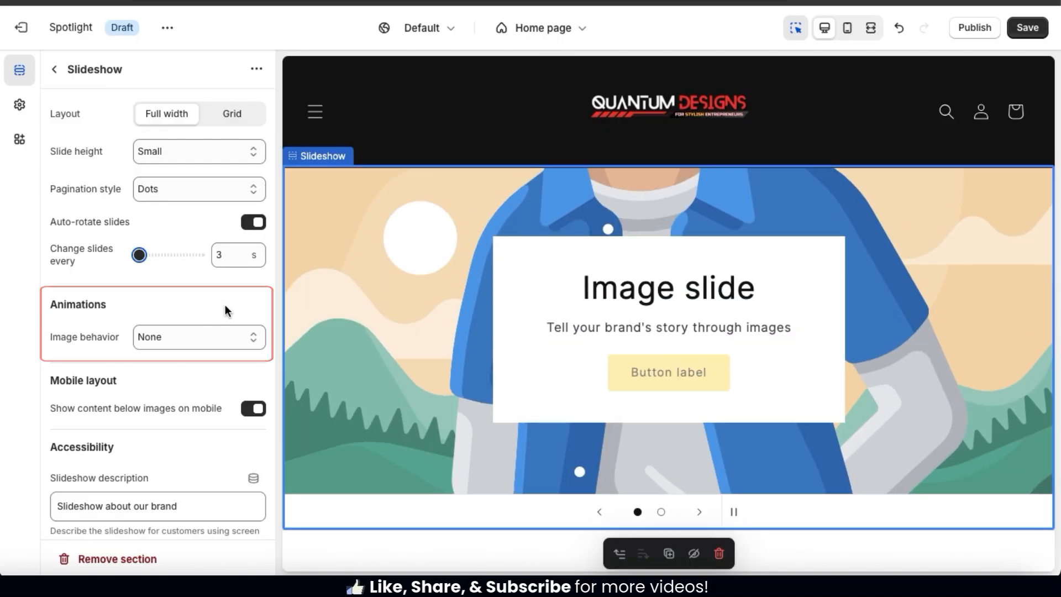
{"action": "left_click", "coordinate": [254, 339]}
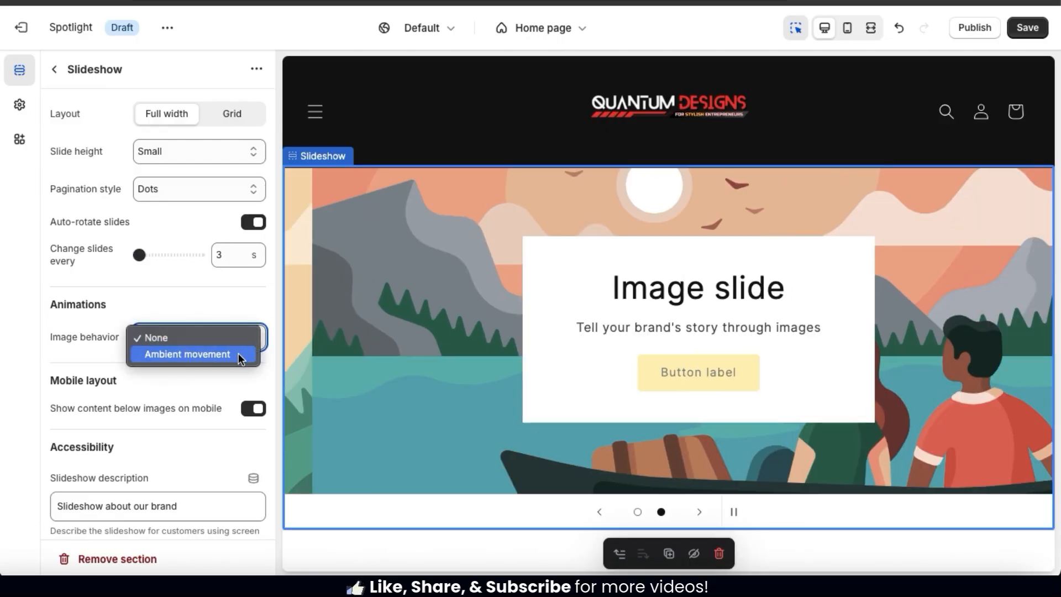
{"action": "left_click", "coordinate": [238, 354]}
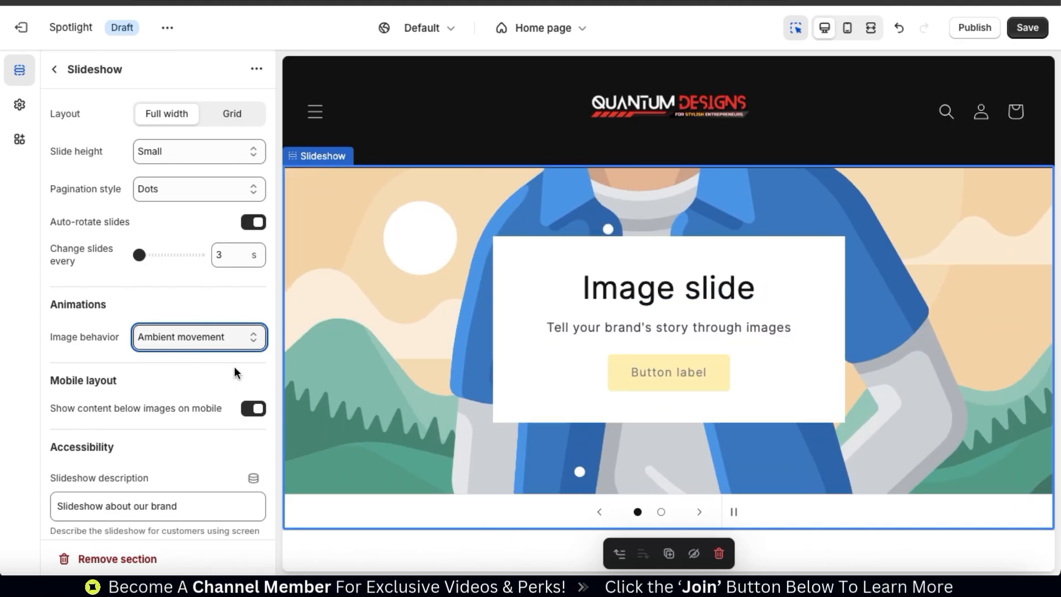
Try hiding content below images in the mobile preview, restore the setting and return to the desktop preview.
{"action": "scroll", "coordinate": [235, 367], "scroll_direction": "down", "scroll_amount": 2}
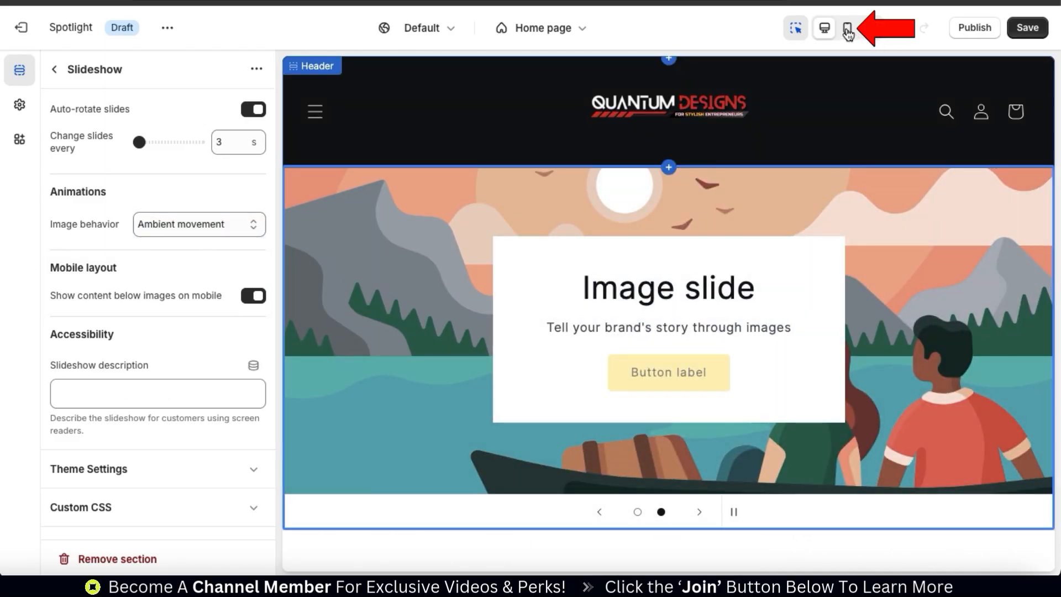
{"action": "left_click", "coordinate": [848, 30]}
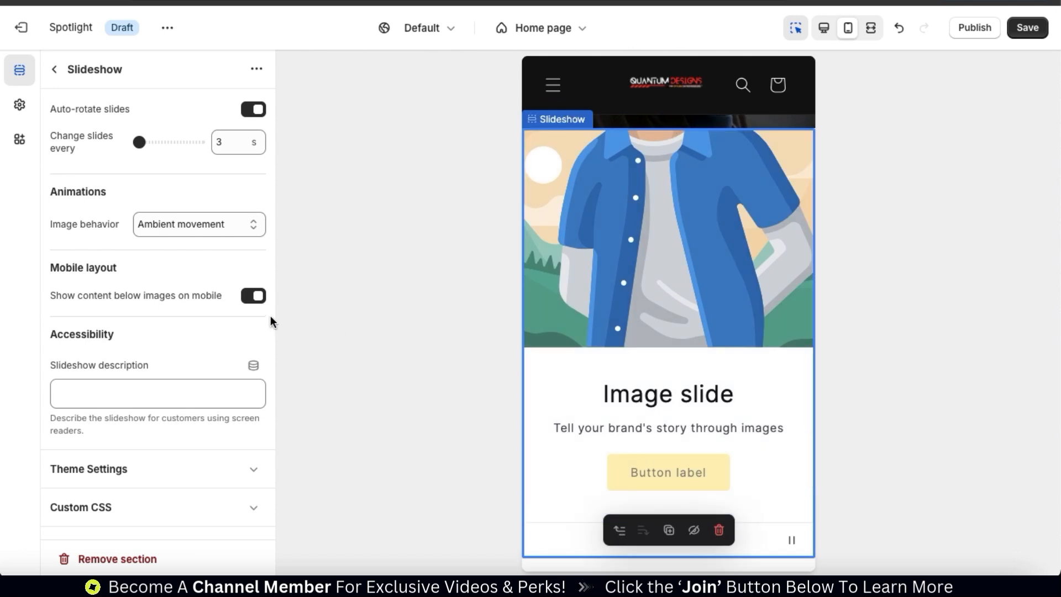
{"action": "left_click", "coordinate": [256, 301]}
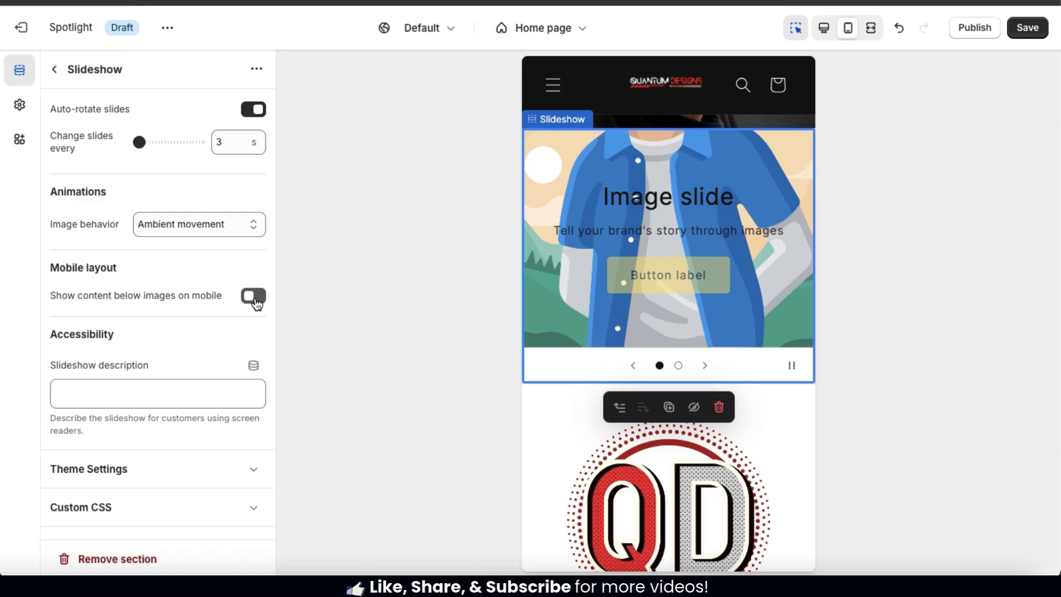
{"action": "left_click", "coordinate": [256, 302]}
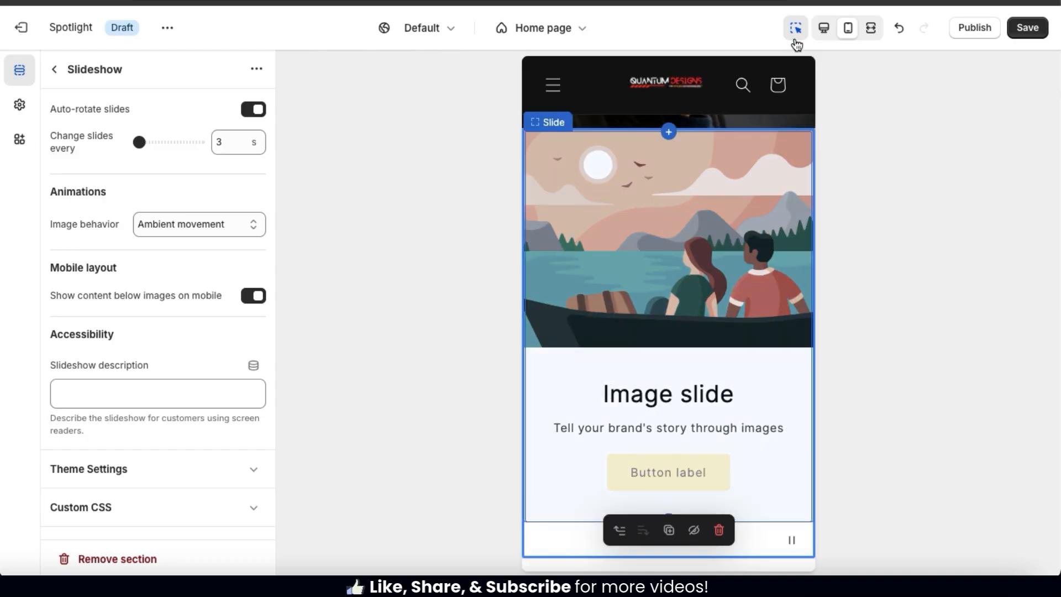
{"action": "left_click", "coordinate": [823, 31]}
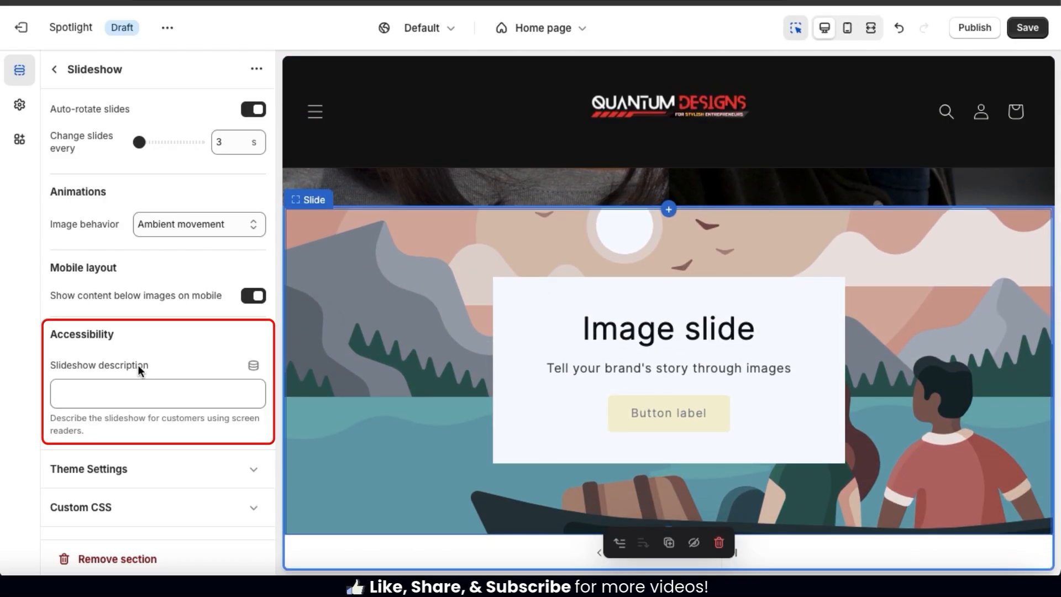
Set the slideshow description to "Quantum Designs Slideshow" and return to the home page section list.
{"action": "left_click", "coordinate": [129, 394]}
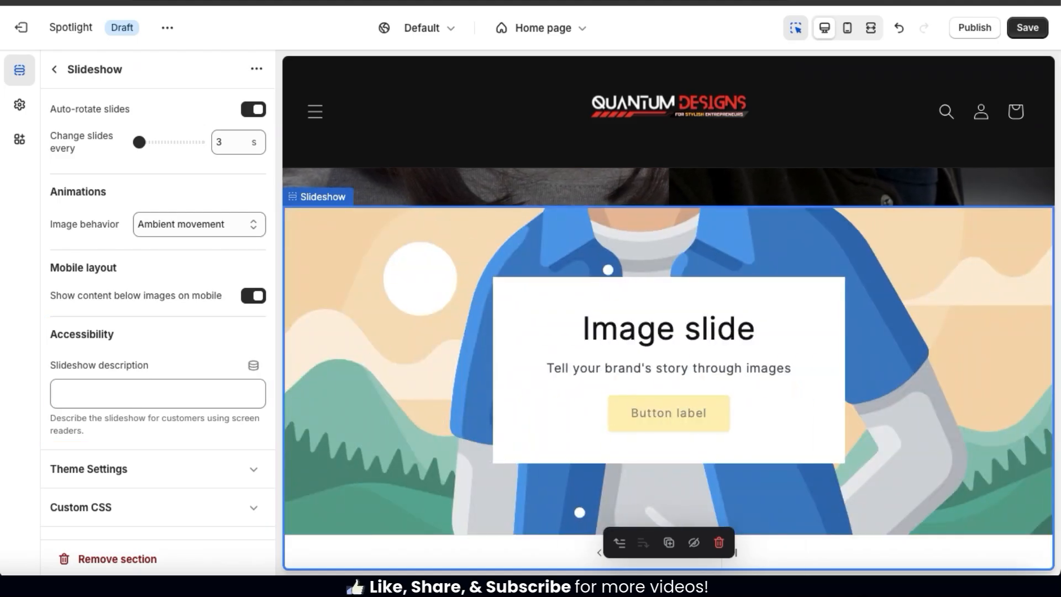
{"action": "type", "text": "Quantum Designs Slideshow"}
{"action": "left_click", "coordinate": [195, 435]}
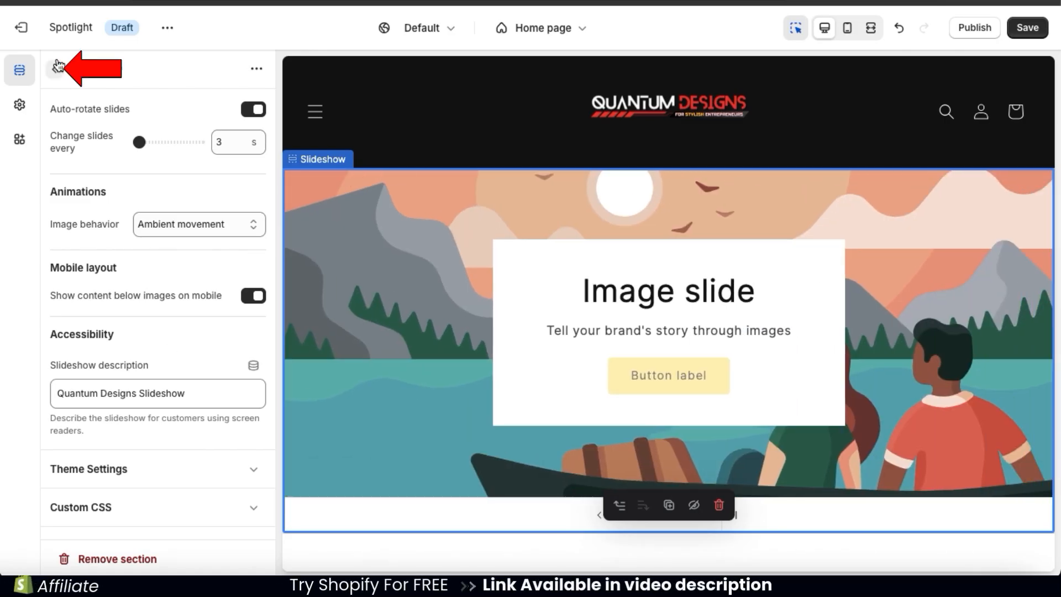
{"action": "left_click", "coordinate": [57, 68]}
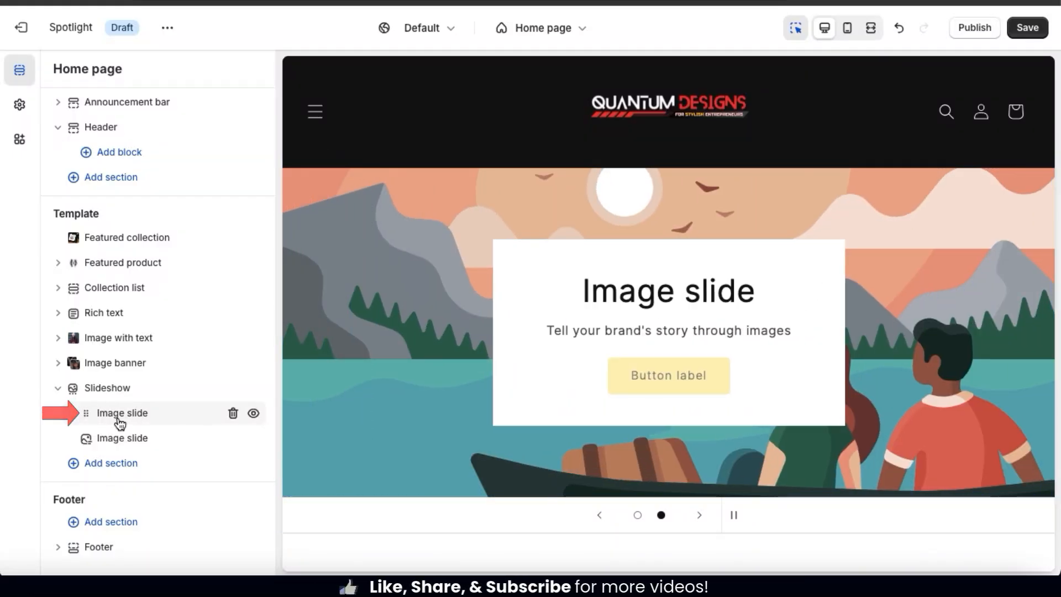
Upload the banner and collection images from the "1 Slideshow (Collections)" folder for the first image slide.
{"action": "left_click", "coordinate": [118, 419]}
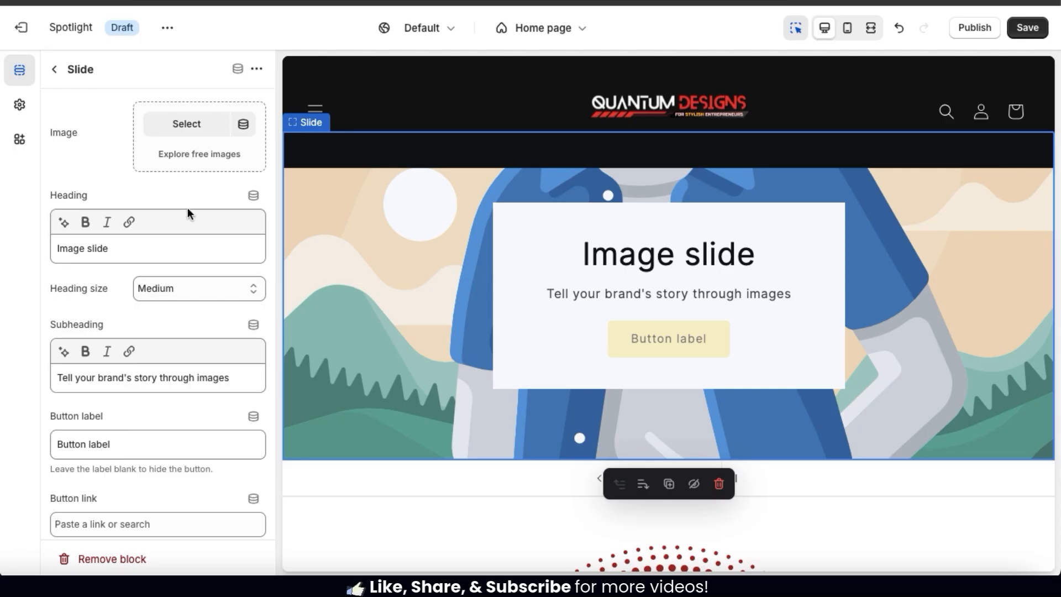
{"action": "left_click", "coordinate": [186, 124]}
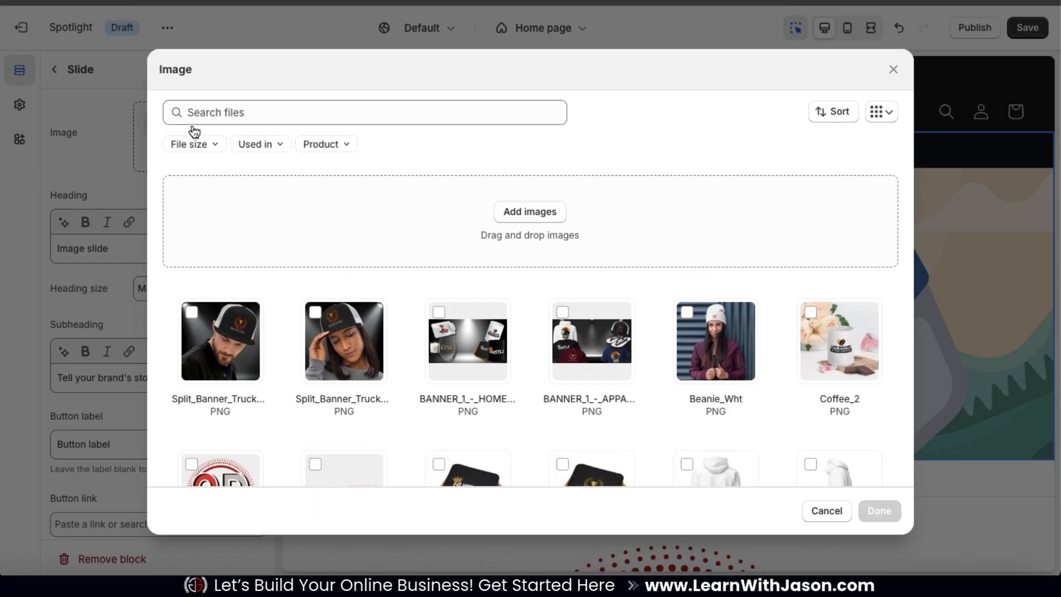
{"action": "left_click", "coordinate": [514, 220]}
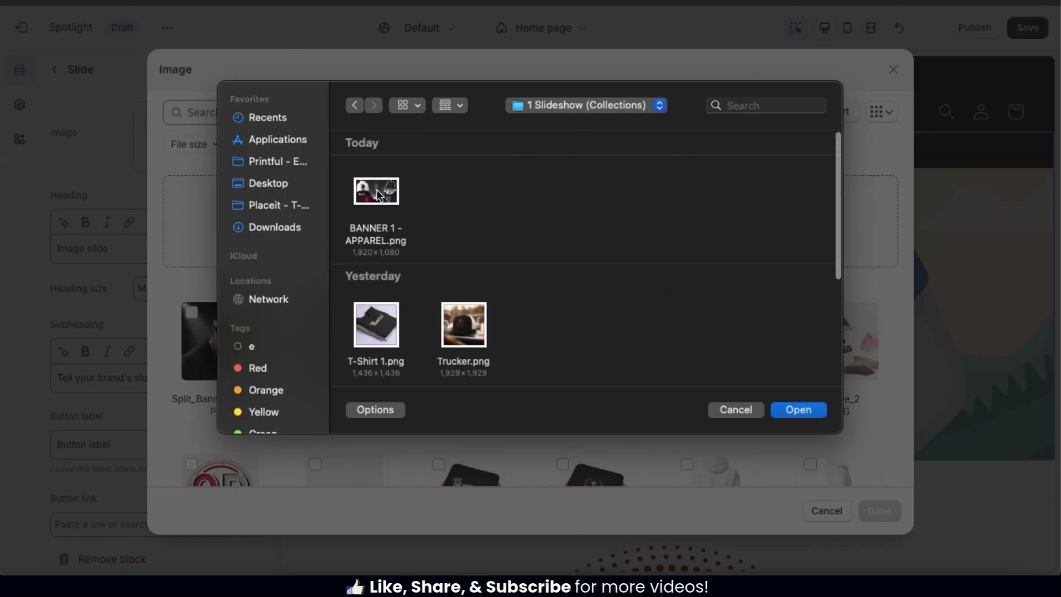
{"action": "left_click", "coordinate": [377, 189]}
{"action": "left_click", "coordinate": [800, 410]}
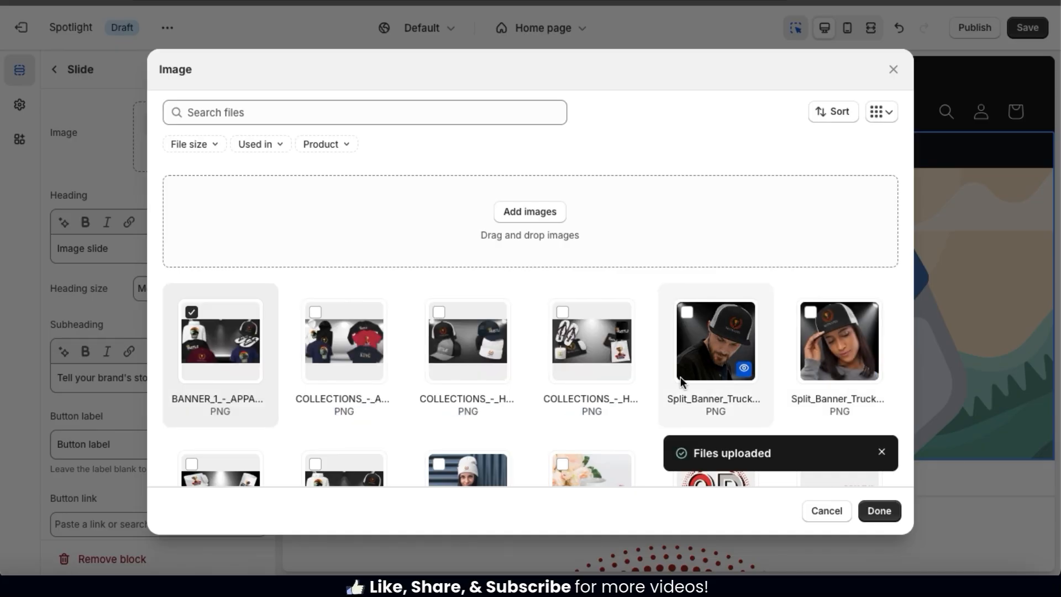
Assign the COLLECTIONS apparel image to the first slide instead of the apparel banner.
{"action": "left_click", "coordinate": [191, 313]}
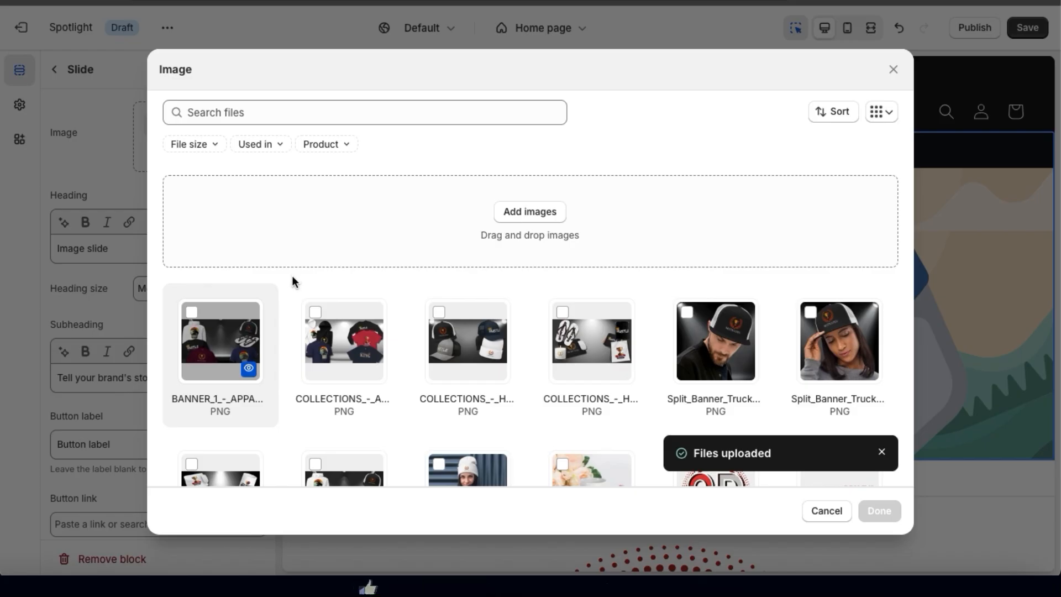
{"action": "left_click", "coordinate": [316, 313]}
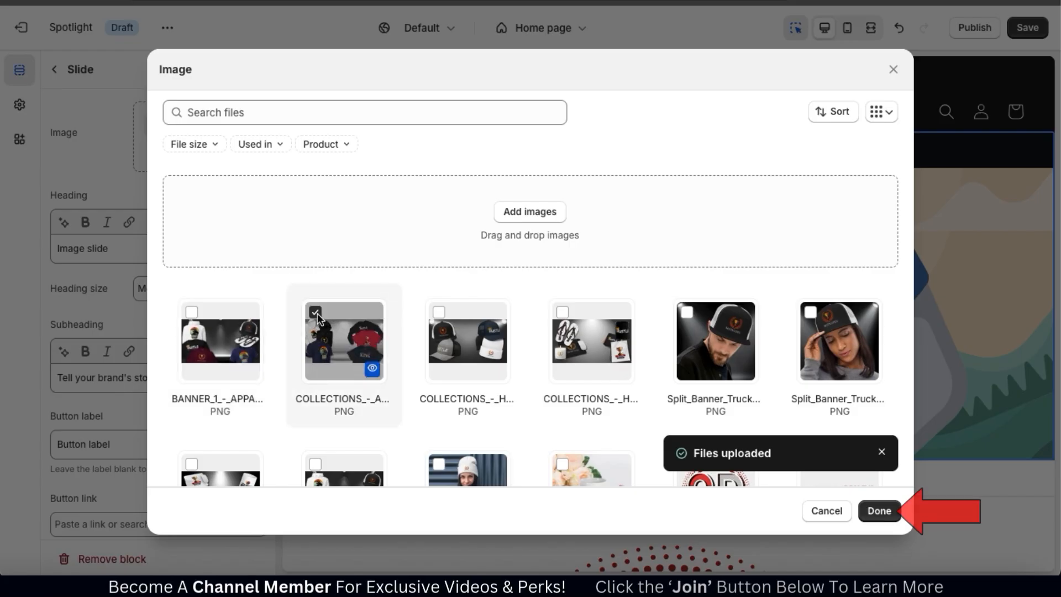
{"action": "left_click", "coordinate": [880, 512]}
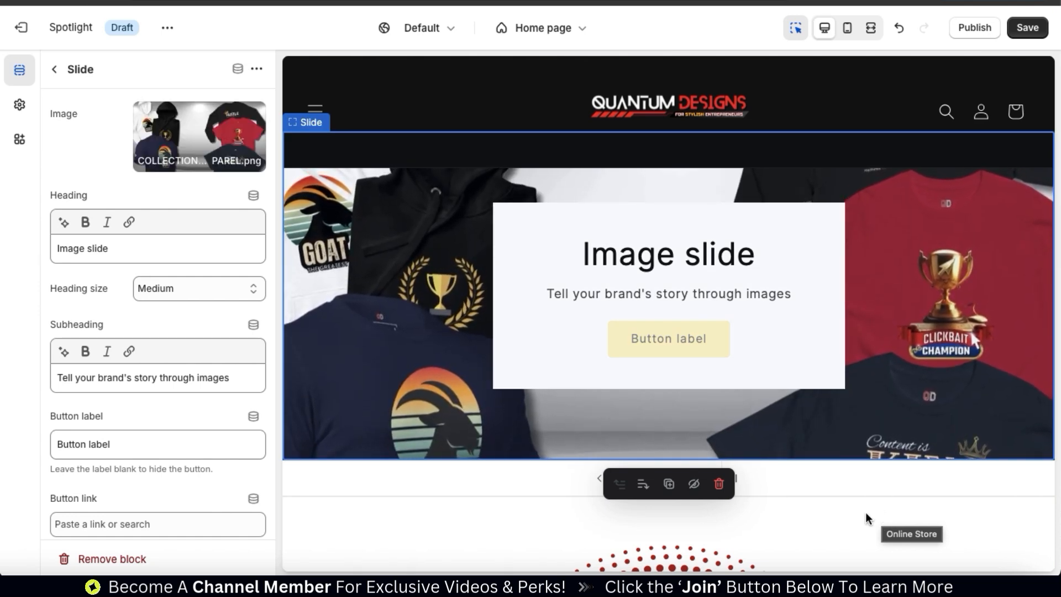
Set the first slide's heading to "Clothing & Apparel".
{"action": "left_click", "coordinate": [131, 247]}
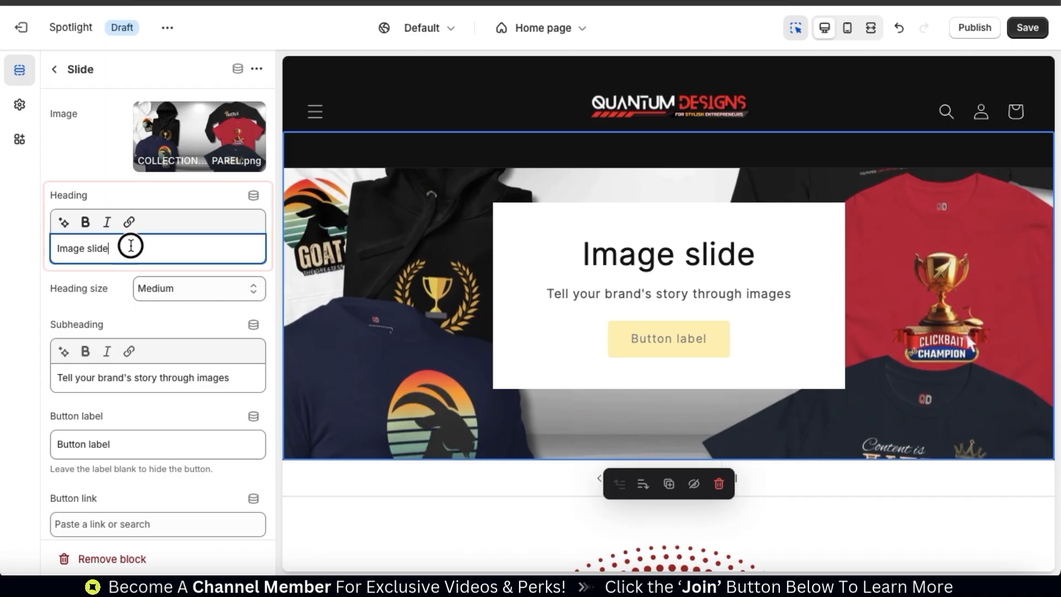
{"action": "key", "text": "ctrl+a"}
{"action": "type", "text": "Clothing & Apparel"}
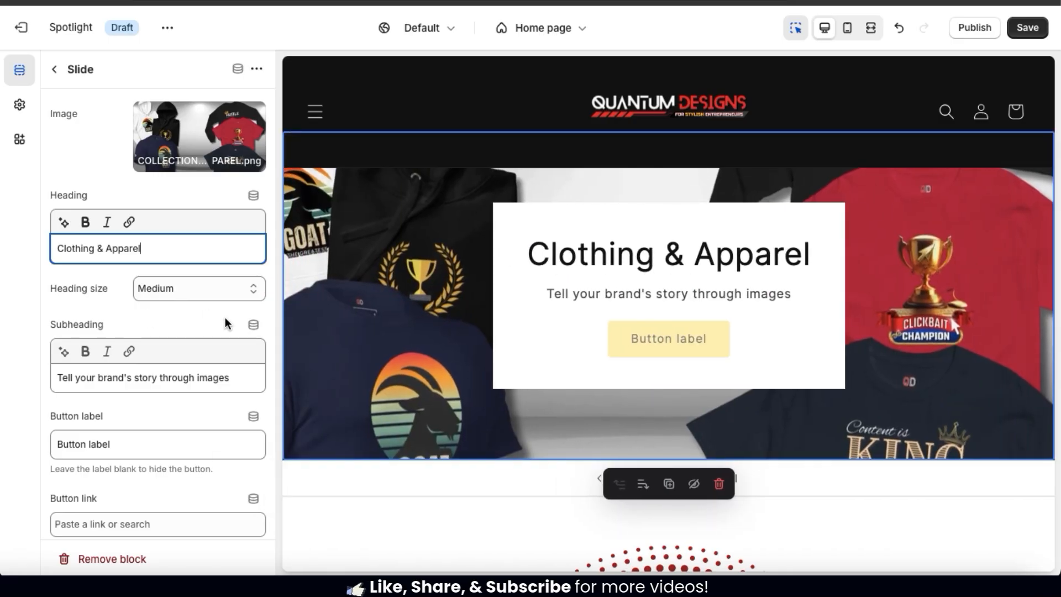
Compare the Small and Large heading sizes on the slide and settle on Small.
{"action": "left_click", "coordinate": [237, 293]}
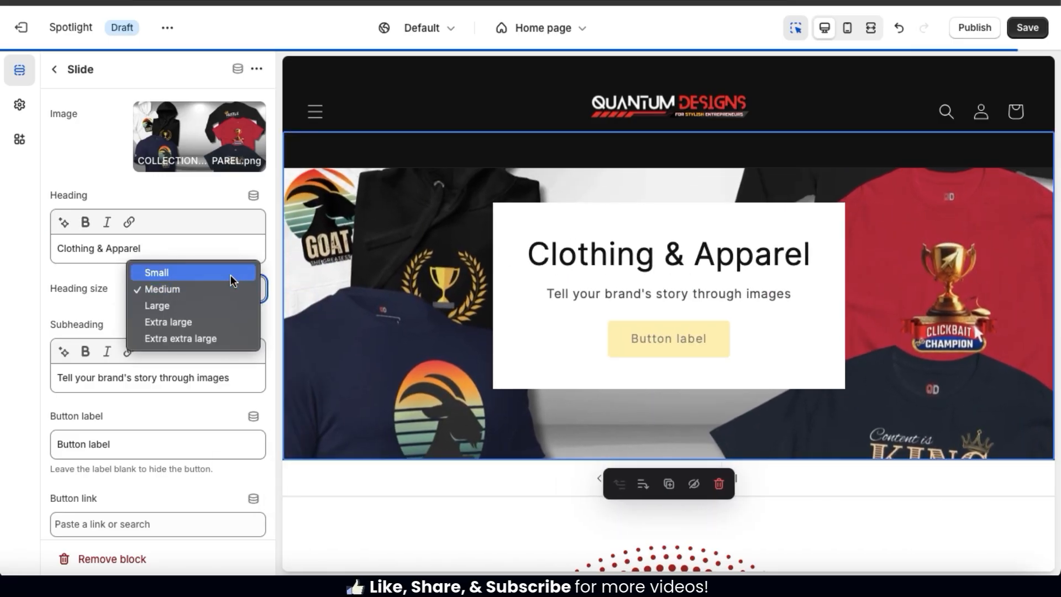
{"action": "left_click", "coordinate": [230, 274]}
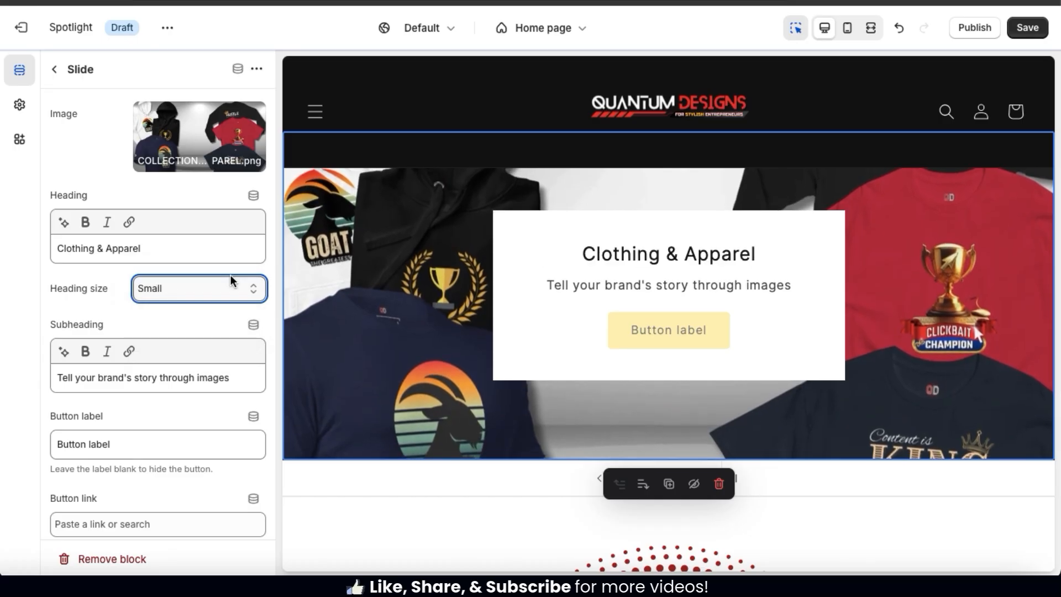
{"action": "left_click", "coordinate": [231, 282]}
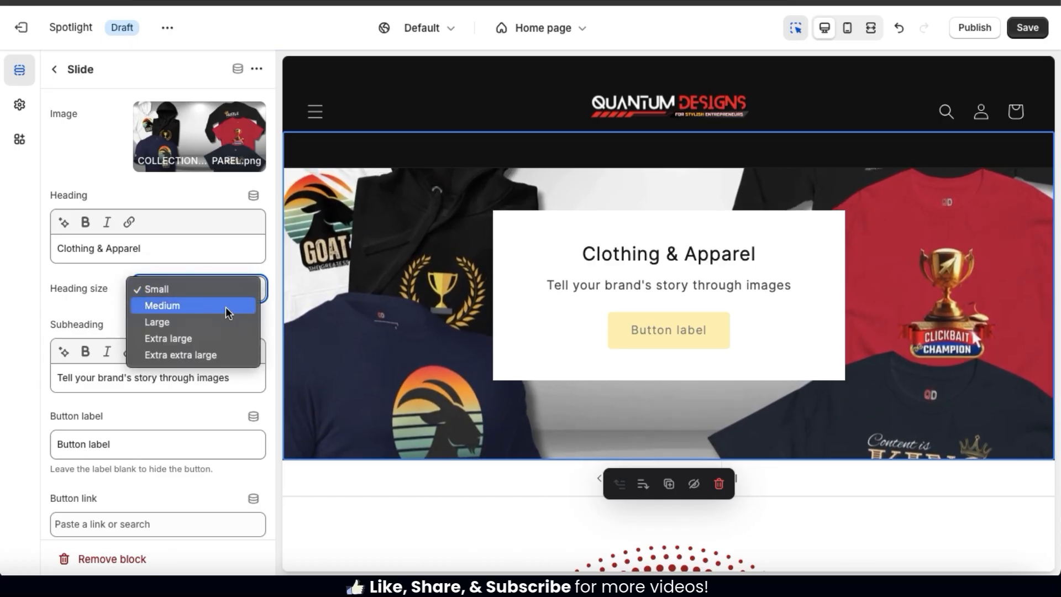
{"action": "left_click", "coordinate": [219, 328]}
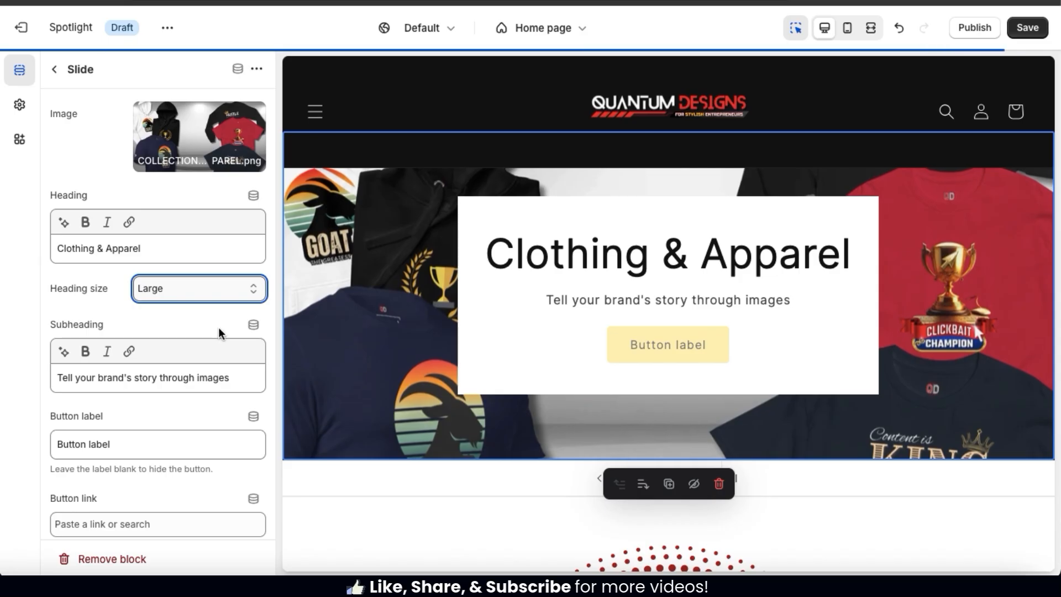
{"action": "left_click", "coordinate": [225, 291]}
{"action": "left_click", "coordinate": [219, 258]}
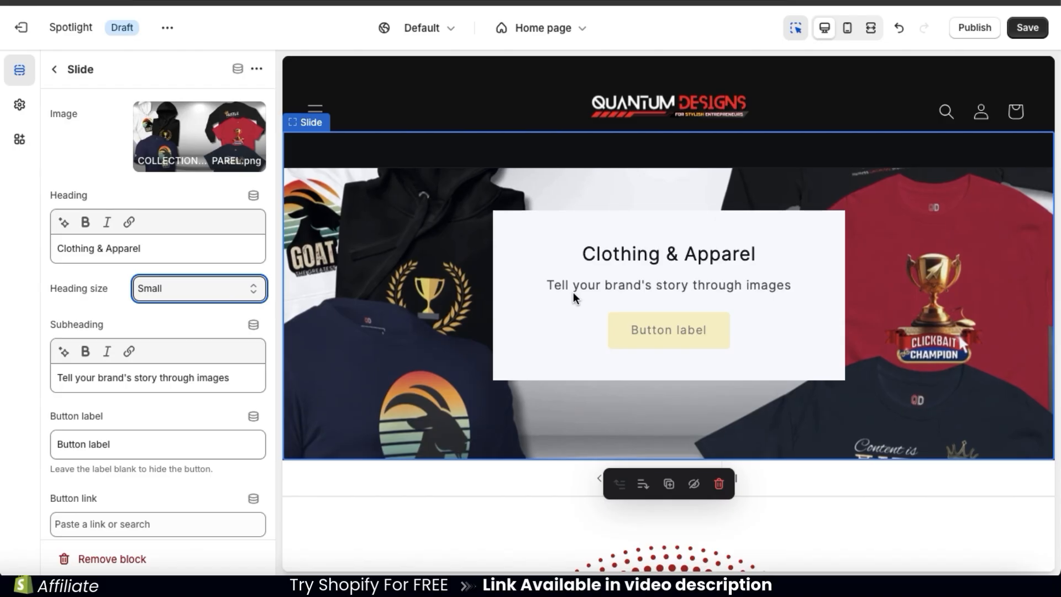
Clear the slide's subheading and describe the text to generate as "Clothing & apparel collection for entrepreneurs".
{"action": "triple_click", "coordinate": [160, 379]}
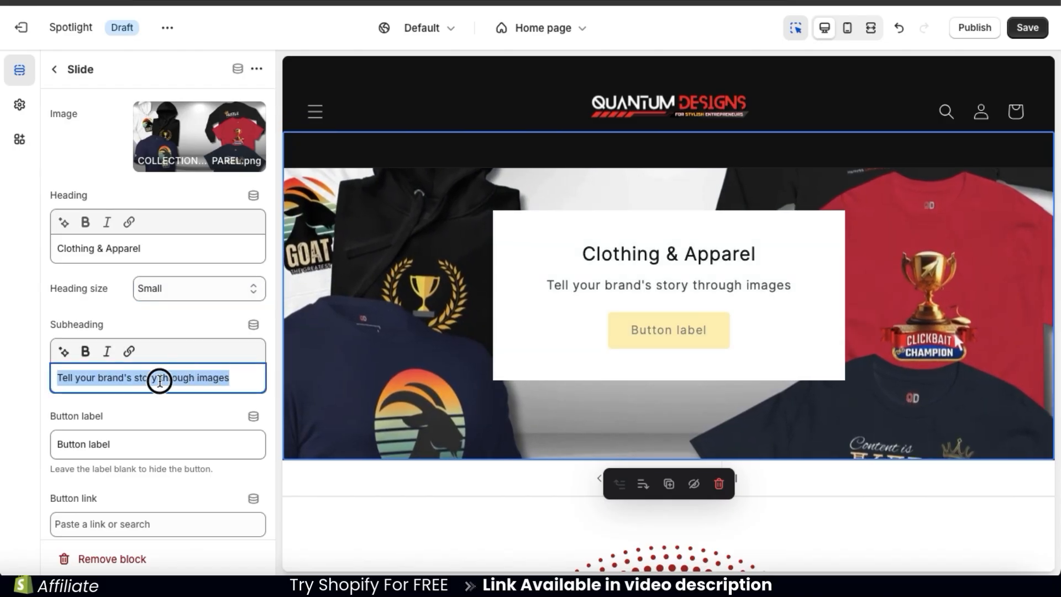
{"action": "key", "text": "BackSpace"}
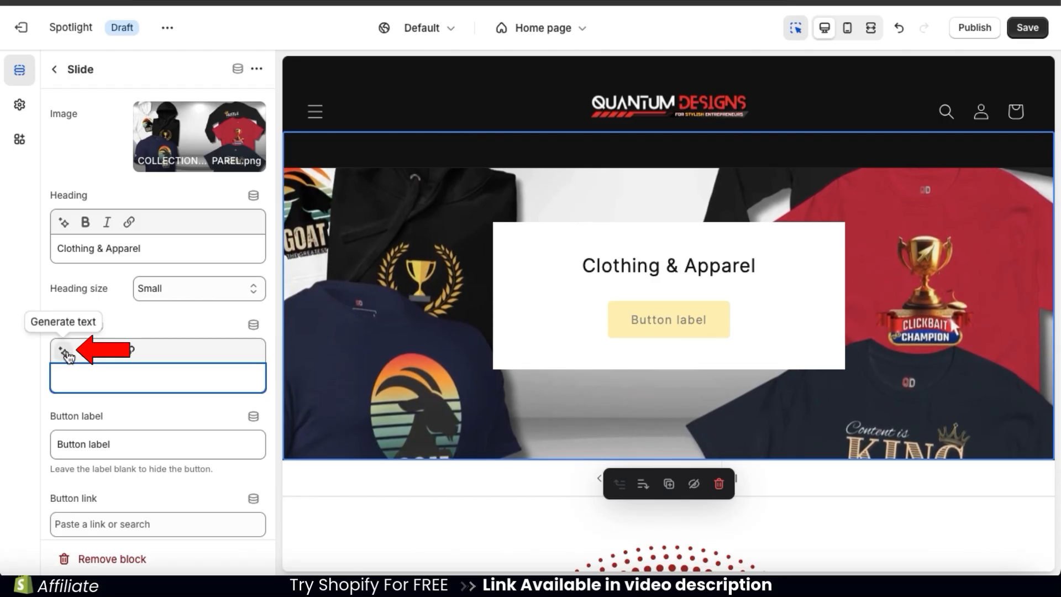
{"action": "left_click", "coordinate": [64, 352]}
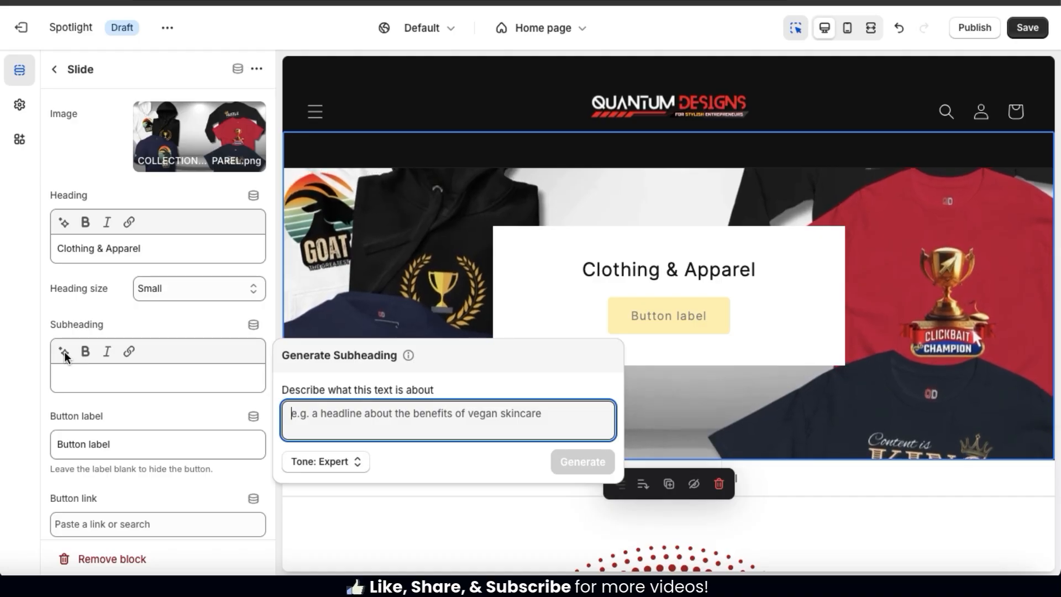
{"action": "type", "text": "Clothing &"}
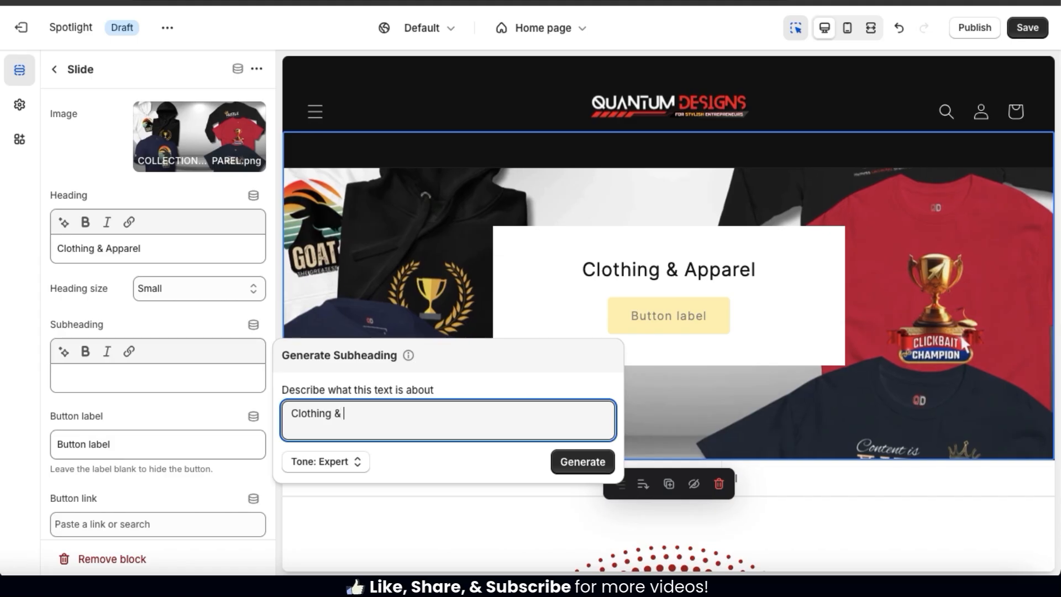
{"action": "type", "text": " apparel collection for entrepreneurs"}
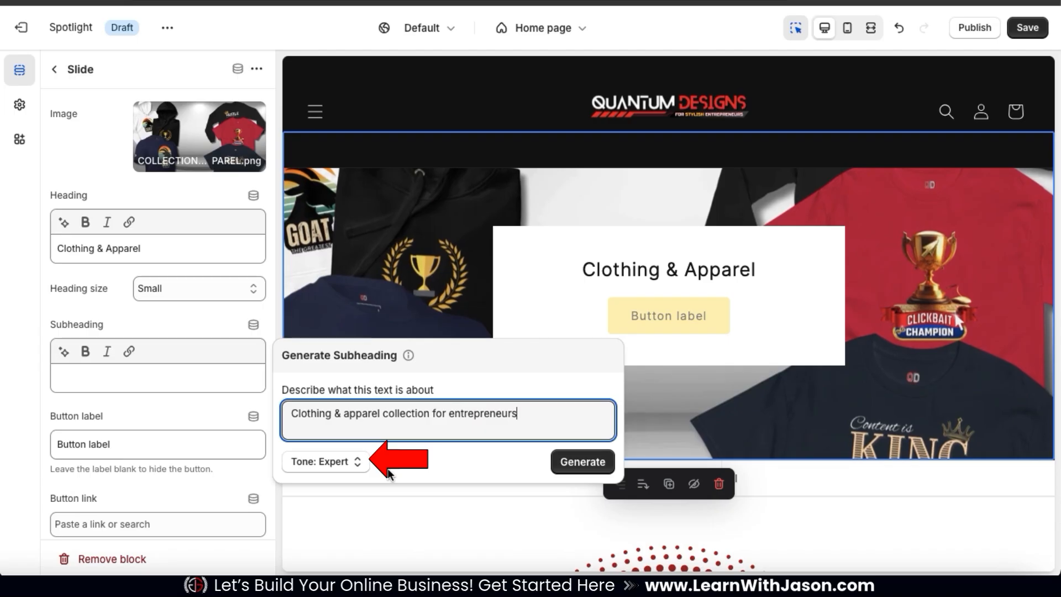
Generate subheadings in a Persuasive tone with "View our" opening the description, and insert "Empower your entrepreneur spirit with our stylish clothing & apparel collection!".
{"action": "left_click", "coordinate": [360, 462]}
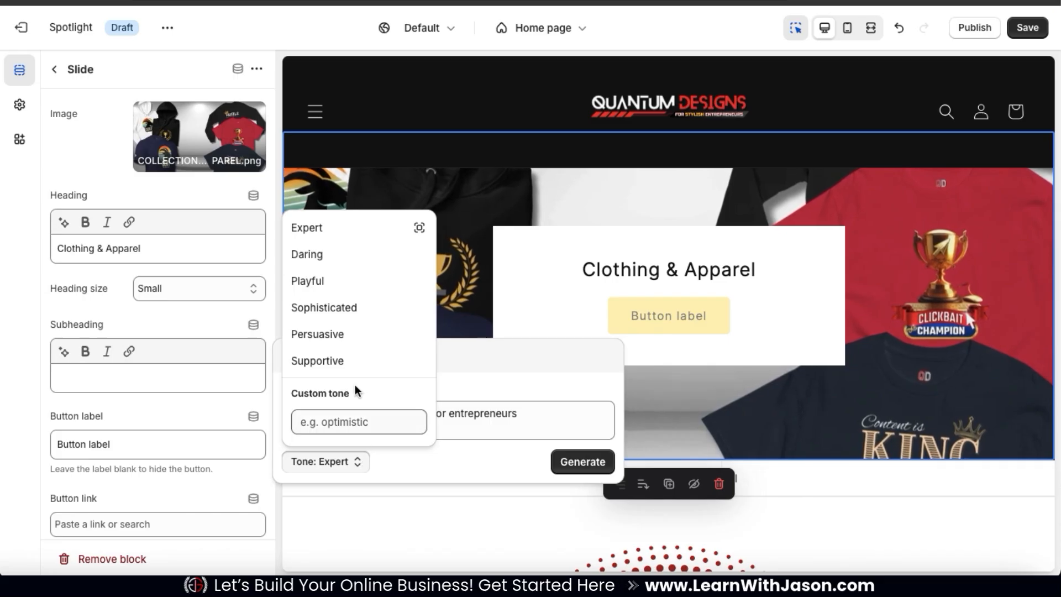
{"action": "left_click", "coordinate": [342, 335]}
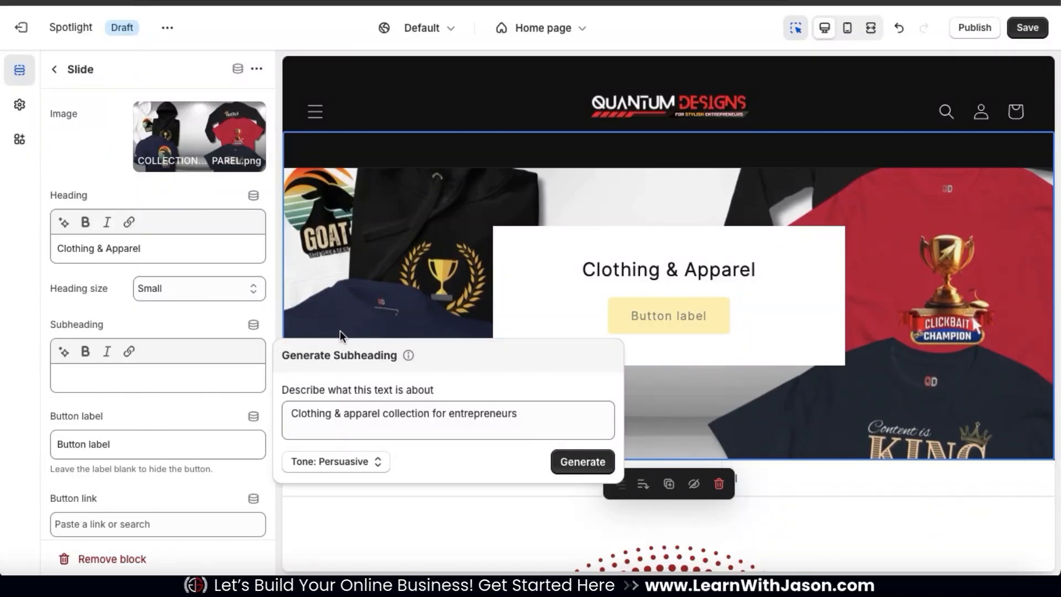
{"action": "left_click", "coordinate": [293, 415]}
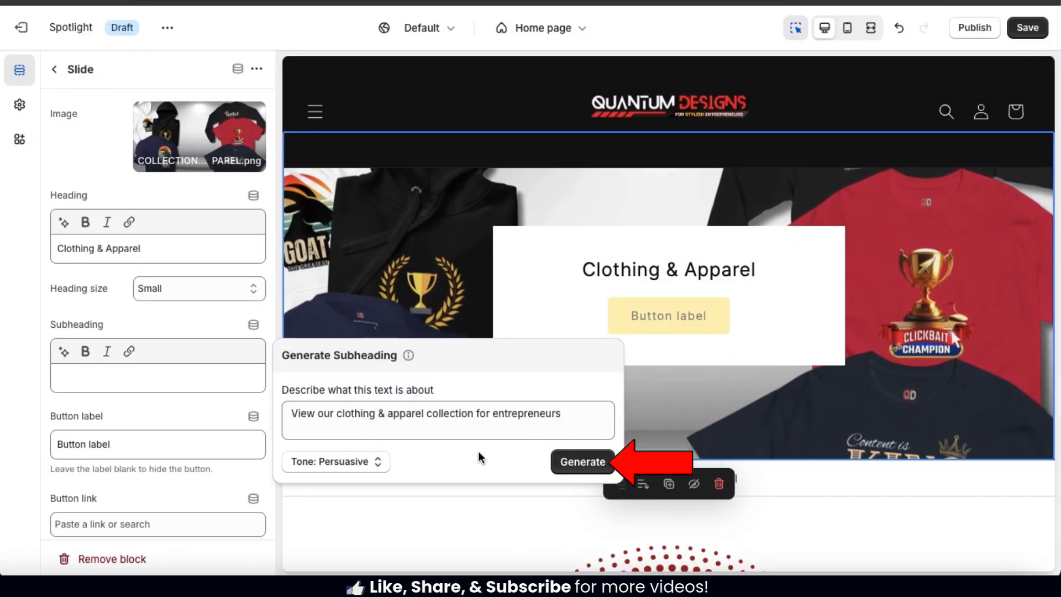
{"action": "left_click", "coordinate": [581, 462]}
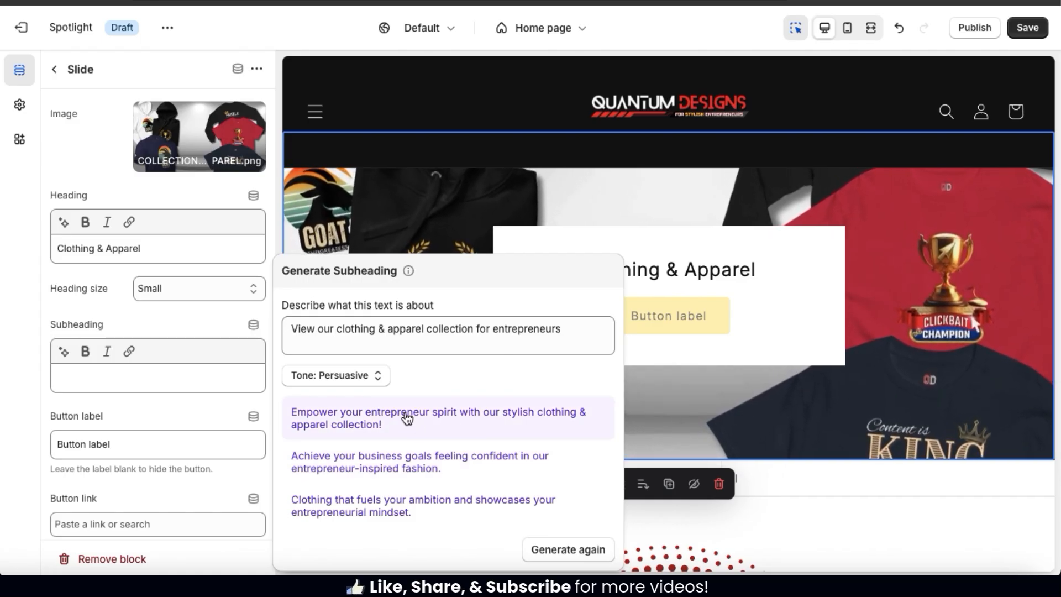
{"action": "left_click", "coordinate": [441, 427]}
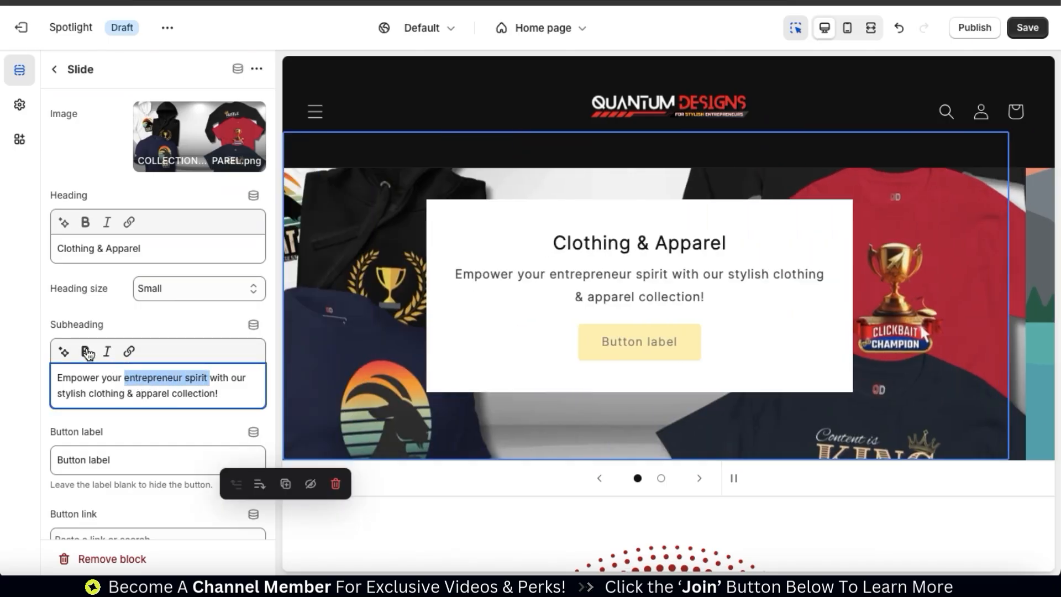
Try bold formatting on "entrepreneur spirit" in the subheading and remove it again.
{"action": "left_click", "coordinate": [87, 351]}
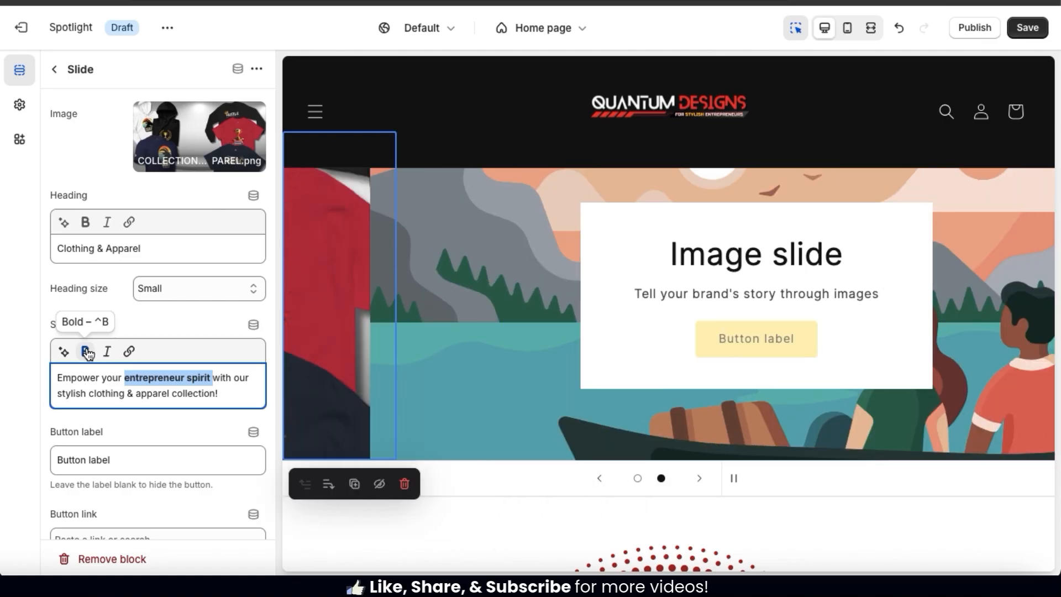
{"action": "left_click", "coordinate": [86, 351]}
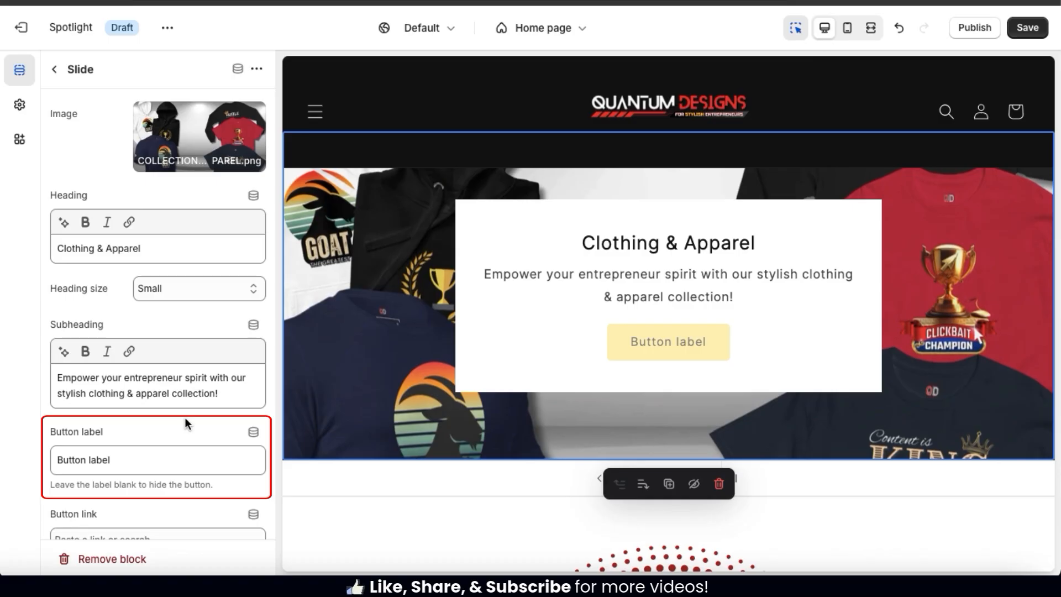
Set the slide's button label to "View Collection".
{"action": "scroll", "coordinate": [184, 424], "scroll_direction": "down", "scroll_amount": 2}
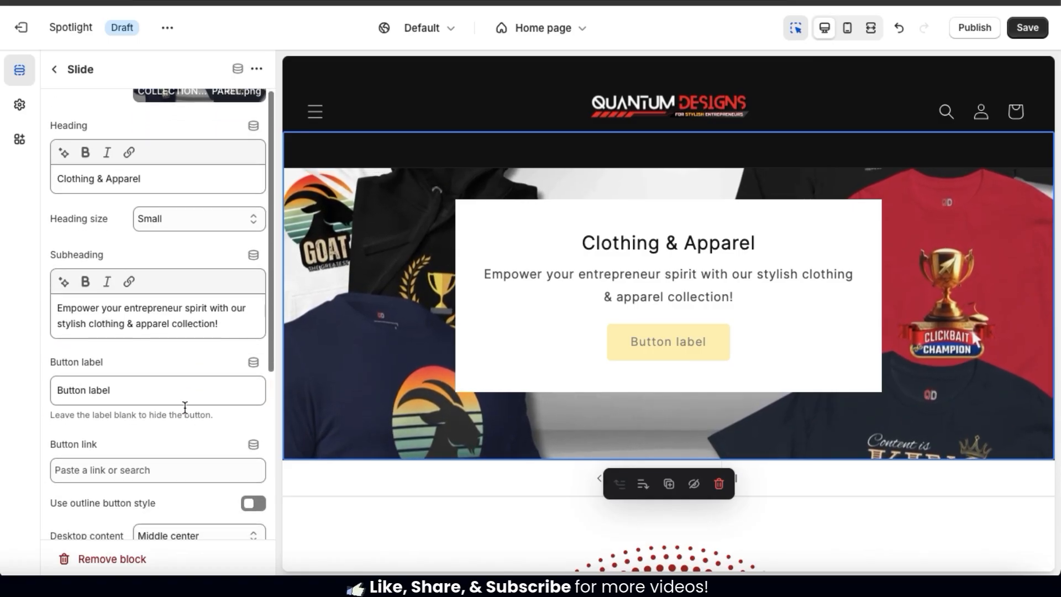
{"action": "left_click", "coordinate": [177, 389]}
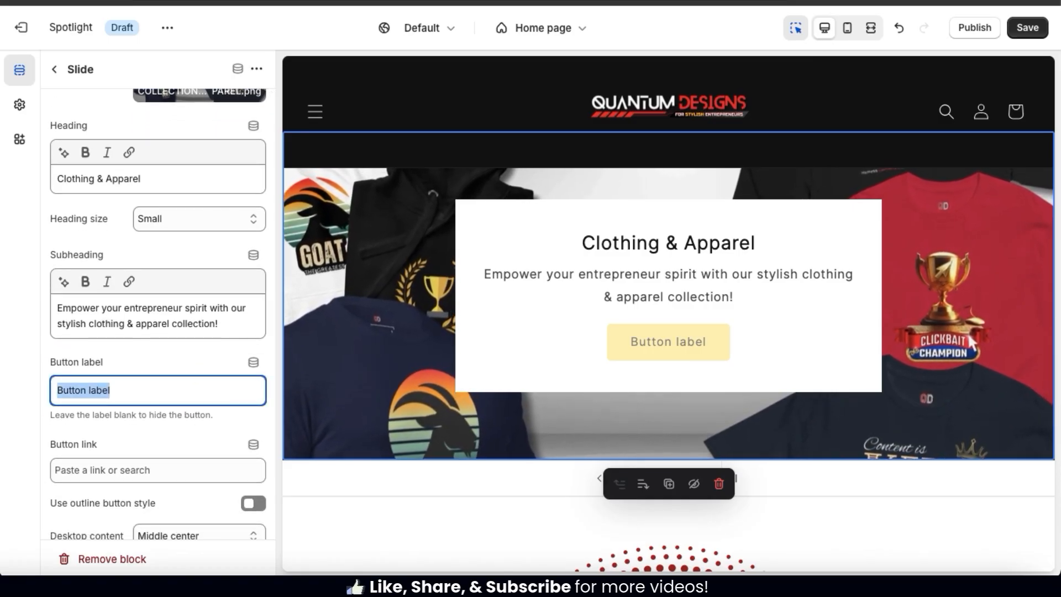
{"action": "type", "text": "View Collection"}
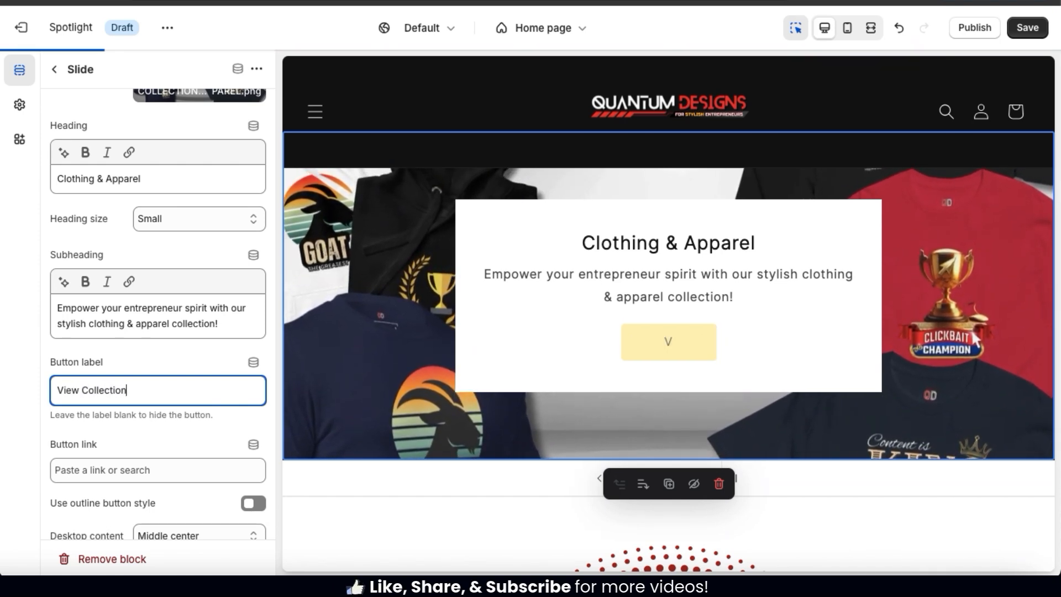
{"action": "left_click", "coordinate": [182, 432]}
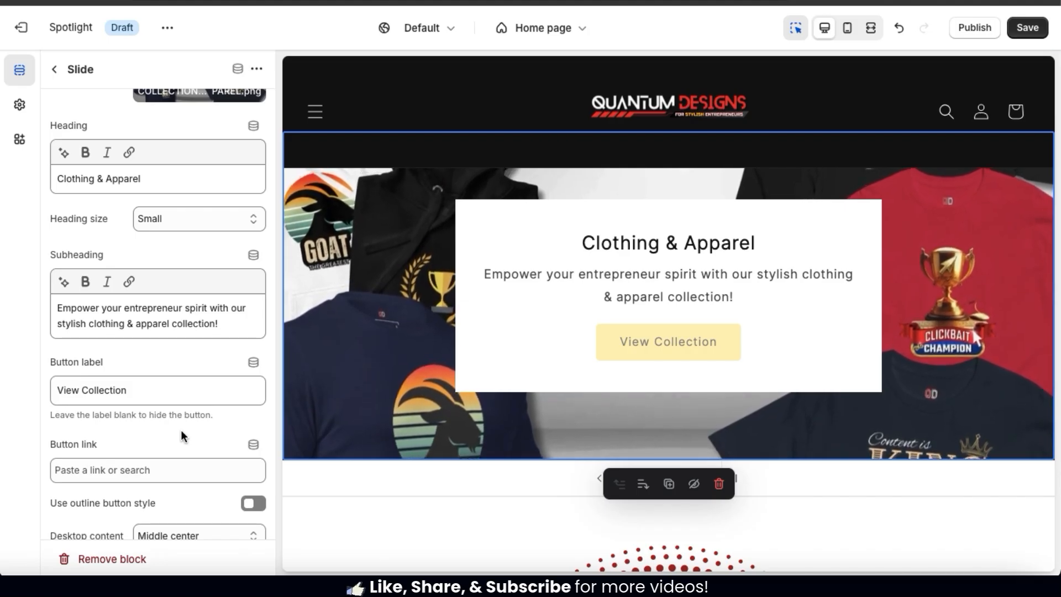
Link the slide's button to the Clothing & Apparel collection.
{"action": "scroll", "coordinate": [181, 430], "scroll_direction": "down", "scroll_amount": 5}
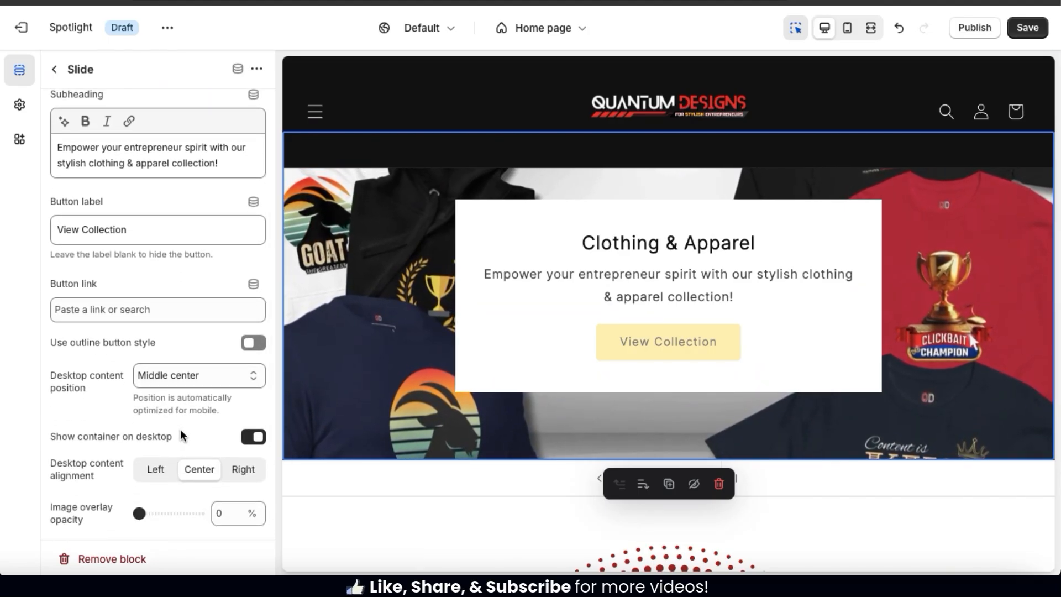
{"action": "left_click", "coordinate": [166, 315]}
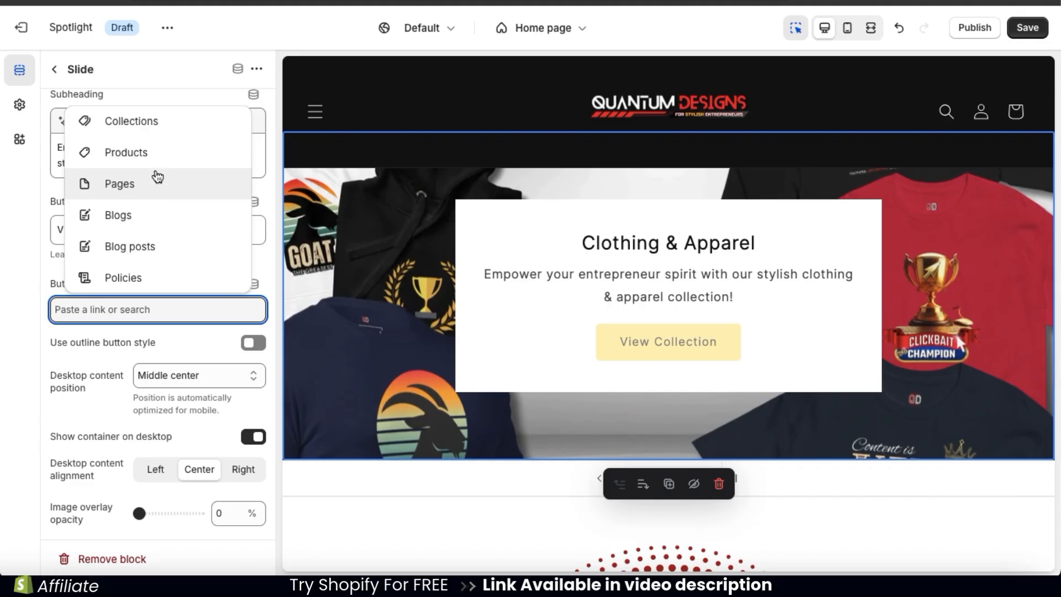
{"action": "left_click", "coordinate": [140, 128]}
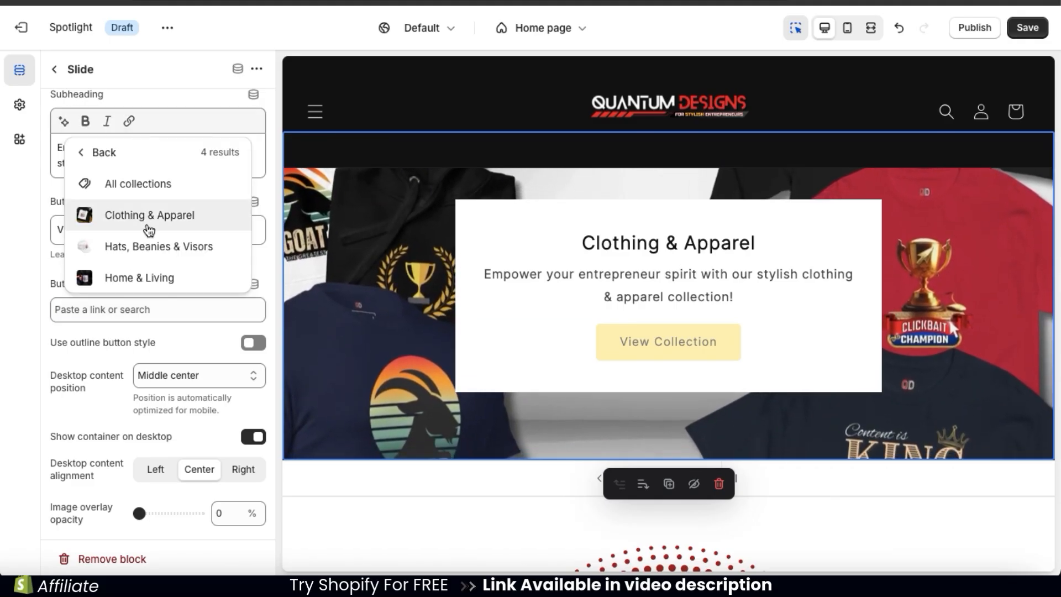
{"action": "left_click", "coordinate": [132, 221]}
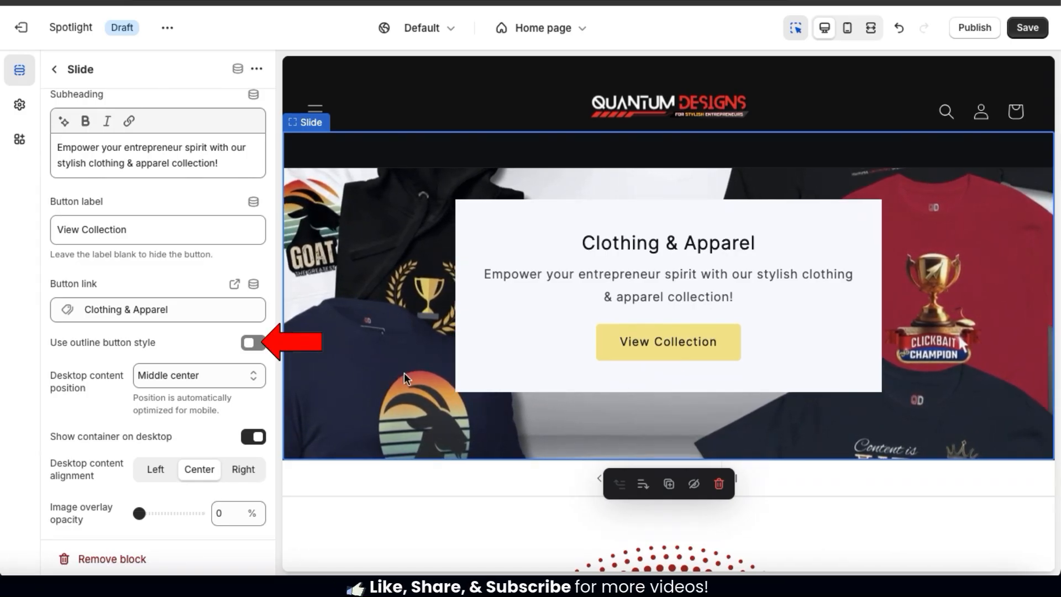
Try the outline style on the slide's button and switch it back off.
{"action": "left_click", "coordinate": [251, 347]}
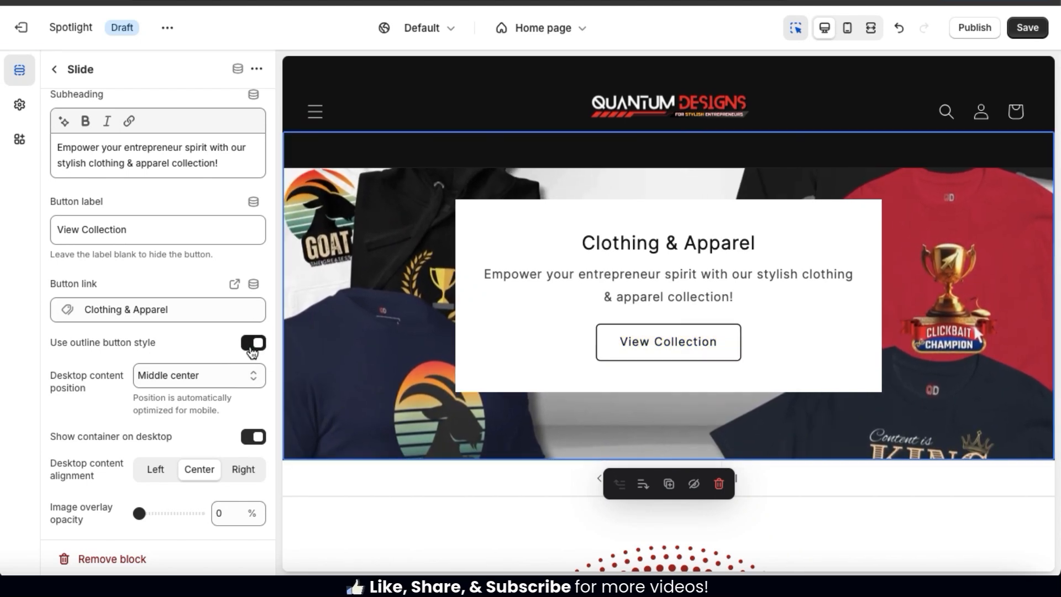
{"action": "left_click", "coordinate": [253, 347]}
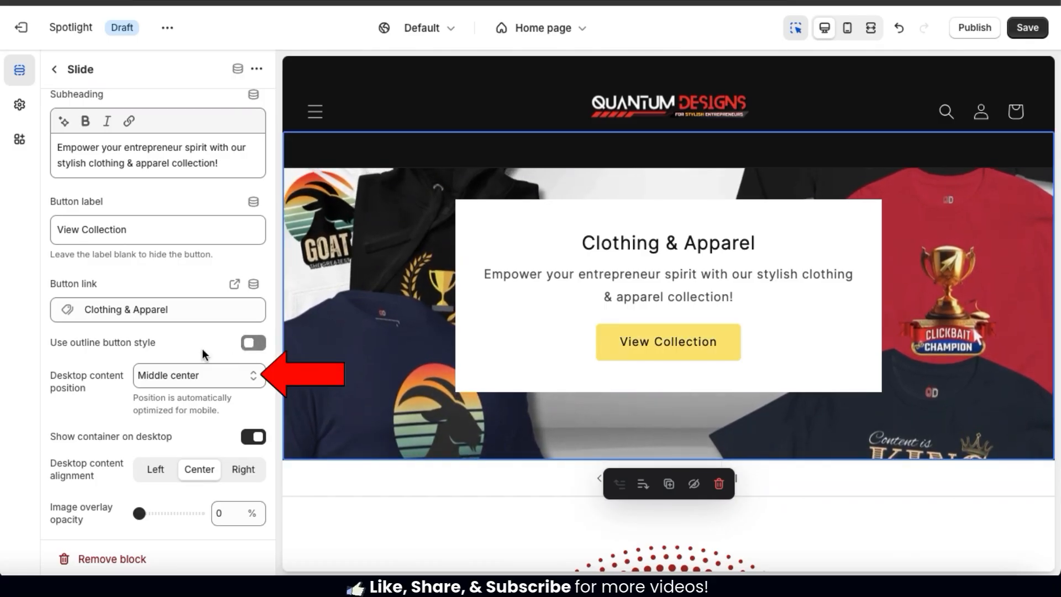
Try the Top center, Bottom left and Top right desktop content positions, and return the slide's content to Middle center.
{"action": "scroll", "coordinate": [203, 351], "scroll_direction": "down", "scroll_amount": 3}
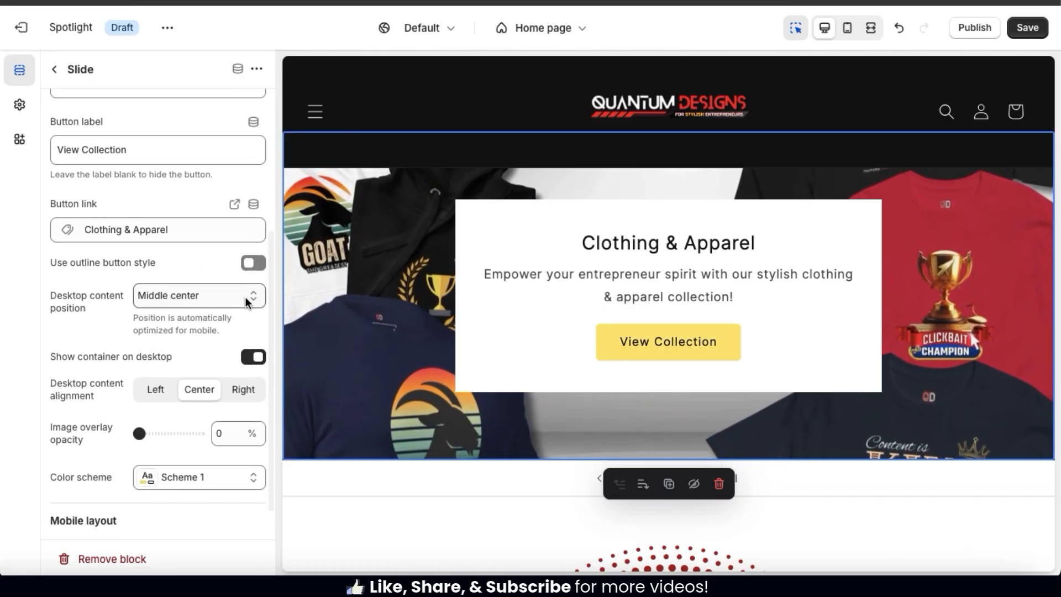
{"action": "left_click", "coordinate": [246, 299]}
{"action": "left_click", "coordinate": [224, 247]}
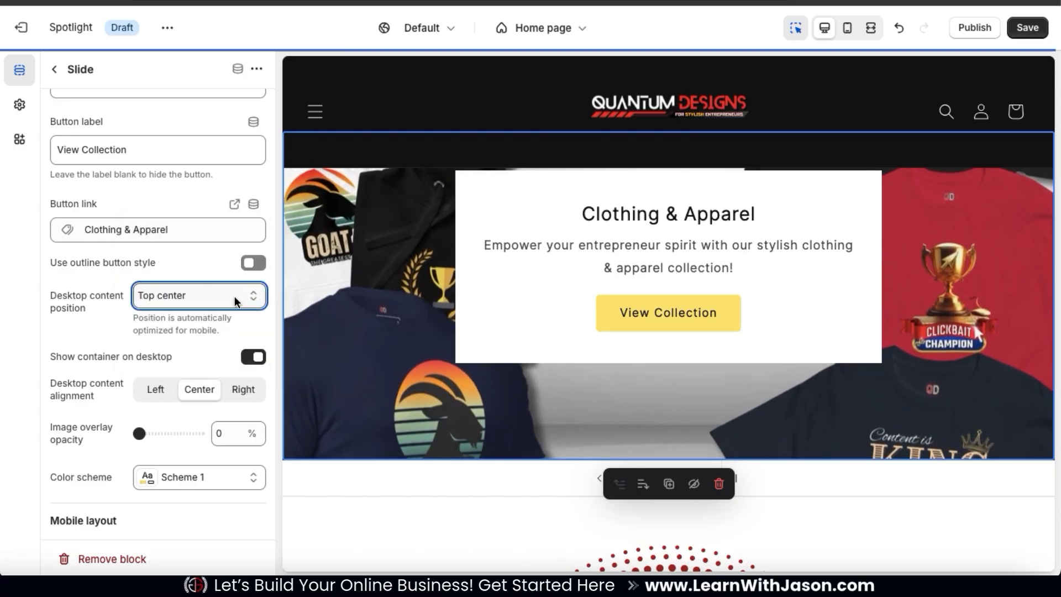
{"action": "left_click", "coordinate": [235, 297]}
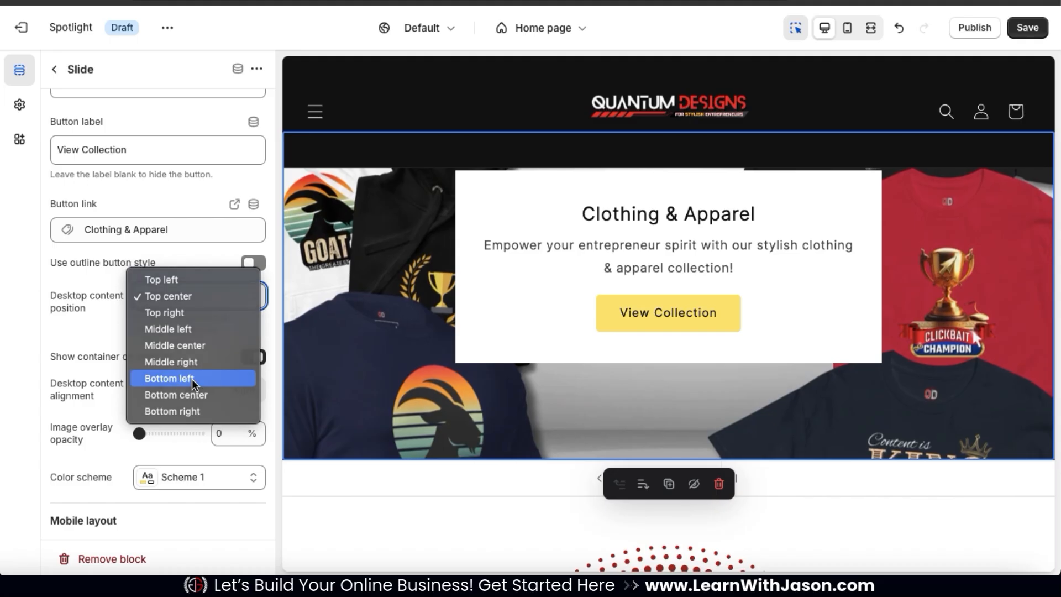
{"action": "left_click", "coordinate": [191, 379]}
{"action": "left_click", "coordinate": [231, 298]}
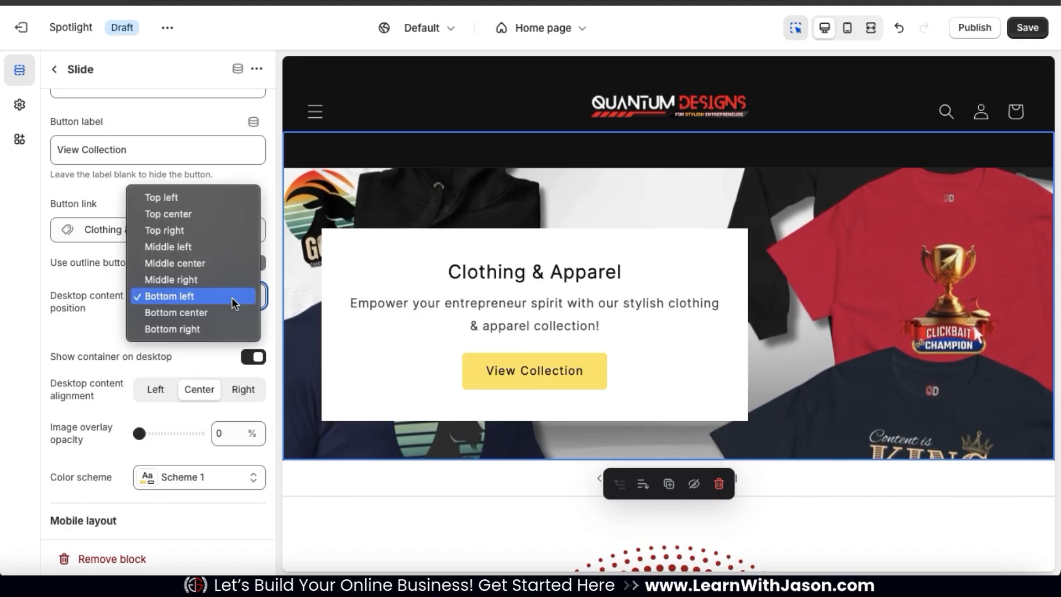
{"action": "left_click", "coordinate": [228, 229]}
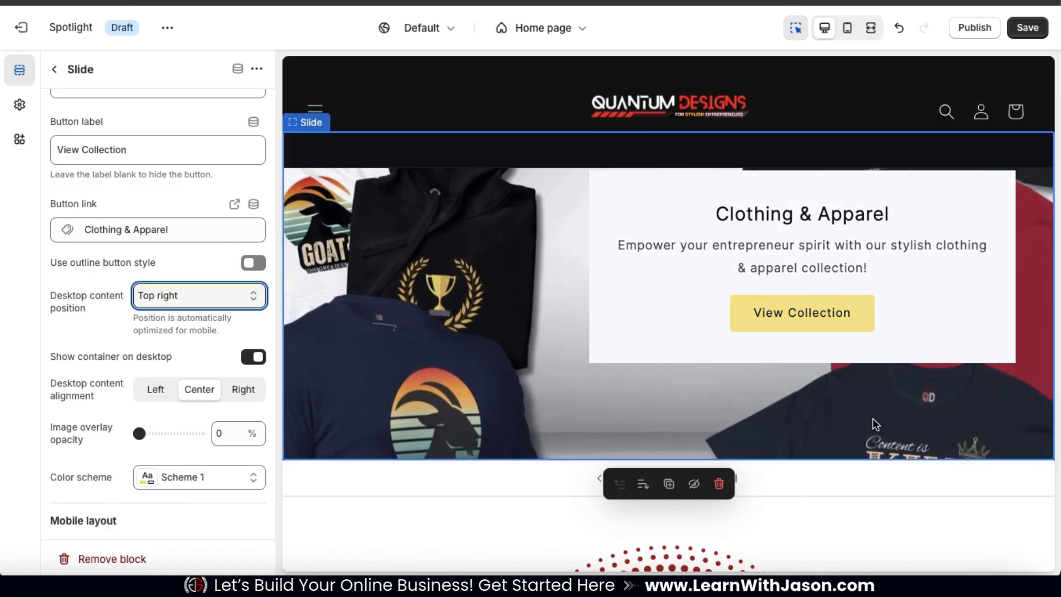
{"action": "left_click", "coordinate": [222, 303]}
{"action": "key", "text": "Escape"}
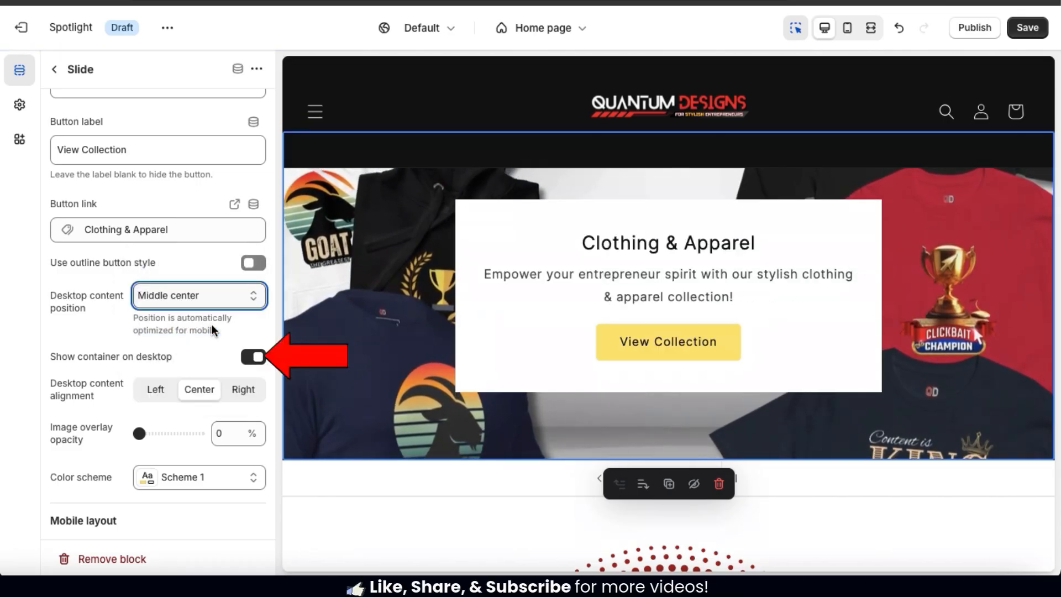
Try hiding the slide's desktop container and right-aligning its content, and restore the shown container and centered alignment.
{"action": "scroll", "coordinate": [211, 324], "scroll_direction": "down", "scroll_amount": 1}
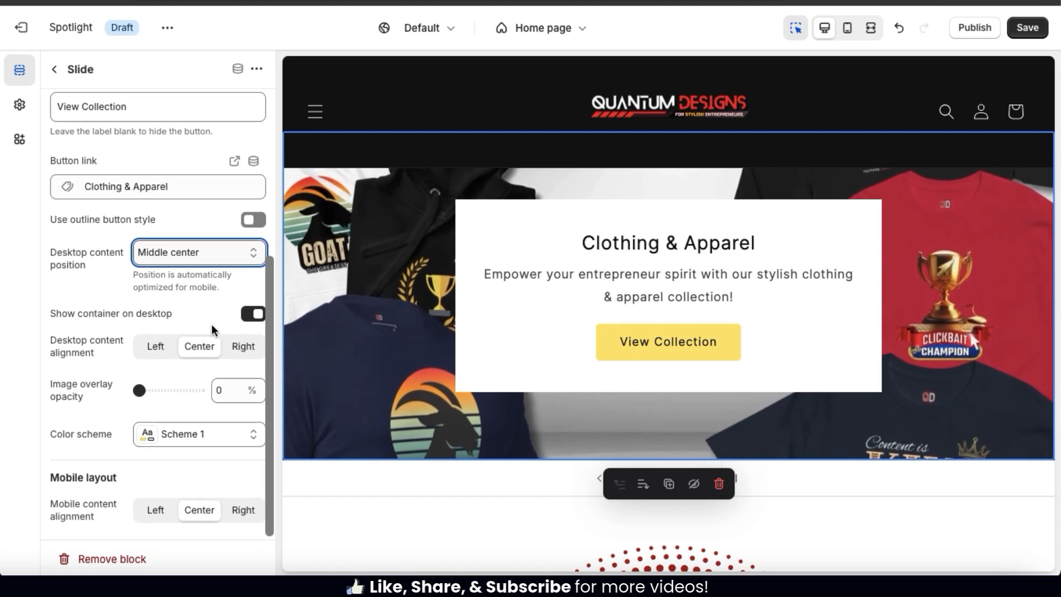
{"action": "left_click", "coordinate": [252, 313]}
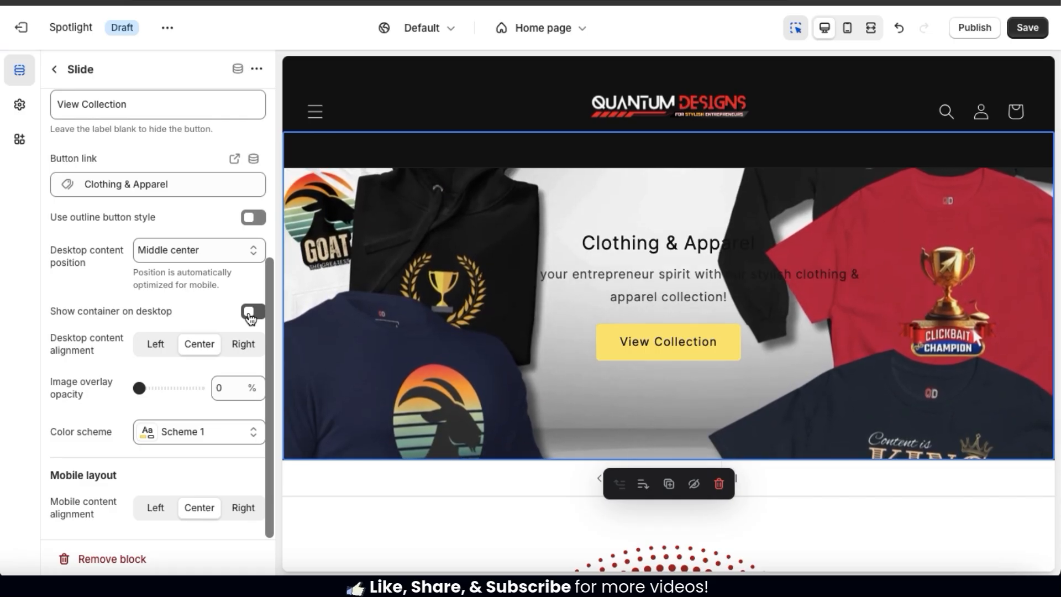
{"action": "left_click", "coordinate": [251, 312]}
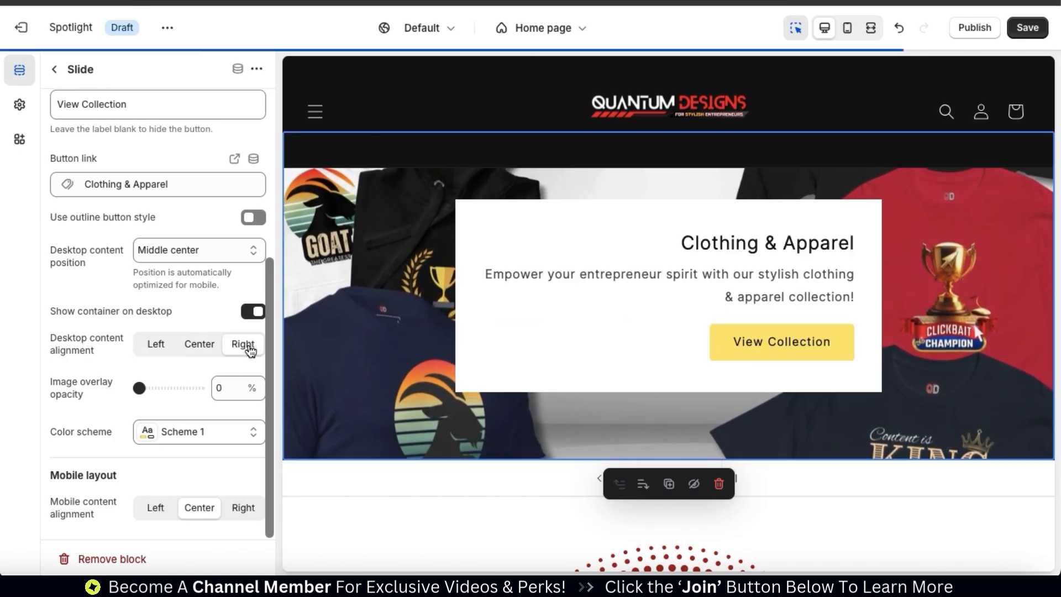
{"action": "left_click", "coordinate": [210, 347]}
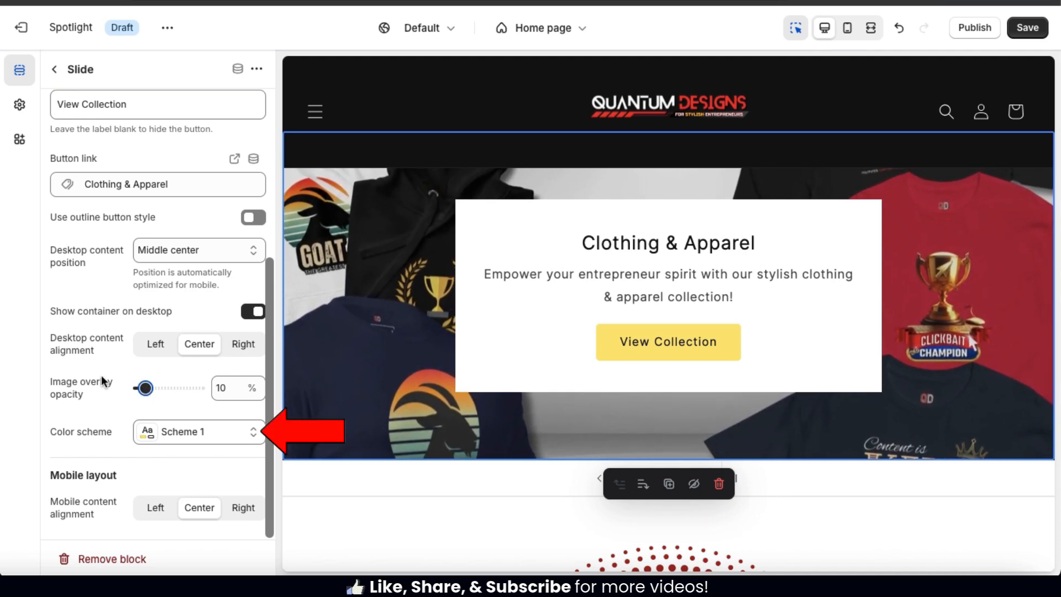
Try color schemes 4, 5 and 2 on the Clothing & Apparel slide and return it to Scheme 1.
{"action": "left_click", "coordinate": [232, 438]}
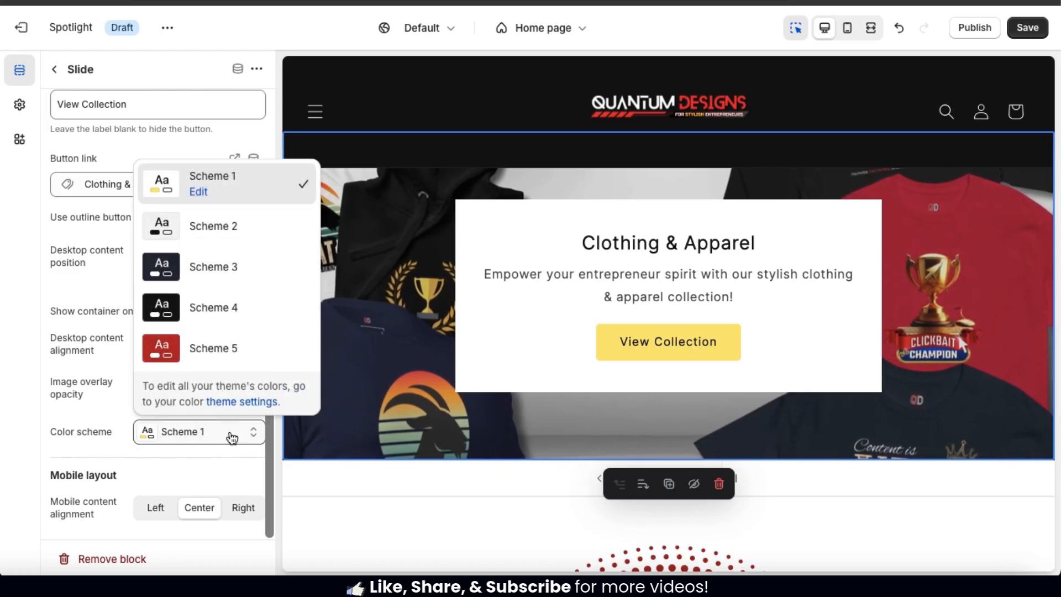
{"action": "left_click", "coordinate": [243, 308]}
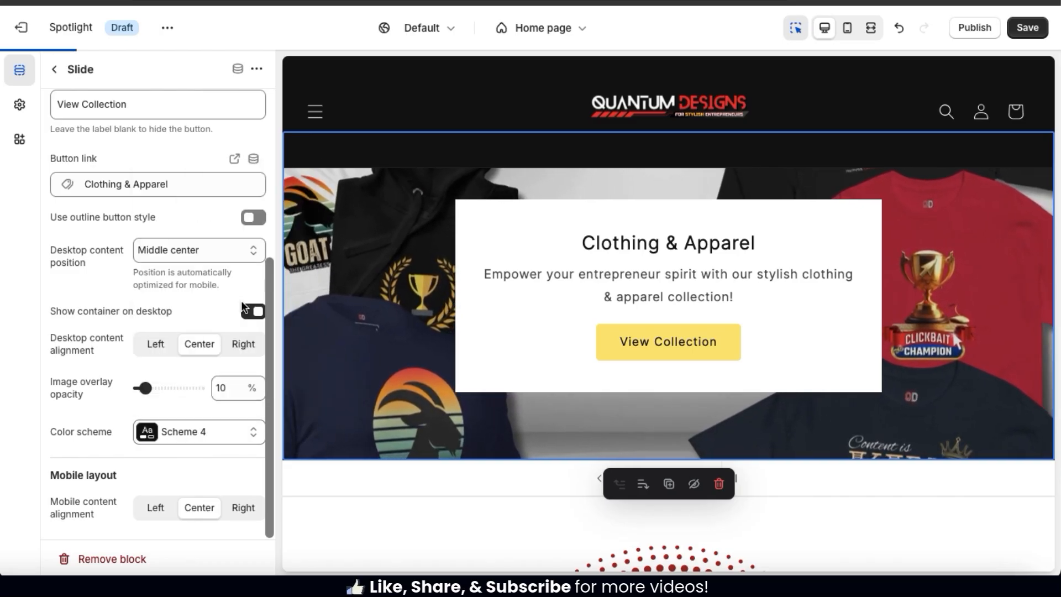
{"action": "left_click", "coordinate": [214, 434]}
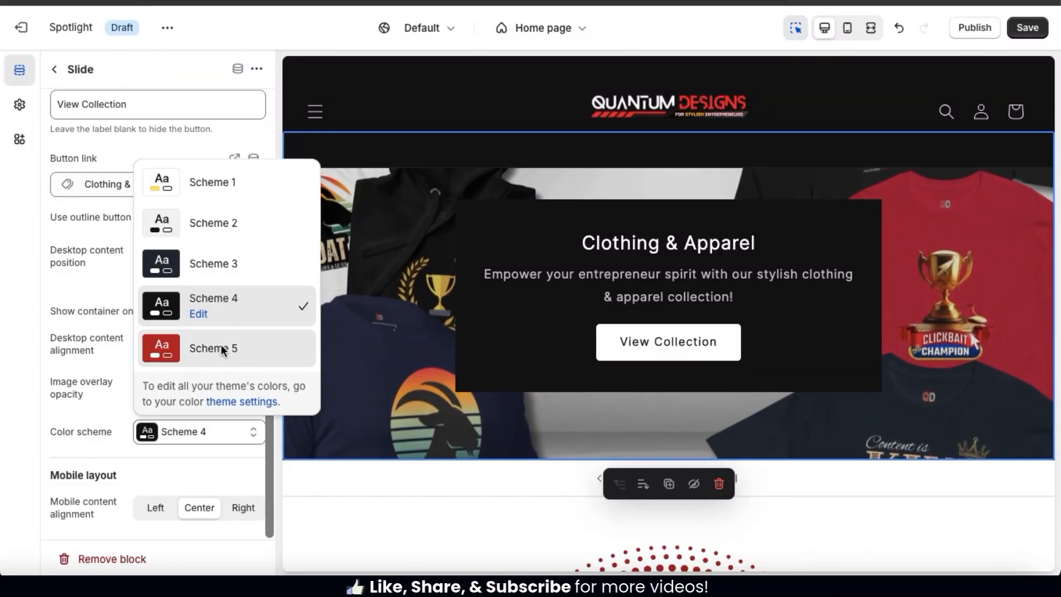
{"action": "left_click", "coordinate": [221, 344]}
{"action": "left_click", "coordinate": [232, 431]}
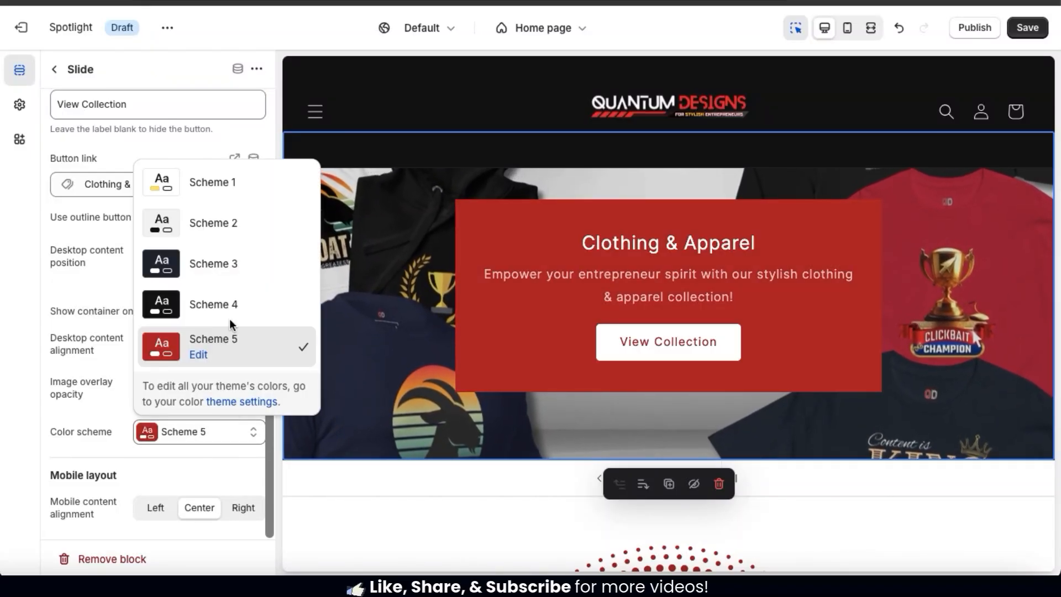
{"action": "left_click", "coordinate": [233, 222]}
{"action": "left_click", "coordinate": [225, 434]}
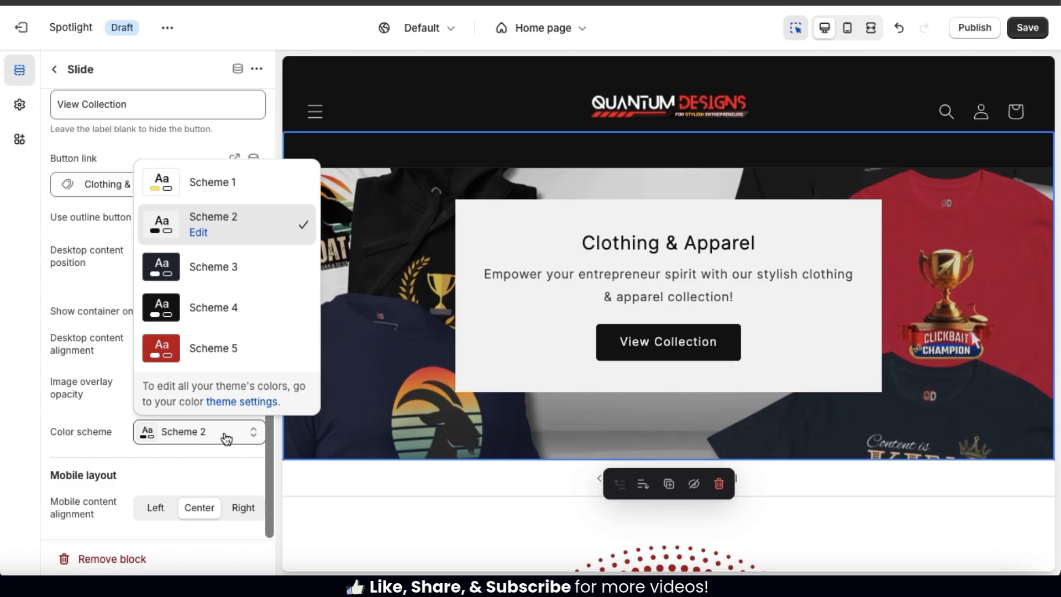
{"action": "left_click", "coordinate": [236, 305]}
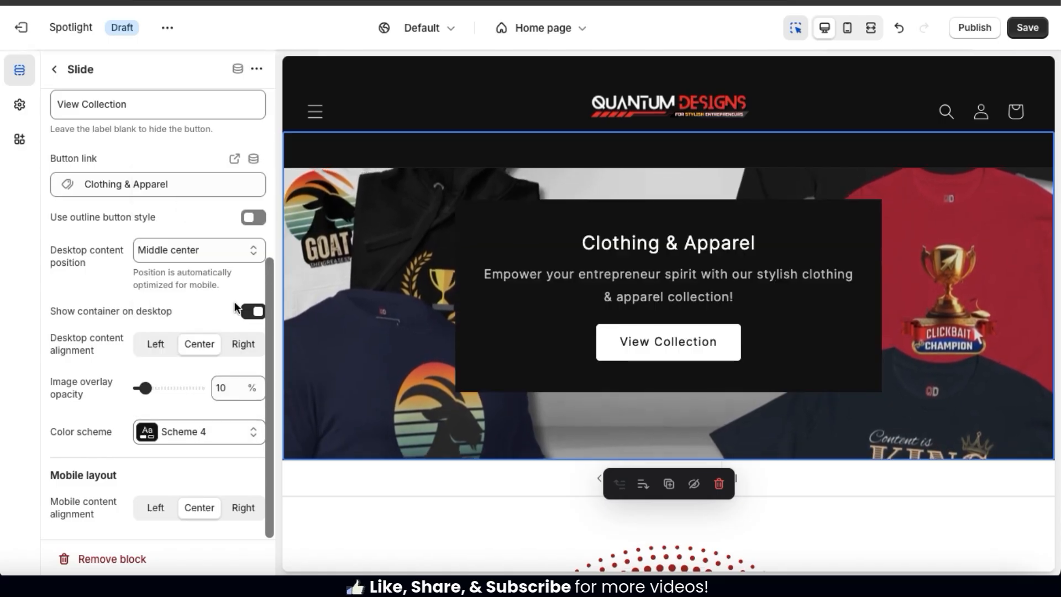
{"action": "left_click", "coordinate": [233, 432]}
{"action": "left_click", "coordinate": [232, 184]}
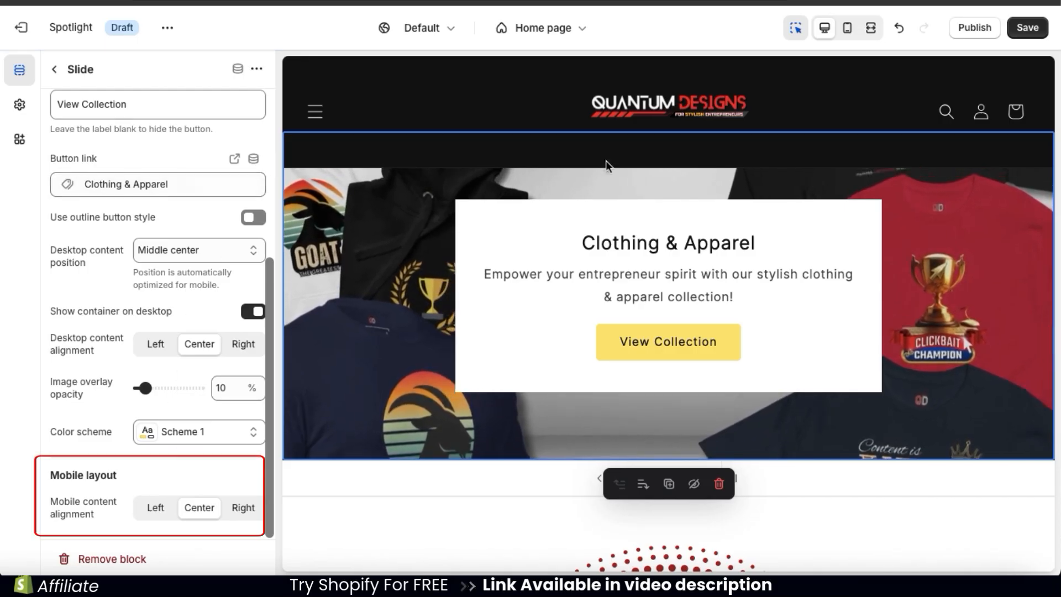
In the mobile preview, try the option to show slideshow content below images, leave it on and return to the desktop preview.
{"action": "left_click", "coordinate": [849, 31]}
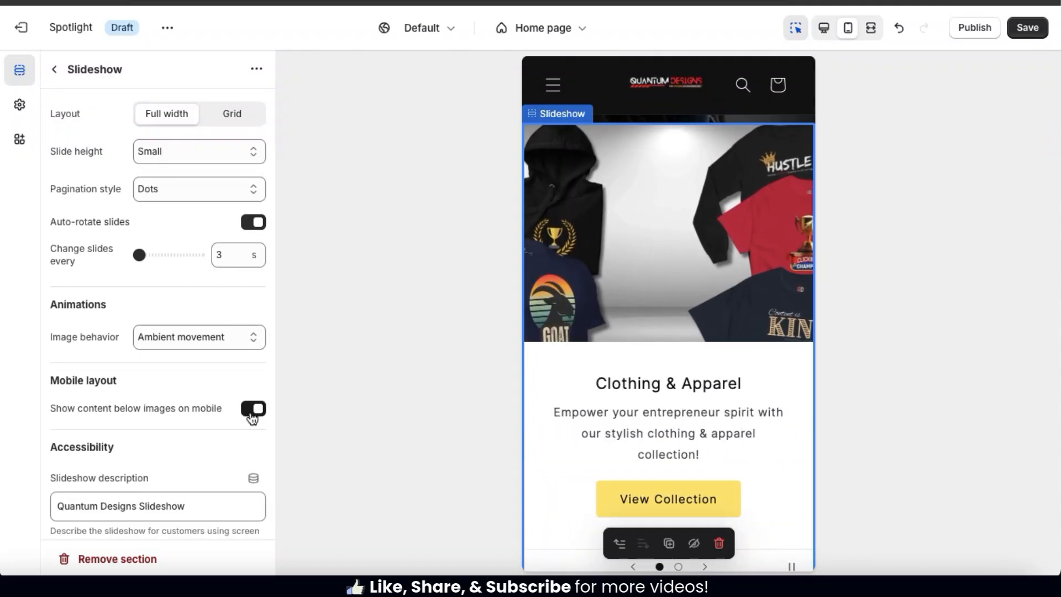
{"action": "left_click", "coordinate": [252, 412]}
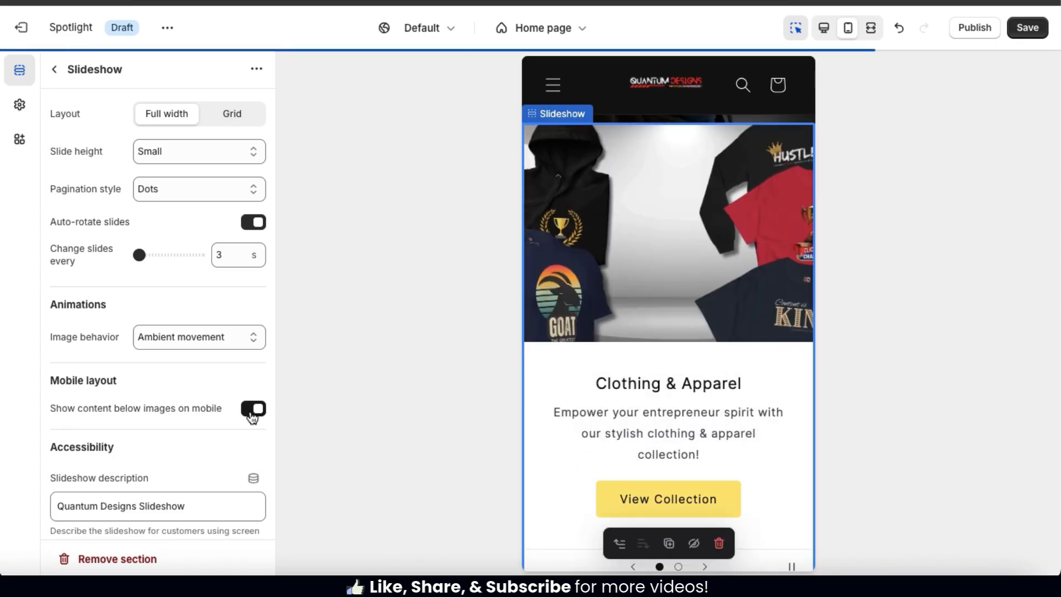
{"action": "left_click", "coordinate": [824, 28]}
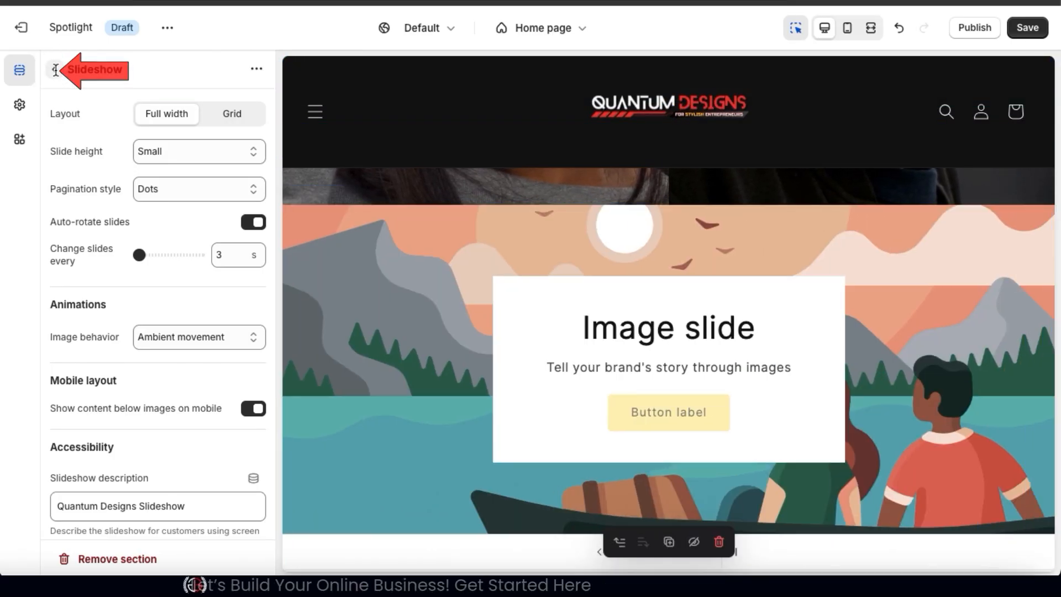
Open the slideshow's second slide and assign the hats collection picture as its image.
{"action": "left_click", "coordinate": [55, 71]}
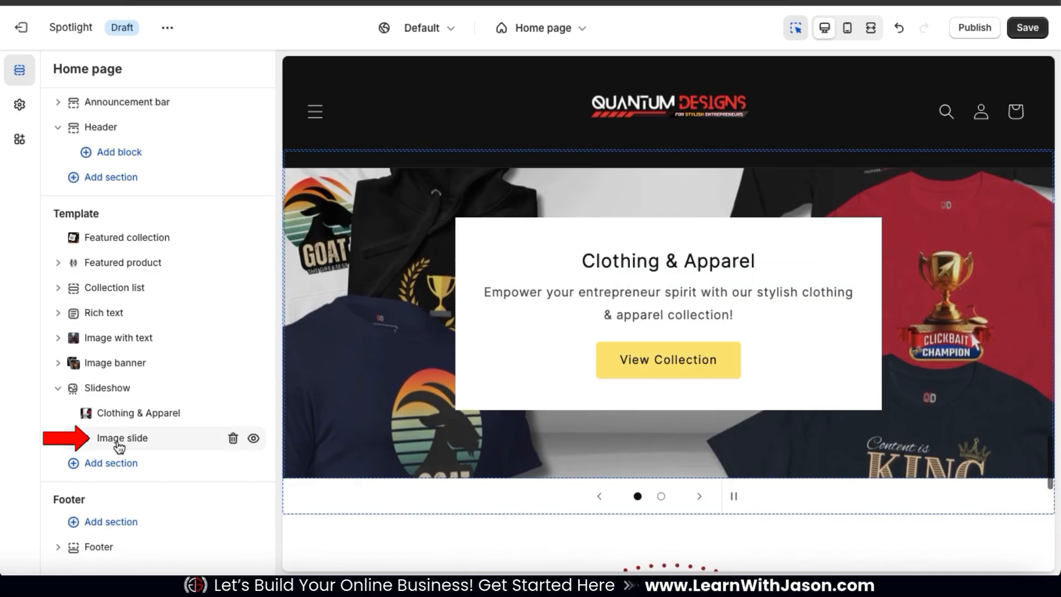
{"action": "left_click", "coordinate": [126, 445]}
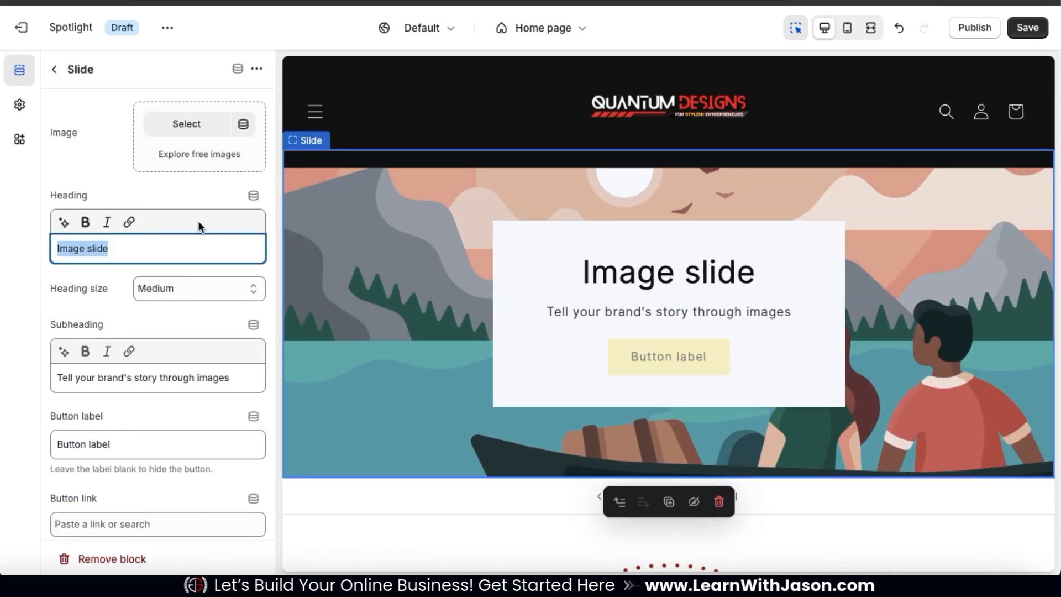
{"action": "left_click", "coordinate": [190, 125]}
{"action": "left_click", "coordinate": [313, 304]}
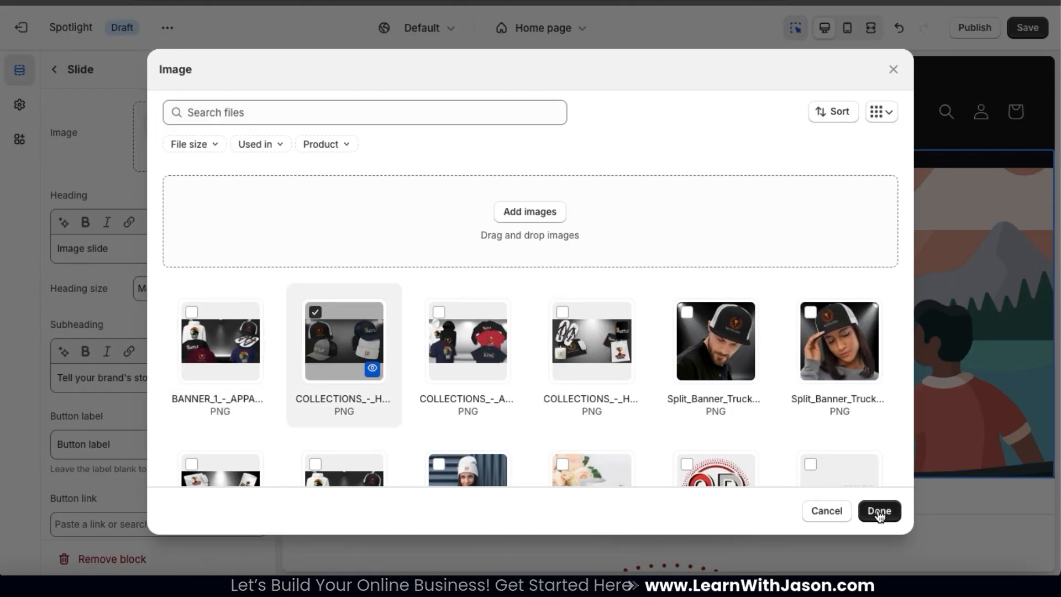
{"action": "left_click", "coordinate": [877, 509]}
Give the slide a Small heading "Headwear", subheading "Empower Your Look with Trendy Hats & Beanies for Entrepreneurs Like You!" and button label "View Collection".
{"action": "triple_click", "coordinate": [155, 244]}
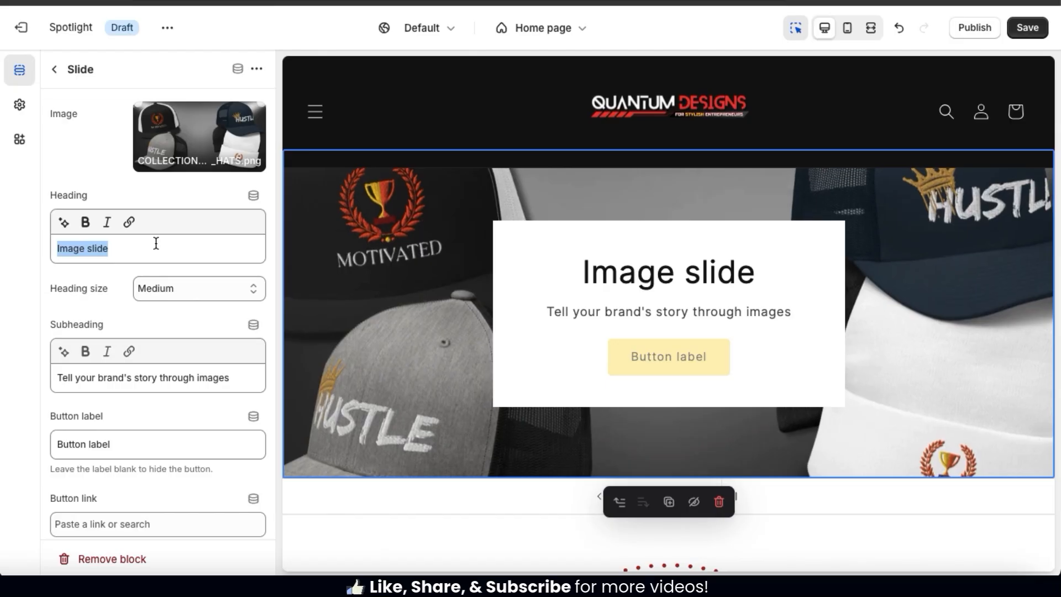
{"action": "type", "text": "Headwear"}
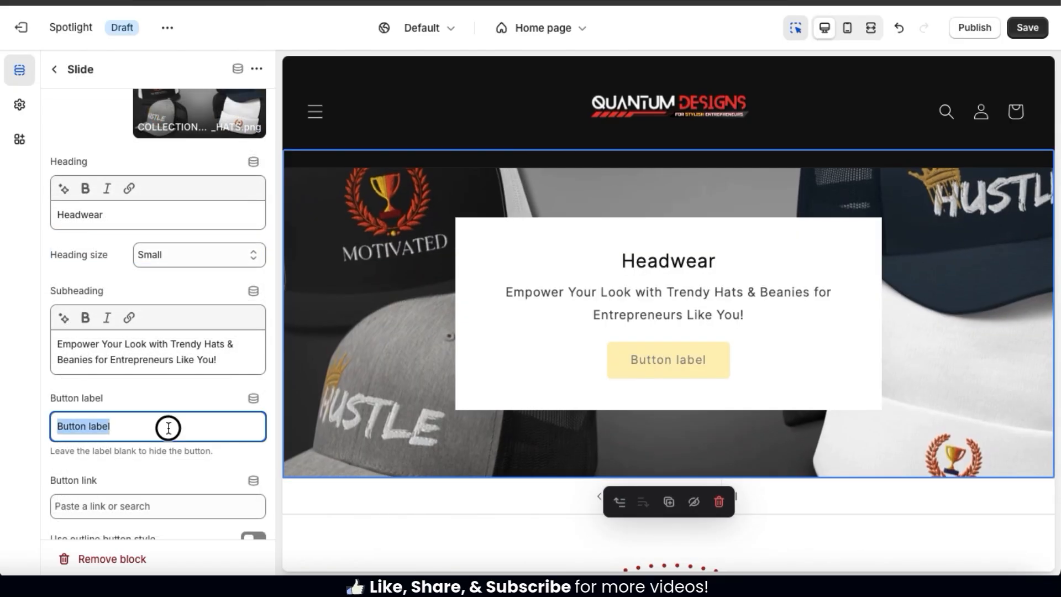
{"action": "type", "text": "Collection"}
Link the Headwear slide's button to the Hats, Beanies & Visors collection.
{"action": "scroll", "coordinate": [194, 428], "scroll_direction": "down", "scroll_amount": 2}
{"action": "left_click", "coordinate": [184, 383]}
{"action": "left_click", "coordinate": [152, 197]}
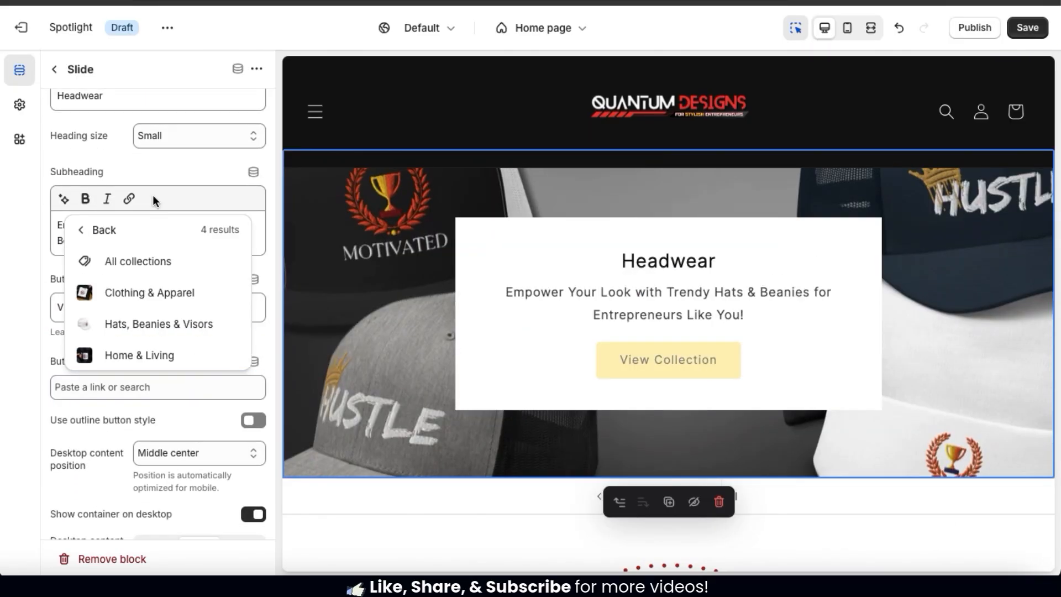
{"action": "left_click", "coordinate": [136, 311]}
{"action": "scroll", "coordinate": [172, 397], "scroll_direction": "up", "scroll_amount": 3}
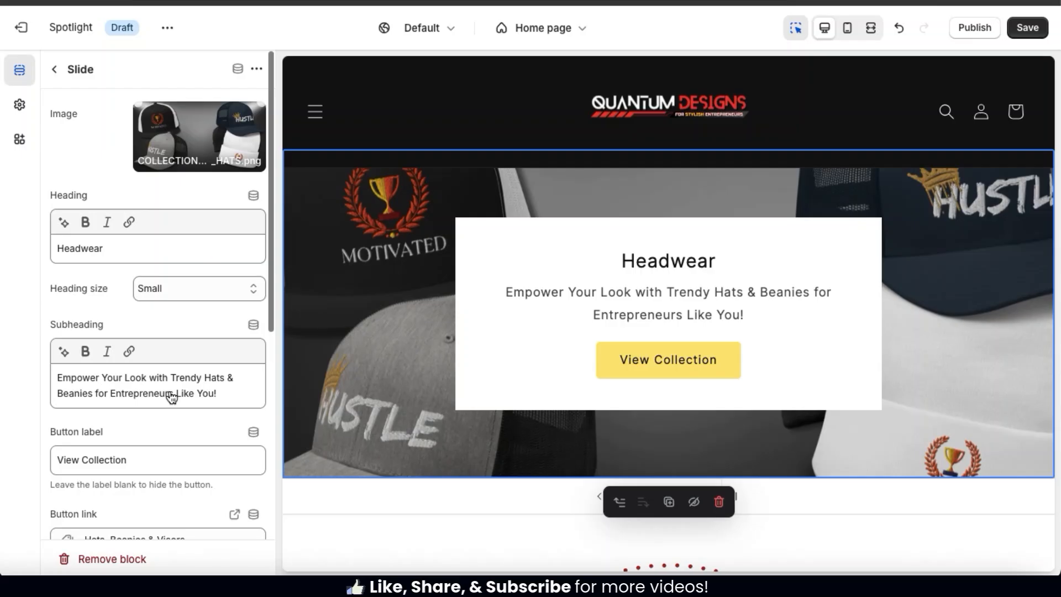
Add a third slide below Headwear and set it up with the Home & Living image, text and a "View Collection" button.
{"action": "left_click", "coordinate": [55, 73]}
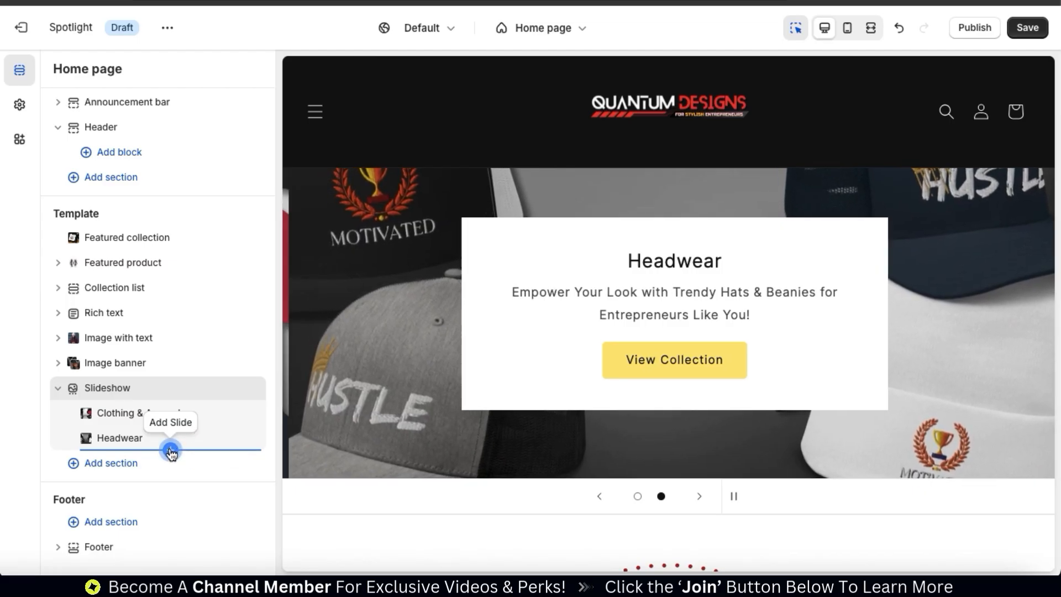
{"action": "left_click", "coordinate": [170, 451]}
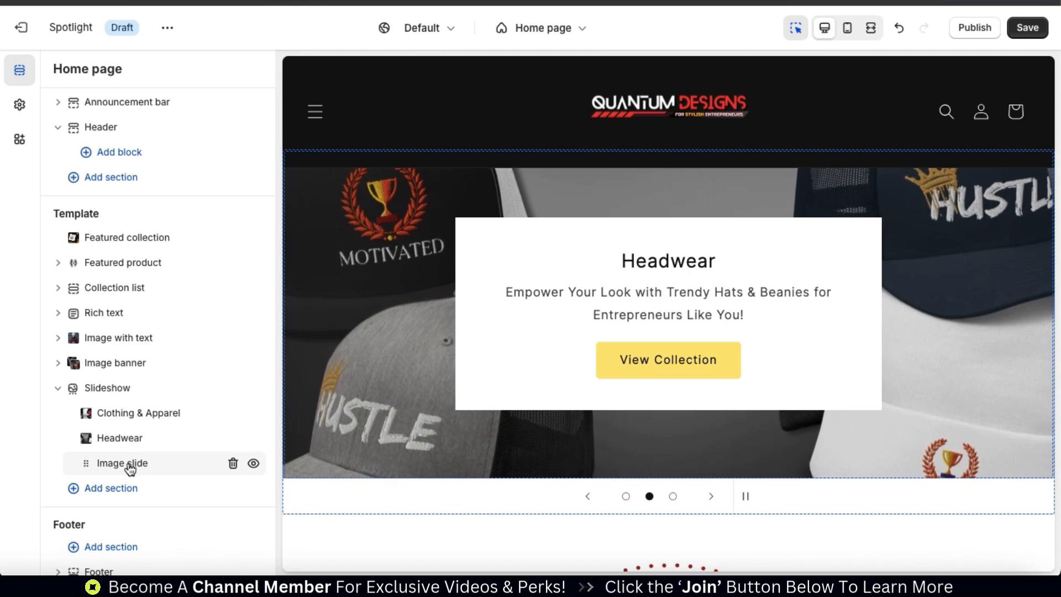
{"action": "left_click", "coordinate": [130, 466]}
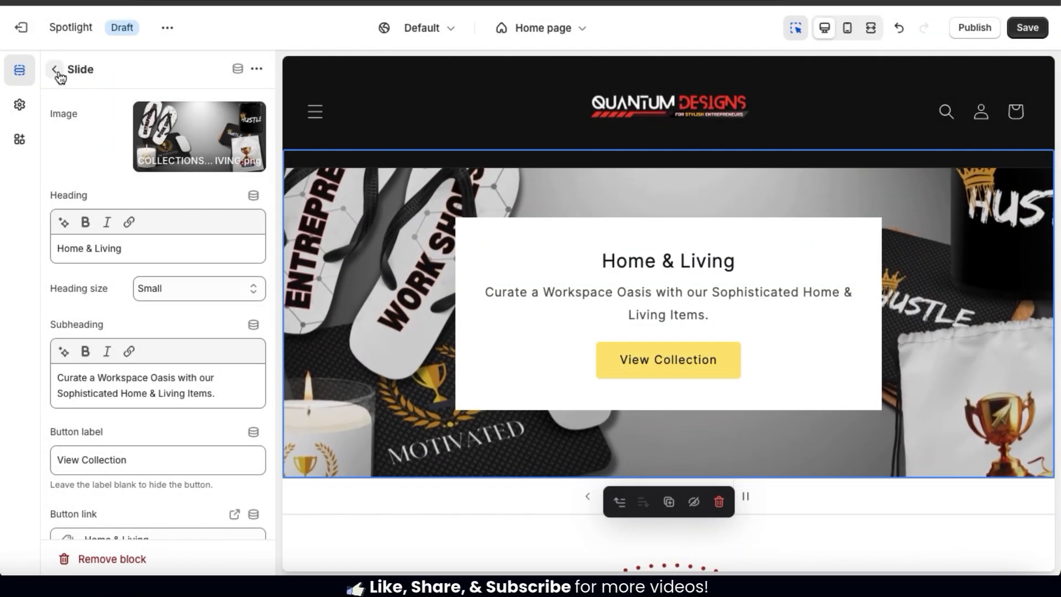
{"action": "left_click", "coordinate": [56, 69]}
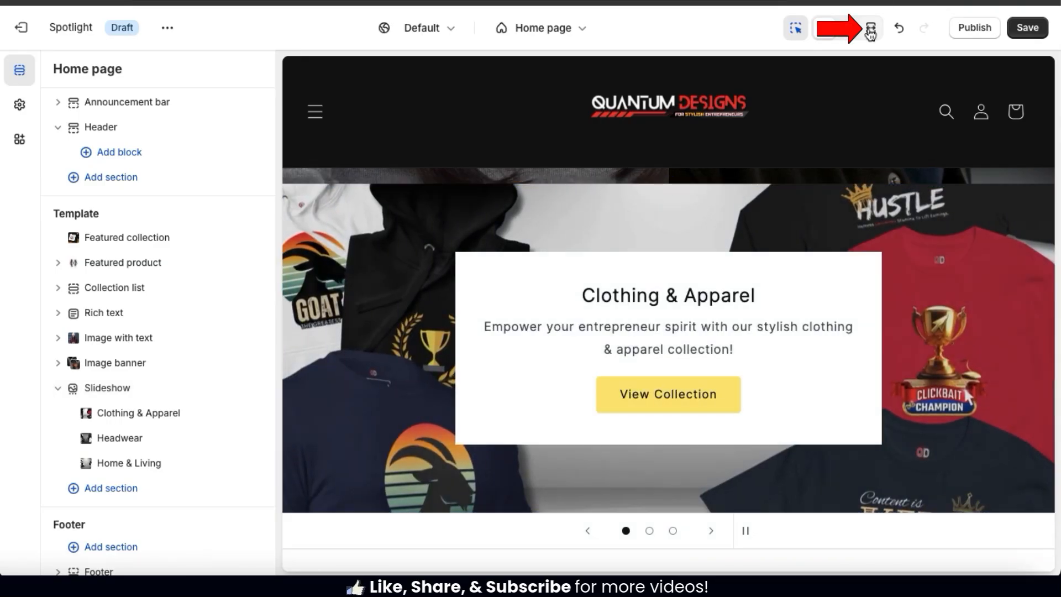
Preview the slideshow in fullscreen and mobile views, return to the desktop view and save the theme.
{"action": "left_click", "coordinate": [870, 30]}
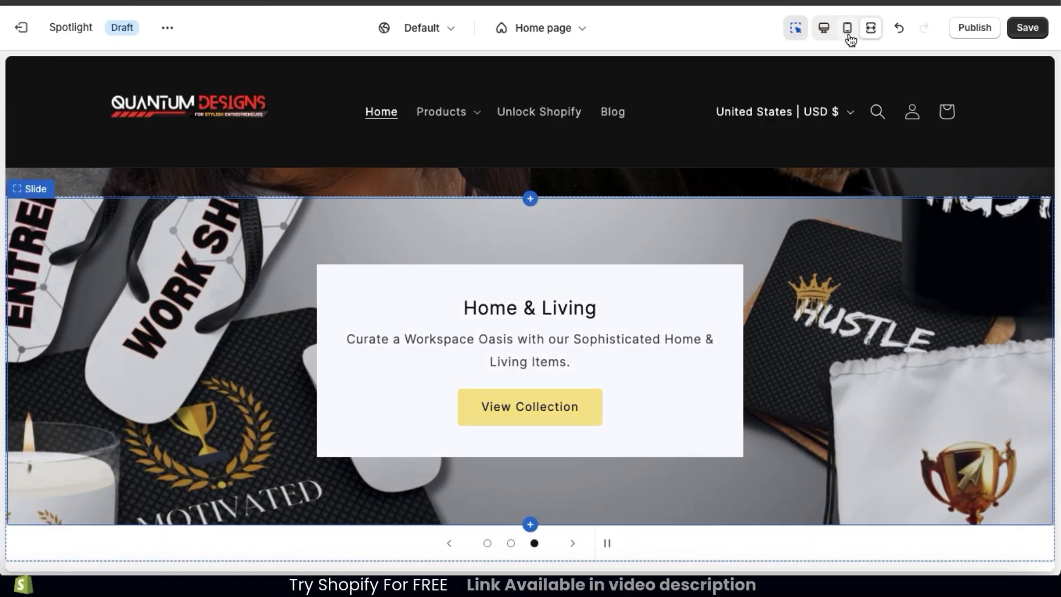
{"action": "left_click", "coordinate": [848, 30]}
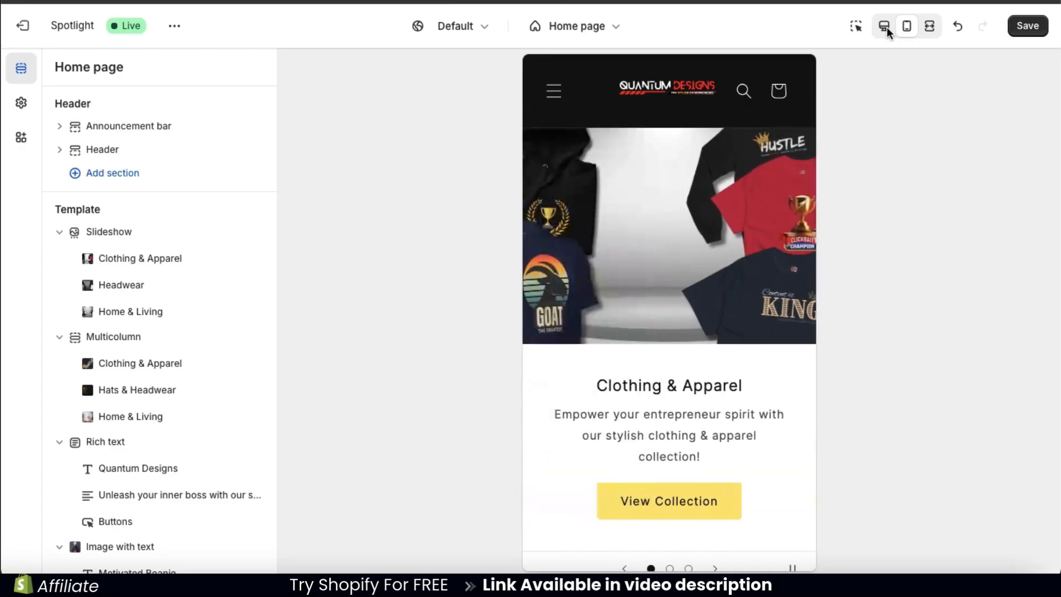
{"action": "left_click", "coordinate": [885, 28]}
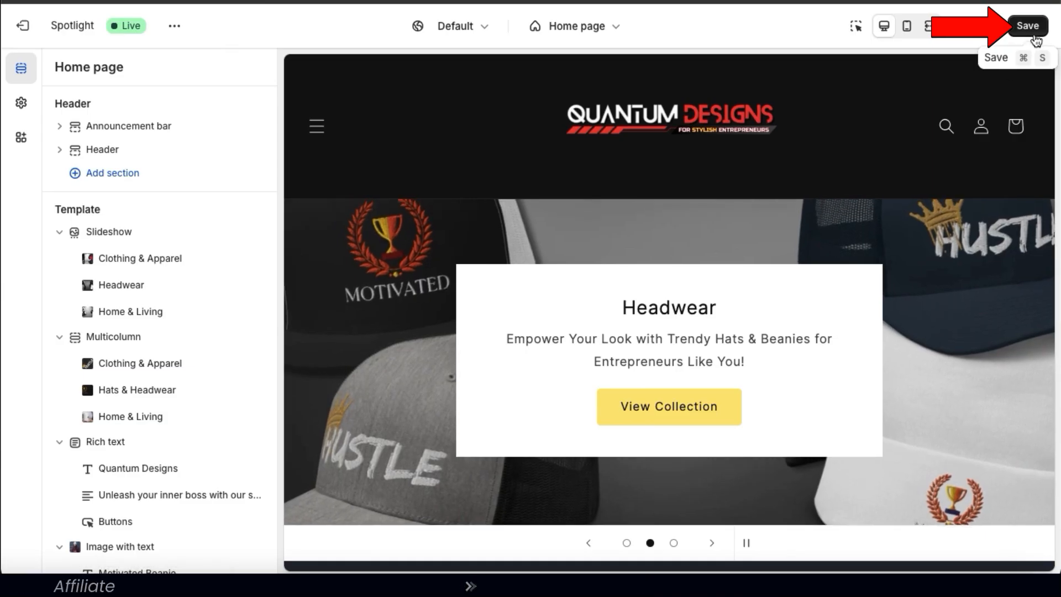
{"action": "left_click", "coordinate": [1023, 27]}
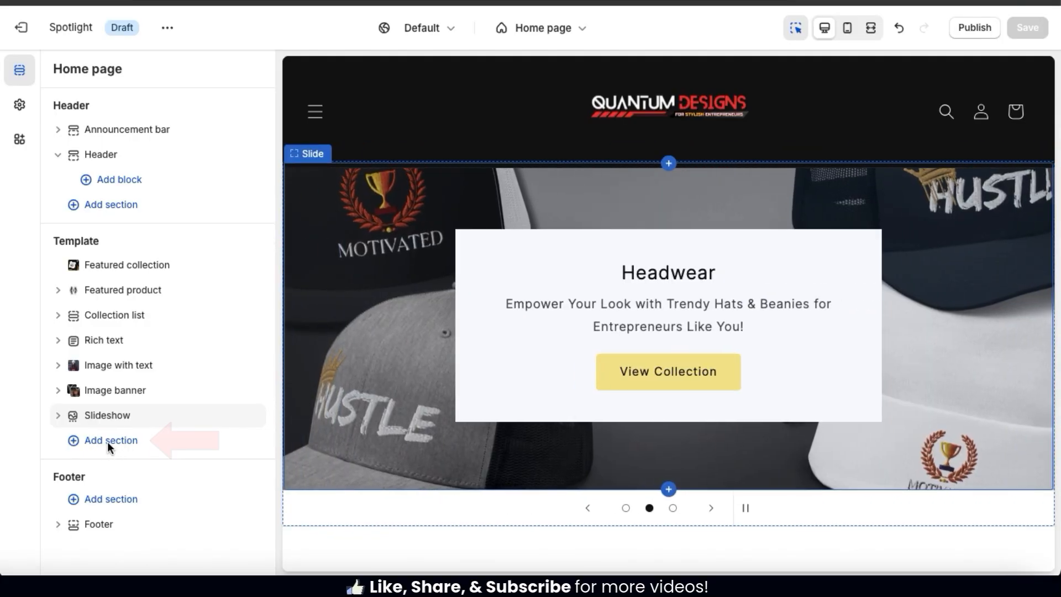
Add a Collage section below the slideshow and set its heading to "Home & Living".
{"action": "left_click", "coordinate": [109, 442]}
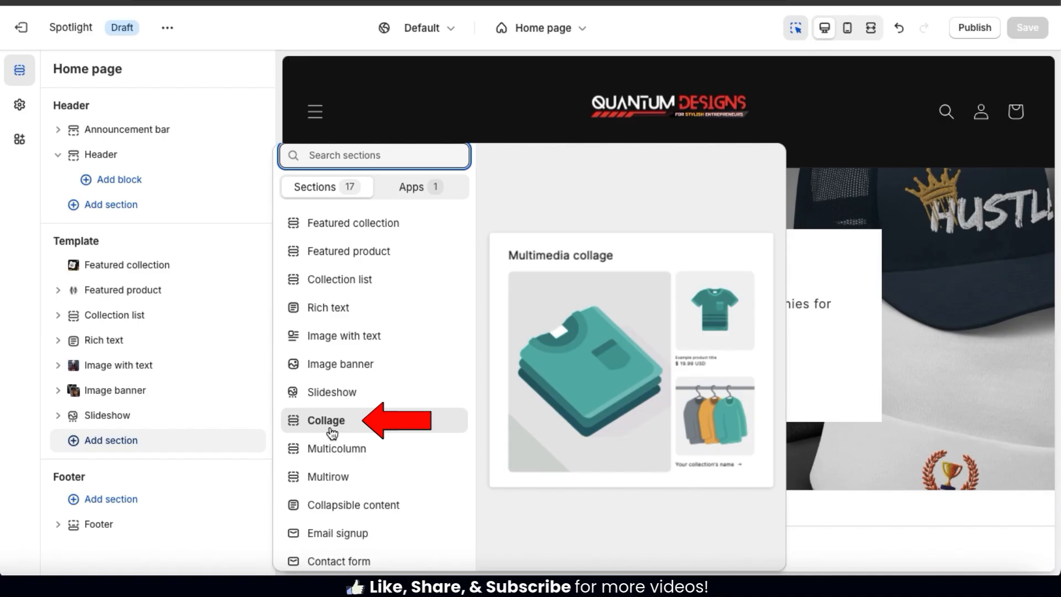
{"action": "left_click", "coordinate": [329, 427]}
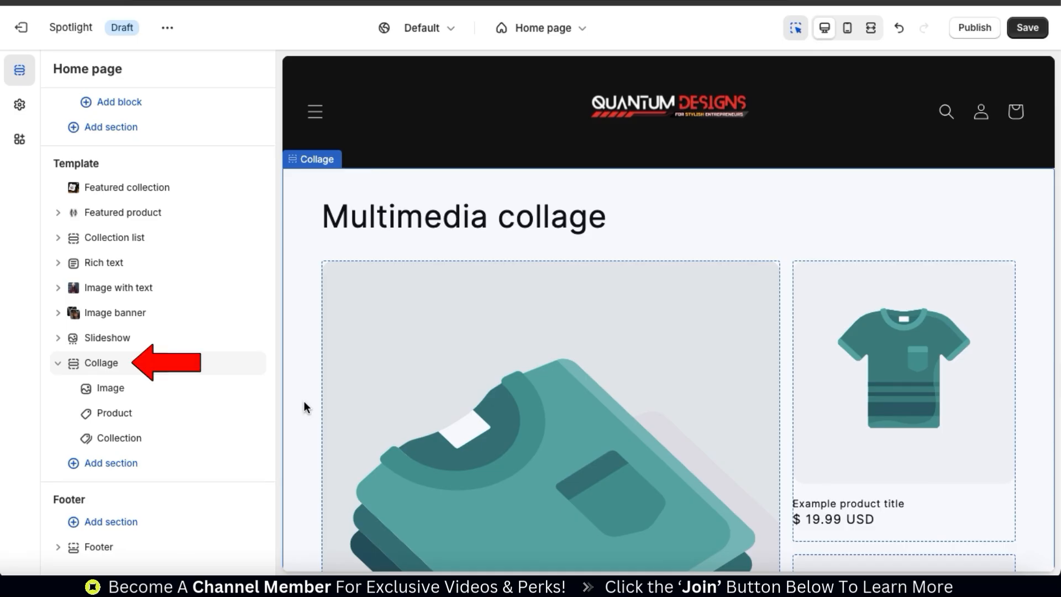
{"action": "left_click", "coordinate": [111, 365]}
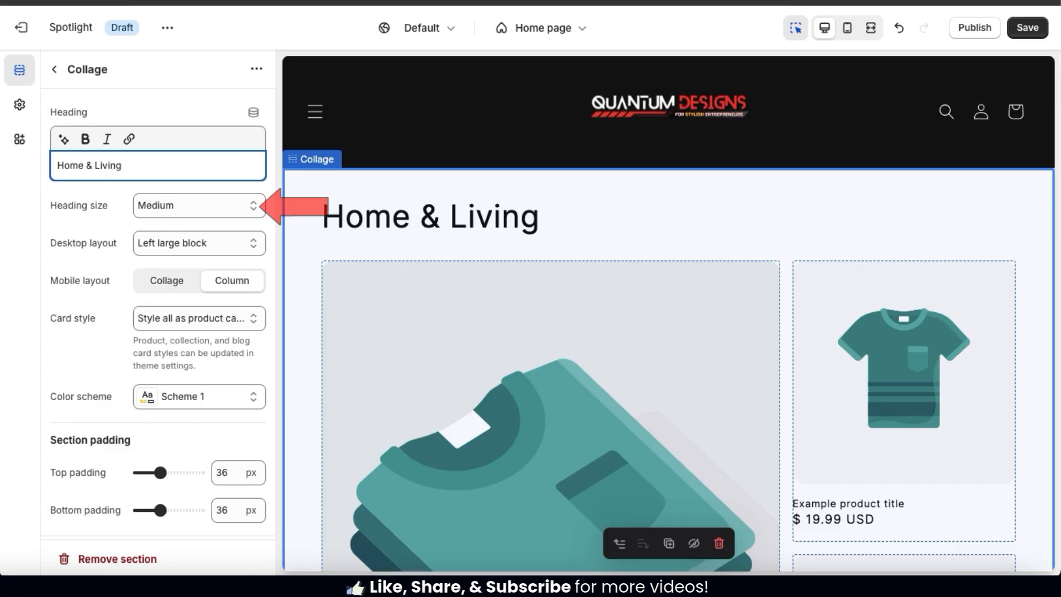
Try the Extra large heading size on the collage and return it to Medium.
{"action": "left_click", "coordinate": [157, 202]}
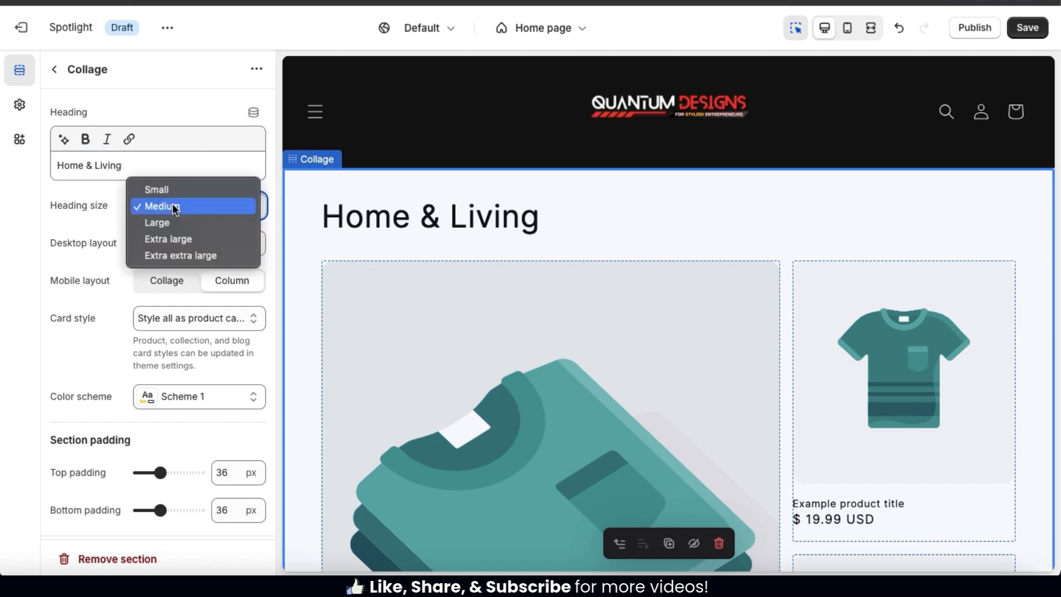
{"action": "left_click", "coordinate": [175, 240]}
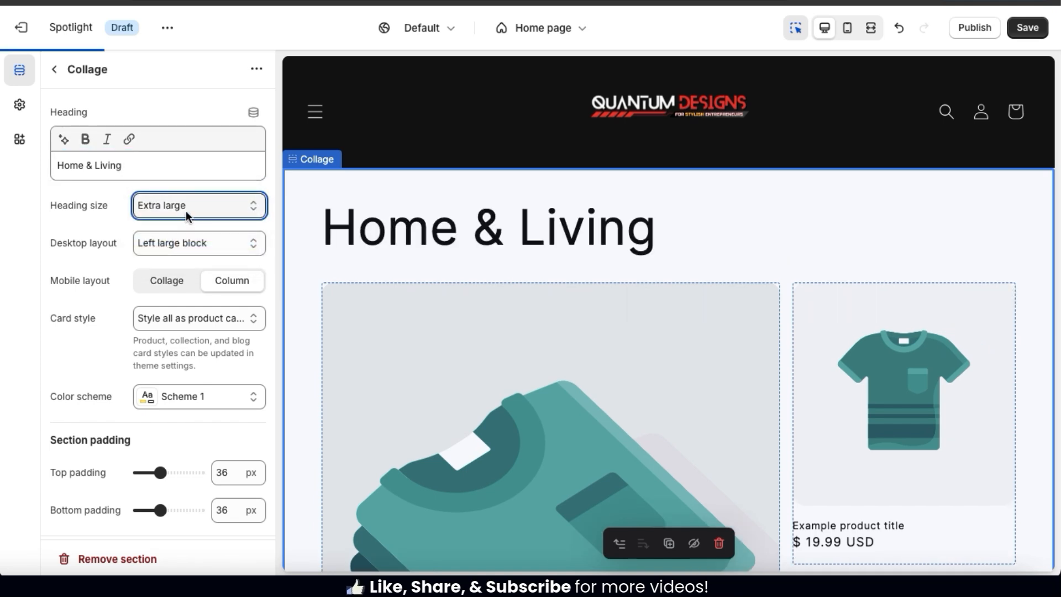
{"action": "left_click", "coordinate": [185, 210]}
{"action": "left_click", "coordinate": [177, 172]}
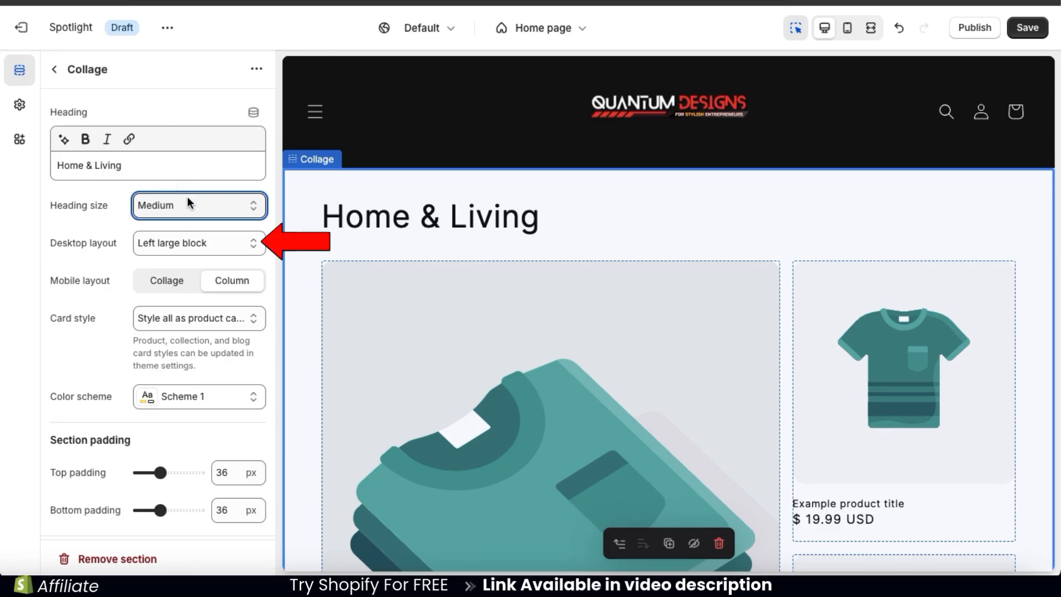
Try the Right large block desktop layout on the collage and return it to Left large block.
{"action": "left_click", "coordinate": [240, 243]}
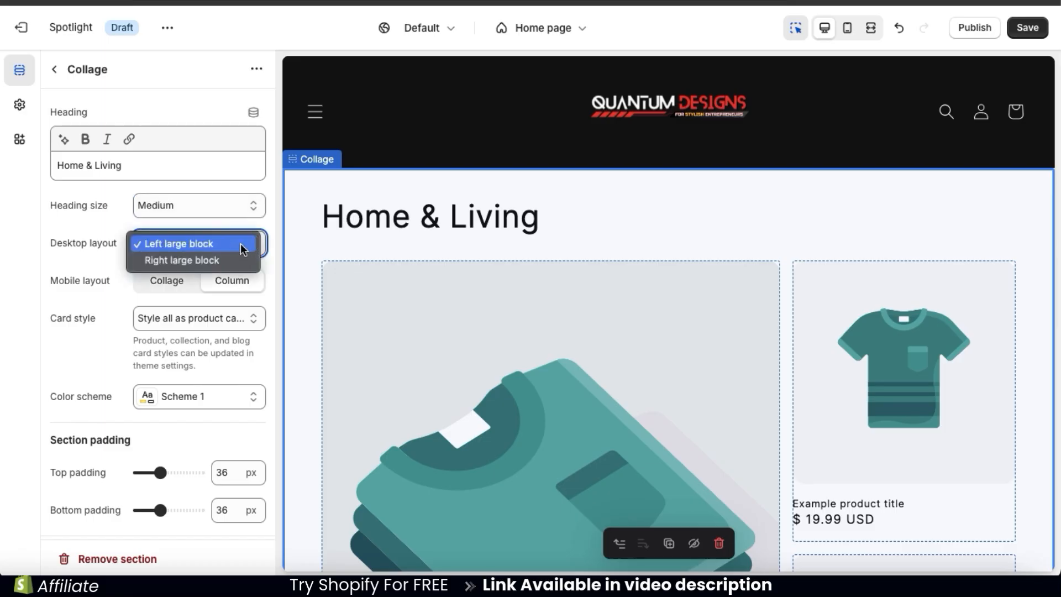
{"action": "left_click", "coordinate": [237, 258]}
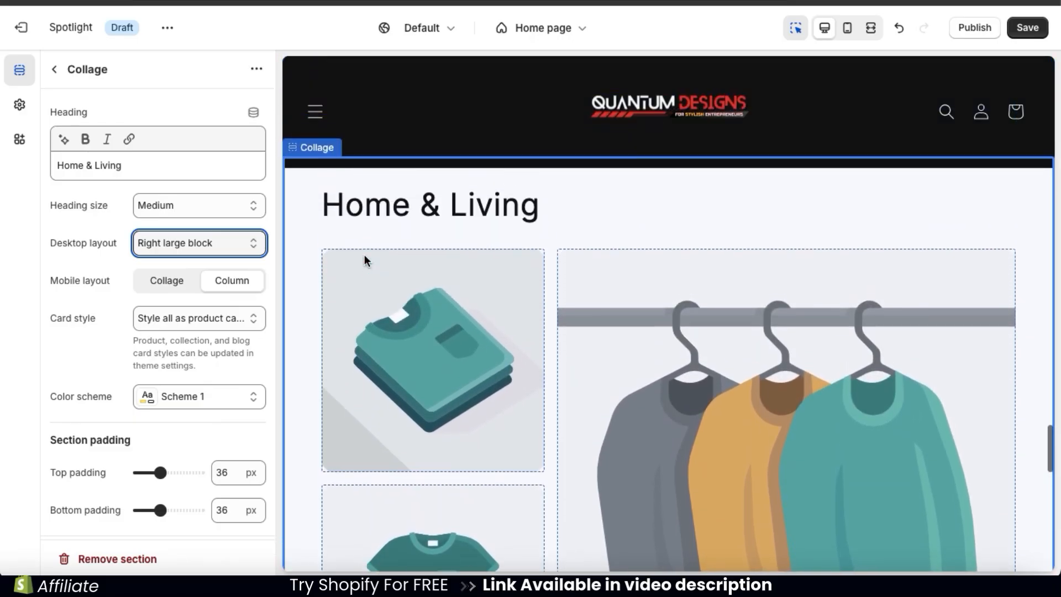
{"action": "left_click", "coordinate": [265, 238]}
{"action": "left_click", "coordinate": [228, 225]}
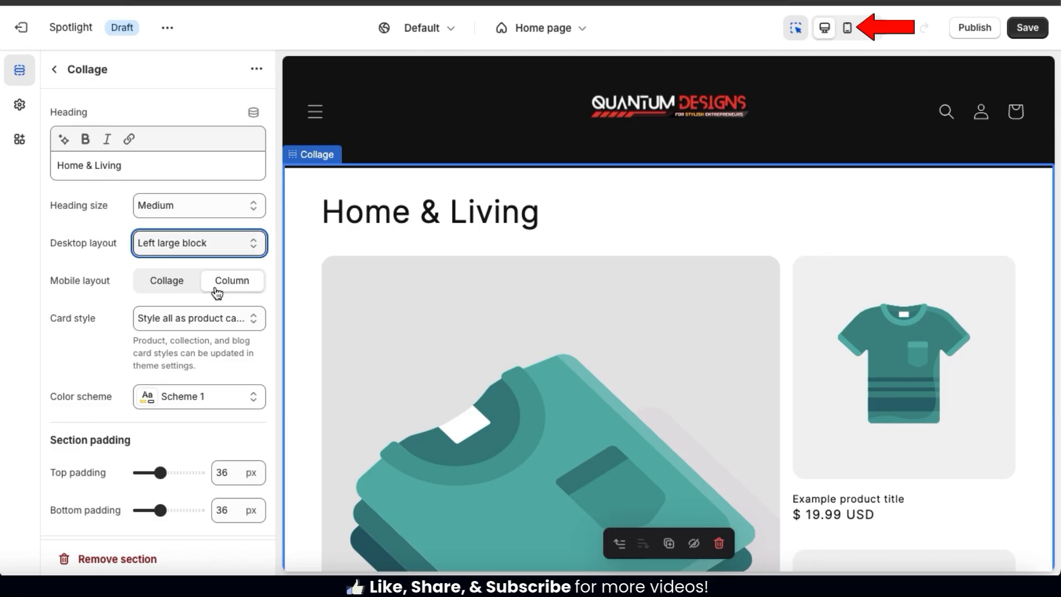
Preview the collage in the mobile view, set its mobile layout to Collage and return to the desktop view.
{"action": "left_click", "coordinate": [849, 30]}
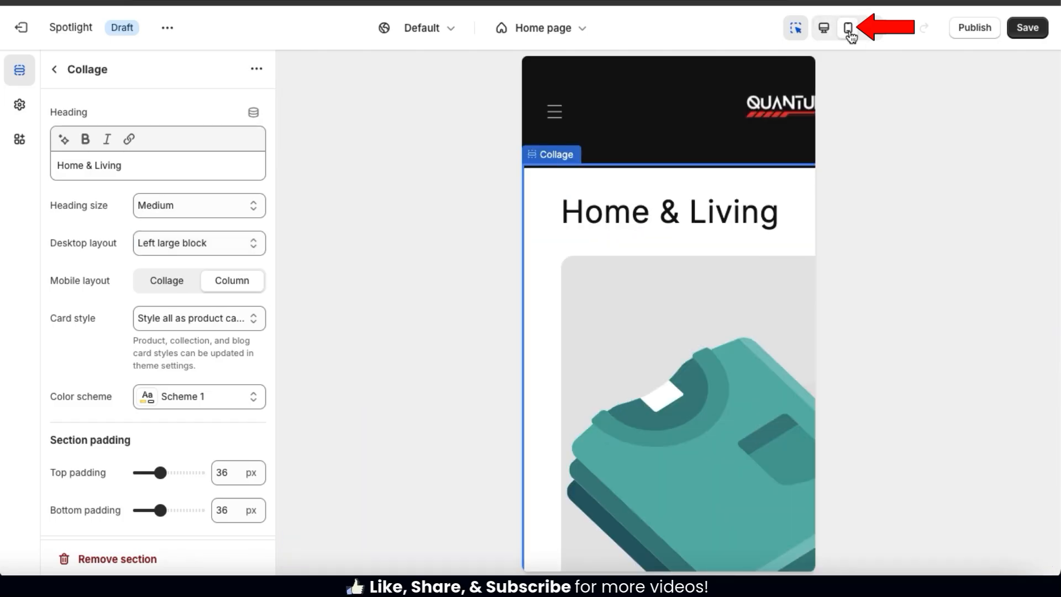
{"action": "scroll", "coordinate": [692, 247], "scroll_direction": "down", "scroll_amount": 8}
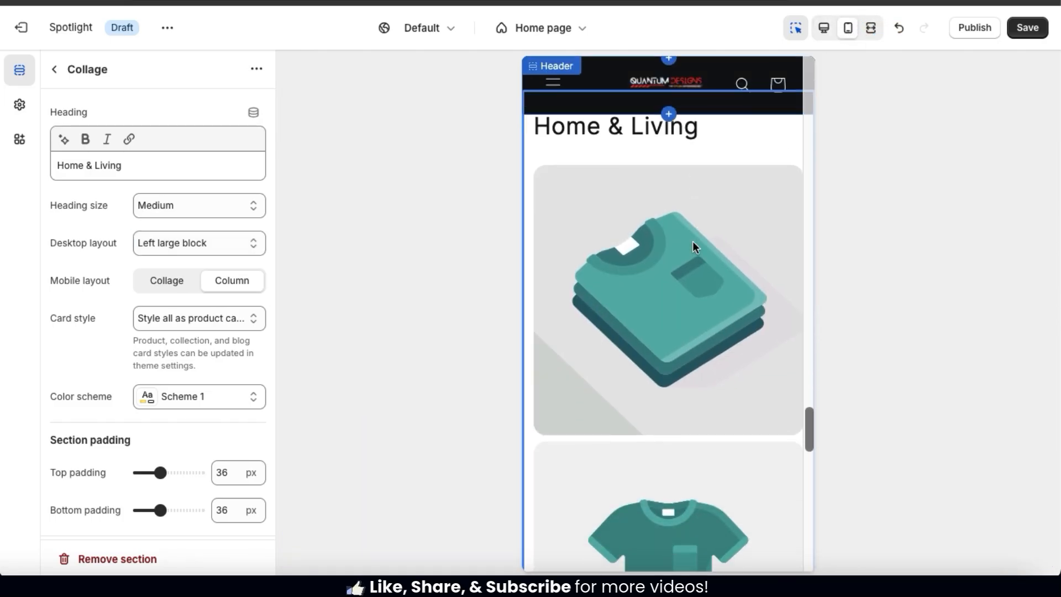
{"action": "scroll", "coordinate": [695, 246], "scroll_direction": "down", "scroll_amount": 6}
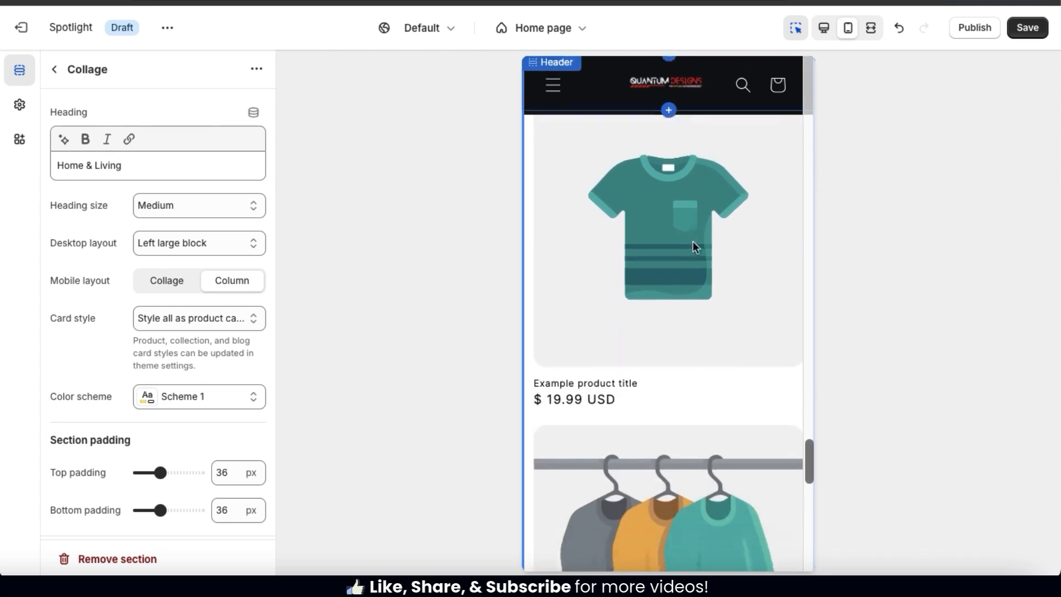
{"action": "scroll", "coordinate": [694, 247], "scroll_direction": "down", "scroll_amount": 1}
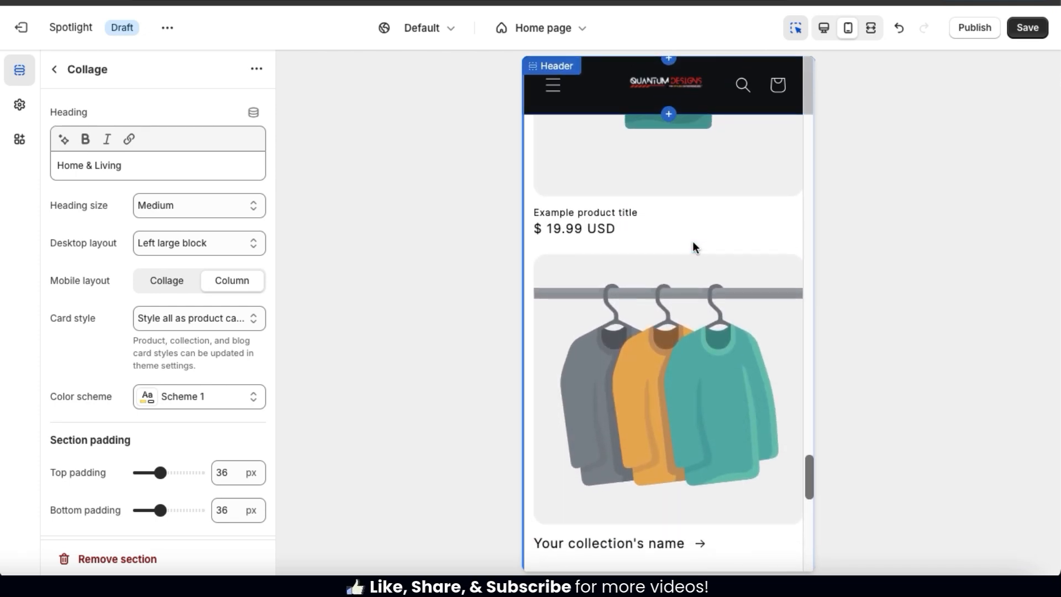
{"action": "scroll", "coordinate": [695, 247], "scroll_direction": "up", "scroll_amount": 5}
{"action": "scroll", "coordinate": [694, 247], "scroll_direction": "up", "scroll_amount": 5}
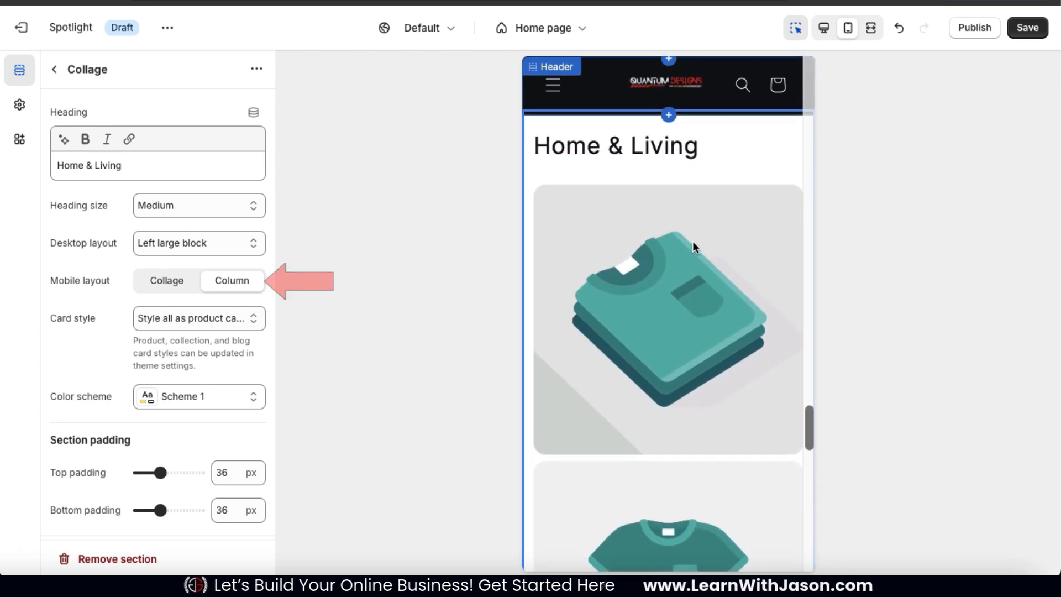
{"action": "left_click", "coordinate": [174, 287]}
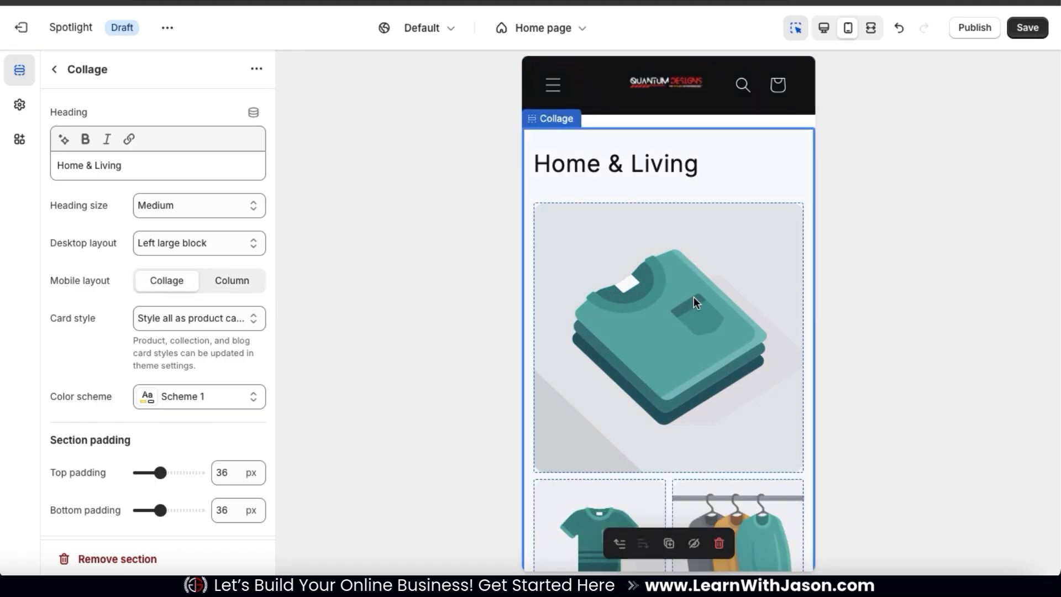
{"action": "scroll", "coordinate": [694, 302], "scroll_direction": "down", "scroll_amount": 3}
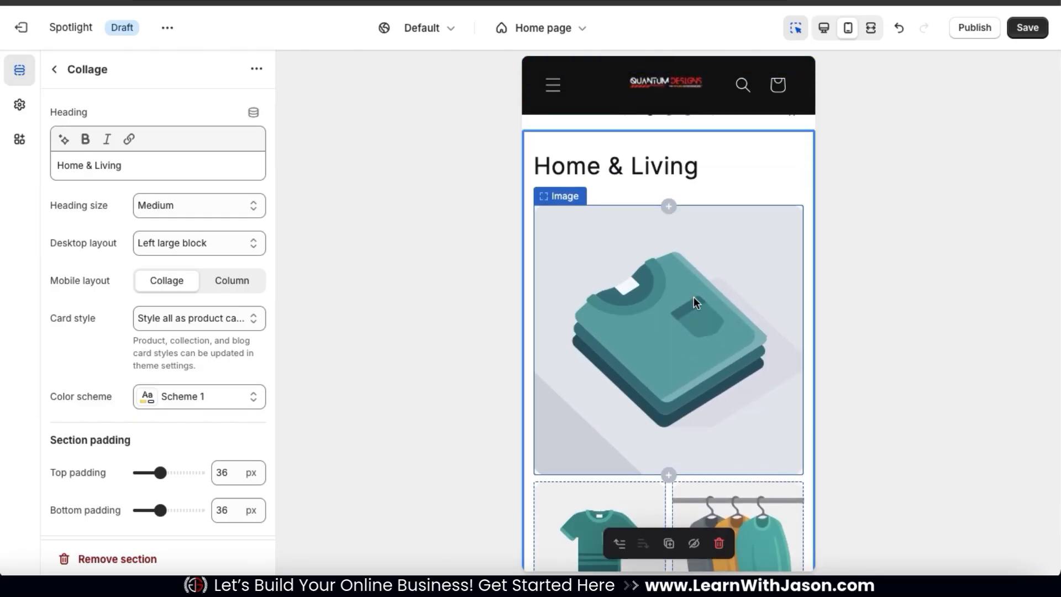
{"action": "scroll", "coordinate": [694, 299], "scroll_direction": "down", "scroll_amount": 1}
{"action": "left_click", "coordinate": [825, 28]}
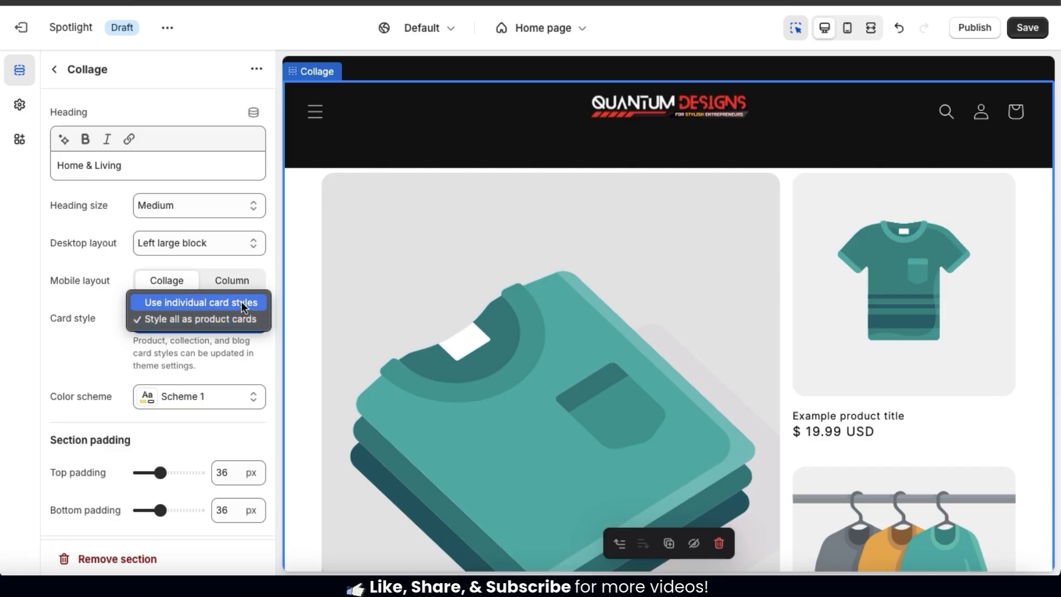
Try individual card styles on the collage and return the card style to Style all as product cards.
{"action": "left_click", "coordinate": [243, 304]}
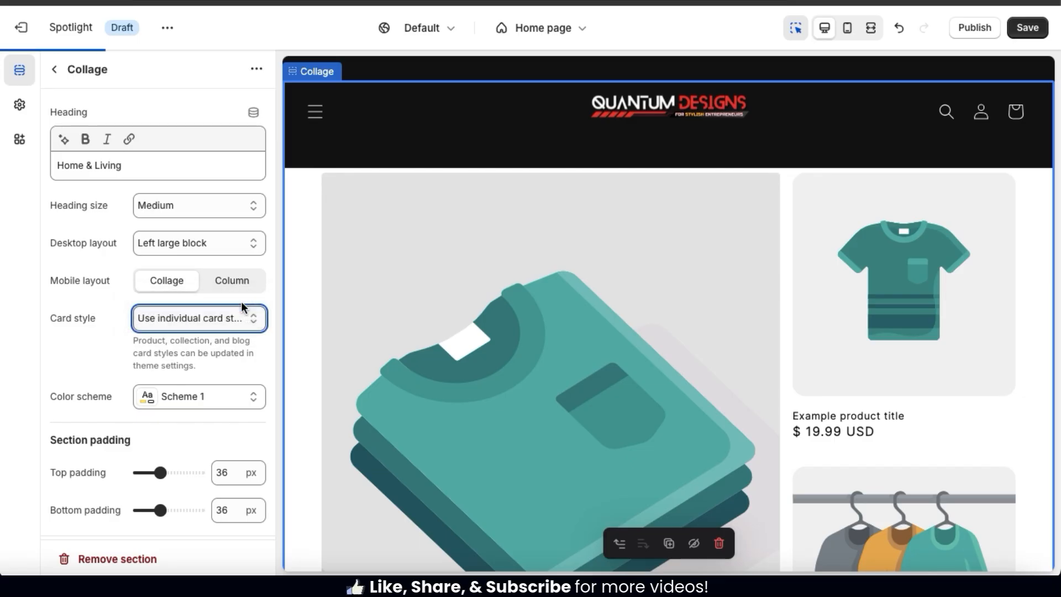
{"action": "left_click", "coordinate": [256, 322]}
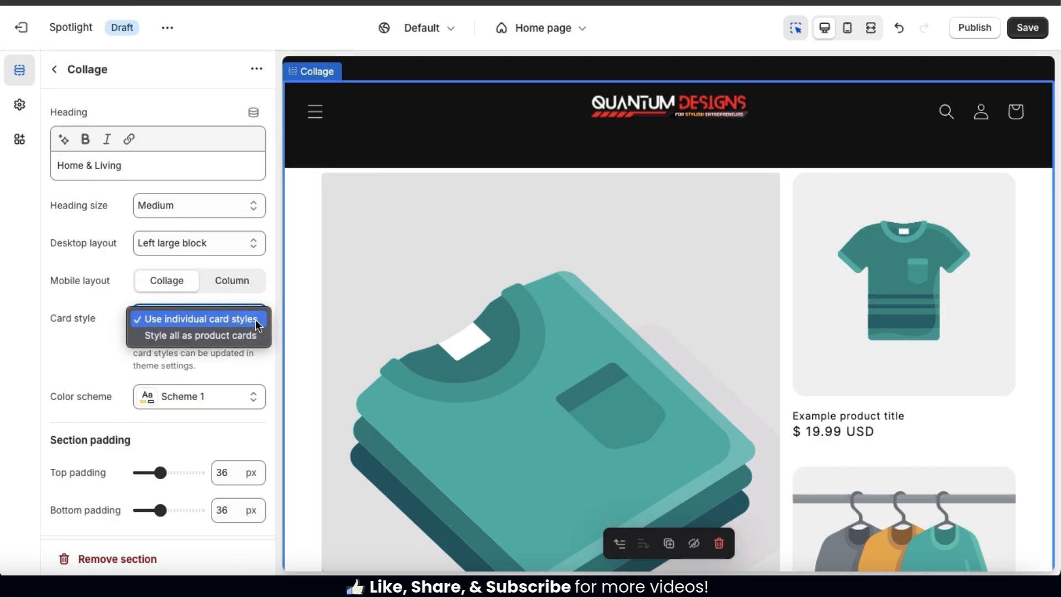
{"action": "left_click", "coordinate": [229, 333]}
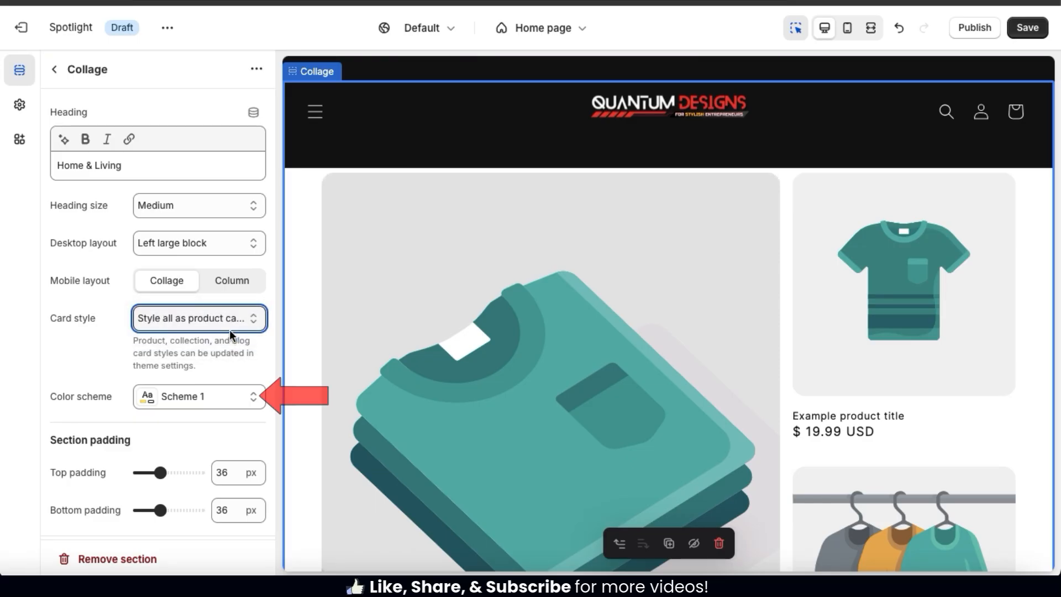
Apply color scheme Scheme 4 to the collage, check the section in the preview and return to the home page sections.
{"action": "left_click", "coordinate": [257, 402]}
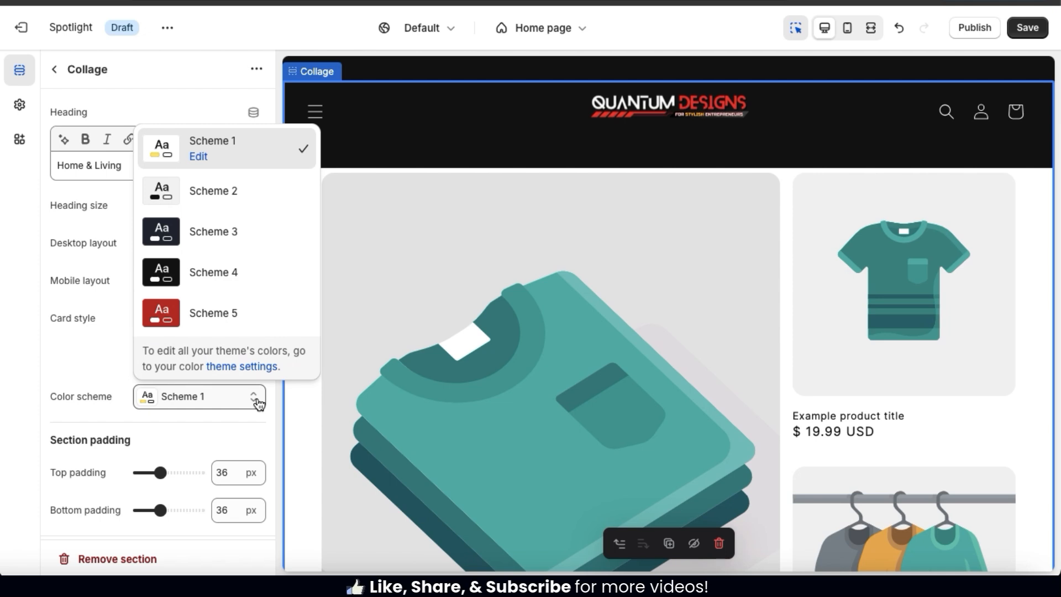
{"action": "left_click", "coordinate": [262, 272]}
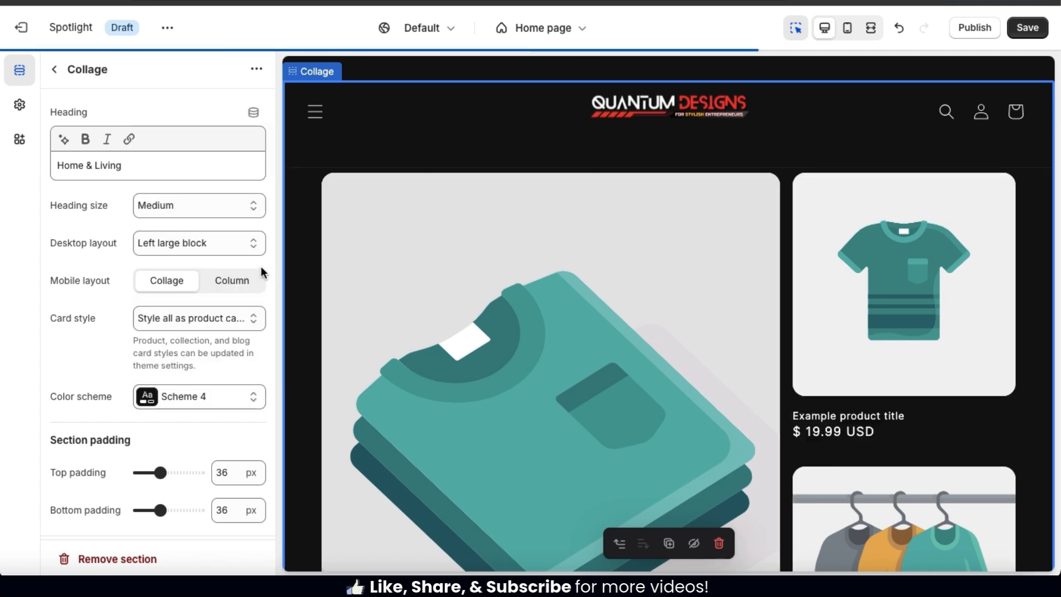
{"action": "scroll", "coordinate": [416, 262], "scroll_direction": "up", "scroll_amount": 3}
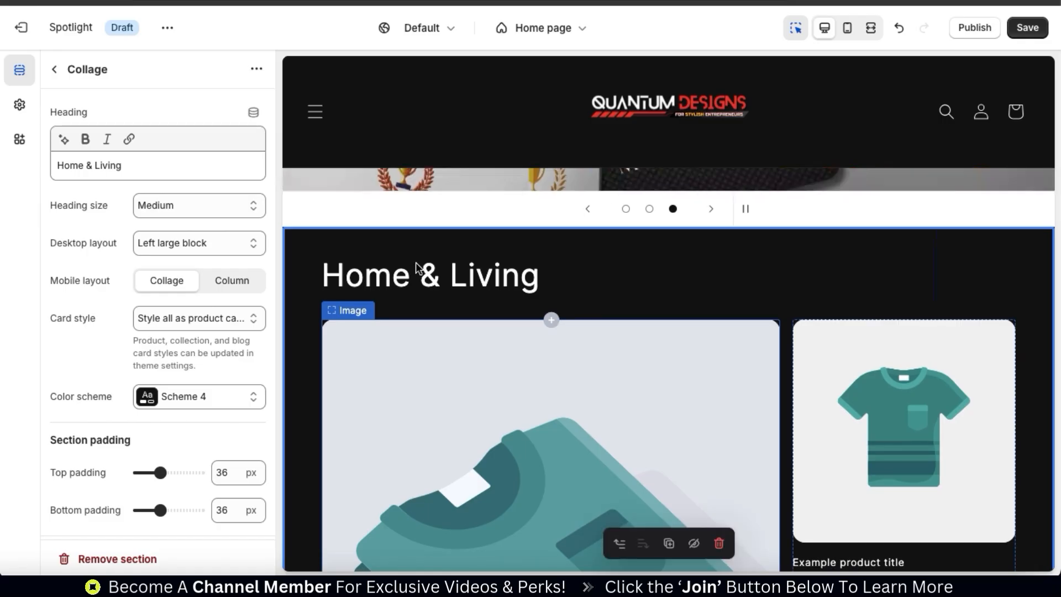
{"action": "scroll", "coordinate": [418, 268], "scroll_direction": "down", "scroll_amount": 7}
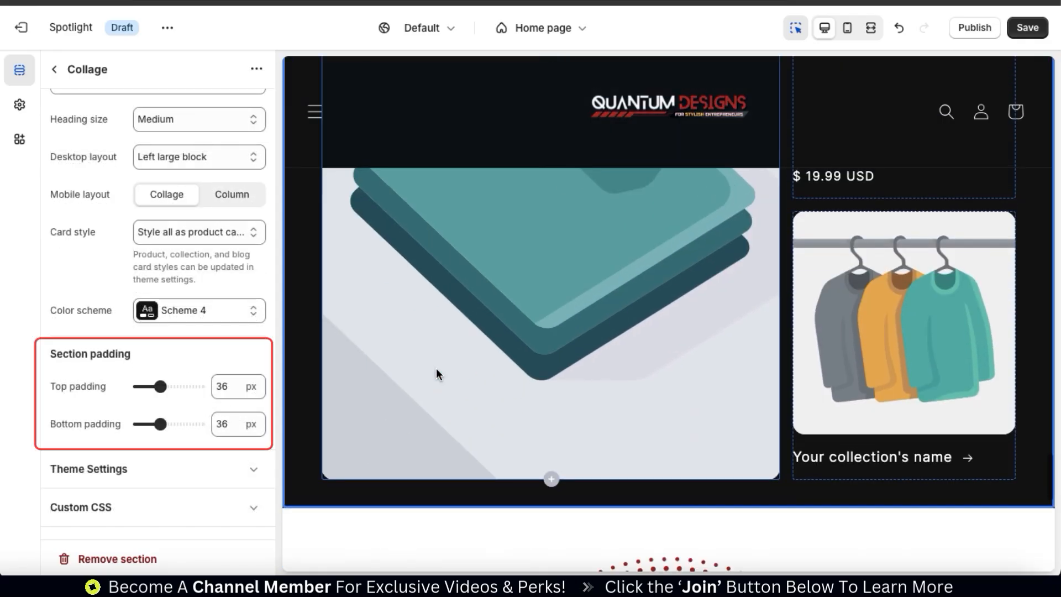
{"action": "scroll", "coordinate": [436, 368], "scroll_direction": "up", "scroll_amount": 4}
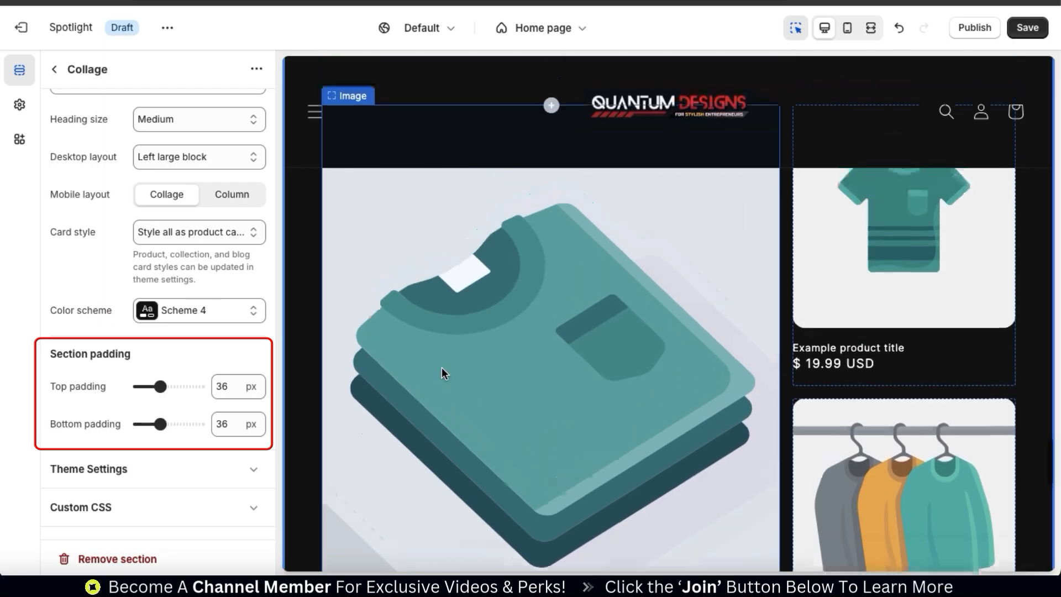
{"action": "scroll", "coordinate": [442, 368], "scroll_direction": "up", "scroll_amount": 4}
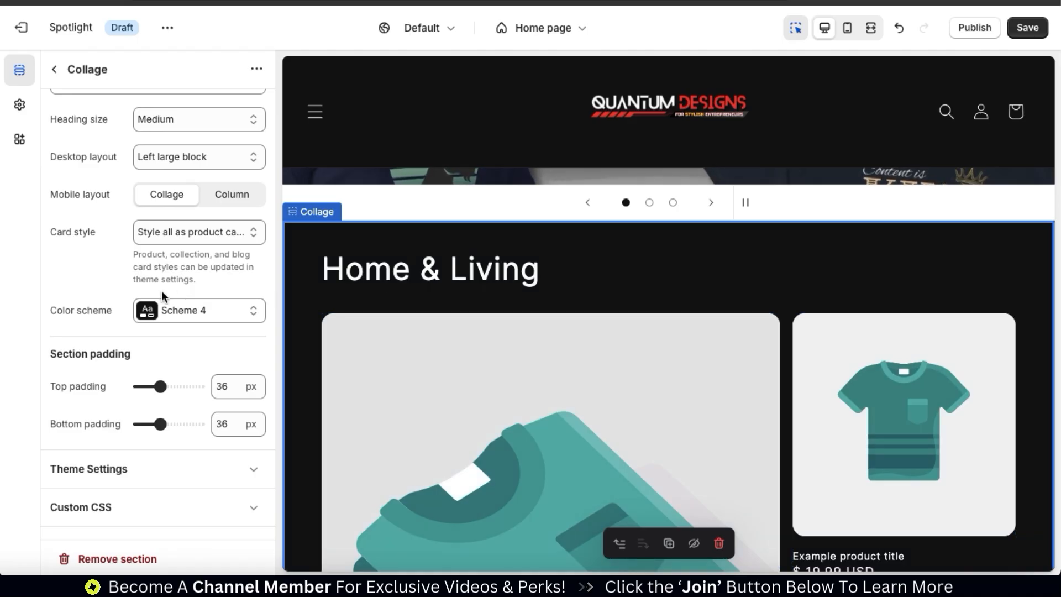
{"action": "scroll", "coordinate": [162, 293], "scroll_direction": "up", "scroll_amount": 2}
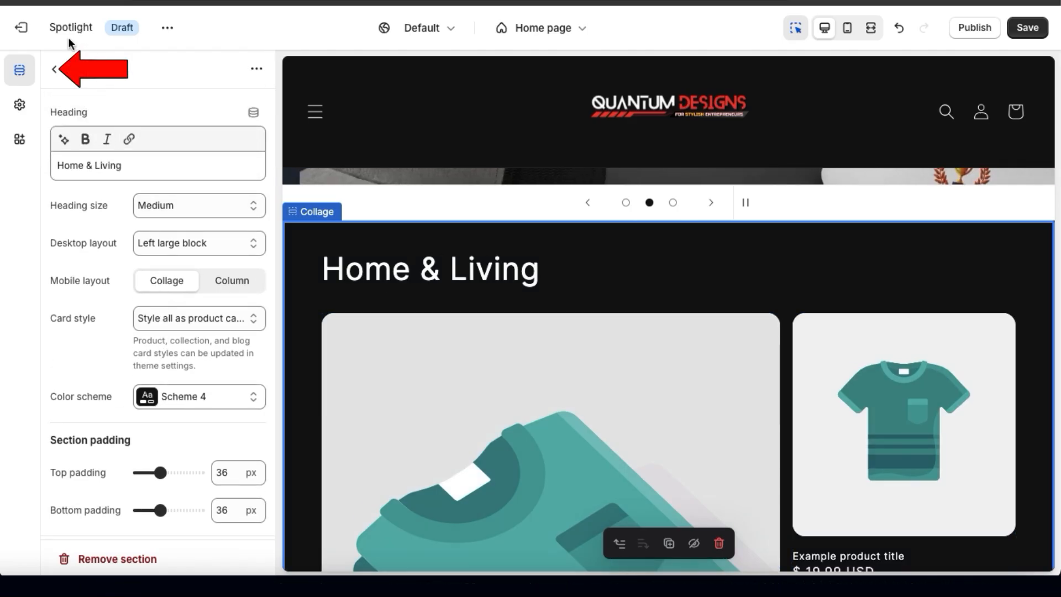
{"action": "left_click", "coordinate": [57, 69]}
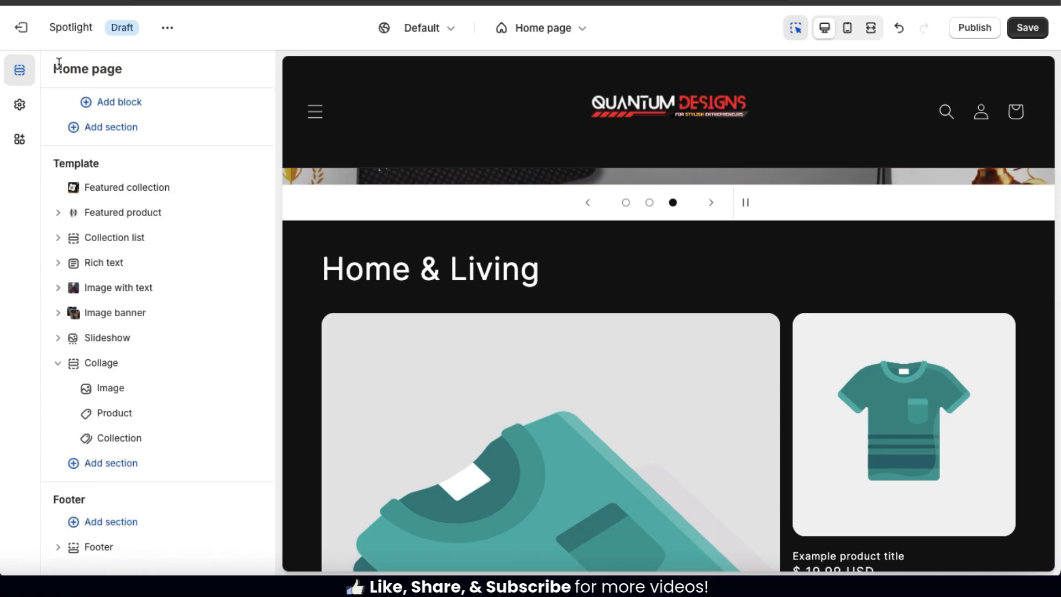
Upload Work Shoes 1.png, use it as the picture of the collage's Image block and return to the home page sections.
{"action": "scroll", "coordinate": [341, 272], "scroll_direction": "down", "scroll_amount": 1}
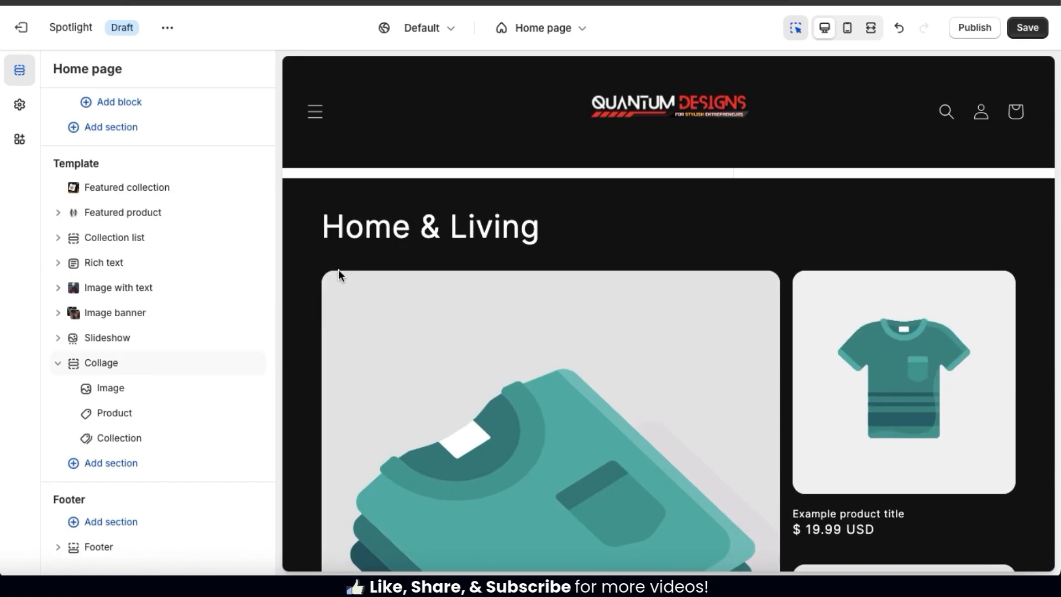
{"action": "mouse_move", "coordinate": [243, 288]}
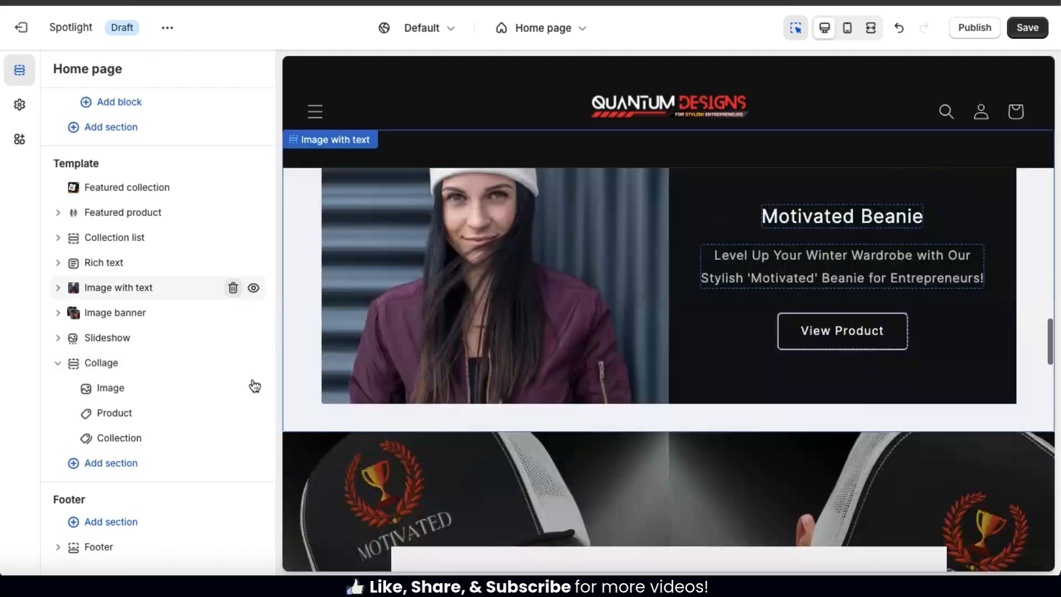
{"action": "scroll", "coordinate": [376, 360], "scroll_direction": "down", "scroll_amount": 20}
{"action": "scroll", "coordinate": [376, 359], "scroll_direction": "up", "scroll_amount": 1}
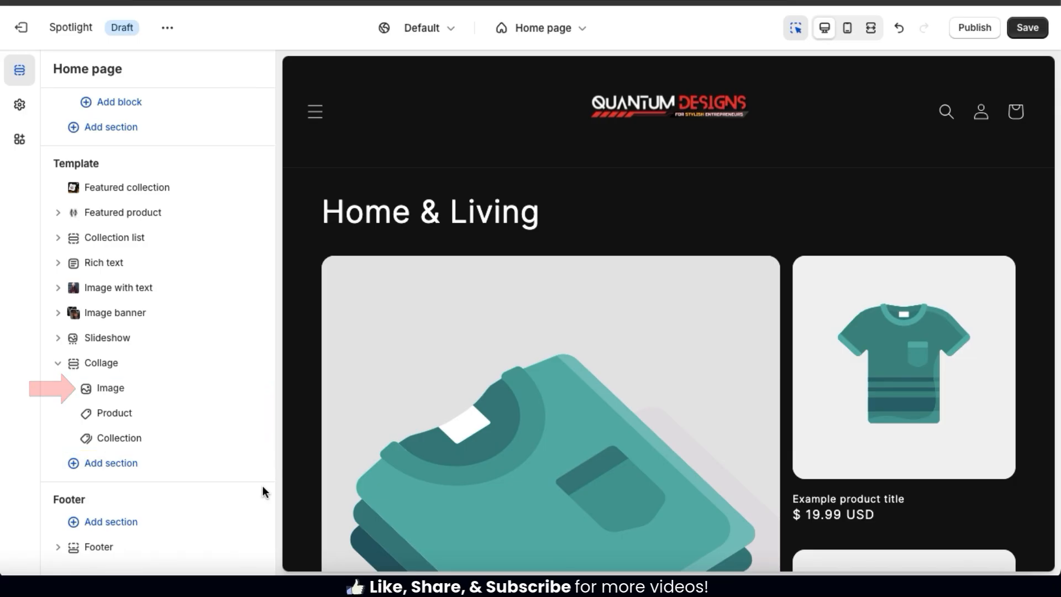
{"action": "left_click", "coordinate": [110, 390]}
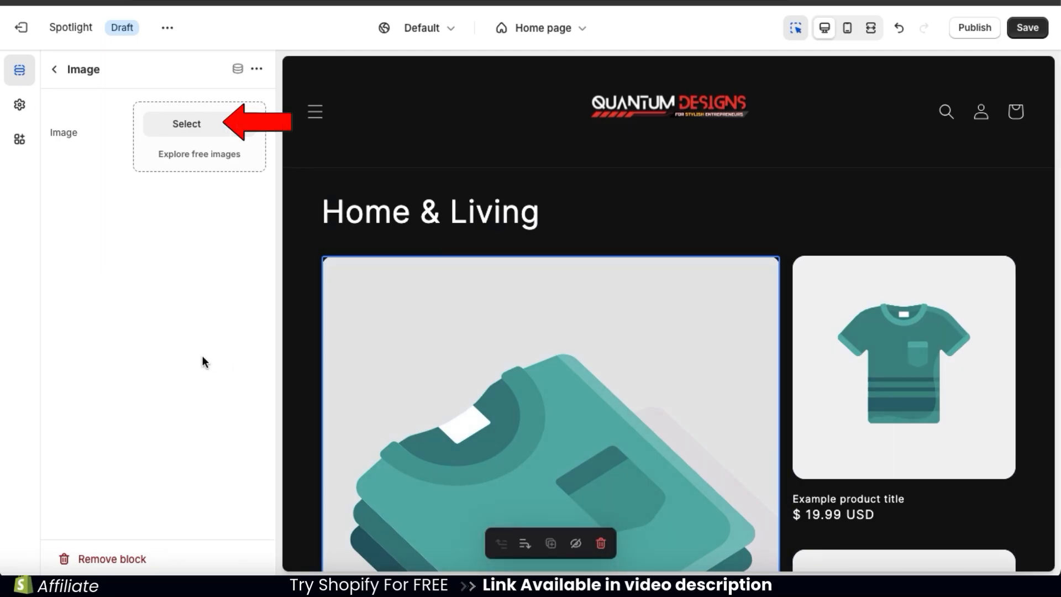
{"action": "left_click", "coordinate": [188, 123]}
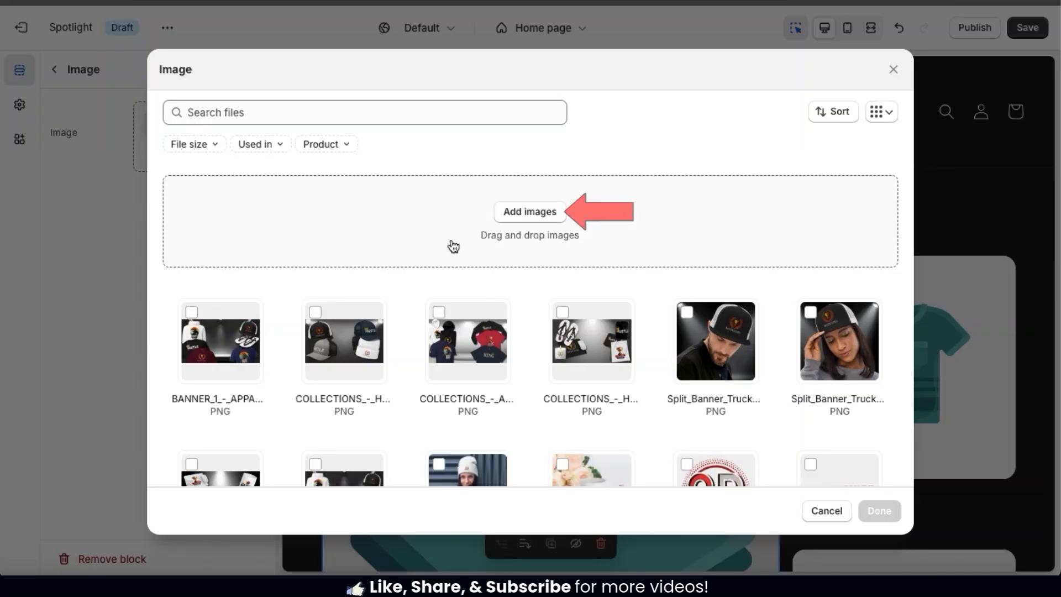
{"action": "left_click", "coordinate": [532, 213]}
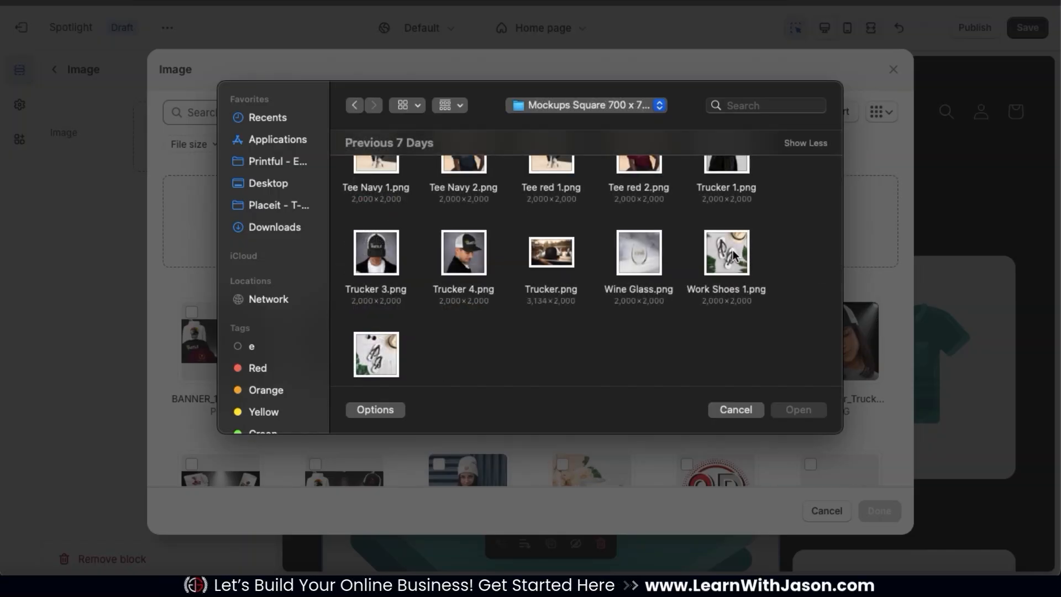
{"action": "double_click", "coordinate": [733, 250]}
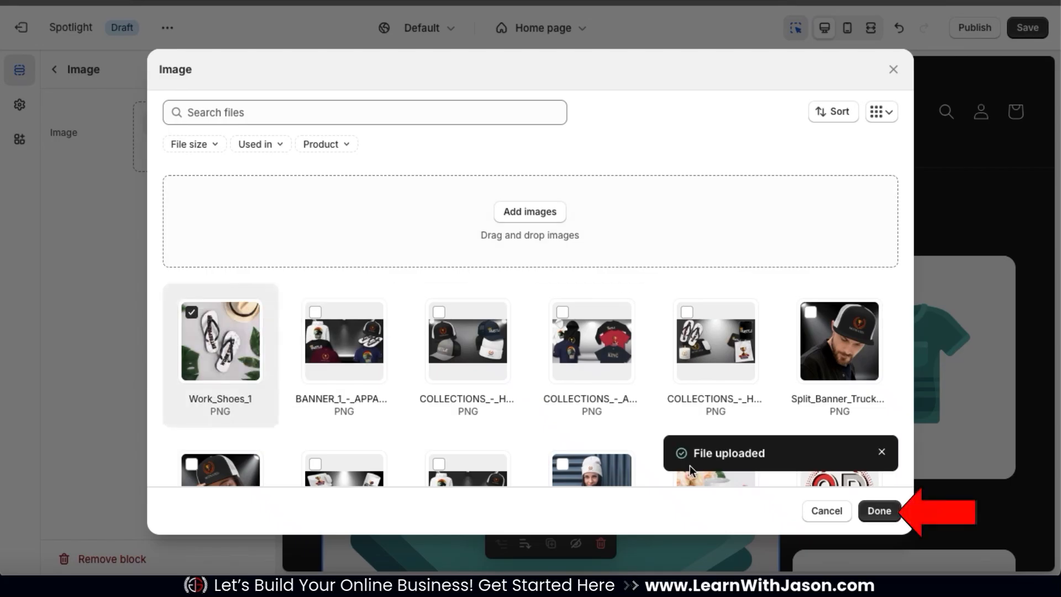
{"action": "left_click", "coordinate": [885, 511]}
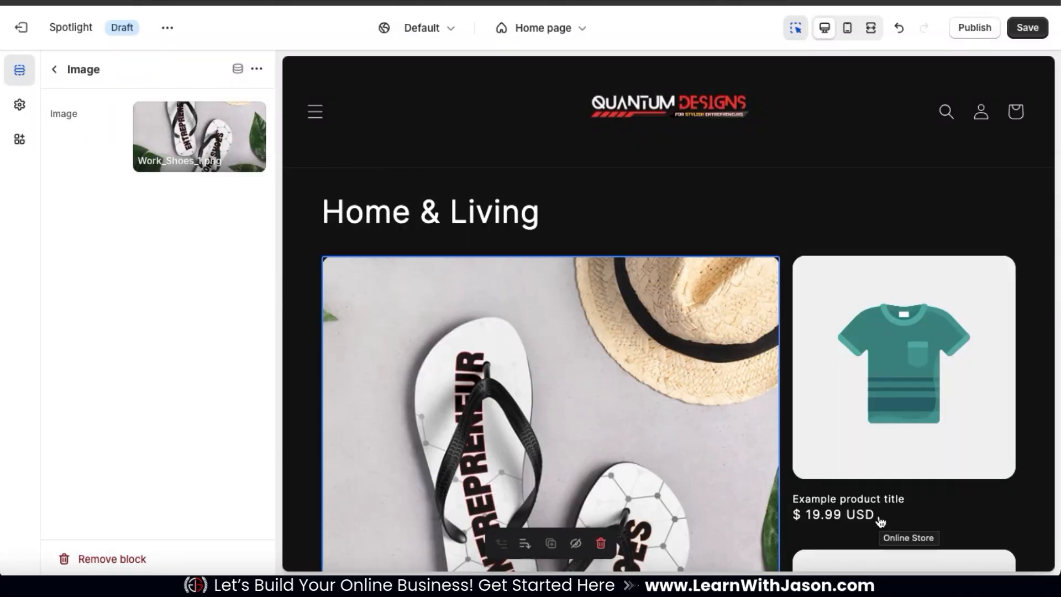
{"action": "scroll", "coordinate": [816, 421], "scroll_direction": "down", "scroll_amount": 5}
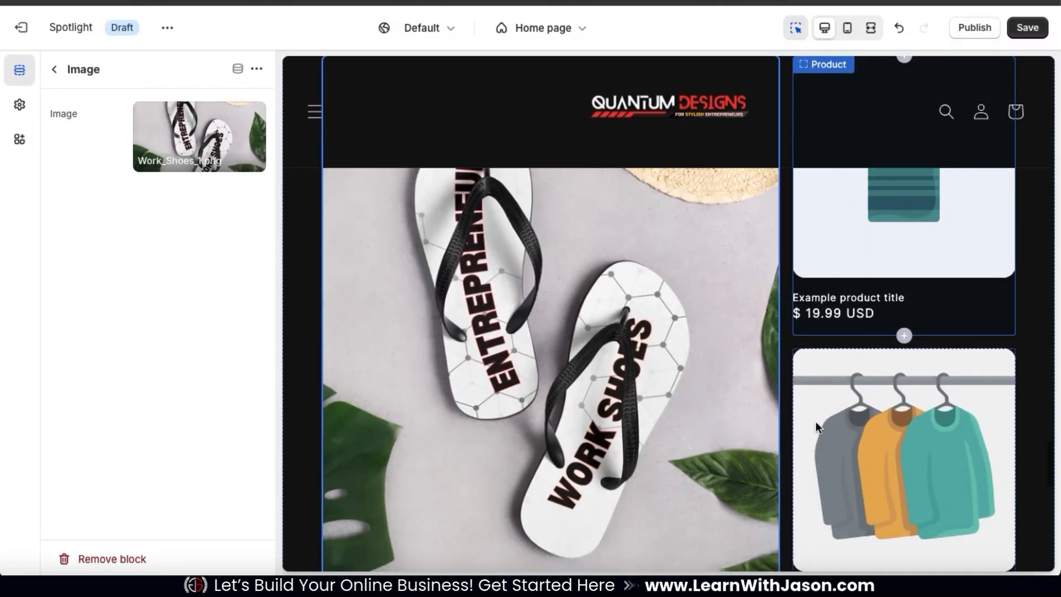
{"action": "scroll", "coordinate": [816, 422], "scroll_direction": "up", "scroll_amount": 5}
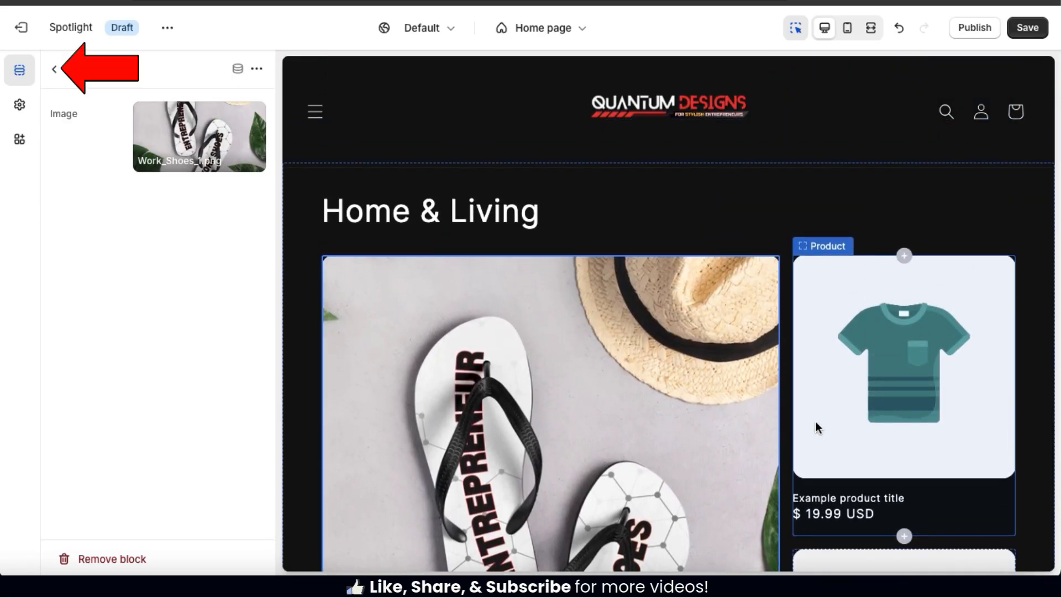
{"action": "left_click", "coordinate": [56, 70]}
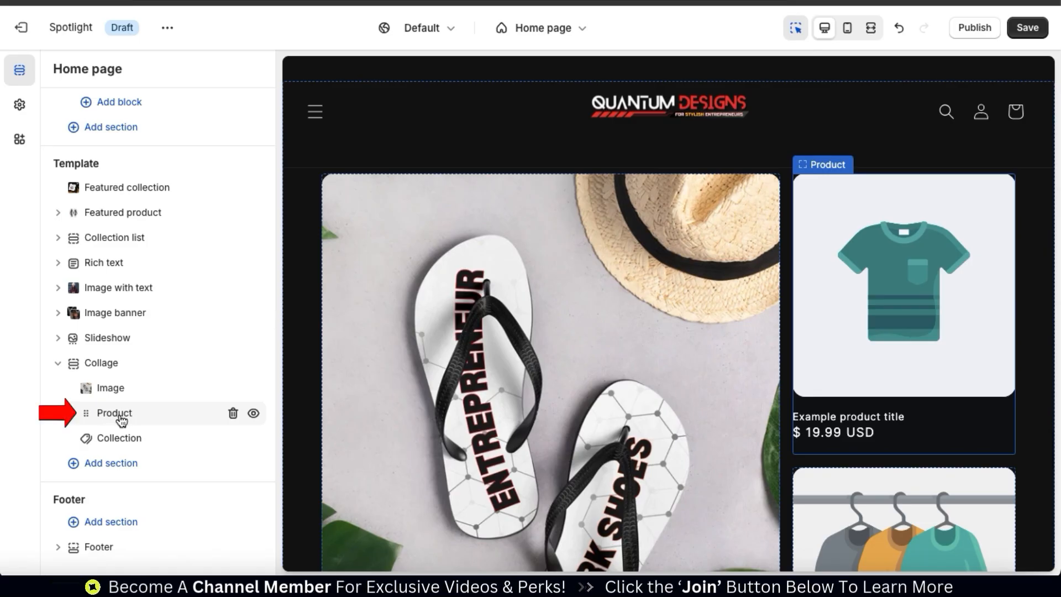
Assign the Entrepreneur Work Shoes Flip-Flops product to the collage's Product block.
{"action": "left_click", "coordinate": [118, 414]}
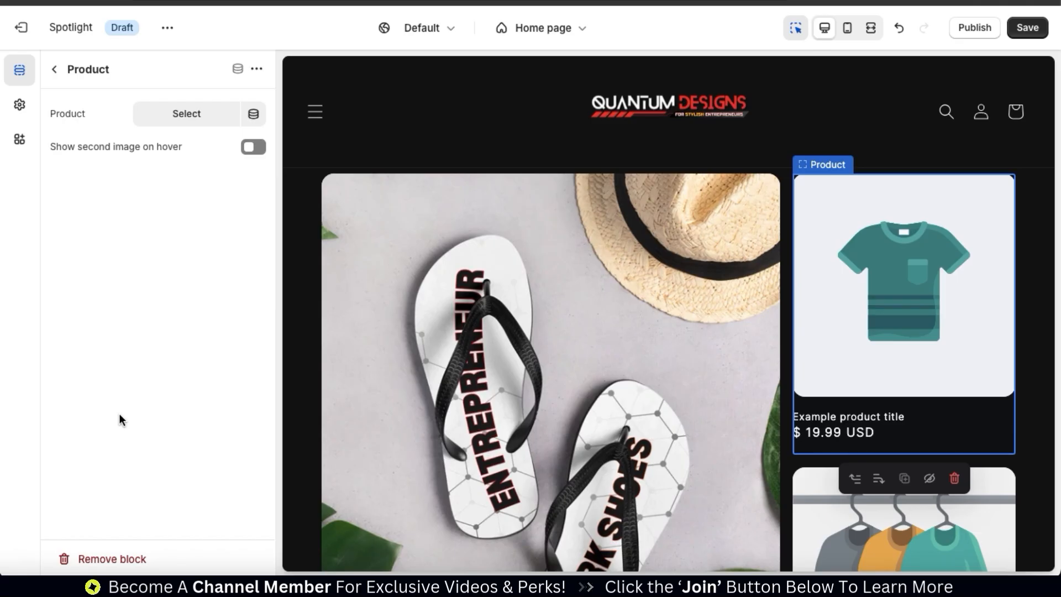
{"action": "left_click", "coordinate": [191, 119]}
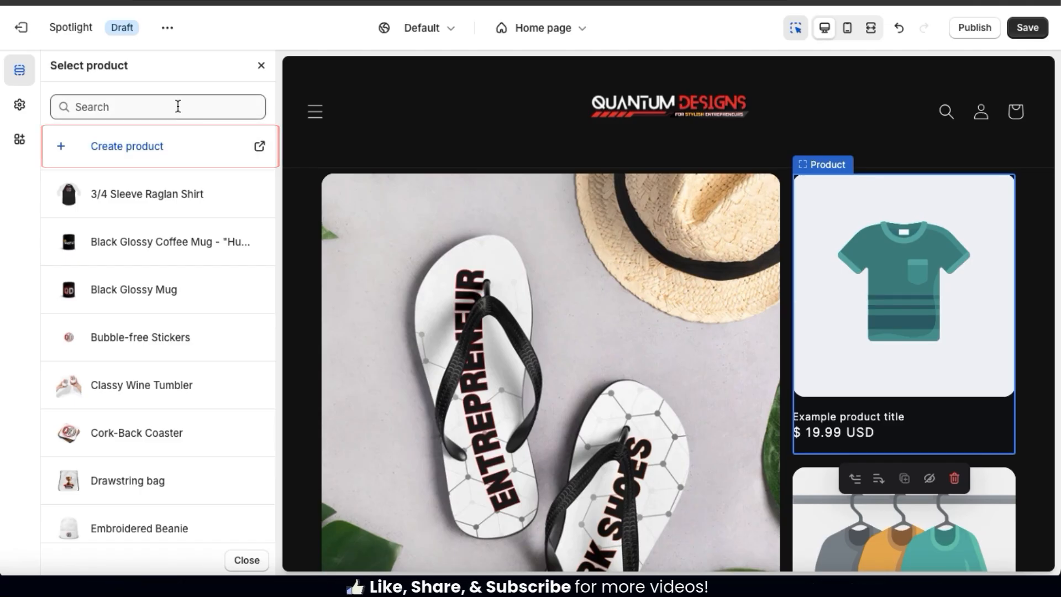
{"action": "scroll", "coordinate": [173, 339], "scroll_direction": "down", "scroll_amount": 5}
{"action": "scroll", "coordinate": [174, 337], "scroll_direction": "down", "scroll_amount": 2}
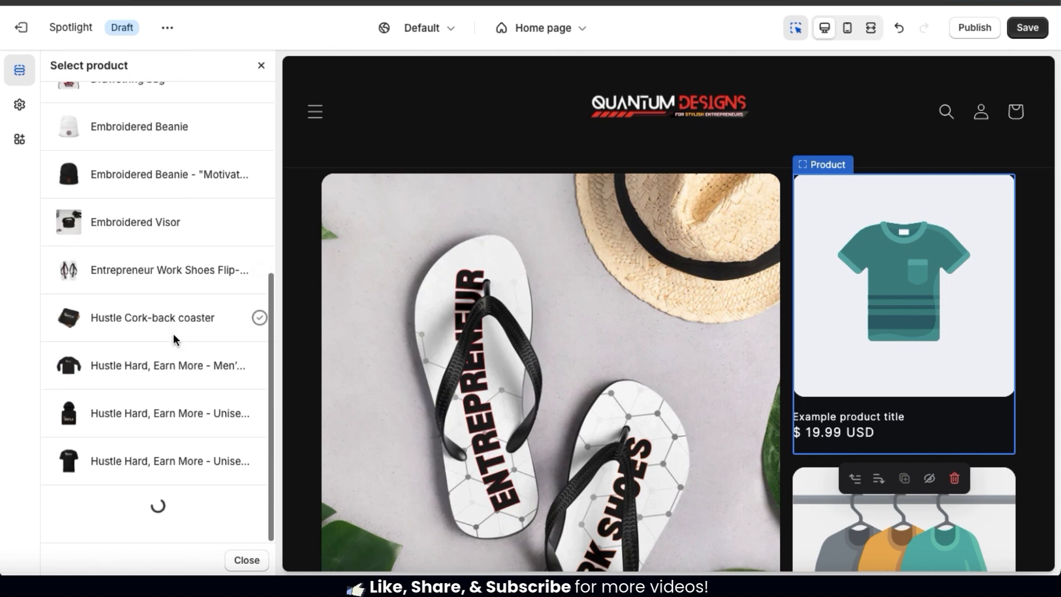
{"action": "scroll", "coordinate": [175, 338], "scroll_direction": "down", "scroll_amount": 6}
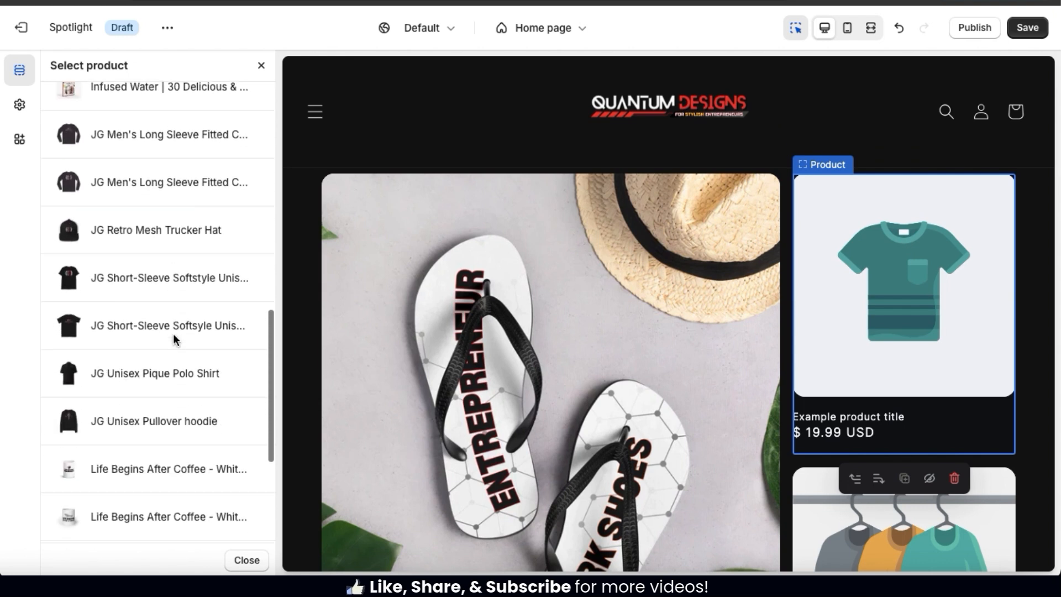
{"action": "scroll", "coordinate": [174, 339], "scroll_direction": "up", "scroll_amount": 6}
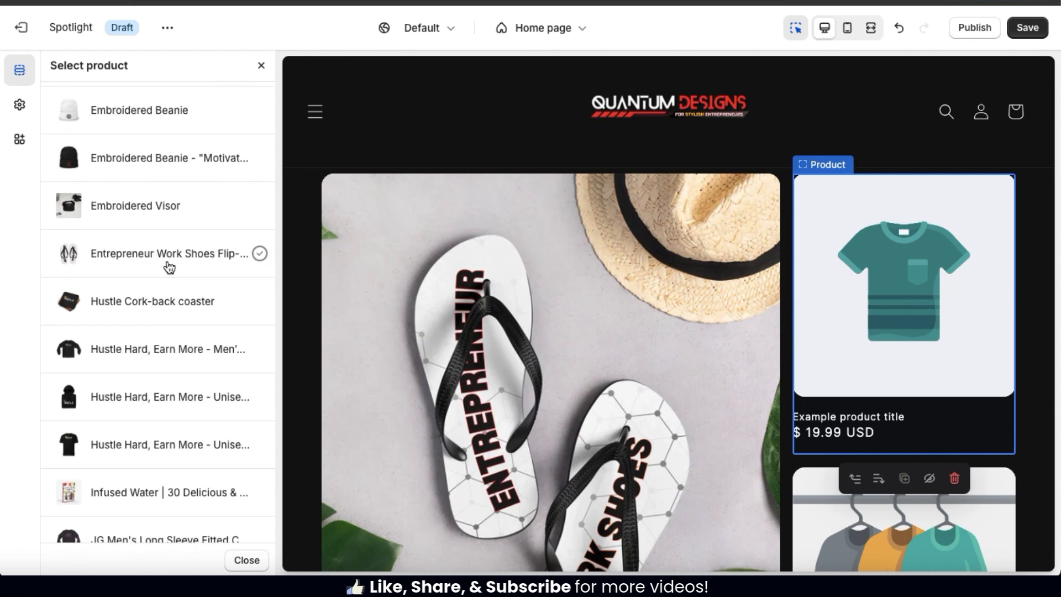
{"action": "left_click", "coordinate": [147, 266]}
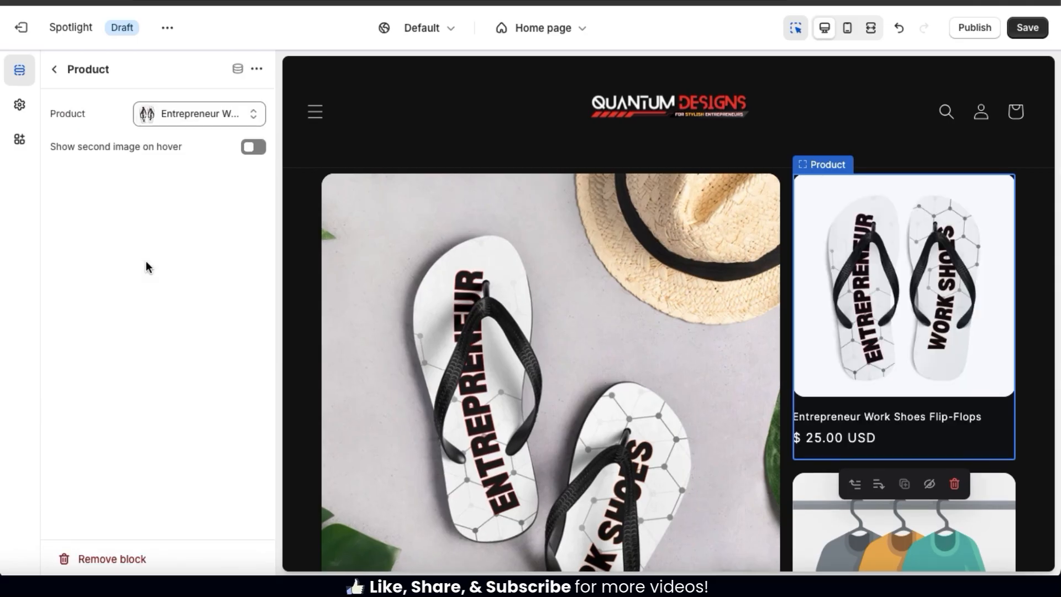
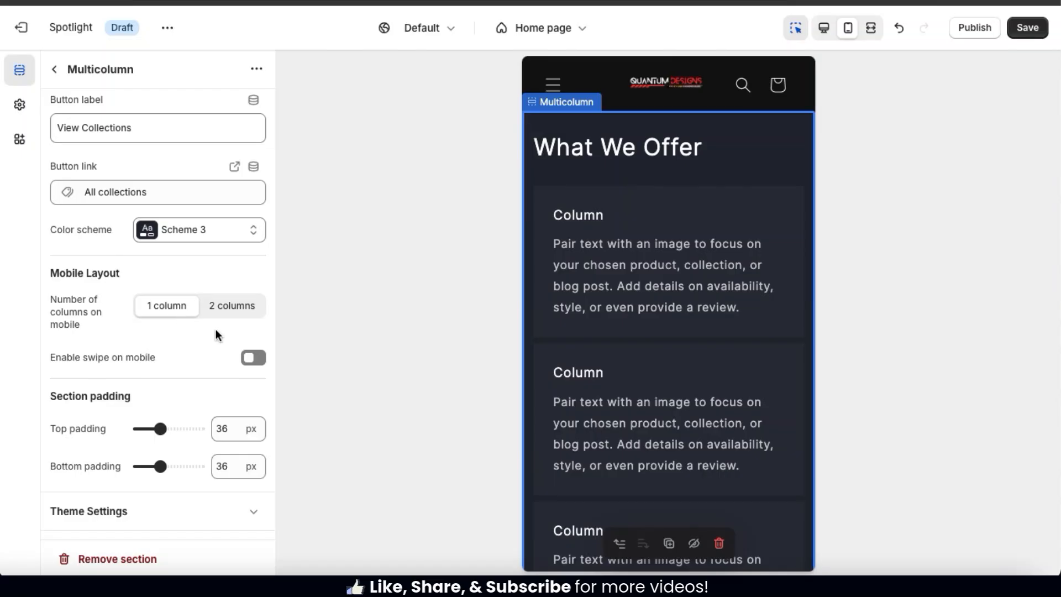
Enable swipe on mobile for the Multicolumn section and page through its columns in the mobile preview.
{"action": "left_click", "coordinate": [253, 360]}
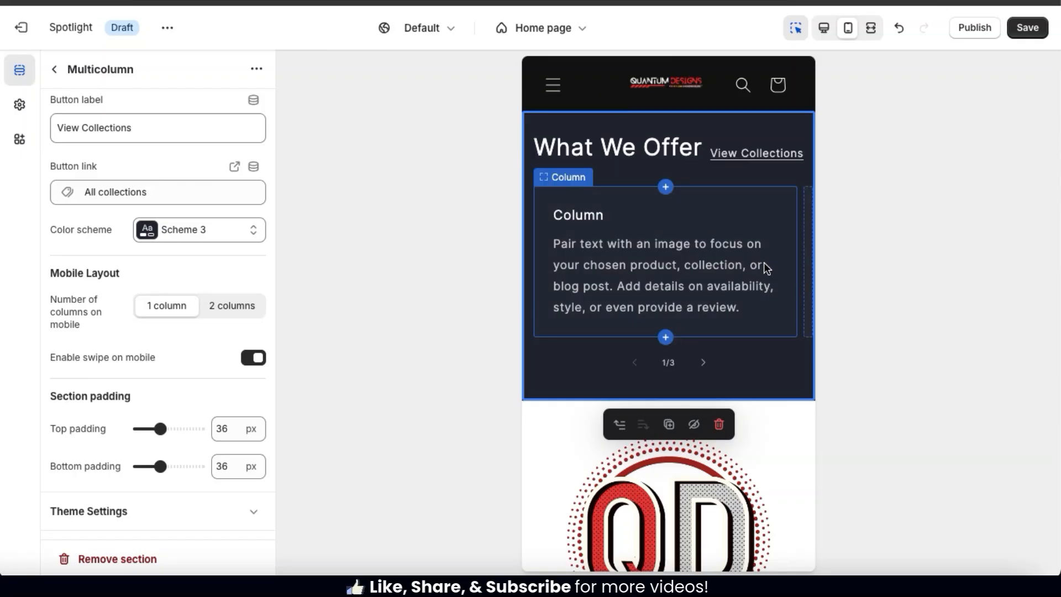
{"action": "left_click", "coordinate": [706, 361]}
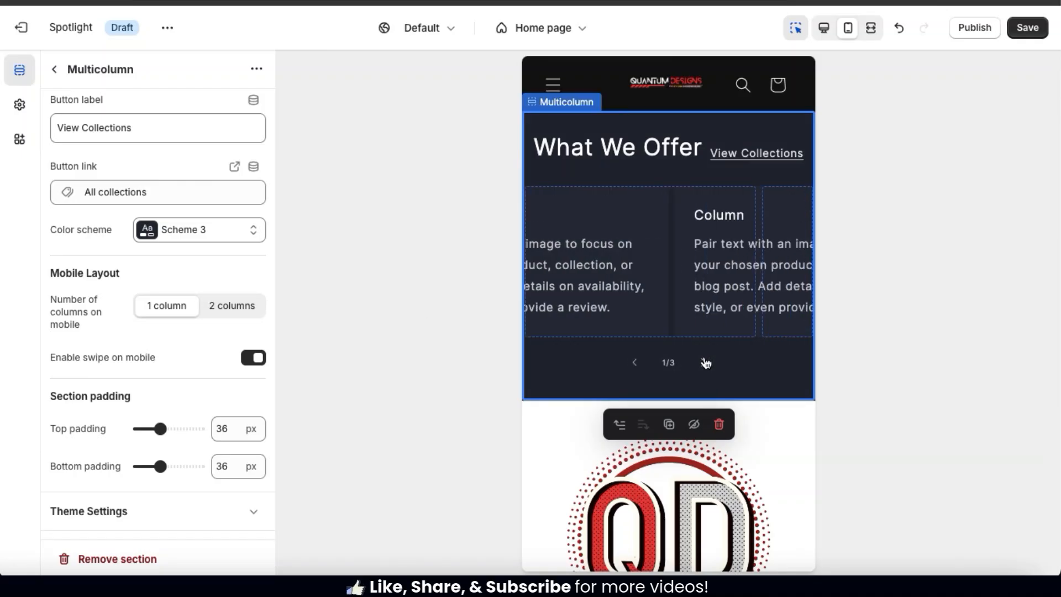
{"action": "left_click", "coordinate": [706, 362]}
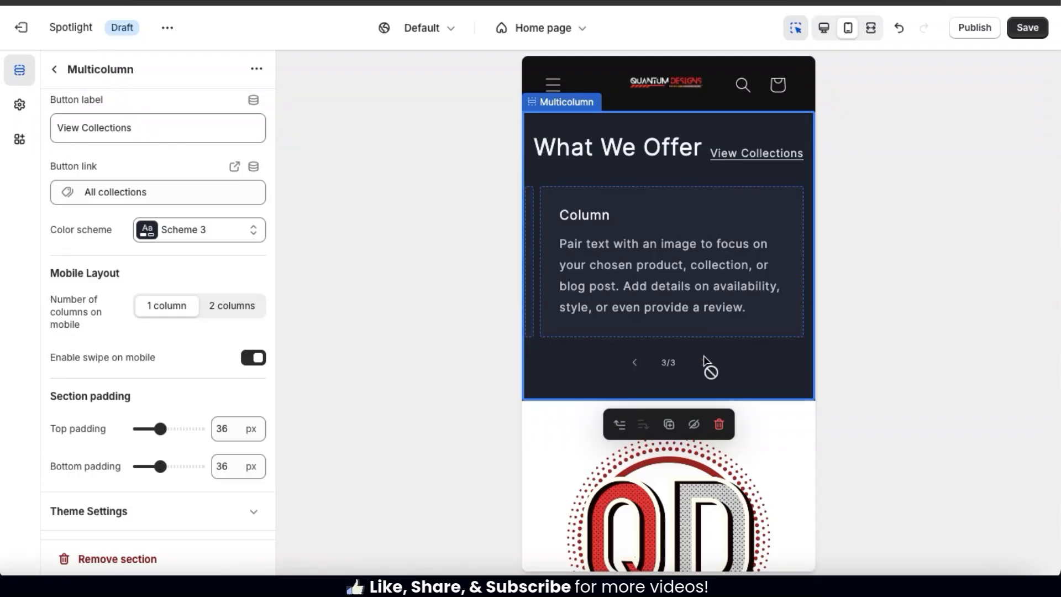
Check the Multicolumn section in the desktop and full-width previews and return to the home page sections.
{"action": "left_click", "coordinate": [824, 27]}
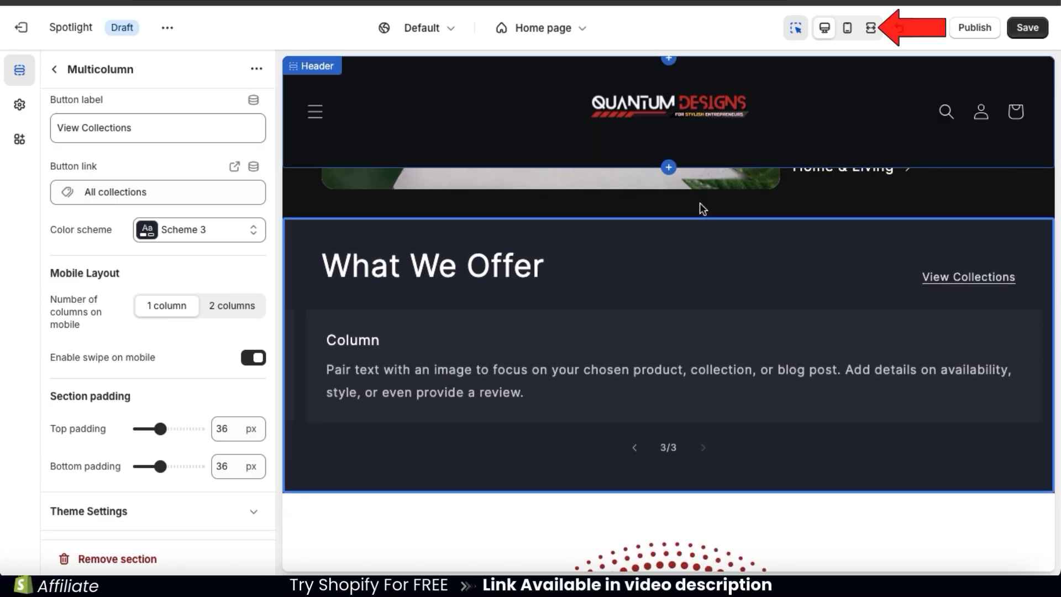
{"action": "left_click", "coordinate": [635, 448]}
{"action": "left_click", "coordinate": [635, 449]}
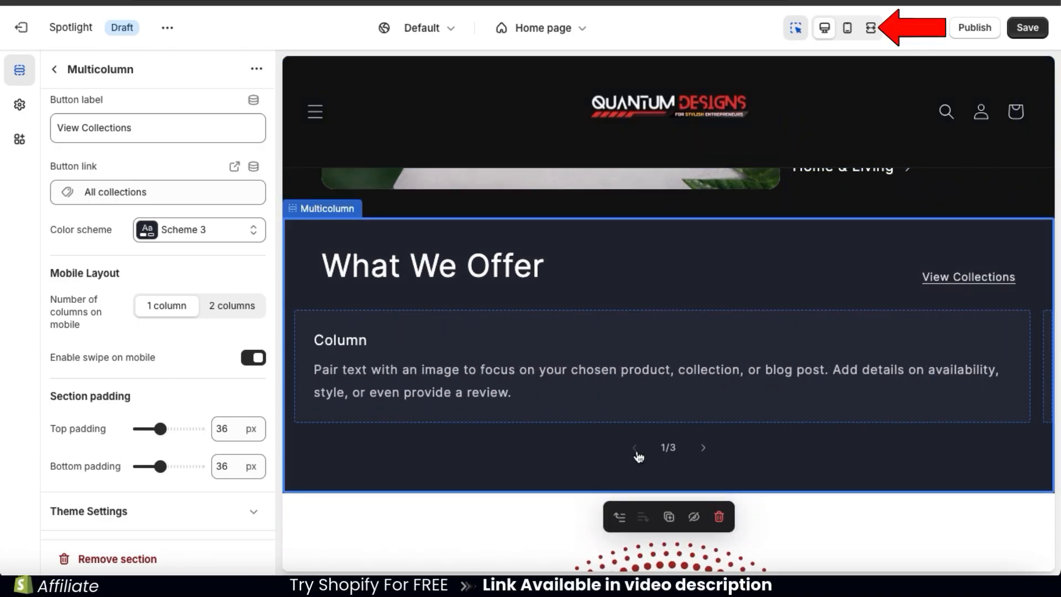
{"action": "left_click", "coordinate": [872, 28]}
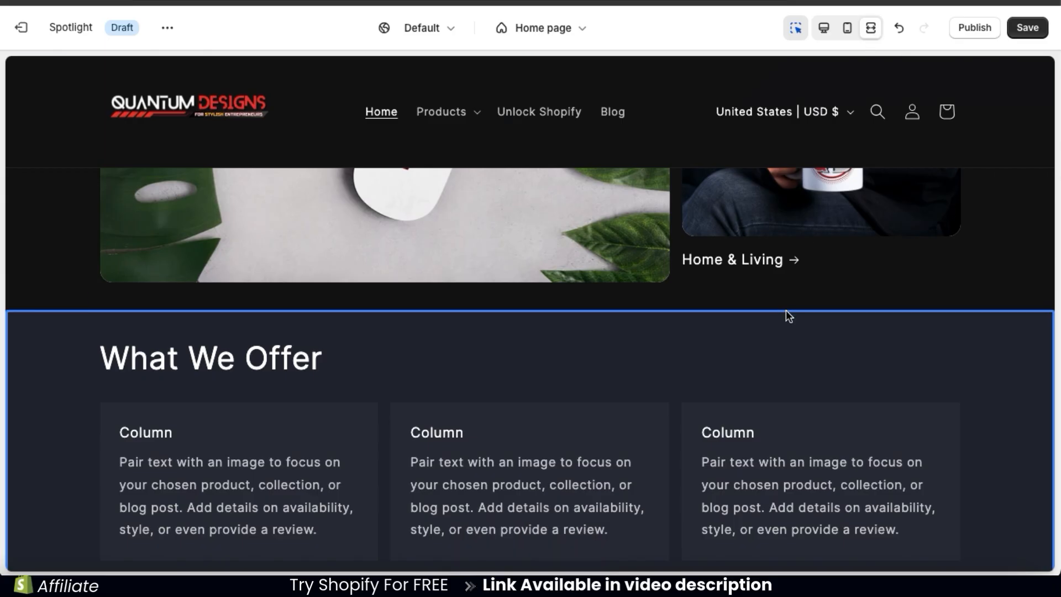
{"action": "scroll", "coordinate": [788, 315], "scroll_direction": "down", "scroll_amount": 3}
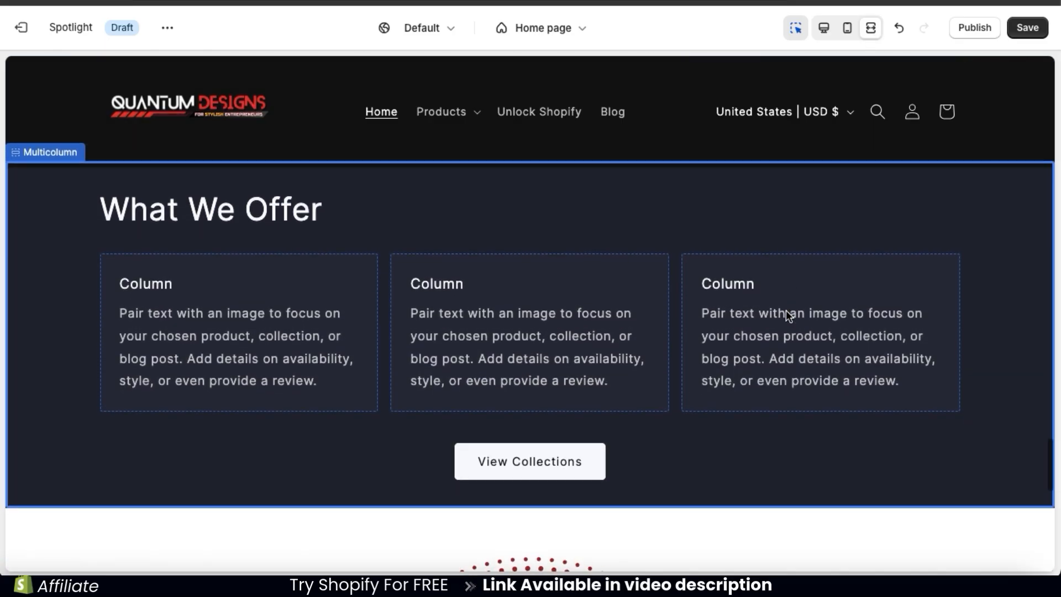
{"action": "left_click", "coordinate": [828, 36]}
{"action": "scroll", "coordinate": [735, 440], "scroll_direction": "down", "scroll_amount": 5}
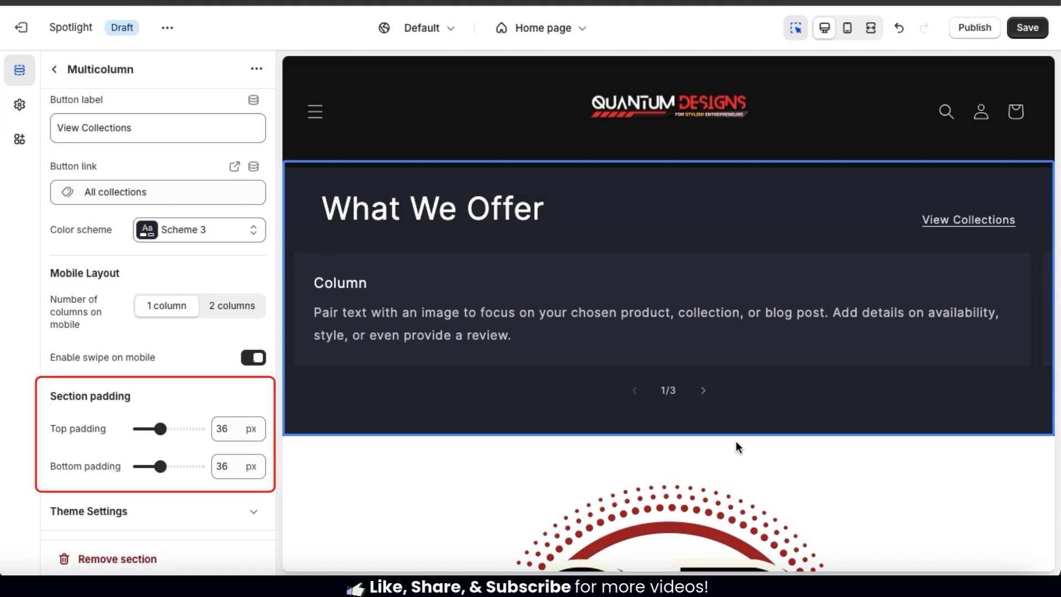
{"action": "scroll", "coordinate": [183, 370], "scroll_direction": "up", "scroll_amount": 6}
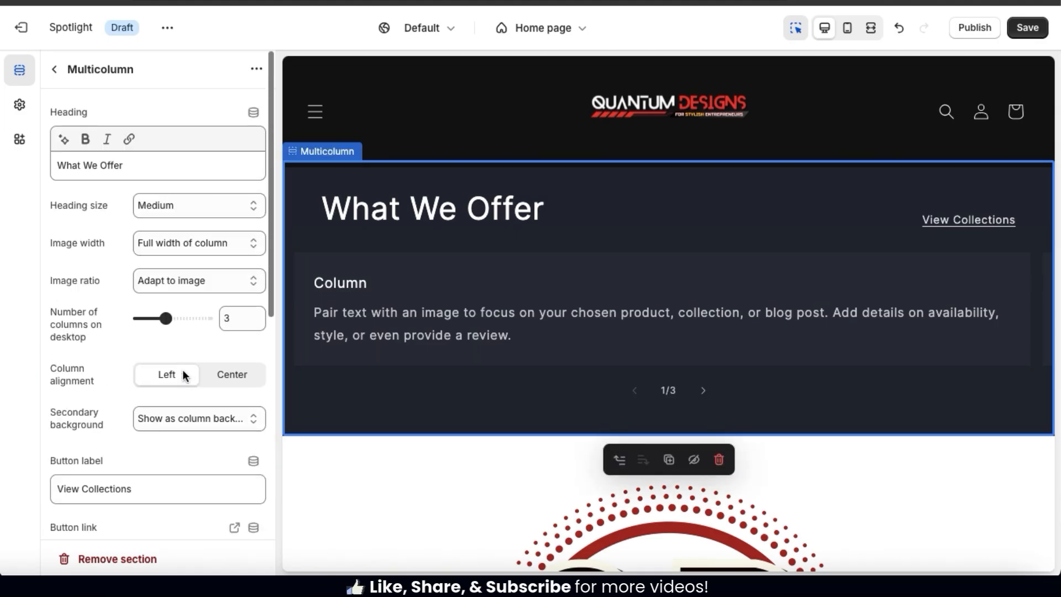
{"action": "left_click", "coordinate": [57, 70]}
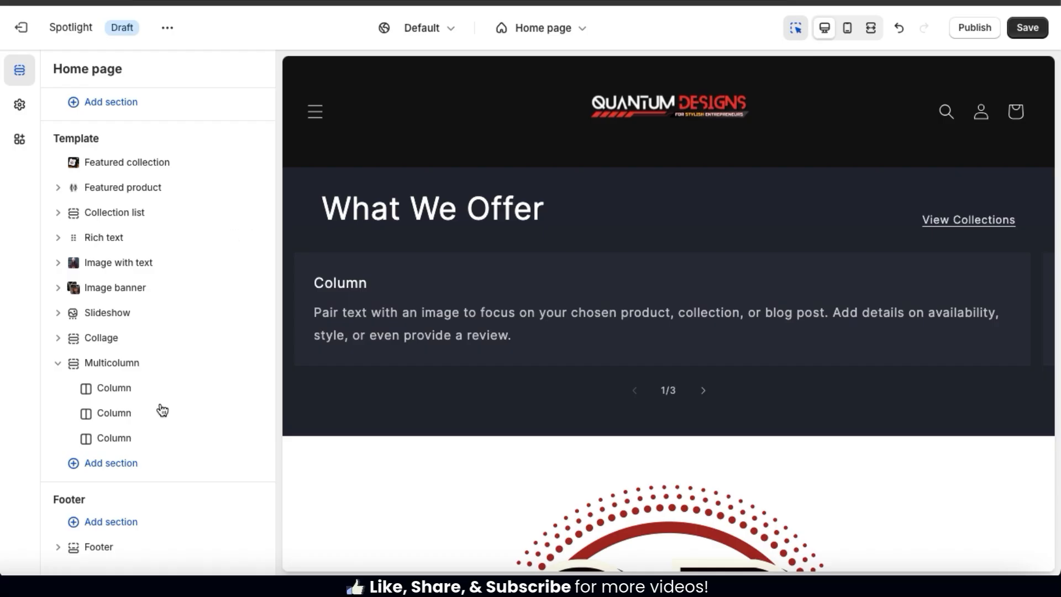
Upload T-Shirt 1 copy.png and use it as the image of the Multicolumn section's first Column block.
{"action": "mouse_move", "coordinate": [138, 398]}
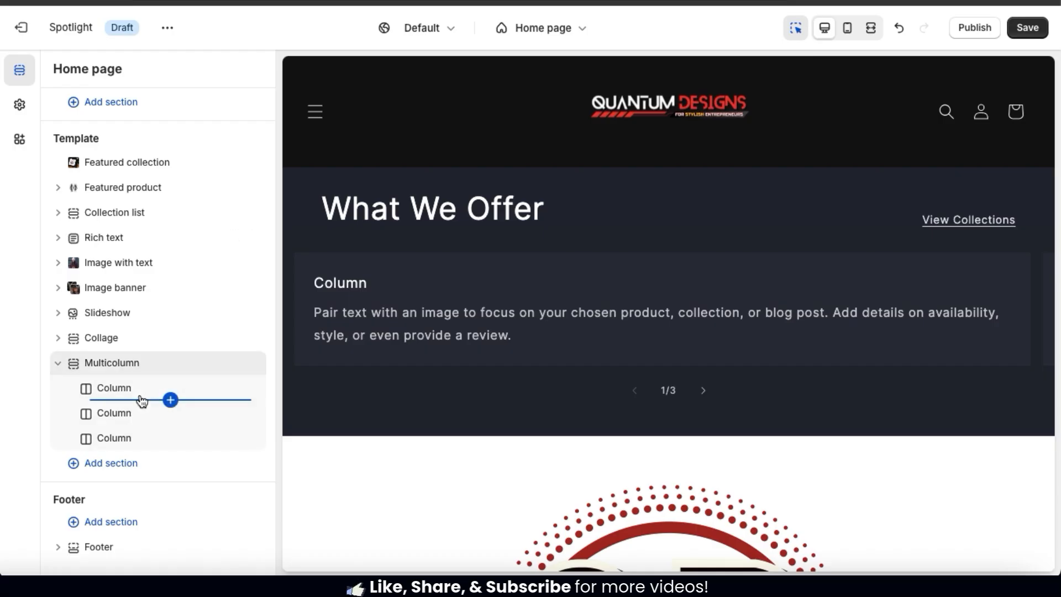
{"action": "left_click", "coordinate": [115, 392]}
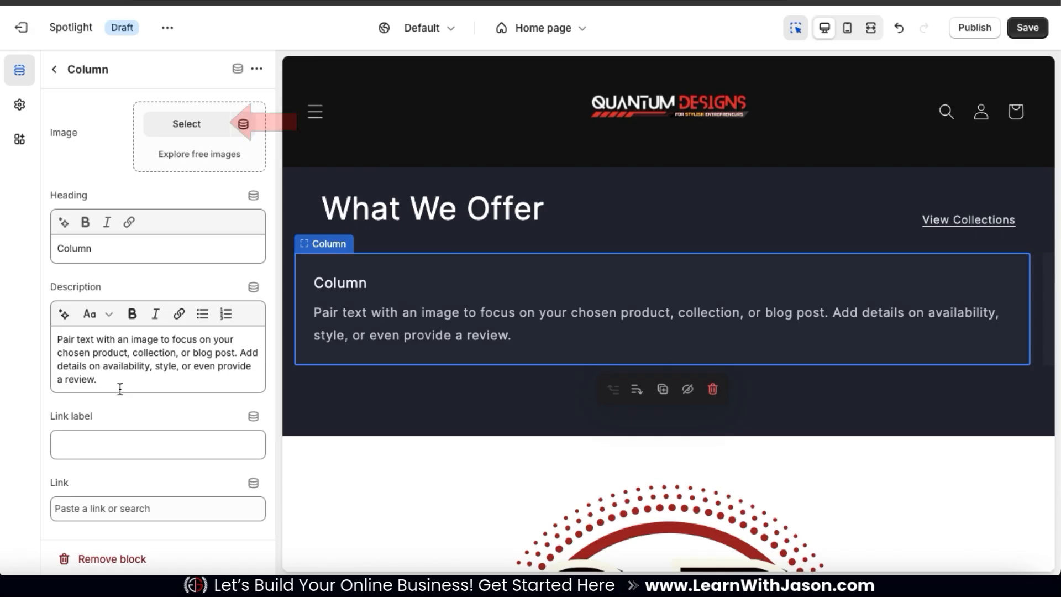
{"action": "left_click", "coordinate": [192, 132]}
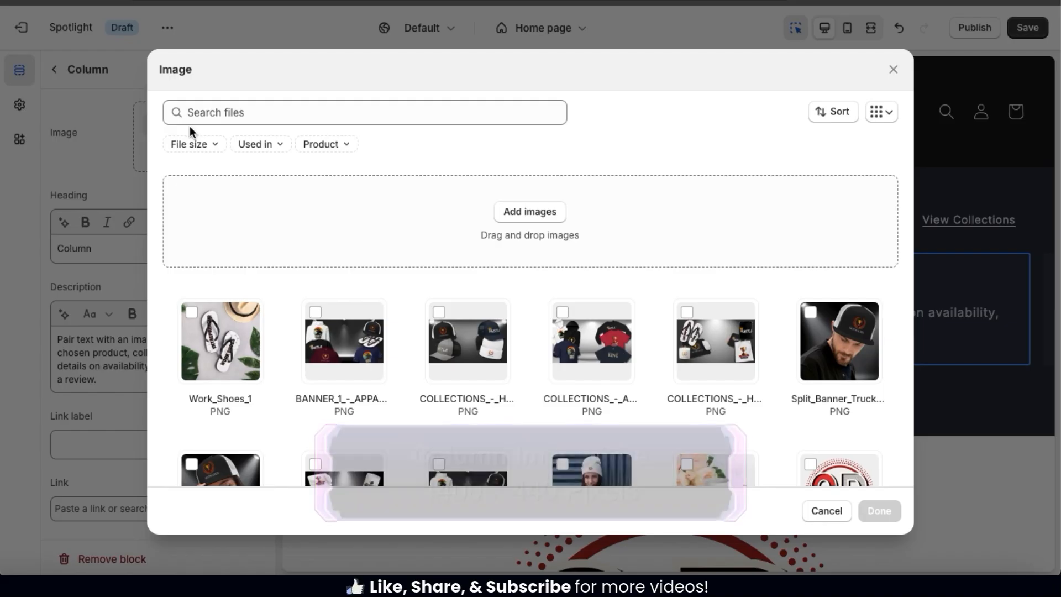
{"action": "left_click", "coordinate": [526, 223]}
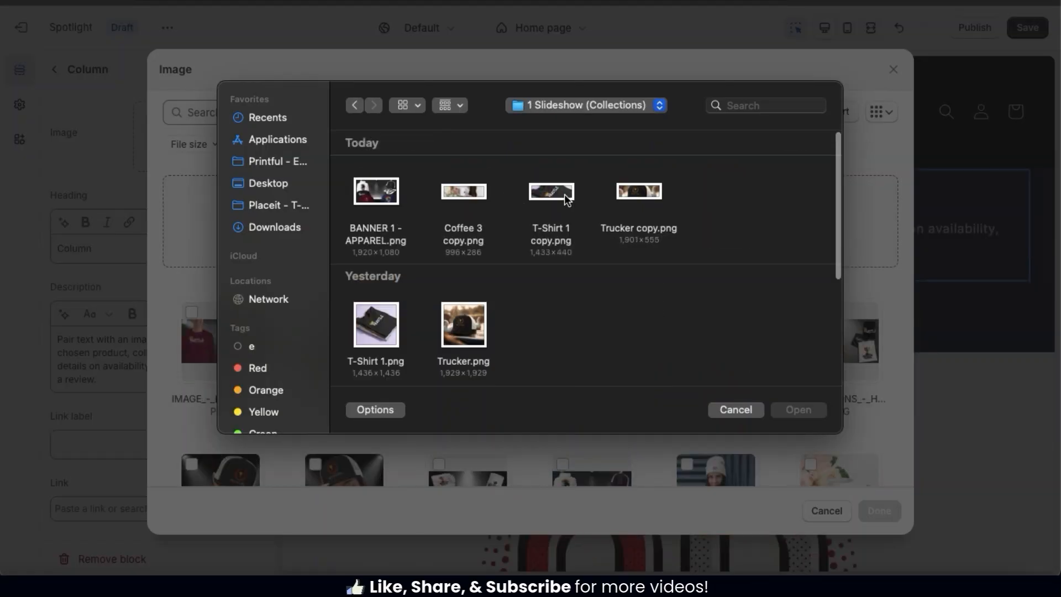
{"action": "left_click", "coordinate": [566, 196]}
{"action": "double_click", "coordinate": [566, 197]}
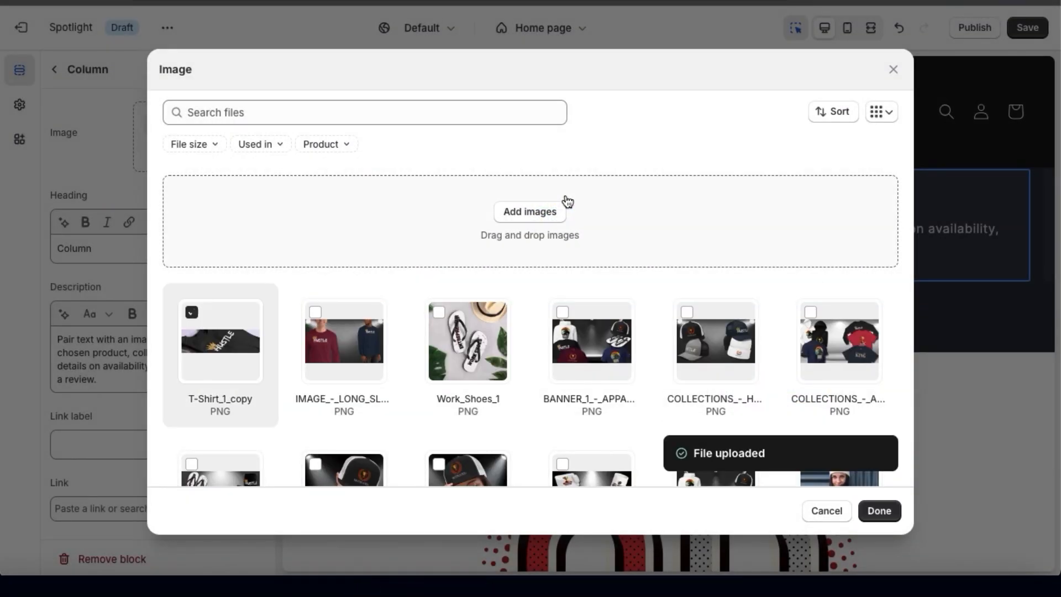
{"action": "left_click", "coordinate": [880, 511]}
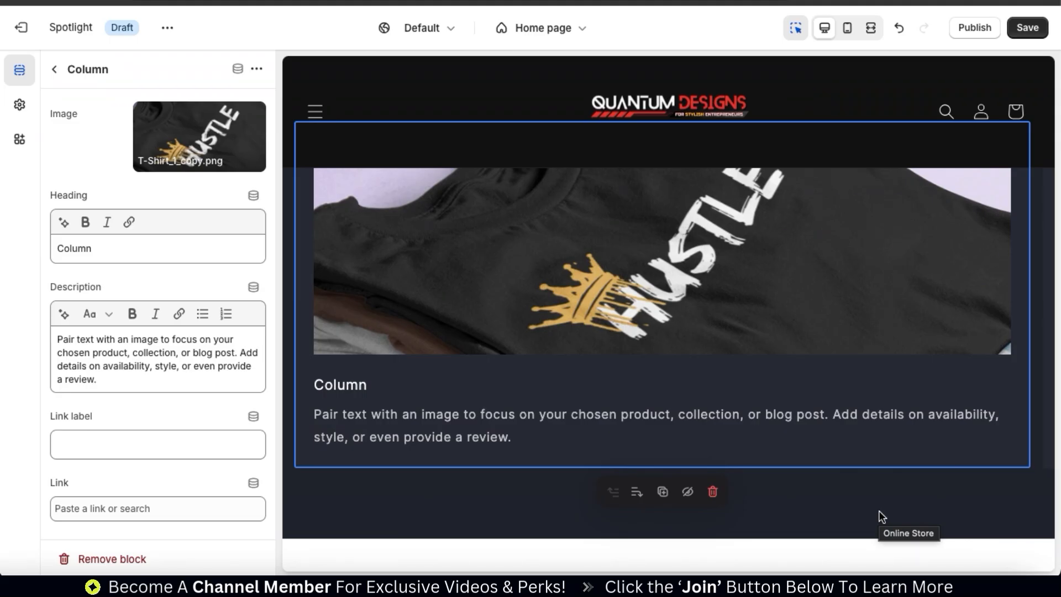
Set the first column's heading to "Clothing & Apparel".
{"action": "left_click", "coordinate": [113, 248]}
{"action": "double_click", "coordinate": [112, 248]}
{"action": "type", "text": "Clothi"}
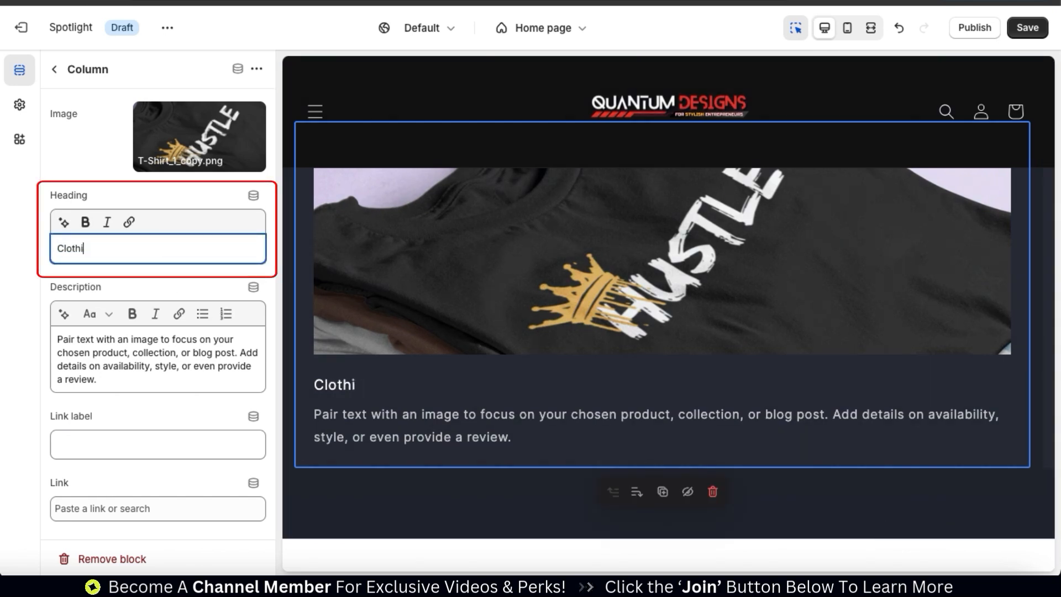
{"action": "type", "text": "ng & A"}
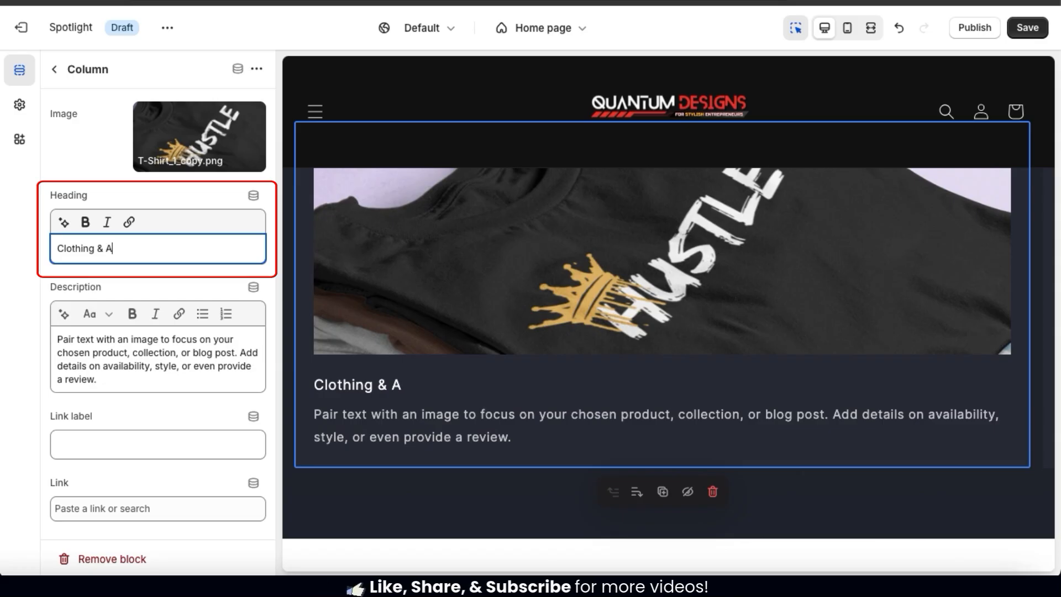
{"action": "type", "text": "pparel"}
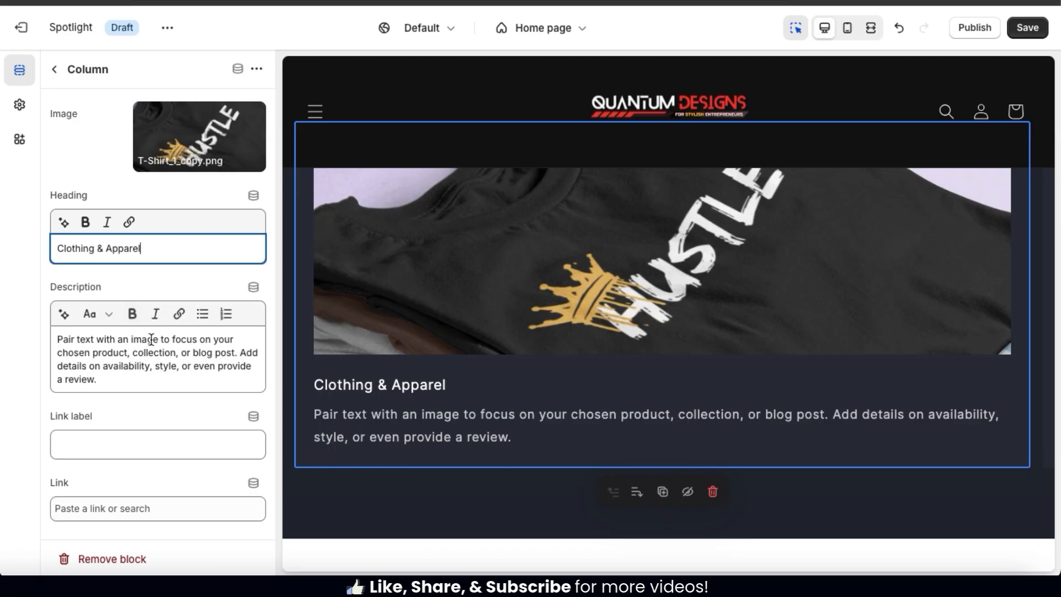
Clear the column's description and enter "Clothing & apparel collection for entrepreneurs and hustlers" as the prompt for generating a new one.
{"action": "left_click_drag", "start_coordinate": [136, 386], "coordinate": [60, 337]}
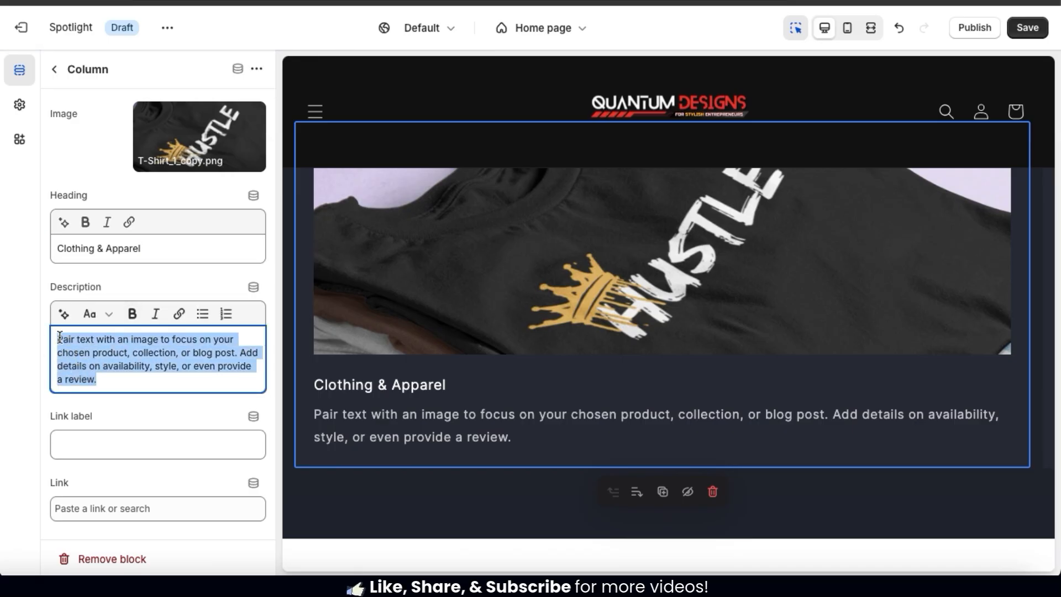
{"action": "key", "text": "BackSpace"}
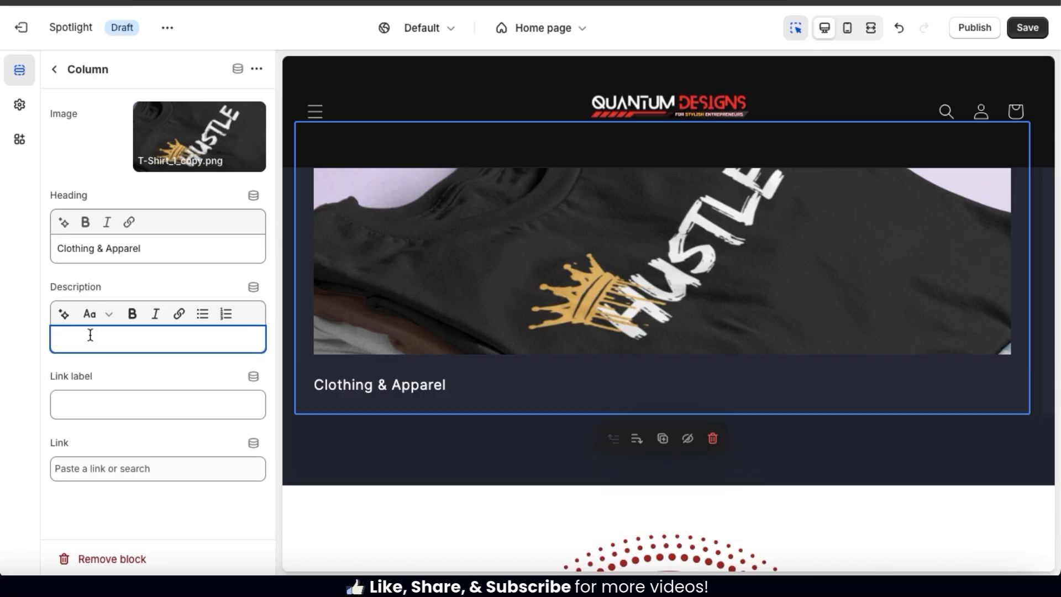
{"action": "left_click", "coordinate": [64, 317]}
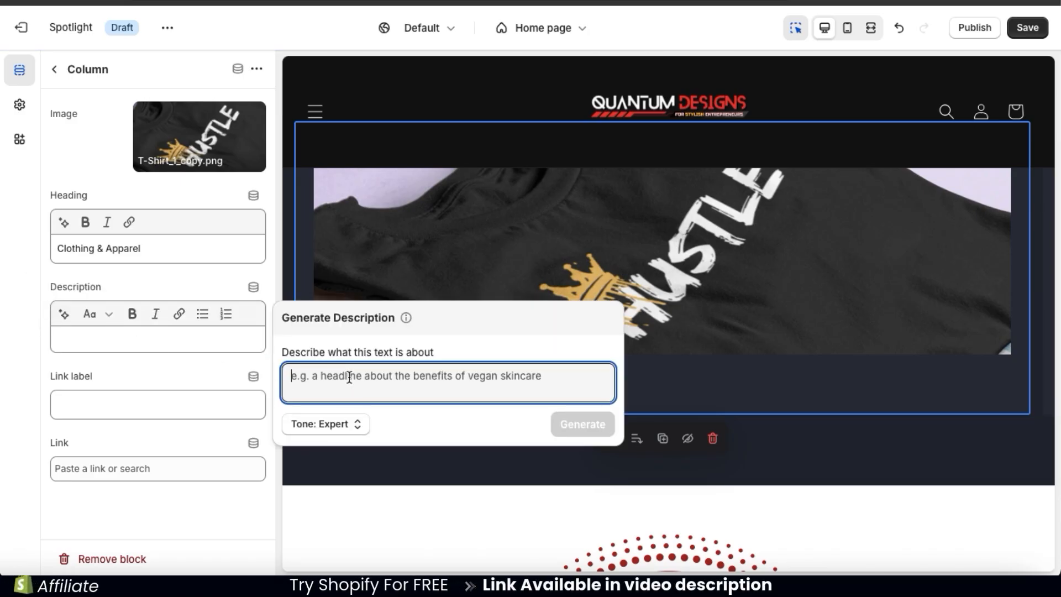
{"action": "type", "text": "Clothing &"}
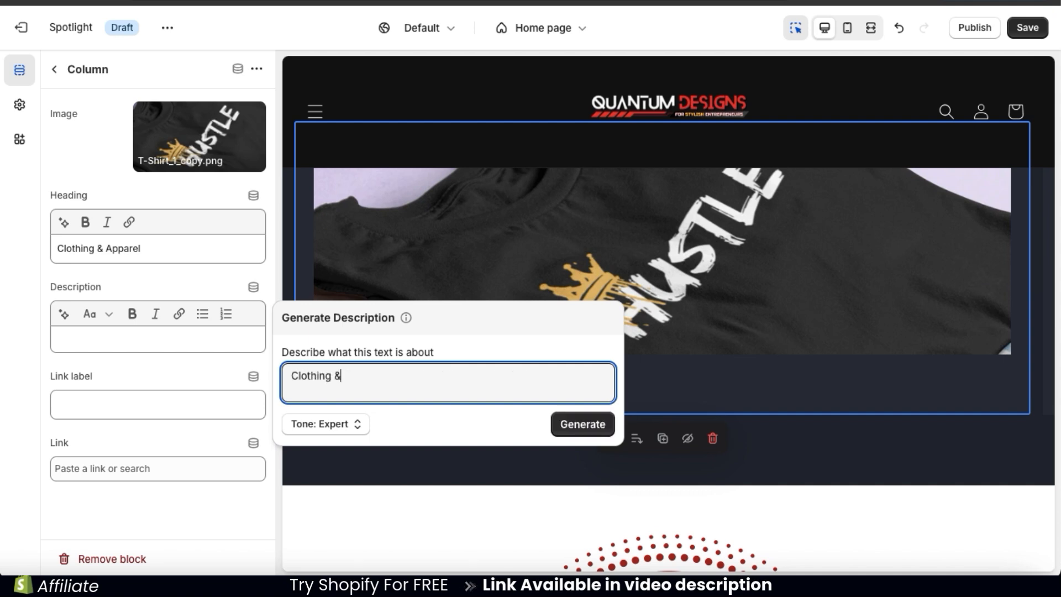
{"action": "type", "text": " apparel collection for entrepreneurs and h"}
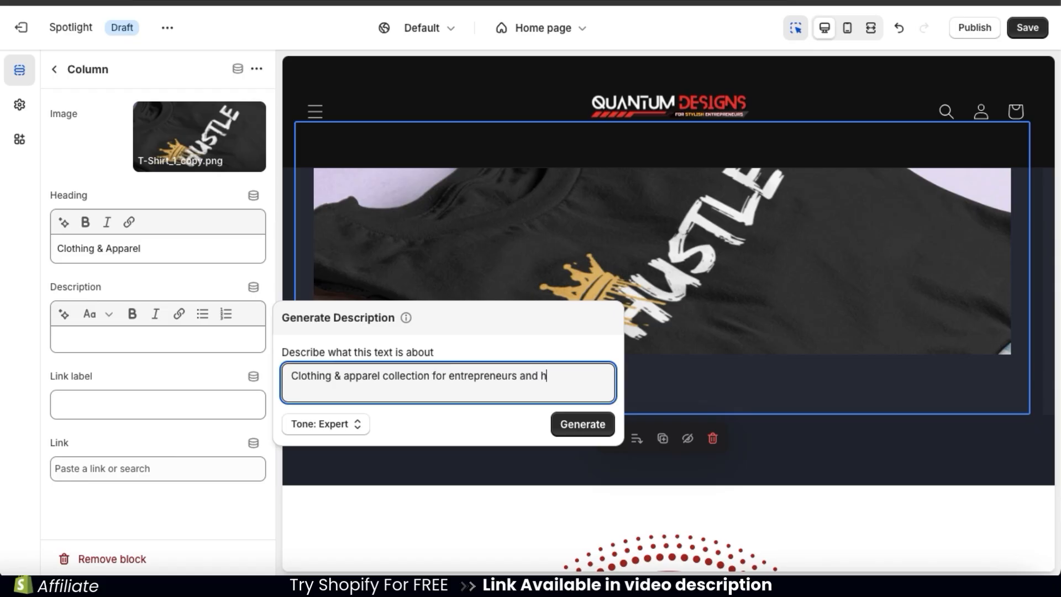
{"action": "type", "text": "ustlers"}
Generate descriptions in the Playful tone and insert the suggestion beginning "Dress like a boss with our clothing collection".
{"action": "left_click", "coordinate": [358, 428]}
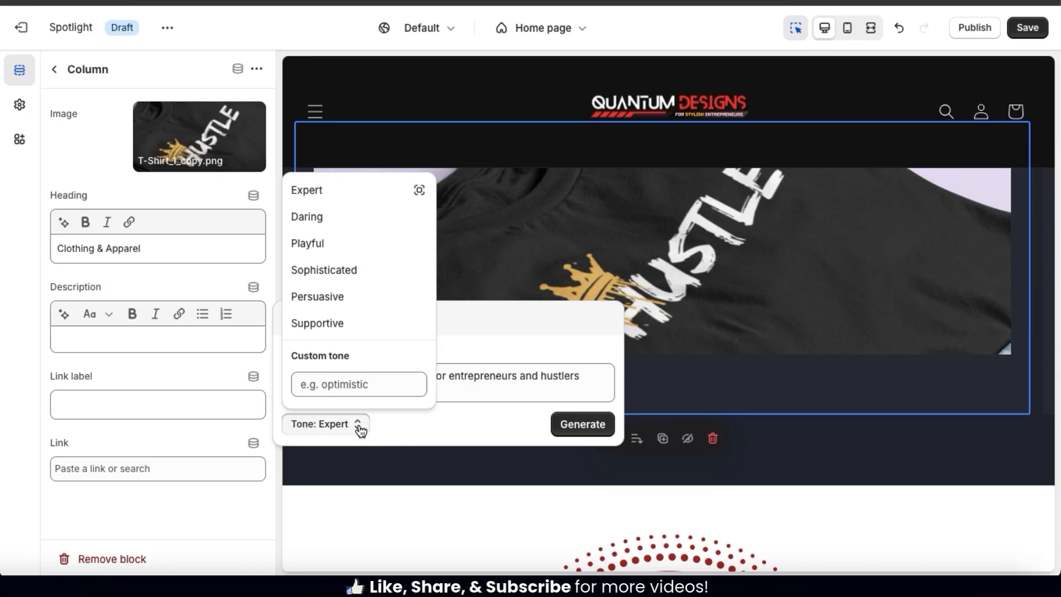
{"action": "left_click", "coordinate": [365, 244]}
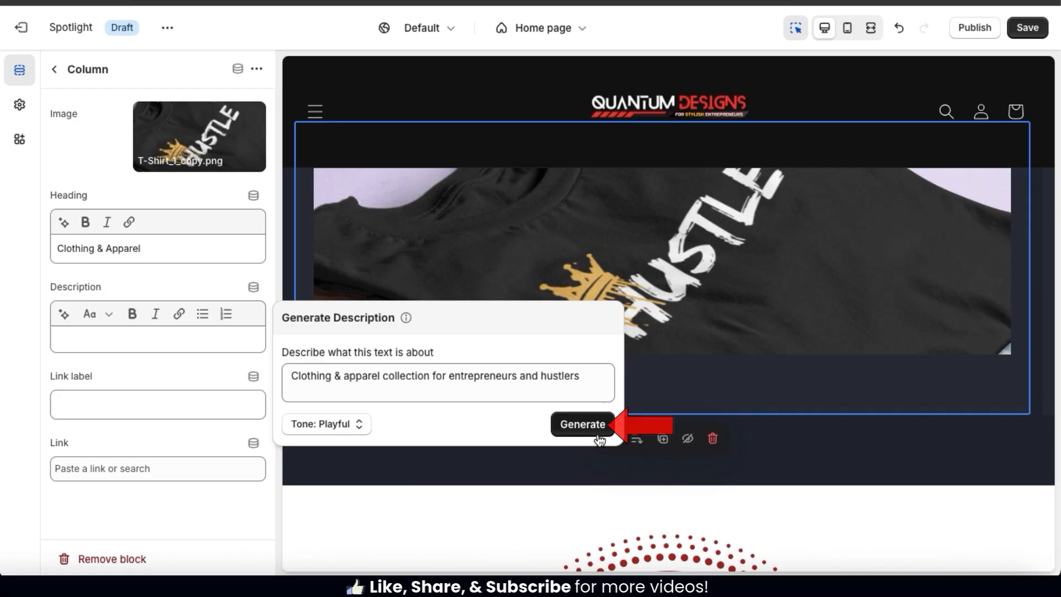
{"action": "left_click", "coordinate": [579, 437]}
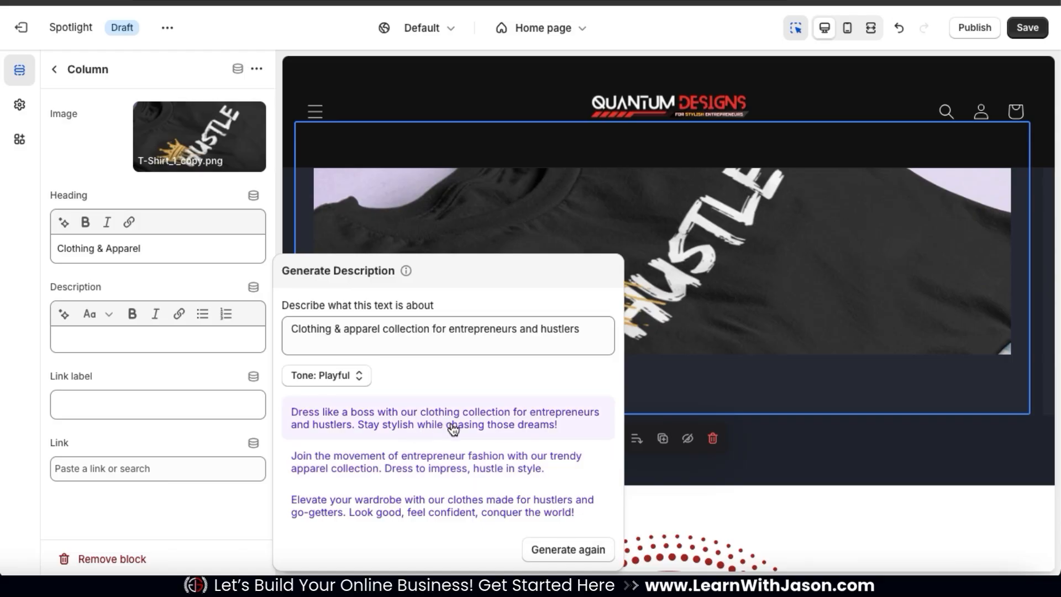
{"action": "left_click", "coordinate": [435, 427]}
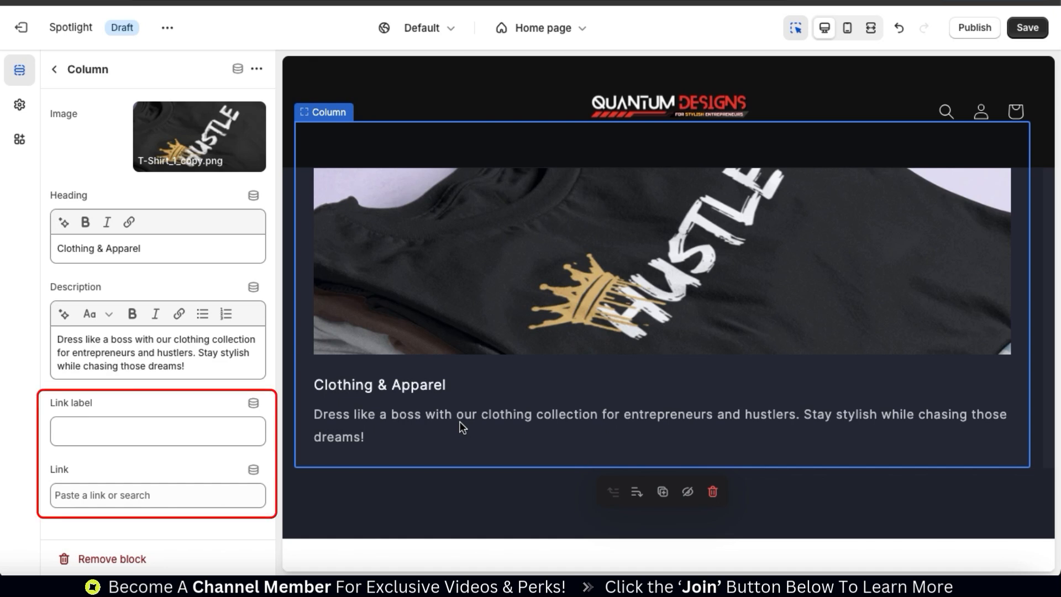
Set the first column's link label to "View Collection" and link it to the Clothing & Apparel collection.
{"action": "left_click", "coordinate": [205, 436]}
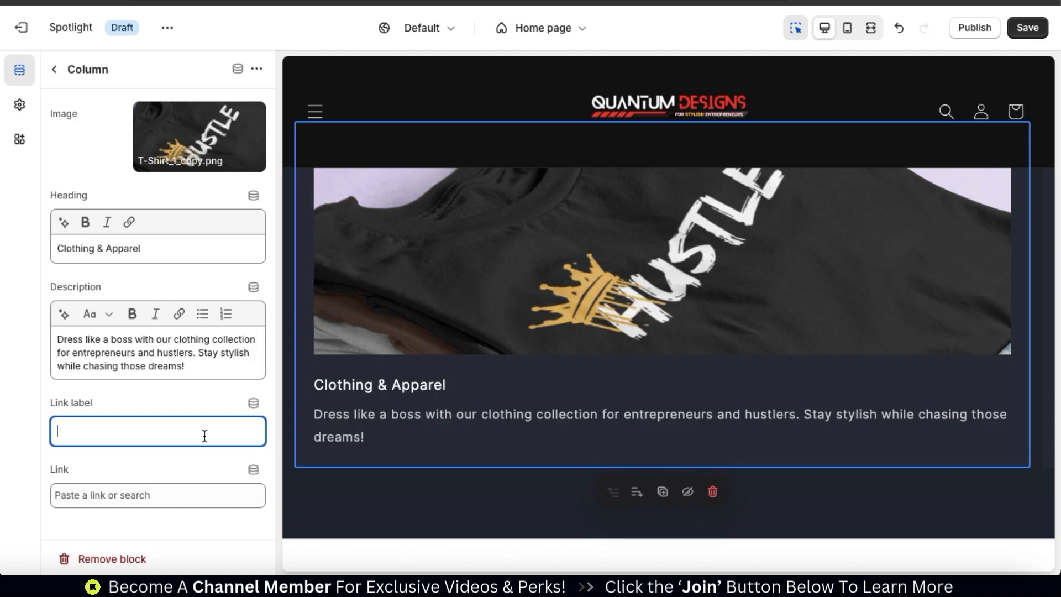
{"action": "type", "text": "View Collecti"}
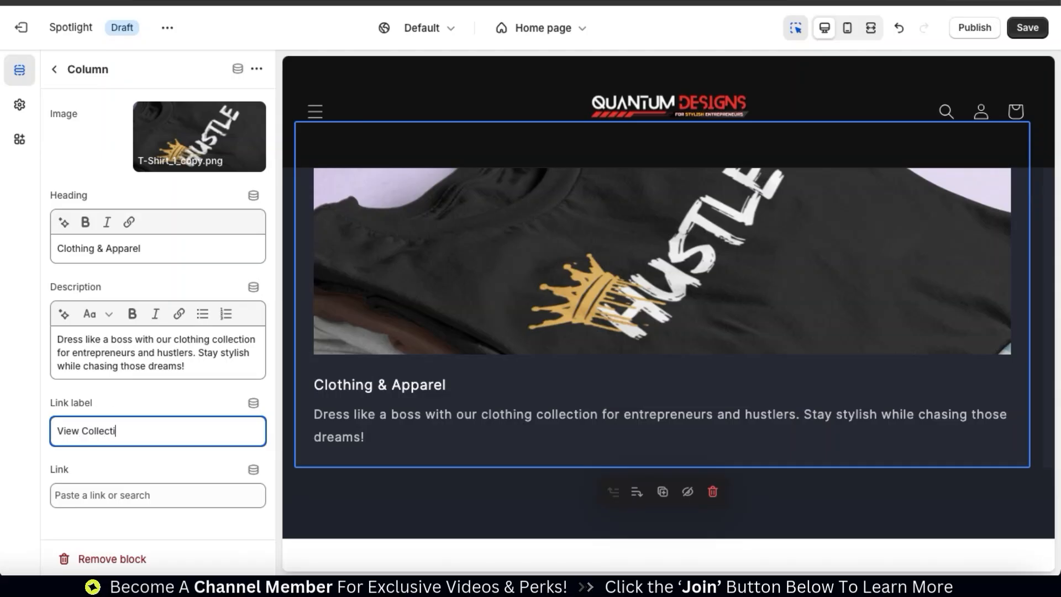
{"action": "type", "text": "on"}
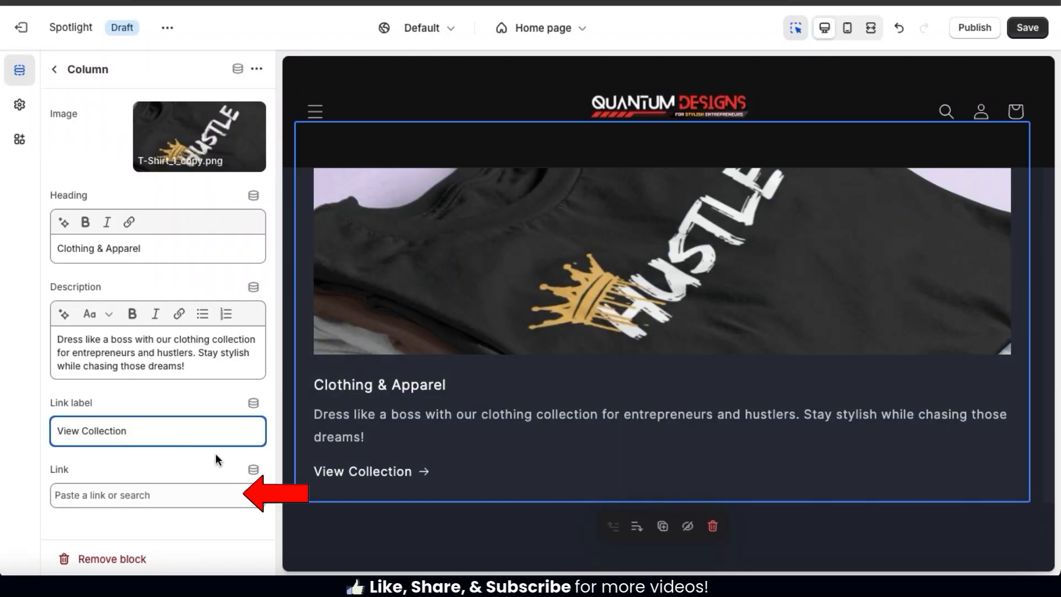
{"action": "left_click", "coordinate": [189, 493]}
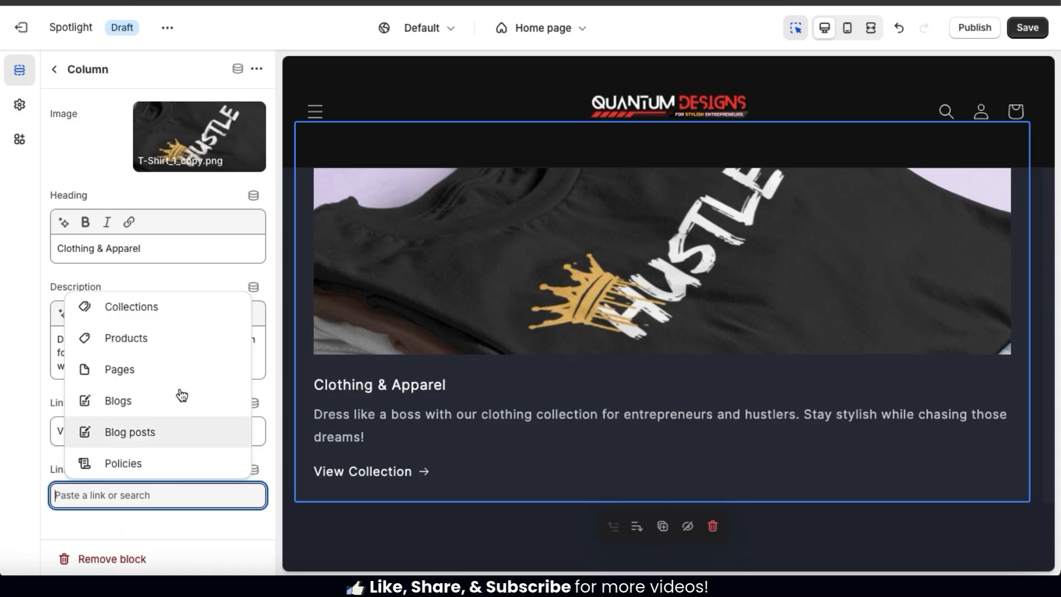
{"action": "left_click", "coordinate": [134, 314]}
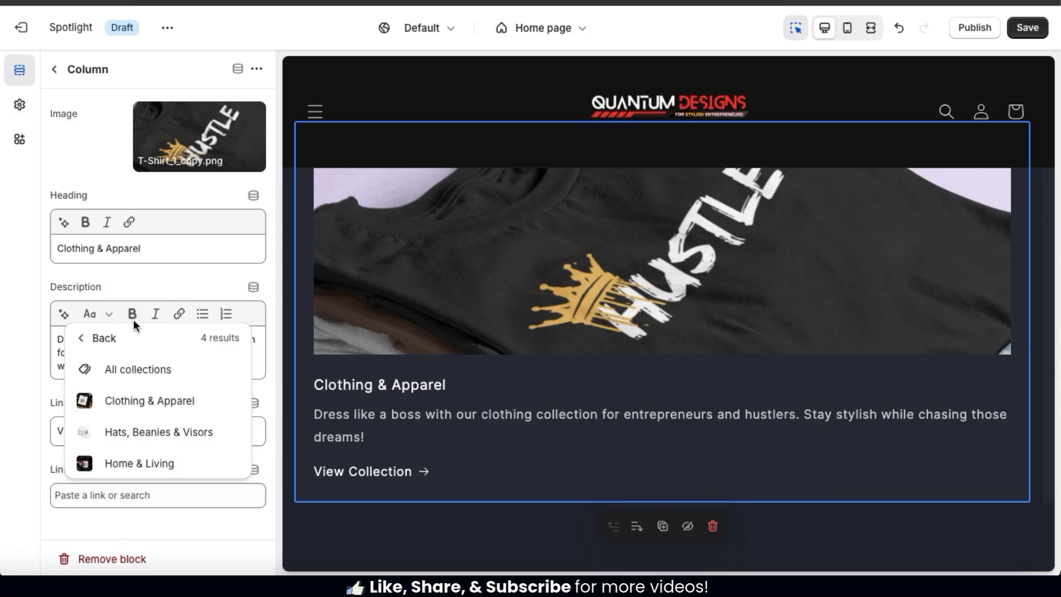
{"action": "left_click", "coordinate": [141, 406]}
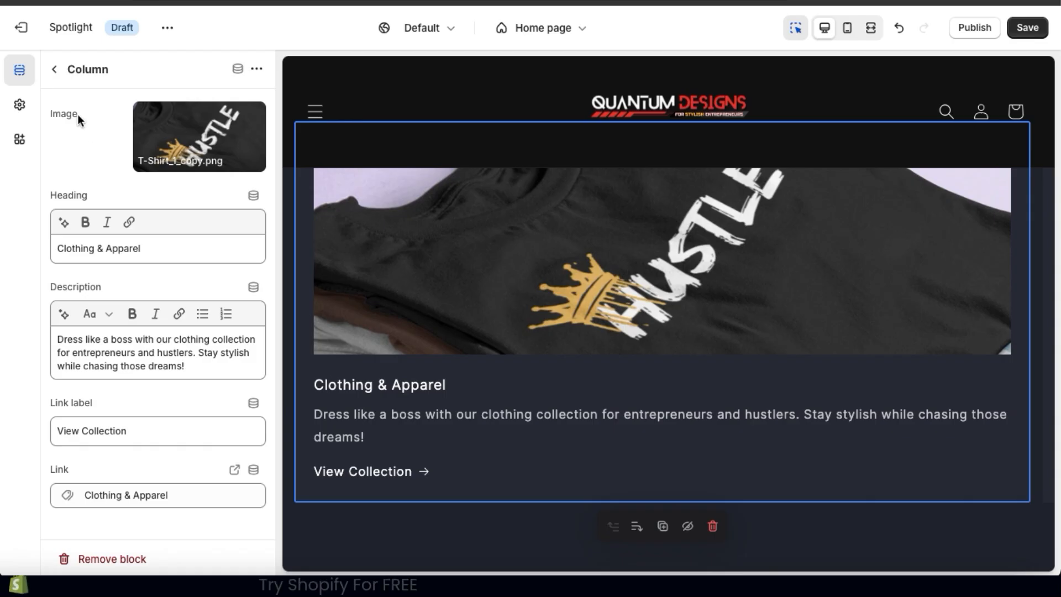
{"action": "left_click", "coordinate": [55, 71]}
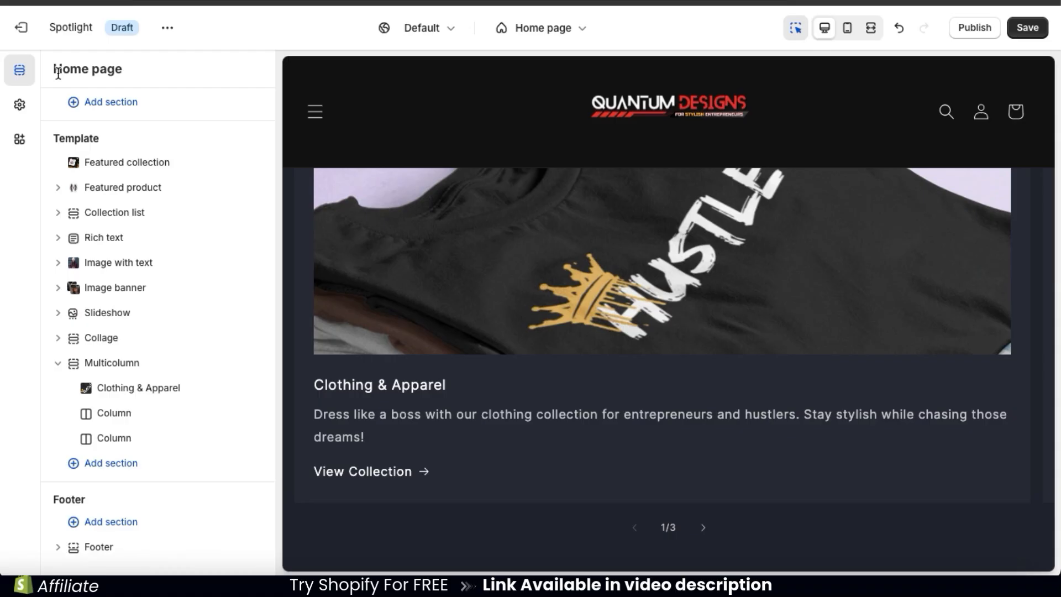
Upload the Trucker copy image and use it as the image of the Multicolumn section's second column.
{"action": "mouse_move", "coordinate": [100, 421]}
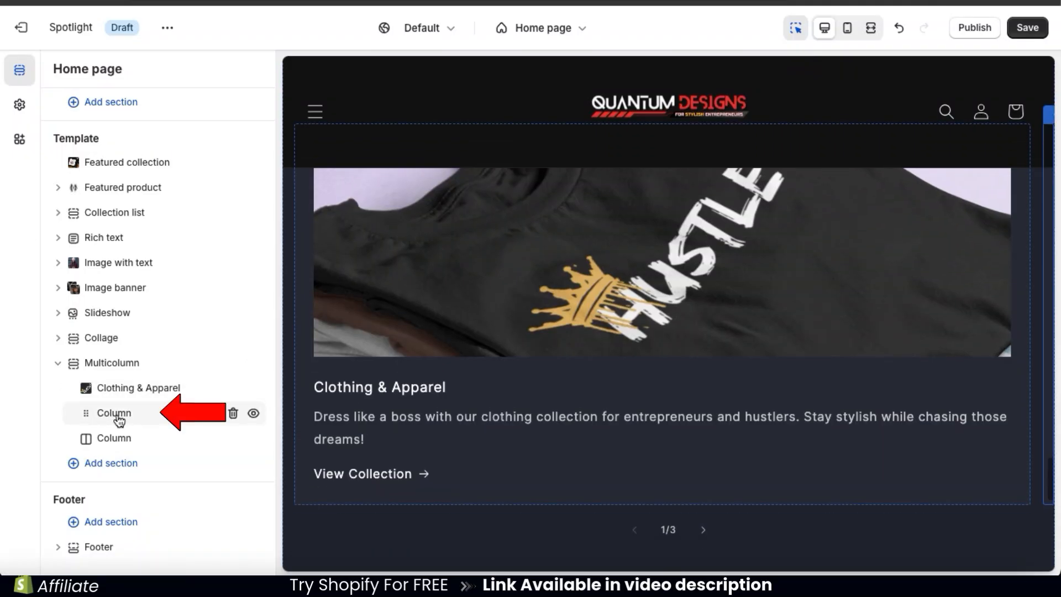
{"action": "left_click", "coordinate": [114, 416]}
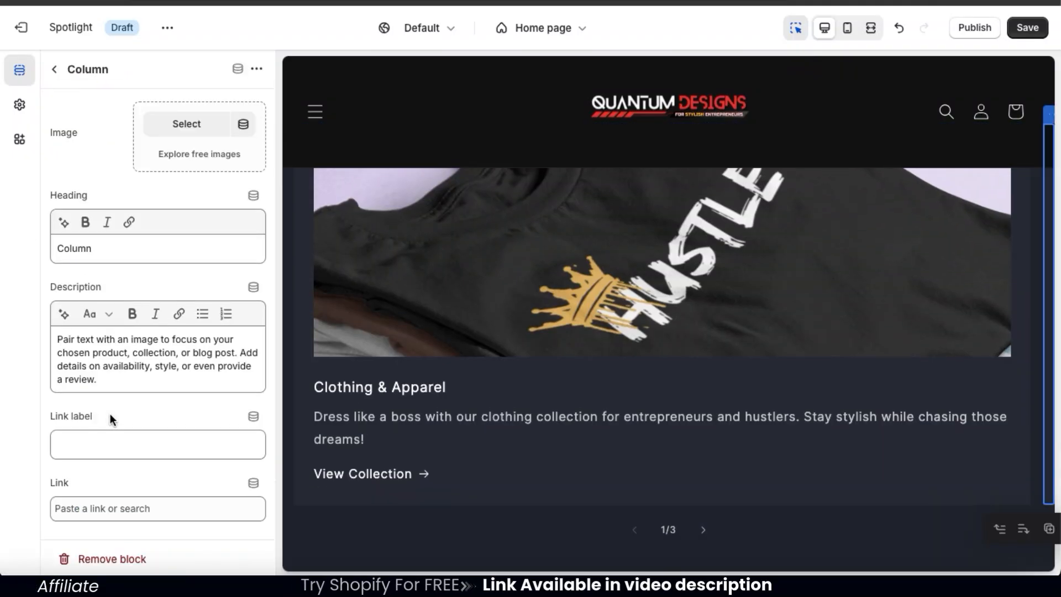
{"action": "left_click", "coordinate": [181, 128]}
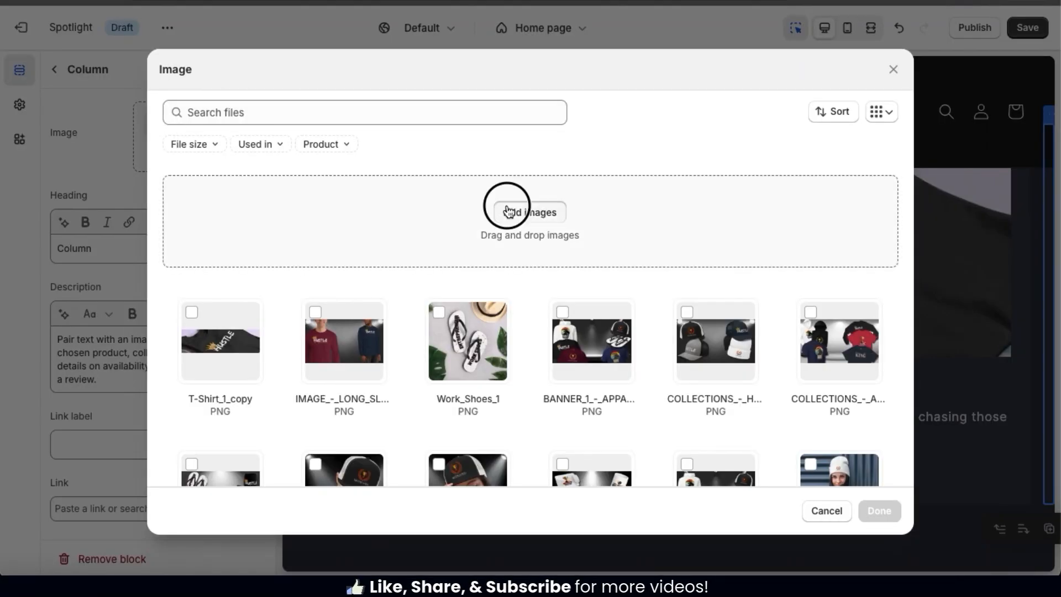
{"action": "left_click", "coordinate": [507, 211]}
{"action": "double_click", "coordinate": [640, 196]}
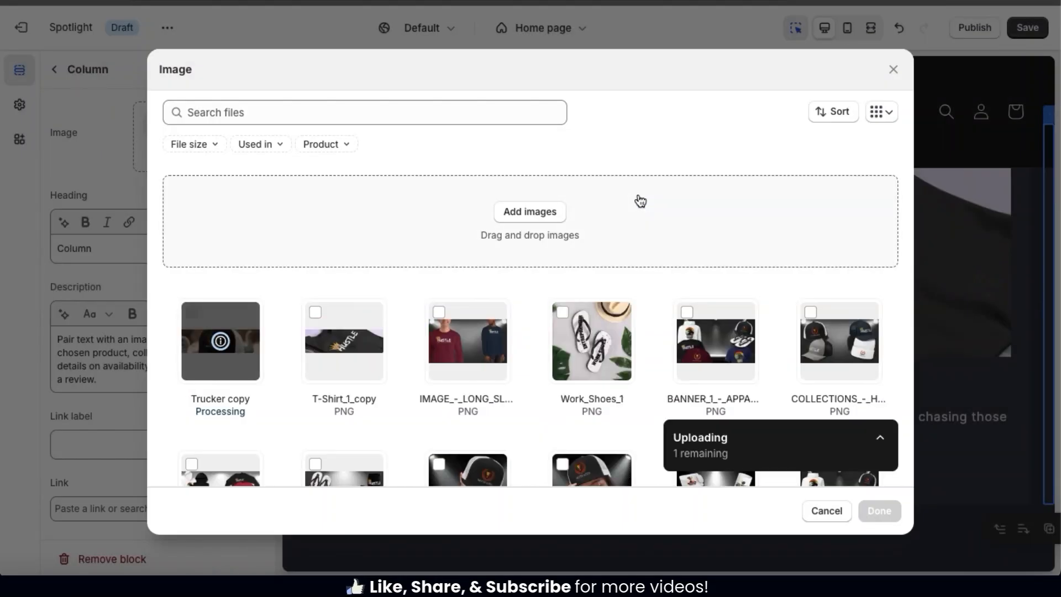
{"action": "left_click", "coordinate": [880, 511]}
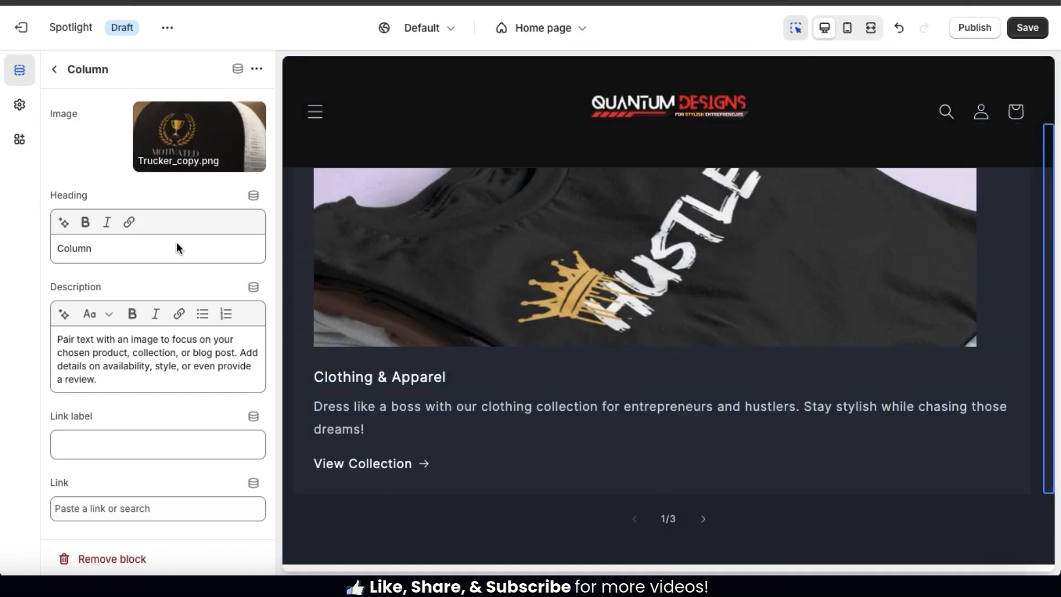
Set the second column's heading to "Hats & Headwear" and insert the Playful description suggestion beginning "Stay motivated in style".
{"action": "triple_click", "coordinate": [143, 244]}
{"action": "type", "text": "Hats & Headwear"}
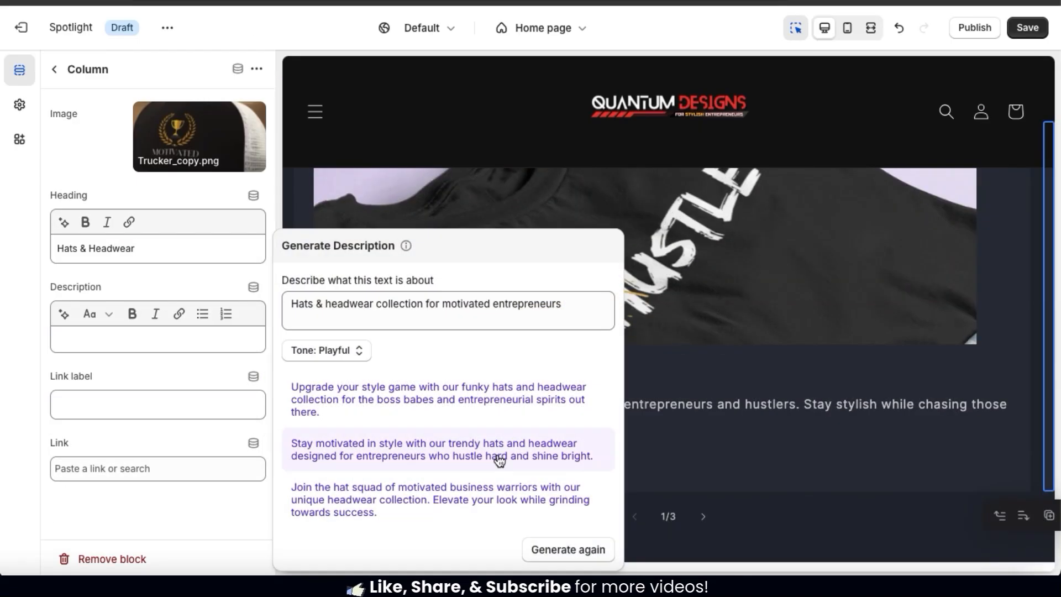
{"action": "left_click", "coordinate": [500, 459]}
Set the second column's link label to "View Collection" and link it to the Hats, Beanies & Visors collection.
{"action": "left_click", "coordinate": [217, 429]}
{"action": "type", "text": "View Collection"}
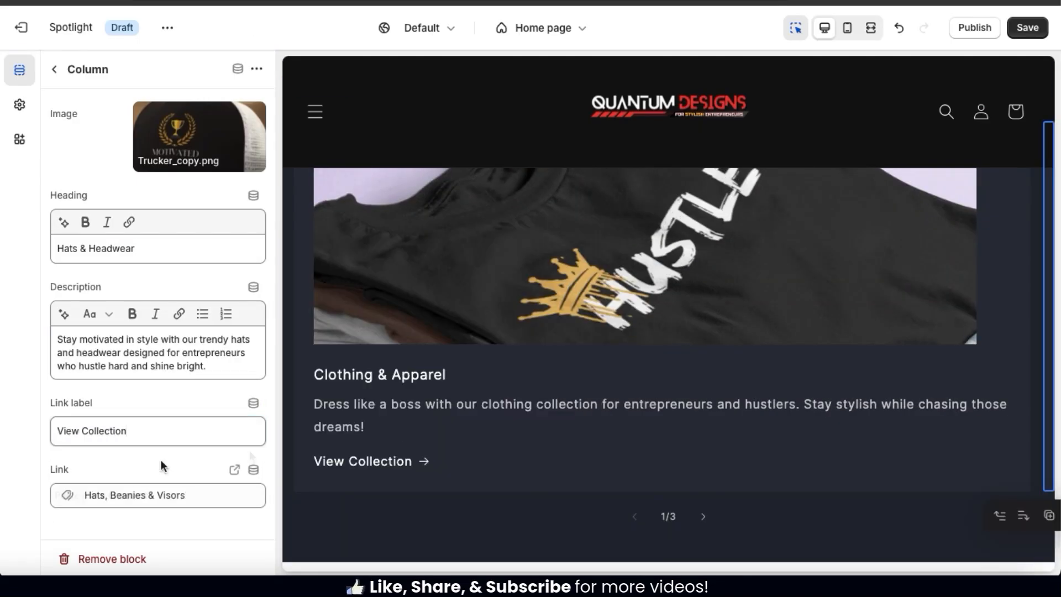
{"action": "left_click", "coordinate": [54, 69]}
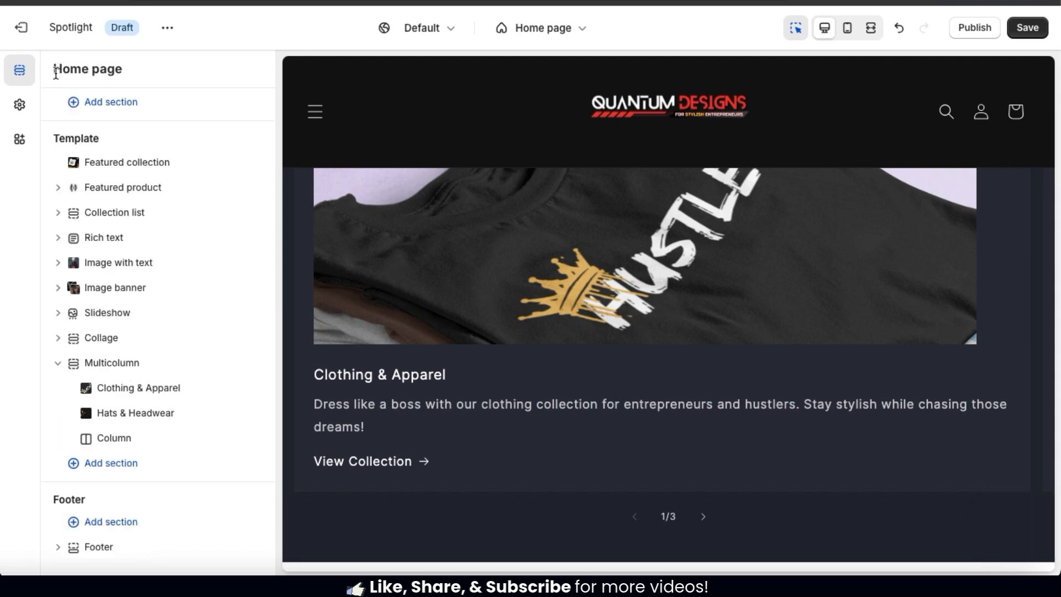
Fill in the third column with the Coffee_3_copy.png image, the heading "Home & Living" and a "View Collection" link to the Home & Living collection.
{"action": "left_click", "coordinate": [116, 439]}
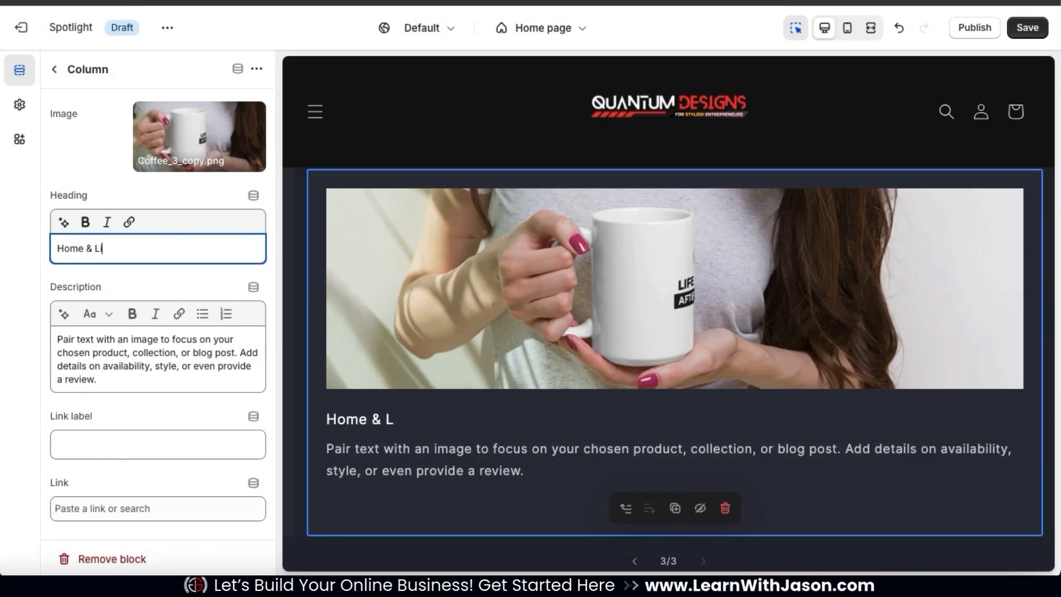
{"action": "type", "text": "iving"}
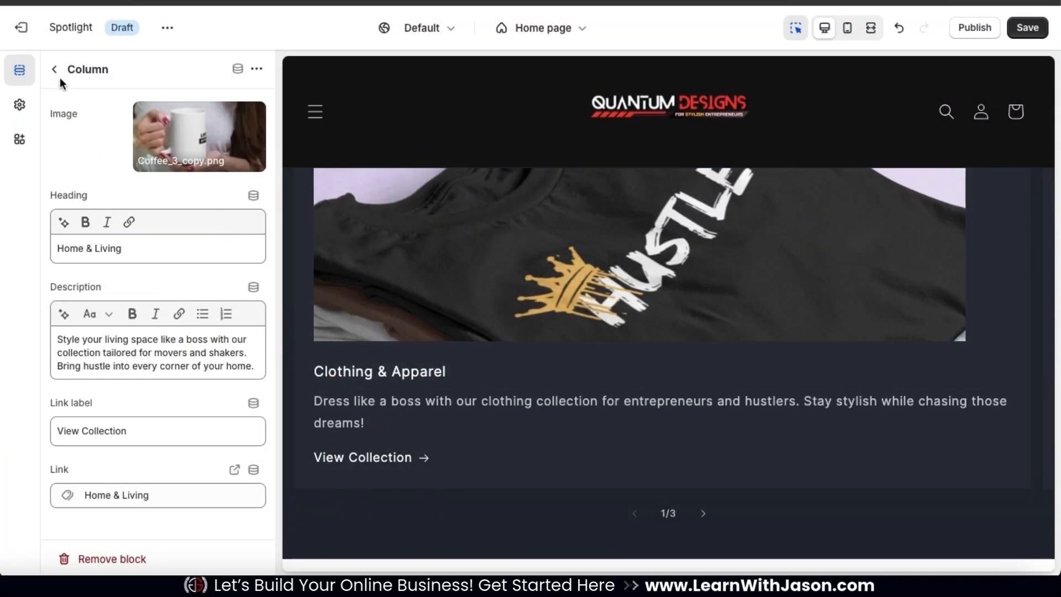
{"action": "left_click", "coordinate": [56, 69]}
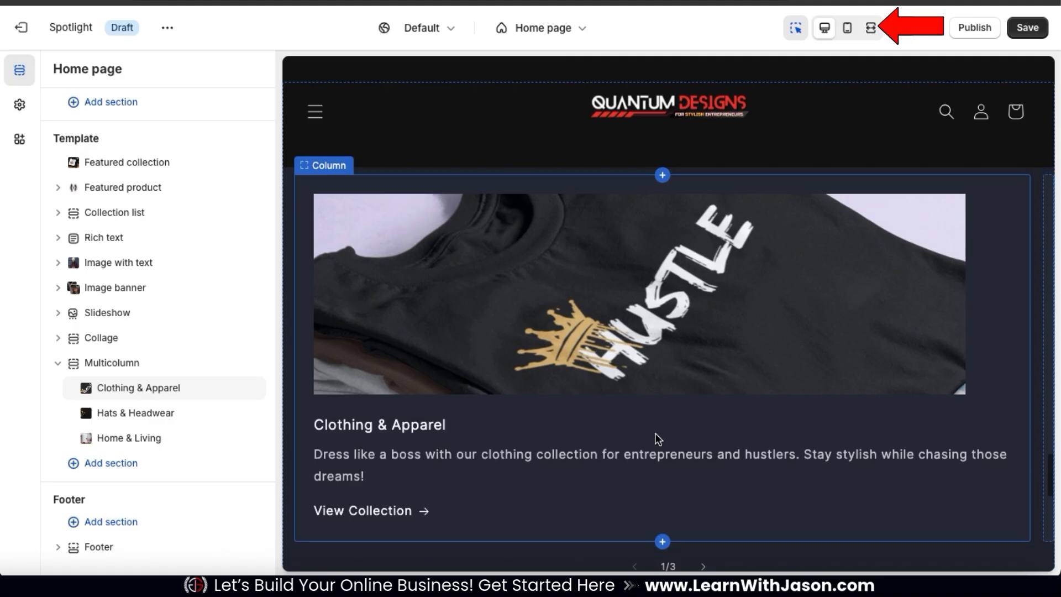
Preview the "What We Offer" section at full-screen width to check its three columns.
{"action": "left_click", "coordinate": [870, 29]}
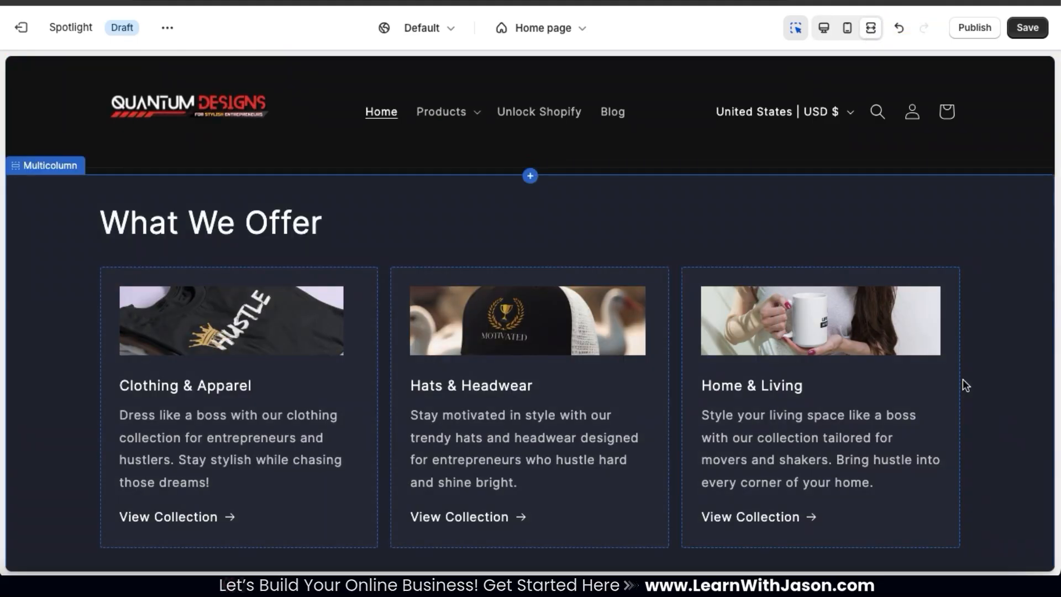
{"action": "scroll", "coordinate": [963, 380], "scroll_direction": "down", "scroll_amount": 1}
{"action": "scroll", "coordinate": [963, 380], "scroll_direction": "up", "scroll_amount": 1}
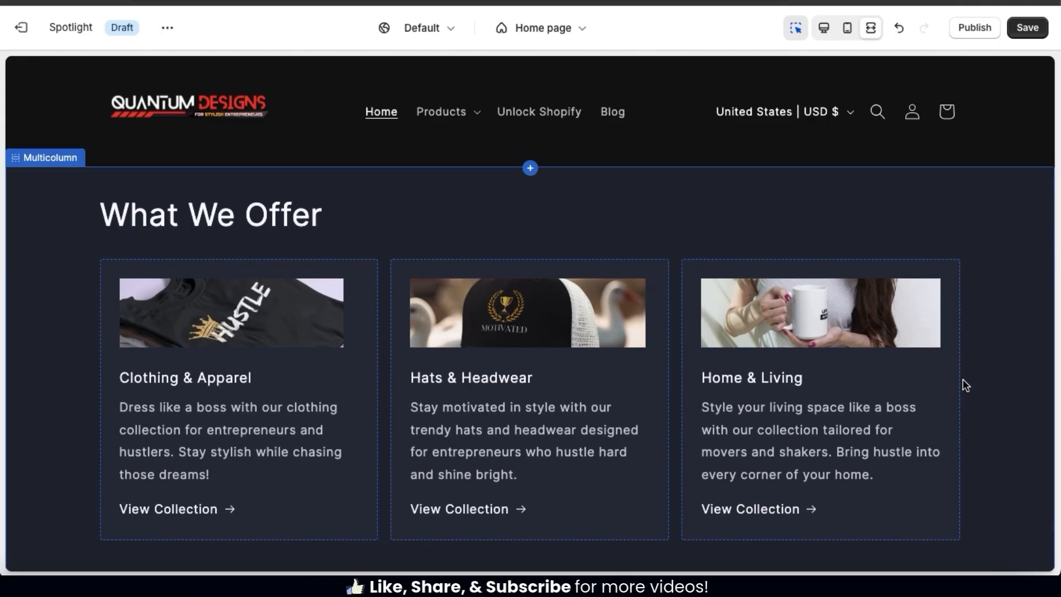
{"action": "scroll", "coordinate": [963, 381], "scroll_direction": "down", "scroll_amount": 2}
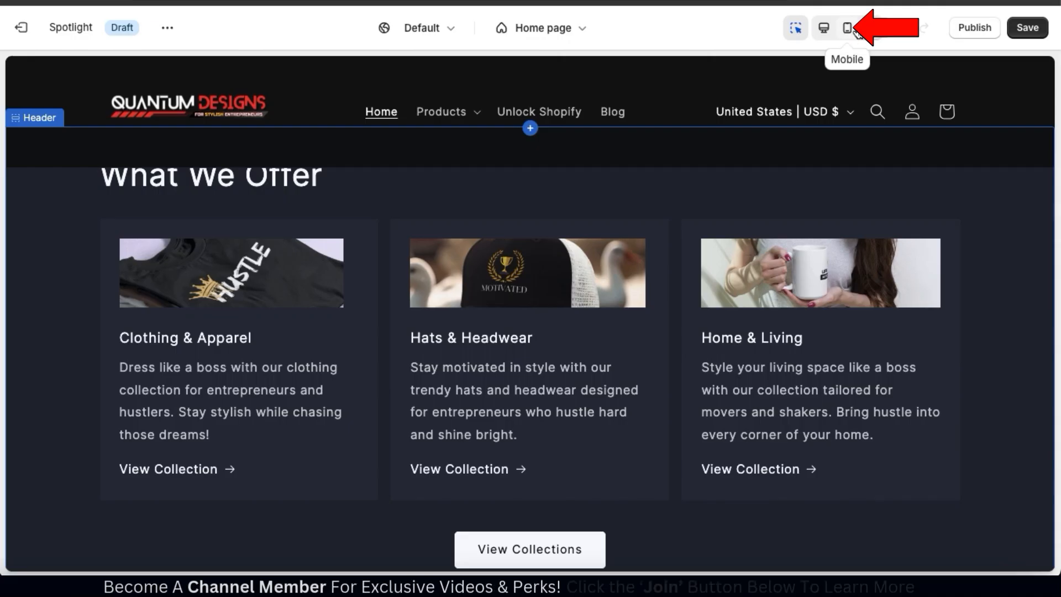
Check all three "What We Offer" columns in the mobile preview and return to the desktop preview.
{"action": "left_click", "coordinate": [847, 28]}
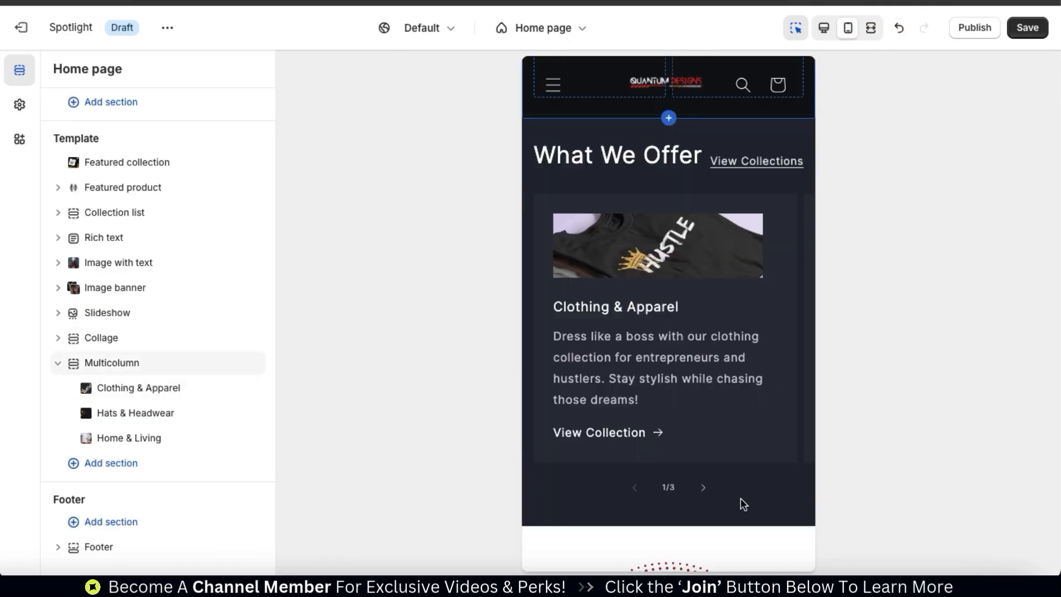
{"action": "left_click", "coordinate": [705, 489]}
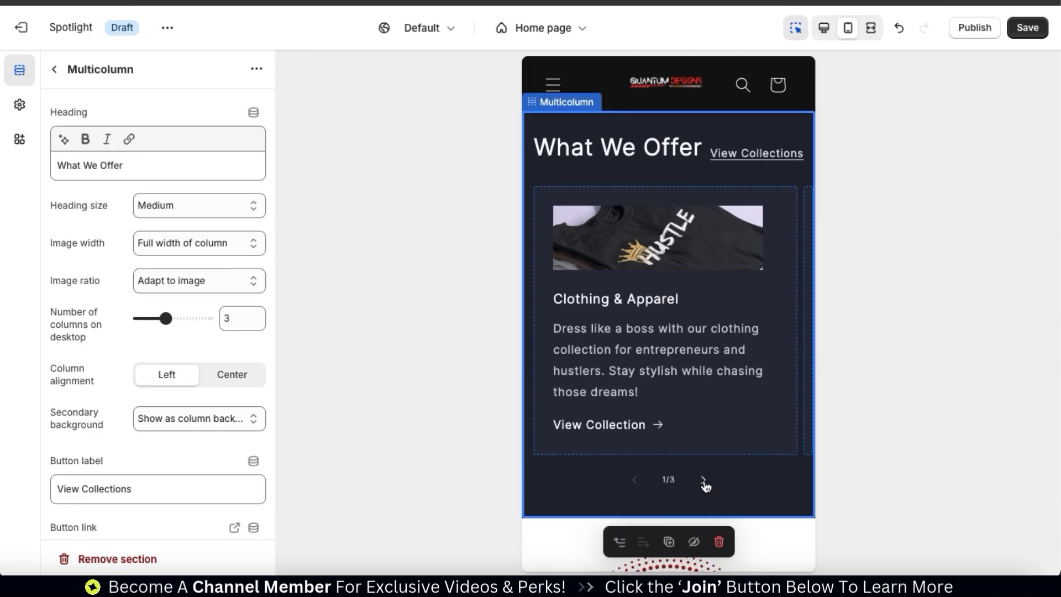
{"action": "left_click", "coordinate": [705, 481]}
{"action": "left_click", "coordinate": [704, 481]}
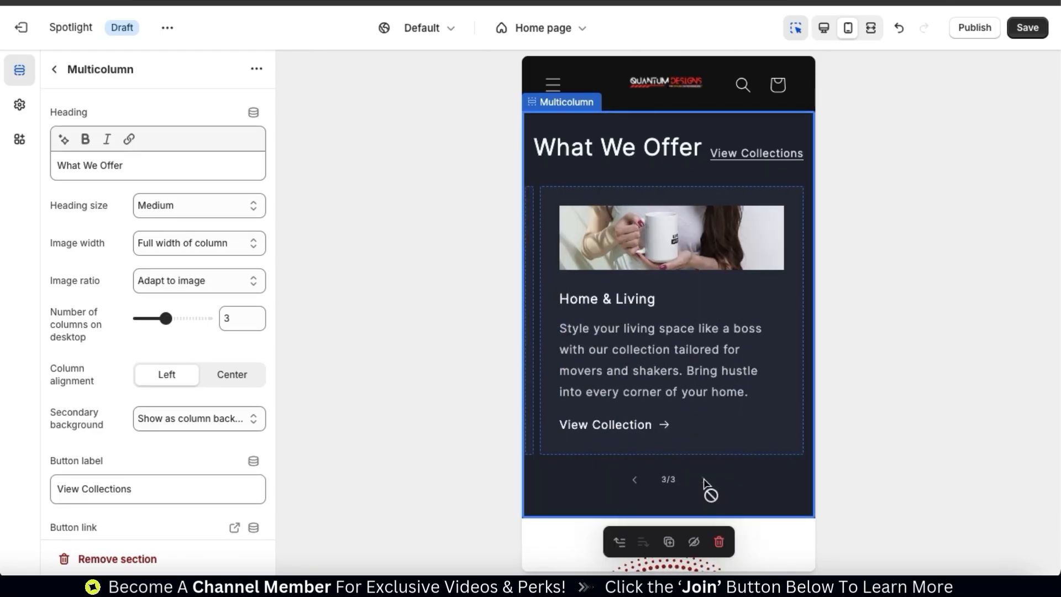
{"action": "left_click", "coordinate": [637, 485]}
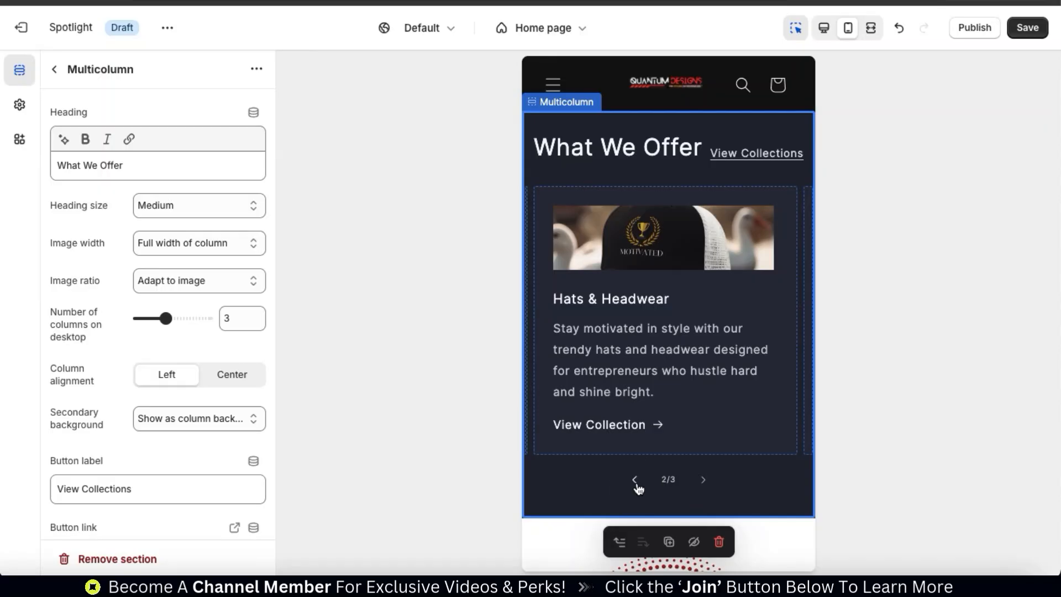
{"action": "left_click", "coordinate": [637, 484]}
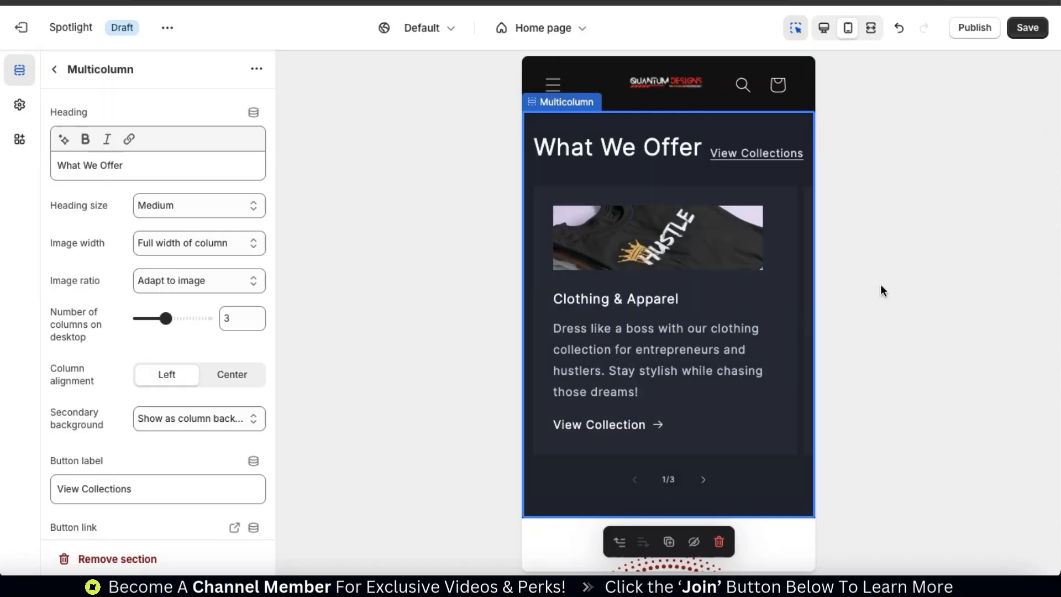
{"action": "left_click", "coordinate": [823, 28]}
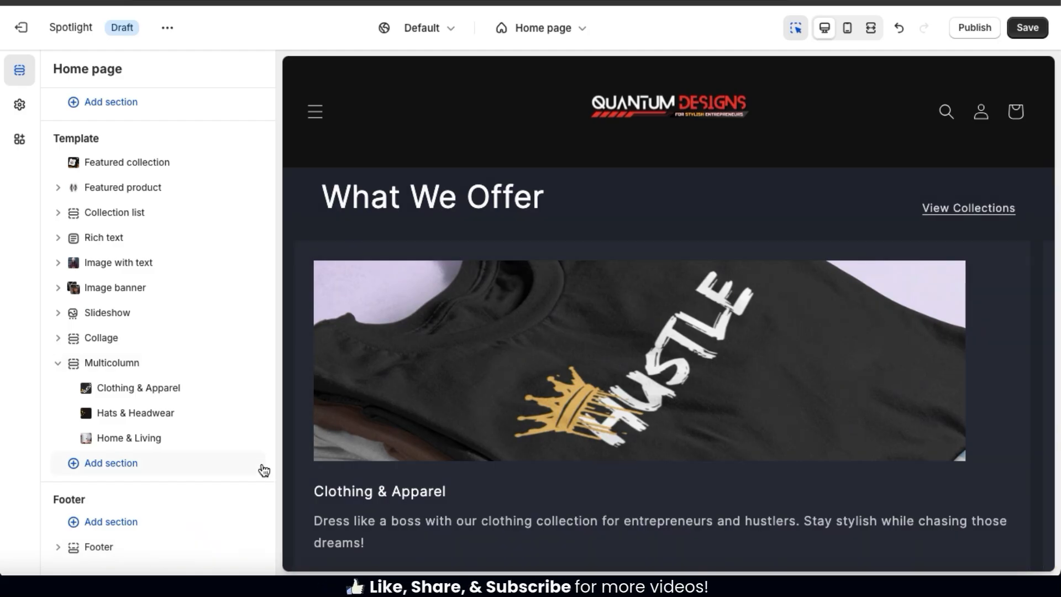
Add a fourth column block to the Multicolumn section and delete it again.
{"action": "mouse_move", "coordinate": [133, 451]}
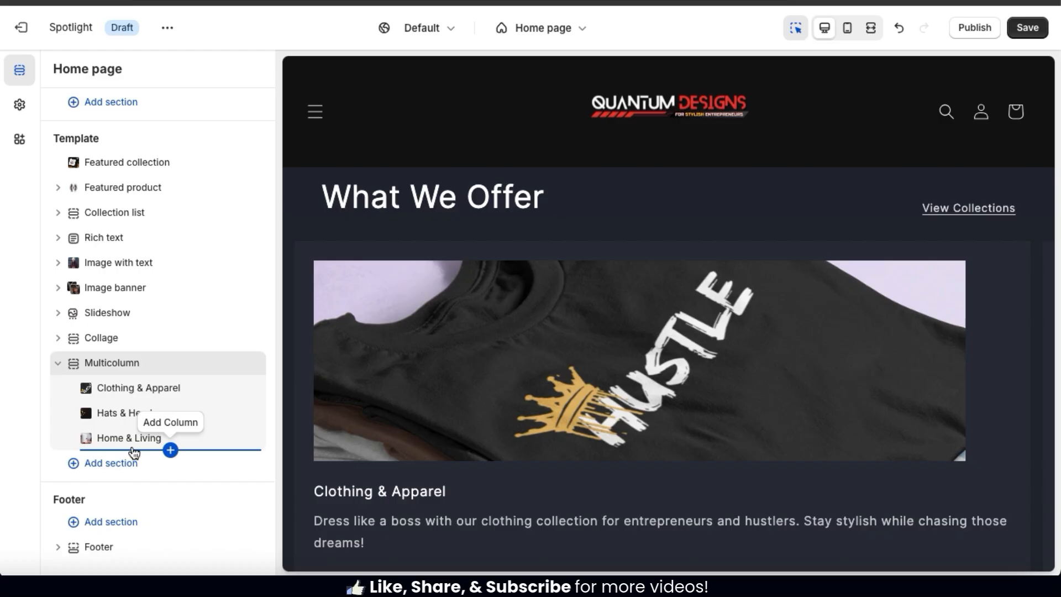
{"action": "left_click", "coordinate": [170, 452]}
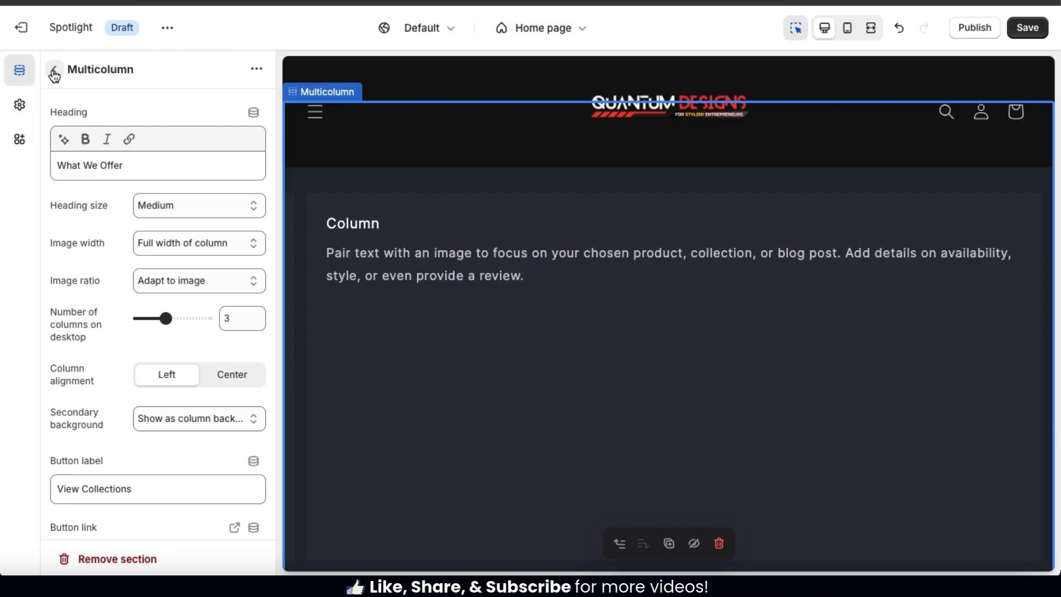
{"action": "left_click", "coordinate": [54, 74]}
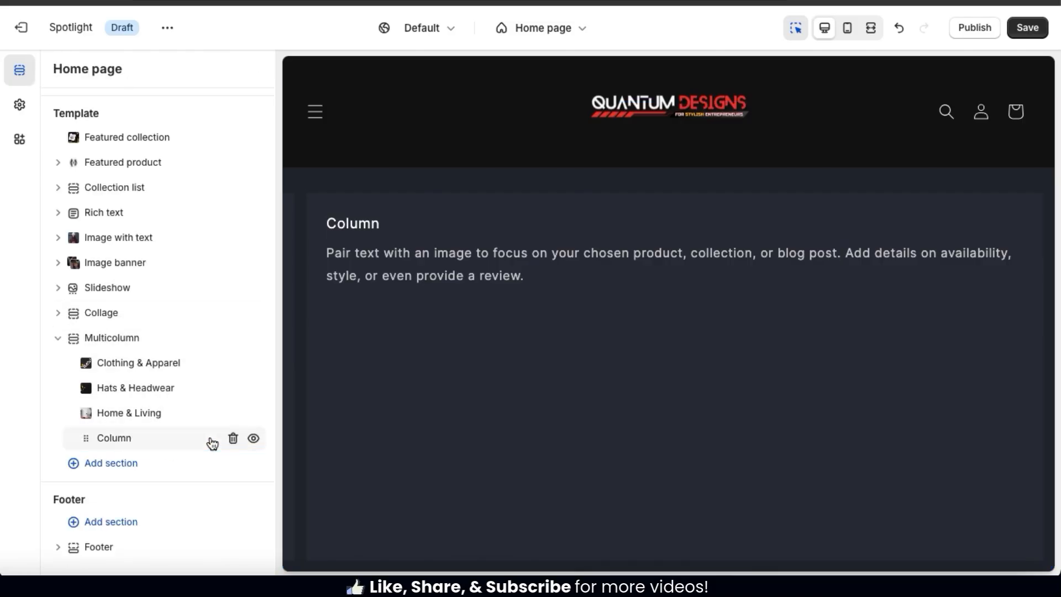
{"action": "left_click", "coordinate": [233, 440]}
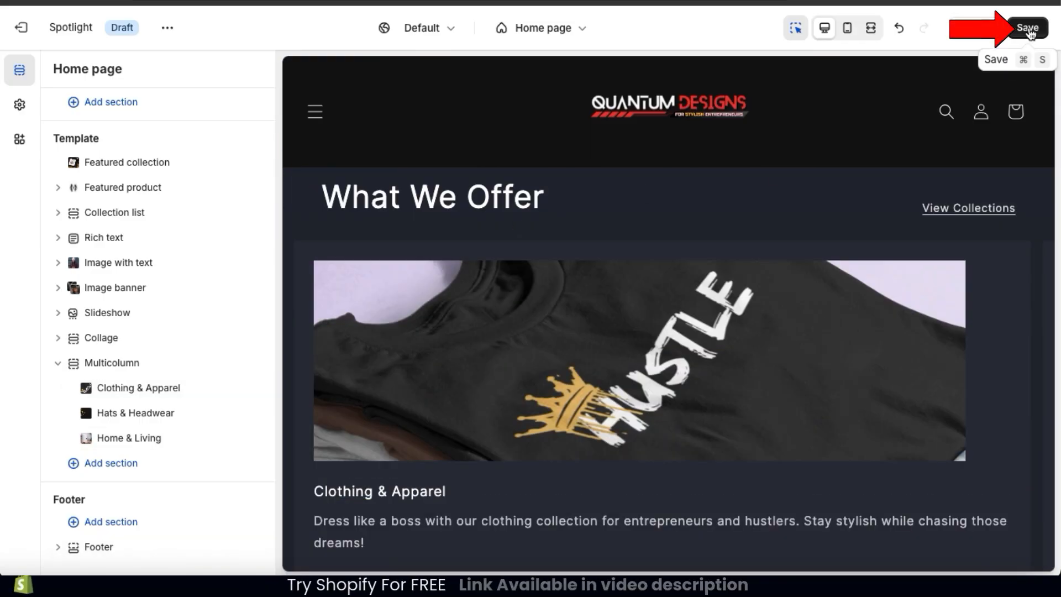
Save the home page changes.
{"action": "left_click", "coordinate": [1030, 29]}
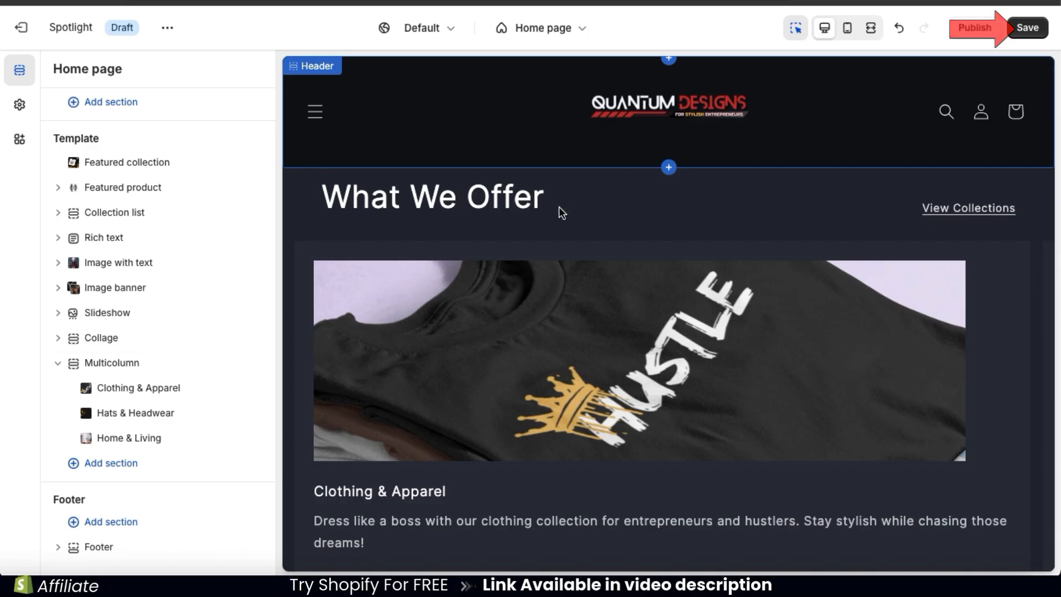
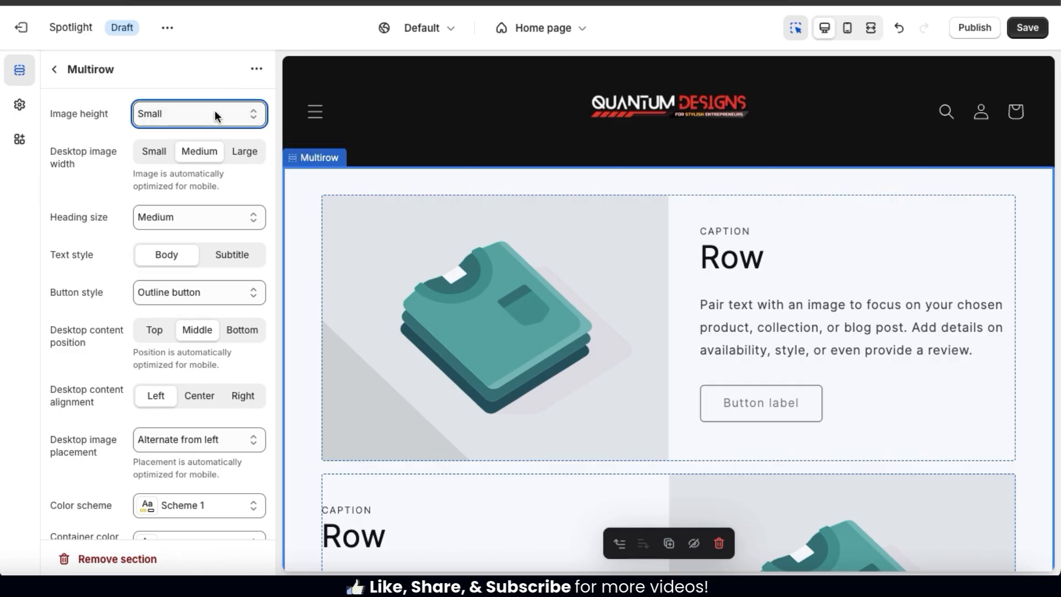
Try the Large desktop image width for the Multirow section and switch it to Small.
{"action": "left_click", "coordinate": [236, 157]}
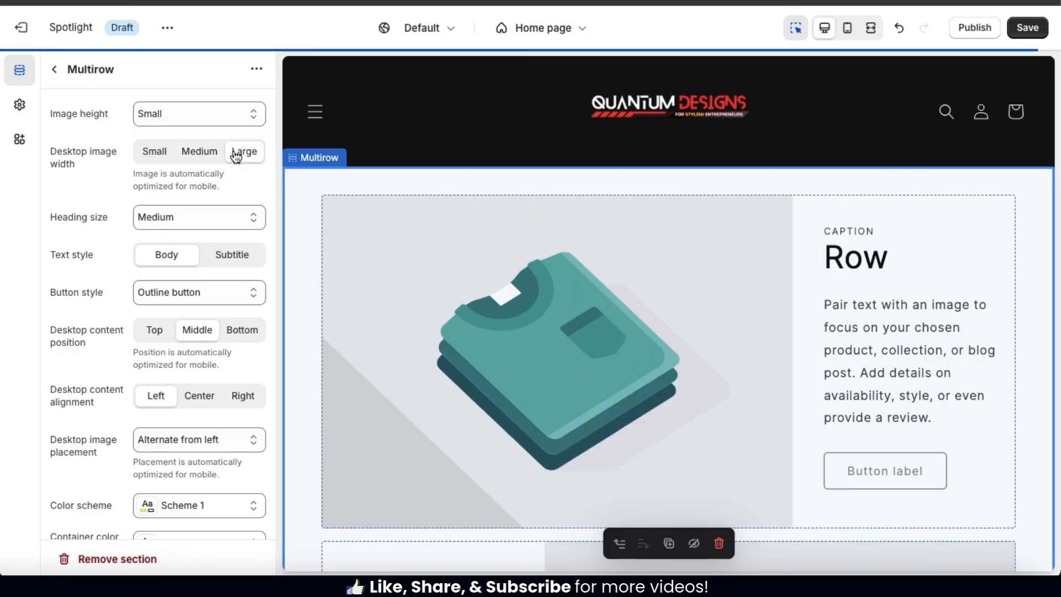
{"action": "left_click", "coordinate": [159, 161]}
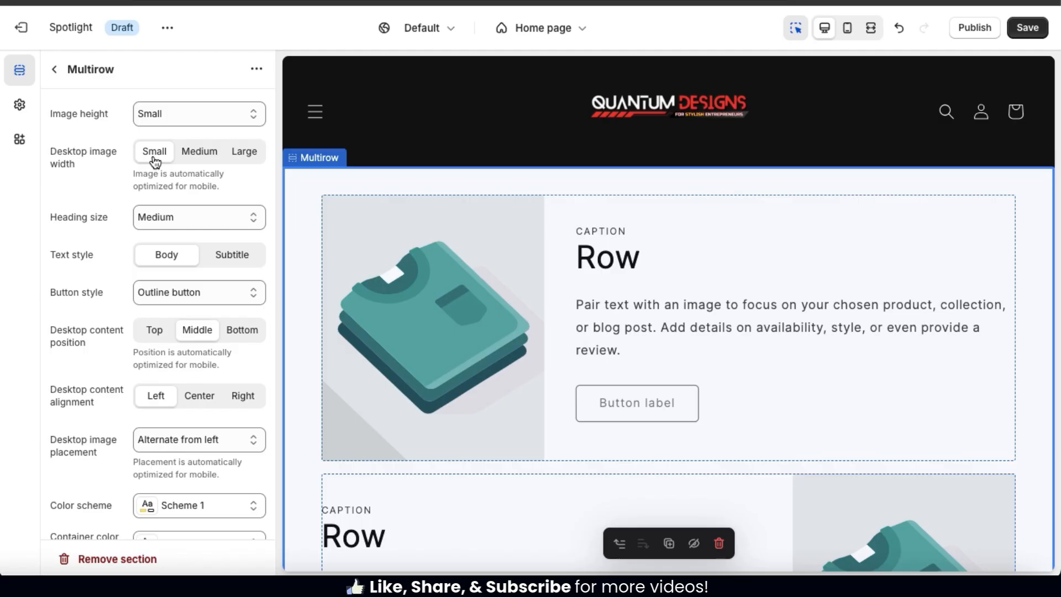
Set the Multirow section's desktop image width to Medium.
{"action": "left_click", "coordinate": [200, 161]}
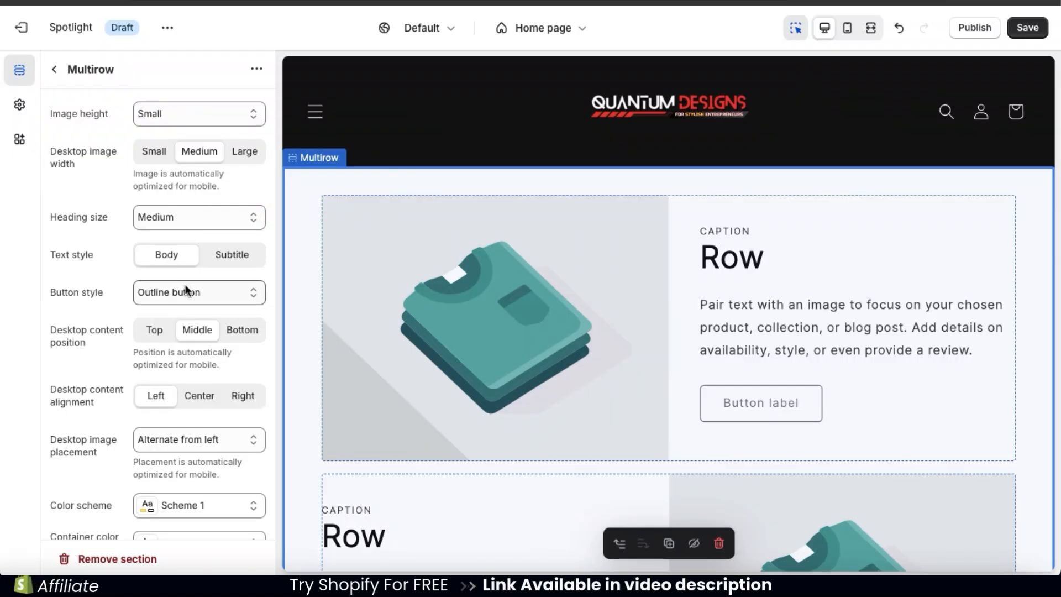
Try the Extra large and Small heading sizes and the Subtitle text style, returning to Medium and Body.
{"action": "scroll", "coordinate": [186, 287], "scroll_direction": "down", "scroll_amount": 1}
{"action": "scroll", "coordinate": [184, 284], "scroll_direction": "down", "scroll_amount": 2}
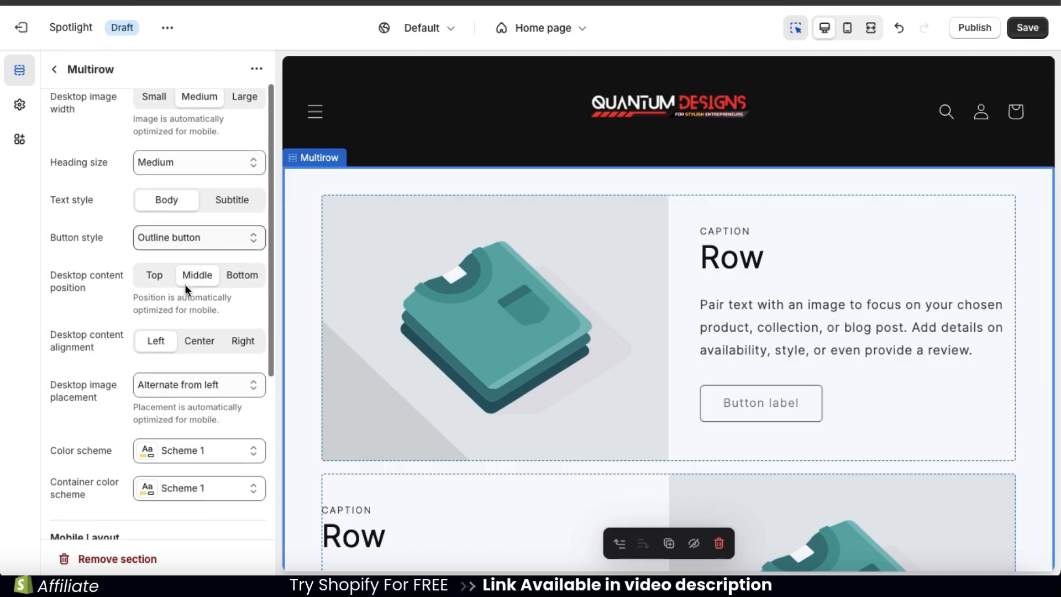
{"action": "left_click", "coordinate": [243, 152]}
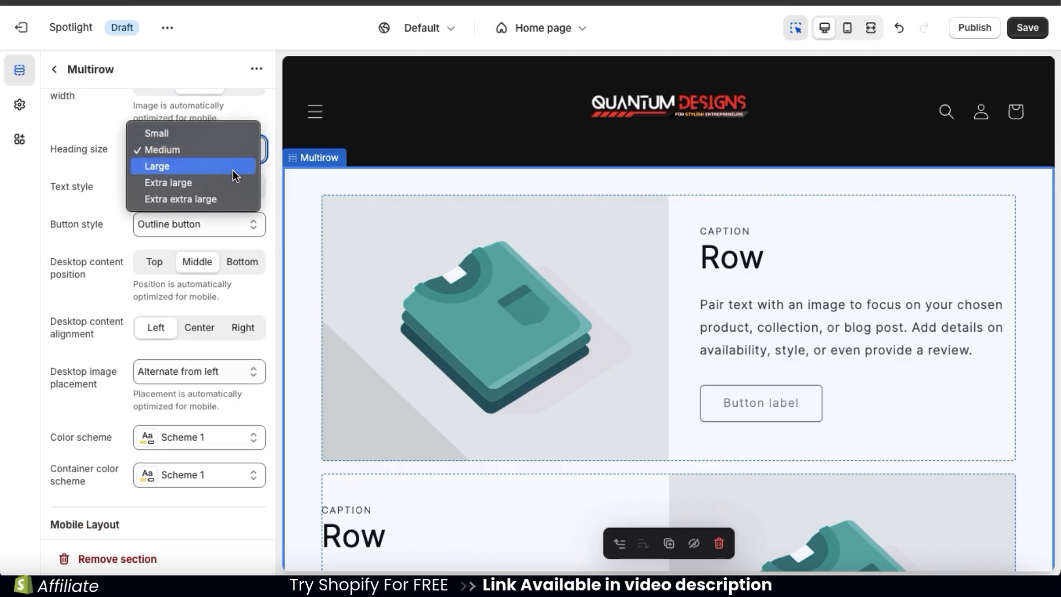
{"action": "left_click", "coordinate": [222, 184]}
{"action": "left_click", "coordinate": [254, 148]}
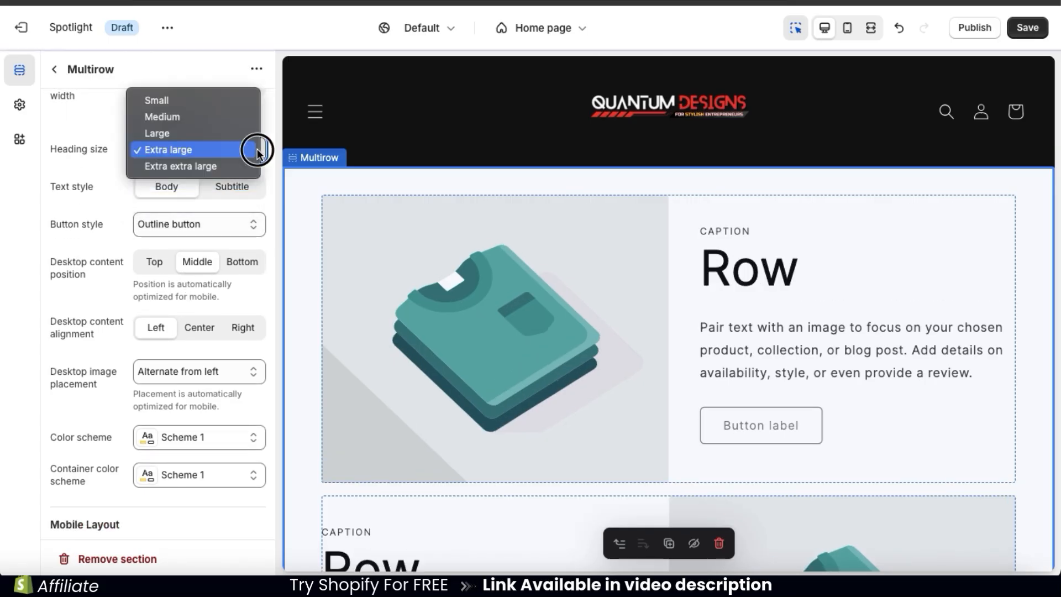
{"action": "left_click", "coordinate": [237, 117]}
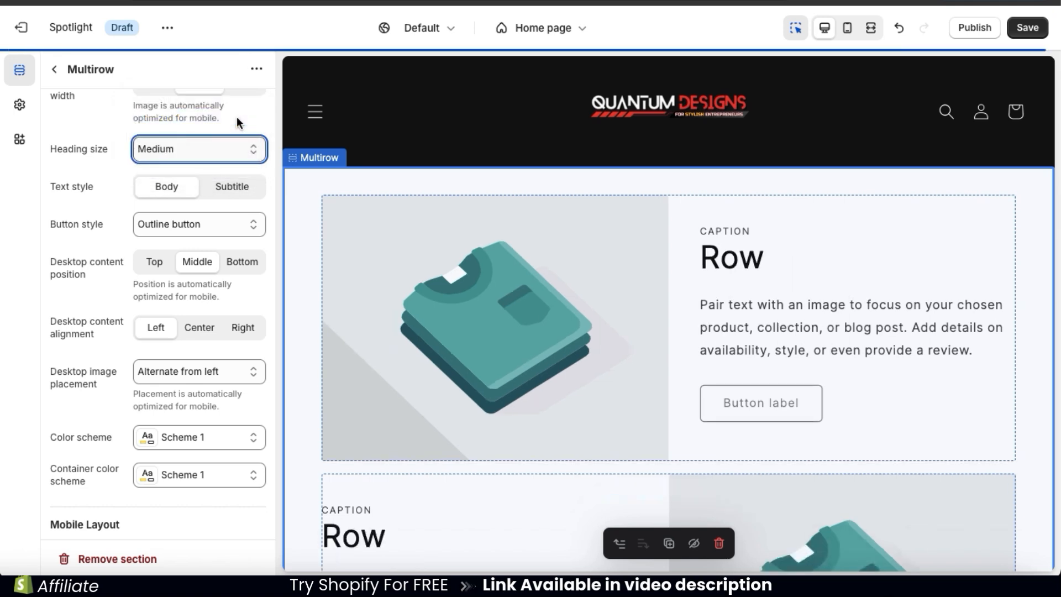
{"action": "left_click", "coordinate": [252, 149]}
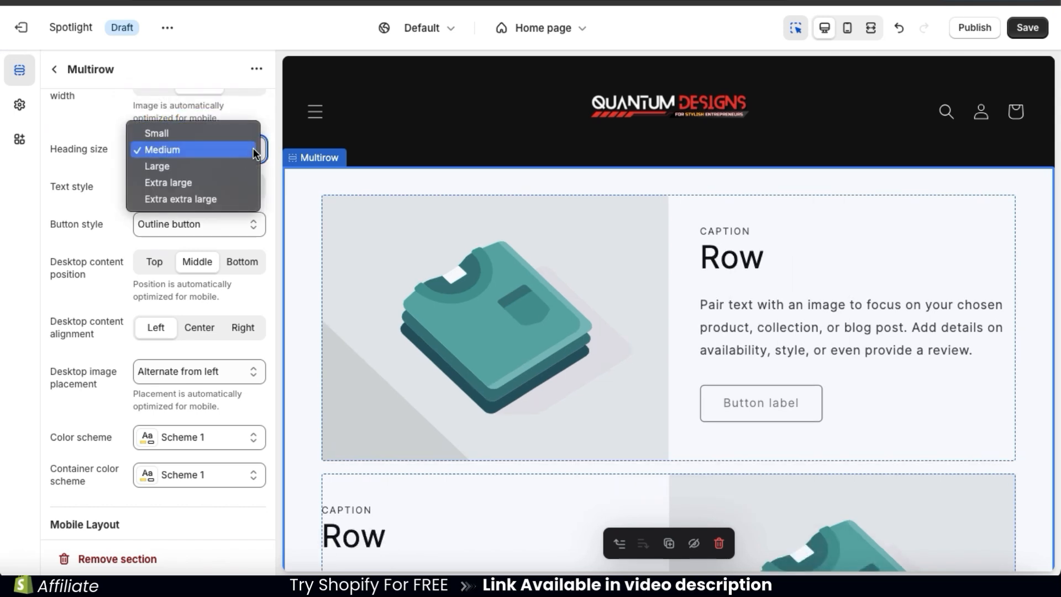
{"action": "left_click", "coordinate": [241, 136]}
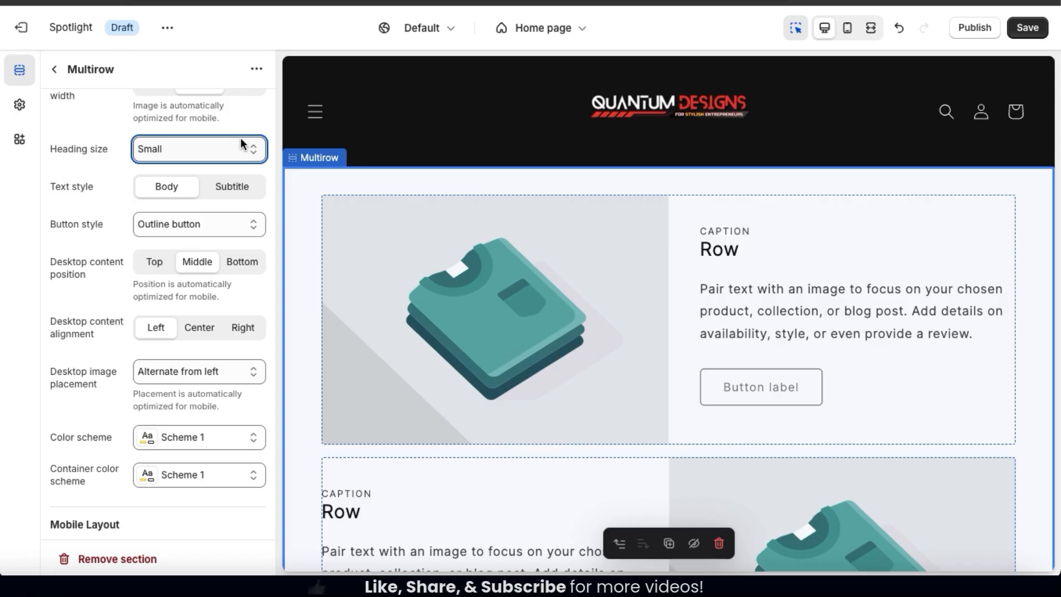
{"action": "left_click", "coordinate": [255, 157]}
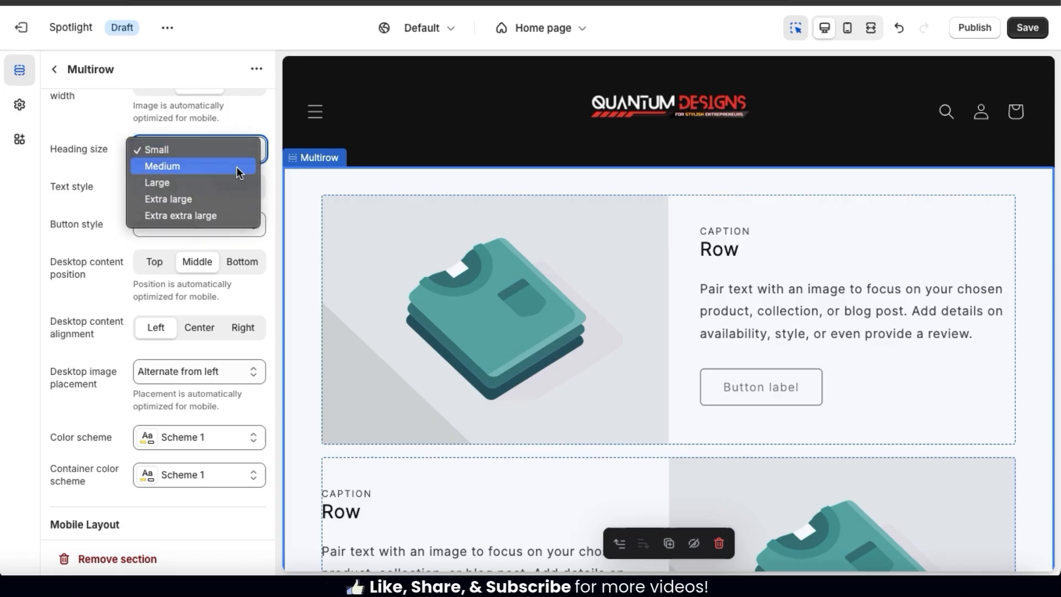
{"action": "left_click", "coordinate": [237, 167]}
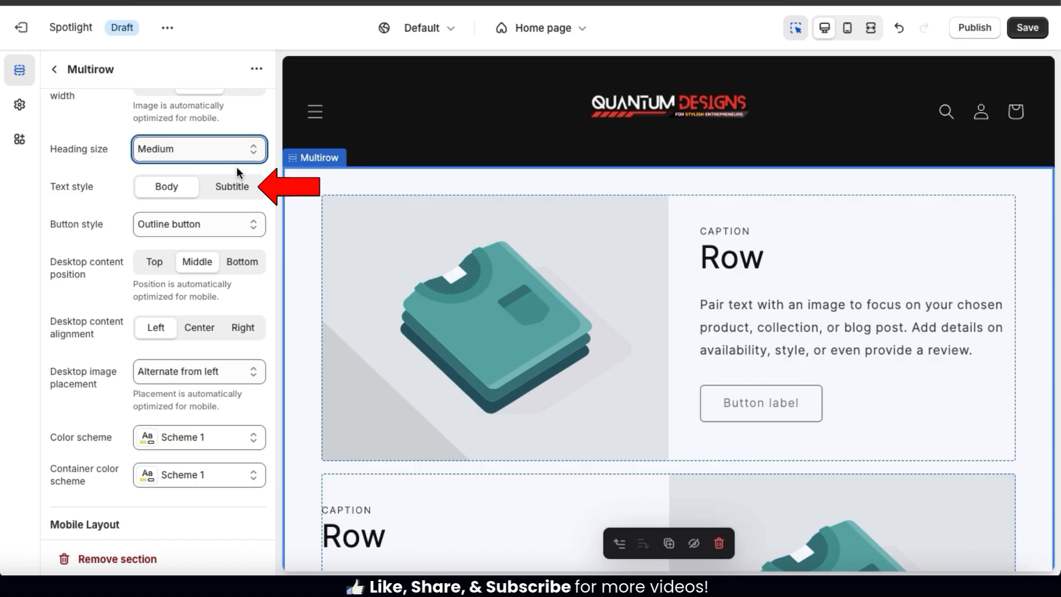
{"action": "left_click", "coordinate": [241, 191]}
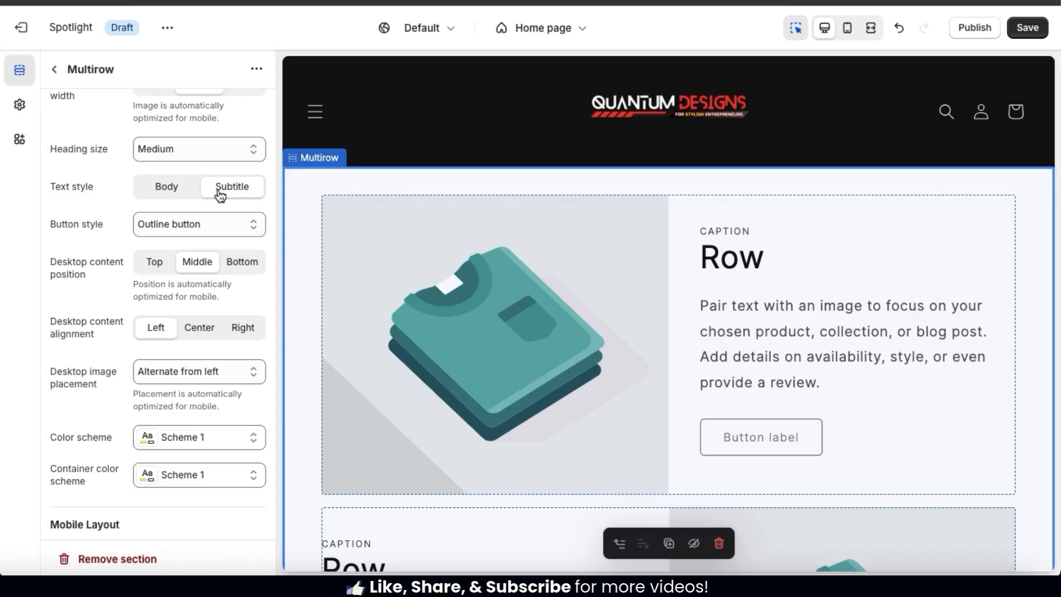
{"action": "left_click", "coordinate": [178, 198]}
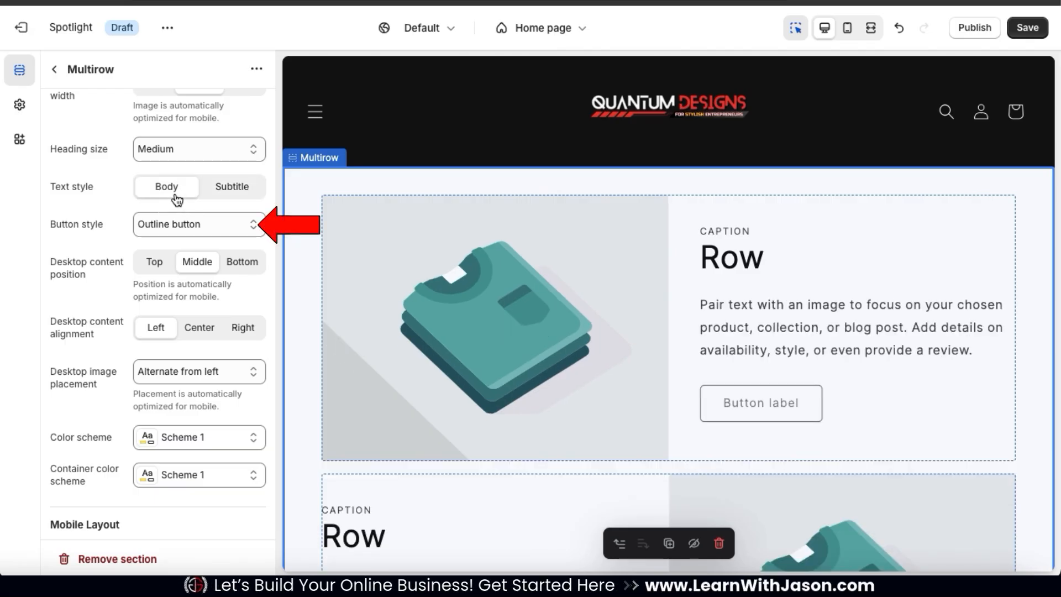
Change the Multirow section's button style to Solid button.
{"action": "left_click", "coordinate": [248, 220]}
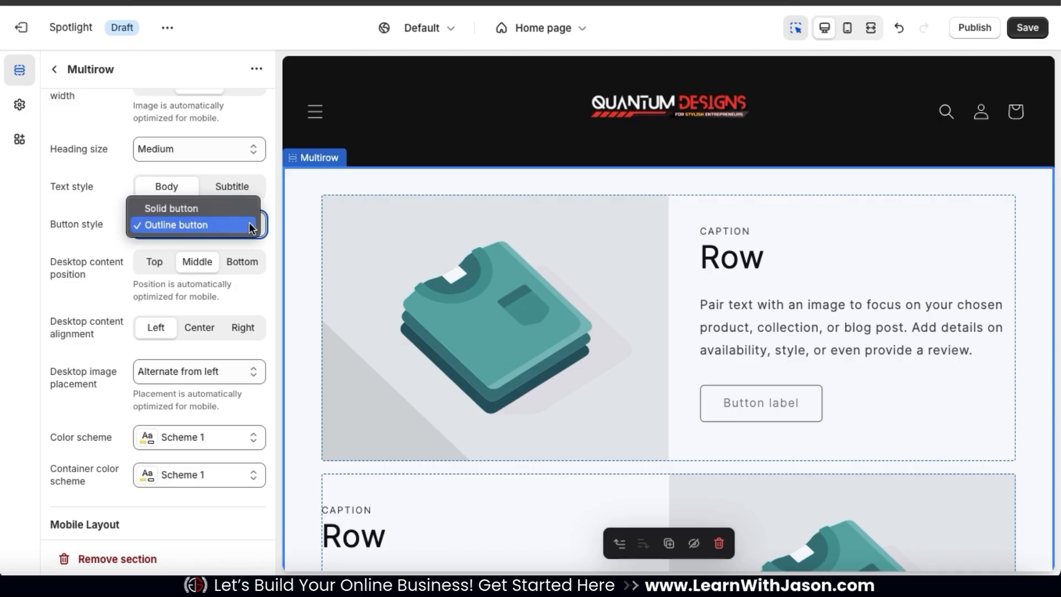
{"action": "left_click", "coordinate": [234, 210]}
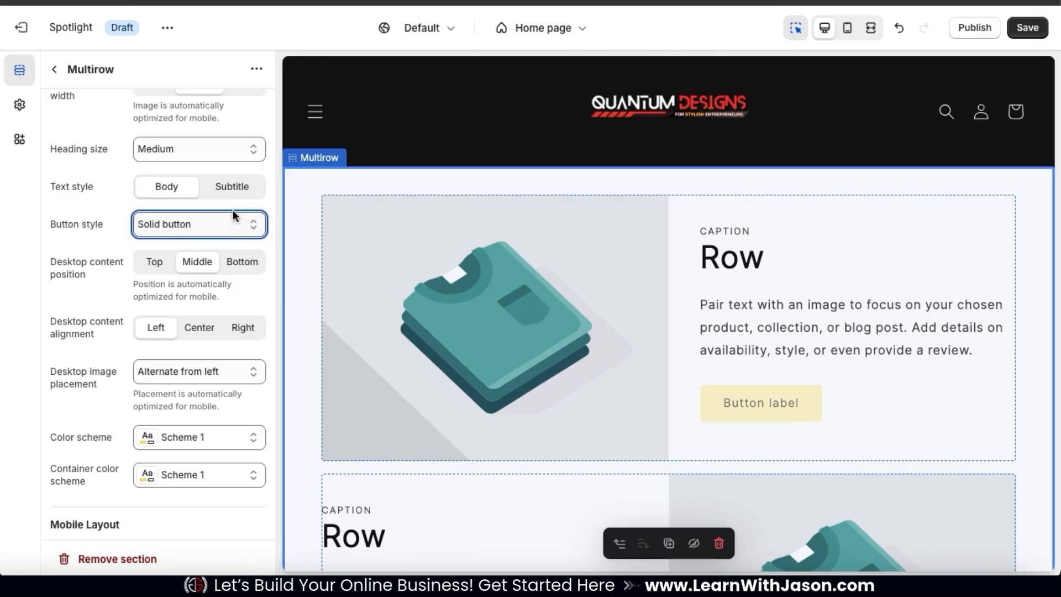
{"action": "left_click", "coordinate": [272, 244]}
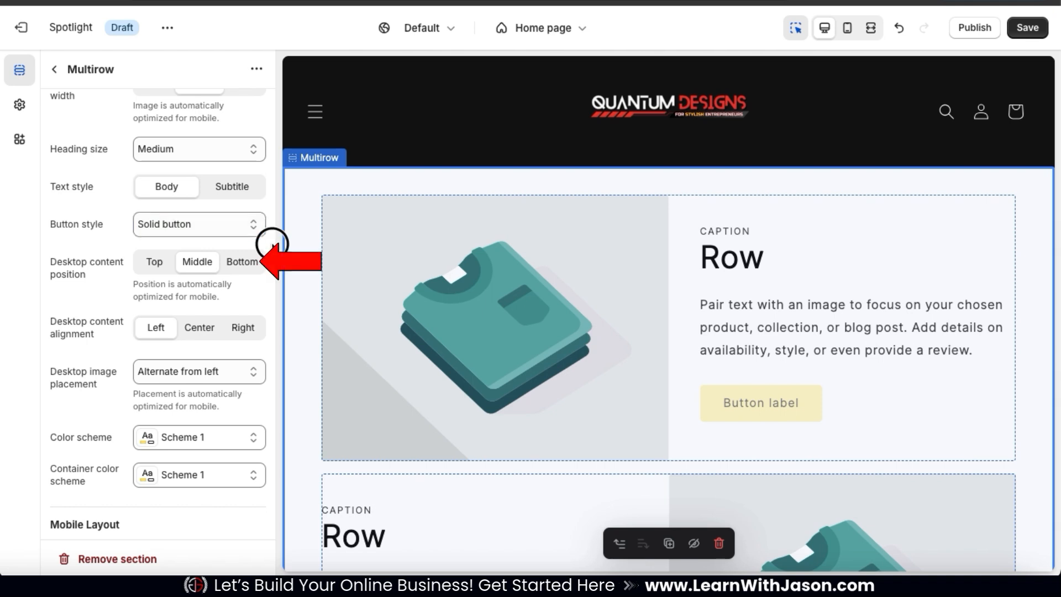
Try the Top desktop content position for the Multirow section and return it to Middle.
{"action": "scroll", "coordinate": [272, 243], "scroll_direction": "down", "scroll_amount": 3}
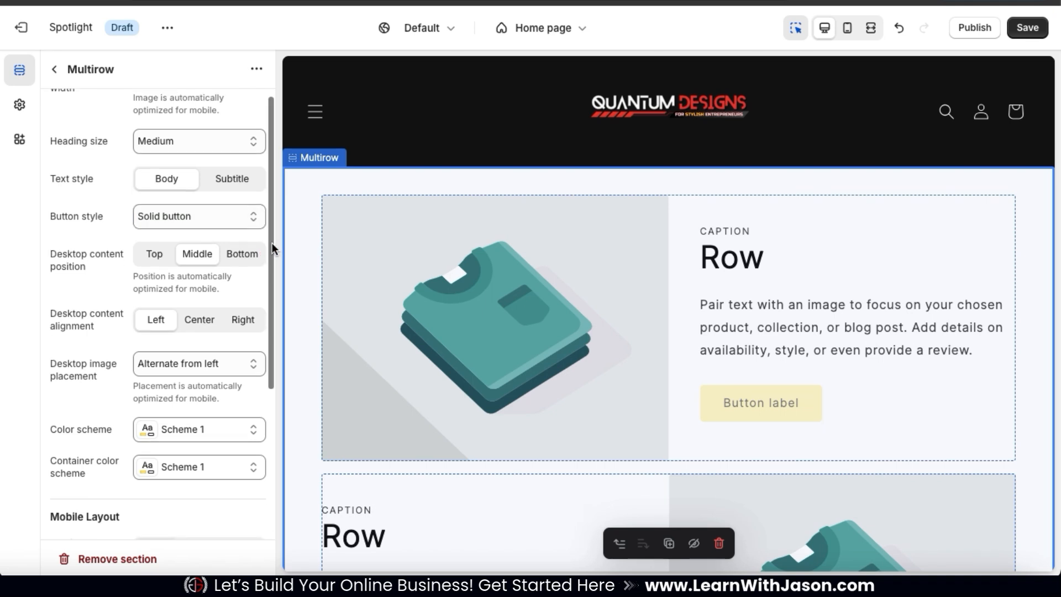
{"action": "scroll", "coordinate": [272, 243], "scroll_direction": "down", "scroll_amount": 2}
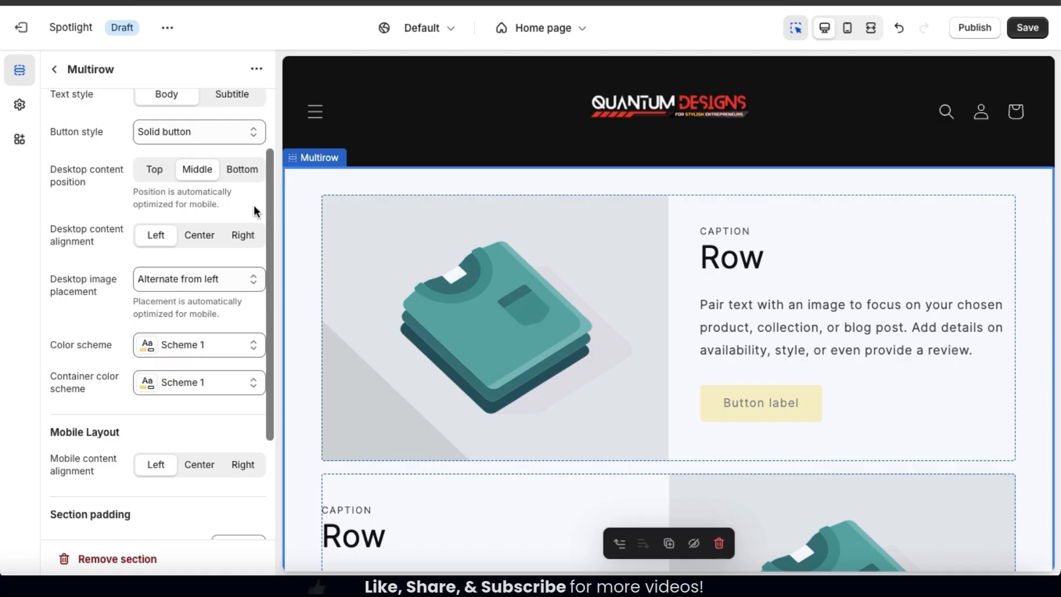
{"action": "left_click", "coordinate": [157, 172]}
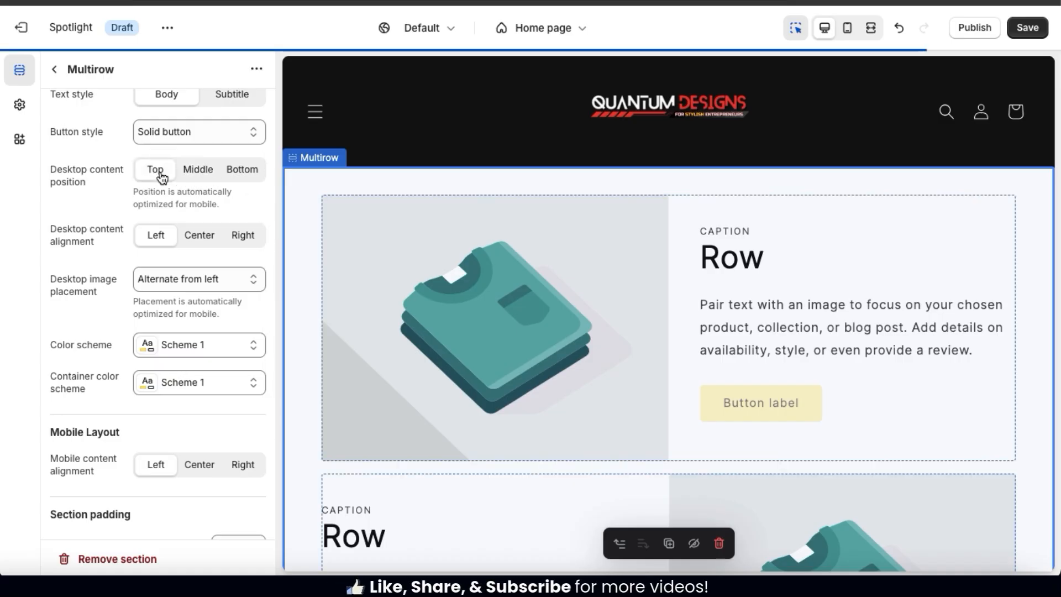
{"action": "left_click", "coordinate": [201, 175]}
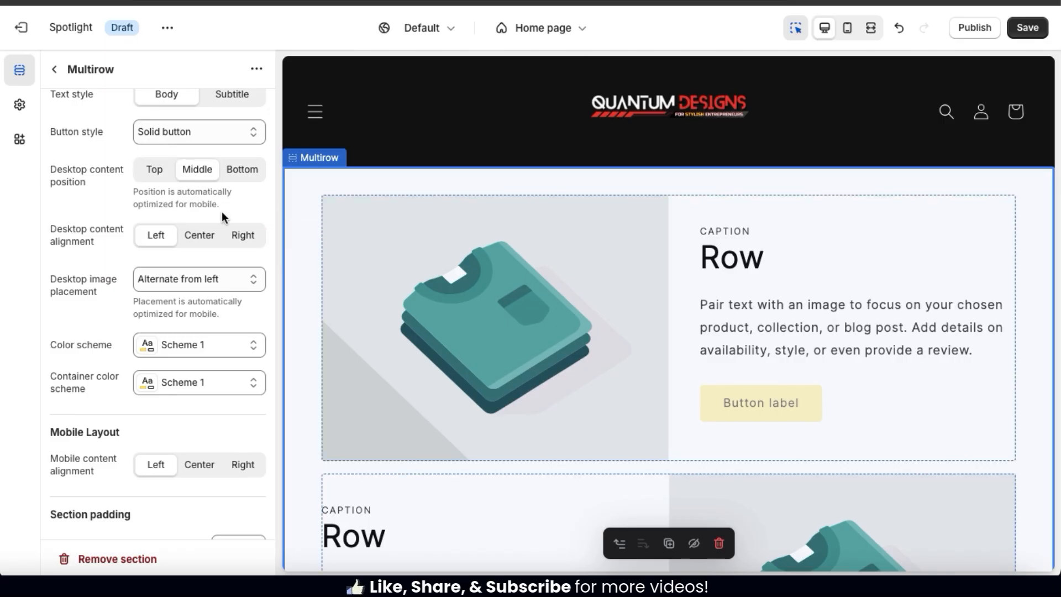
Try Center and Right desktop content alignment for the Multirow rows and return to Left.
{"action": "left_click", "coordinate": [203, 236]}
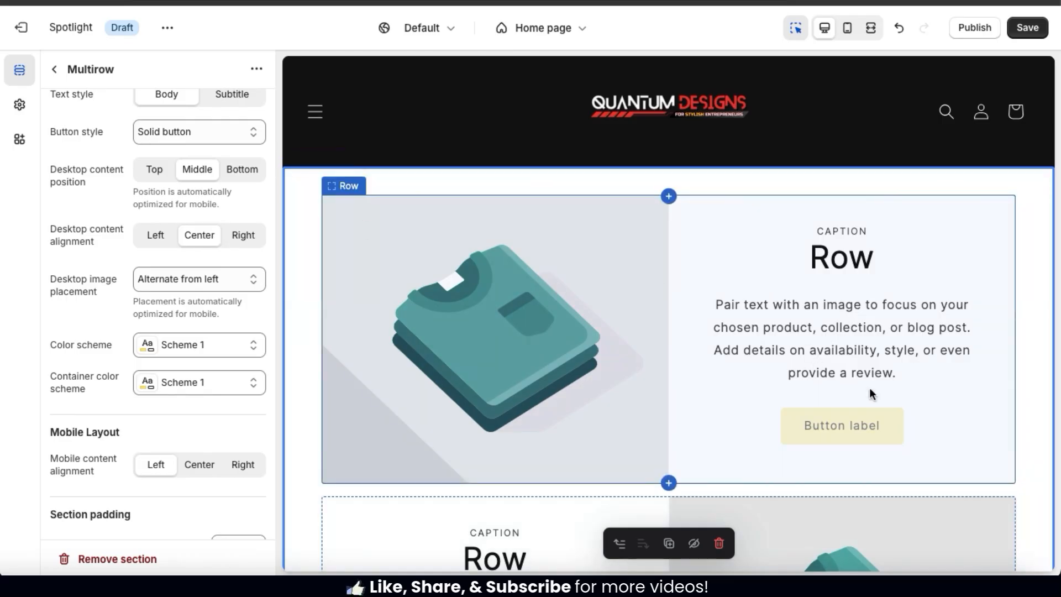
{"action": "left_click", "coordinate": [244, 243]}
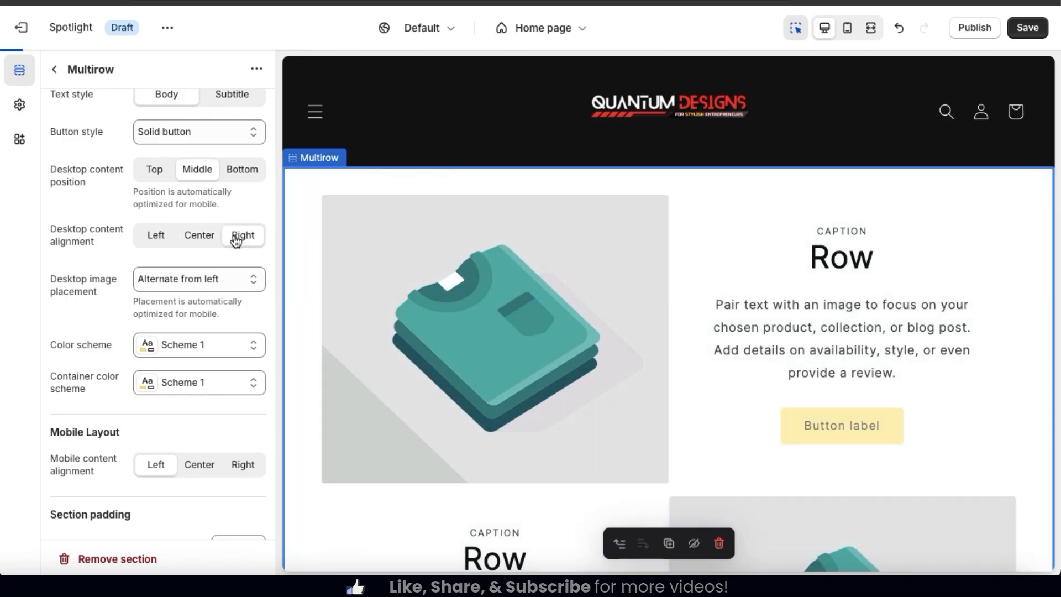
{"action": "left_click", "coordinate": [166, 243]}
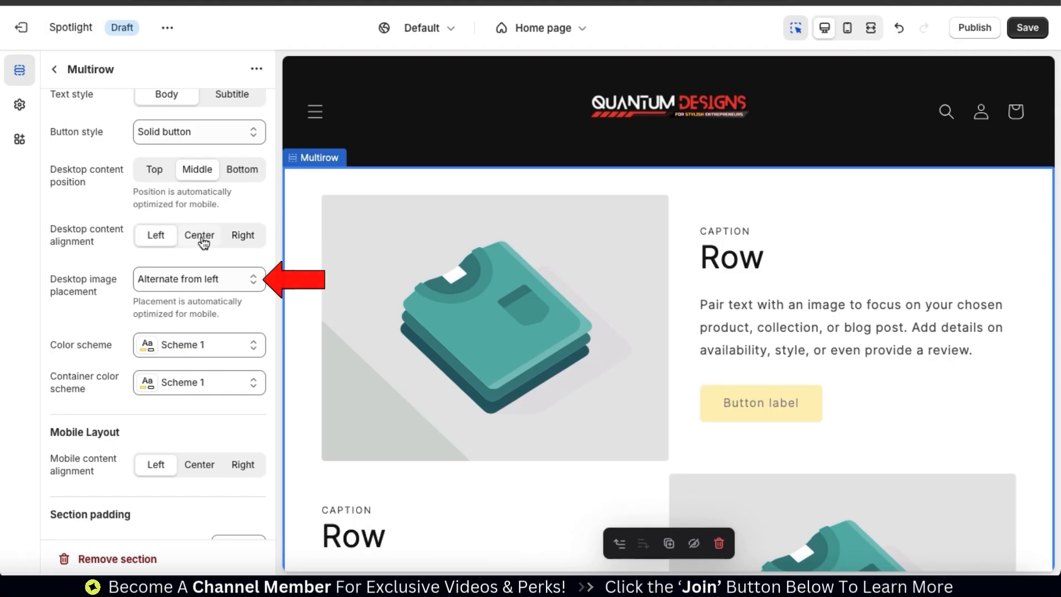
Try the Aligned left and Alternate from right desktop image placements, check the rows in the preview, and return to Alternate from left.
{"action": "scroll", "coordinate": [203, 244], "scroll_direction": "down", "scroll_amount": 3}
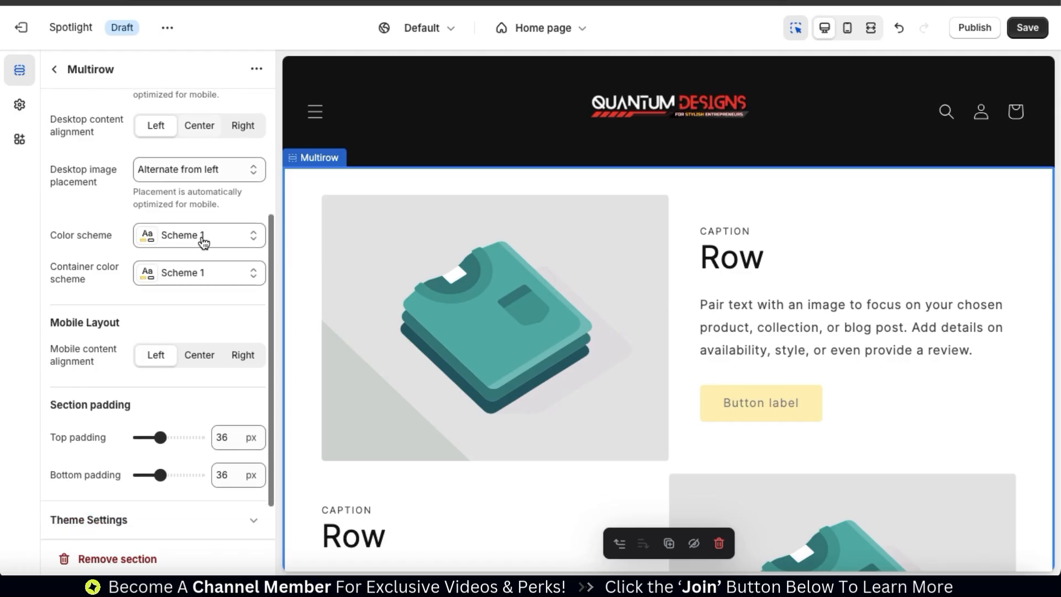
{"action": "left_click", "coordinate": [254, 171]}
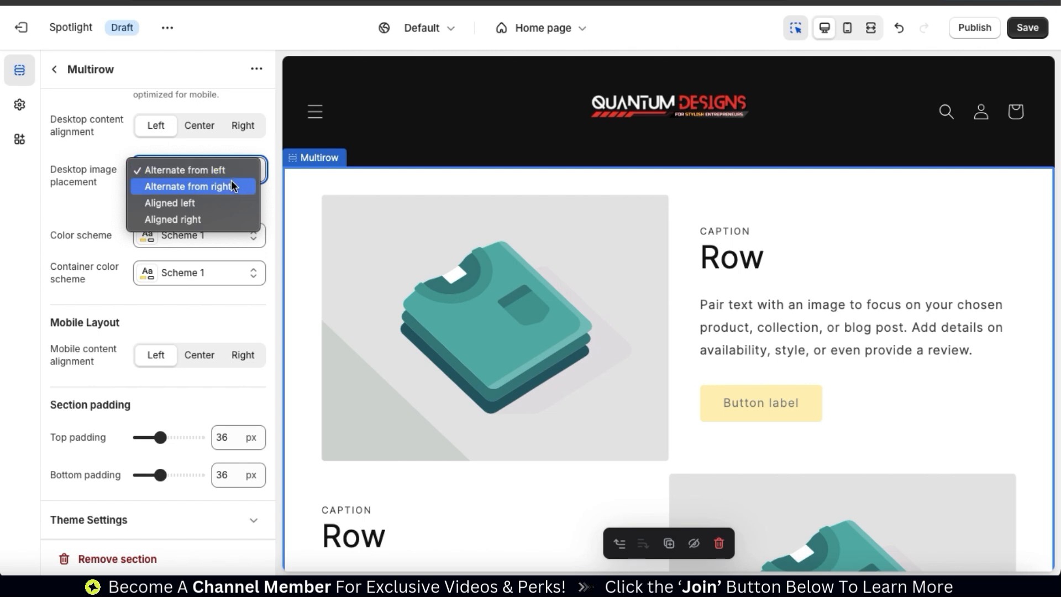
{"action": "left_click", "coordinate": [220, 202]}
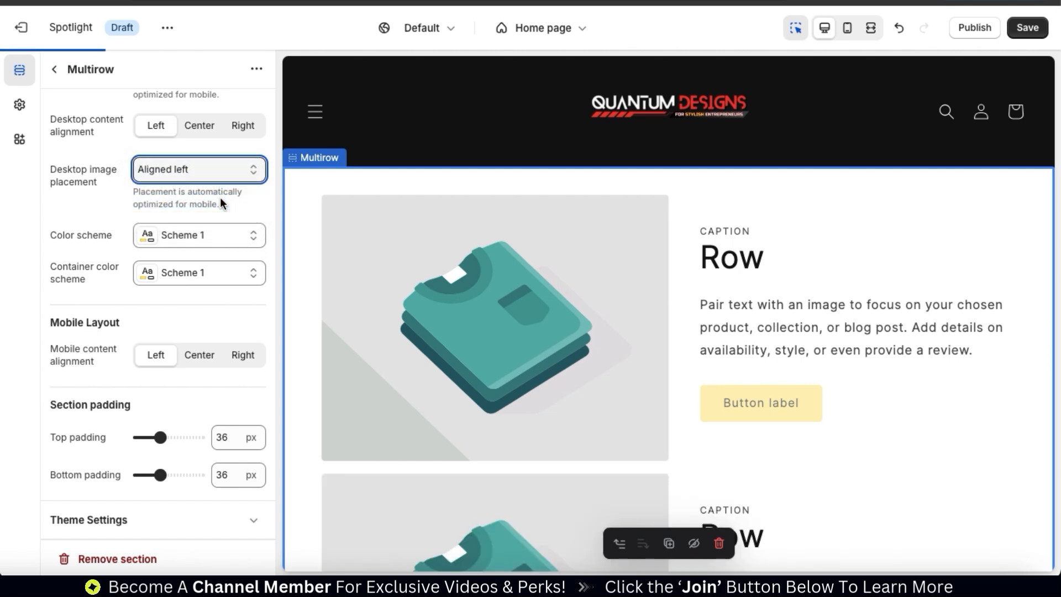
{"action": "scroll", "coordinate": [404, 261], "scroll_direction": "down", "scroll_amount": 1}
{"action": "scroll", "coordinate": [405, 267], "scroll_direction": "down", "scroll_amount": 5}
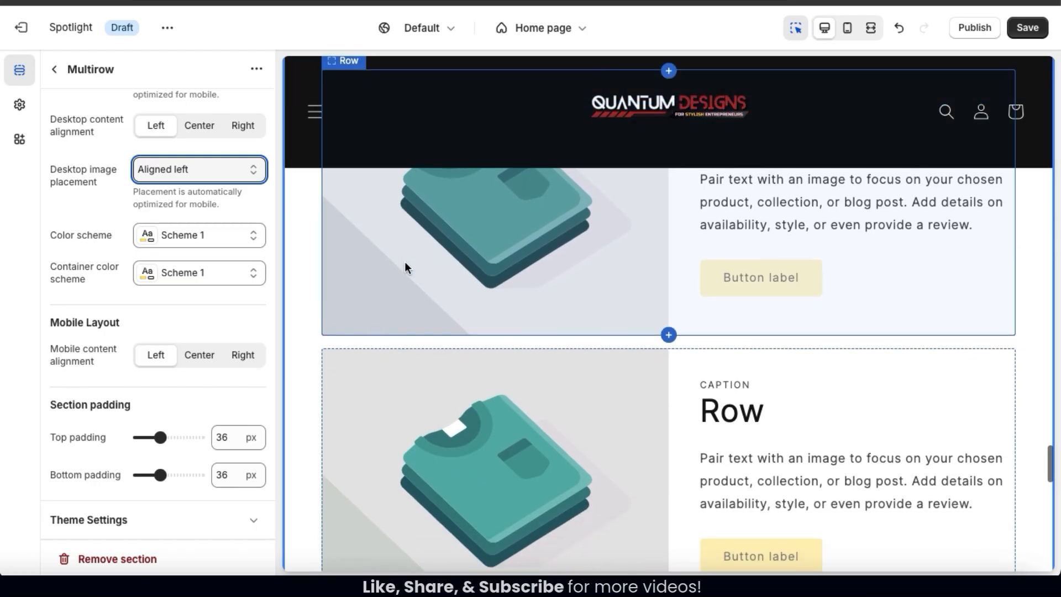
{"action": "scroll", "coordinate": [405, 267], "scroll_direction": "up", "scroll_amount": 1}
{"action": "scroll", "coordinate": [405, 262], "scroll_direction": "down", "scroll_amount": 3}
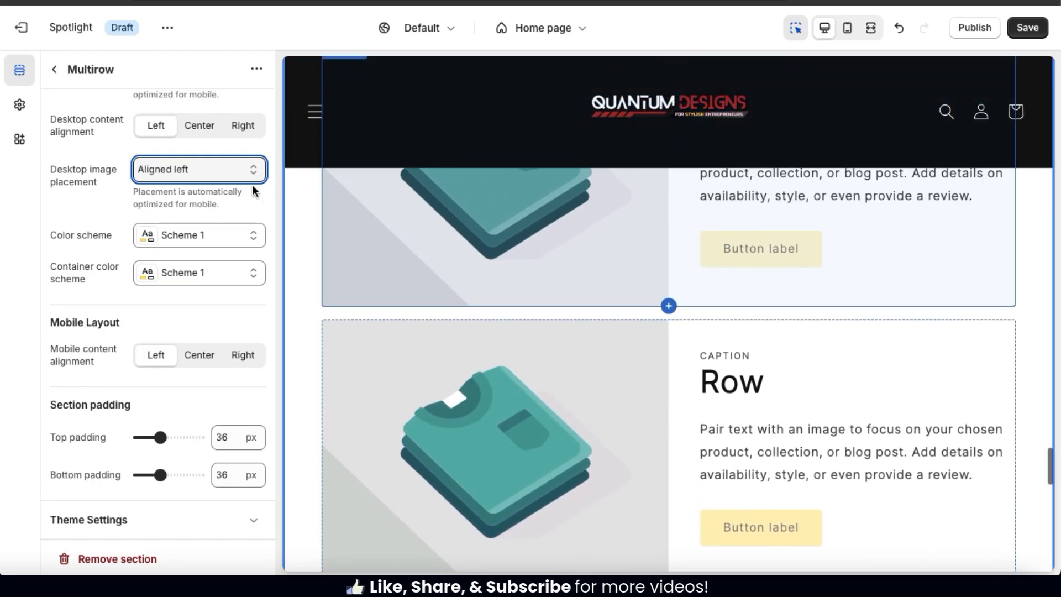
{"action": "left_click", "coordinate": [248, 172]}
{"action": "left_click", "coordinate": [231, 150]}
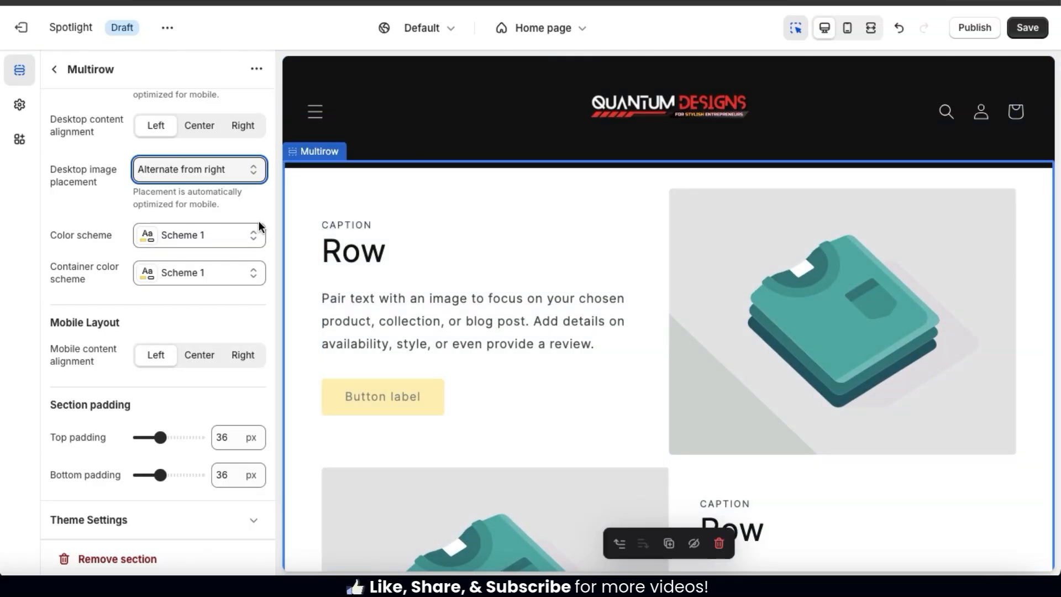
{"action": "left_click", "coordinate": [249, 174]}
{"action": "left_click", "coordinate": [229, 153]}
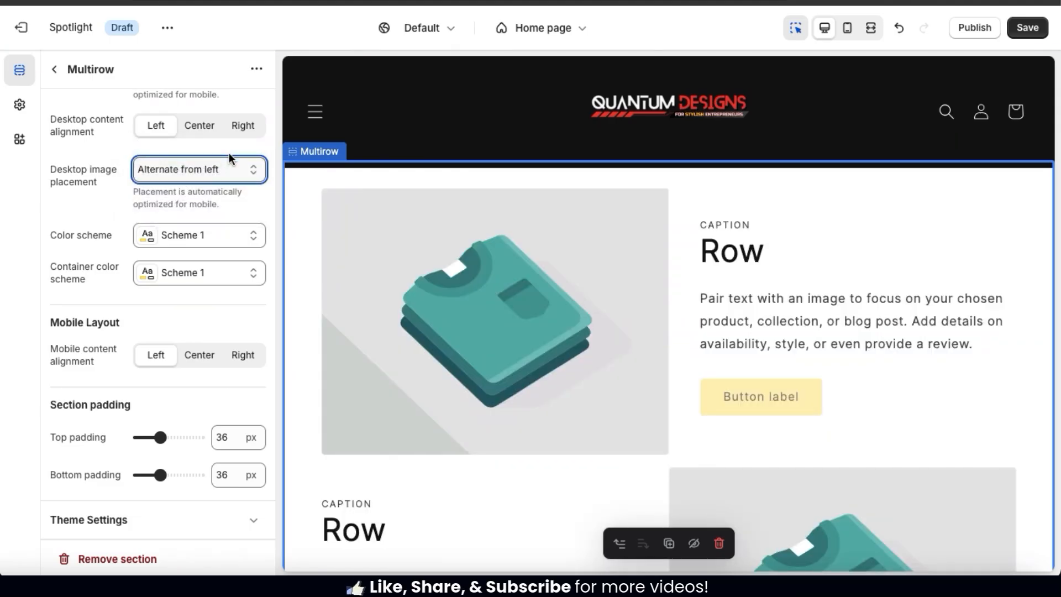
Try Scheme 2 as the Multirow section's color scheme and switch it to Scheme 3.
{"action": "left_click", "coordinate": [250, 238]}
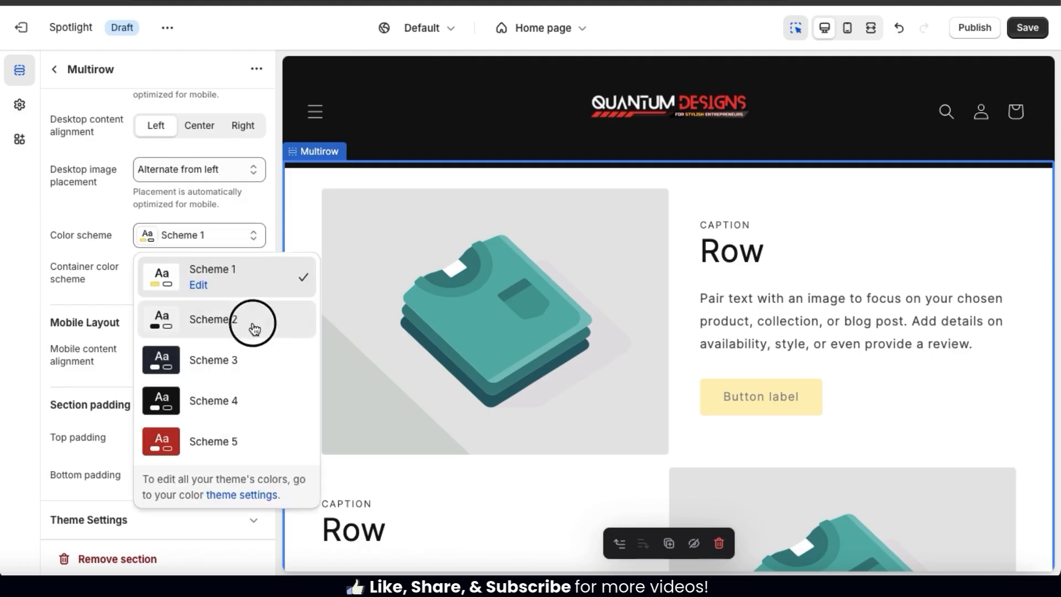
{"action": "left_click", "coordinate": [254, 329]}
{"action": "left_click", "coordinate": [231, 249]}
{"action": "left_click", "coordinate": [214, 359]}
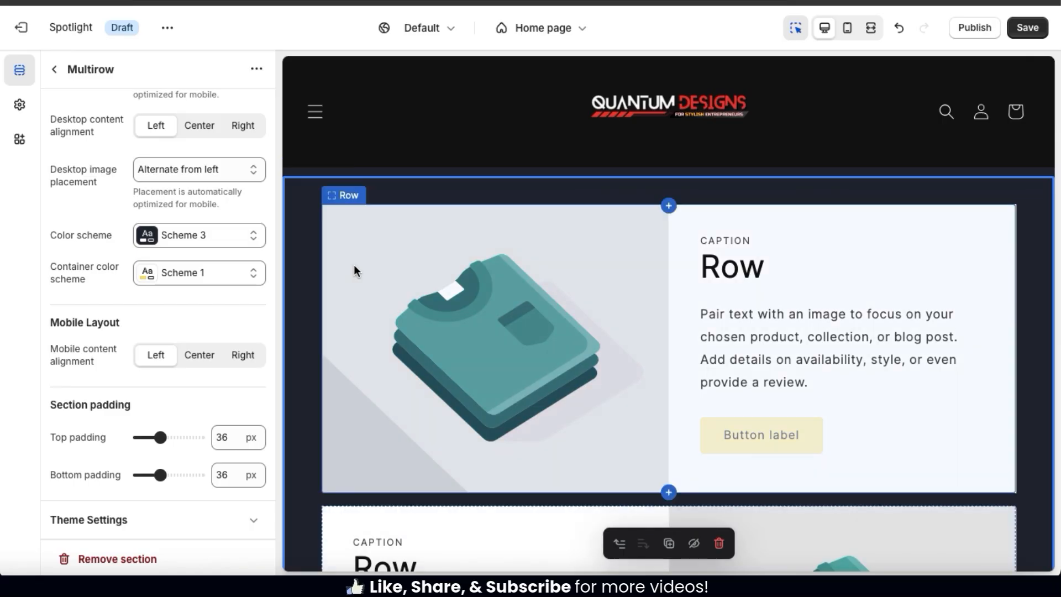
Try Scheme 5 and Scheme 4 as the Multirow container color scheme and set it to Scheme 2.
{"action": "left_click", "coordinate": [254, 274]}
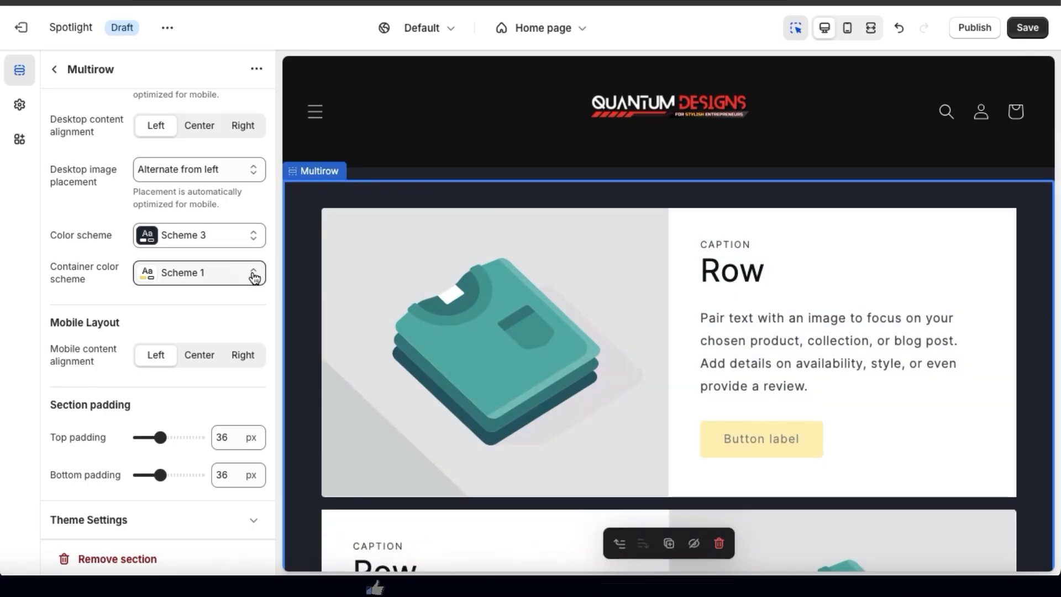
{"action": "left_click", "coordinate": [232, 479]}
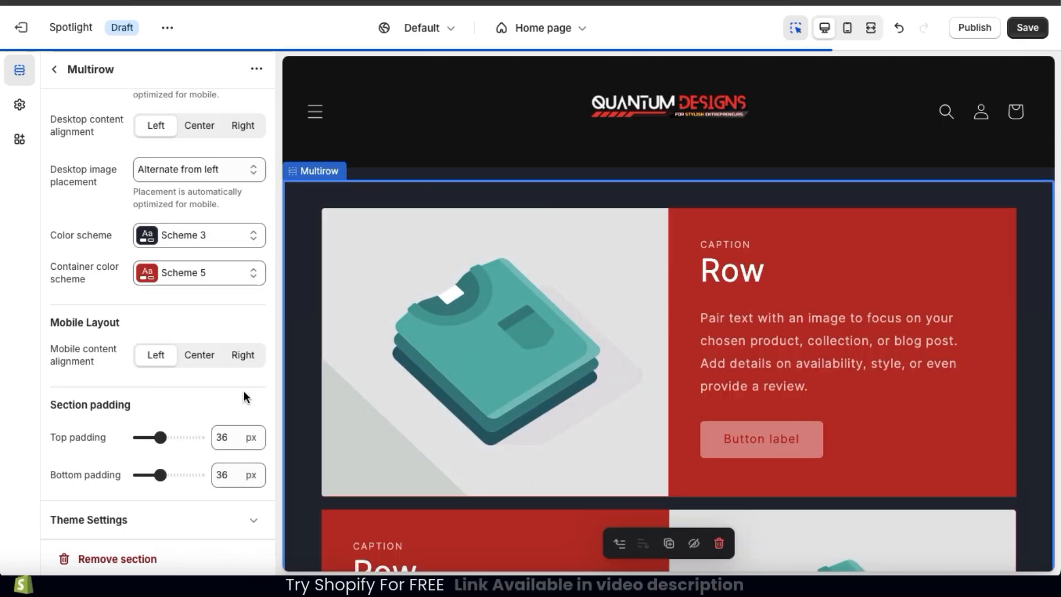
{"action": "left_click", "coordinate": [254, 280]}
{"action": "left_click", "coordinate": [214, 423]}
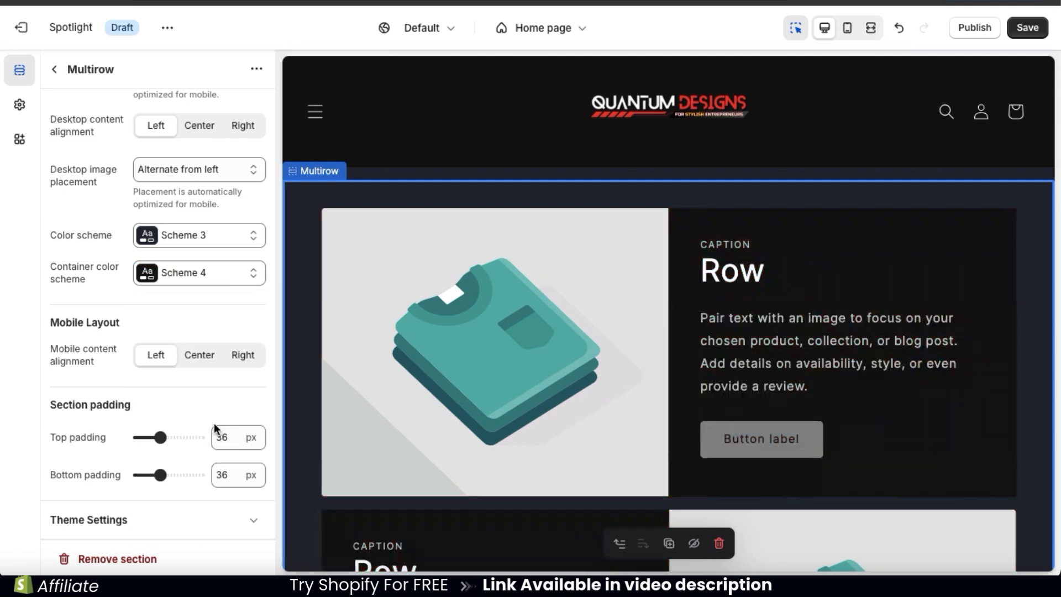
{"action": "left_click", "coordinate": [253, 275]}
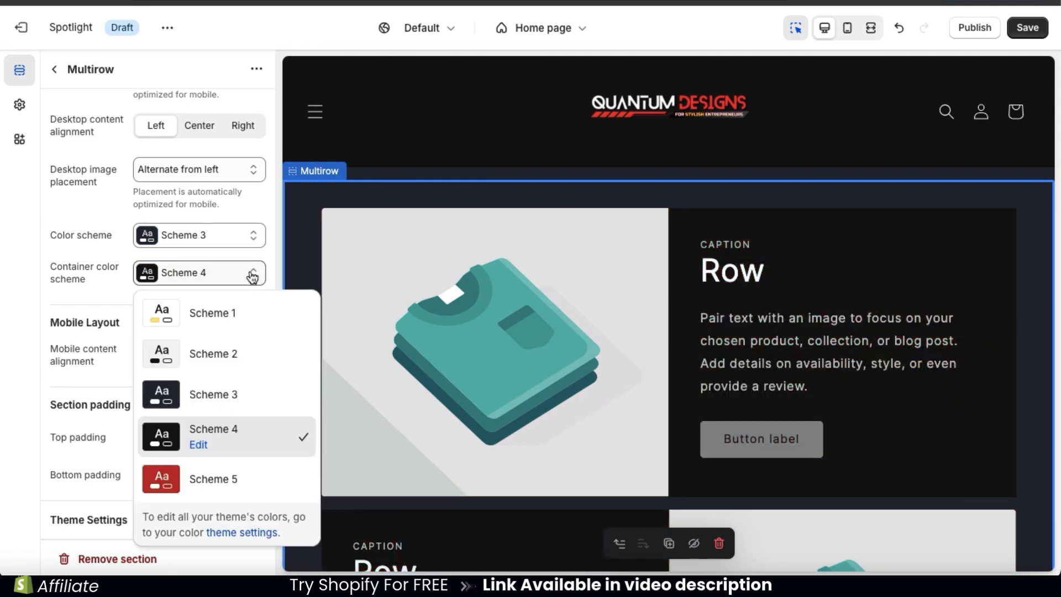
{"action": "left_click", "coordinate": [236, 352]}
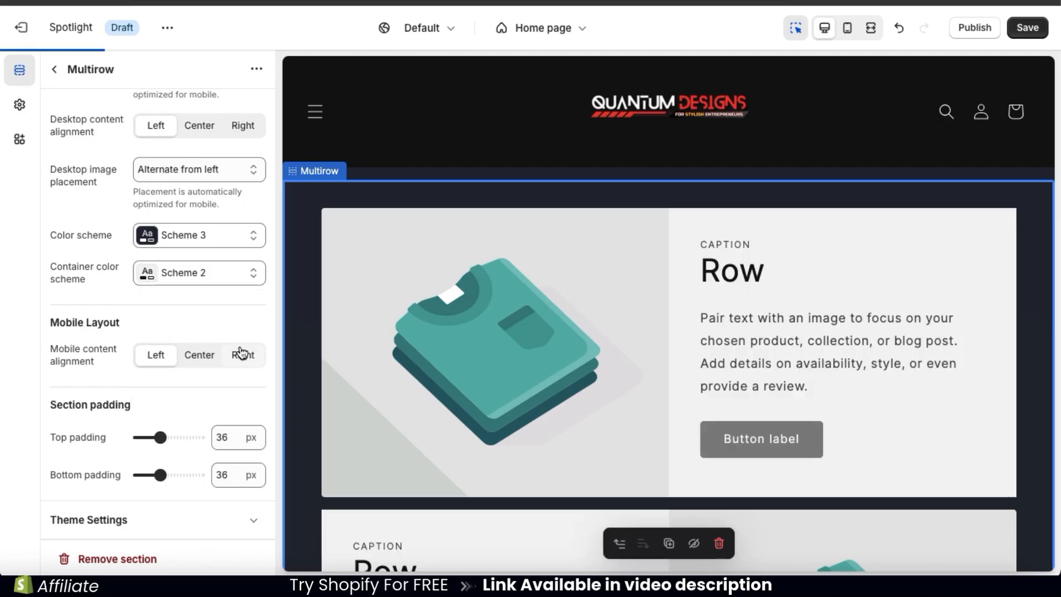
Try another container color scheme for the Multirow section and set it to Scheme 4.
{"action": "left_click", "coordinate": [252, 275]}
{"action": "left_click", "coordinate": [213, 396]}
{"action": "left_click", "coordinate": [246, 276]}
{"action": "left_click", "coordinate": [220, 438]}
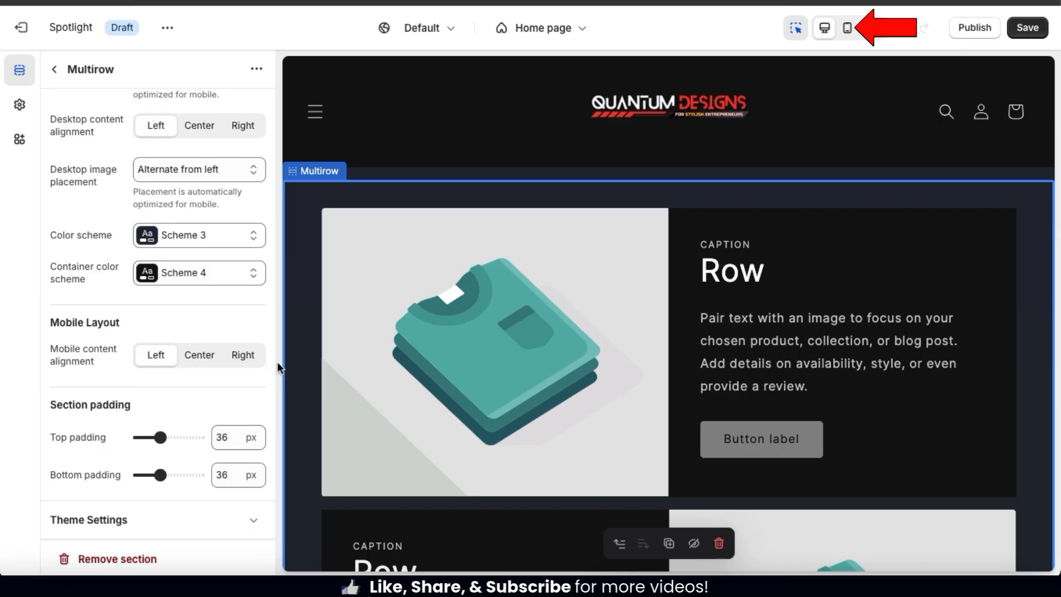
Check the rows in the mobile preview, try Right as mobile content alignment and set it to Center, and return to the desktop preview.
{"action": "left_click", "coordinate": [847, 28]}
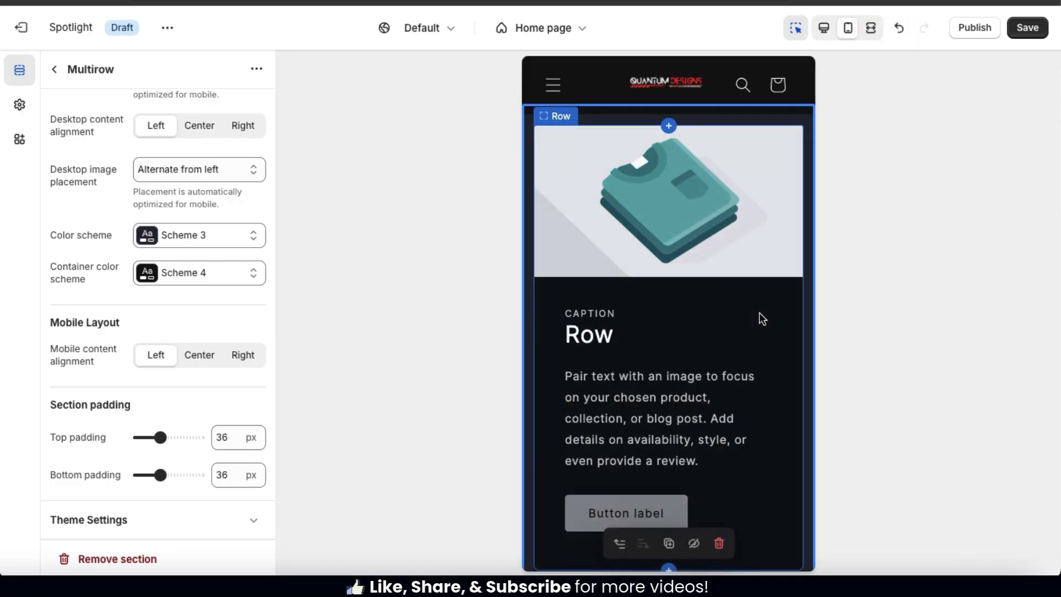
{"action": "scroll", "coordinate": [759, 313], "scroll_direction": "down", "scroll_amount": 6}
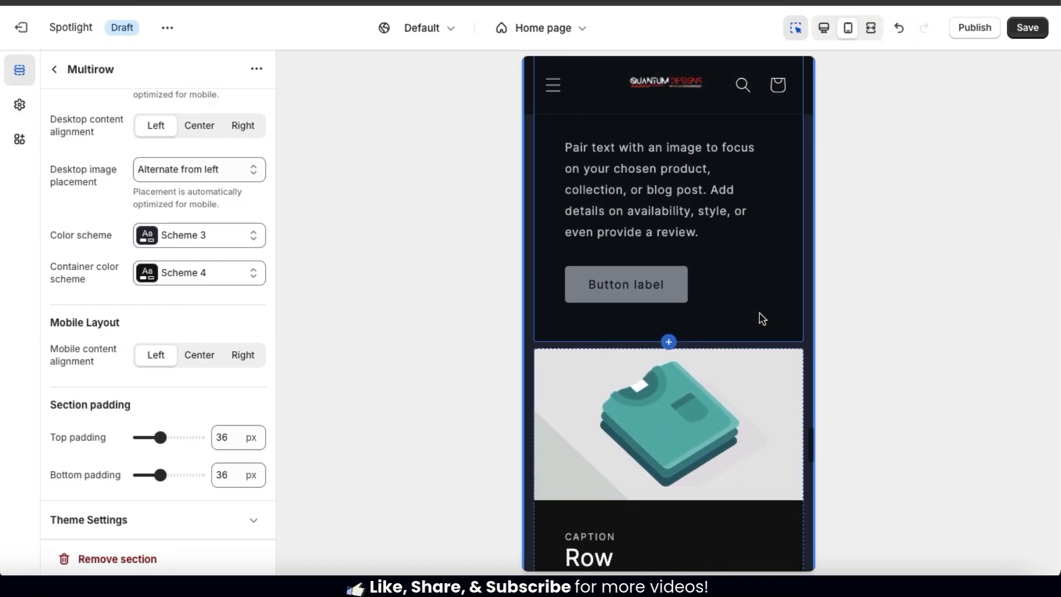
{"action": "scroll", "coordinate": [759, 314], "scroll_direction": "down", "scroll_amount": 14}
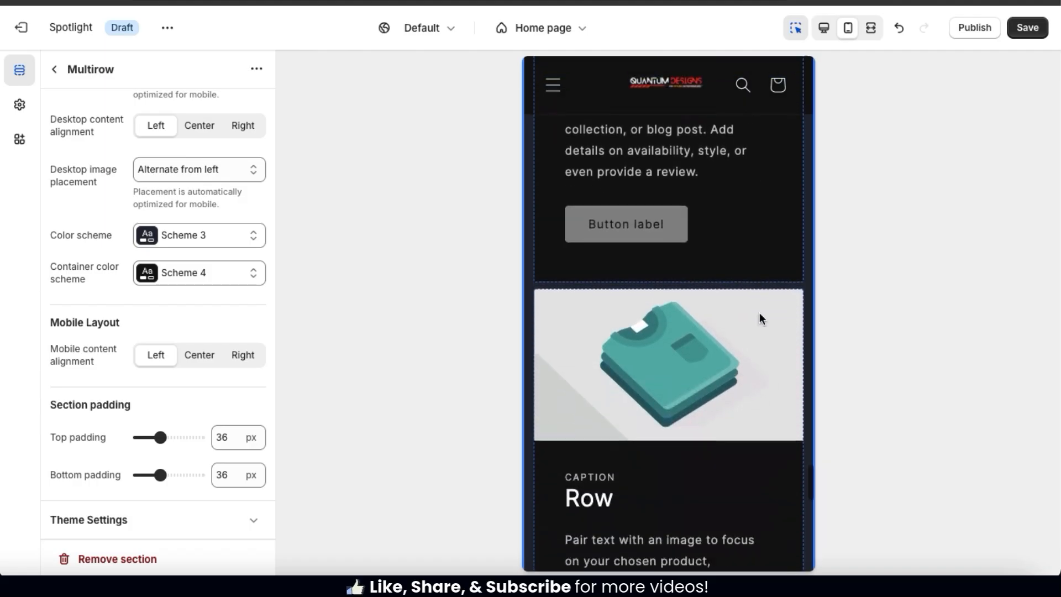
{"action": "scroll", "coordinate": [759, 313], "scroll_direction": "down", "scroll_amount": 1}
{"action": "scroll", "coordinate": [759, 313], "scroll_direction": "up", "scroll_amount": 2}
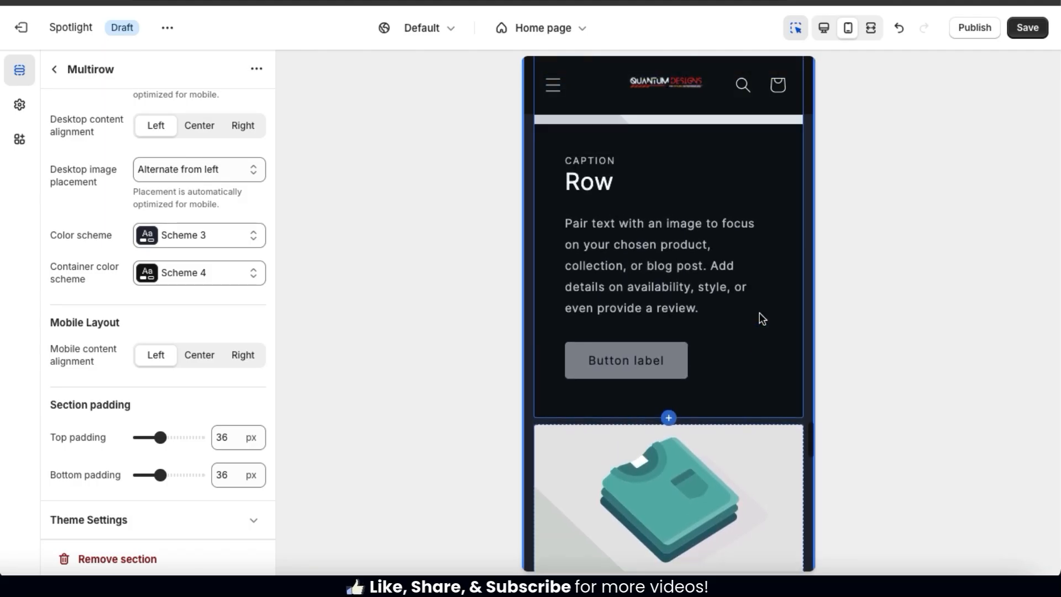
{"action": "scroll", "coordinate": [759, 313], "scroll_direction": "up", "scroll_amount": 4}
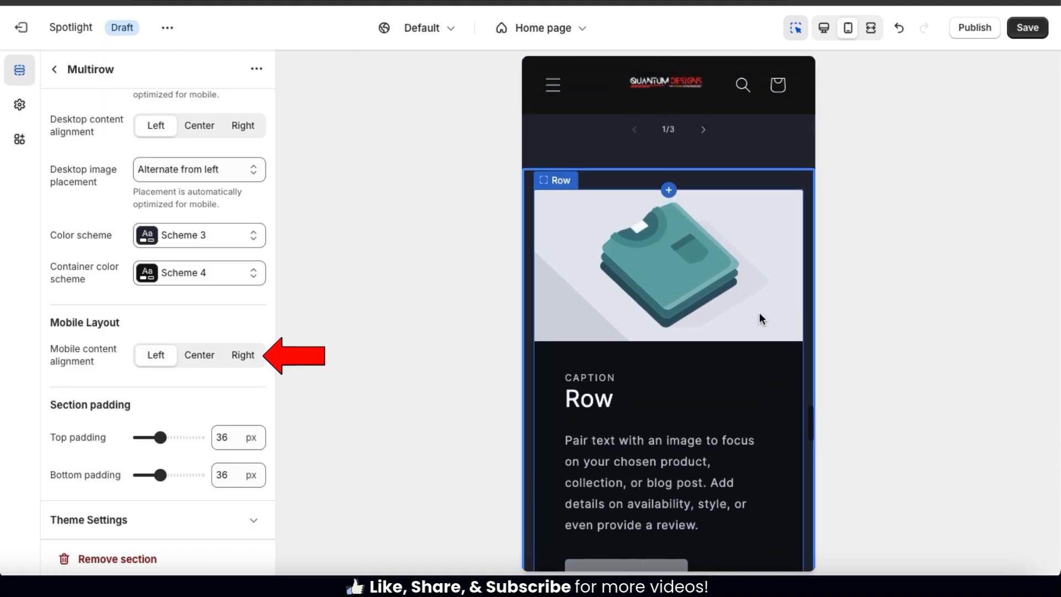
{"action": "scroll", "coordinate": [759, 313], "scroll_direction": "down", "scroll_amount": 1}
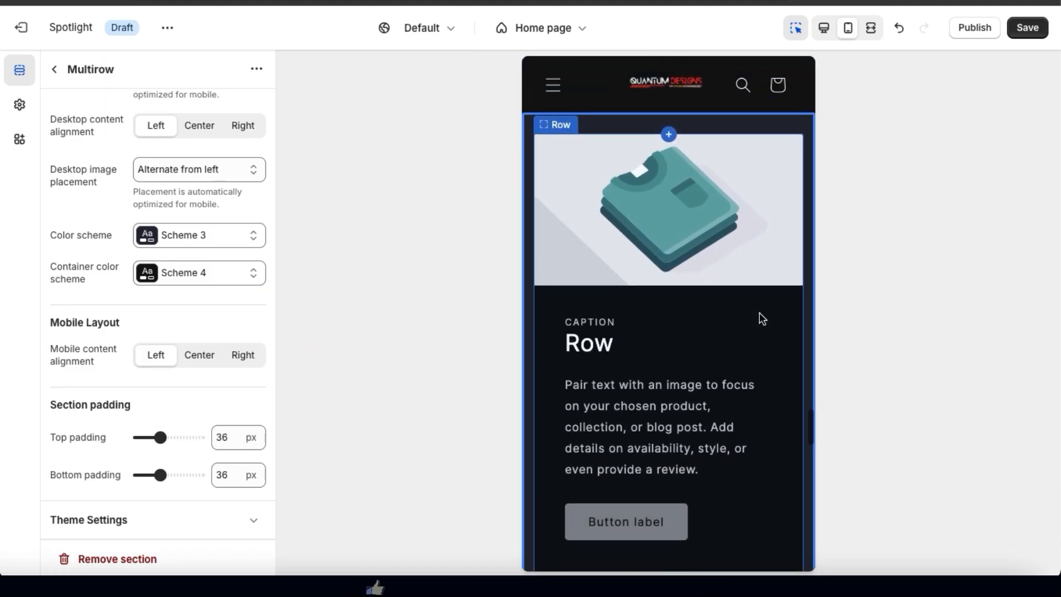
{"action": "left_click", "coordinate": [210, 360]}
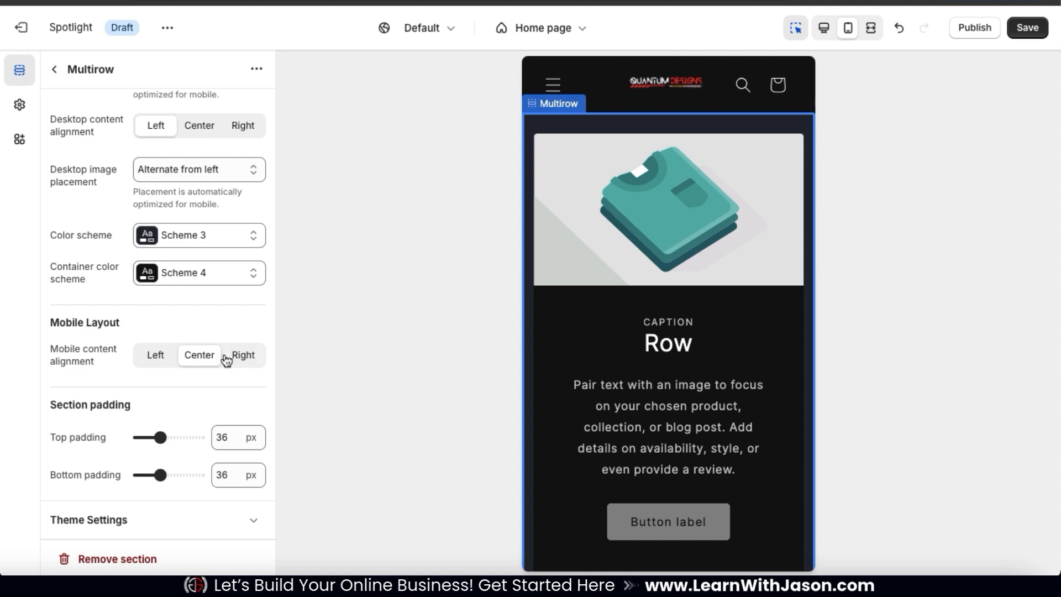
{"action": "left_click", "coordinate": [250, 361]}
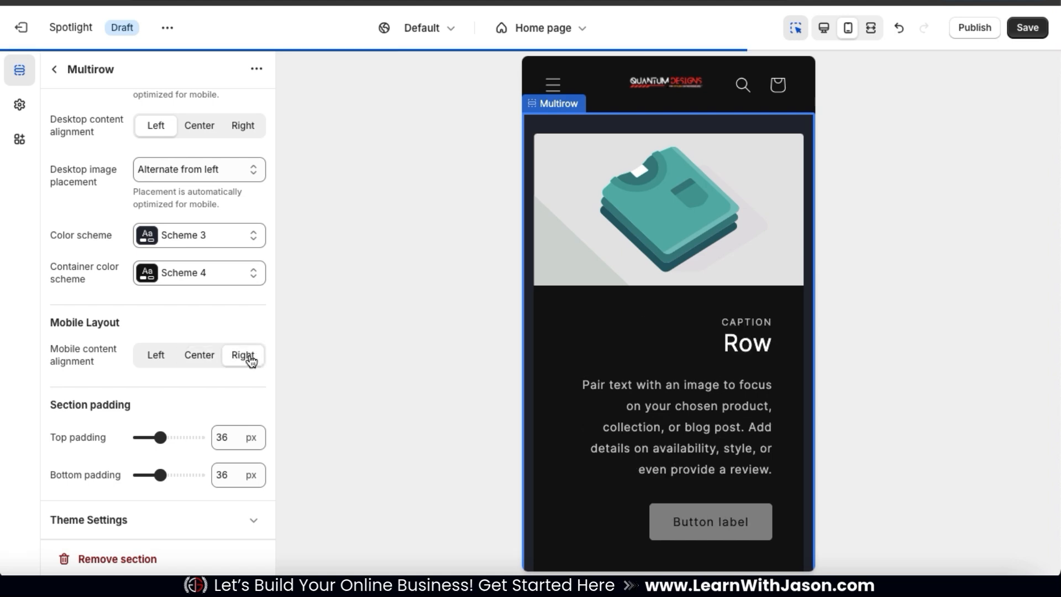
{"action": "left_click", "coordinate": [220, 363]}
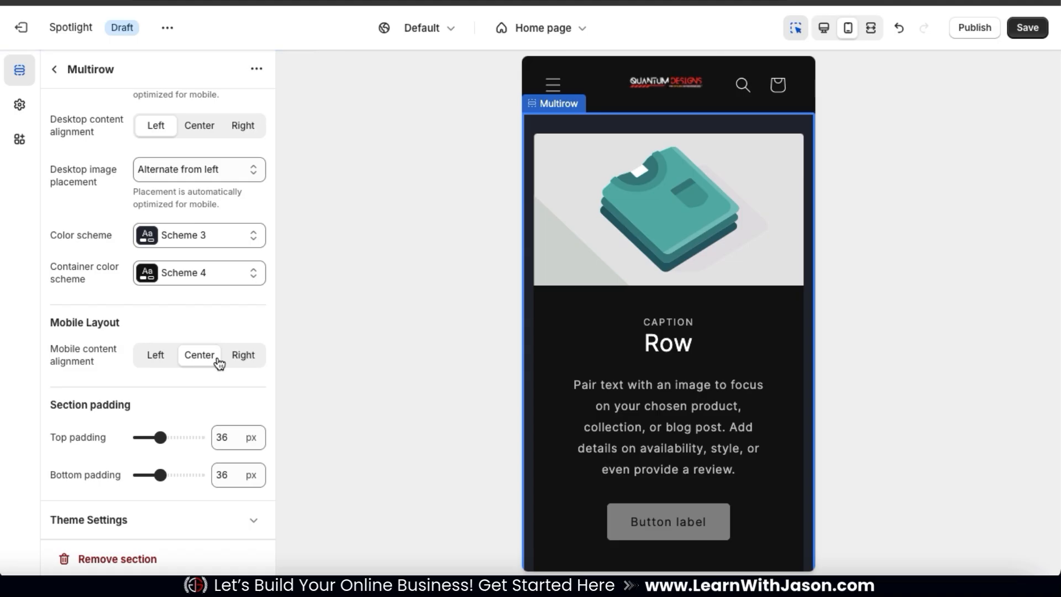
{"action": "left_click", "coordinate": [823, 29]}
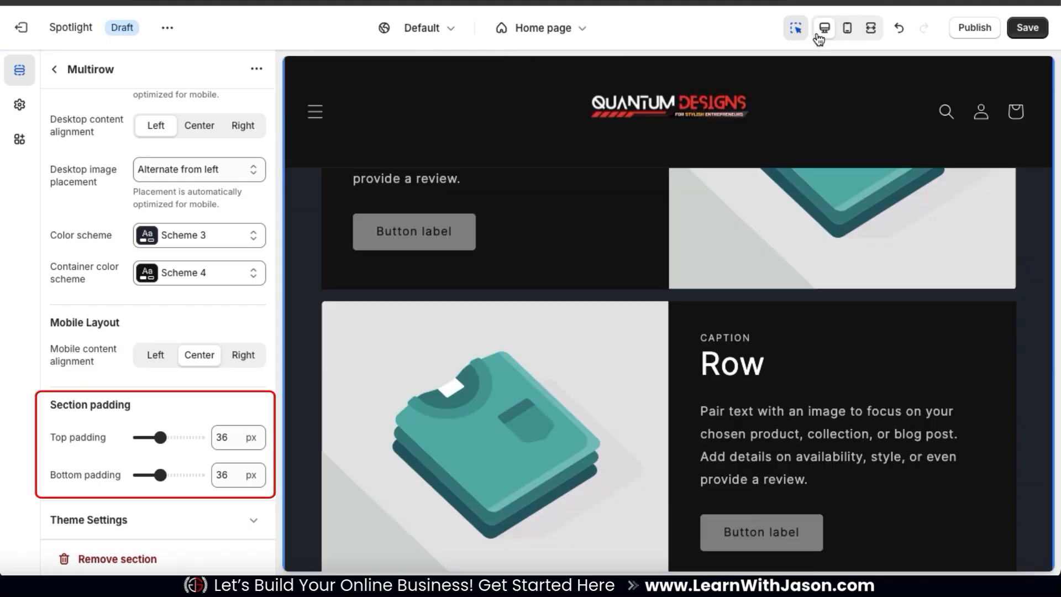
Upload Coffee 1.png and use it as the image of the first row in the Multirow section.
{"action": "scroll", "coordinate": [667, 296], "scroll_direction": "up", "scroll_amount": 10}
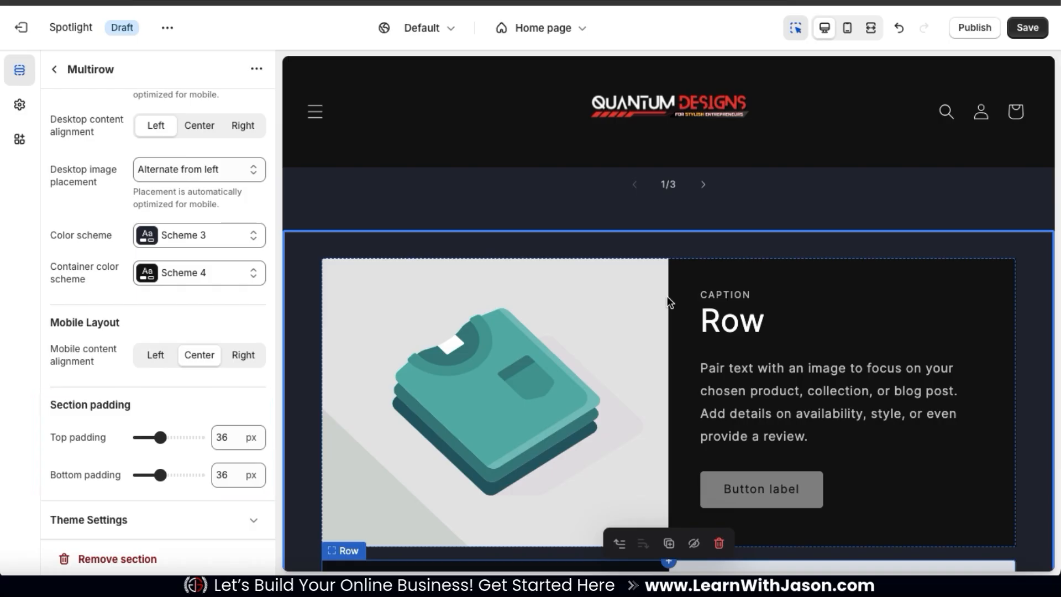
{"action": "scroll", "coordinate": [199, 269], "scroll_direction": "up", "scroll_amount": 5}
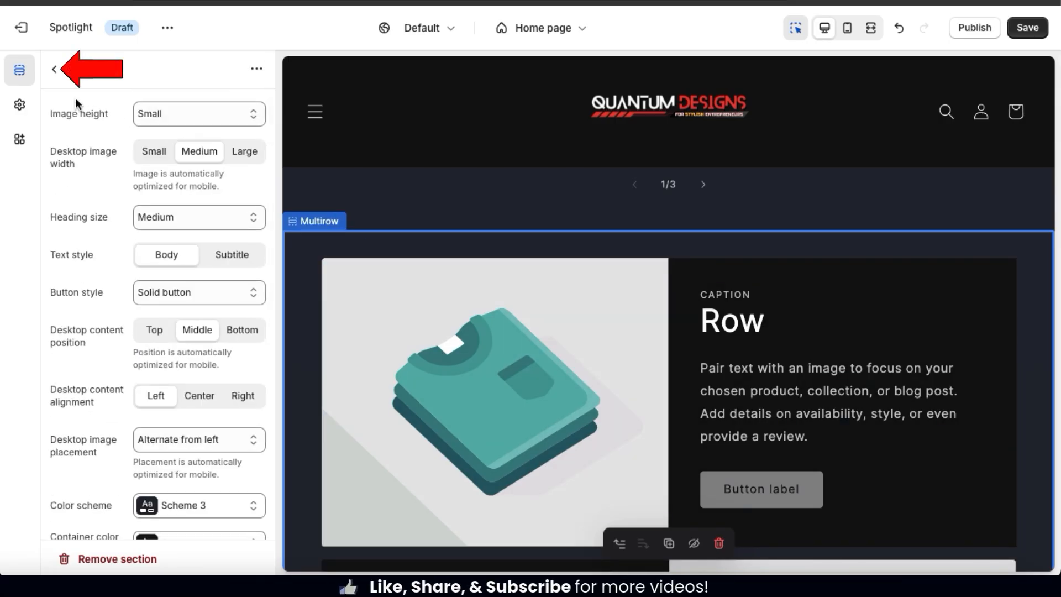
{"action": "left_click", "coordinate": [56, 70]}
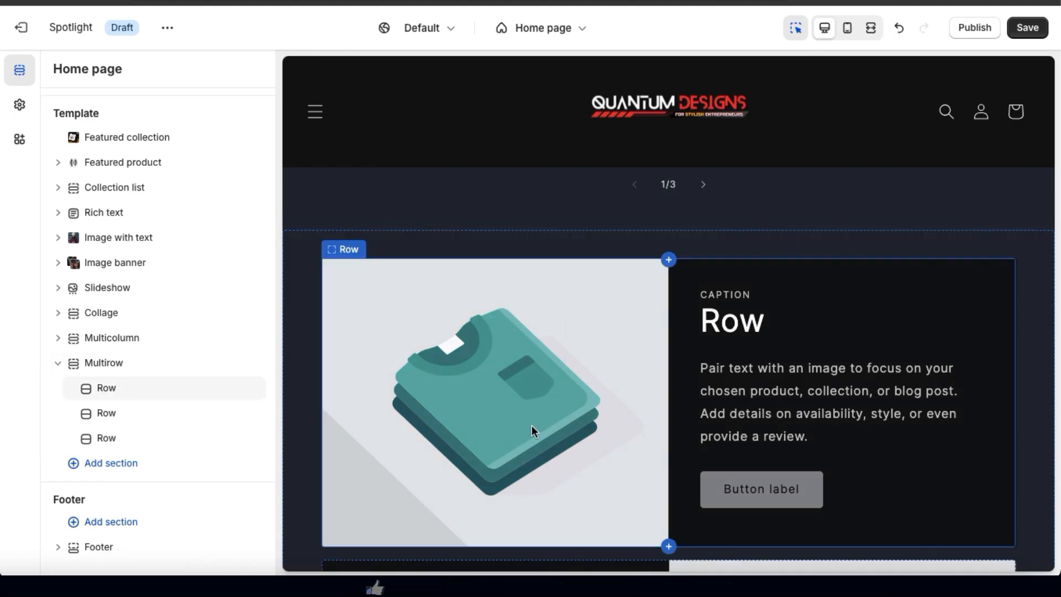
{"action": "left_click", "coordinate": [109, 389]}
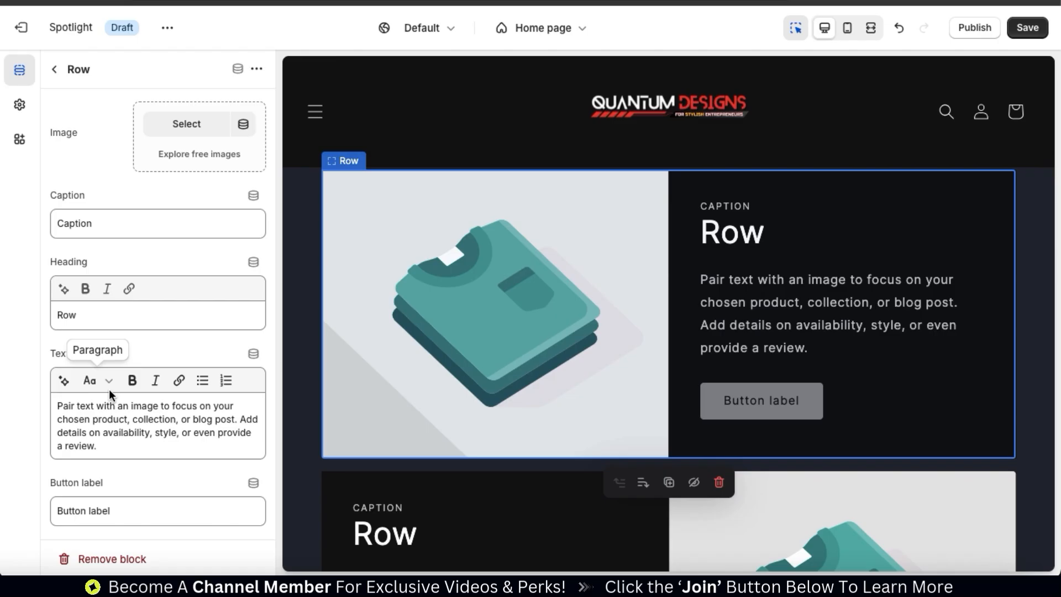
{"action": "left_click", "coordinate": [187, 125]}
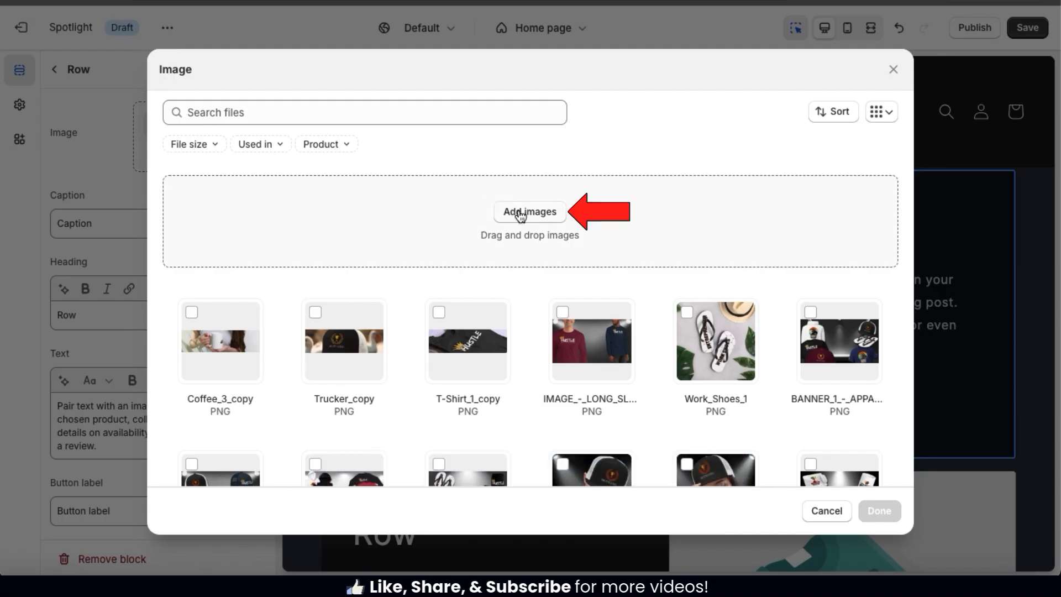
{"action": "left_click", "coordinate": [540, 218]}
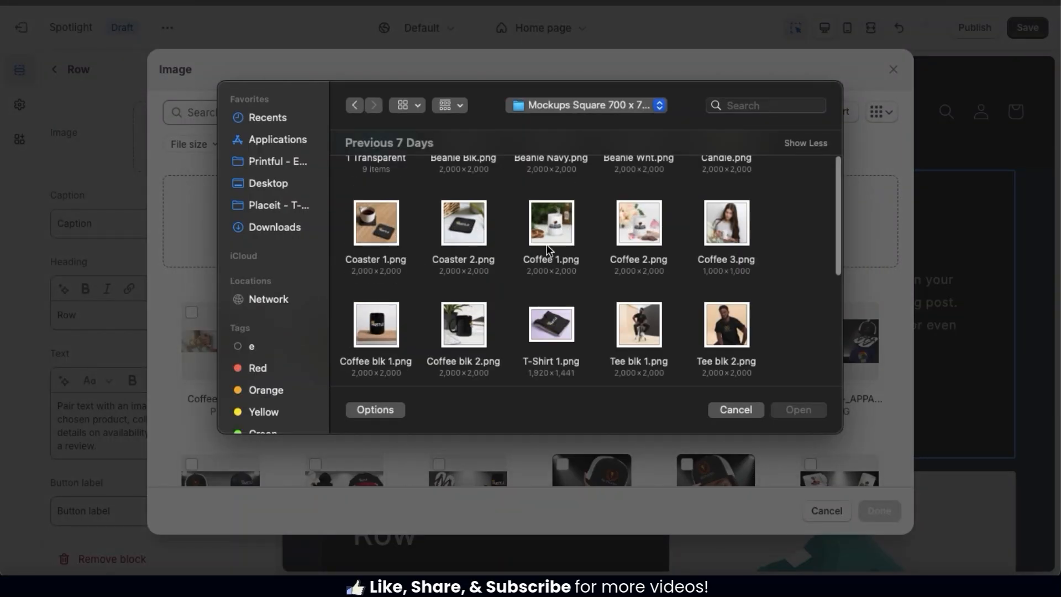
{"action": "double_click", "coordinate": [548, 229]}
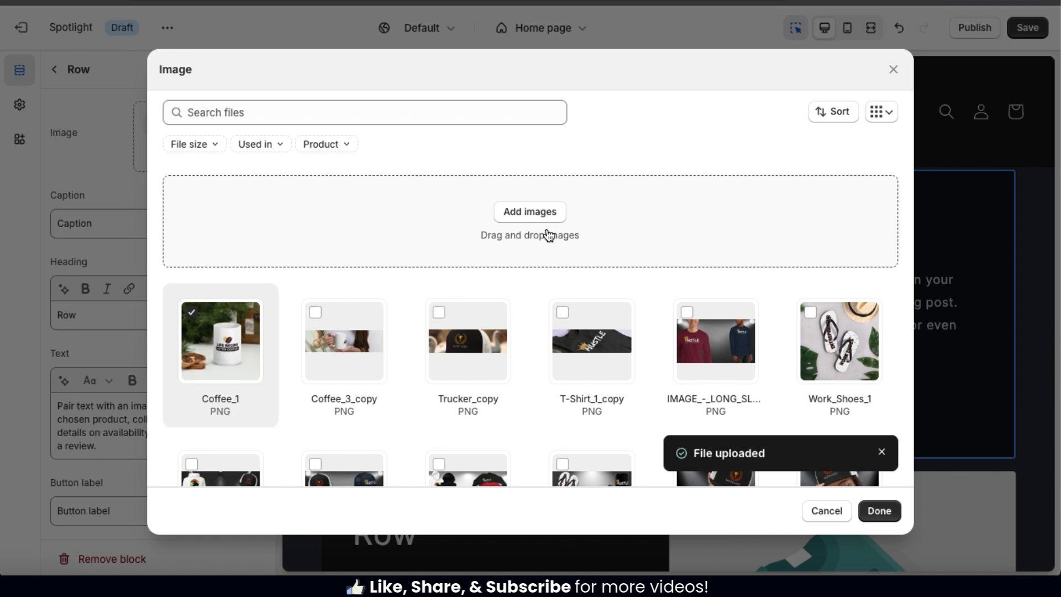
{"action": "left_click", "coordinate": [880, 510]}
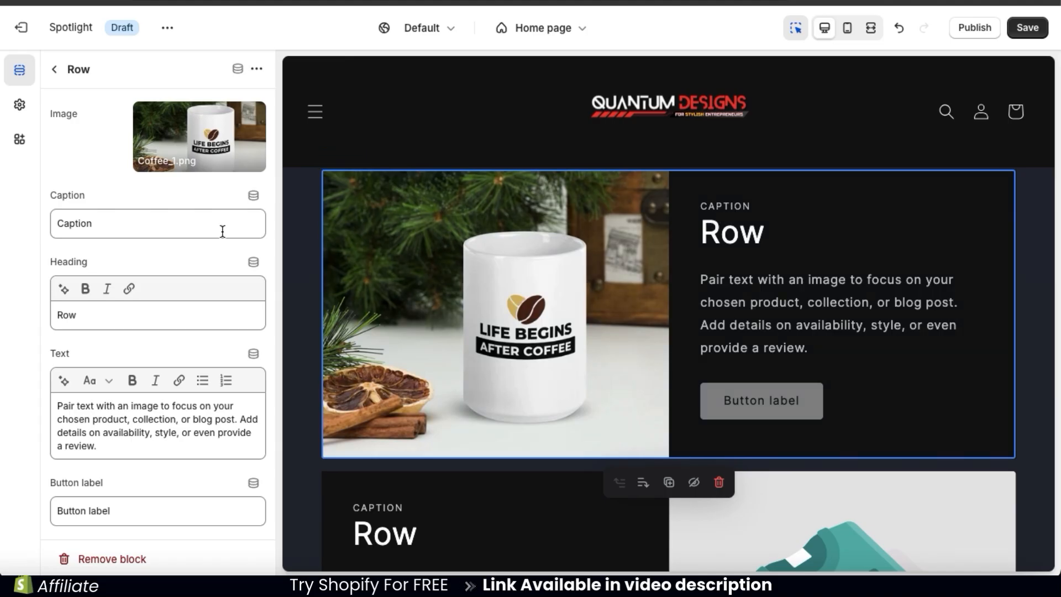
Set the first row's caption to "DRINKWARE".
{"action": "left_click", "coordinate": [149, 224]}
{"action": "key", "text": "ctrl+a"}
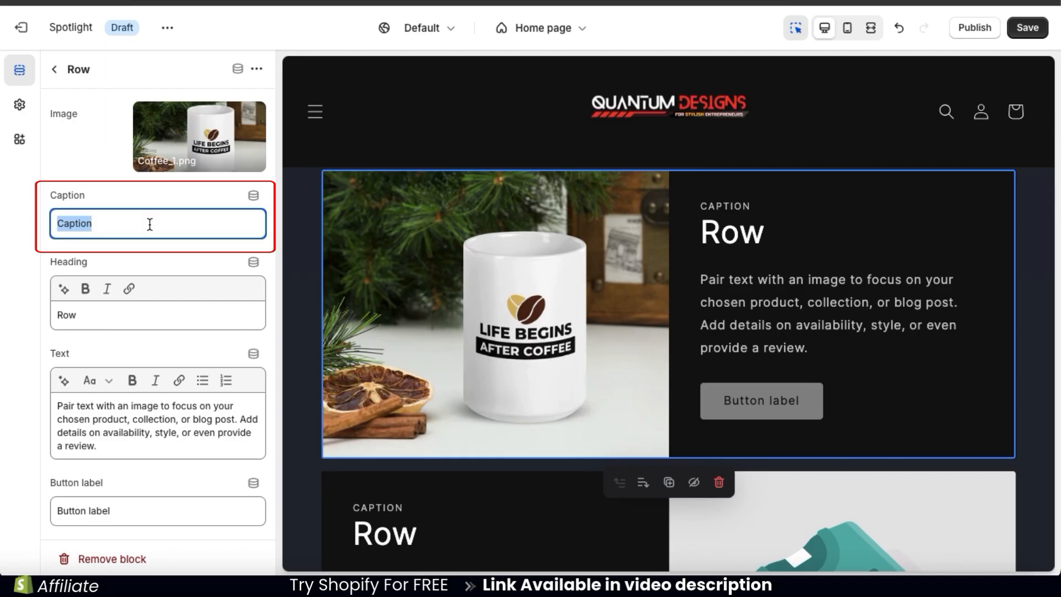
{"action": "type", "text": "DRINKWARRE"}
{"action": "key", "text": "BackSpace"}
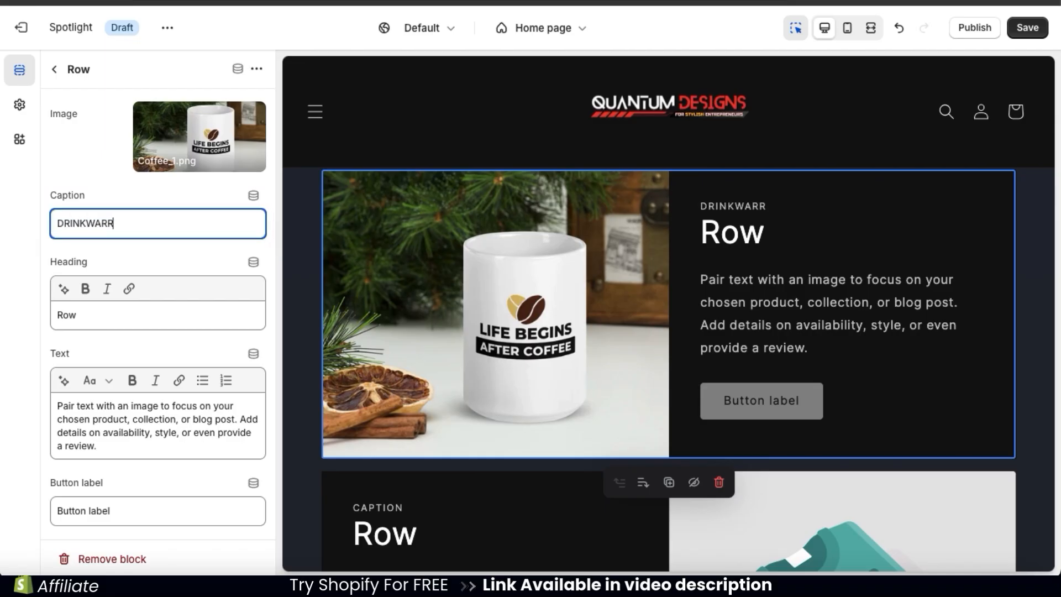
{"action": "key", "text": "BackSpace"}
{"action": "type", "text": "E"}
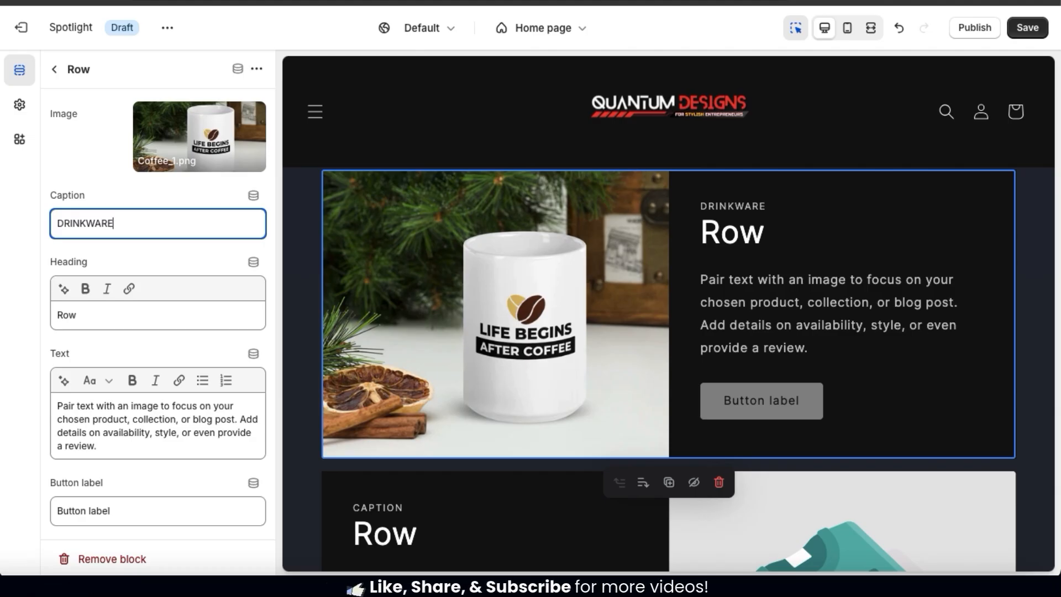
Change the first row's heading to "Sip in Style".
{"action": "left_click", "coordinate": [157, 321]}
{"action": "left_click_drag", "start_coordinate": [155, 320], "coordinate": [53, 315]}
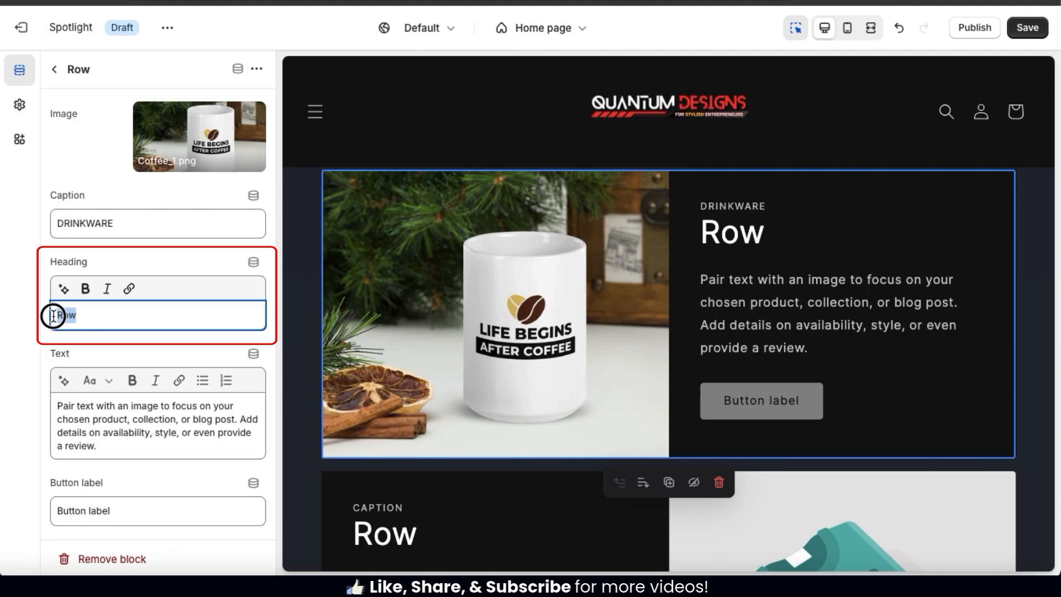
{"action": "type", "text": "Sip"}
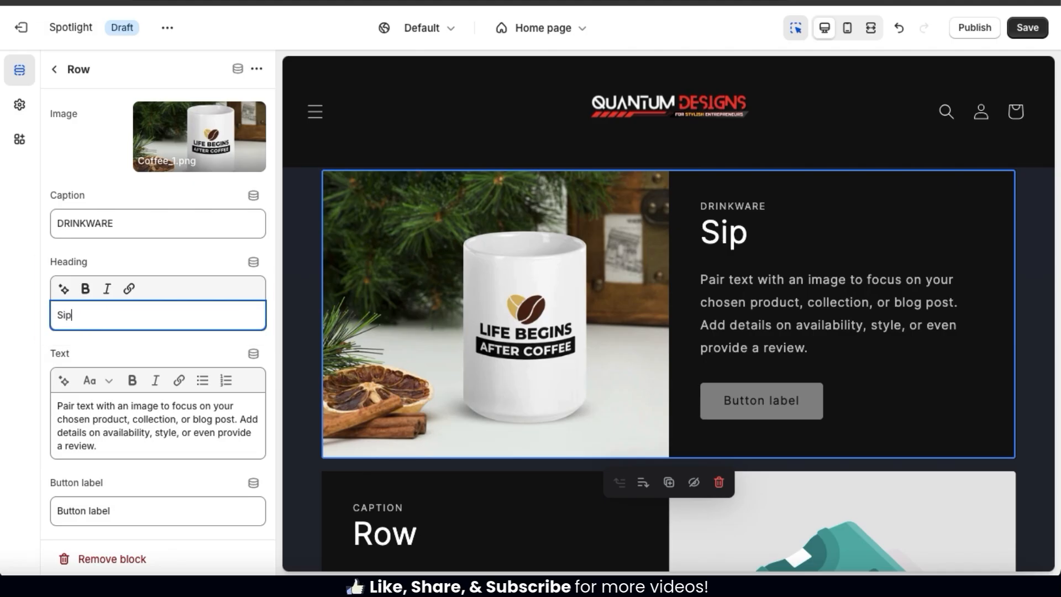
{"action": "type", "text": " in Style"}
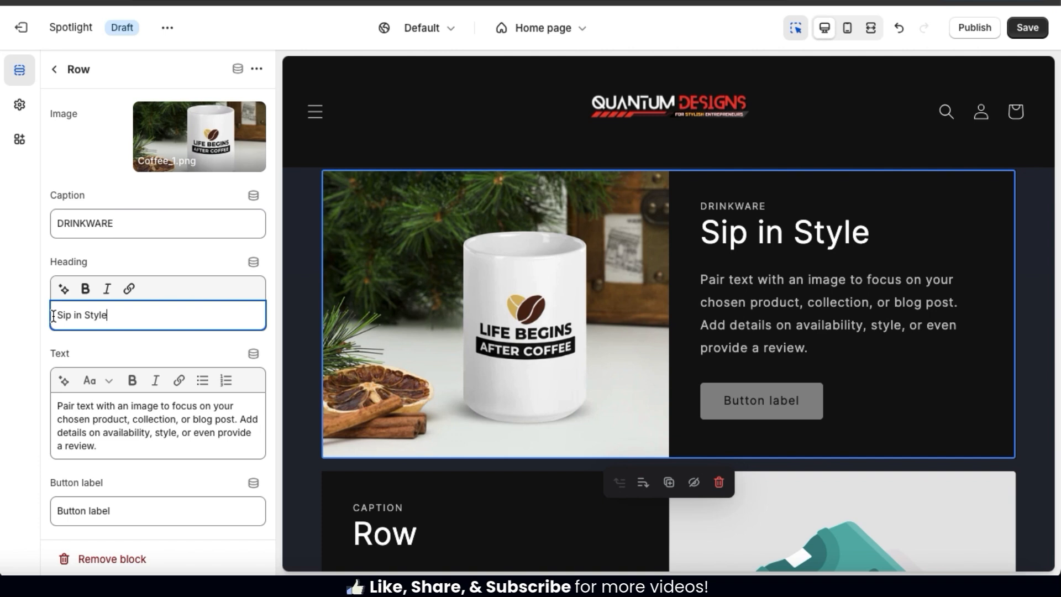
Replace the first row's text with the generated "Fuel Your Ambition" suggestion, using the prompt "Awesome coffee mugs and other drinkware for entrepreneurs.".
{"action": "scroll", "coordinate": [53, 316], "scroll_direction": "down", "scroll_amount": 2}
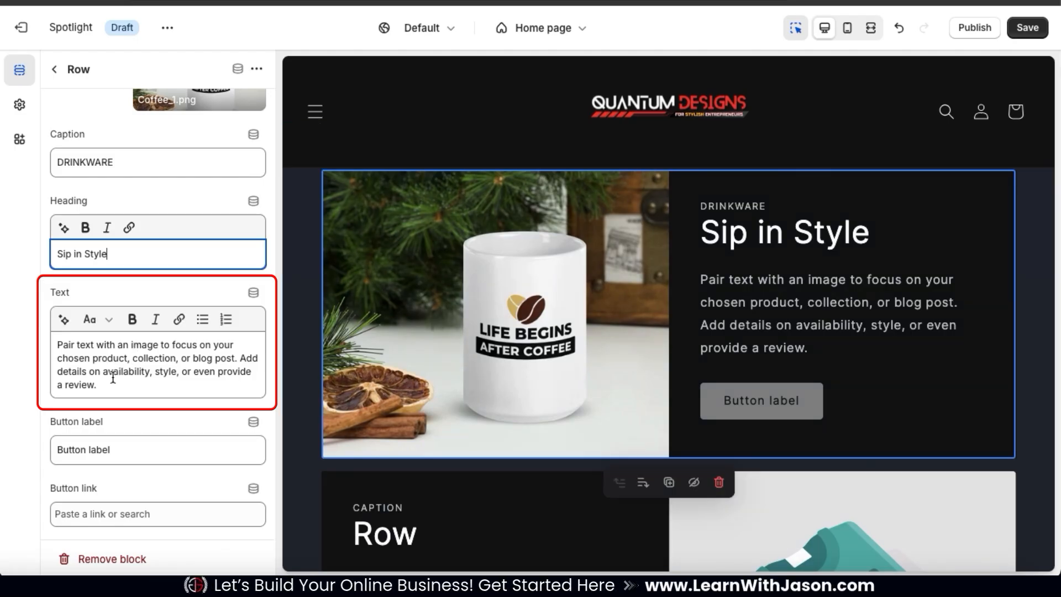
{"action": "left_click_drag", "start_coordinate": [112, 385], "coordinate": [51, 340]}
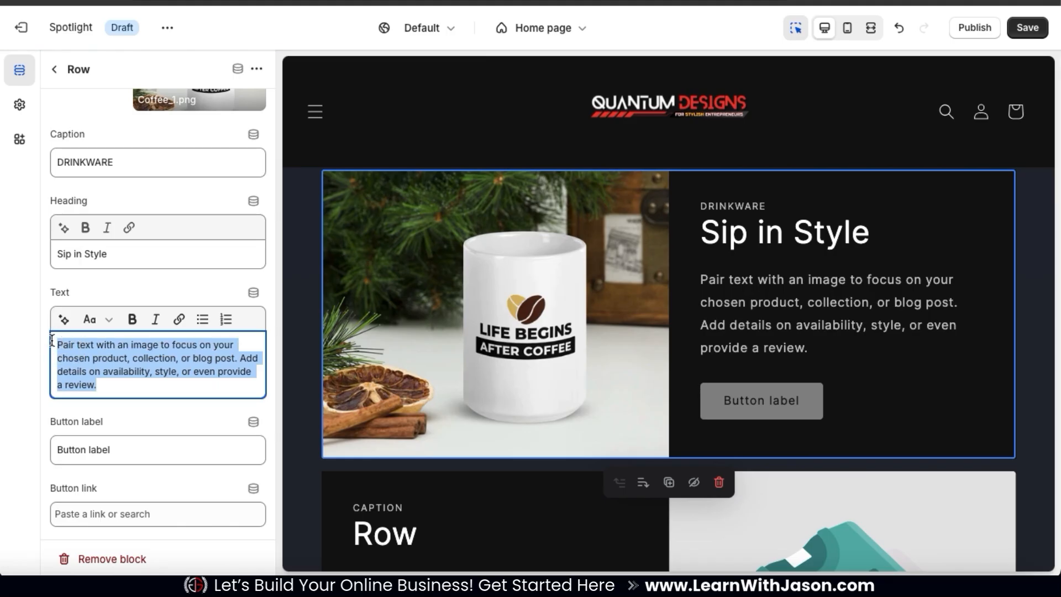
{"action": "key", "text": "BackSpace"}
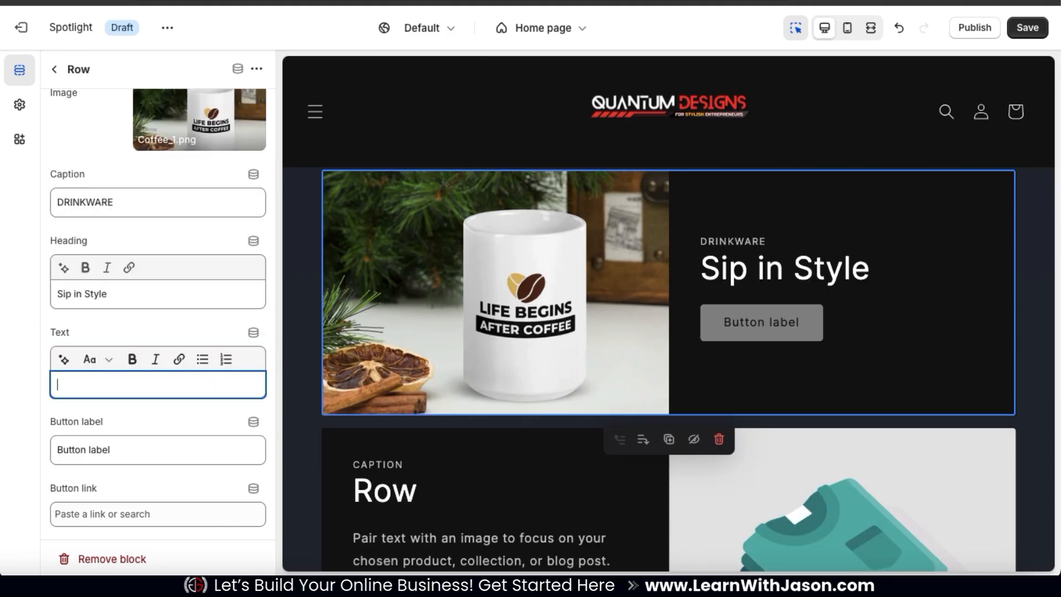
{"action": "left_click", "coordinate": [65, 361]}
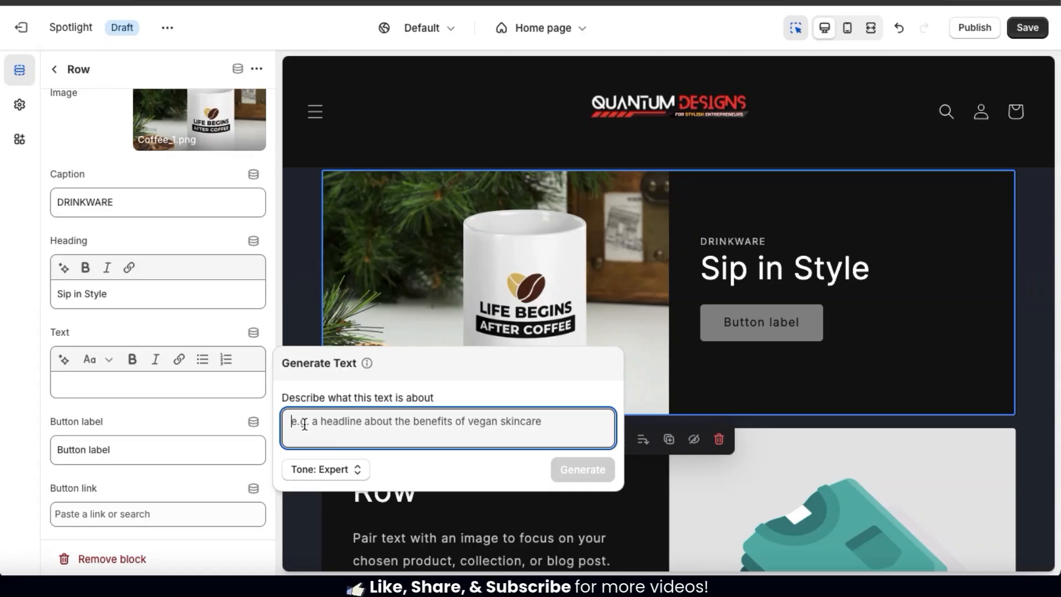
{"action": "type", "text": "Aw"}
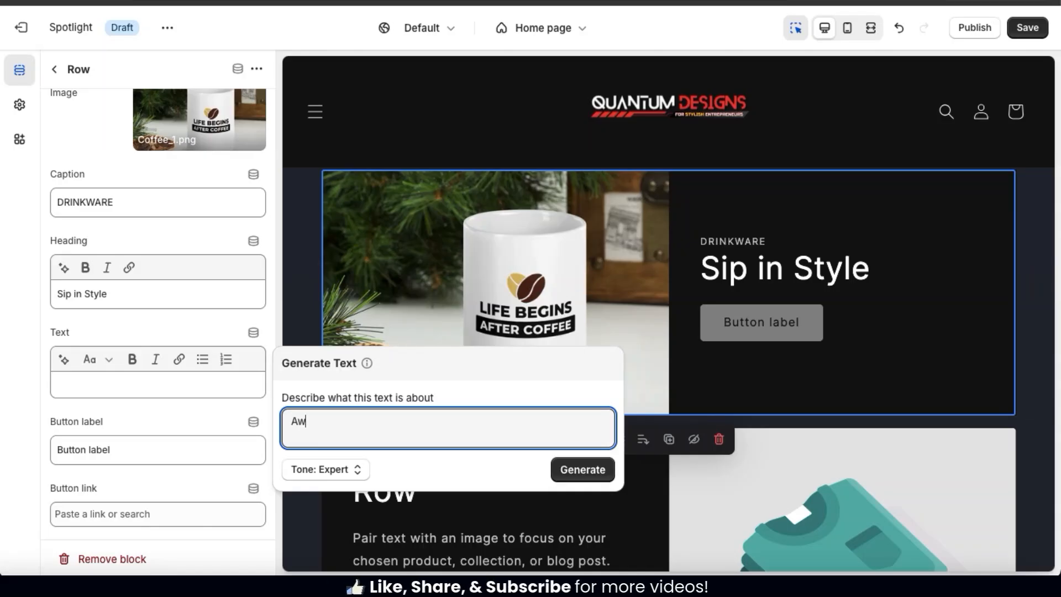
{"action": "type", "text": "esome coffee mugs and other drinkware for entrepreneurs."}
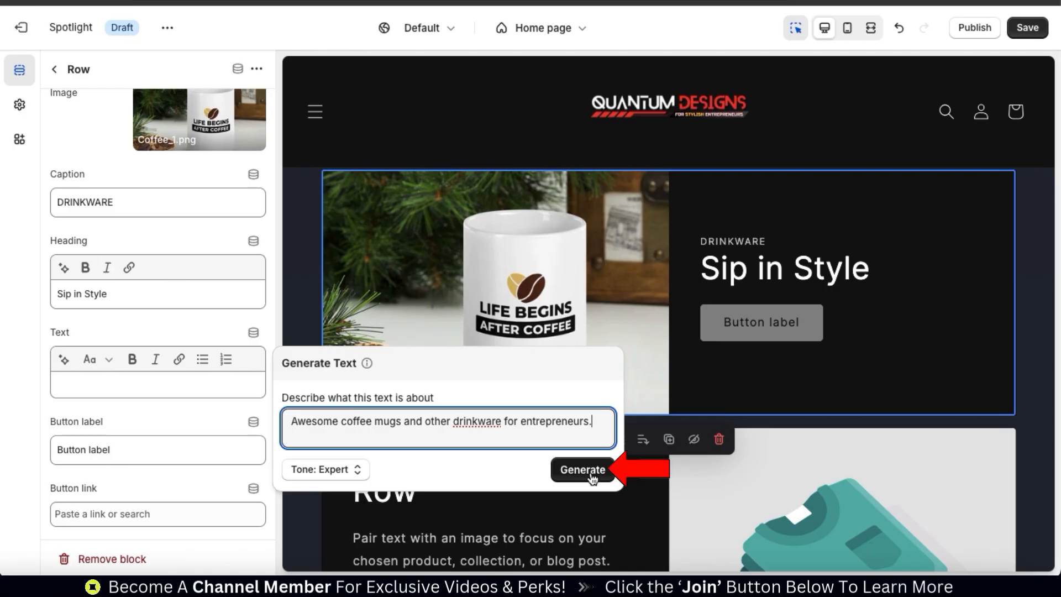
{"action": "left_click", "coordinate": [590, 474]}
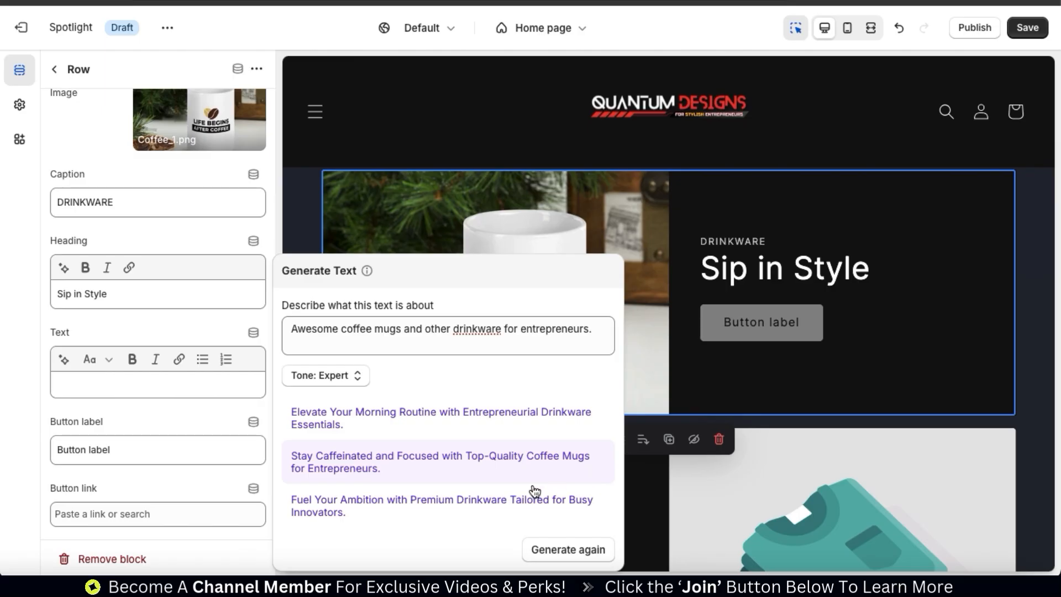
{"action": "left_click", "coordinate": [407, 517]}
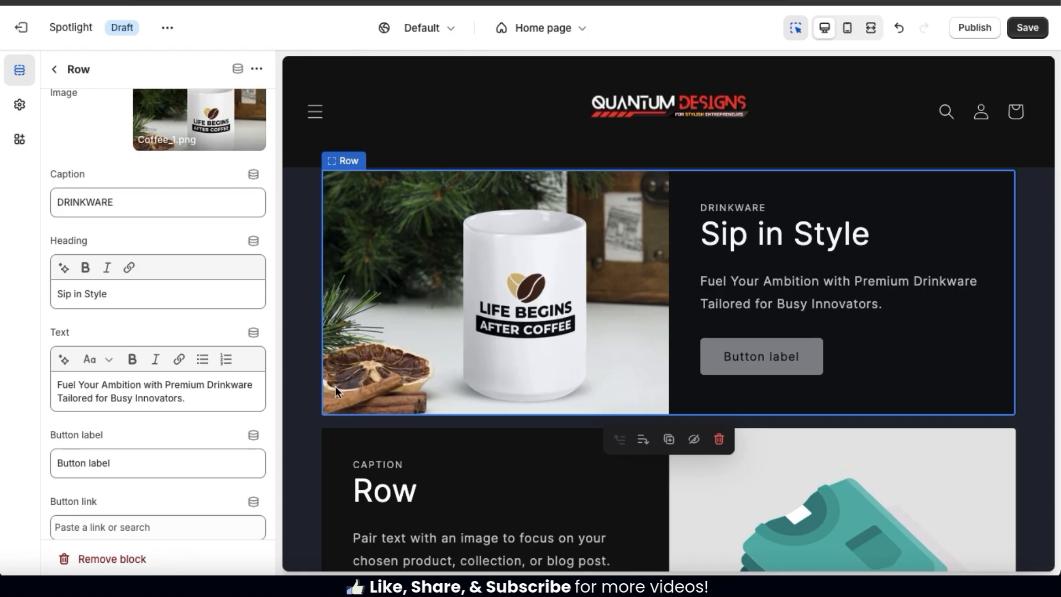
Replace the word "Innovators" with "Creators" in the first row's text.
{"action": "left_click", "coordinate": [212, 401]}
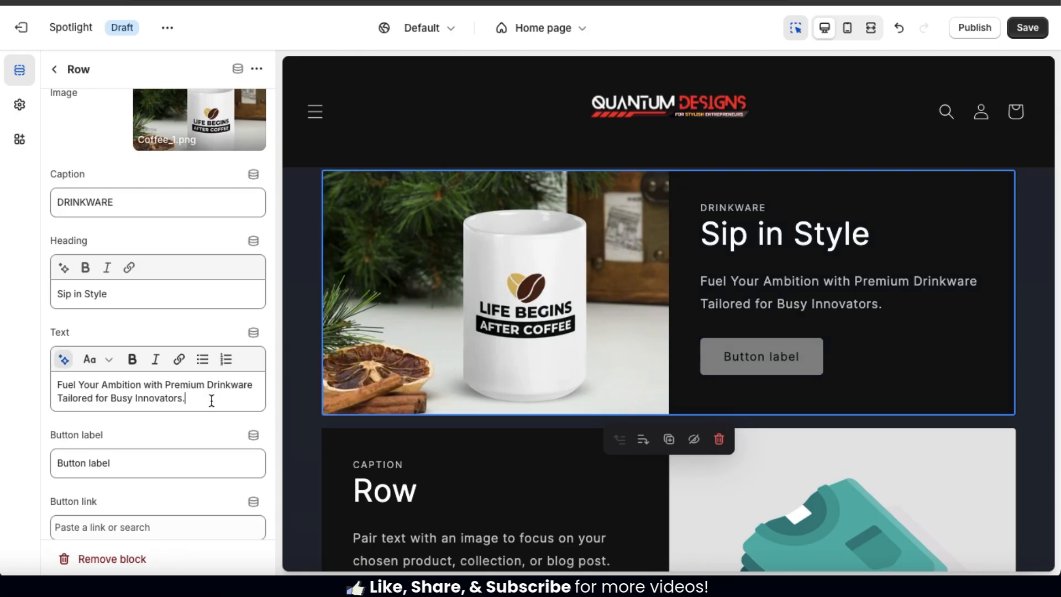
{"action": "double_click", "coordinate": [171, 400]}
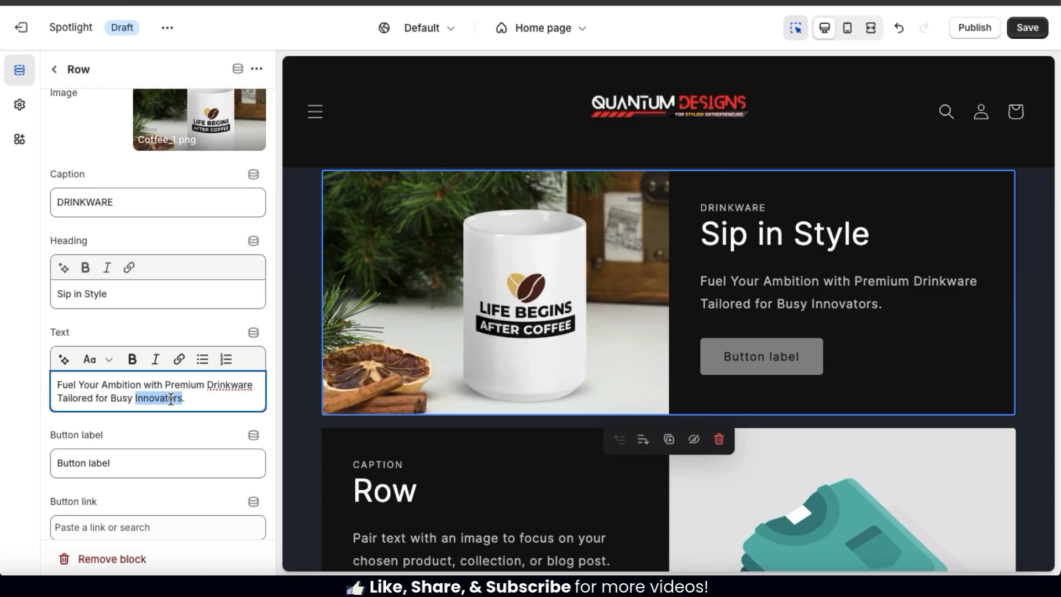
{"action": "type", "text": "Creato"}
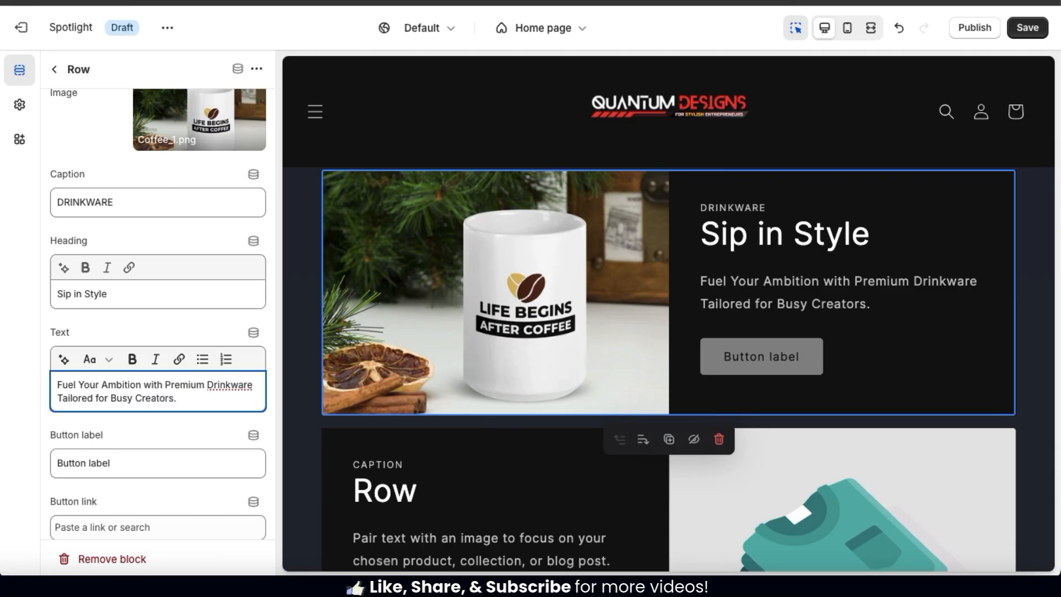
Set the first row's button label to "View Products".
{"action": "scroll", "coordinate": [157, 309], "scroll_direction": "down", "scroll_amount": 1}
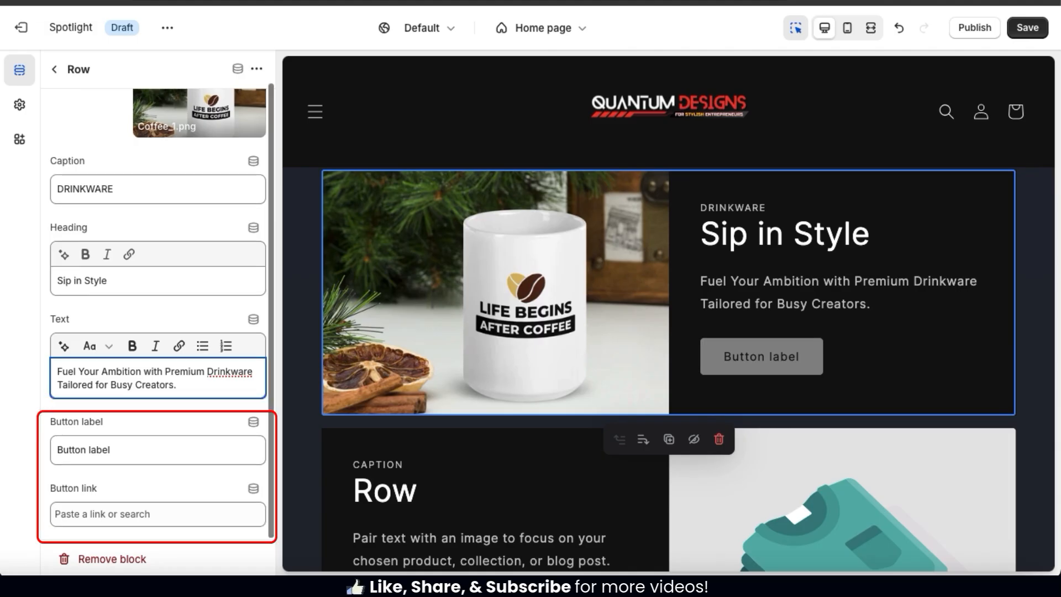
{"action": "left_click", "coordinate": [180, 446]}
{"action": "key", "text": "ctrl+a"}
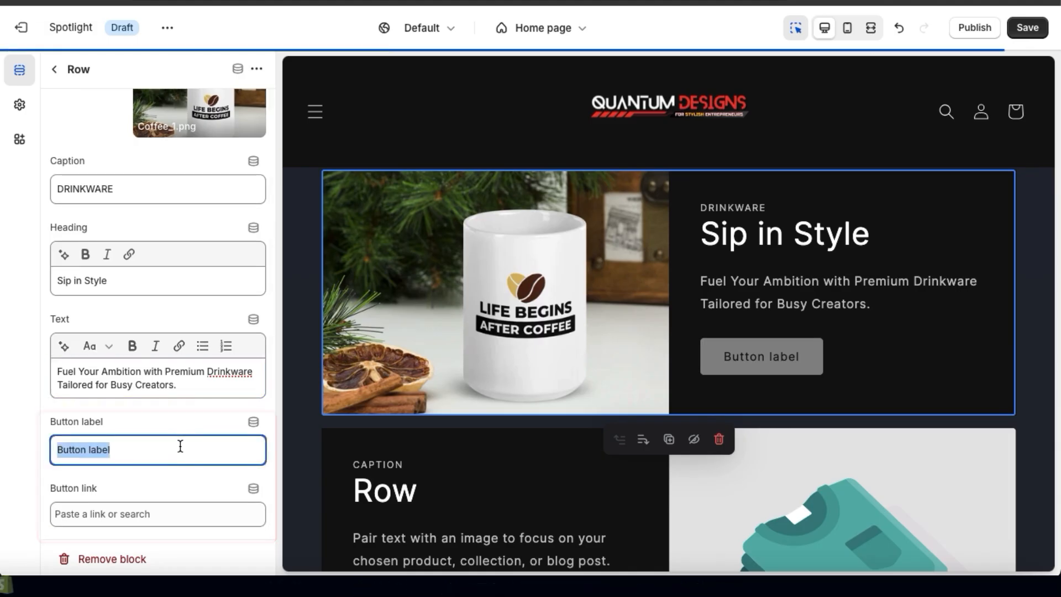
{"action": "type", "text": "View"}
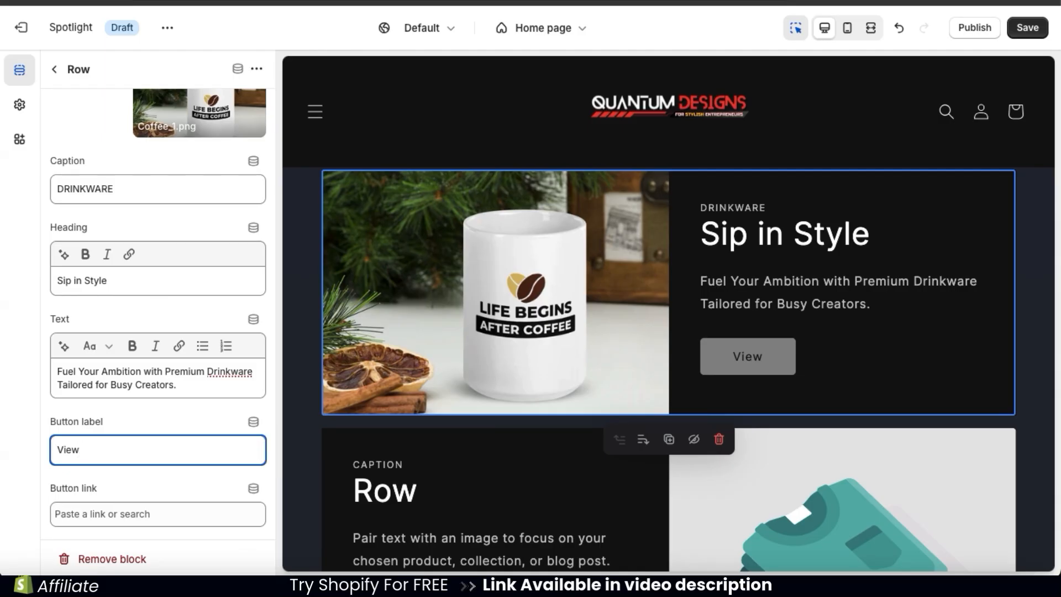
{"action": "type", "text": "Products"}
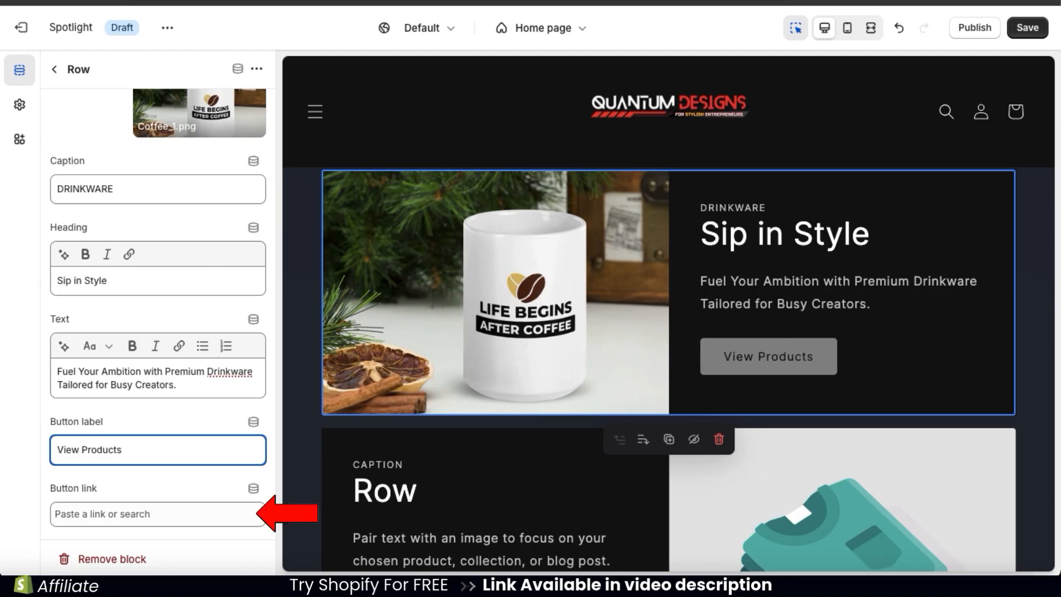
Link the first row's button to the product "Life Begins After Coffee - White glossy" mug.
{"action": "left_click", "coordinate": [194, 513]}
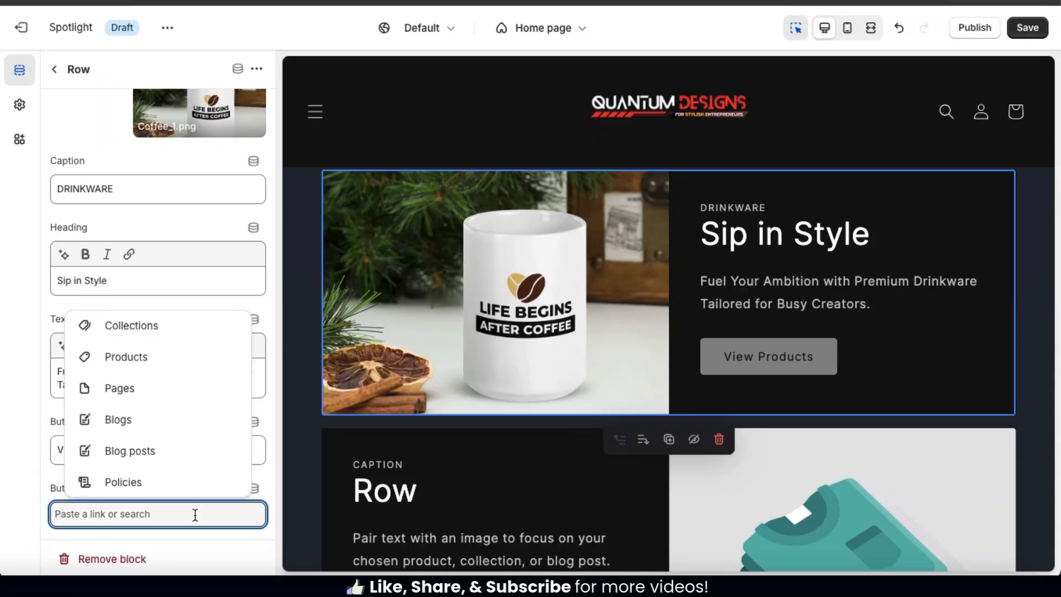
{"action": "left_click", "coordinate": [152, 358]}
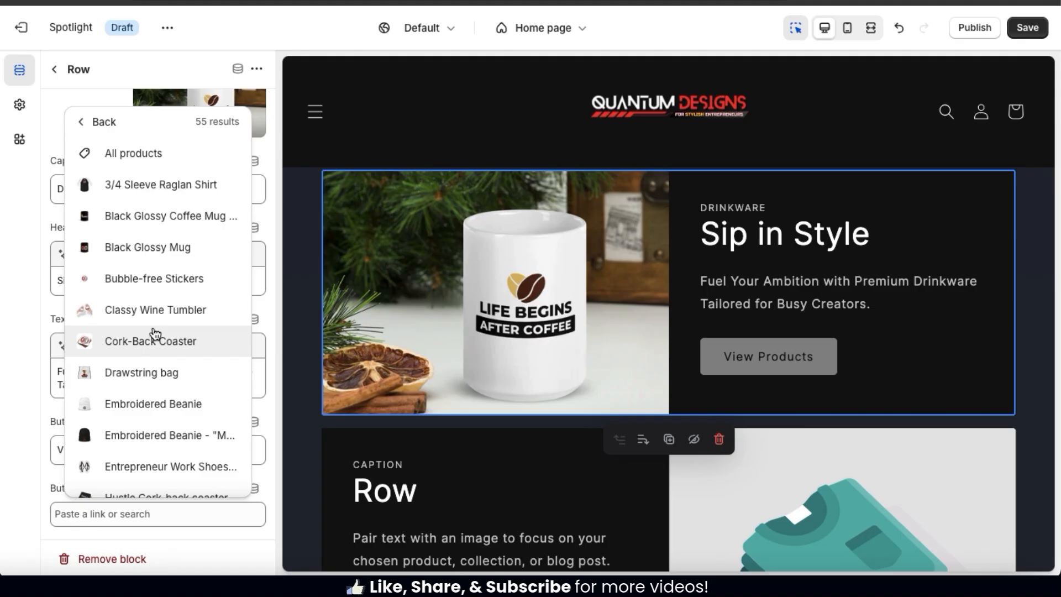
{"action": "scroll", "coordinate": [155, 335], "scroll_direction": "down", "scroll_amount": 10}
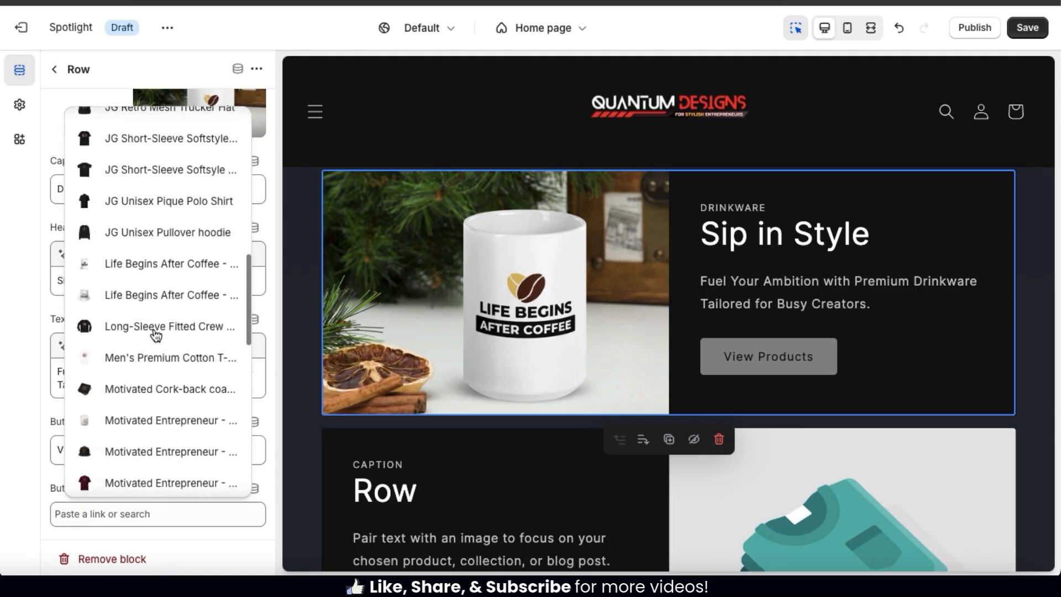
{"action": "left_click", "coordinate": [161, 293]}
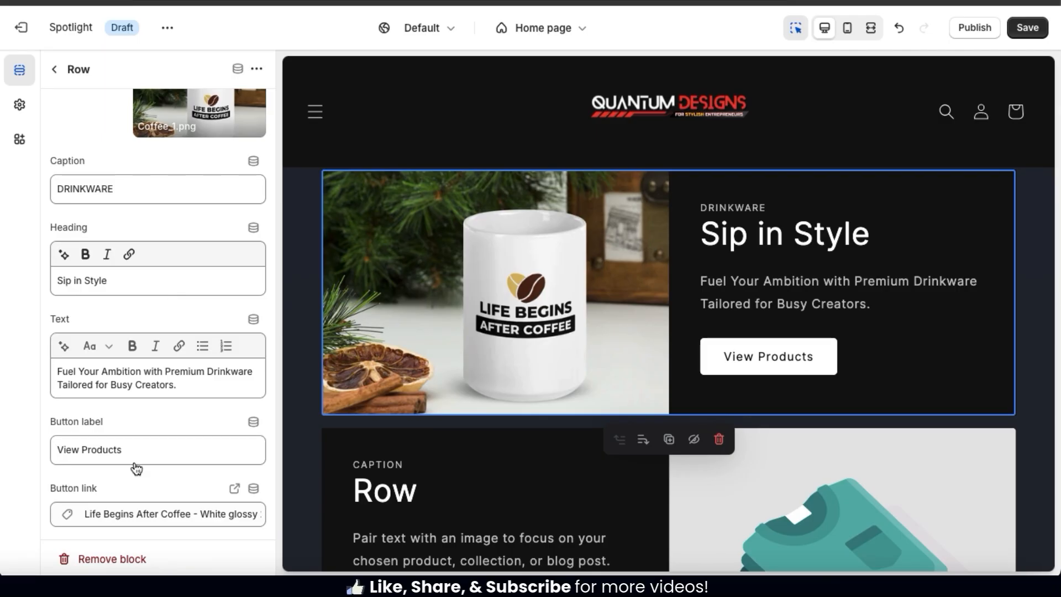
Shorten the first row's button label to the singular "View Product".
{"action": "left_click", "coordinate": [149, 449]}
{"action": "key", "text": "BackSpace"}
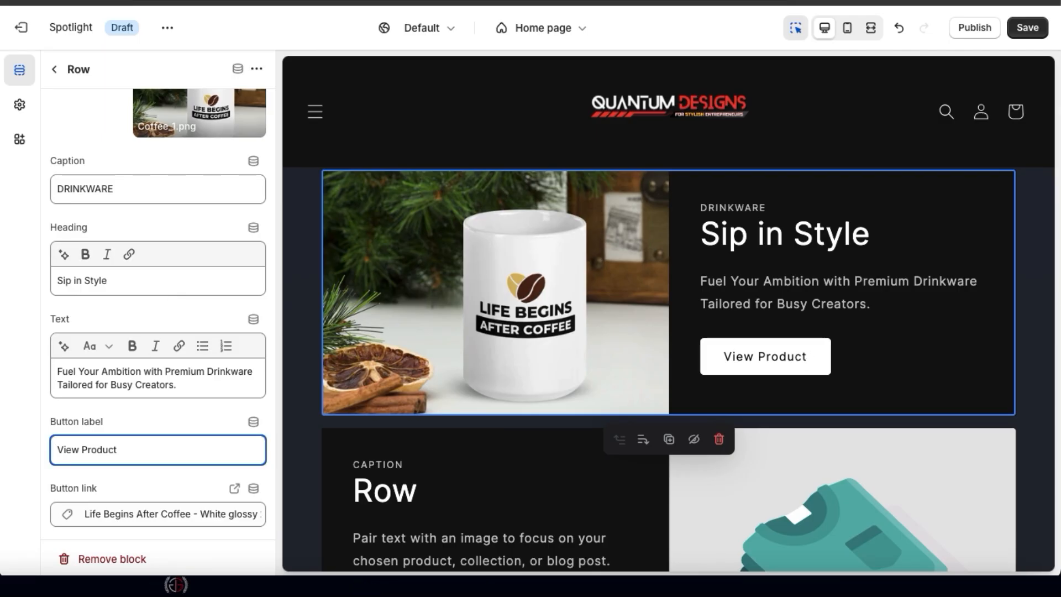
{"action": "left_click", "coordinate": [198, 474]}
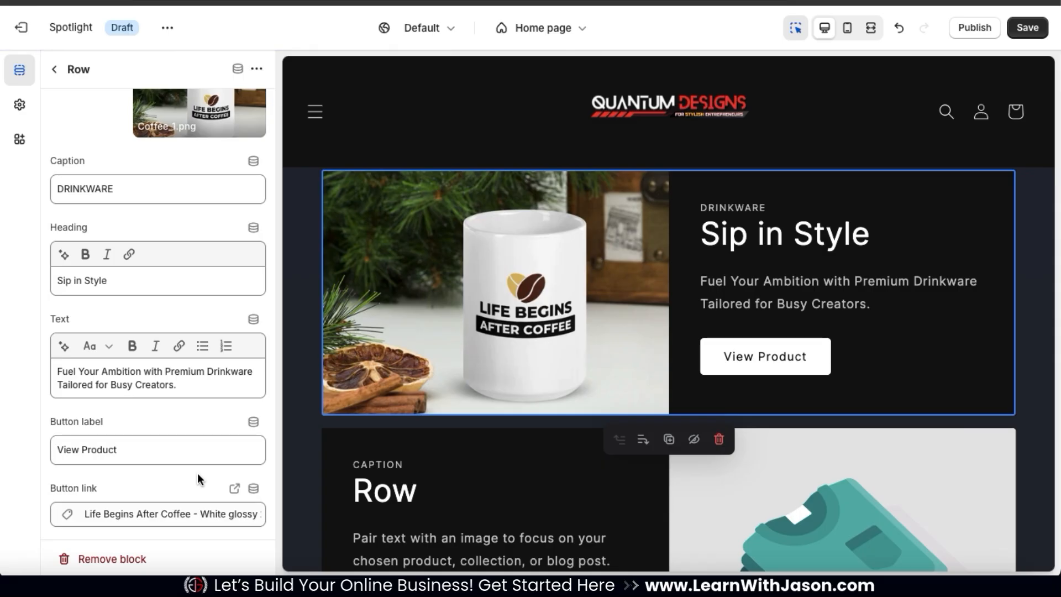
Set the image of the second row in the Multirow section to Trucker.png.
{"action": "scroll", "coordinate": [198, 473], "scroll_direction": "up", "scroll_amount": 1}
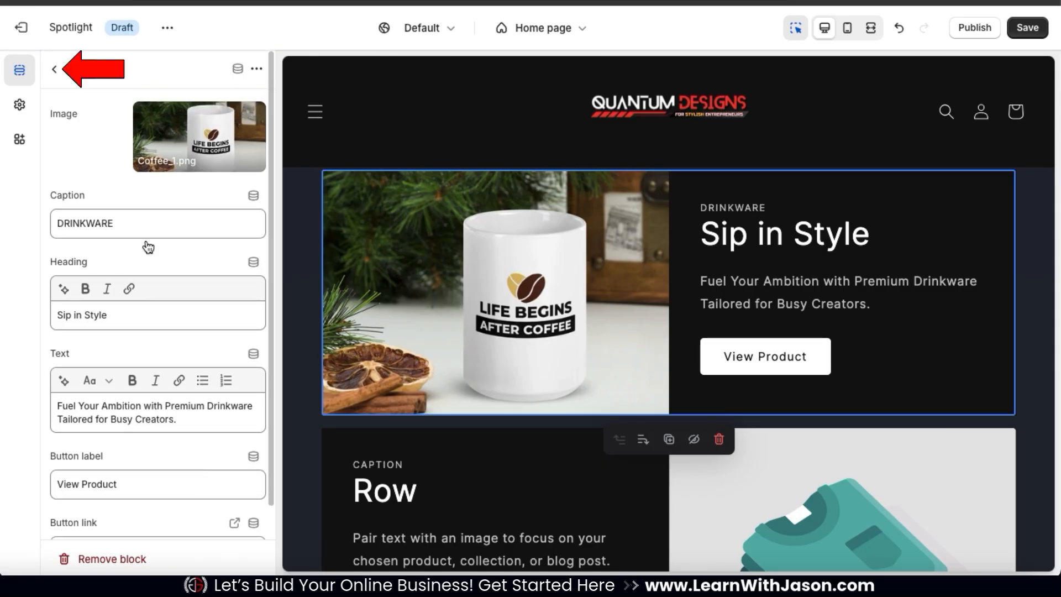
{"action": "left_click", "coordinate": [55, 71]}
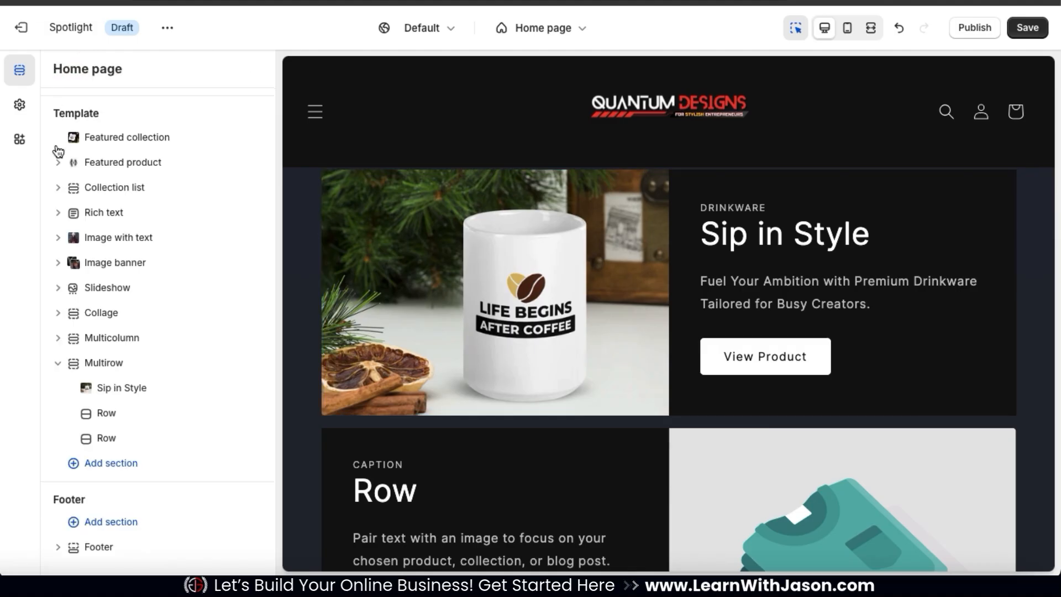
{"action": "scroll", "coordinate": [393, 445], "scroll_direction": "down", "scroll_amount": 1}
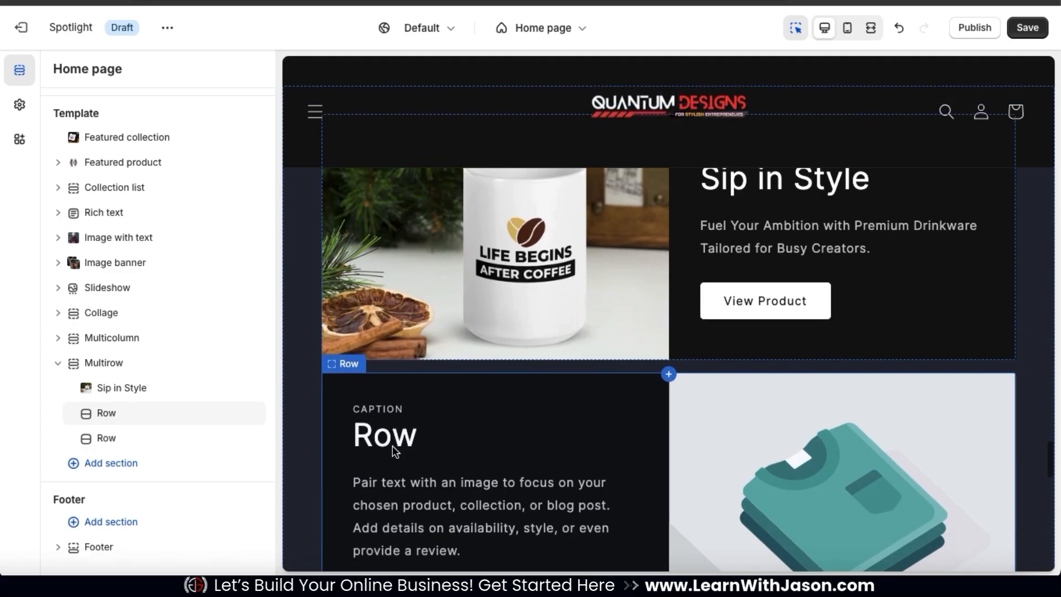
{"action": "scroll", "coordinate": [393, 445], "scroll_direction": "down", "scroll_amount": 3}
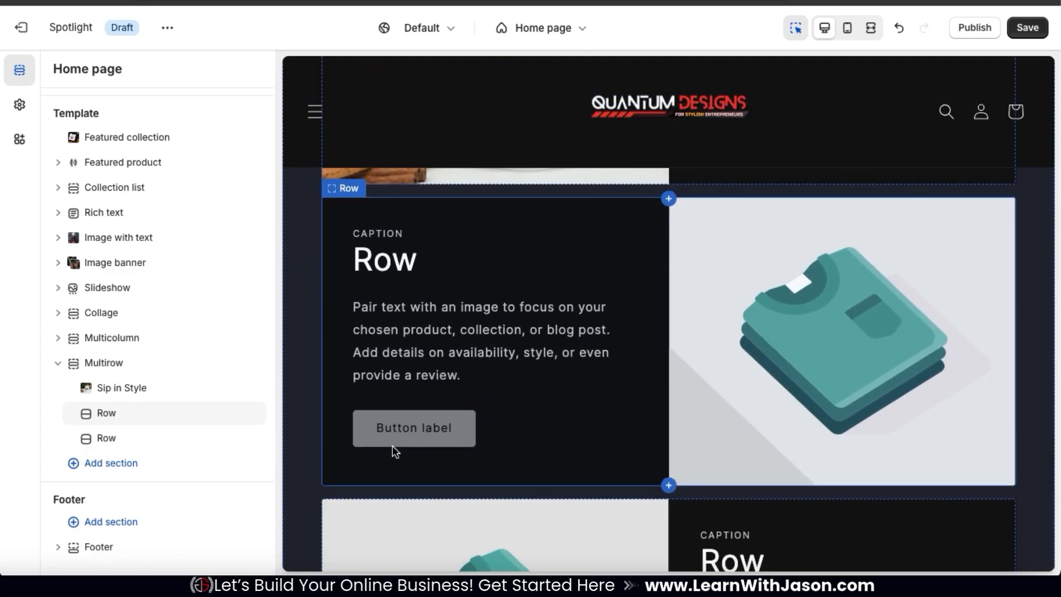
{"action": "mouse_move", "coordinate": [131, 416]}
{"action": "left_click", "coordinate": [111, 421]}
{"action": "left_click", "coordinate": [181, 129]}
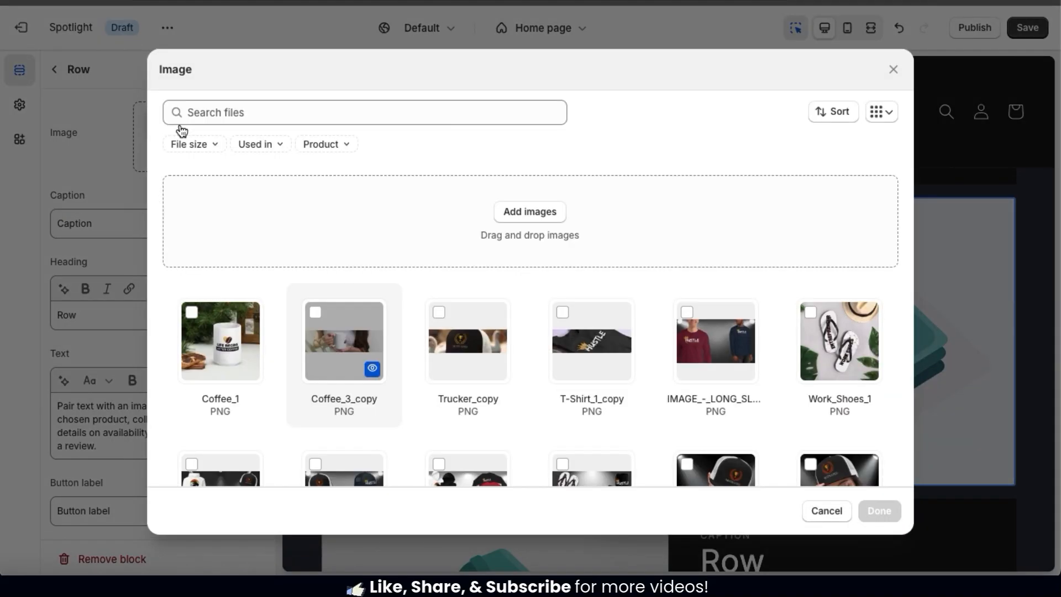
Set the row's caption "HEADWARE", heading "Hats & Beanies", text "Discover the Perfect Headwear to Match Your Ambitious Lifestyle as an Entrepreneur" and button label "View Product".
{"action": "type", "text": "ats & Beanies"}
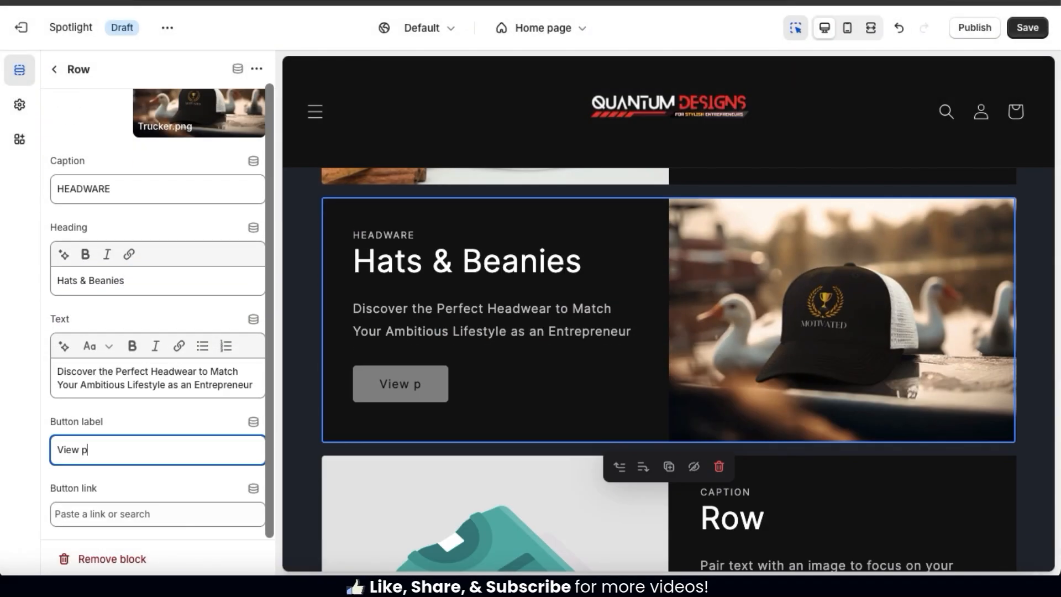
{"action": "type", "text": "roduct"}
{"action": "scroll", "coordinate": [87, 101], "scroll_direction": "up", "scroll_amount": 2}
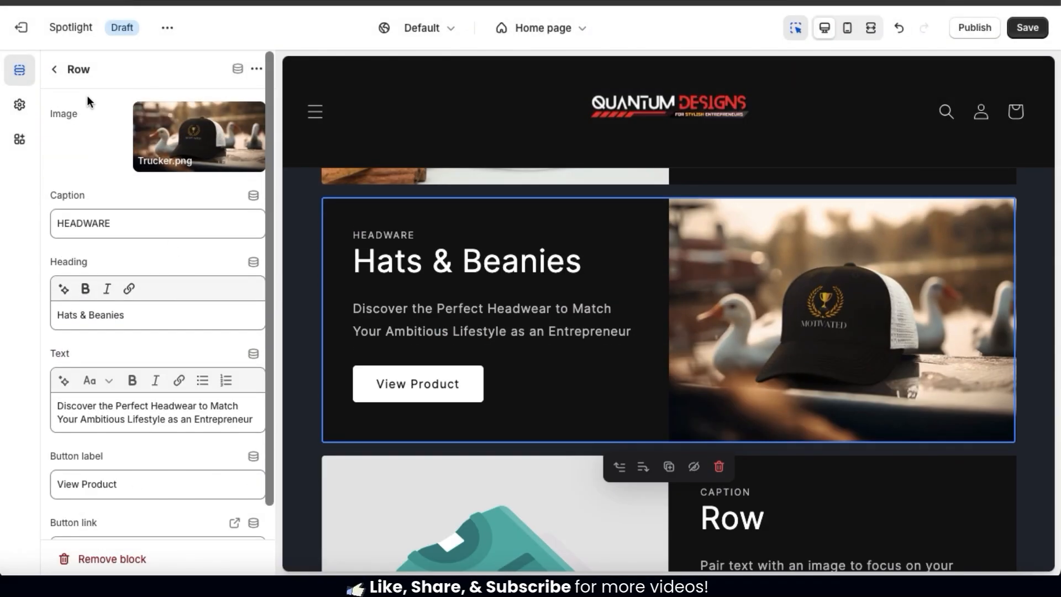
{"action": "left_click", "coordinate": [54, 69]}
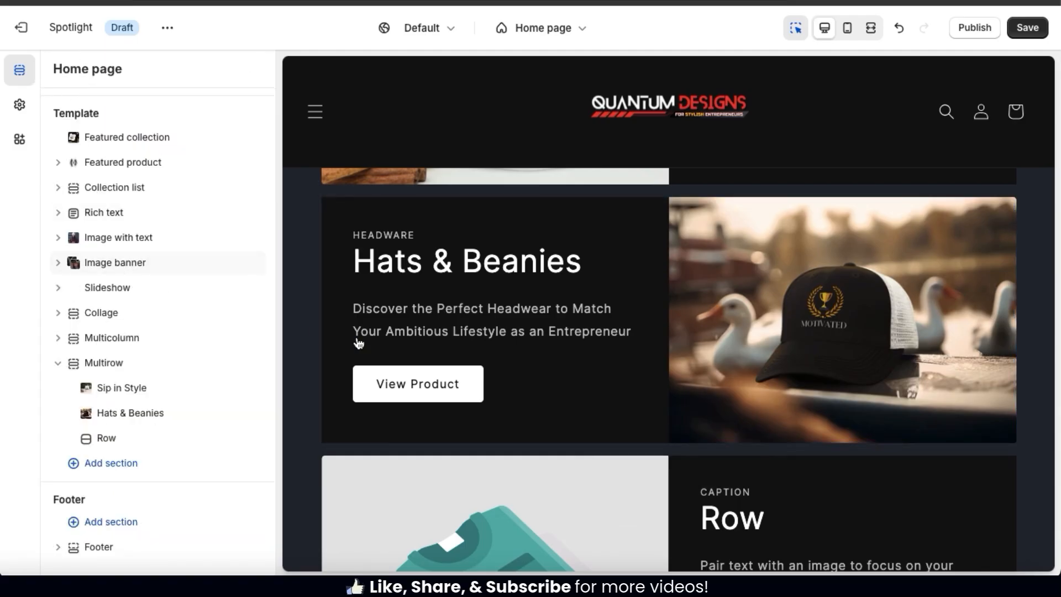
Fill the third row: mouse pad image, caption "OFFICE ITEMS", heading "Home & Office", text "Elevate your workspace with high-quality home & office items.", button label "View Product".
{"action": "scroll", "coordinate": [394, 354], "scroll_direction": "down", "scroll_amount": 4}
{"action": "mouse_move", "coordinate": [104, 440]}
{"action": "left_click", "coordinate": [108, 440]}
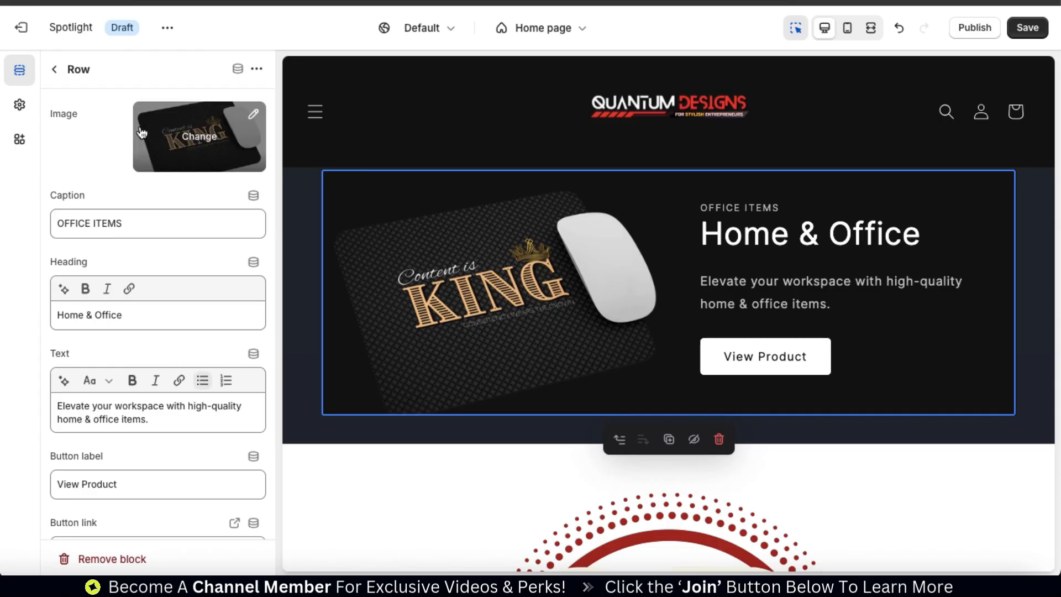
{"action": "left_click", "coordinate": [54, 69]}
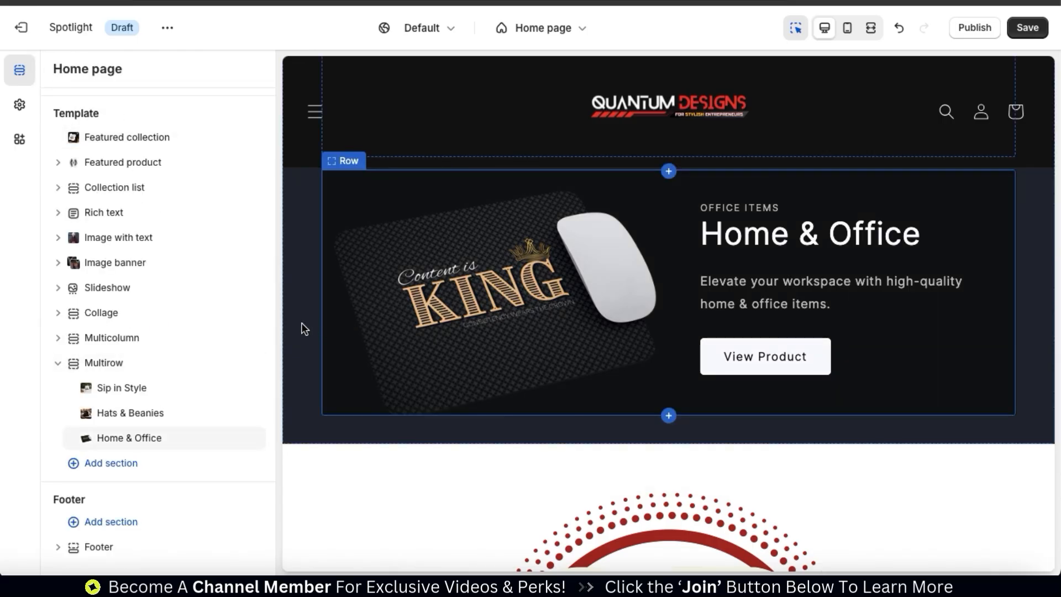
Examine the three completed rows of the Multirow section in the desktop preview.
{"action": "scroll", "coordinate": [303, 329], "scroll_direction": "up", "scroll_amount": 10}
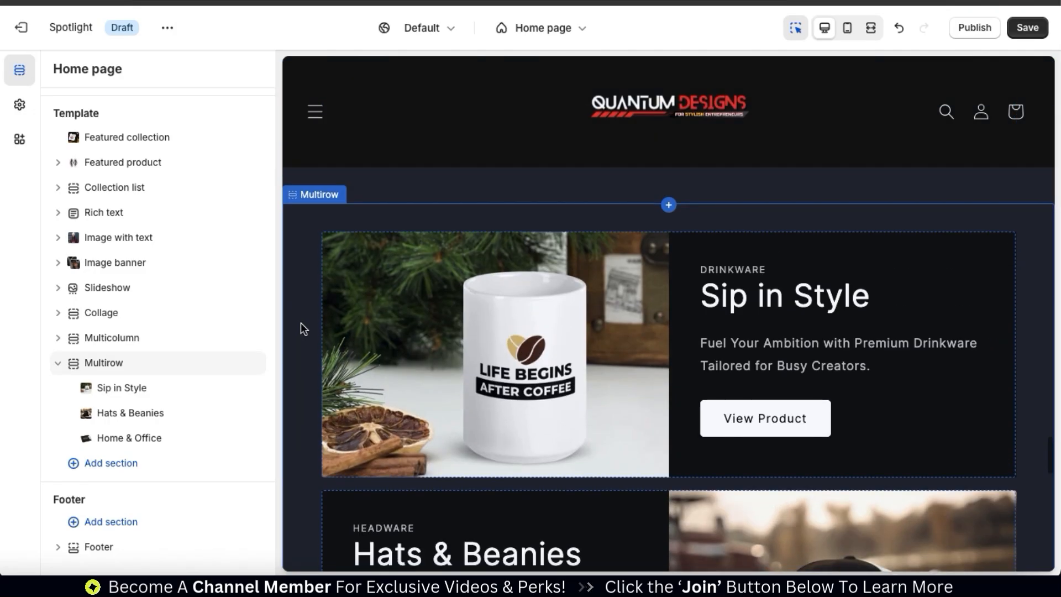
{"action": "scroll", "coordinate": [301, 323], "scroll_direction": "down", "scroll_amount": 1}
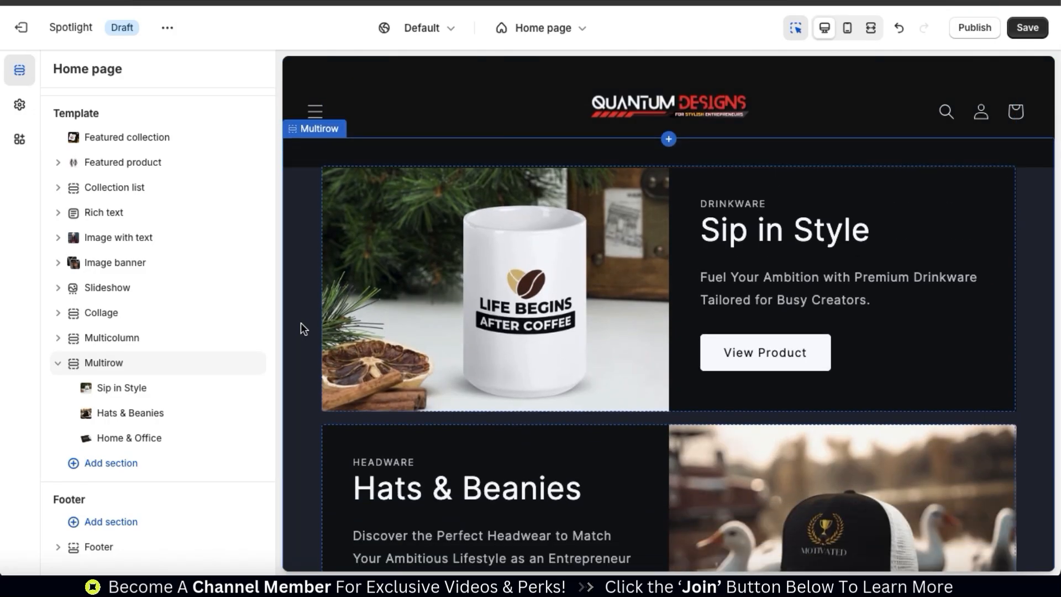
{"action": "scroll", "coordinate": [302, 323], "scroll_direction": "down", "scroll_amount": 5}
{"action": "scroll", "coordinate": [301, 324], "scroll_direction": "down", "scroll_amount": 1}
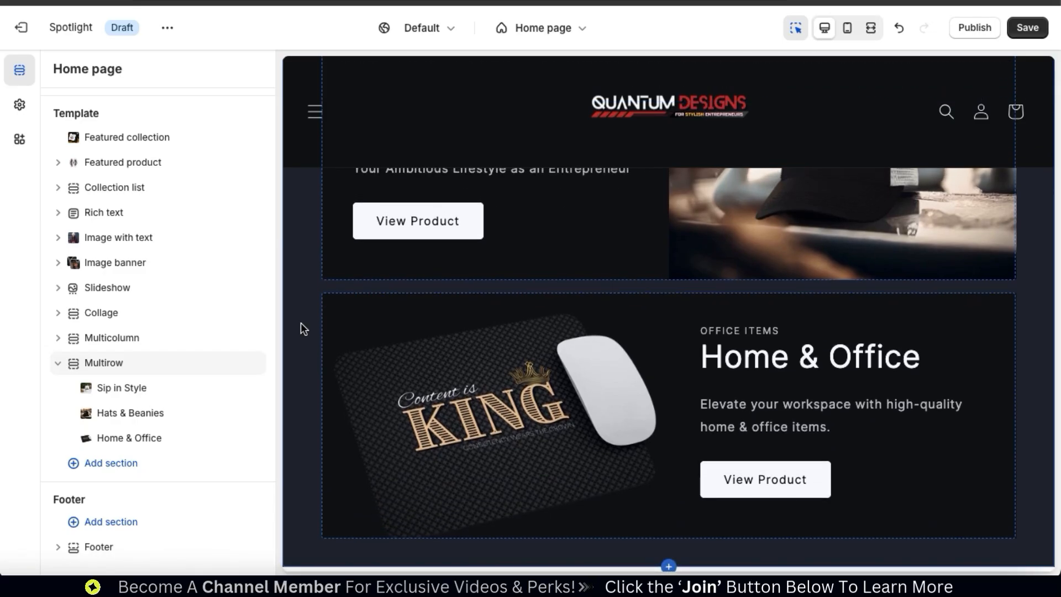
{"action": "scroll", "coordinate": [300, 323], "scroll_direction": "up", "scroll_amount": 1}
{"action": "scroll", "coordinate": [300, 323], "scroll_direction": "down", "scroll_amount": 1}
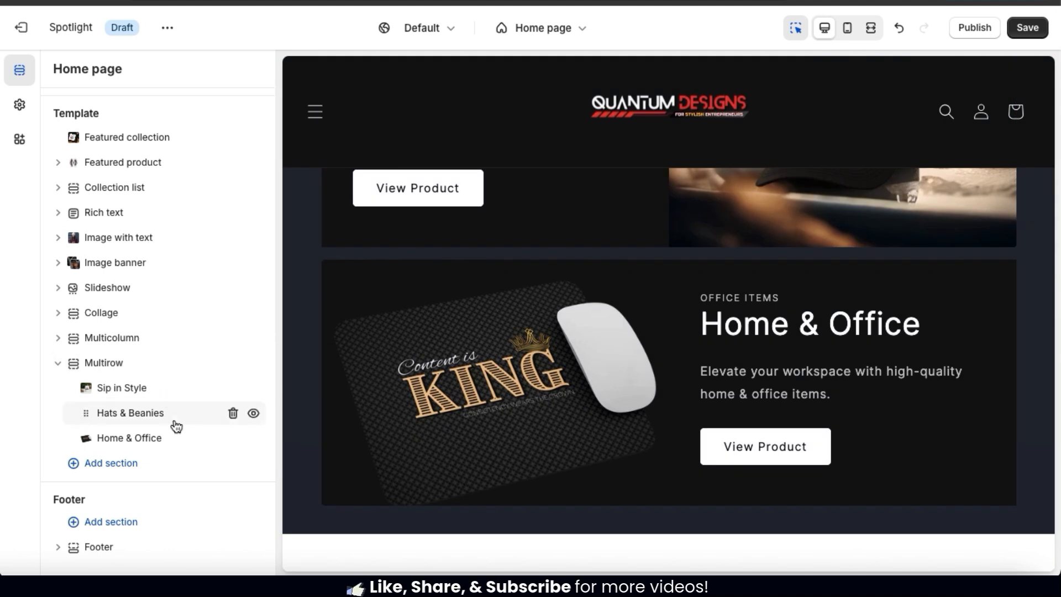
Add a fourth row below Home & Office in the Multirow section and remove it again.
{"action": "mouse_move", "coordinate": [160, 457]}
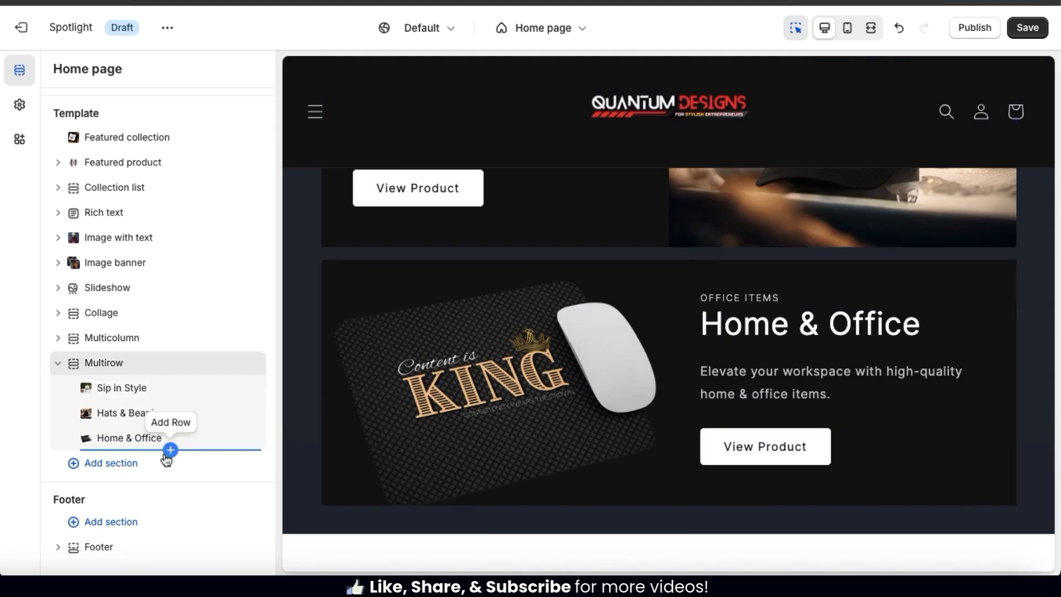
{"action": "mouse_move", "coordinate": [172, 429]}
{"action": "left_click", "coordinate": [173, 450]}
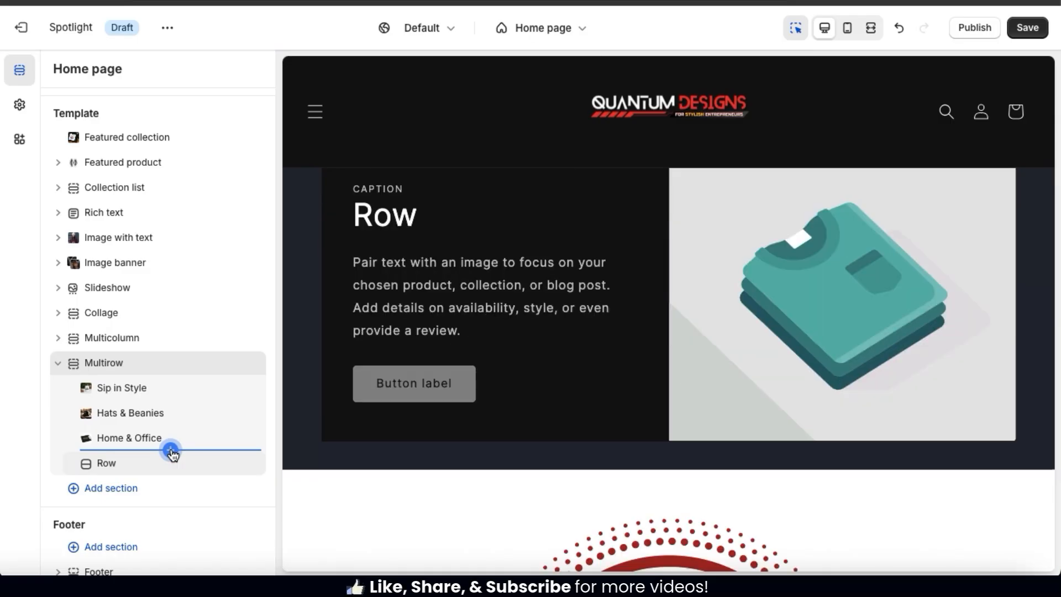
{"action": "left_click_drag", "start_coordinate": [224, 459], "coordinate": [218, 467]}
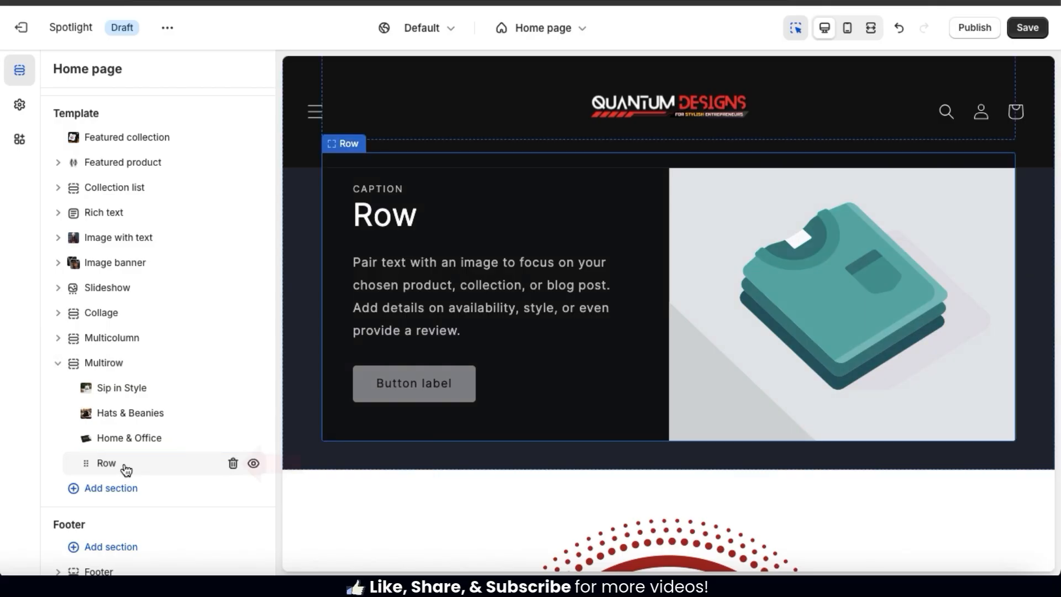
{"action": "left_click", "coordinate": [233, 466]}
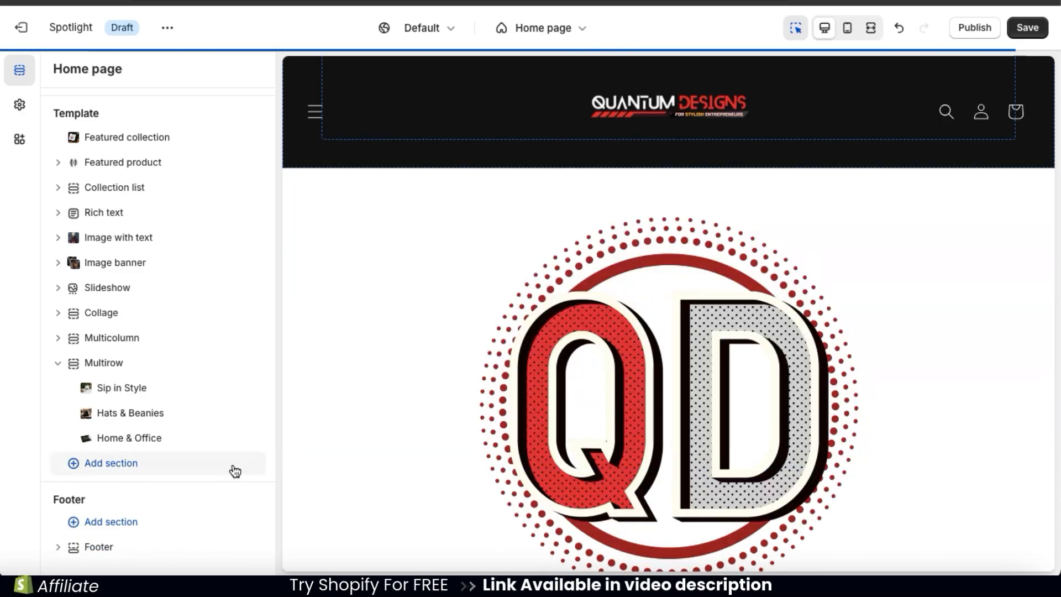
Switch the preview to full width and review all three rows of the Multirow section.
{"action": "scroll", "coordinate": [420, 371], "scroll_direction": "up", "scroll_amount": 6}
{"action": "scroll", "coordinate": [420, 370], "scroll_direction": "up", "scroll_amount": 6}
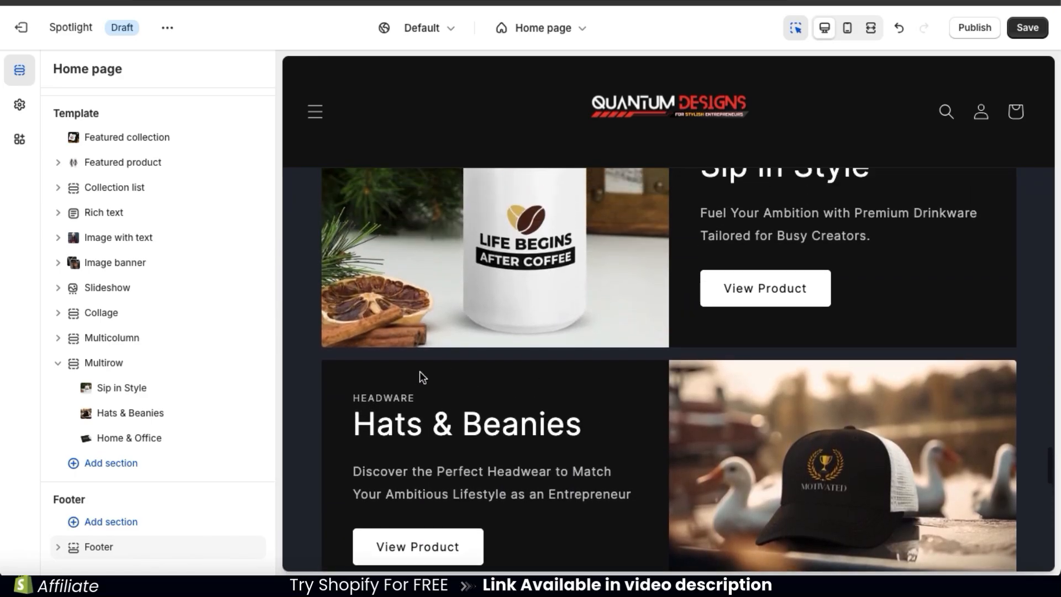
{"action": "scroll", "coordinate": [420, 371], "scroll_direction": "up", "scroll_amount": 3}
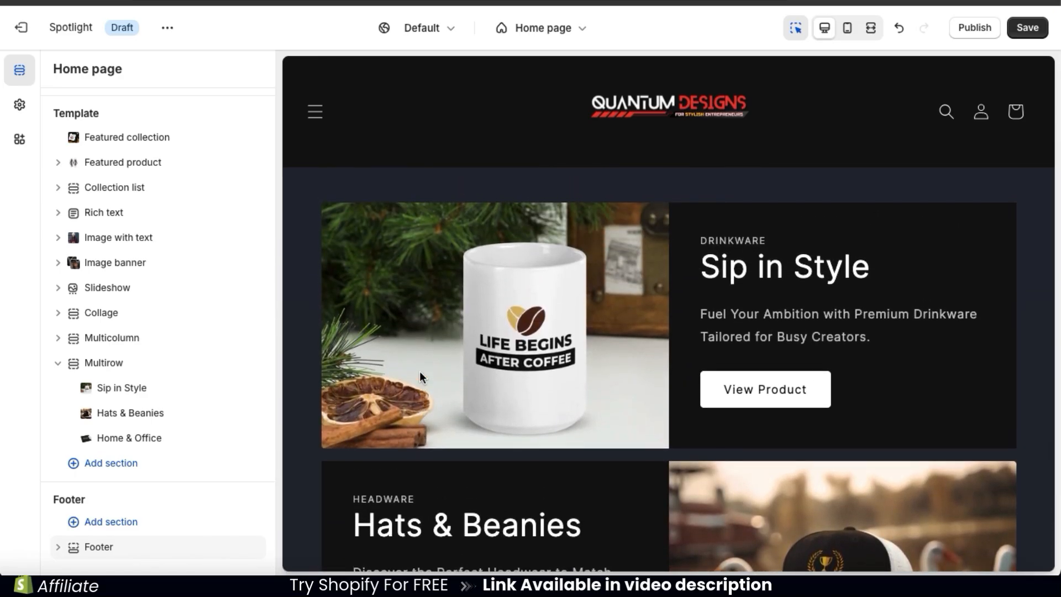
{"action": "left_click", "coordinate": [875, 31]}
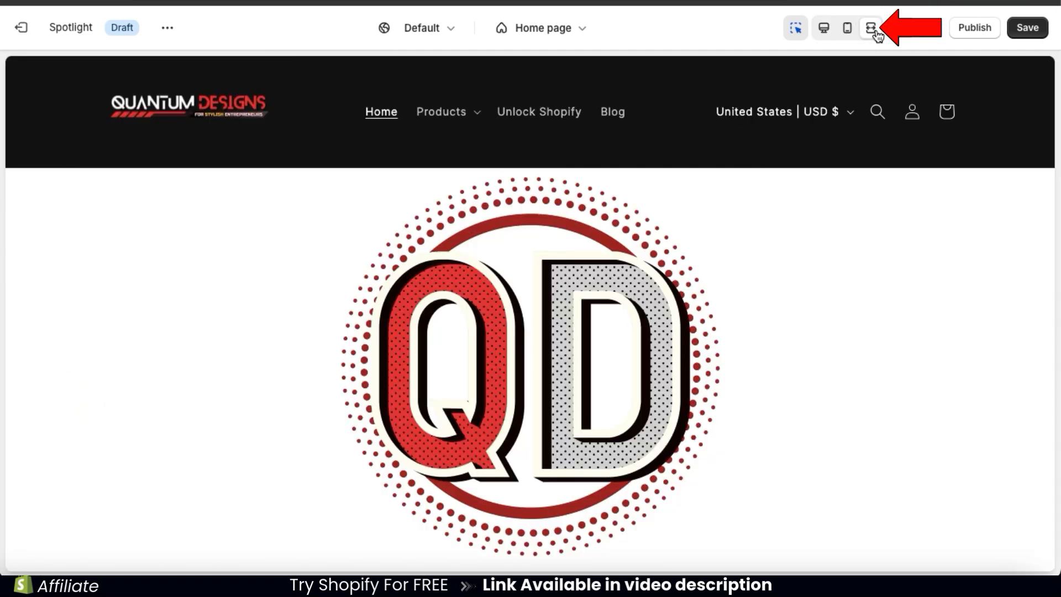
{"action": "scroll", "coordinate": [829, 281], "scroll_direction": "up", "scroll_amount": 9}
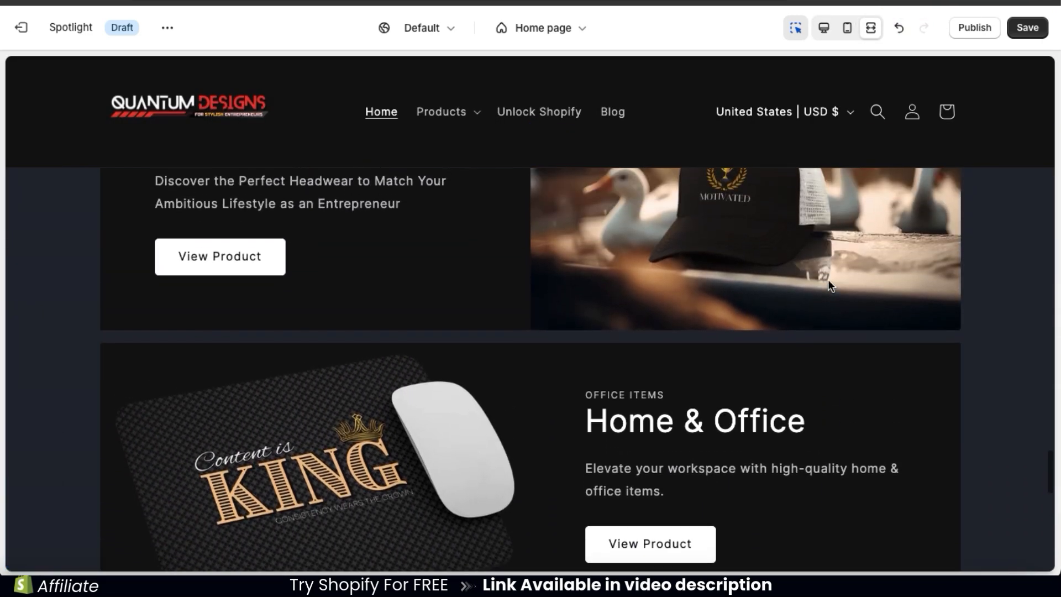
{"action": "scroll", "coordinate": [829, 283], "scroll_direction": "up", "scroll_amount": 7}
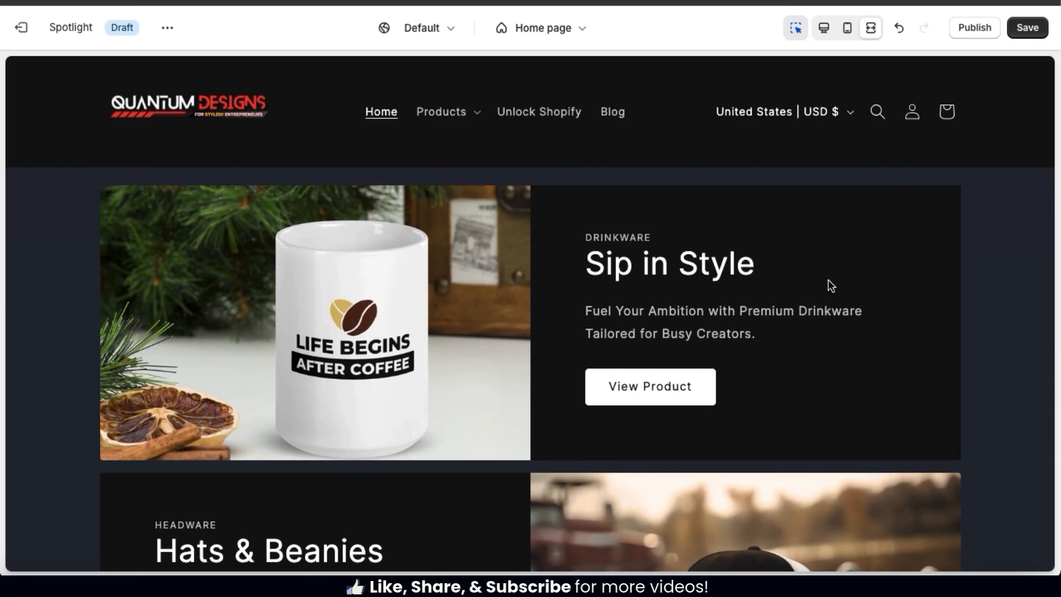
{"action": "scroll", "coordinate": [828, 280], "scroll_direction": "down", "scroll_amount": 5}
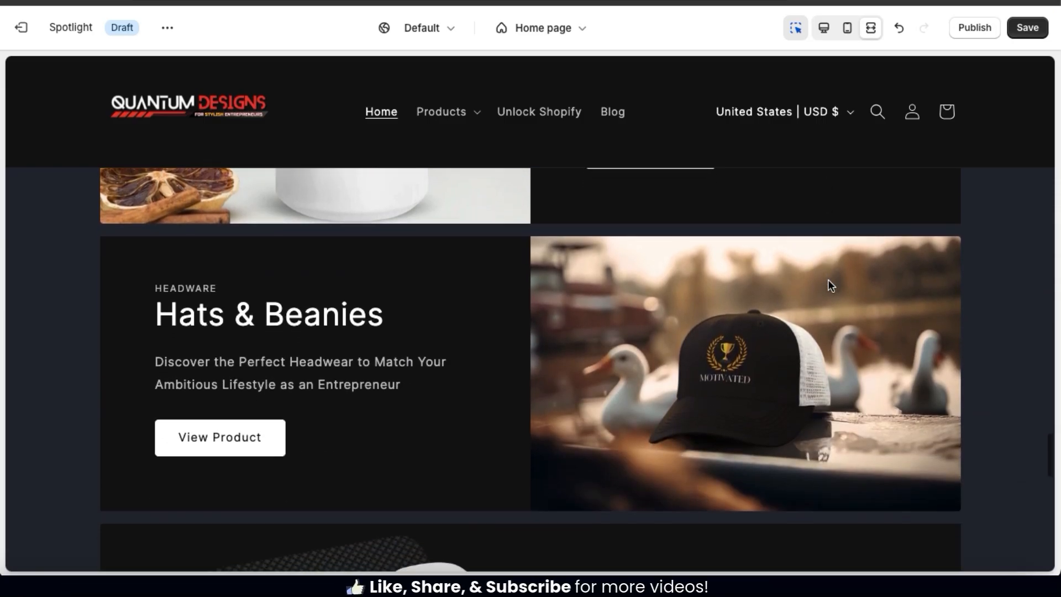
{"action": "scroll", "coordinate": [828, 281], "scroll_direction": "down", "scroll_amount": 5}
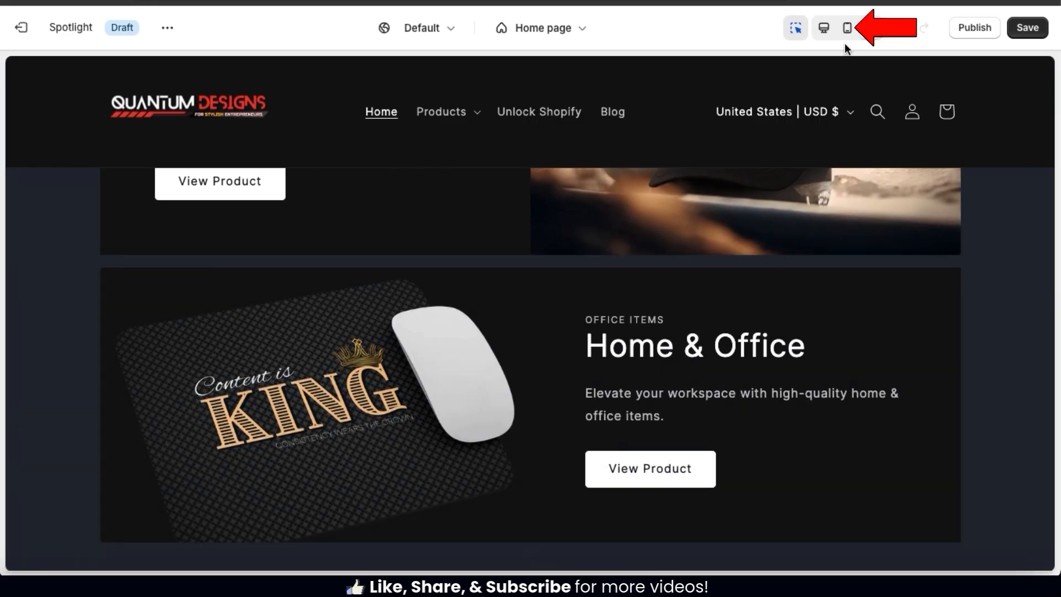
Review the Multirow section's rows in the mobile preview and return to the desktop preview.
{"action": "left_click", "coordinate": [849, 29]}
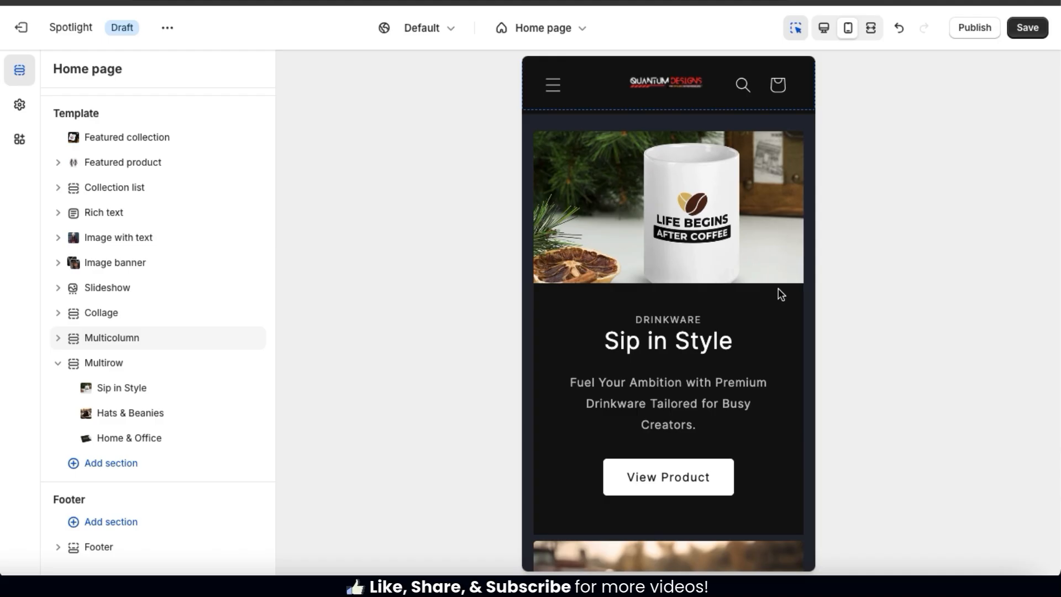
{"action": "scroll", "coordinate": [780, 294], "scroll_direction": "down", "scroll_amount": 7}
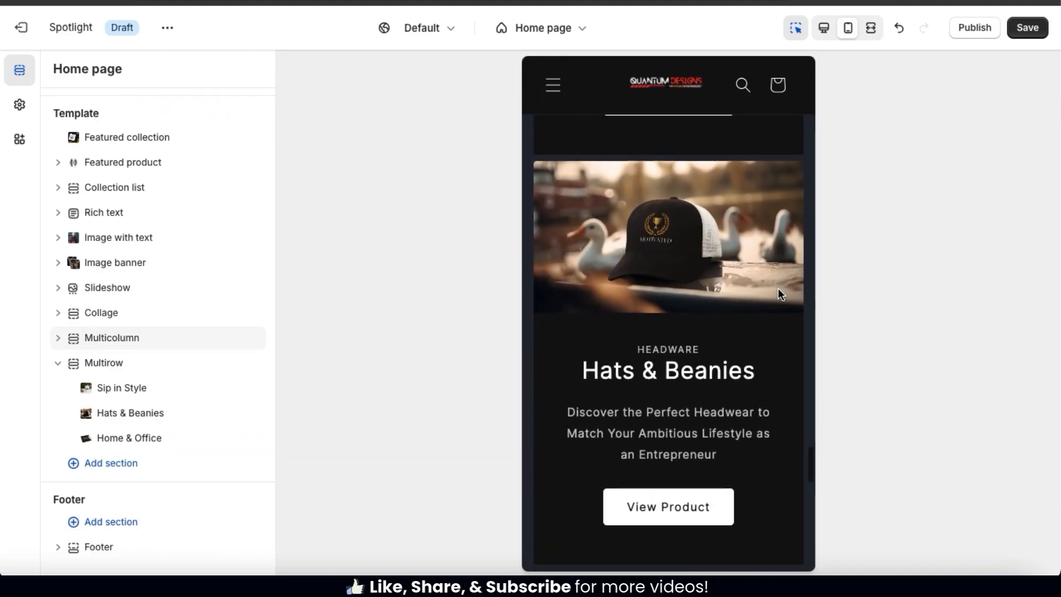
{"action": "scroll", "coordinate": [779, 289], "scroll_direction": "down", "scroll_amount": 3}
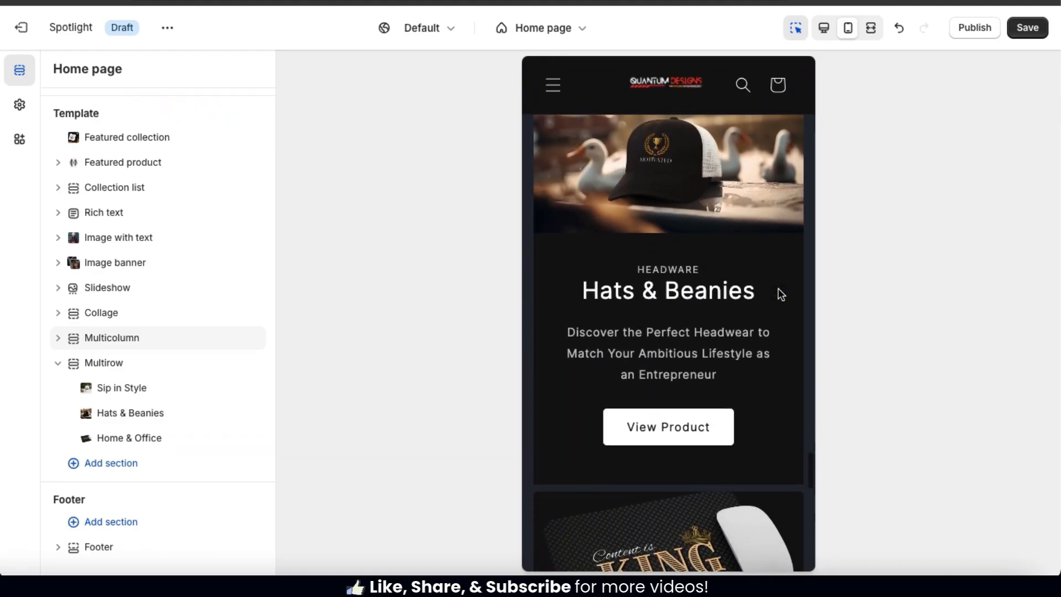
{"action": "scroll", "coordinate": [780, 294], "scroll_direction": "down", "scroll_amount": 5}
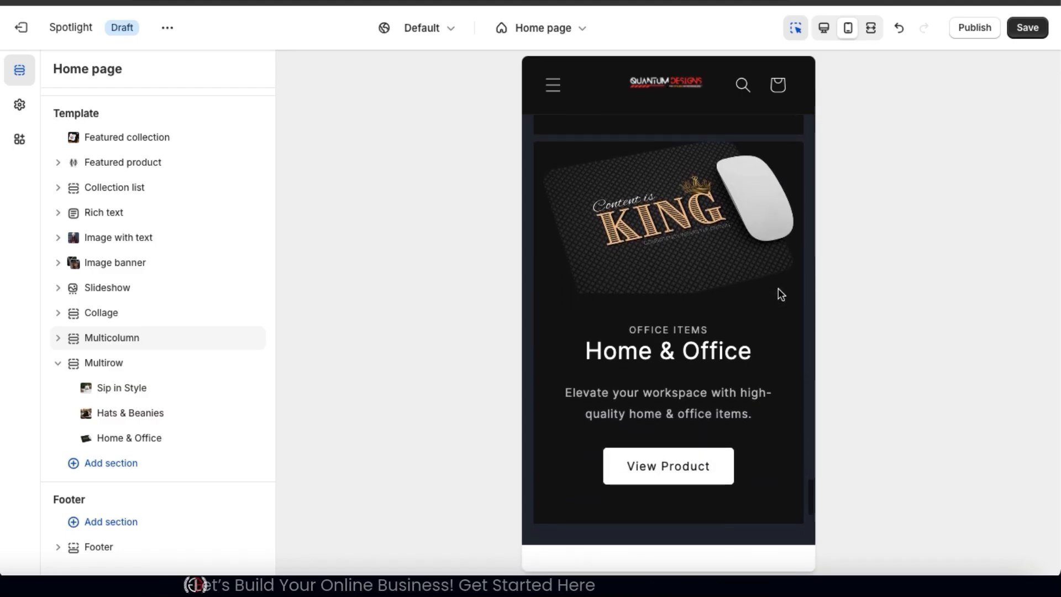
{"action": "left_click", "coordinate": [825, 28]}
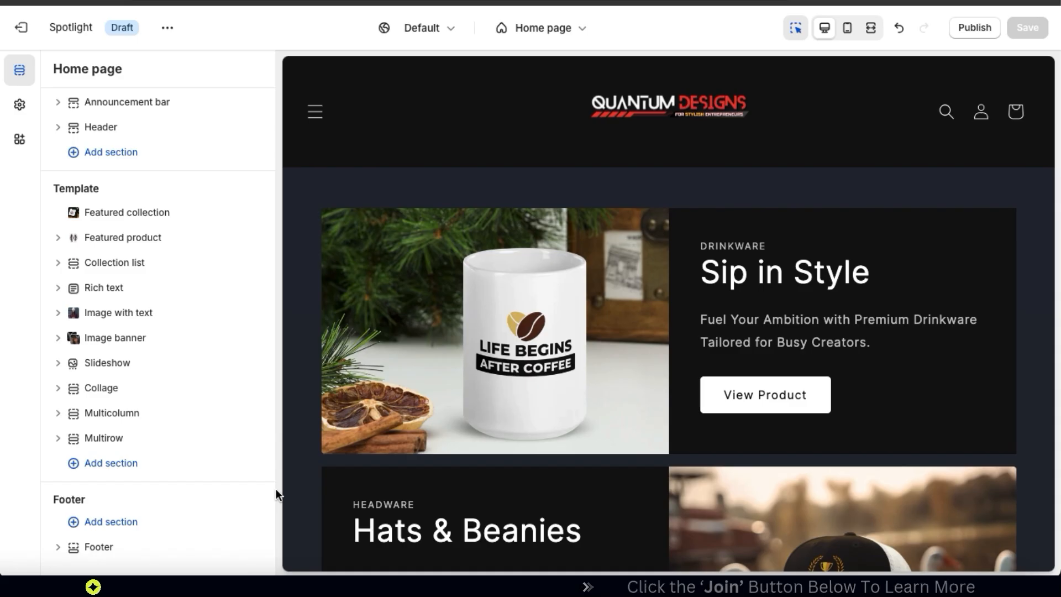
Add a Collapsible content section to the home page template below the Multirow section.
{"action": "left_click", "coordinate": [111, 464]}
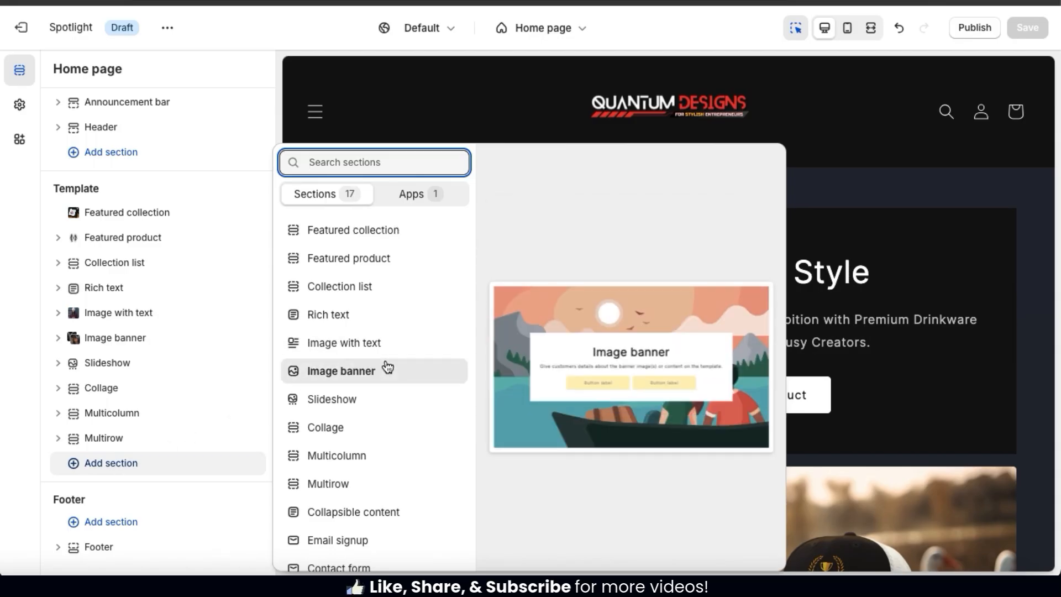
{"action": "scroll", "coordinate": [386, 367], "scroll_direction": "down", "scroll_amount": 2}
{"action": "scroll", "coordinate": [386, 368], "scroll_direction": "down", "scroll_amount": 1}
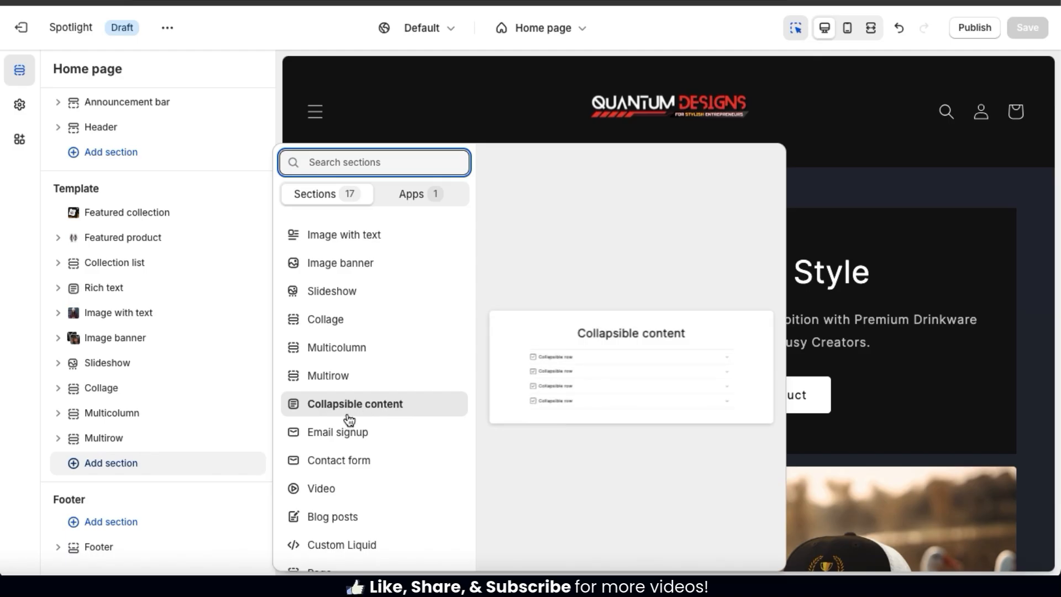
{"action": "left_click", "coordinate": [358, 414]}
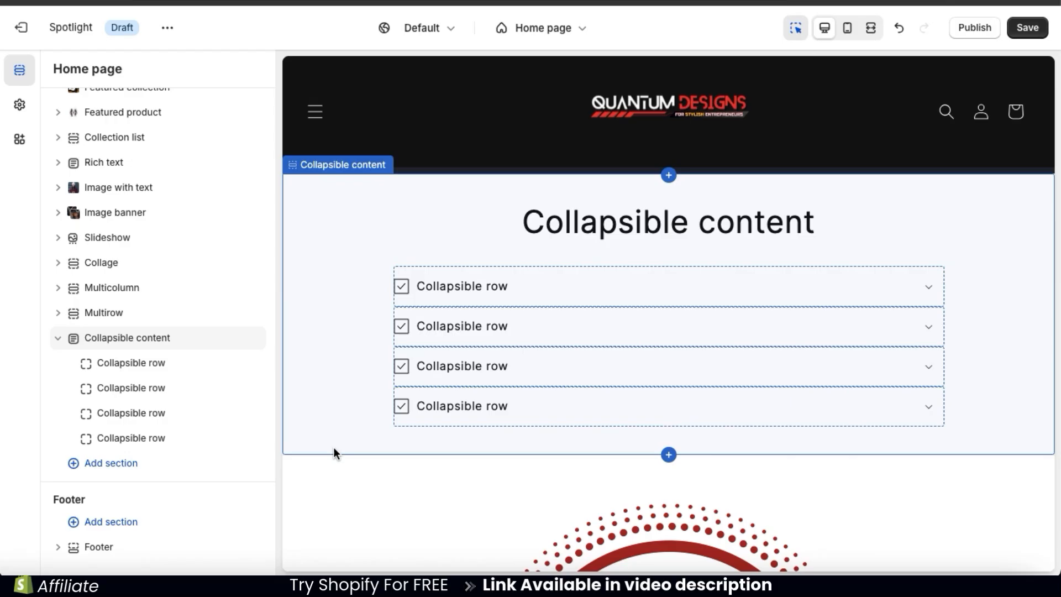
Set the caption of the Collapsible content section to "Learn More".
{"action": "left_click", "coordinate": [123, 343]}
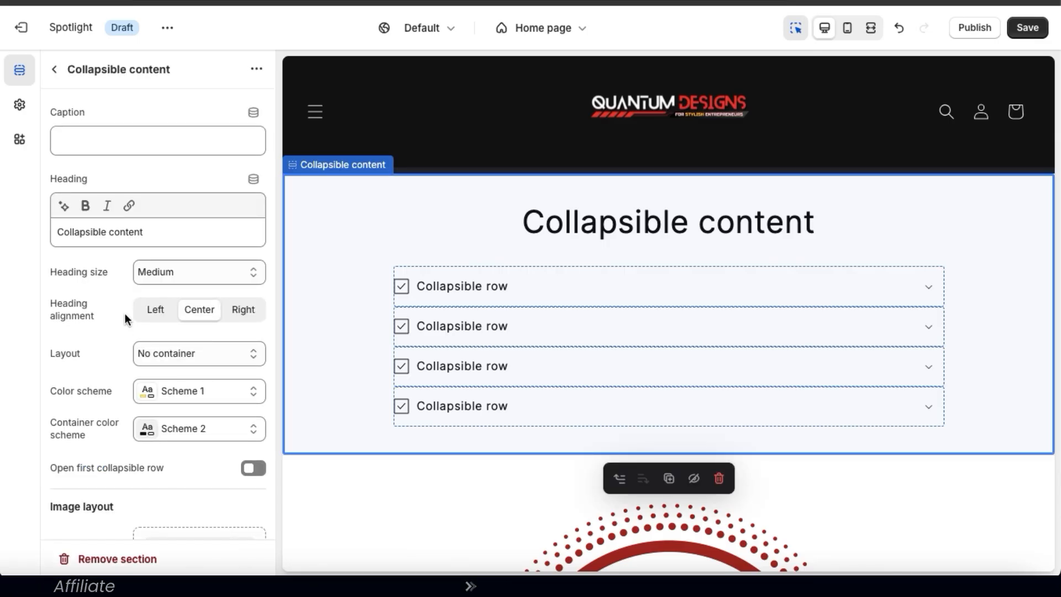
{"action": "left_click", "coordinate": [155, 134]}
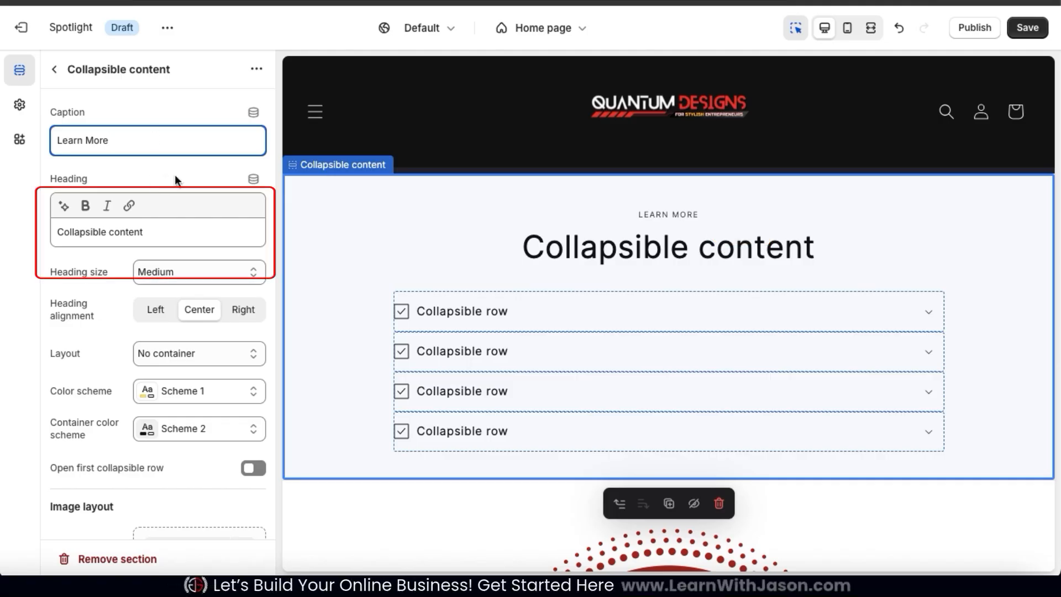
Set the heading of the Collapsible content section to "Thanks For Shopping With Us!".
{"action": "triple_click", "coordinate": [136, 233]}
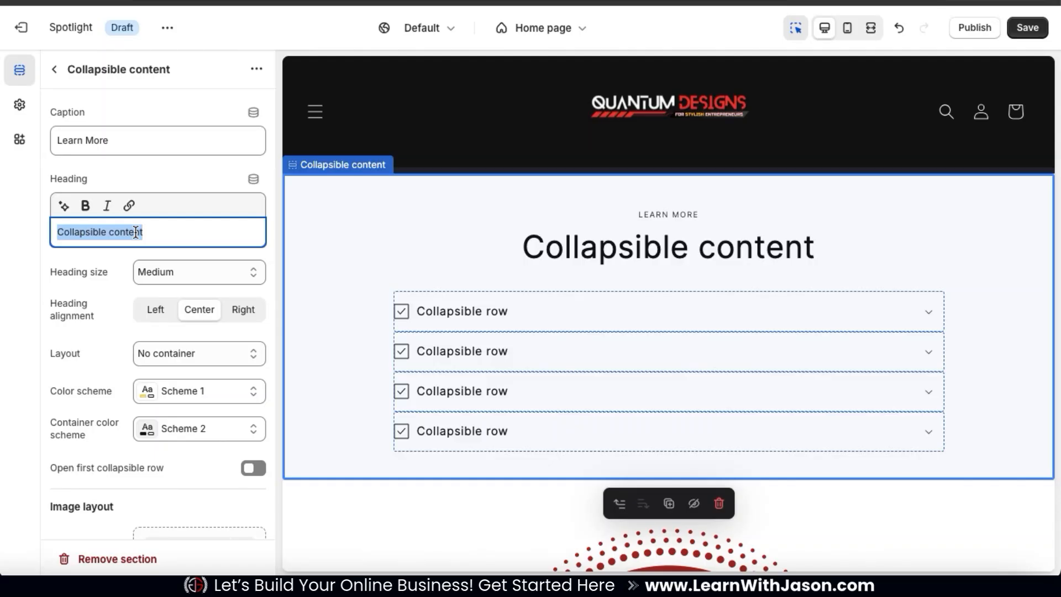
{"action": "type", "text": "Thanks For Shopping With Us!"}
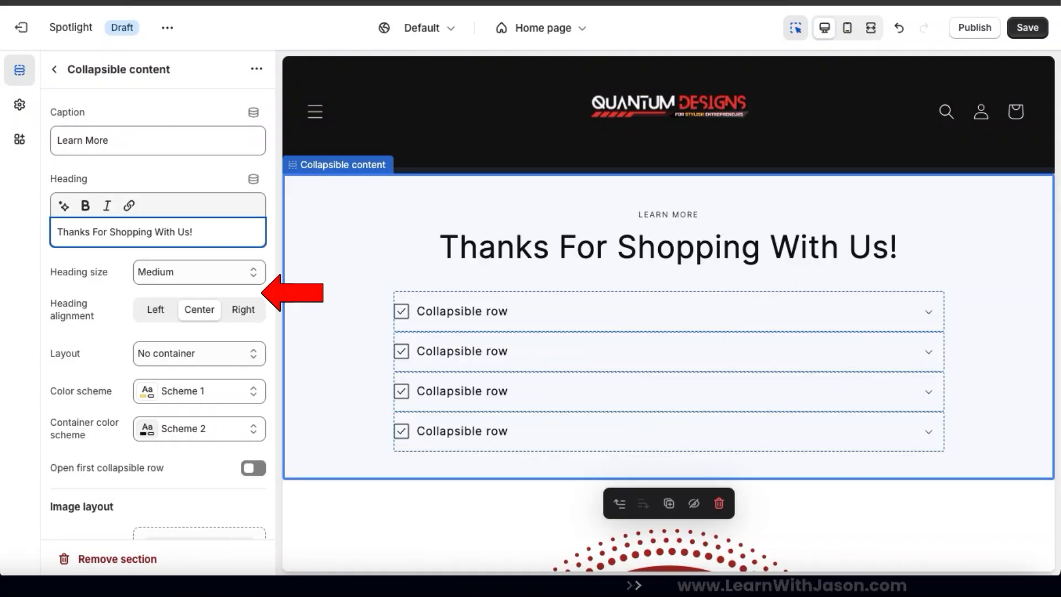
Try the Extra large and Small sizes for the section heading and set it back to Medium.
{"action": "left_click", "coordinate": [261, 273]}
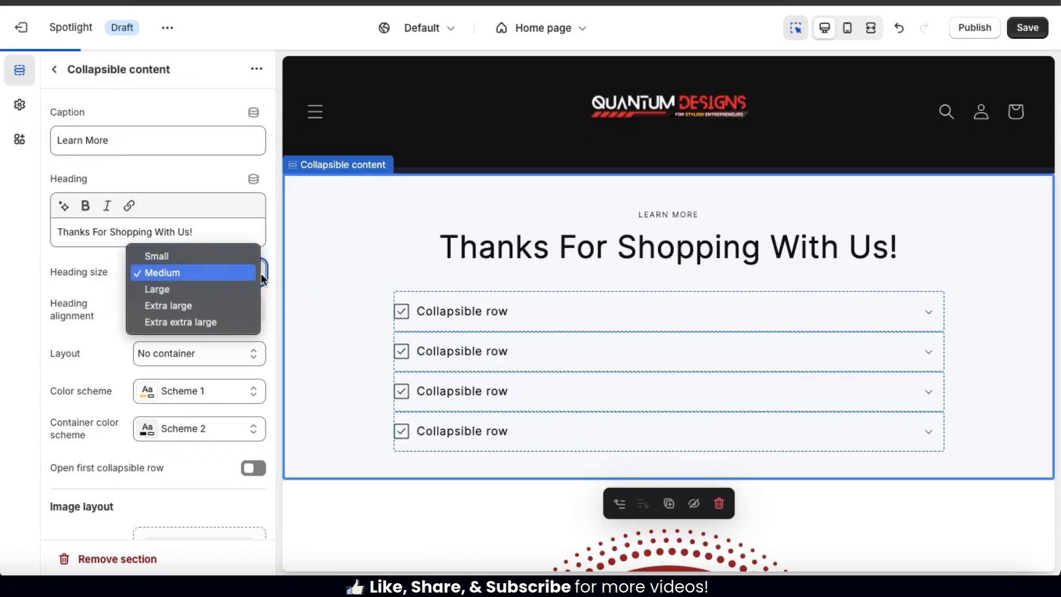
{"action": "left_click", "coordinate": [229, 306]}
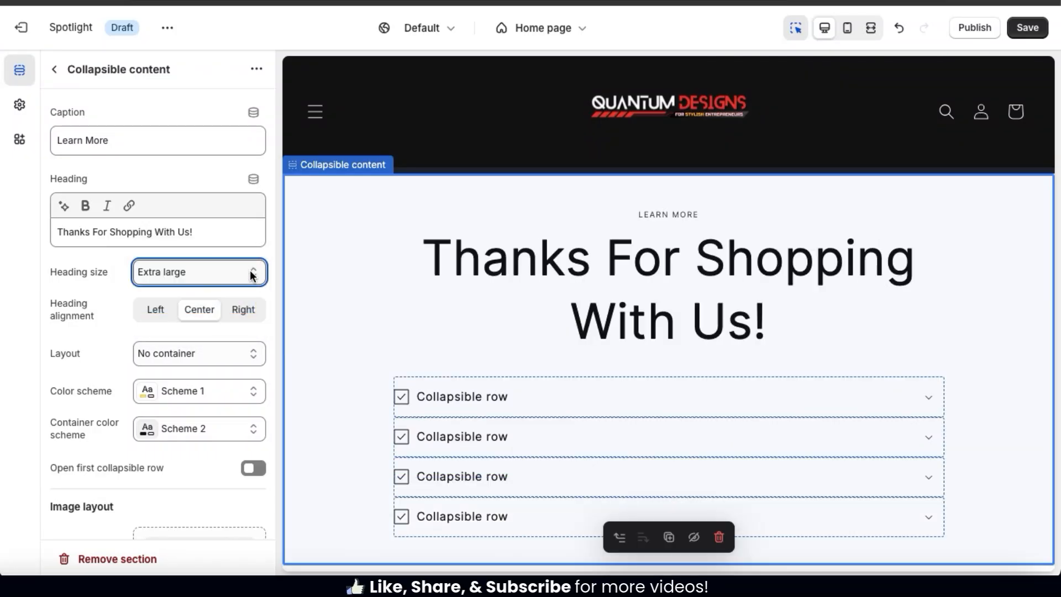
{"action": "left_click", "coordinate": [252, 275]}
{"action": "left_click", "coordinate": [221, 224]}
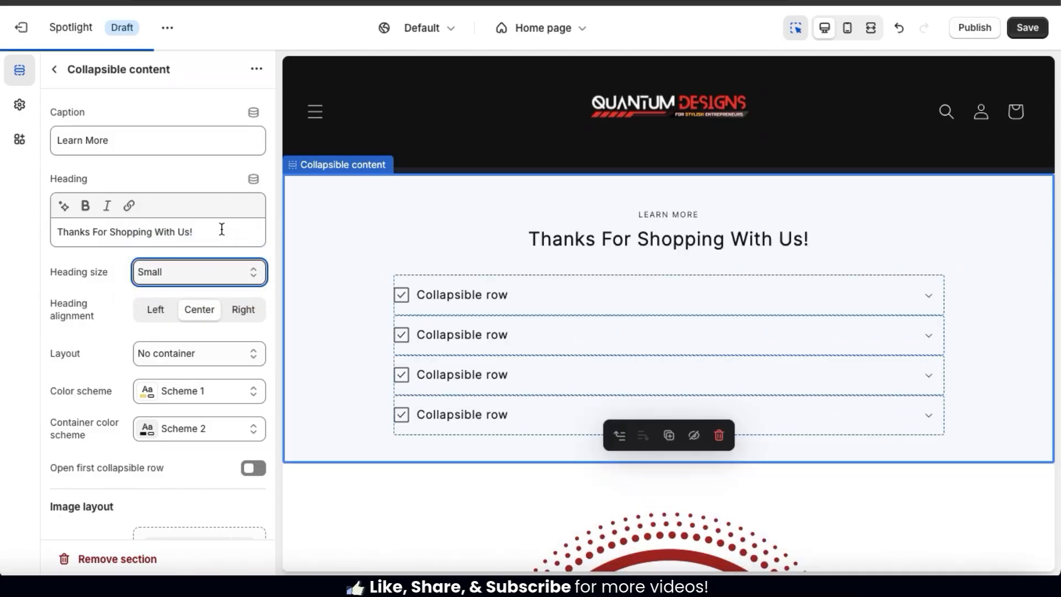
{"action": "left_click", "coordinate": [251, 258]}
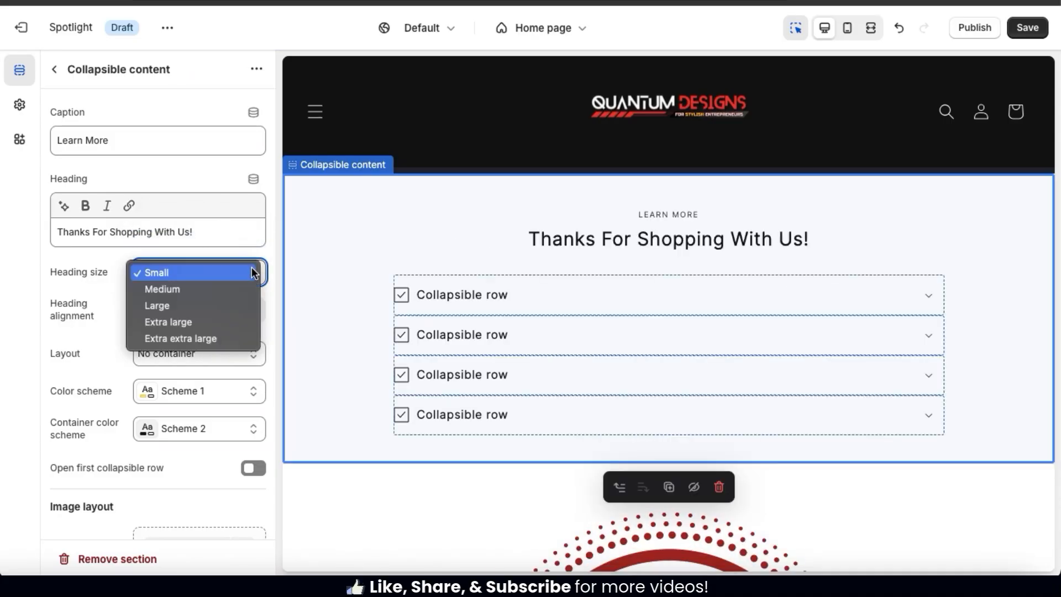
{"action": "left_click", "coordinate": [227, 289]}
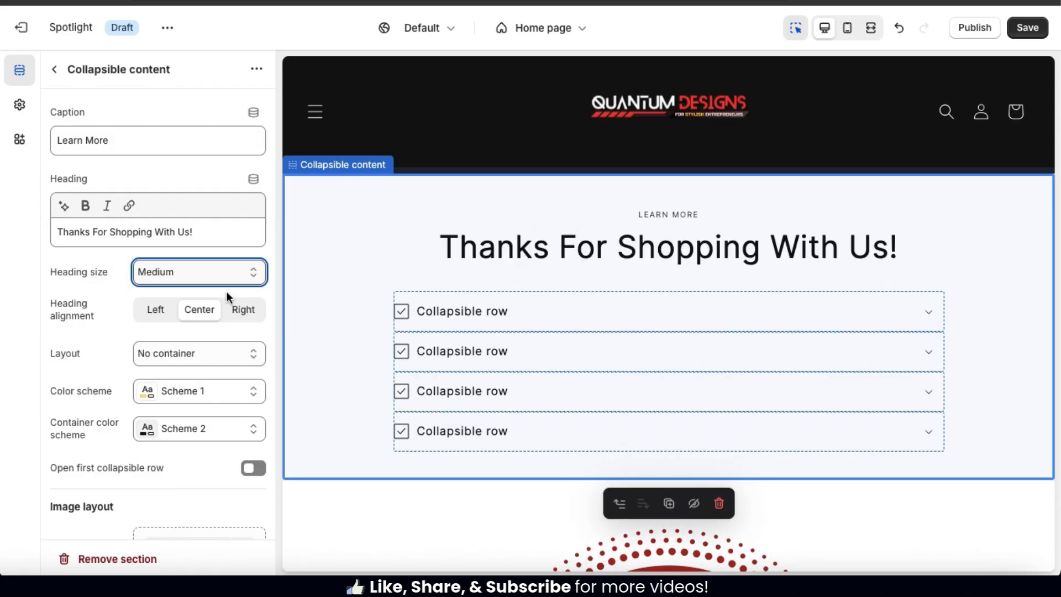
Try left and right alignment for the section heading and return it to Center.
{"action": "left_click", "coordinate": [153, 311]}
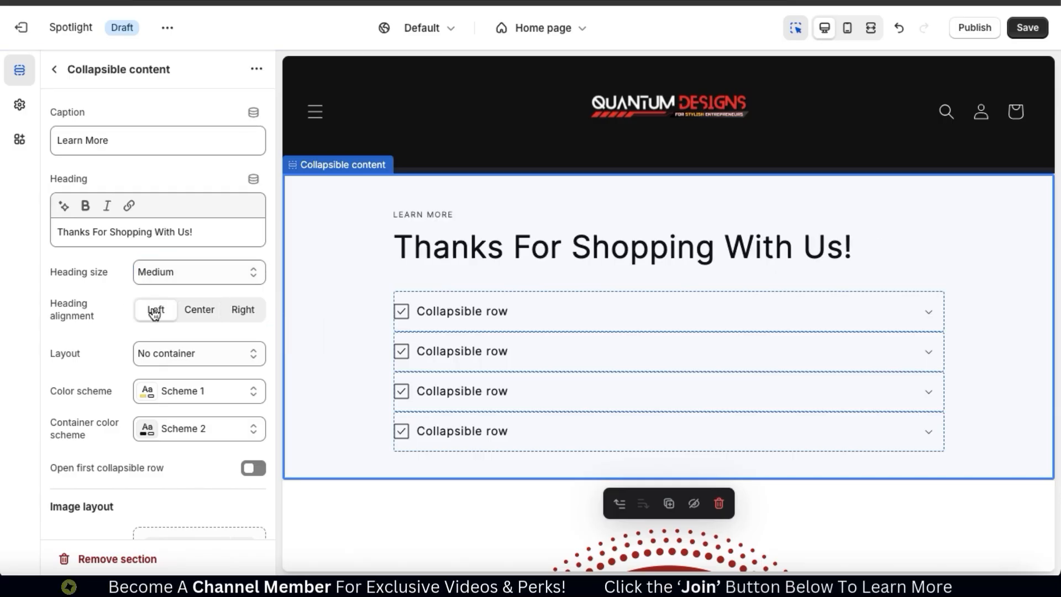
{"action": "left_click", "coordinate": [242, 313]}
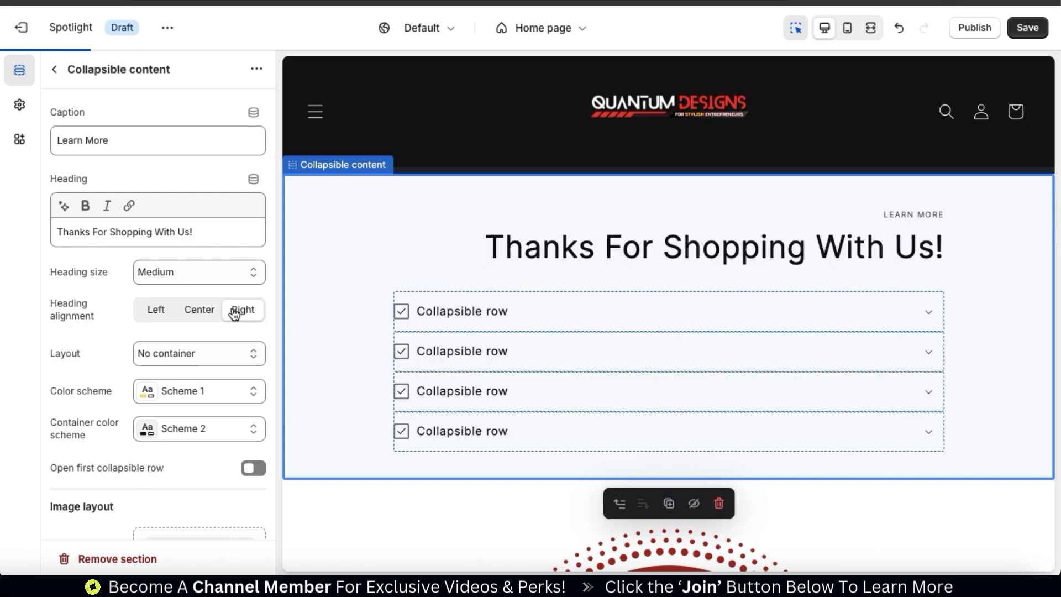
{"action": "left_click", "coordinate": [205, 317]}
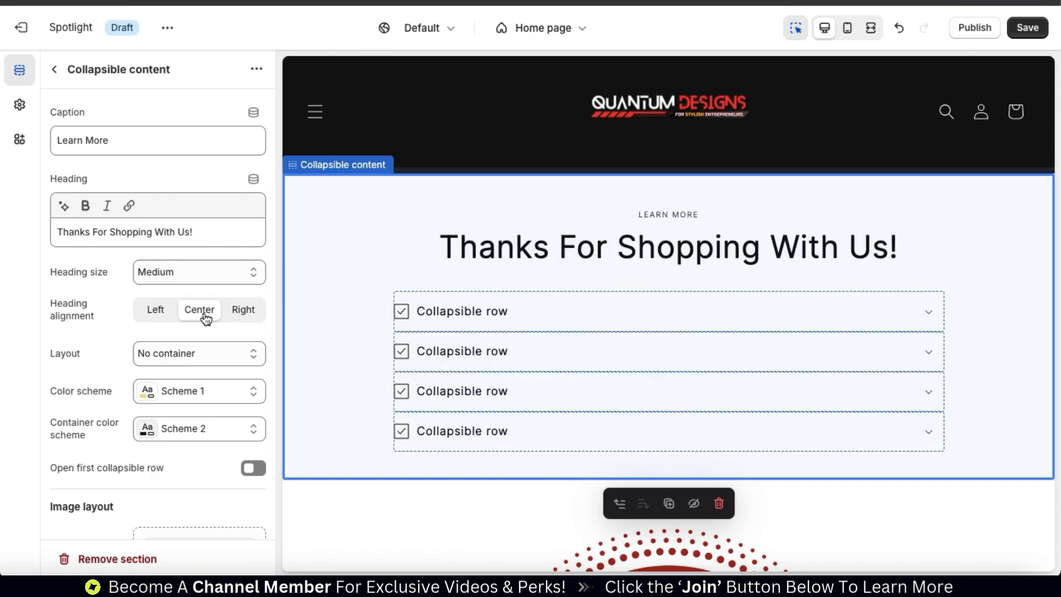
Try the Row container and Section container layouts for the section and restore No container.
{"action": "scroll", "coordinate": [206, 319], "scroll_direction": "down", "scroll_amount": 2}
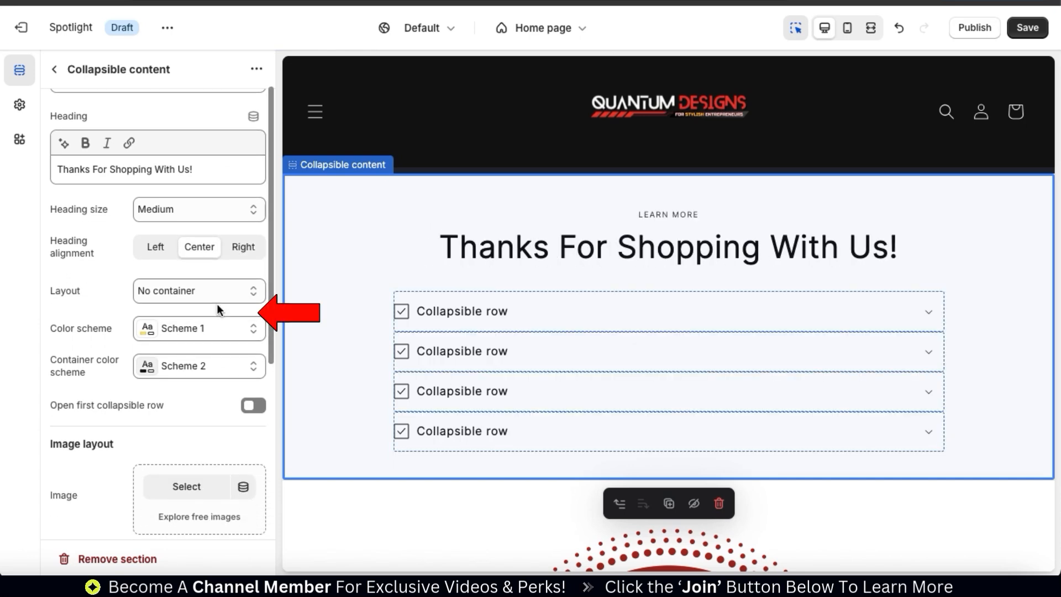
{"action": "left_click", "coordinate": [258, 290]}
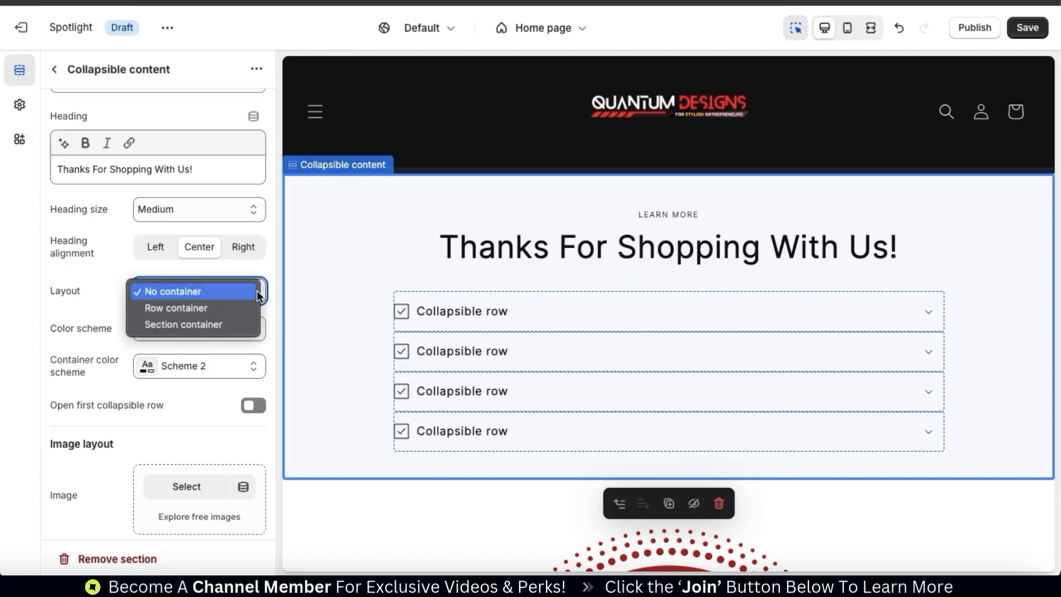
{"action": "left_click", "coordinate": [233, 309]}
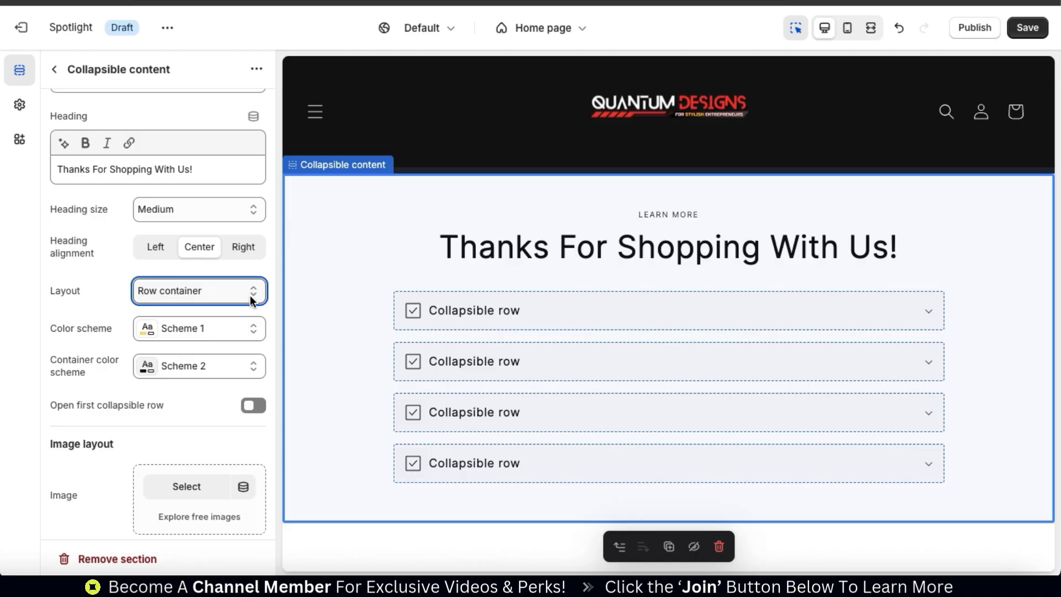
{"action": "left_click", "coordinate": [251, 299]}
{"action": "left_click", "coordinate": [242, 311]}
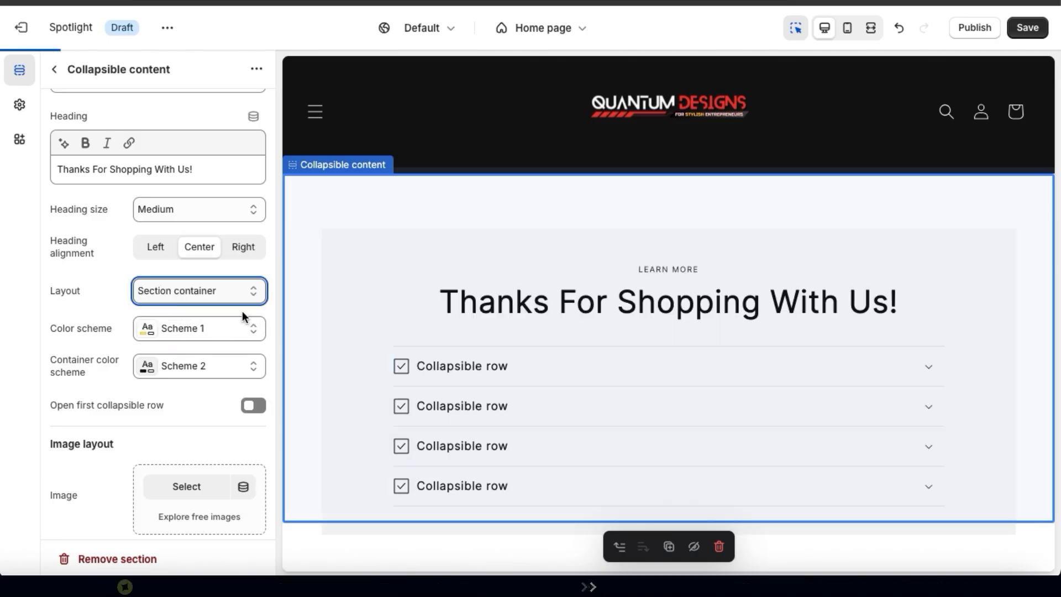
{"action": "scroll", "coordinate": [420, 297], "scroll_direction": "down", "scroll_amount": 1}
{"action": "scroll", "coordinate": [420, 297], "scroll_direction": "up", "scroll_amount": 1}
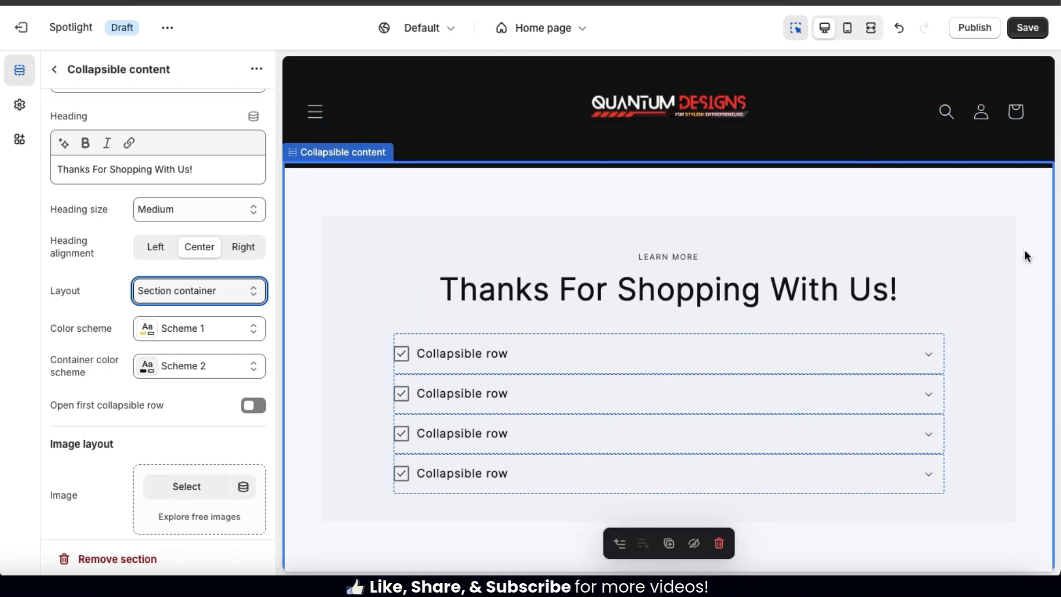
{"action": "left_click", "coordinate": [246, 295]}
{"action": "left_click", "coordinate": [225, 261]}
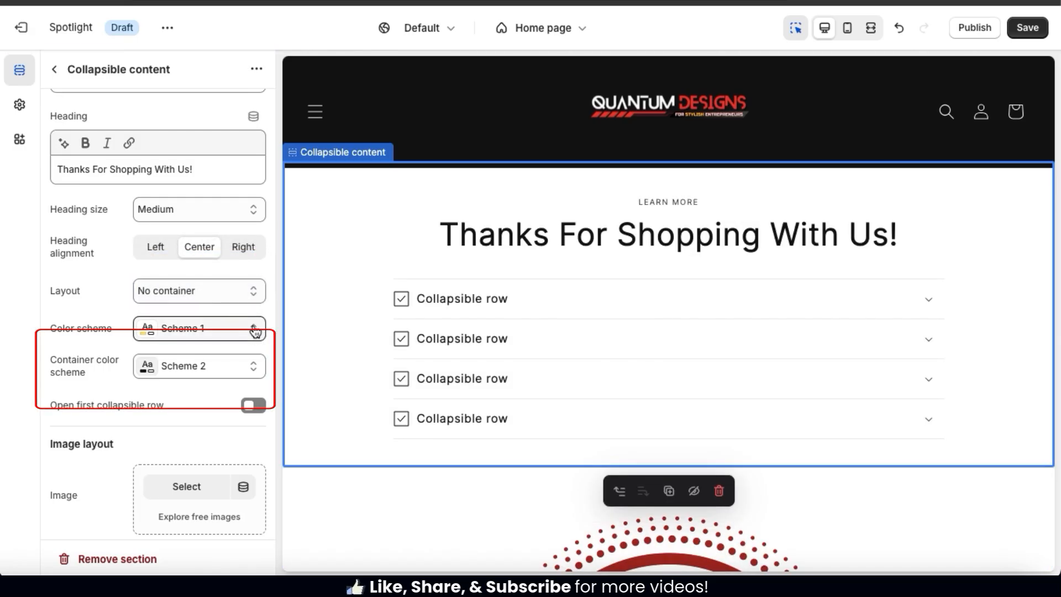
Try Scheme 5 and Scheme 3 as the color scheme of the Collapsible content section.
{"action": "left_click", "coordinate": [255, 330]}
{"action": "left_click", "coordinate": [245, 256]}
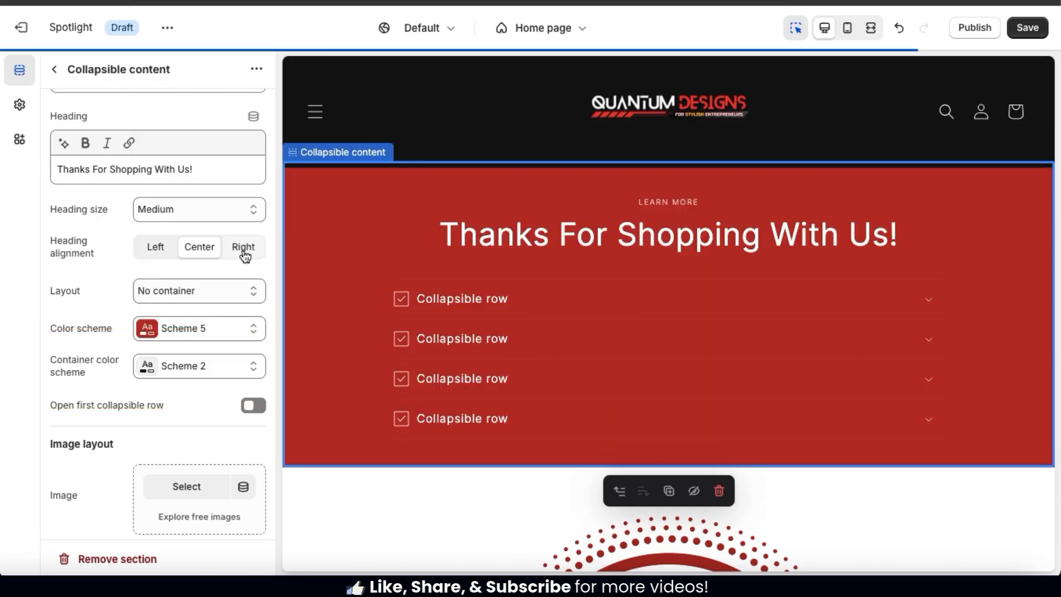
{"action": "left_click", "coordinate": [252, 334]}
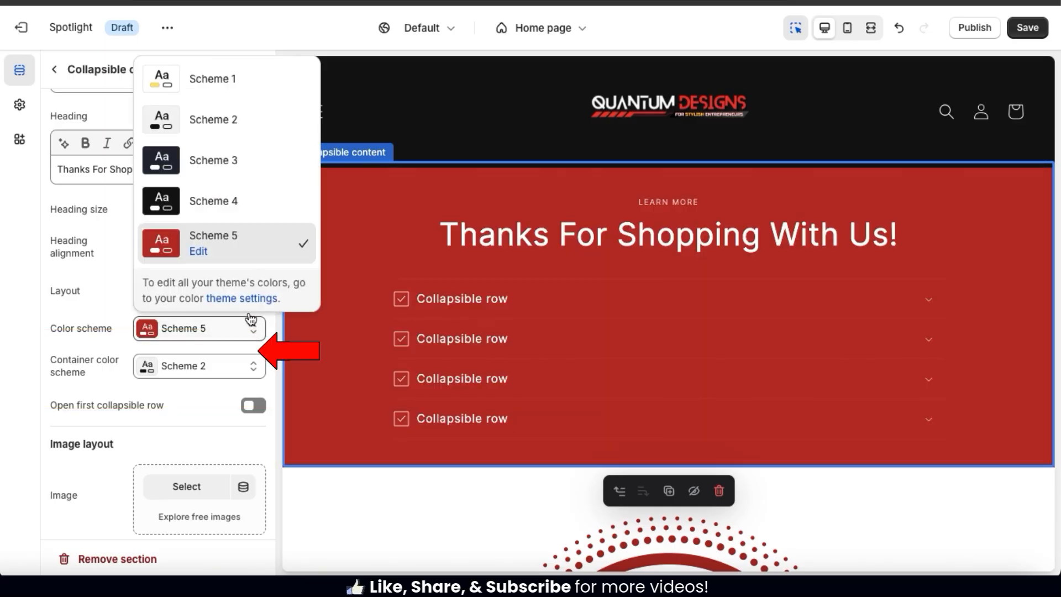
{"action": "left_click", "coordinate": [228, 174]}
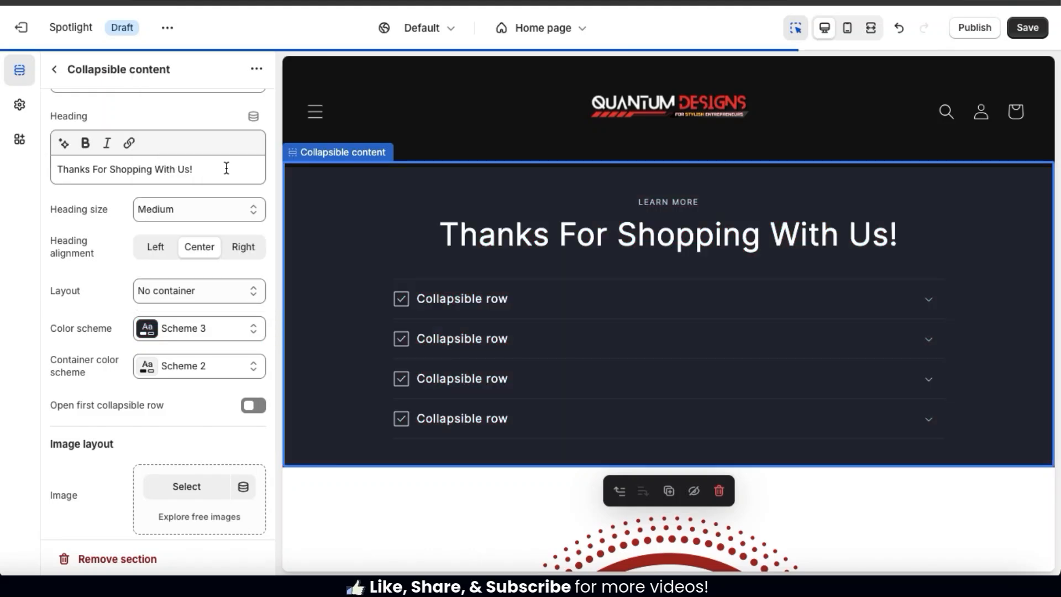
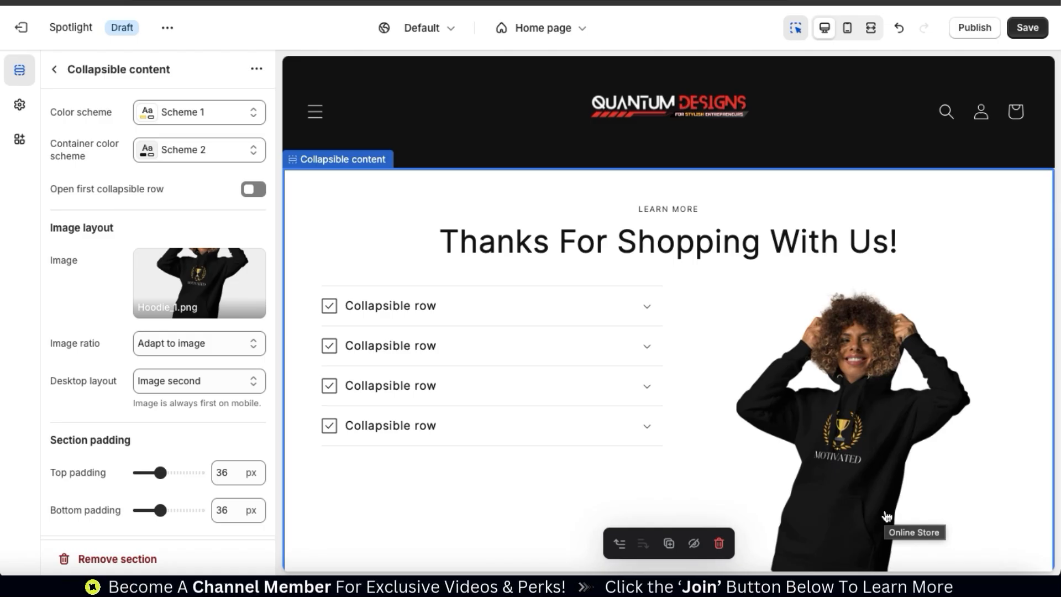
Review the section's hoodie image, try the Small and Large image ratios, and restore Adapt to image.
{"action": "scroll", "coordinate": [887, 517], "scroll_direction": "down", "scroll_amount": 2}
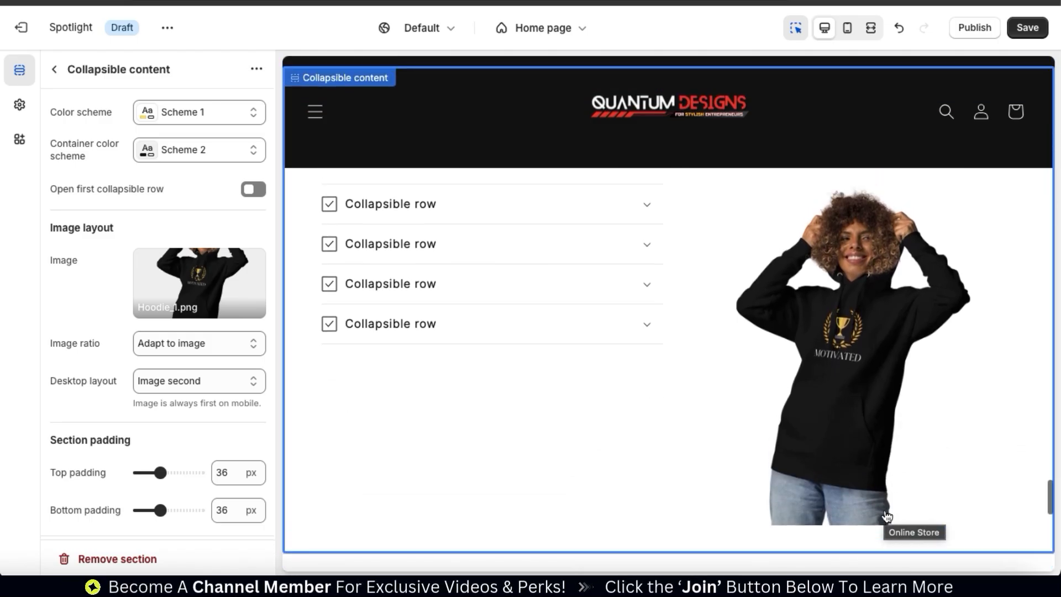
{"action": "scroll", "coordinate": [887, 517], "scroll_direction": "up", "scroll_amount": 1}
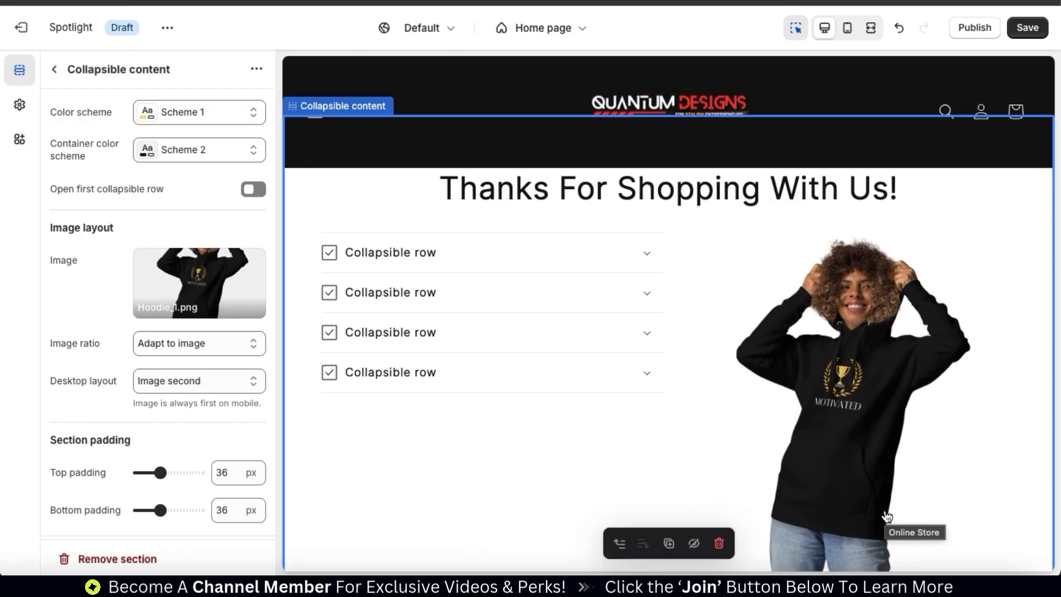
{"action": "scroll", "coordinate": [888, 517], "scroll_direction": "up", "scroll_amount": 2}
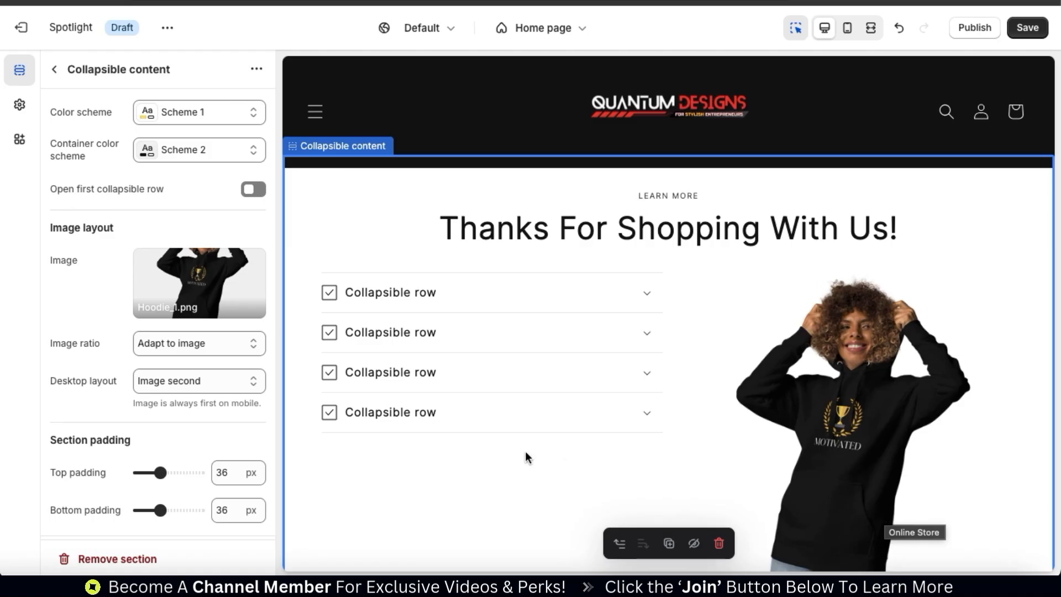
{"action": "left_click", "coordinate": [257, 344]}
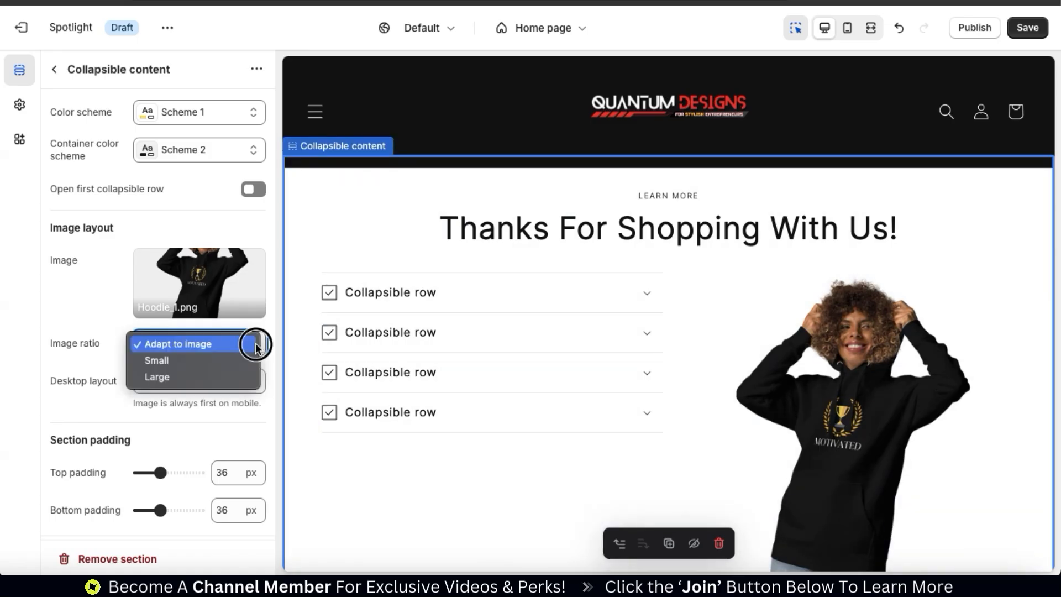
{"action": "left_click", "coordinate": [247, 360]}
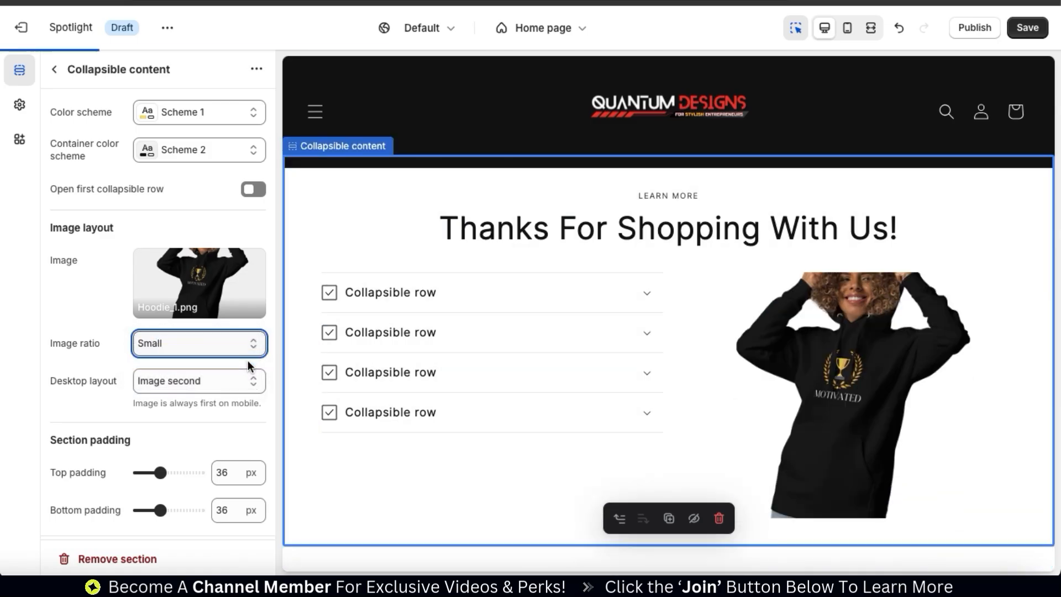
{"action": "left_click", "coordinate": [232, 350]}
{"action": "left_click", "coordinate": [231, 357]}
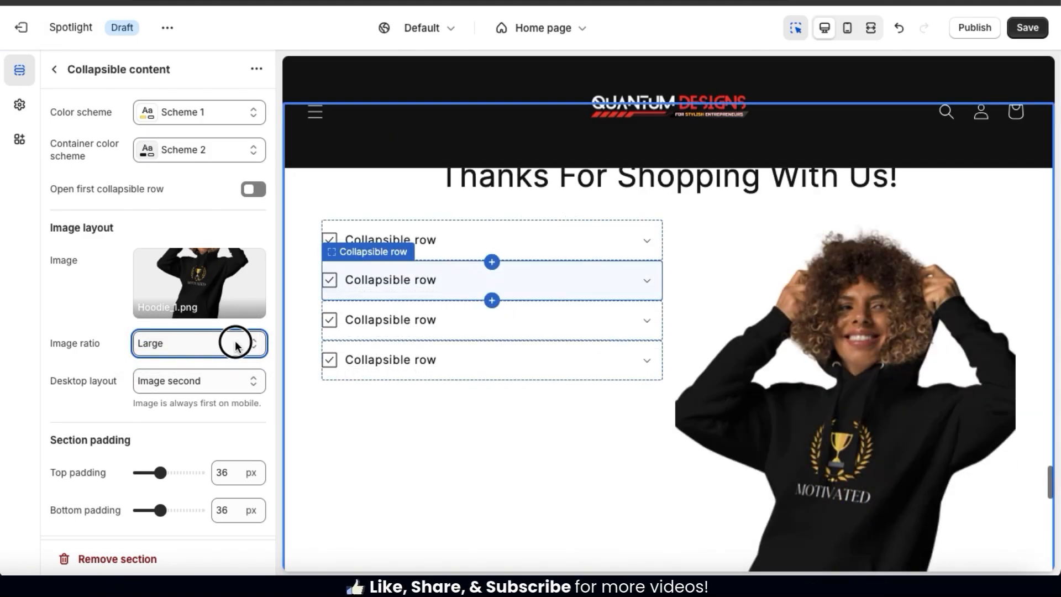
{"action": "left_click", "coordinate": [236, 342]}
{"action": "left_click", "coordinate": [216, 310]}
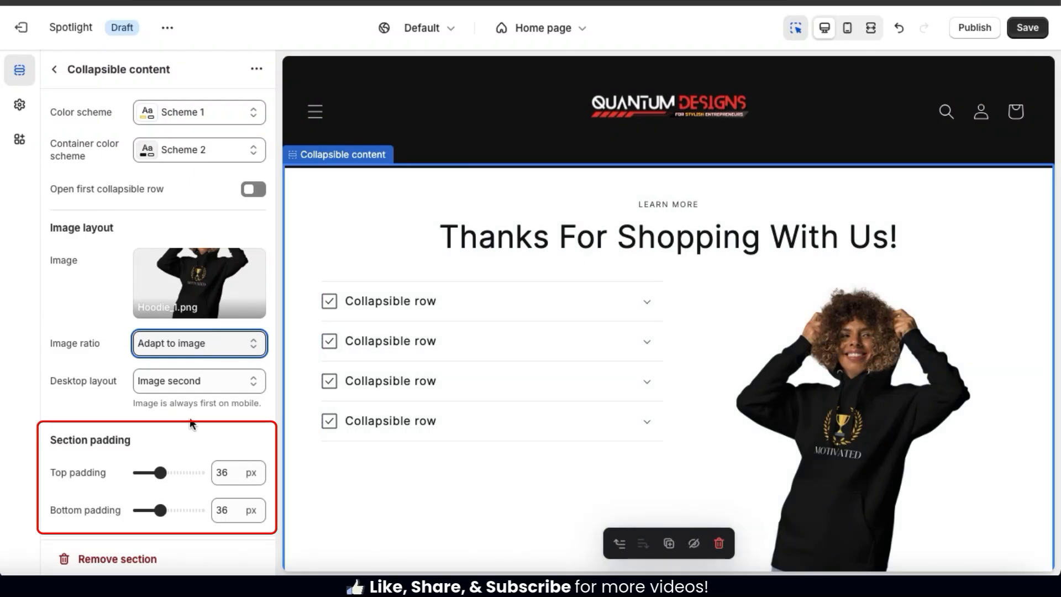
Set the heading of the first collapsible row in the Collapsible content section to "About Us".
{"action": "scroll", "coordinate": [190, 423], "scroll_direction": "down", "scroll_amount": 2}
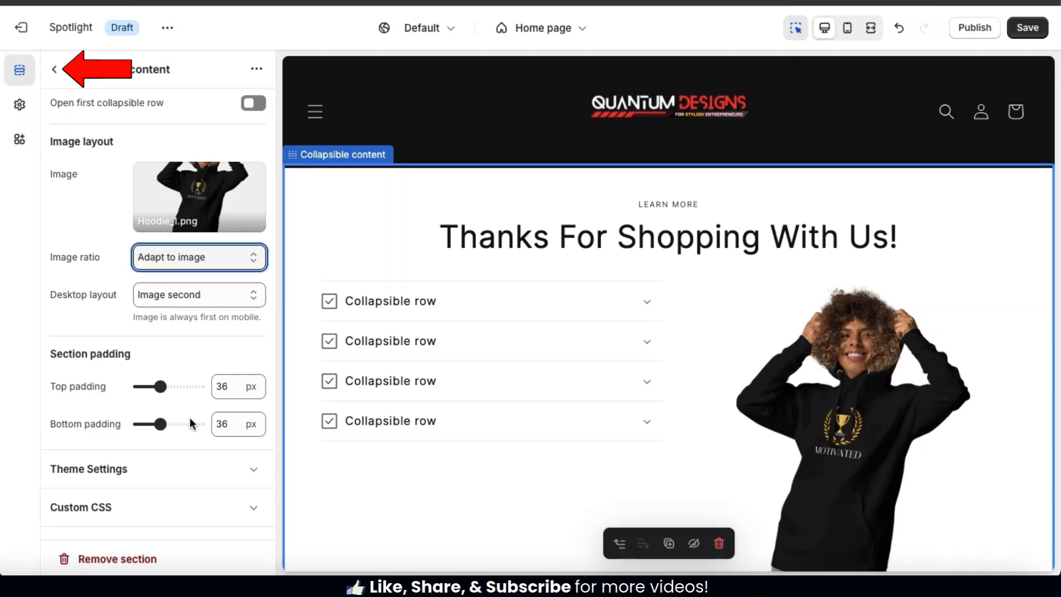
{"action": "left_click", "coordinate": [51, 69]}
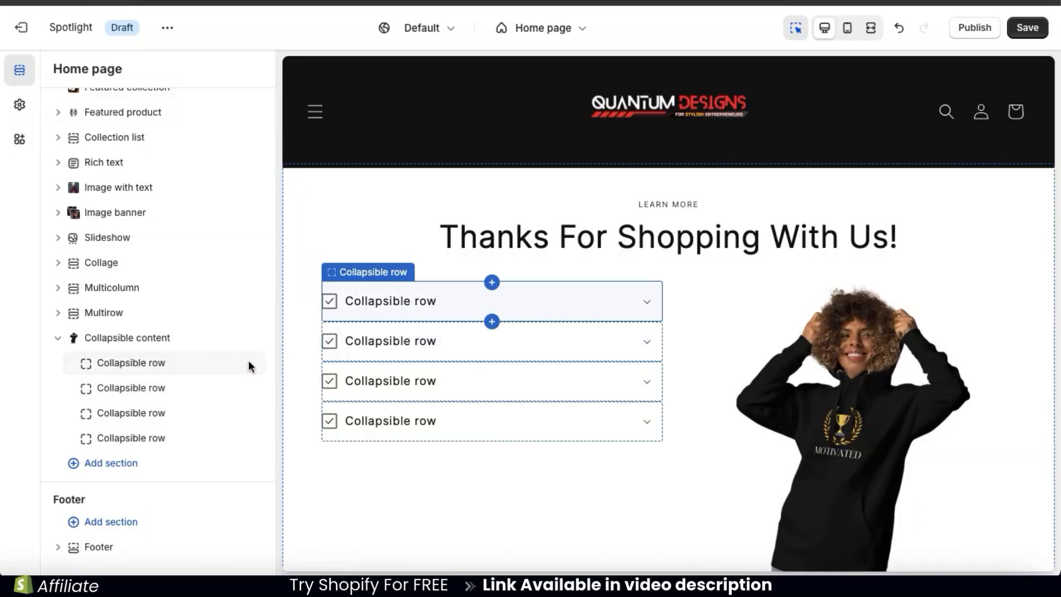
{"action": "left_click", "coordinate": [133, 361]}
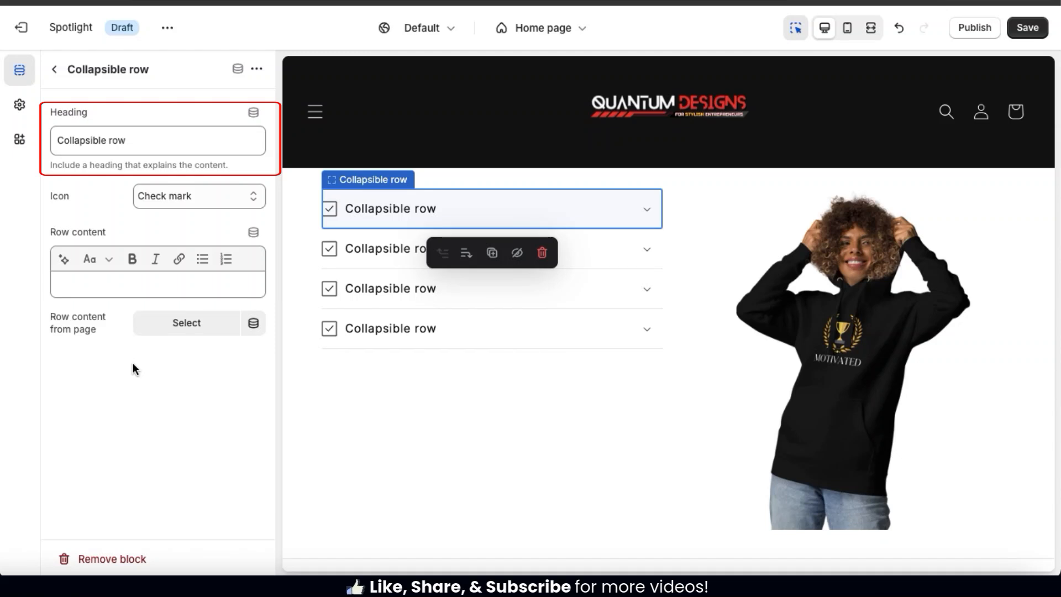
{"action": "triple_click", "coordinate": [115, 138]}
{"action": "type", "text": "About Us"}
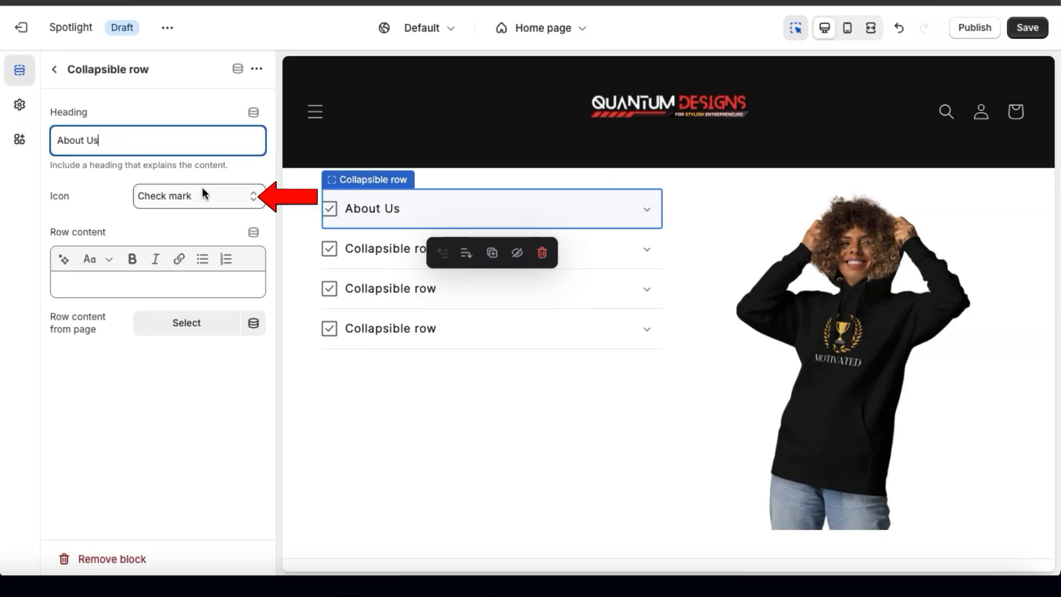
Change the icon of the "About Us" collapsible row to Shirt.
{"action": "left_click", "coordinate": [254, 198]}
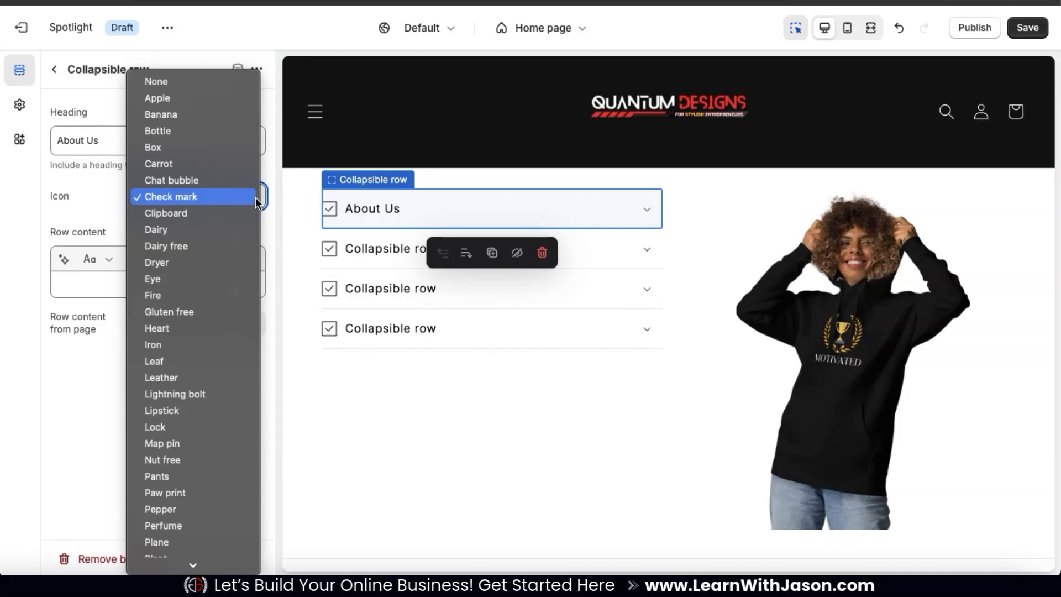
{"action": "scroll", "coordinate": [256, 201], "scroll_direction": "down", "scroll_amount": 5}
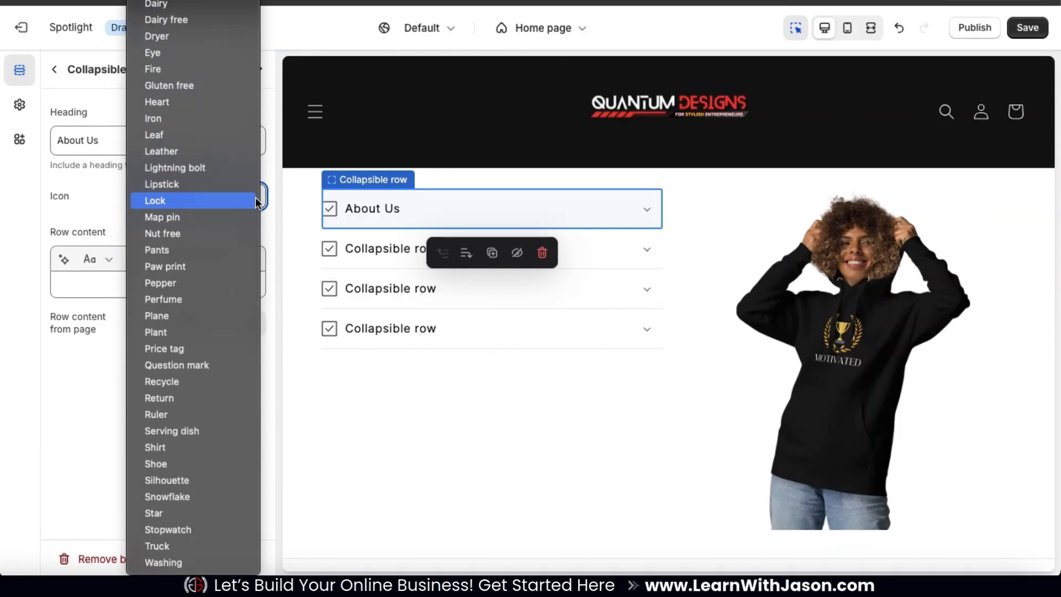
{"action": "scroll", "coordinate": [225, 528], "scroll_direction": "up", "scroll_amount": 3}
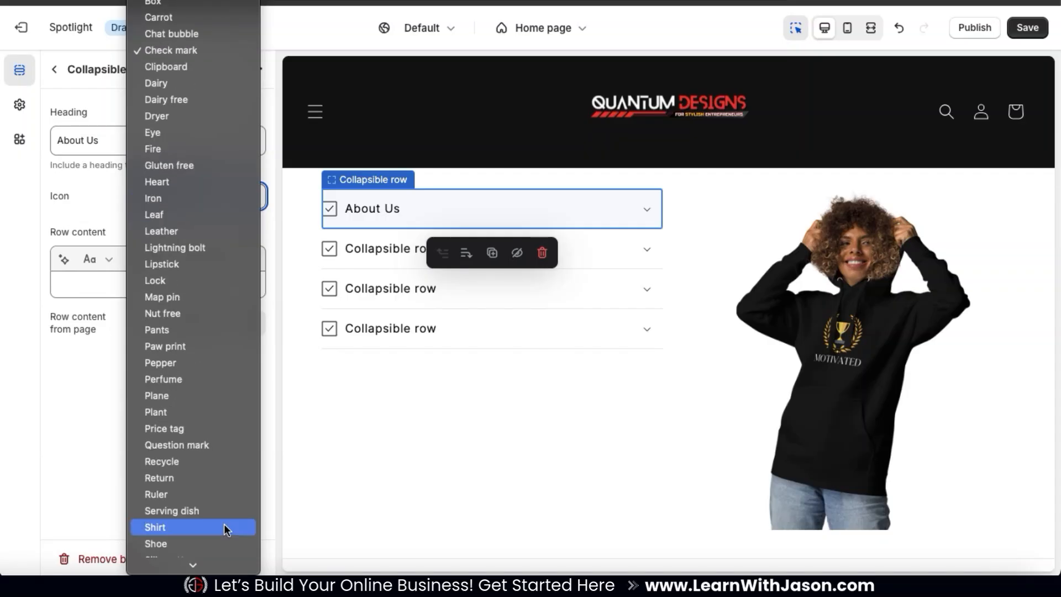
{"action": "left_click", "coordinate": [224, 528]}
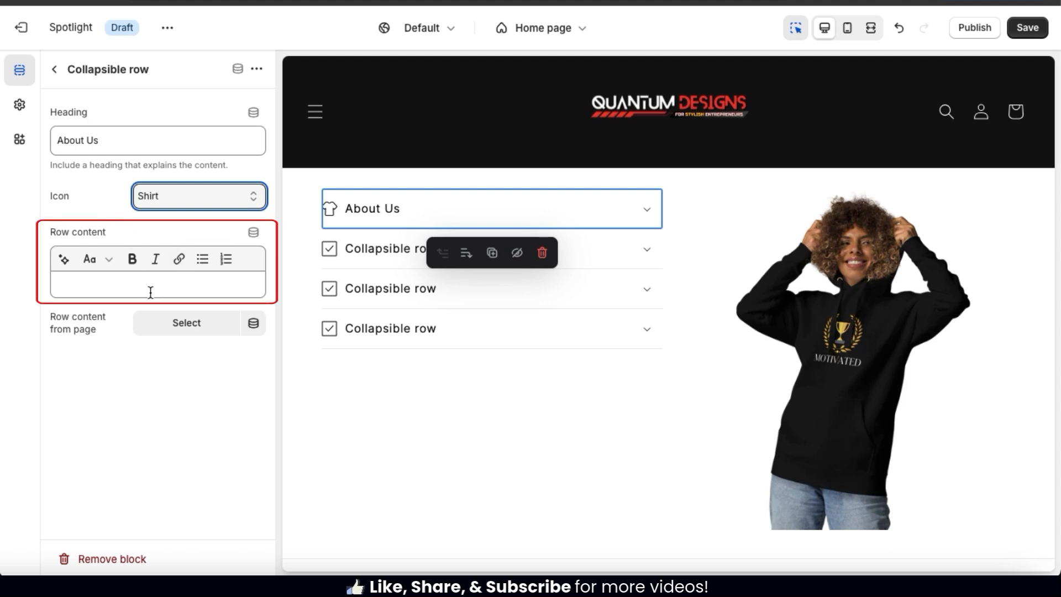
Enter the "About Us" row content beginning "We provide stylish entrepreneurs with cool business apparel, gear & accessories." and preview the expanded row.
{"action": "left_click", "coordinate": [125, 288]}
{"action": "type", "text": "We a"}
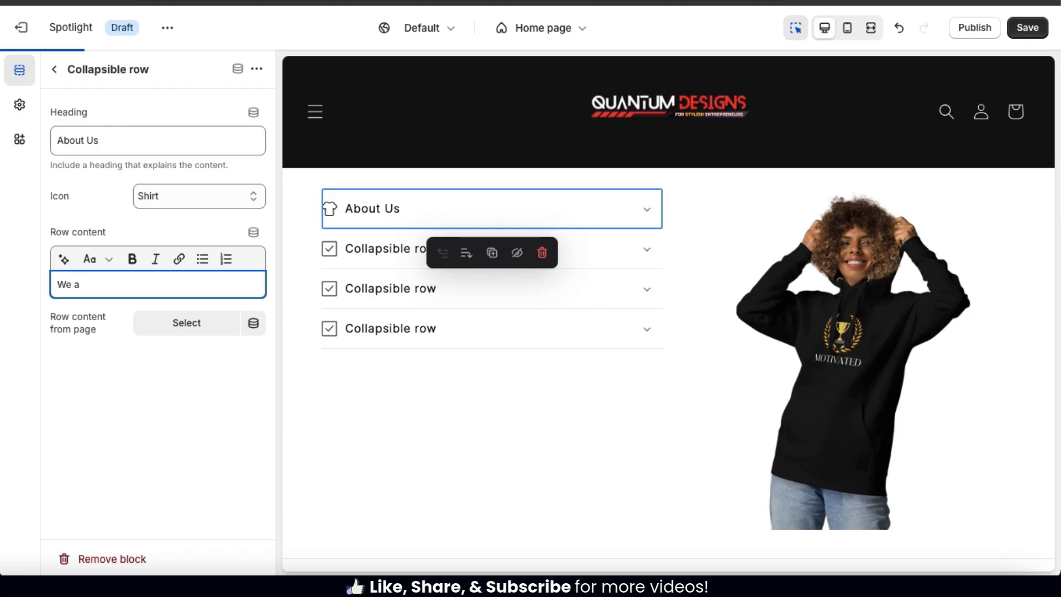
{"action": "key", "text": "BackSpace"}
{"action": "type", "text": "provide stylish entrepreneurs with cool business apparel, gear & accessories. Show your passion for online business with the latest gear from the Quantum Designs."}
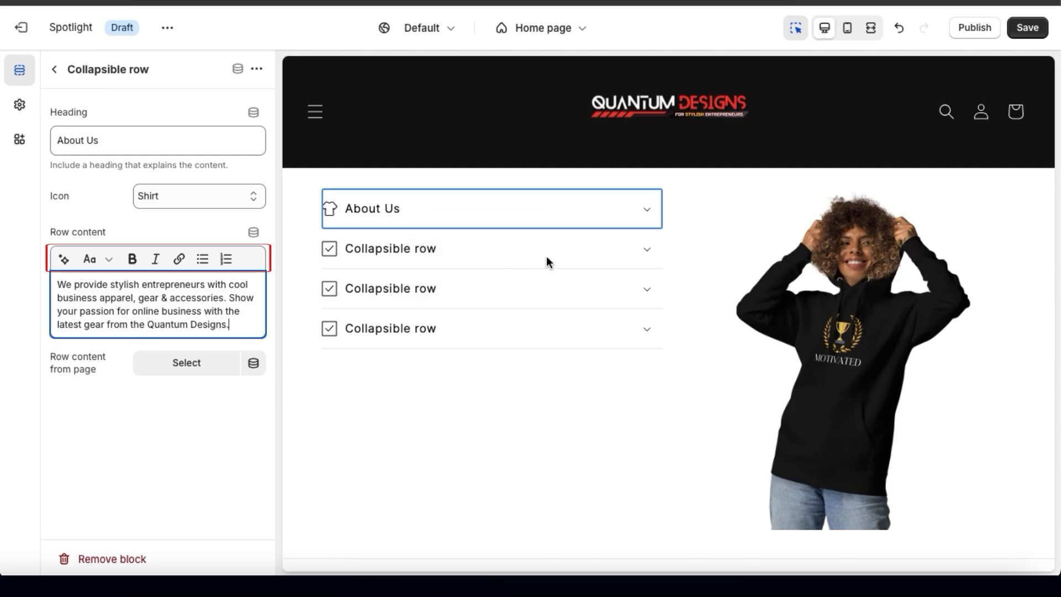
{"action": "left_click", "coordinate": [650, 215]}
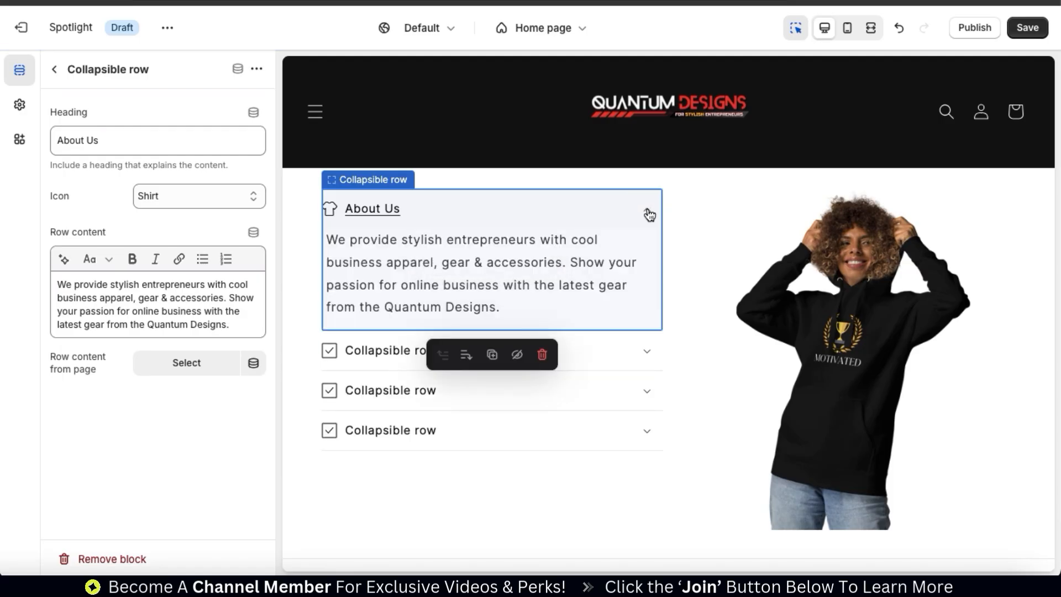
{"action": "left_click", "coordinate": [650, 216]}
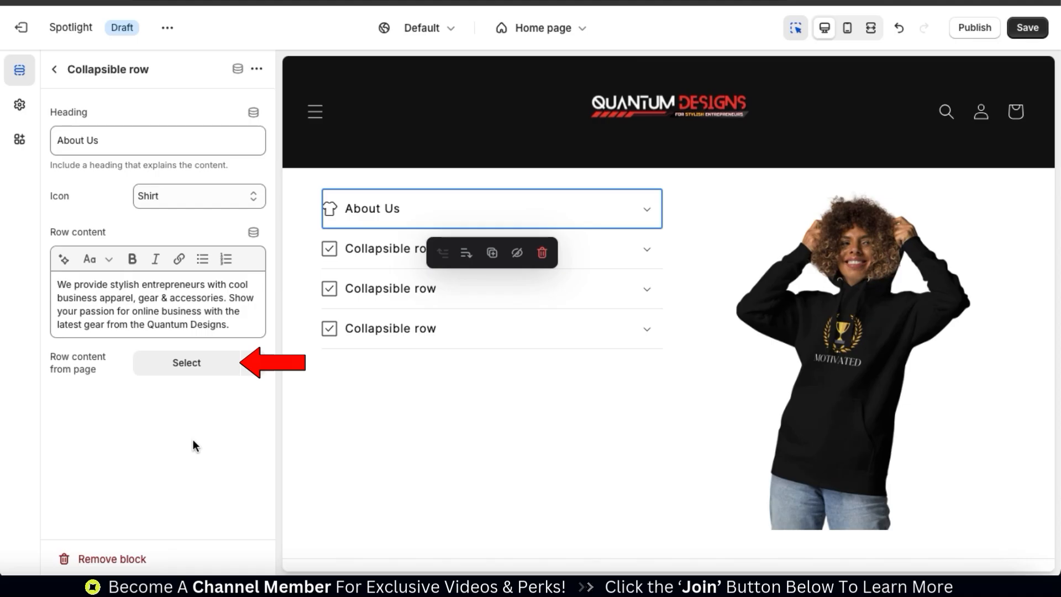
Try the "Discover Our Story" page as content for the "About Us" row, review it, and remove the page.
{"action": "left_click", "coordinate": [192, 368]}
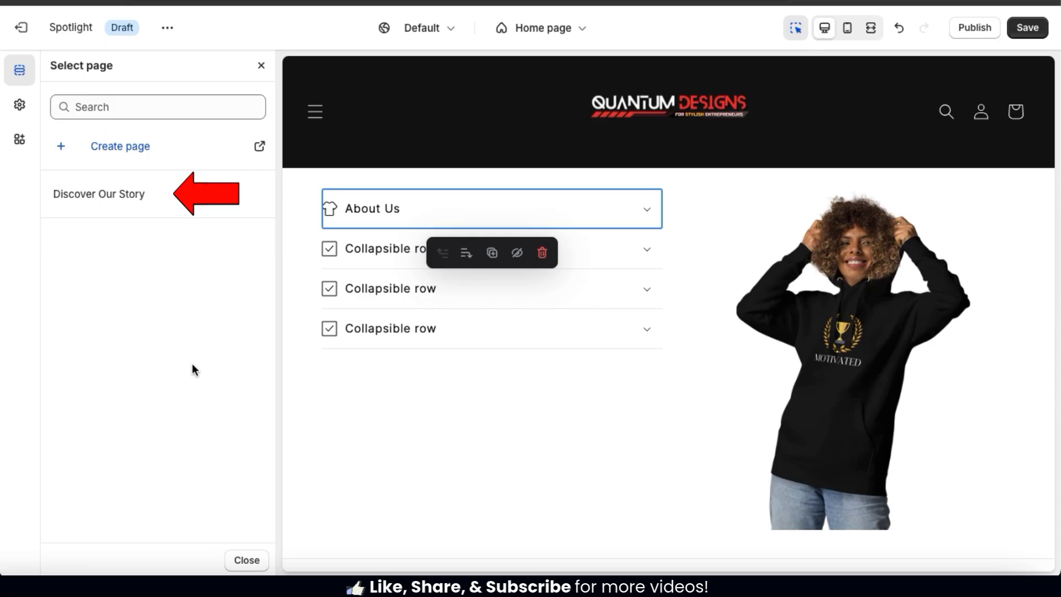
{"action": "left_click", "coordinate": [176, 204]}
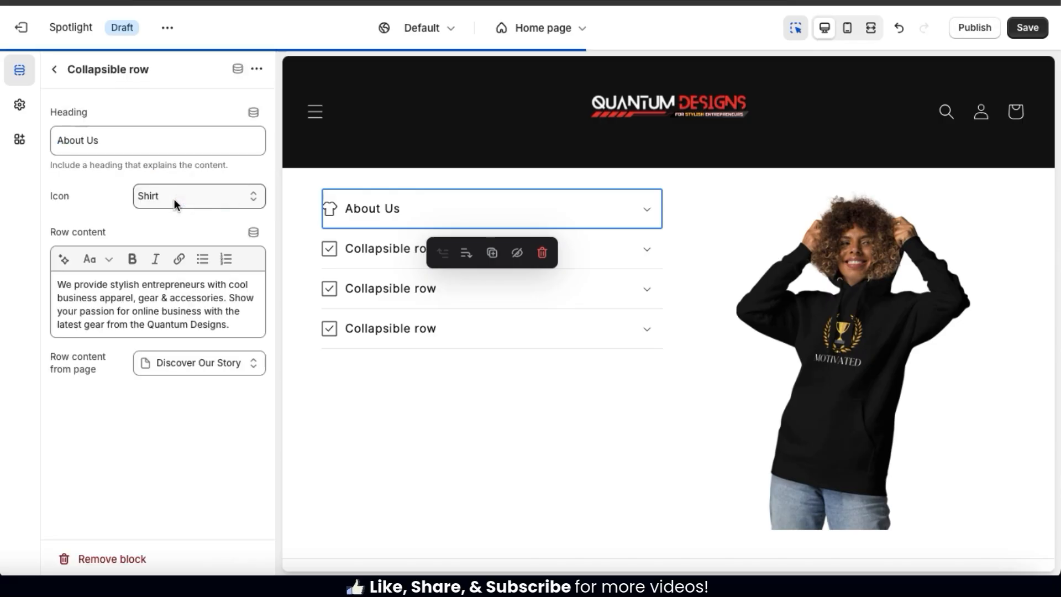
{"action": "left_click", "coordinate": [648, 213]}
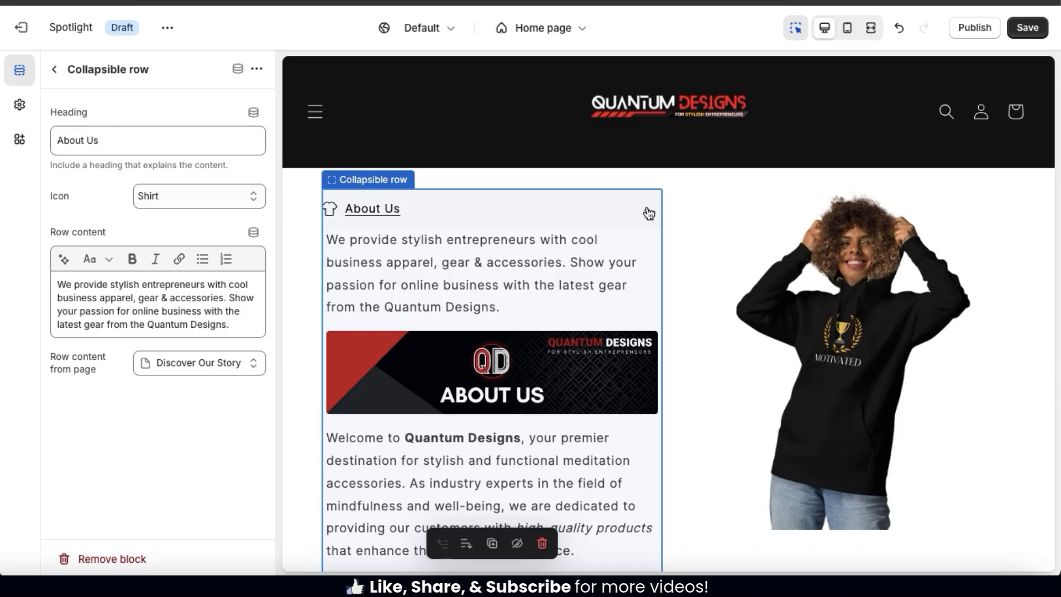
{"action": "scroll", "coordinate": [608, 356], "scroll_direction": "down", "scroll_amount": 2}
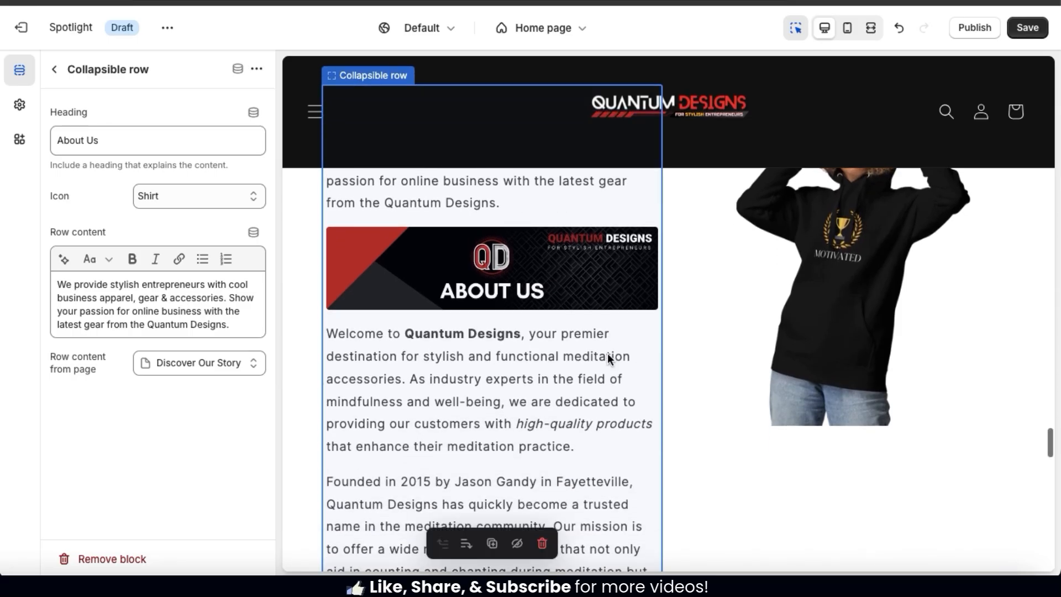
{"action": "scroll", "coordinate": [596, 432], "scroll_direction": "up", "scroll_amount": 5}
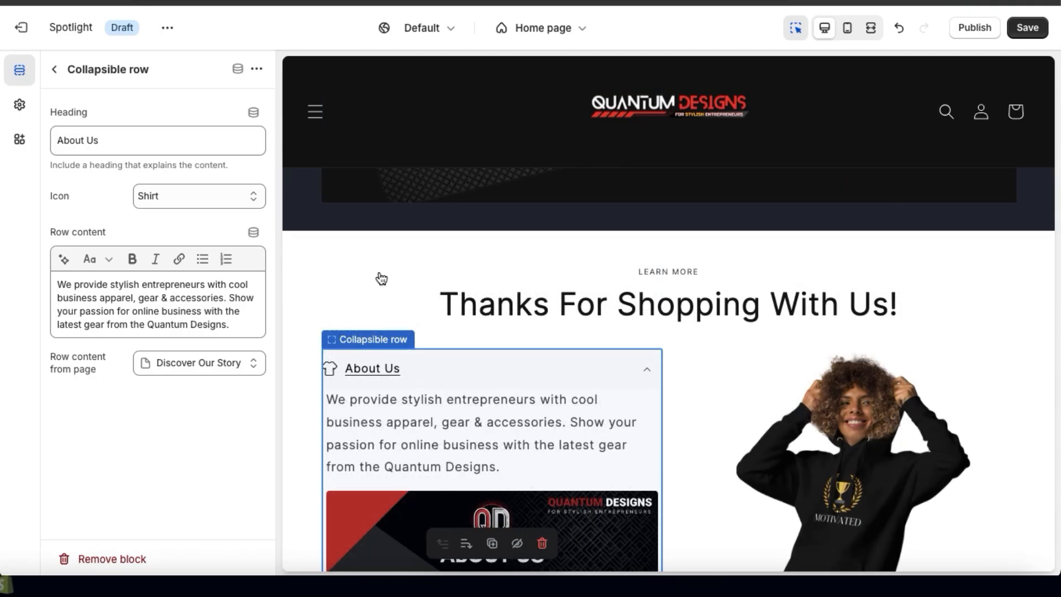
{"action": "left_click", "coordinate": [261, 371]}
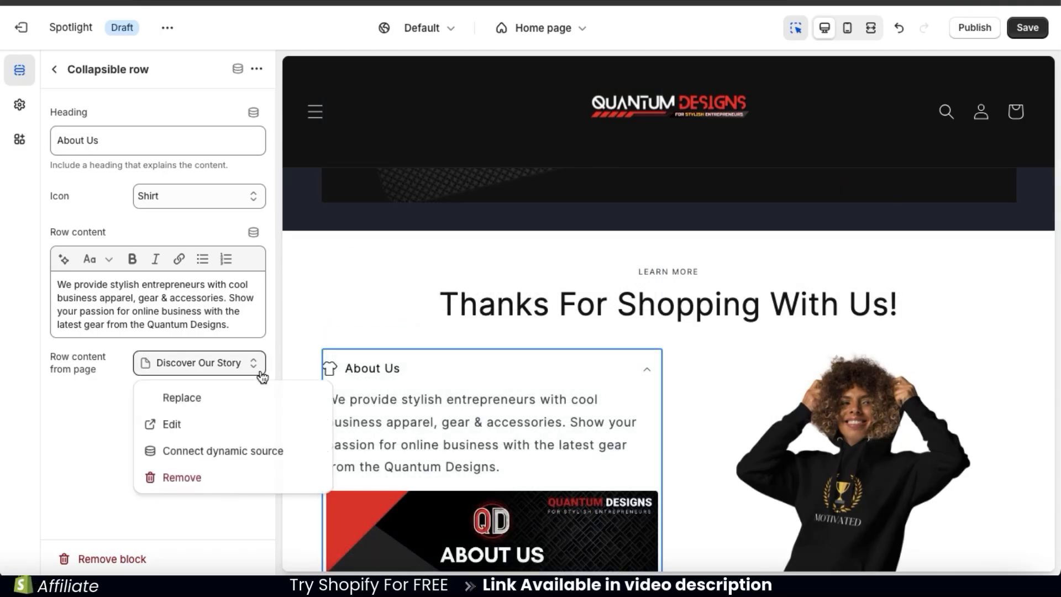
{"action": "left_click", "coordinate": [212, 474]}
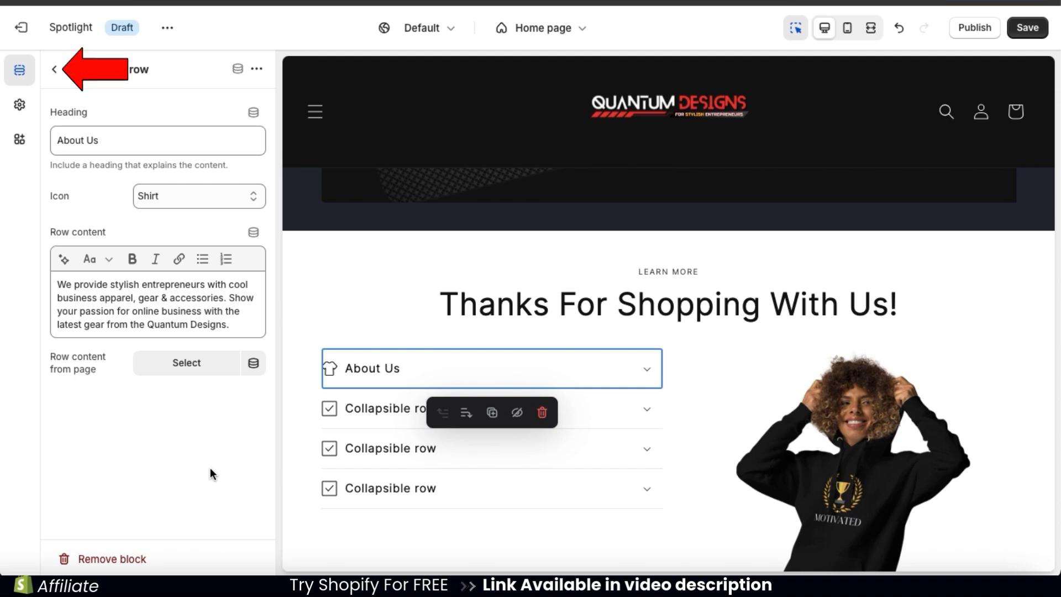
Set the heading of the second collapsible row in the Collapsible content section to "Print-On-Demand".
{"action": "left_click", "coordinate": [55, 70]}
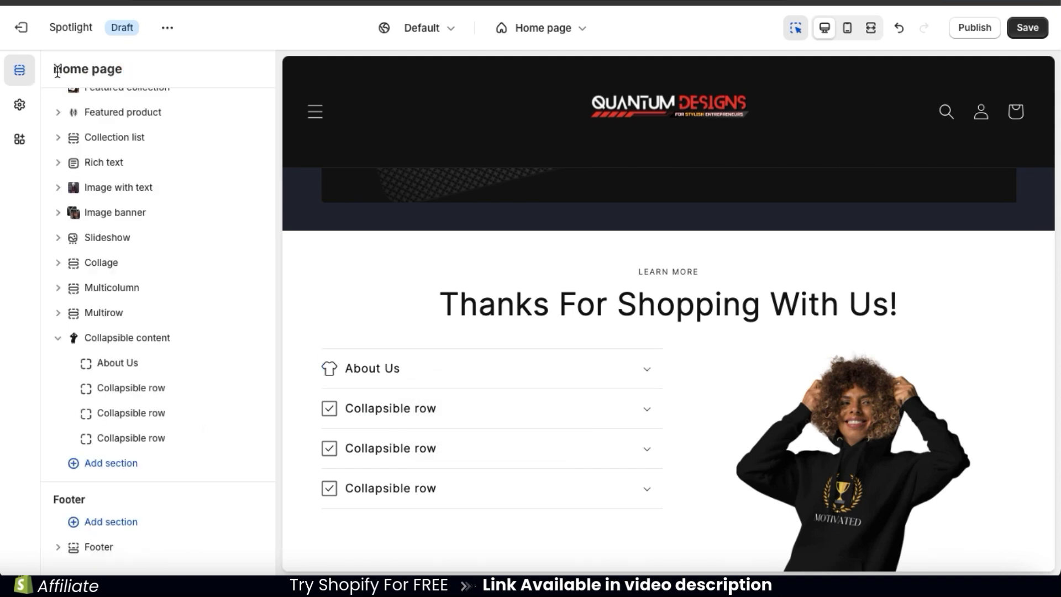
{"action": "left_click", "coordinate": [132, 389]}
{"action": "left_click", "coordinate": [119, 138]}
{"action": "key", "text": "ctrl+a"}
{"action": "type", "text": "Print-On-De"}
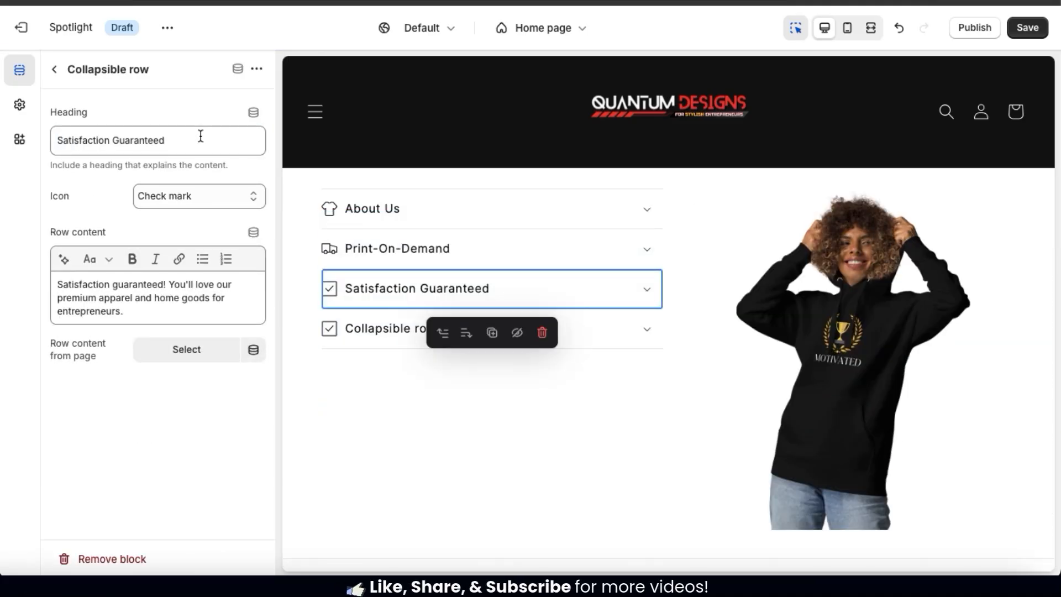
Try hiding and showing the unused fourth collapsible row, and delete it from the Collapsible content section.
{"action": "left_click", "coordinate": [55, 71]}
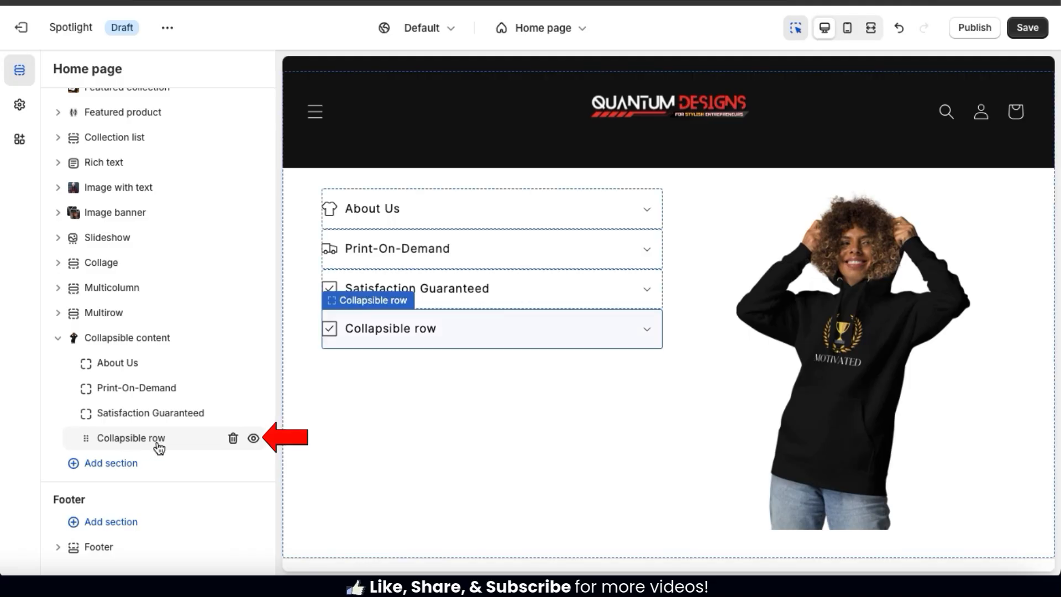
{"action": "left_click", "coordinate": [254, 439]}
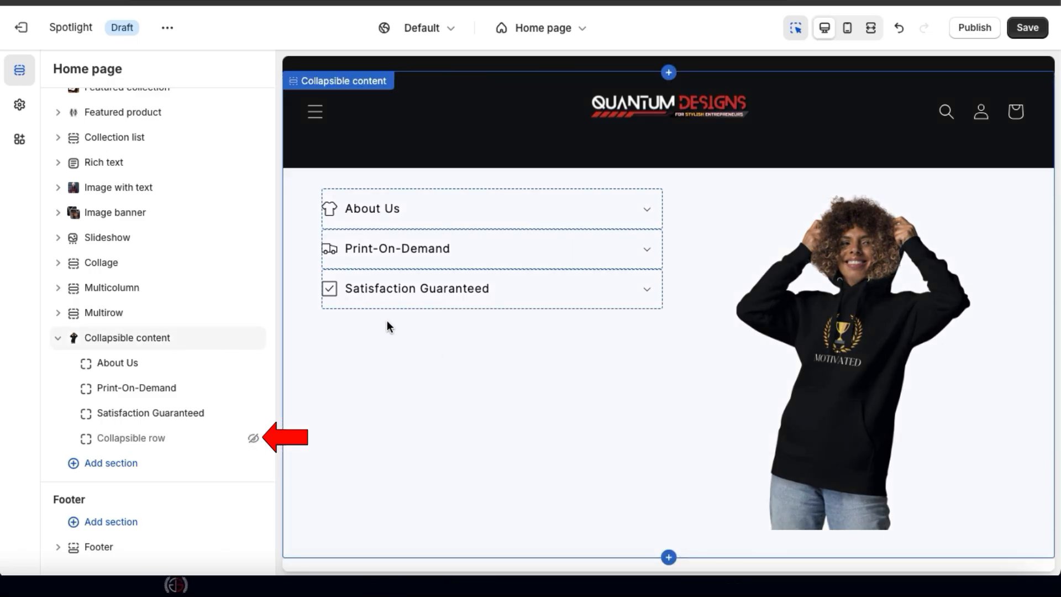
{"action": "left_click", "coordinate": [254, 439]}
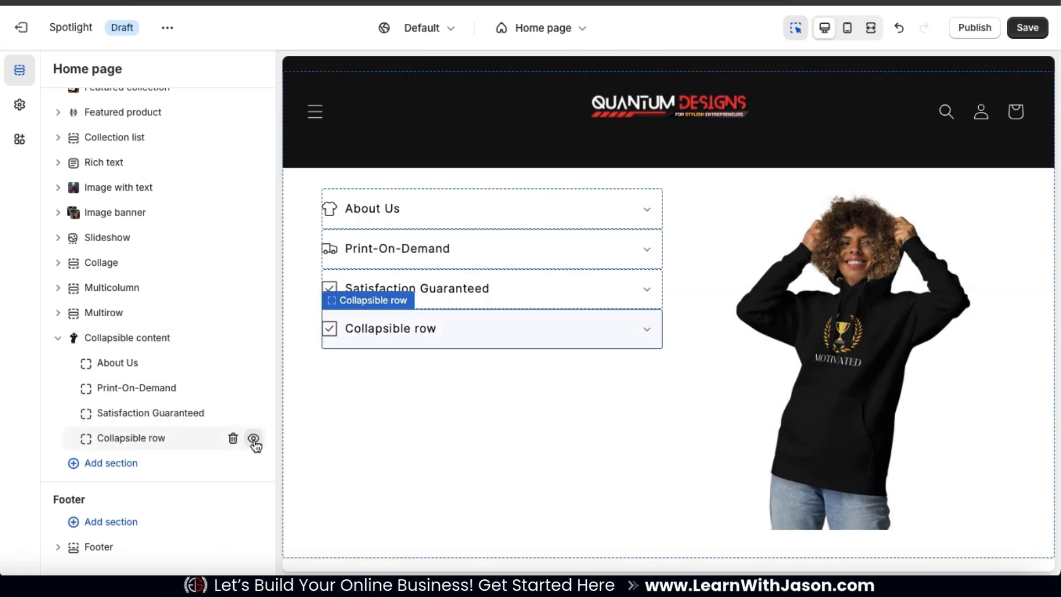
{"action": "left_click", "coordinate": [234, 439]}
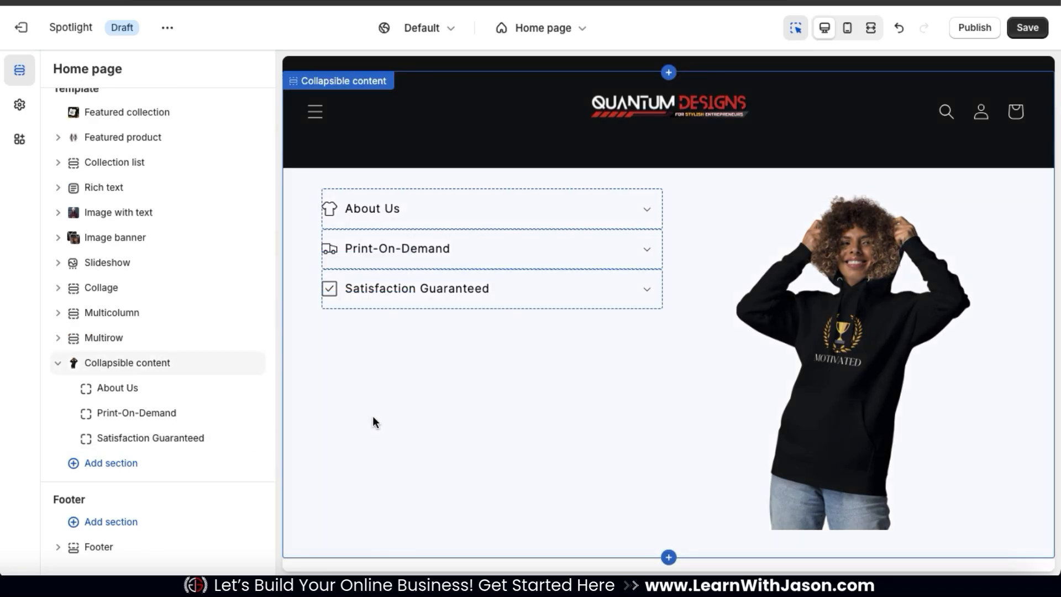
{"action": "scroll", "coordinate": [373, 422], "scroll_direction": "up", "scroll_amount": 2}
{"action": "scroll", "coordinate": [373, 415], "scroll_direction": "up", "scroll_amount": 1}
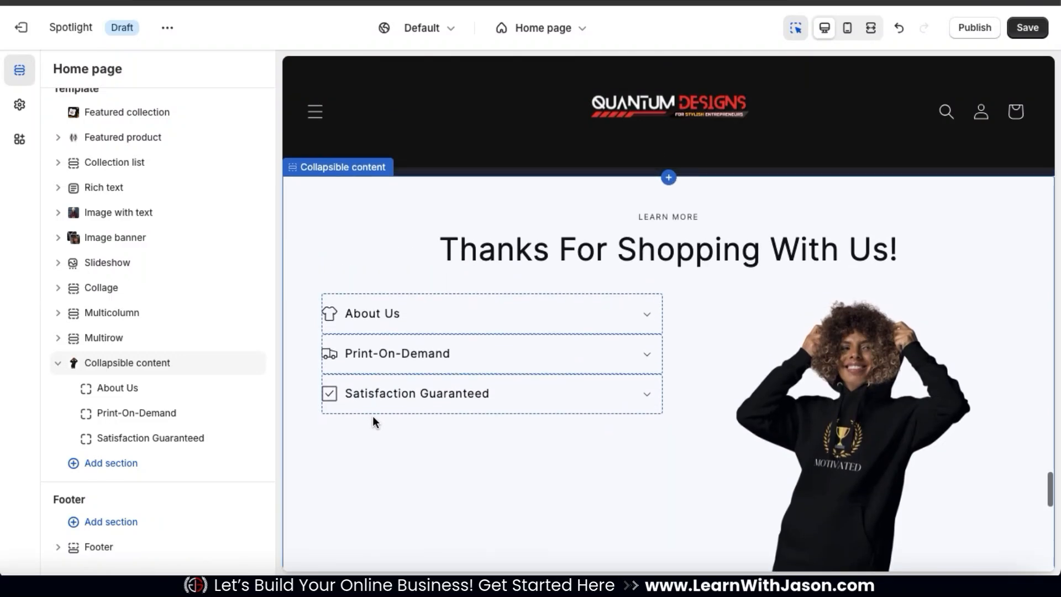
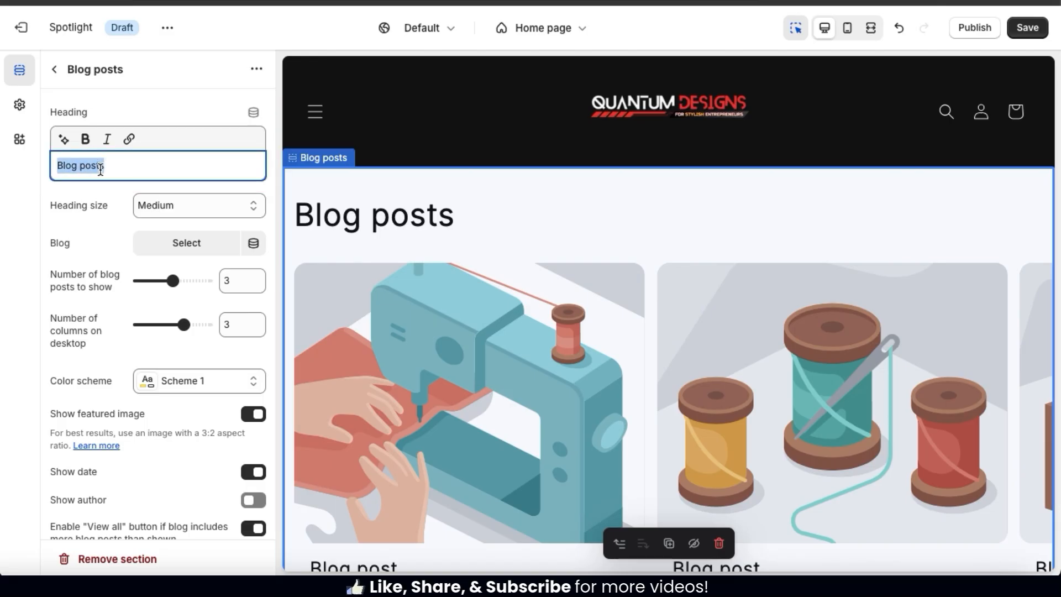
Set the Blog posts section's heading to "Quantum Designs Blog Posts", try the Extra large heading size, and set the size to Small.
{"action": "type", "text": "Quantu"}
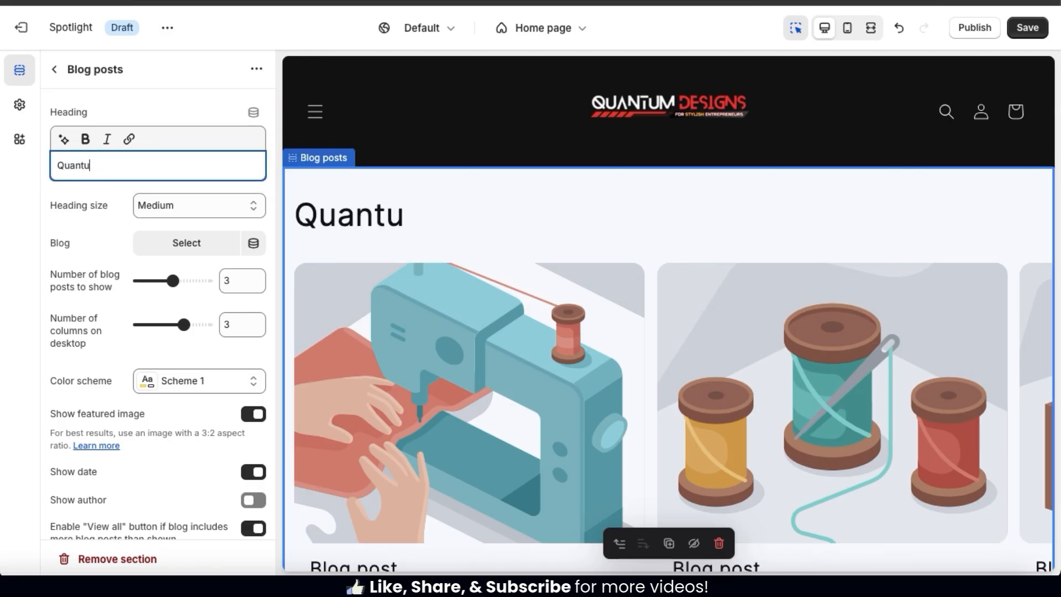
{"action": "type", "text": "m Designs Blog Posts"}
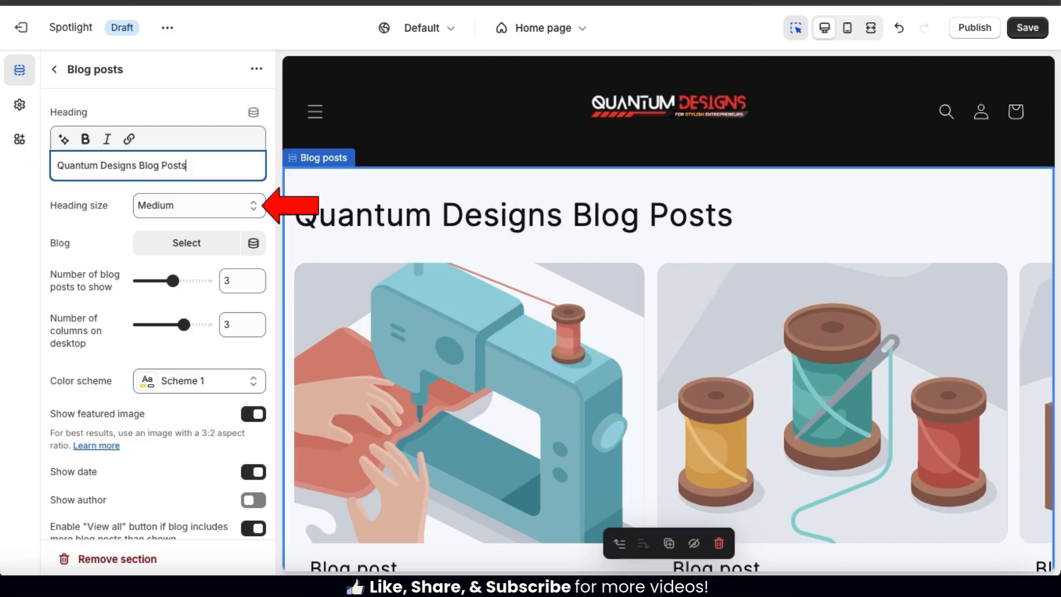
{"action": "left_click", "coordinate": [260, 205]}
{"action": "left_click", "coordinate": [237, 239]}
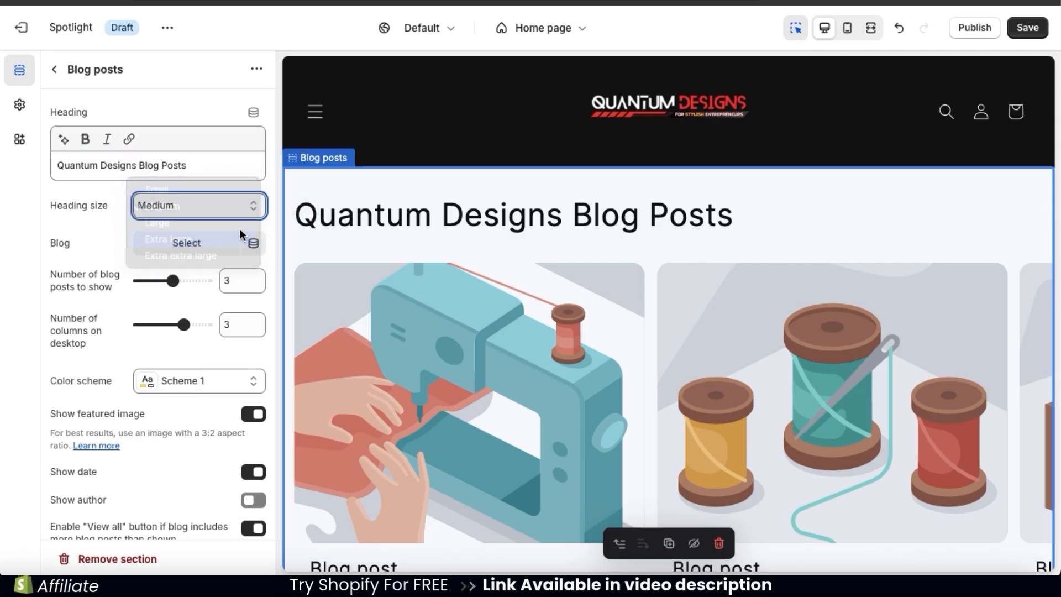
{"action": "left_click", "coordinate": [251, 207]}
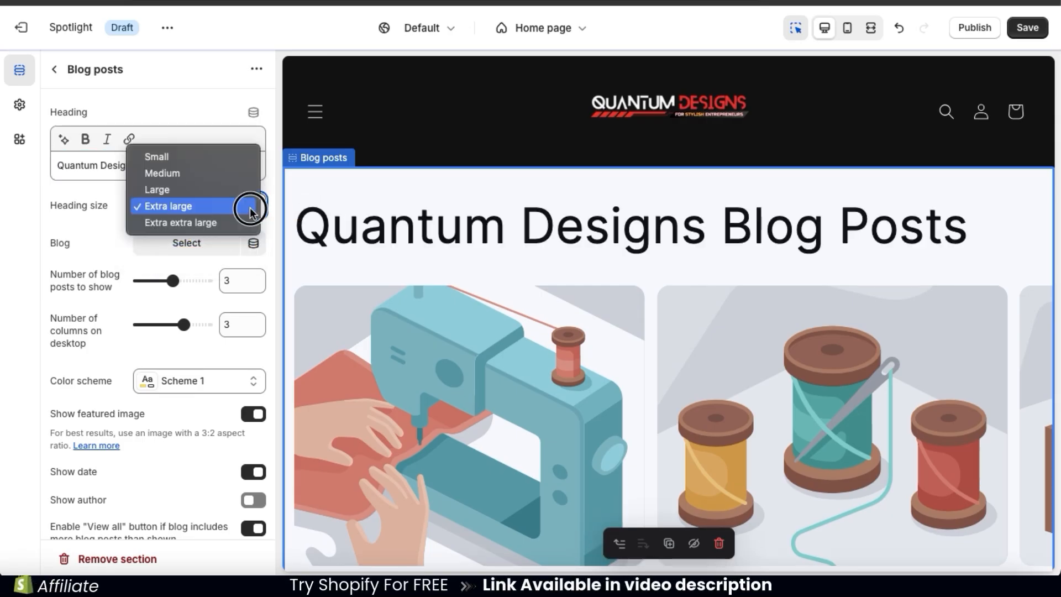
{"action": "left_click", "coordinate": [233, 160]}
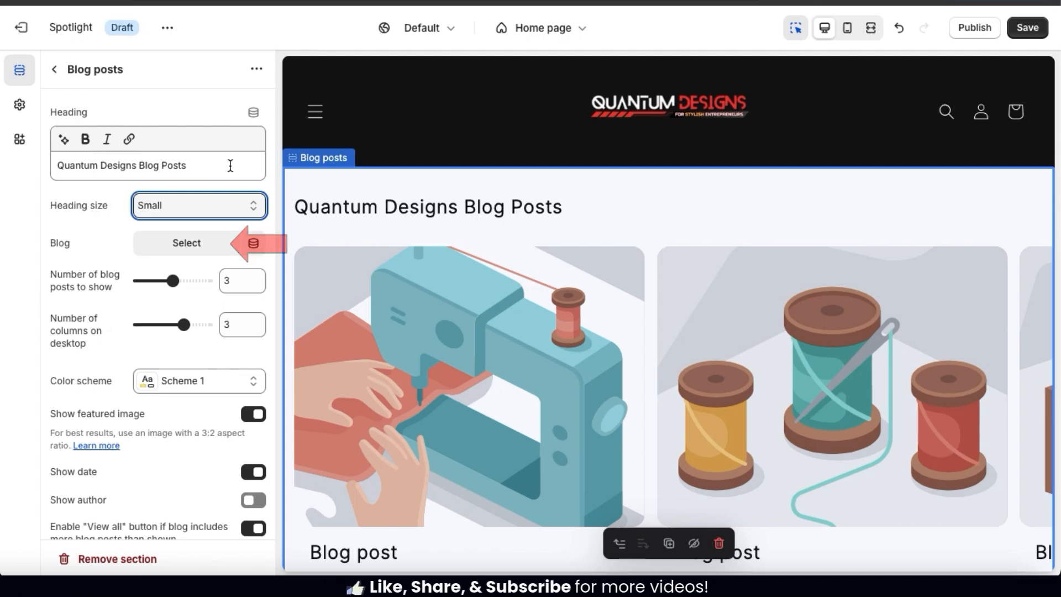
Open a new blog from the Blog posts section's blog selection and enter "Your Blog Title" as its title.
{"action": "left_click", "coordinate": [190, 252]}
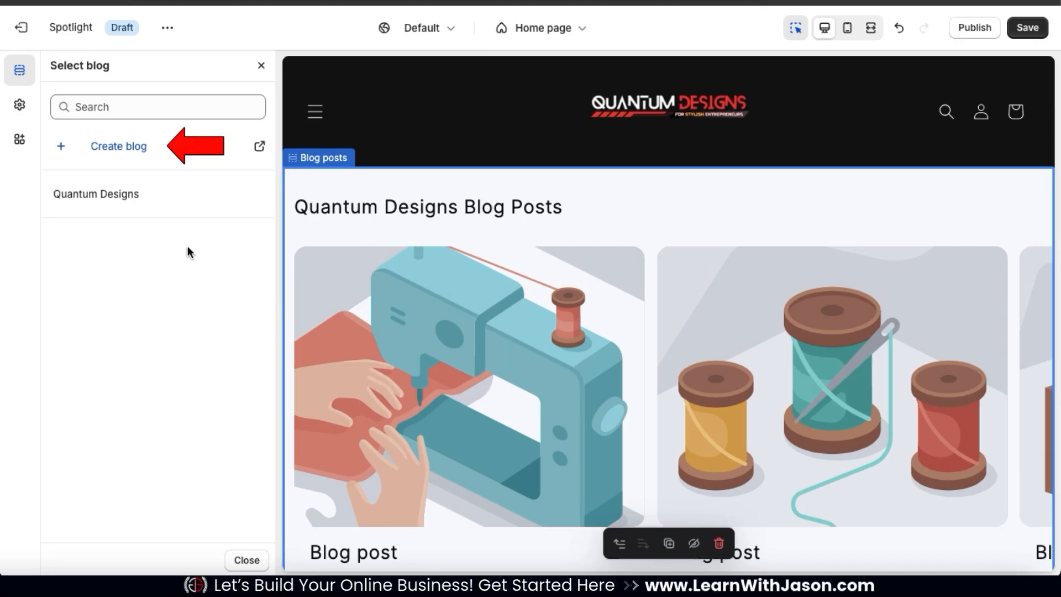
{"action": "left_click", "coordinate": [123, 154]}
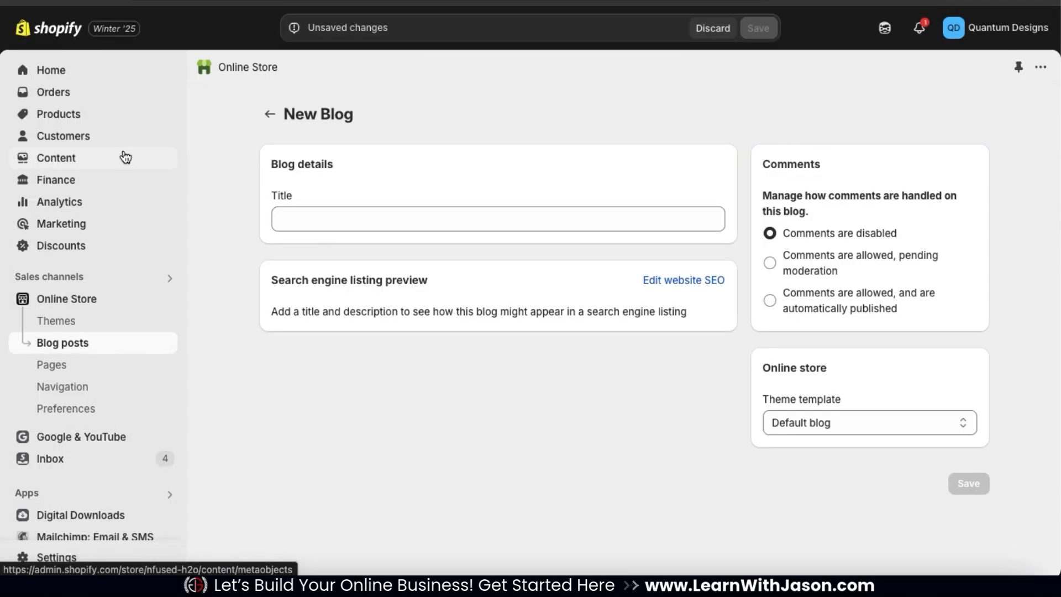
{"action": "left_click", "coordinate": [334, 218]}
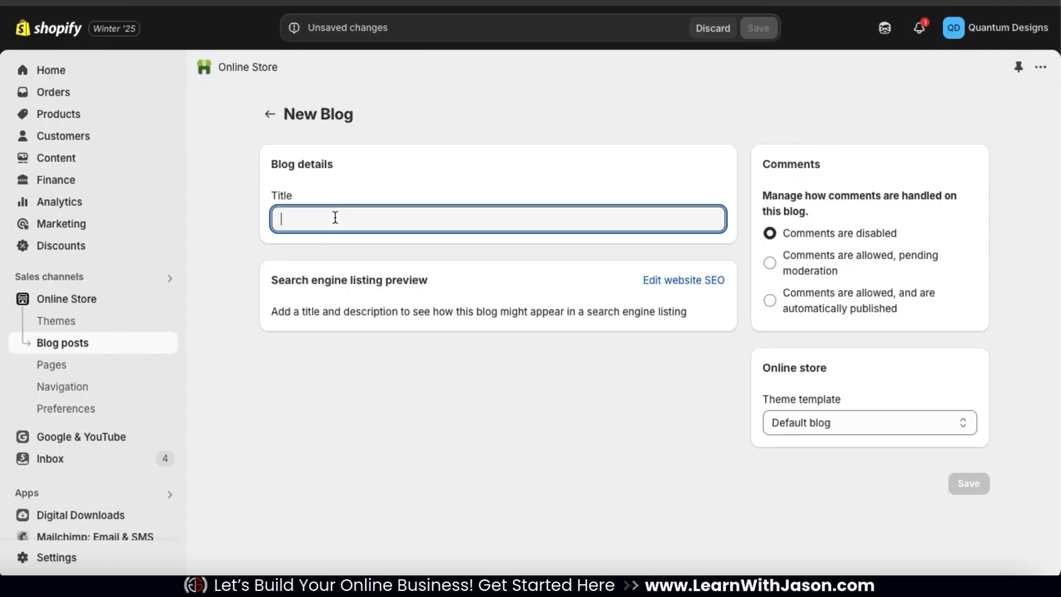
{"action": "type", "text": "Your Blog Title"}
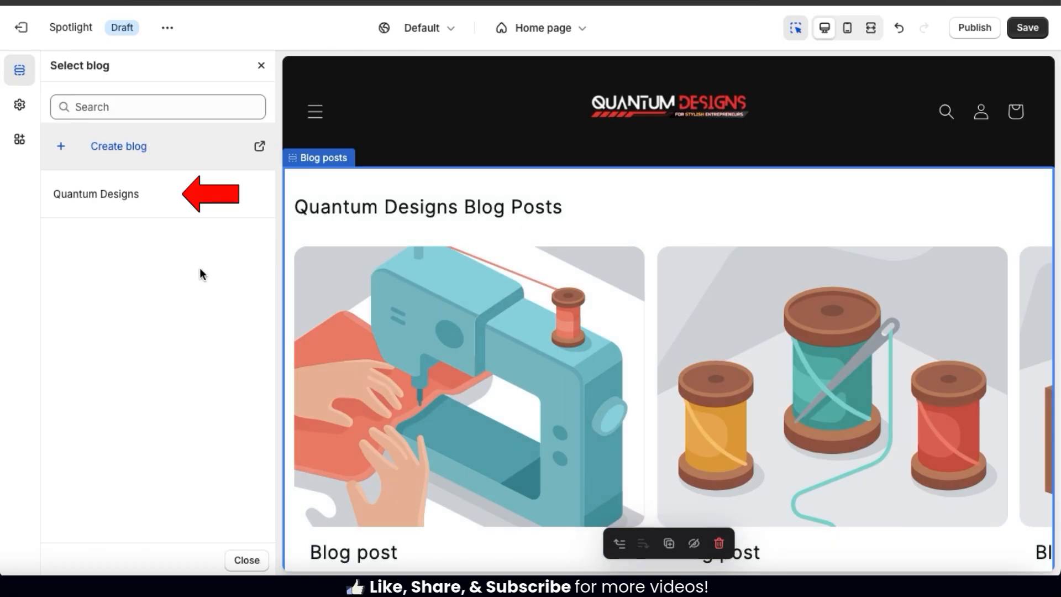
Assign the existing "Quantum Designs" blog to the Blog posts section and review its posts in the preview.
{"action": "left_click", "coordinate": [110, 207]}
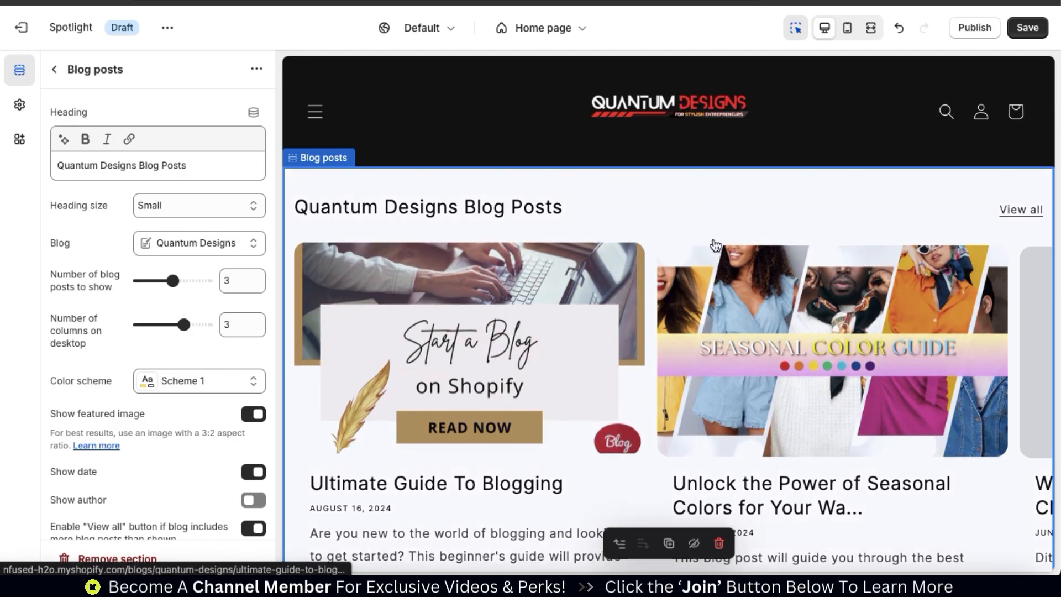
{"action": "scroll", "coordinate": [921, 318], "scroll_direction": "right", "scroll_amount": 5}
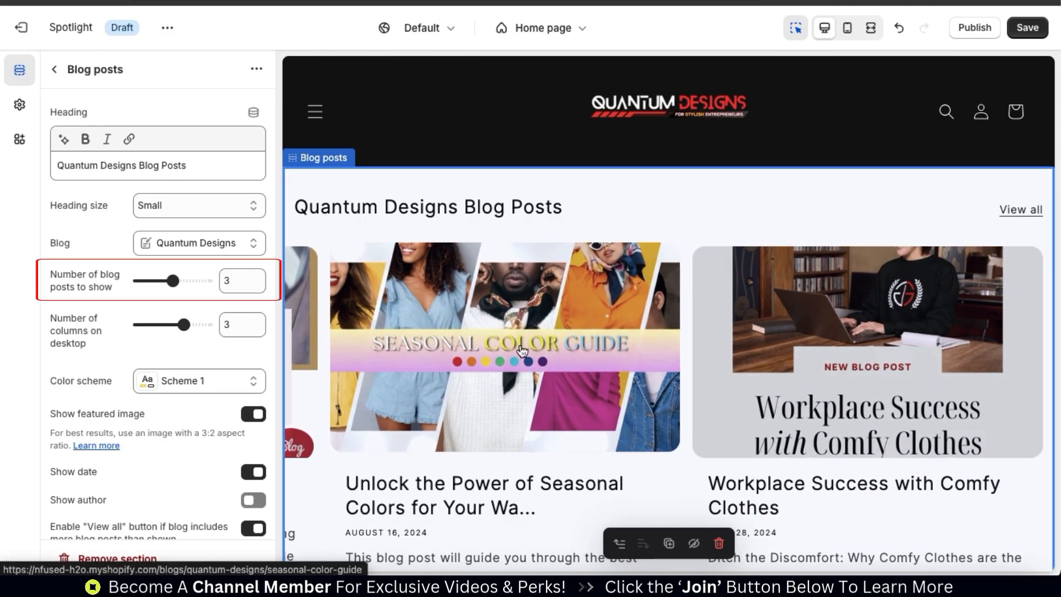
Try 2 and 4 as the number of blog posts to show in the Blog posts section and restore 3.
{"action": "left_click", "coordinate": [170, 282]}
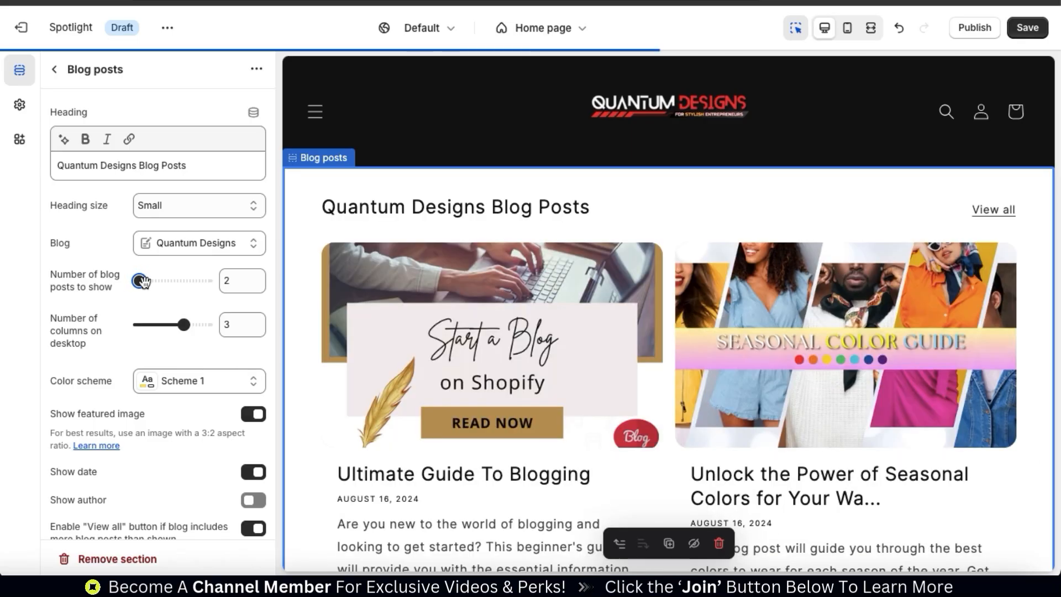
{"action": "left_click", "coordinate": [190, 280]}
{"action": "left_click_drag", "start_coordinate": [189, 279], "coordinate": [205, 279]}
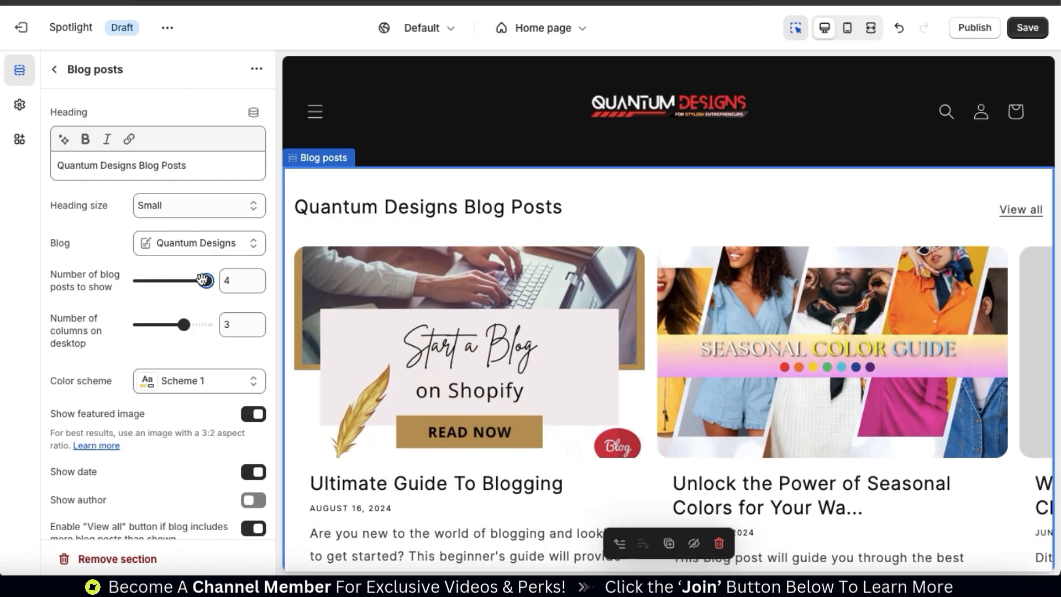
{"action": "left_click_drag", "start_coordinate": [205, 279], "coordinate": [173, 280]}
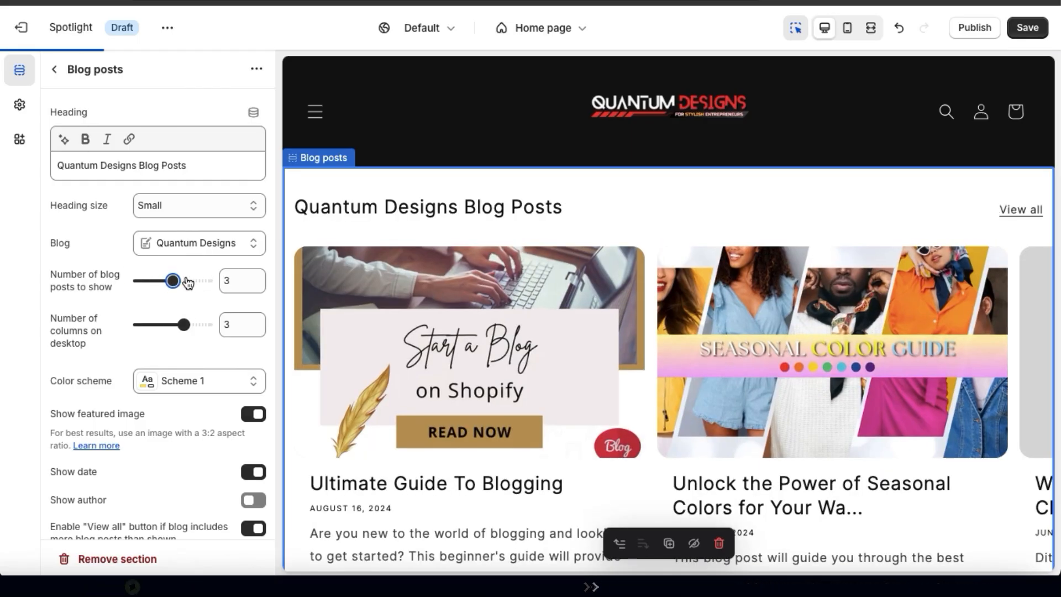
Try 2 as the number of columns on desktop for the Blog posts section and restore 3.
{"action": "mouse_move", "coordinate": [188, 326]}
{"action": "left_mouse_down"}
{"action": "mouse_move", "coordinate": [206, 325]}
{"action": "mouse_move", "coordinate": [161, 326]}
{"action": "left_mouse_up"}
{"action": "left_click", "coordinate": [203, 325]}
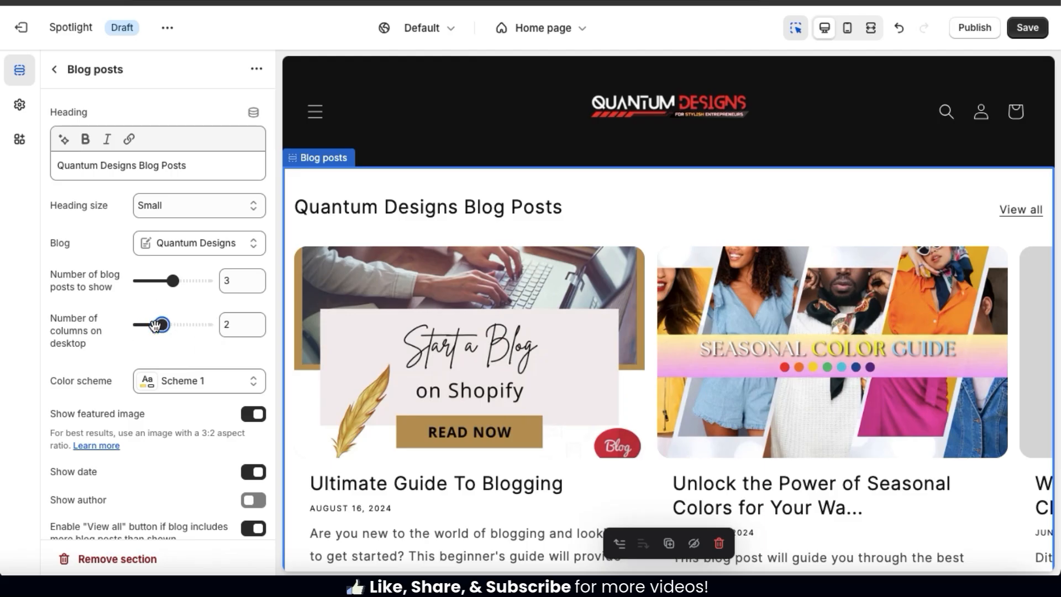
{"action": "left_click", "coordinate": [157, 327]}
{"action": "left_click_drag", "start_coordinate": [156, 327], "coordinate": [182, 325]}
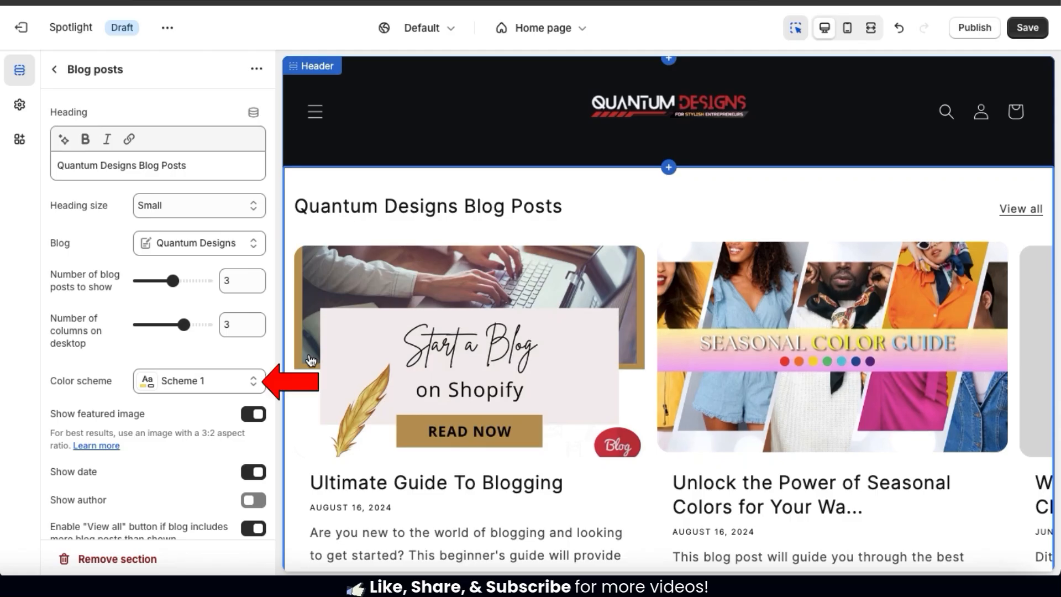
Try Scheme 4 and Scheme 2 as the color scheme of the Blog posts section and restore Scheme 1.
{"action": "left_click", "coordinate": [204, 380]}
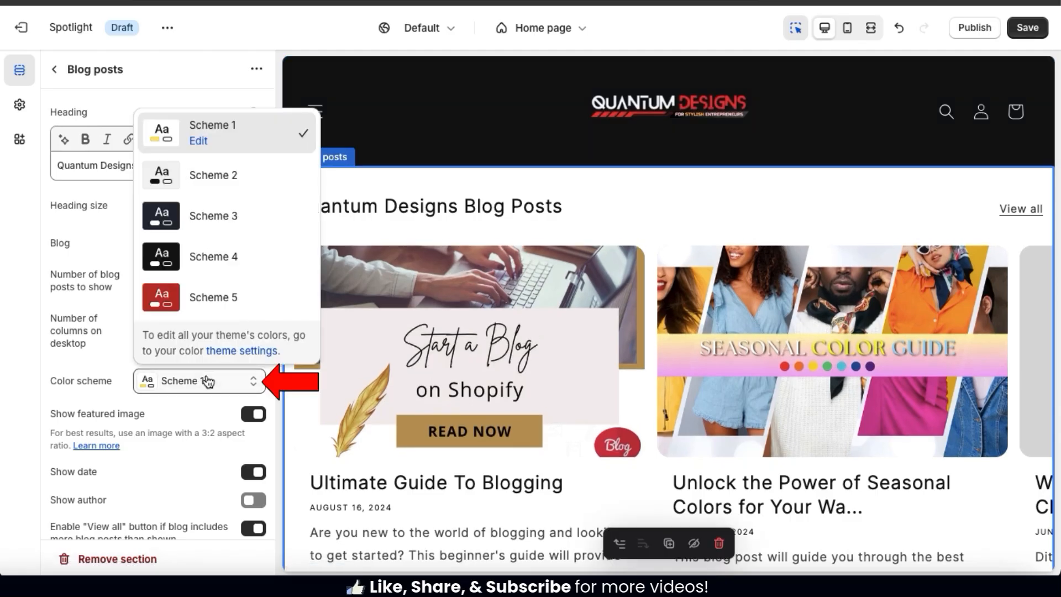
{"action": "left_click", "coordinate": [220, 263]}
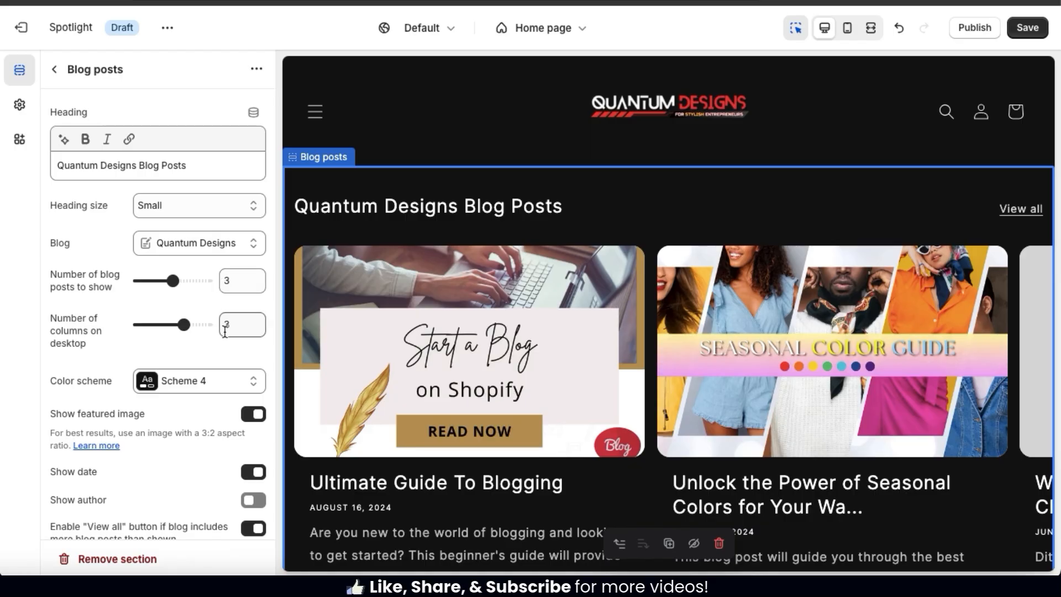
{"action": "left_click", "coordinate": [235, 384]}
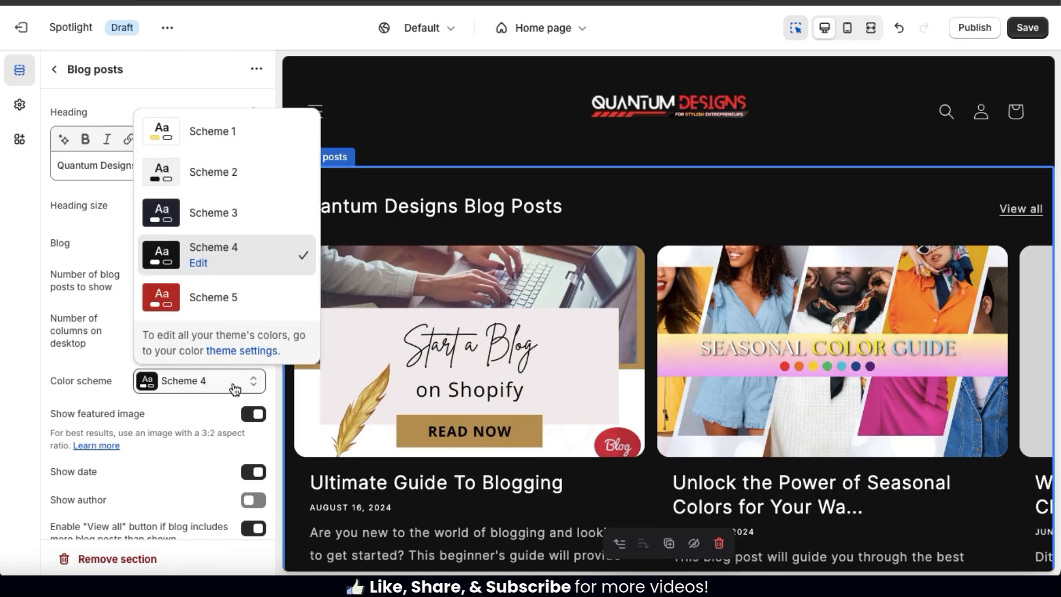
{"action": "left_click", "coordinate": [231, 172]}
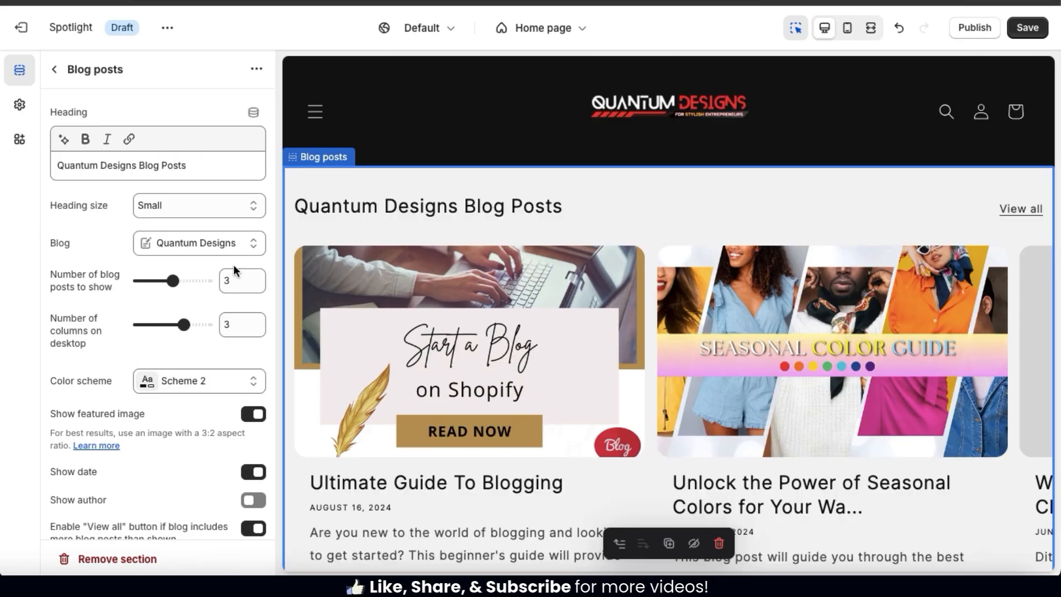
{"action": "left_click", "coordinate": [239, 383]}
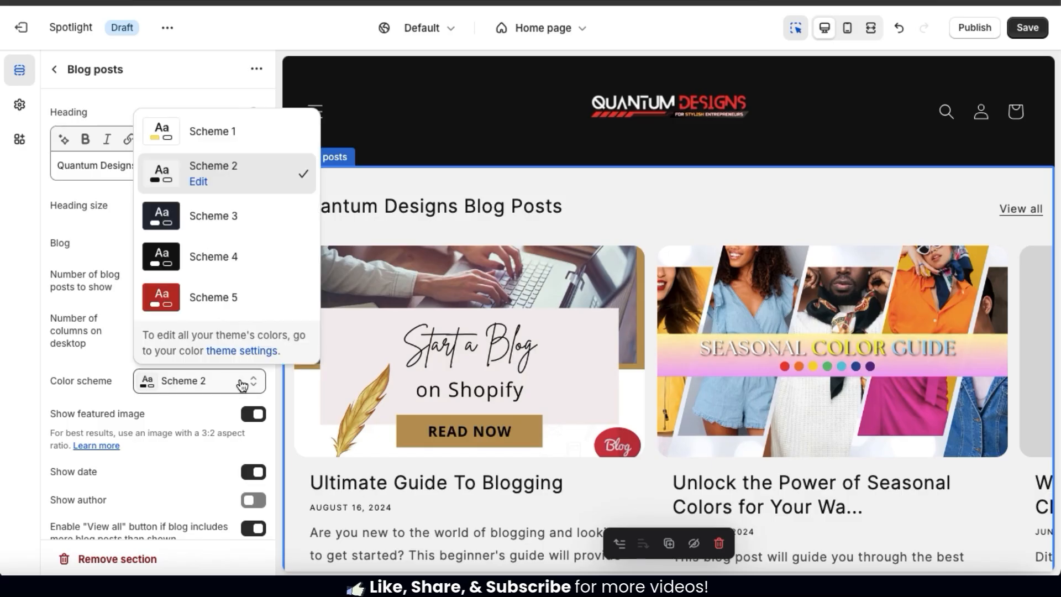
{"action": "left_click", "coordinate": [259, 131]}
Try the Blog posts section without the featured image and with the author shown, restoring both options.
{"action": "scroll", "coordinate": [247, 302], "scroll_direction": "down", "scroll_amount": 5}
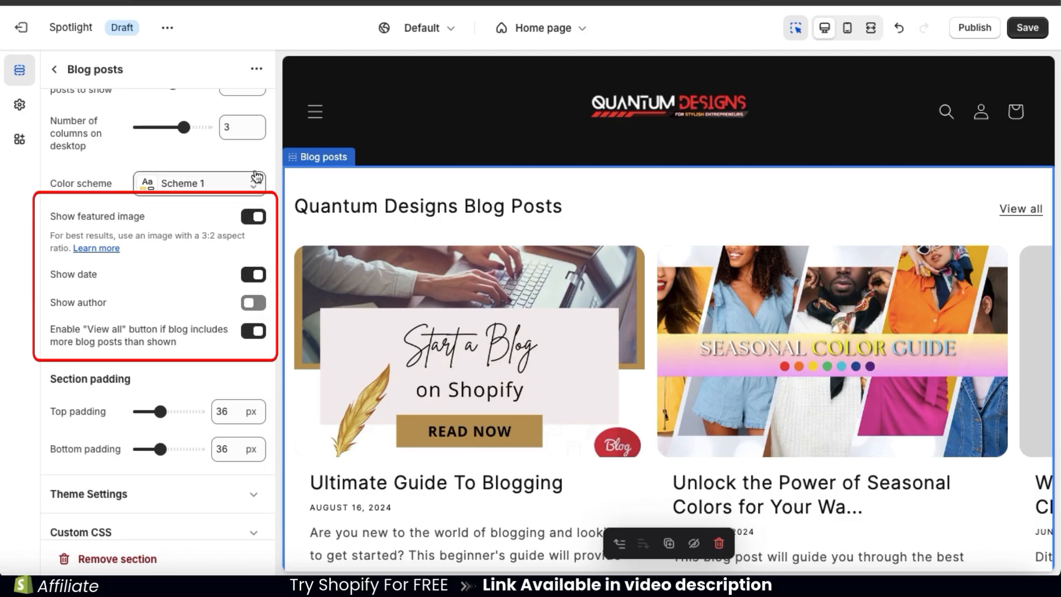
{"action": "left_click", "coordinate": [256, 220]}
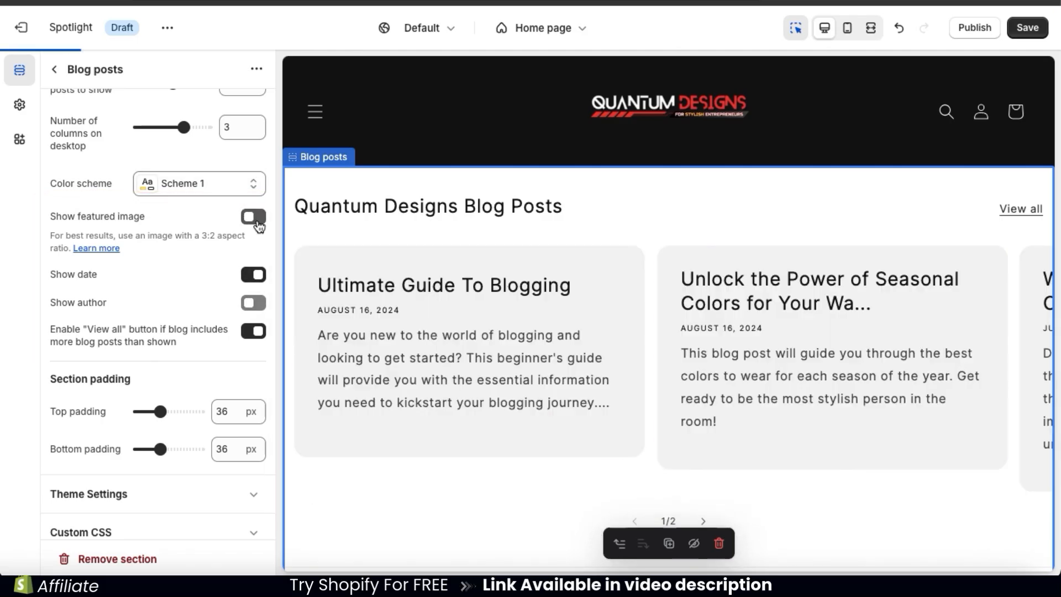
{"action": "left_click", "coordinate": [257, 221]}
{"action": "scroll", "coordinate": [166, 249], "scroll_direction": "down", "scroll_amount": 1}
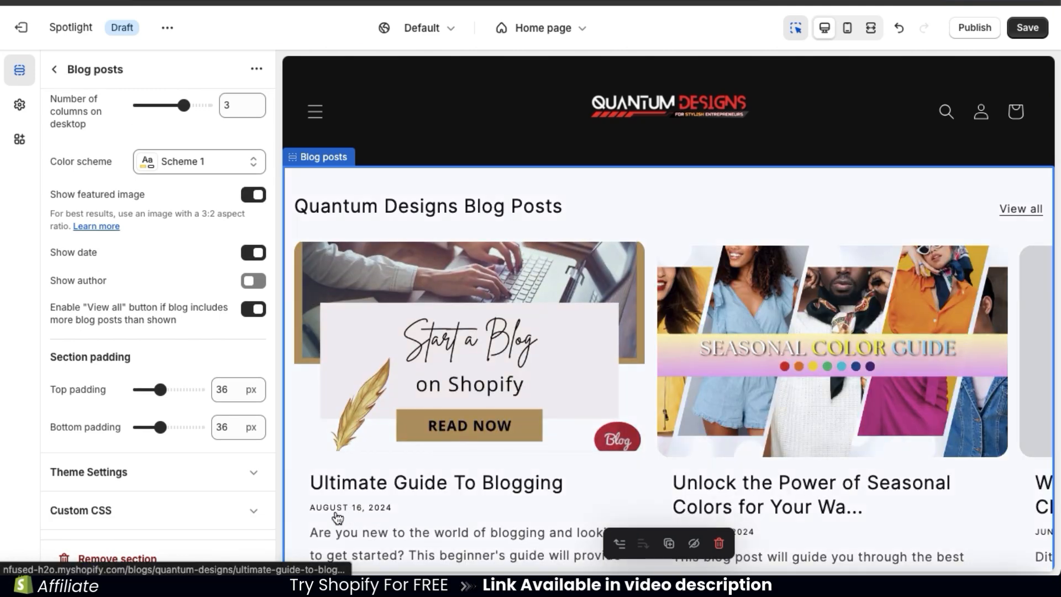
{"action": "left_click", "coordinate": [258, 282]}
{"action": "left_click", "coordinate": [257, 282]}
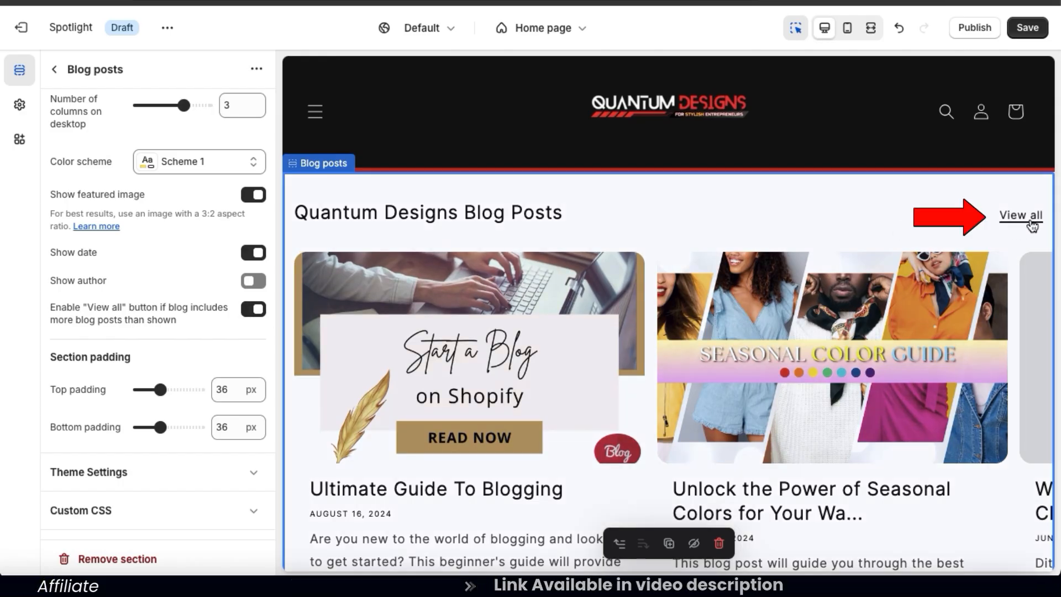
Try turning off the "View all" button option for the Blog posts section, re-enable it, and return to the section list.
{"action": "left_click", "coordinate": [260, 313]}
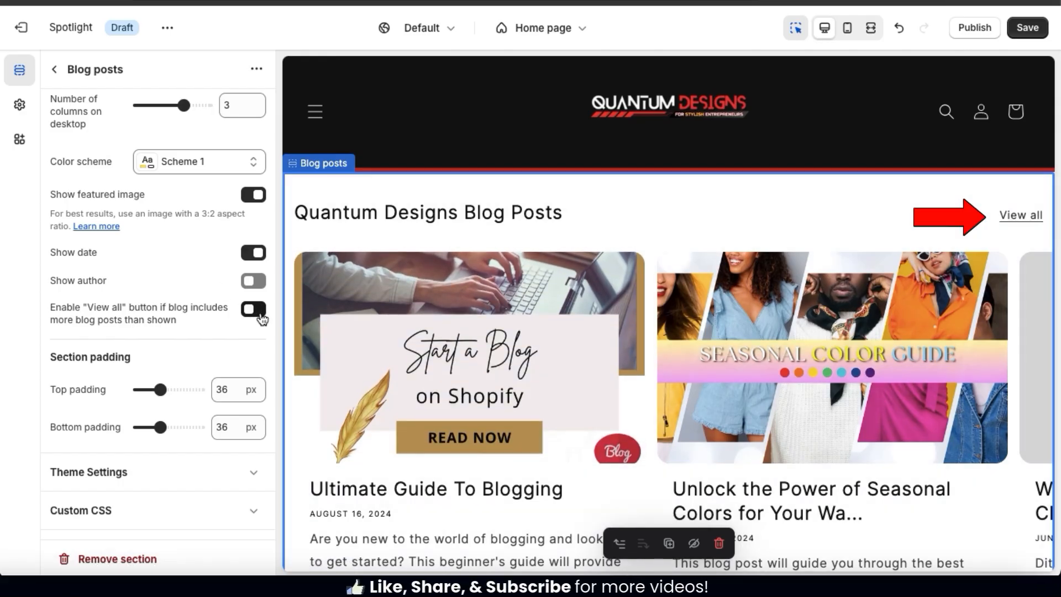
{"action": "left_click", "coordinate": [260, 313]}
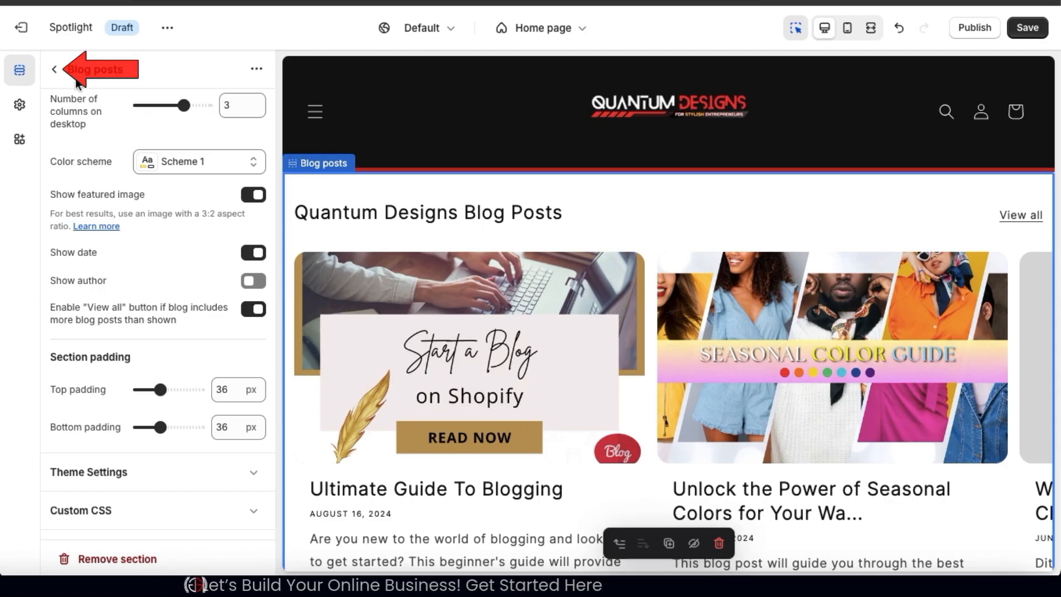
{"action": "left_click", "coordinate": [55, 70]}
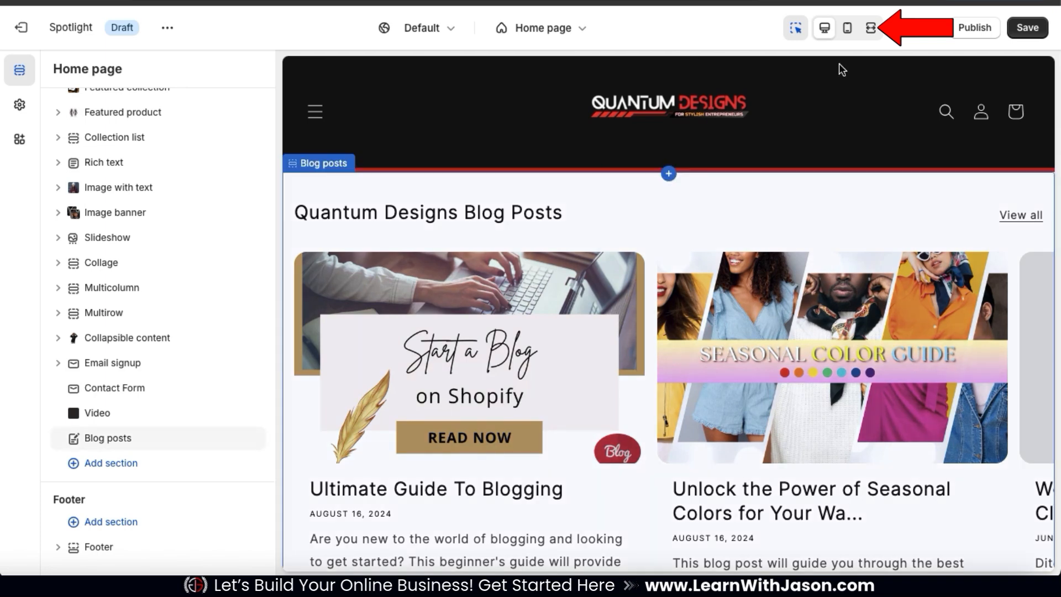
Preview the Blog posts section in fullscreen view from its heading down to the "View all" button.
{"action": "left_click", "coordinate": [871, 29]}
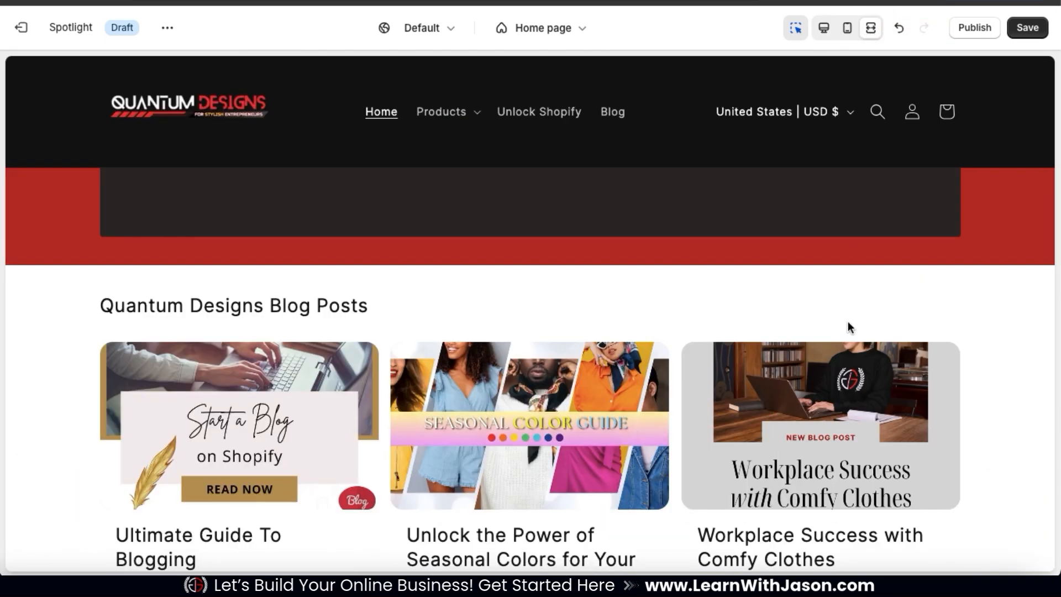
{"action": "scroll", "coordinate": [850, 326], "scroll_direction": "down", "scroll_amount": 2}
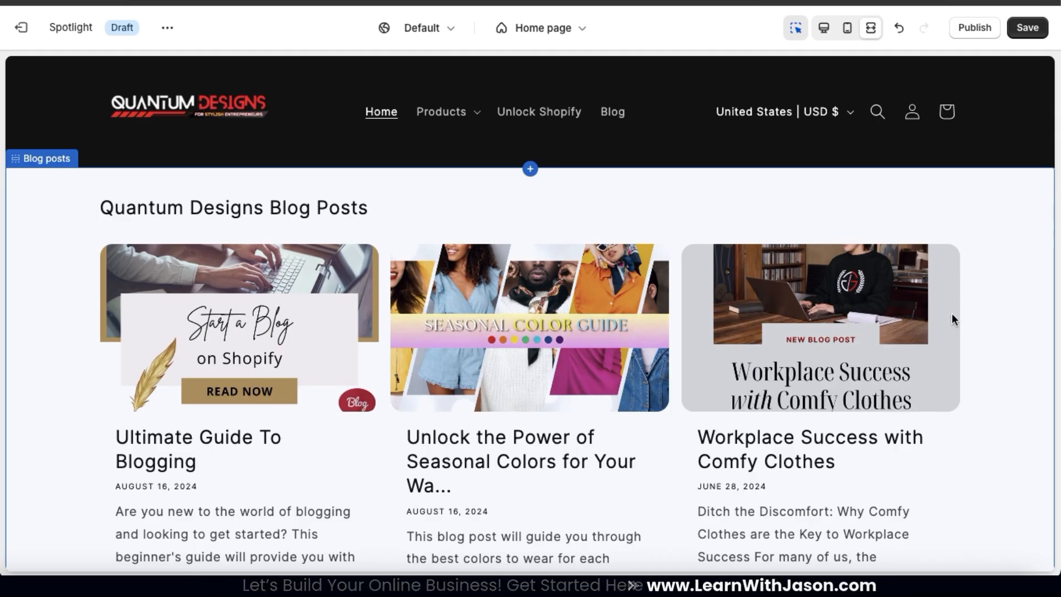
{"action": "scroll", "coordinate": [969, 319], "scroll_direction": "down", "scroll_amount": 5}
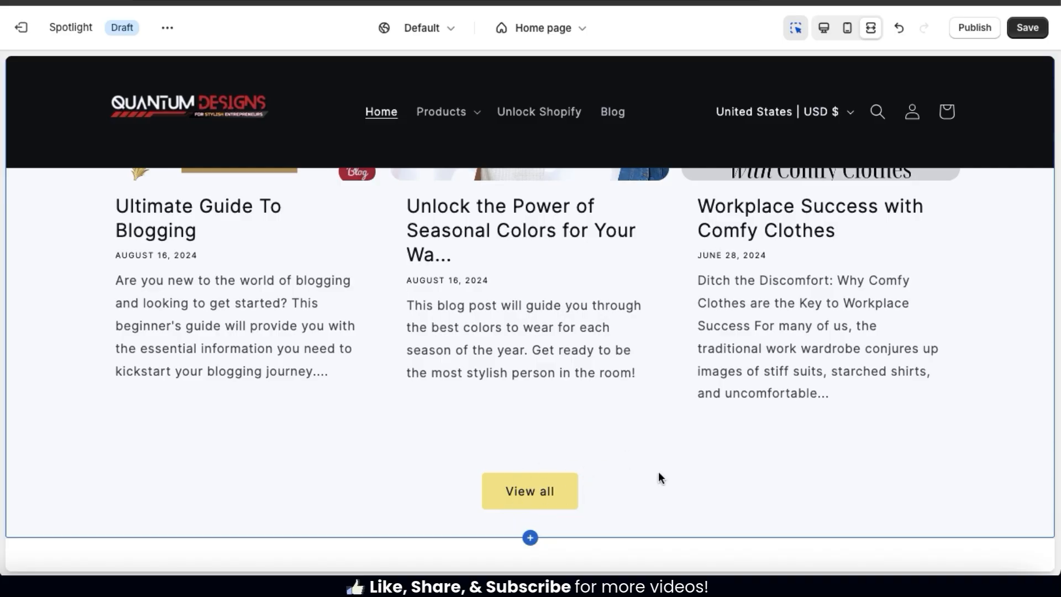
{"action": "scroll", "coordinate": [1010, 408], "scroll_direction": "up", "scroll_amount": 5}
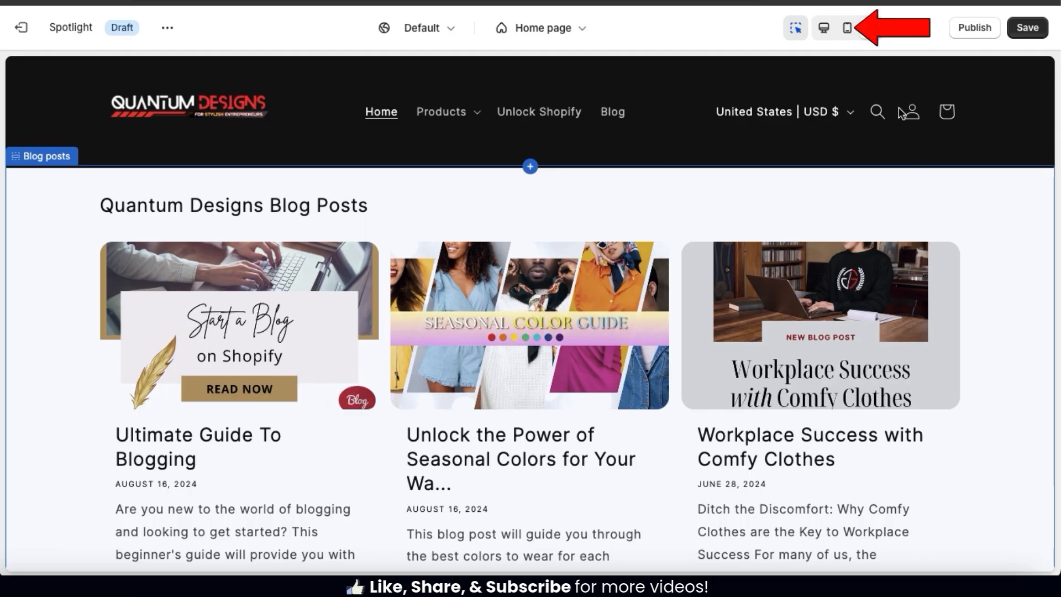
Preview the Blog posts section in mobile view and browse through its post carousel in both directions.
{"action": "left_click", "coordinate": [849, 29]}
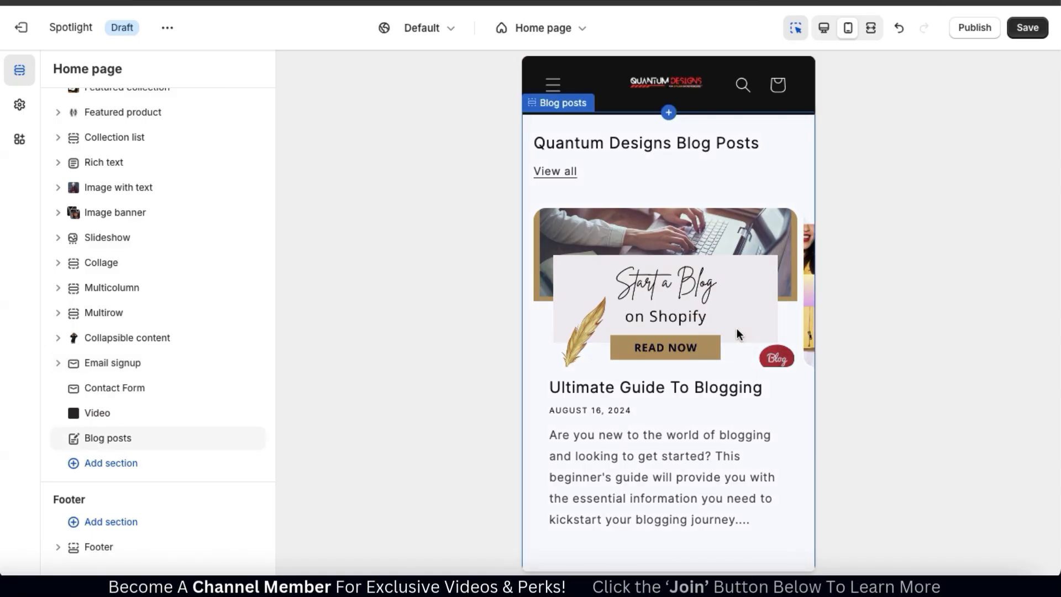
{"action": "scroll", "coordinate": [737, 328], "scroll_direction": "down", "scroll_amount": 2}
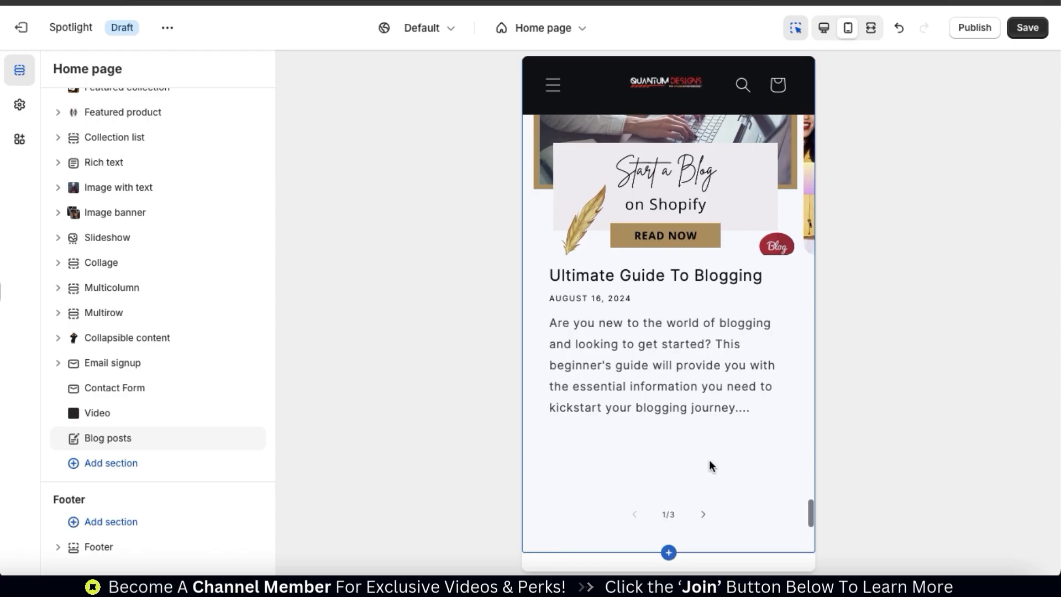
{"action": "left_click", "coordinate": [702, 513]}
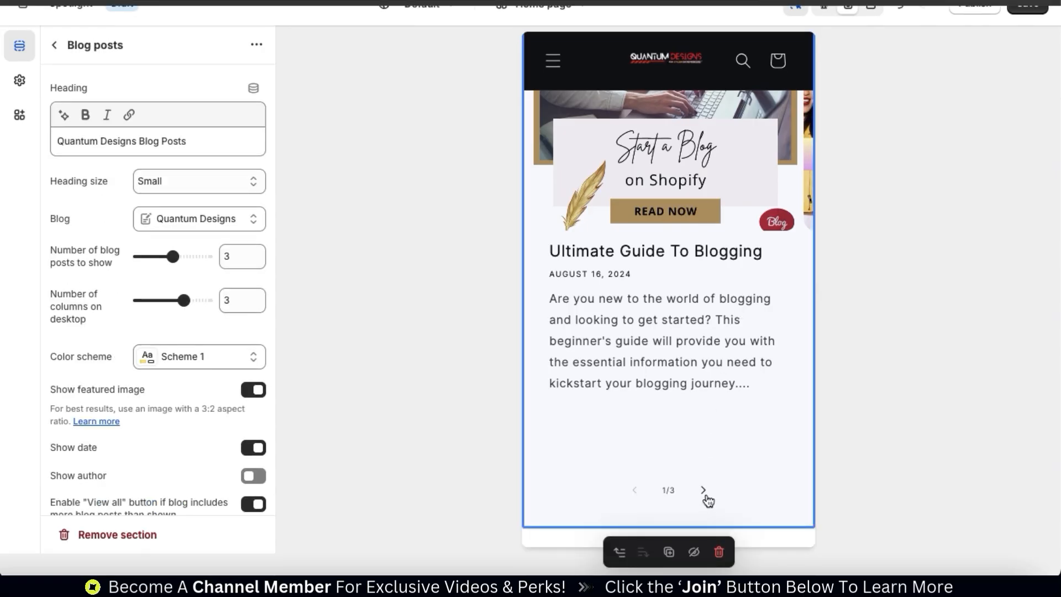
{"action": "left_click", "coordinate": [707, 494]}
{"action": "left_click", "coordinate": [705, 493]}
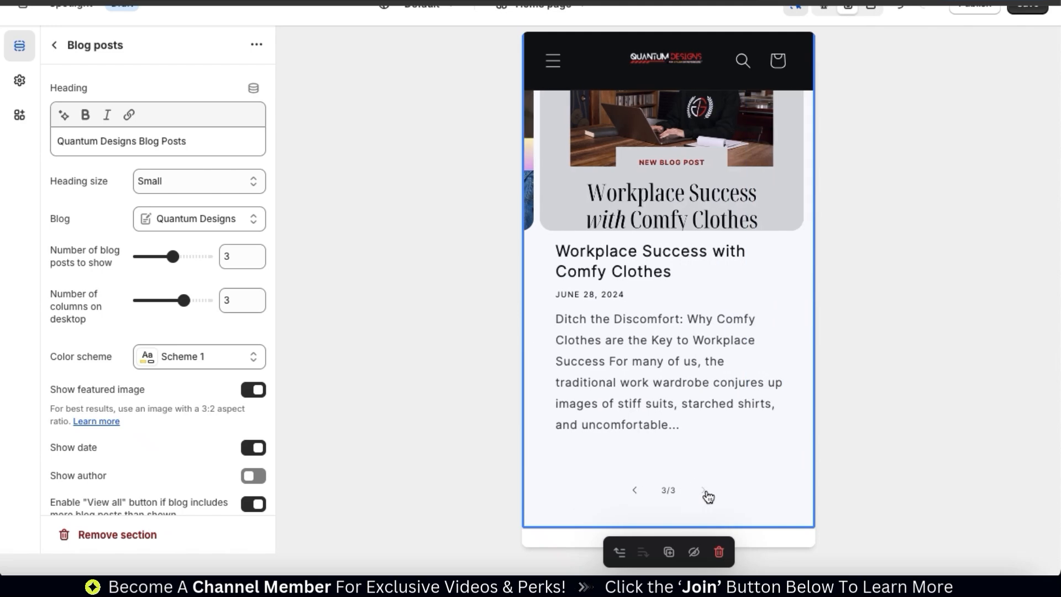
{"action": "left_click", "coordinate": [638, 491]}
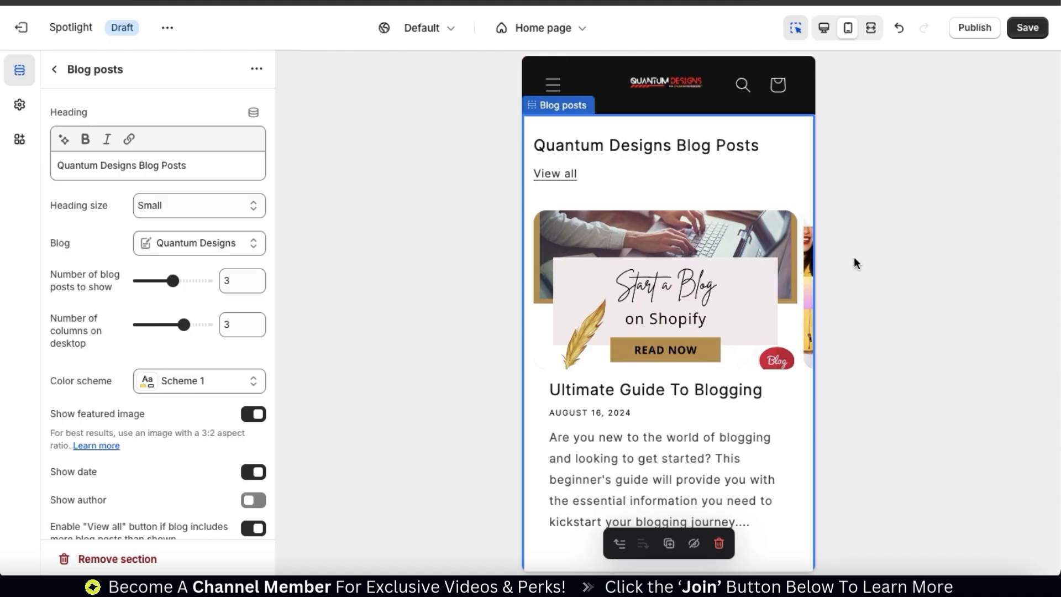
Return the preview to desktop view and save the home page changes.
{"action": "left_click", "coordinate": [823, 28]}
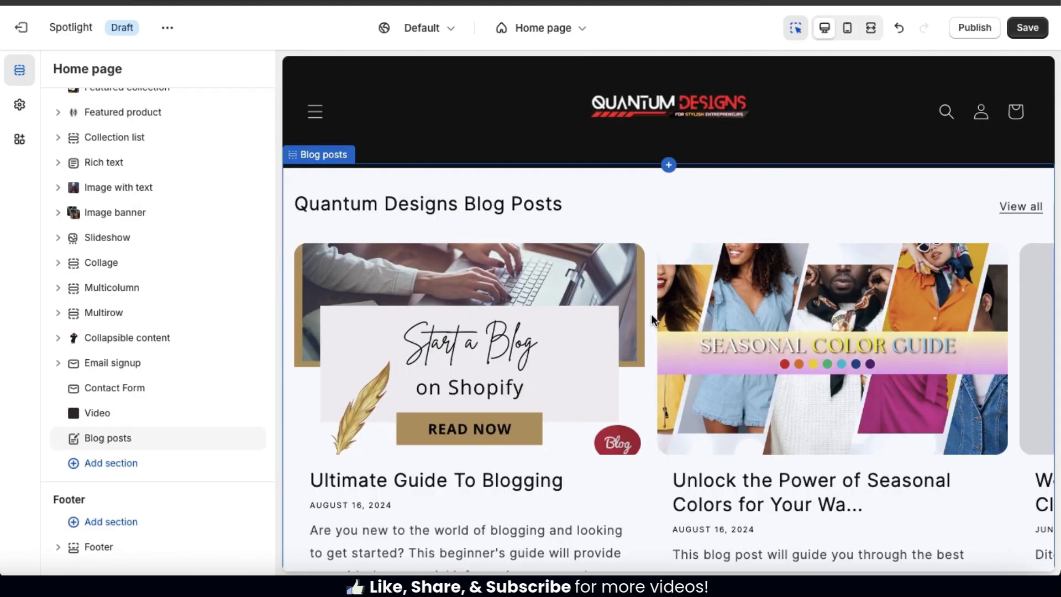
{"action": "left_click", "coordinate": [1031, 29]}
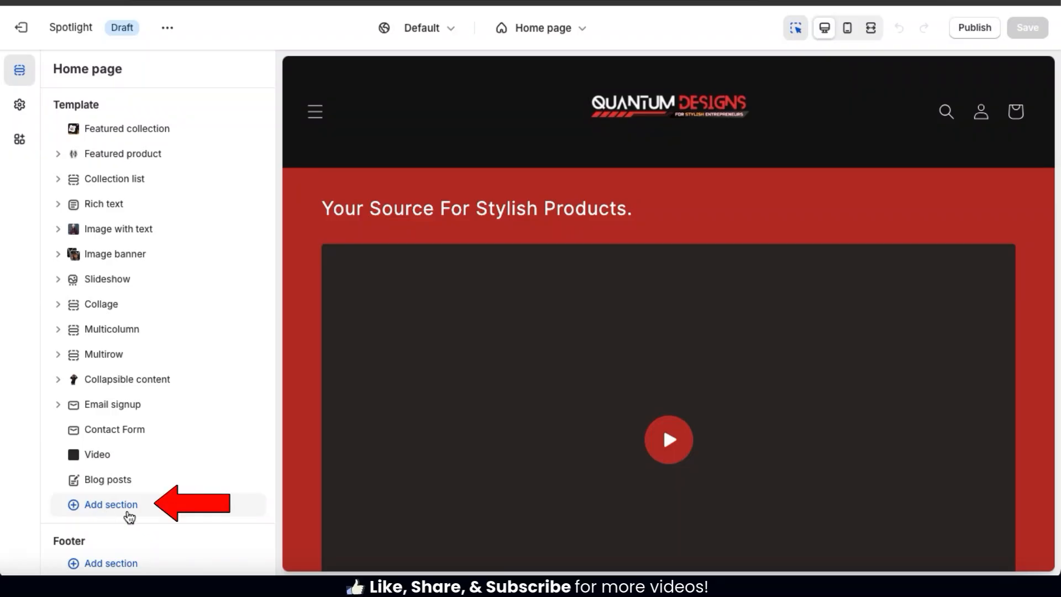
Add a Page section below Blog posts in the home page template and open its page selection.
{"action": "left_click", "coordinate": [113, 508]}
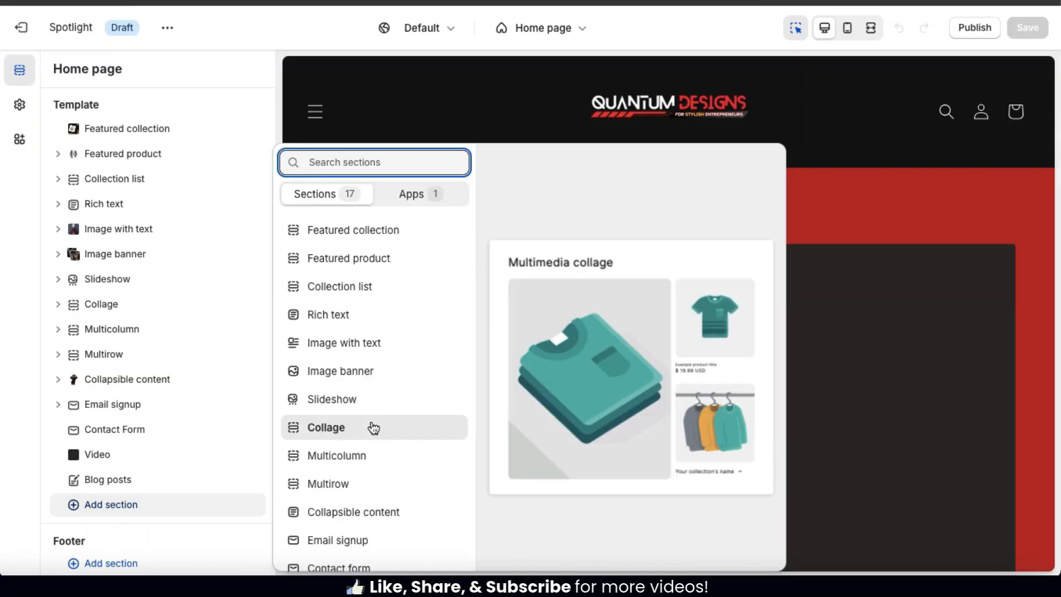
{"action": "scroll", "coordinate": [372, 429], "scroll_direction": "down", "scroll_amount": 2}
{"action": "scroll", "coordinate": [363, 486], "scroll_direction": "down", "scroll_amount": 1}
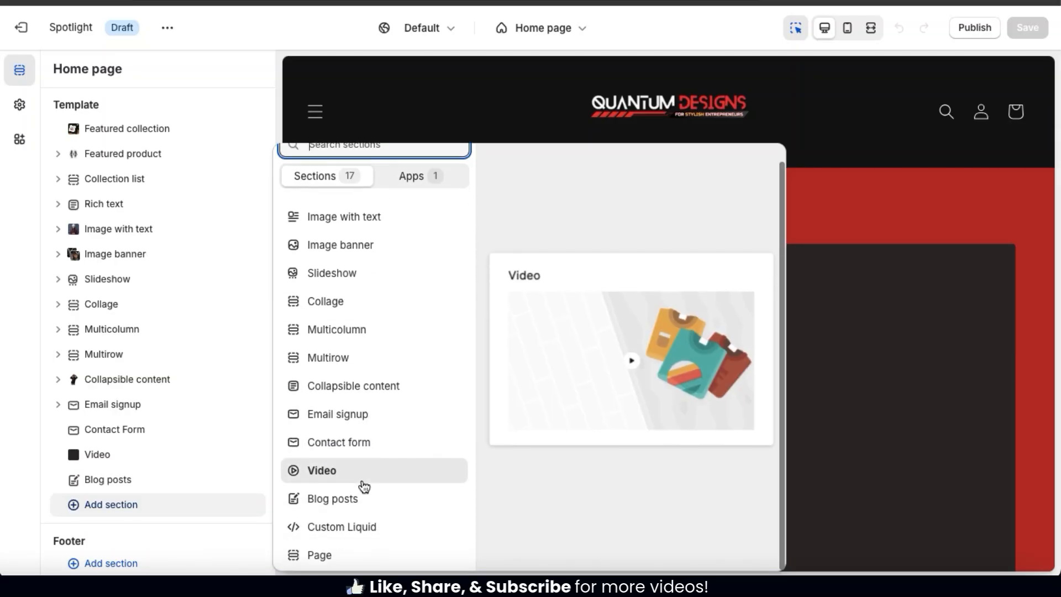
{"action": "left_click", "coordinate": [320, 564]}
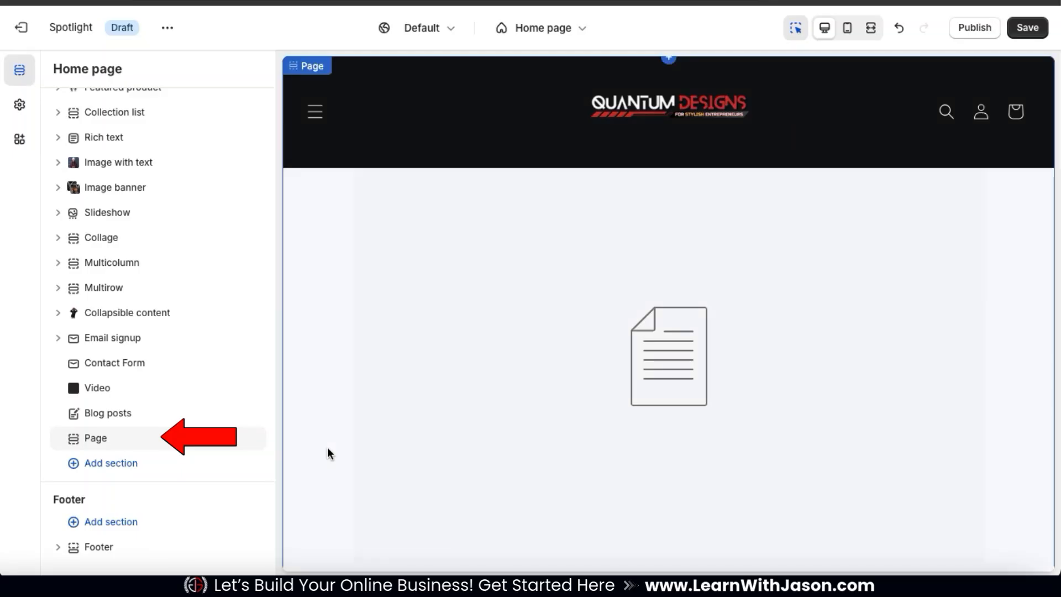
{"action": "scroll", "coordinate": [378, 405], "scroll_direction": "up", "scroll_amount": 2}
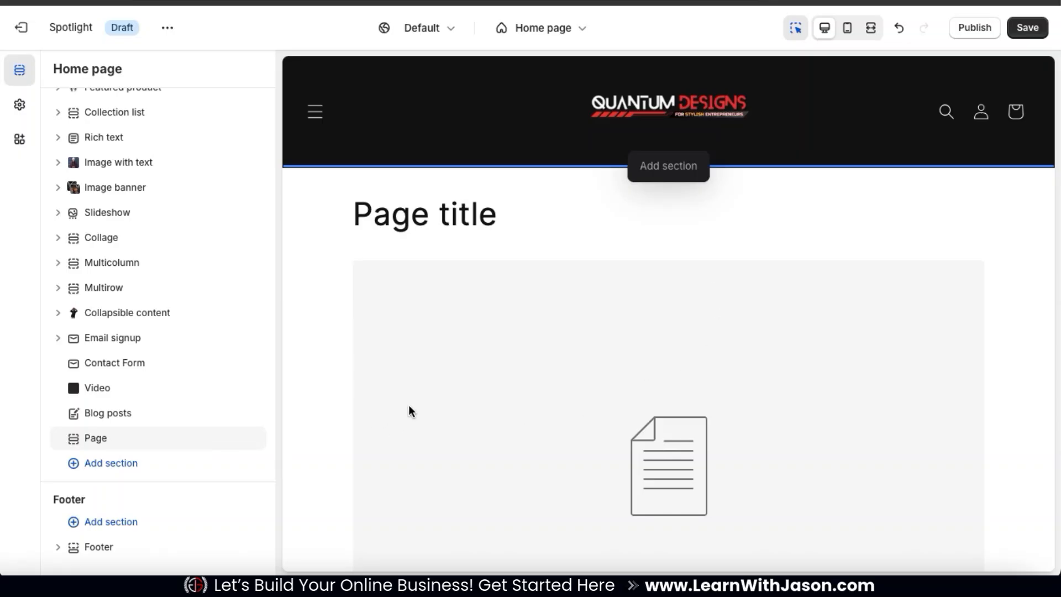
{"action": "left_click", "coordinate": [106, 442]}
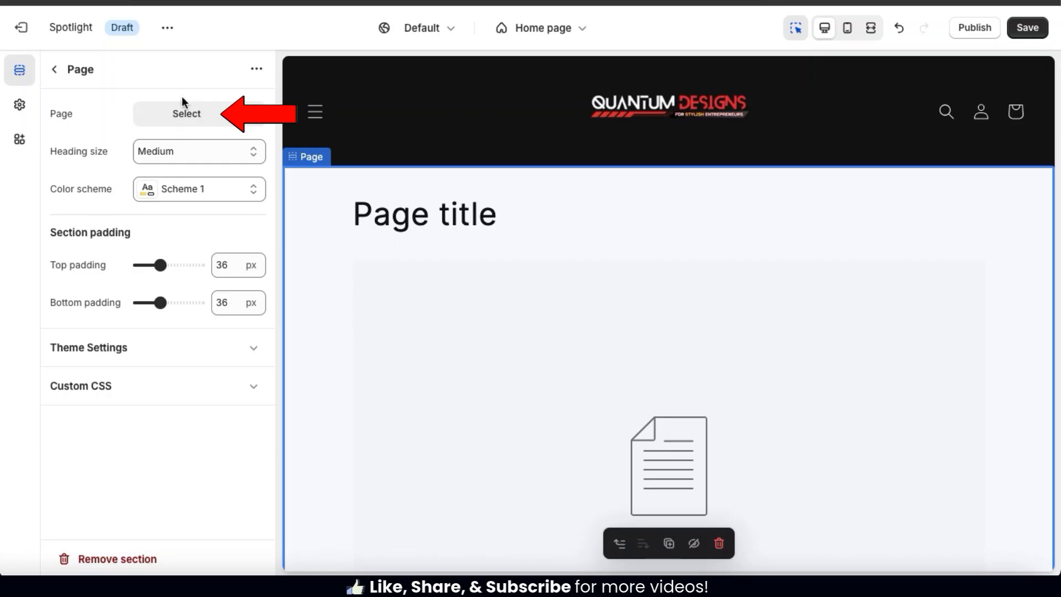
{"action": "left_click", "coordinate": [185, 123]}
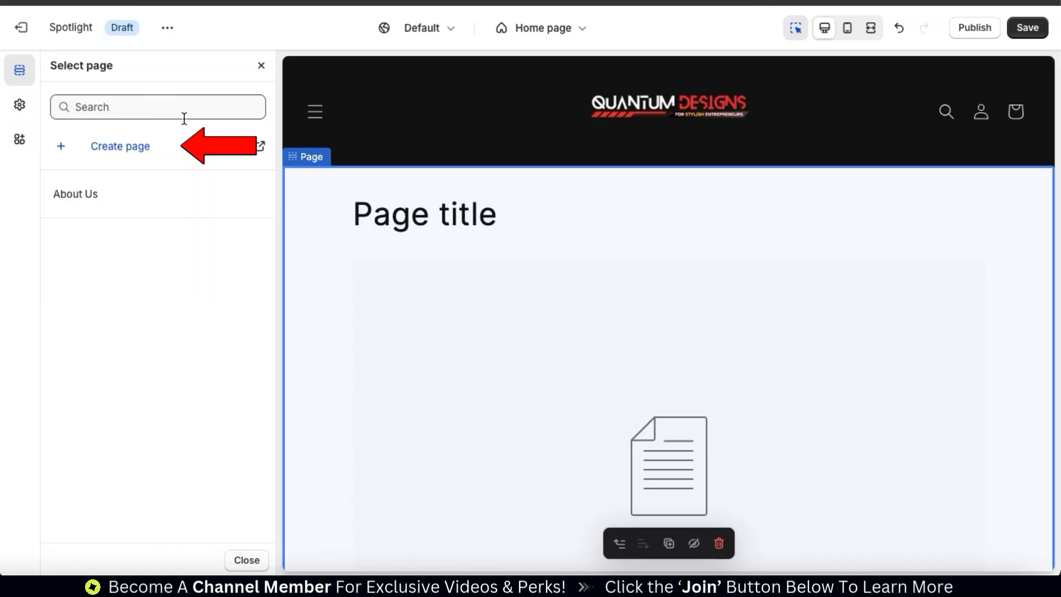
Start a new page titled "Your Page Title" with content beginning "Add details about your store, brand or products.".
{"action": "left_click", "coordinate": [118, 156]}
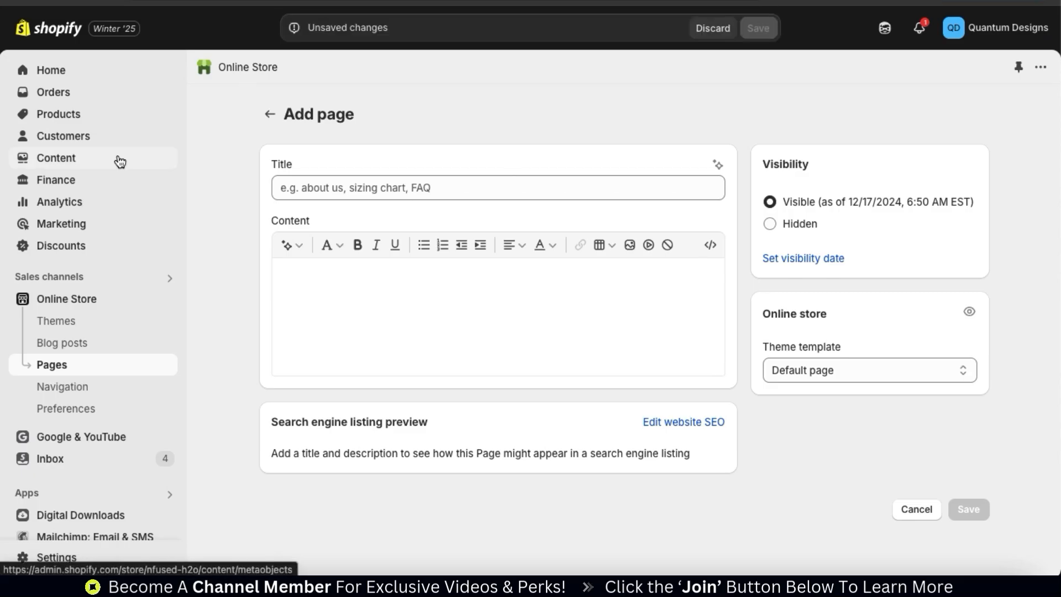
{"action": "left_click", "coordinate": [364, 187]}
{"action": "type", "text": "Your Page Title"}
{"action": "left_click", "coordinate": [387, 282]}
{"action": "type", "text": "Add details about your "}
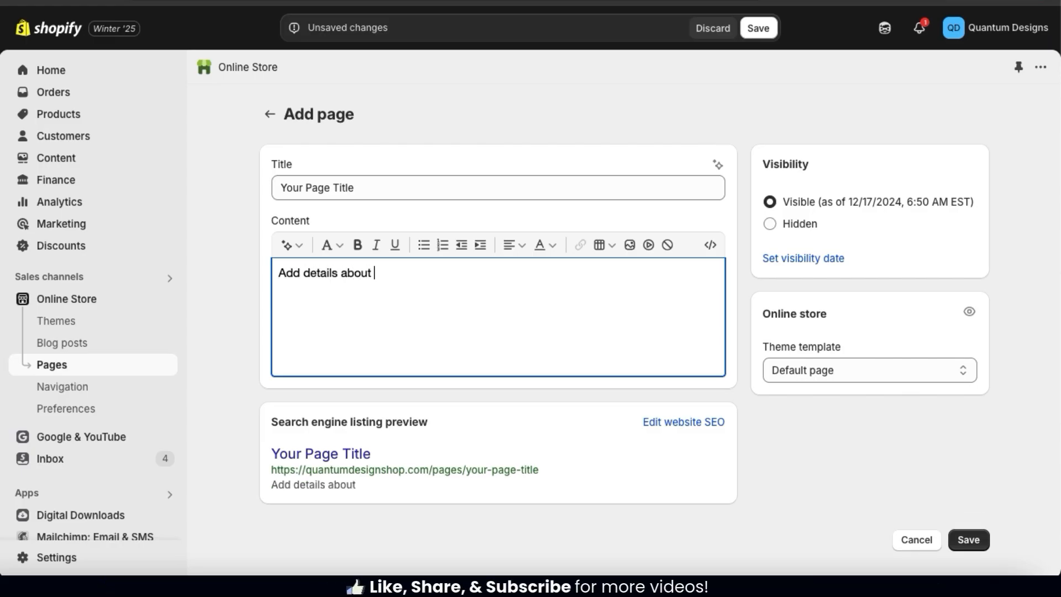
{"action": "type", "text": "store, brand or products. Be creativ"}
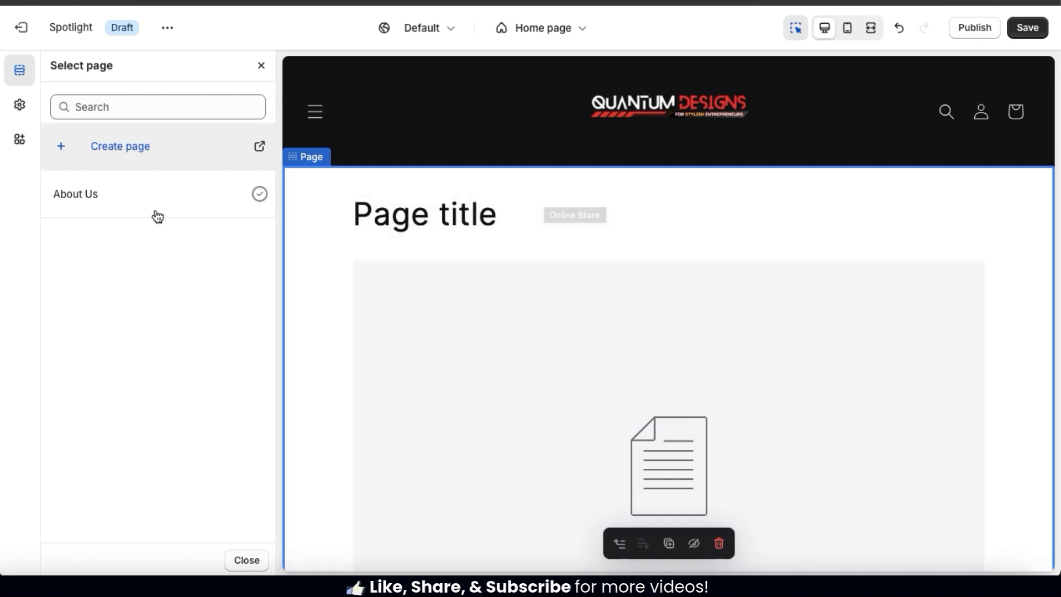
Assign the existing "About Us" page to the Page section and review its content in the preview.
{"action": "left_click", "coordinate": [115, 205]}
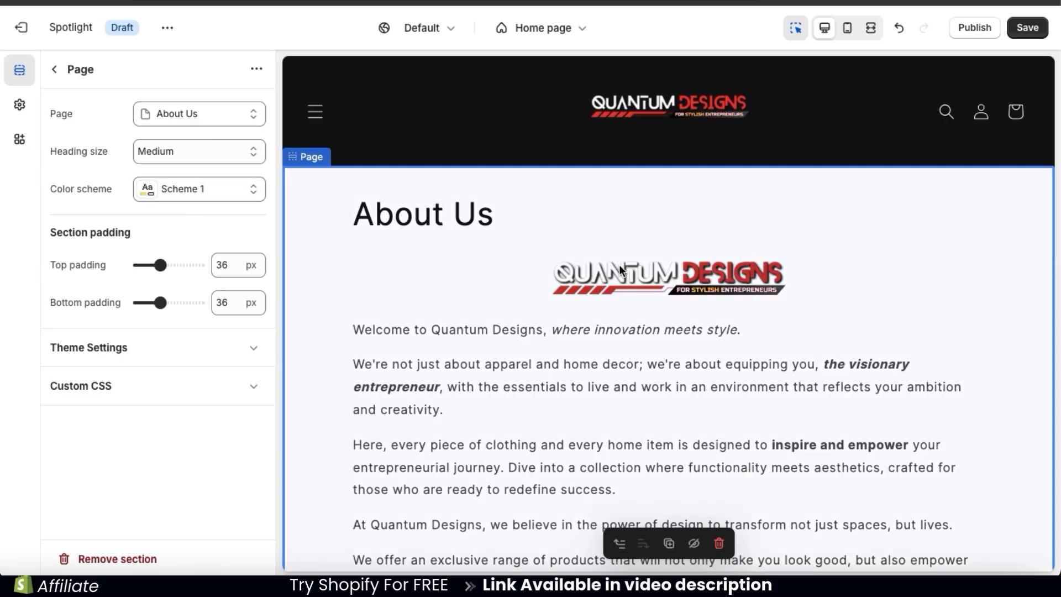
{"action": "scroll", "coordinate": [619, 265], "scroll_direction": "down", "scroll_amount": 2}
{"action": "scroll", "coordinate": [619, 269], "scroll_direction": "down", "scroll_amount": 9}
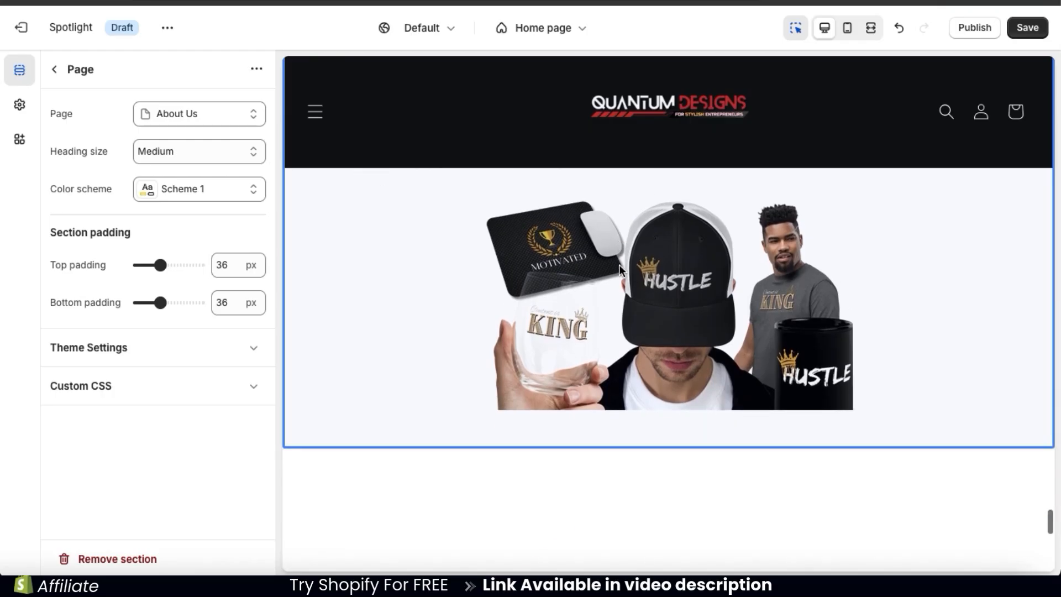
{"action": "scroll", "coordinate": [619, 269], "scroll_direction": "up", "scroll_amount": 6}
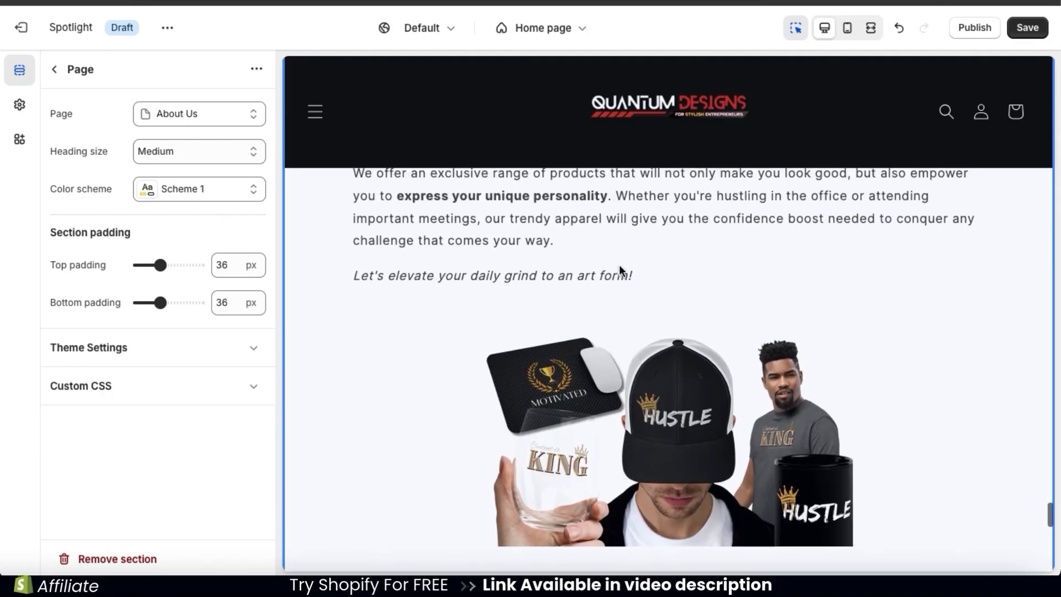
Try the Extra large and Small heading sizes on the Page section, ending on Medium.
{"action": "scroll", "coordinate": [620, 271], "scroll_direction": "up", "scroll_amount": 5}
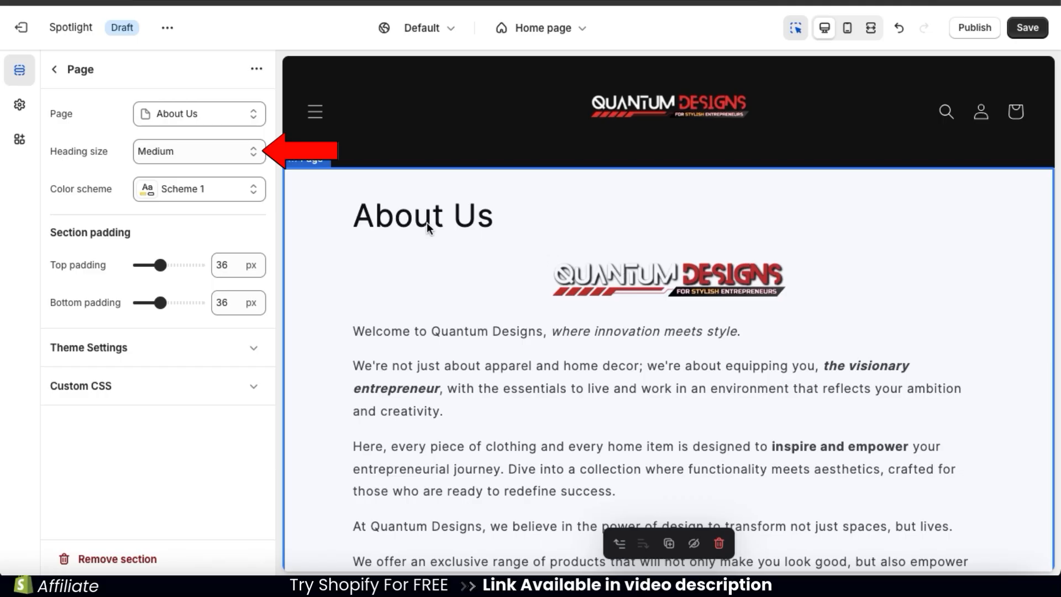
{"action": "left_click", "coordinate": [247, 151]}
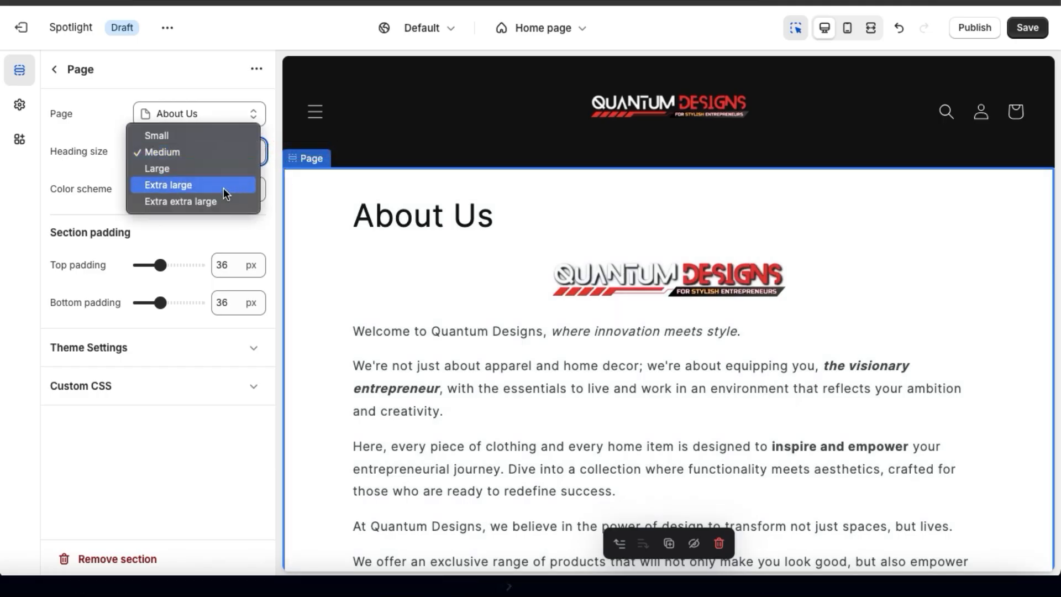
{"action": "left_click", "coordinate": [223, 188]}
{"action": "left_click", "coordinate": [245, 154]}
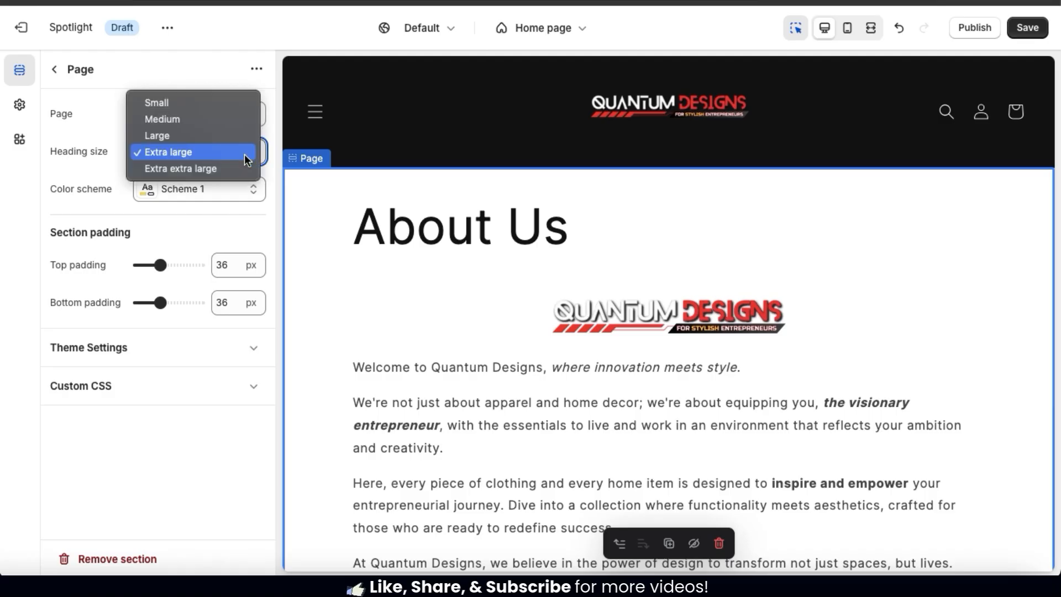
{"action": "left_click", "coordinate": [236, 103]}
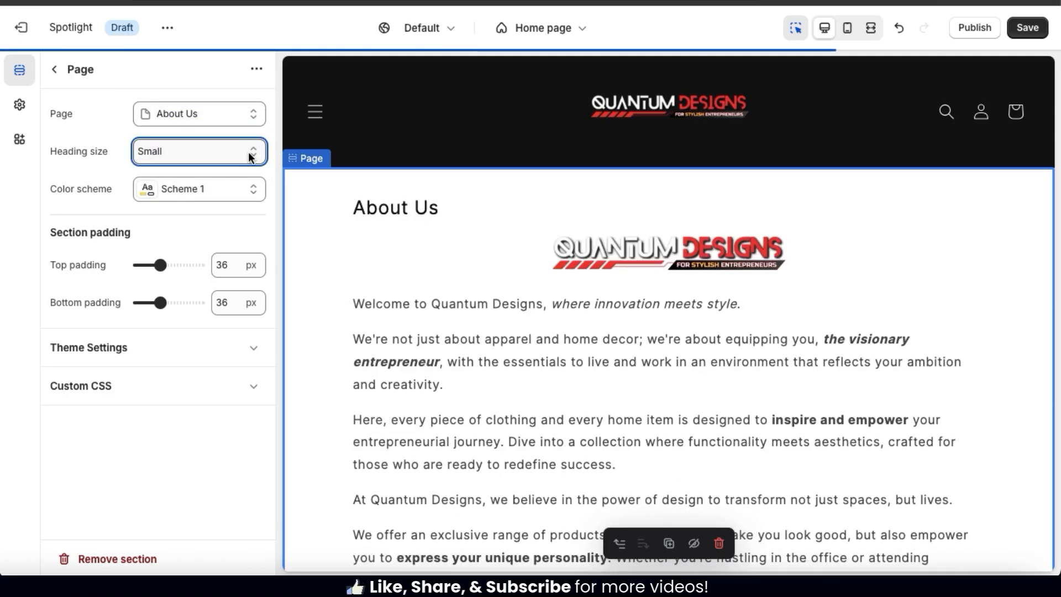
{"action": "left_click", "coordinate": [247, 150]}
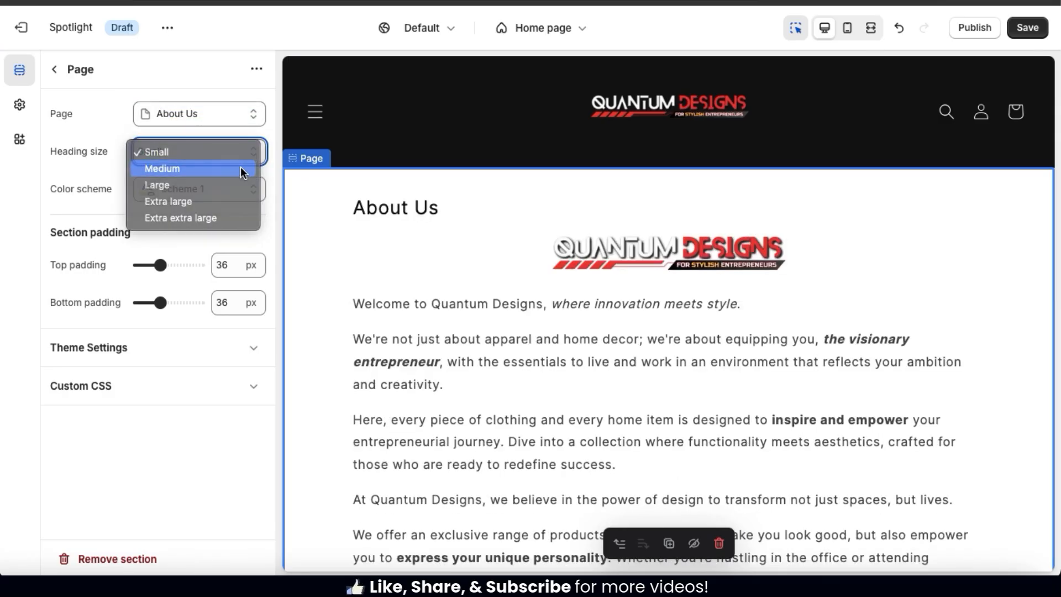
{"action": "left_click", "coordinate": [240, 169]}
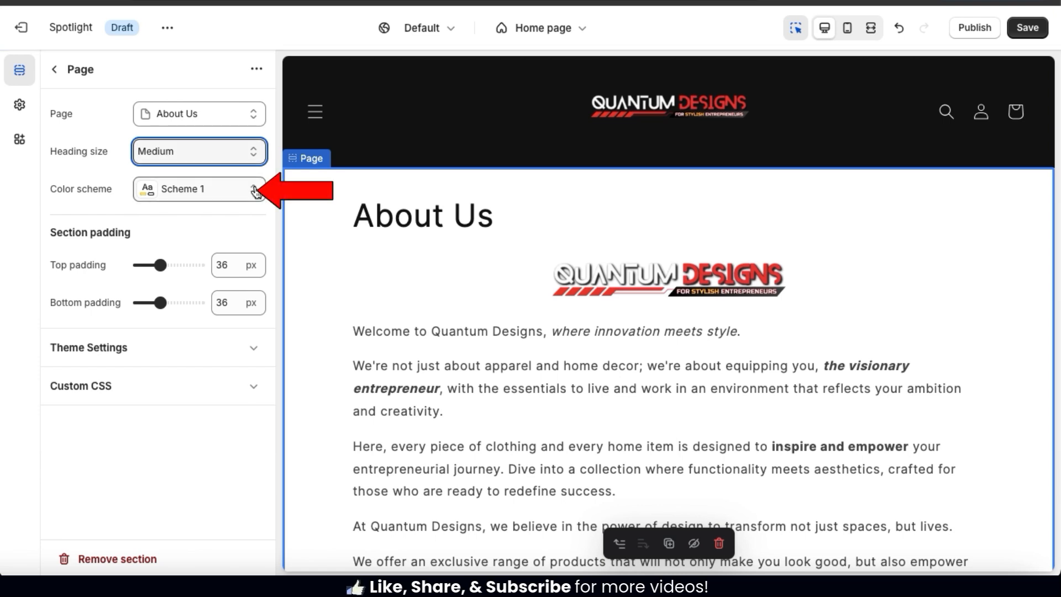
Try color schemes 2, 5 and 4 on the Page section, settle on Scheme 3, and return to the section list.
{"action": "left_click", "coordinate": [255, 191]}
{"action": "left_click", "coordinate": [239, 257]}
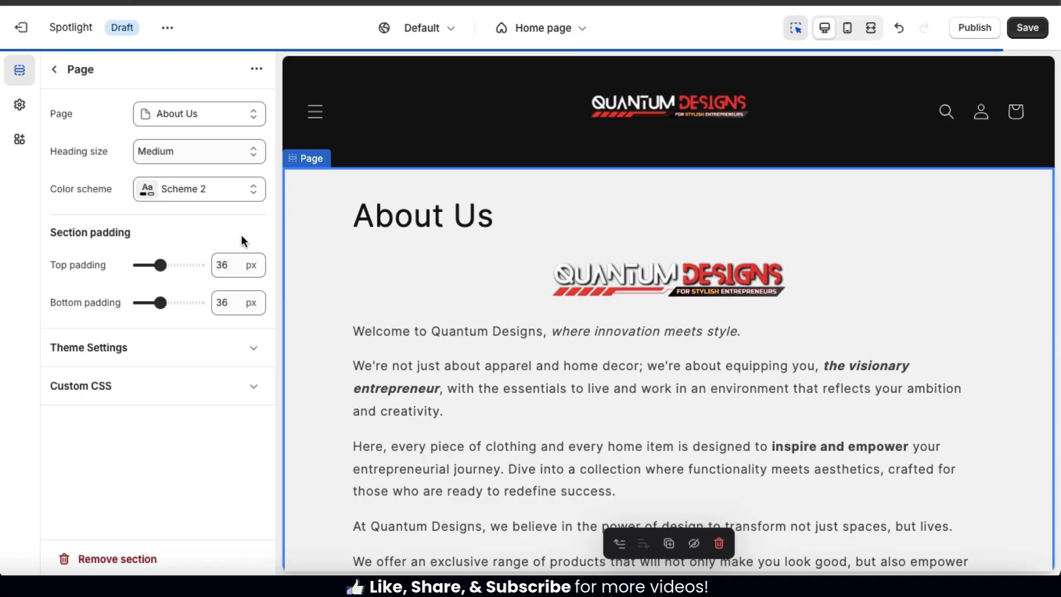
{"action": "left_click", "coordinate": [244, 194]}
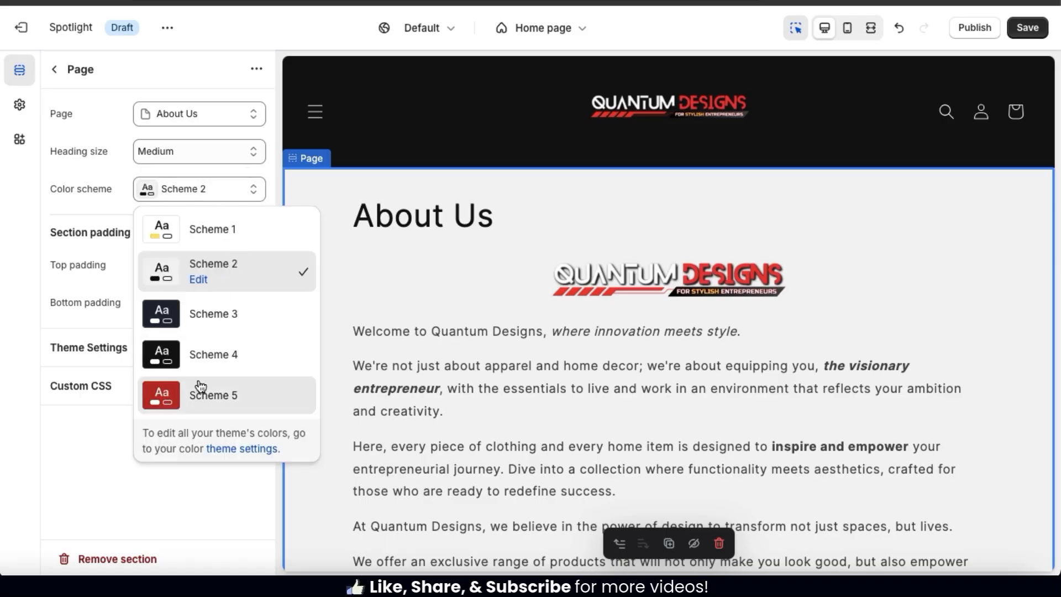
{"action": "left_click", "coordinate": [201, 385]}
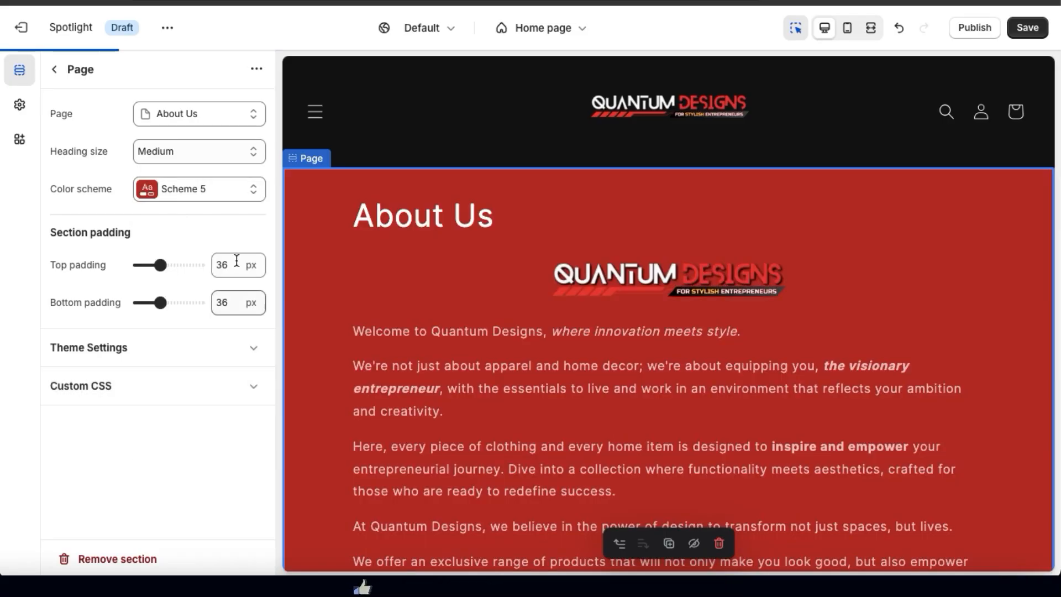
{"action": "left_click", "coordinate": [260, 196]}
{"action": "left_click", "coordinate": [210, 351]}
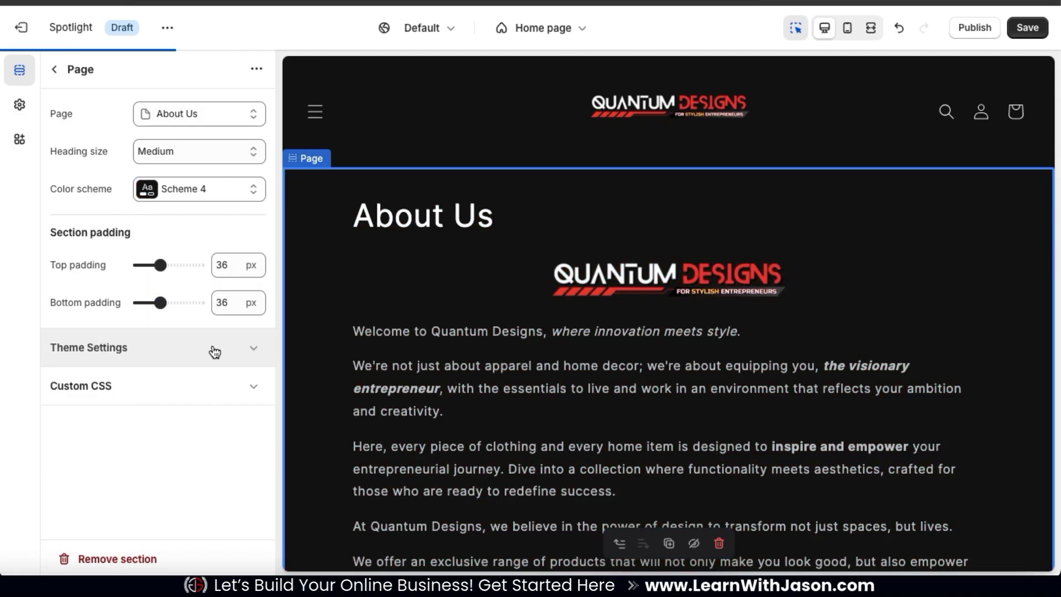
{"action": "left_click", "coordinate": [262, 193]}
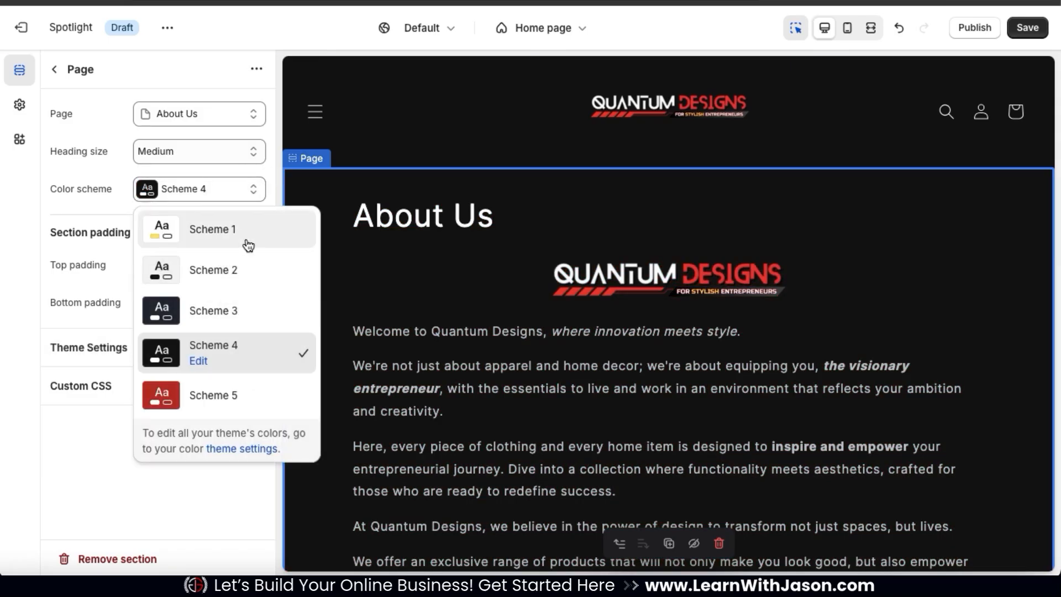
{"action": "left_click", "coordinate": [225, 308]}
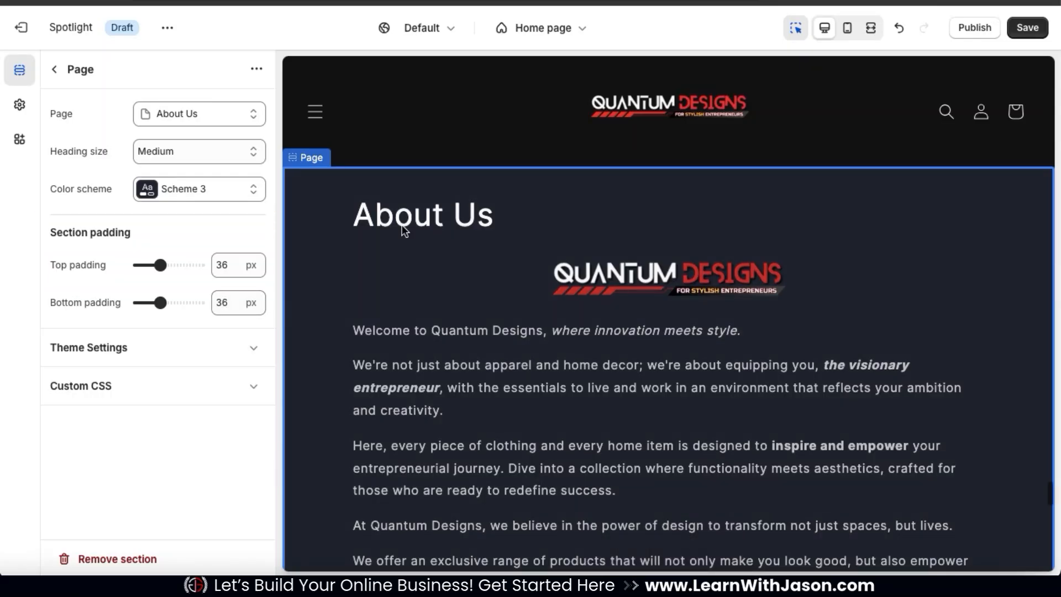
{"action": "left_click", "coordinate": [50, 70]}
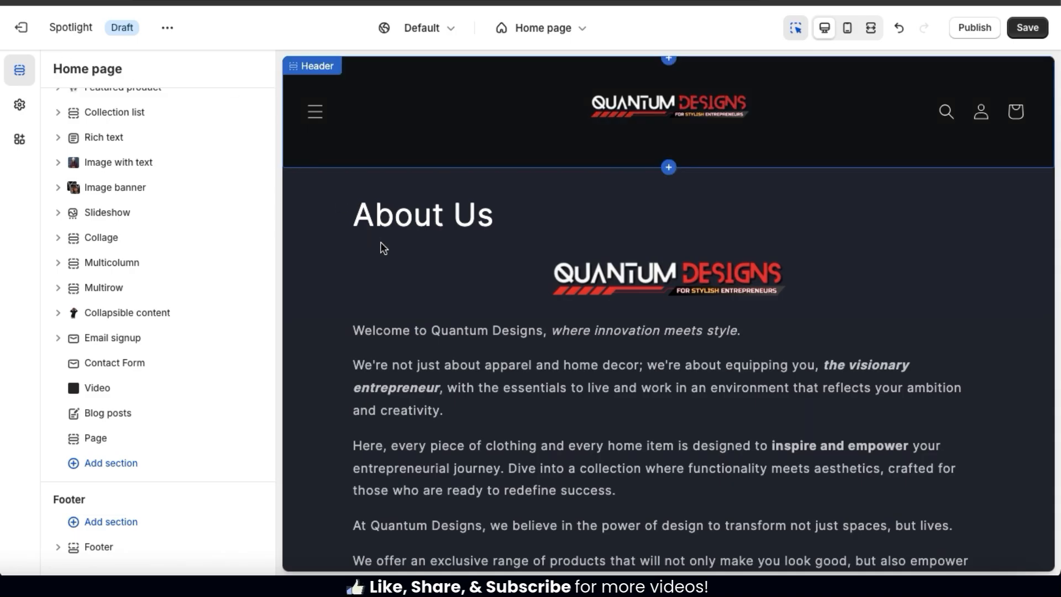
Review the recolored About Us content from heading to closing image in the desktop preview.
{"action": "scroll", "coordinate": [380, 241], "scroll_direction": "down", "scroll_amount": 2}
{"action": "scroll", "coordinate": [381, 242], "scroll_direction": "down", "scroll_amount": 5}
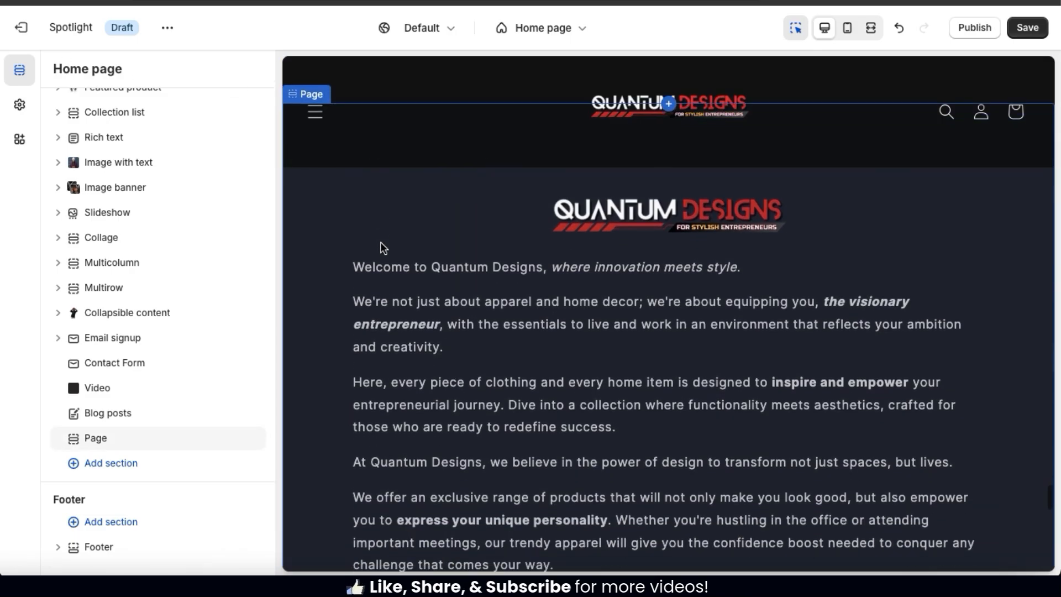
{"action": "scroll", "coordinate": [380, 248], "scroll_direction": "down", "scroll_amount": 3}
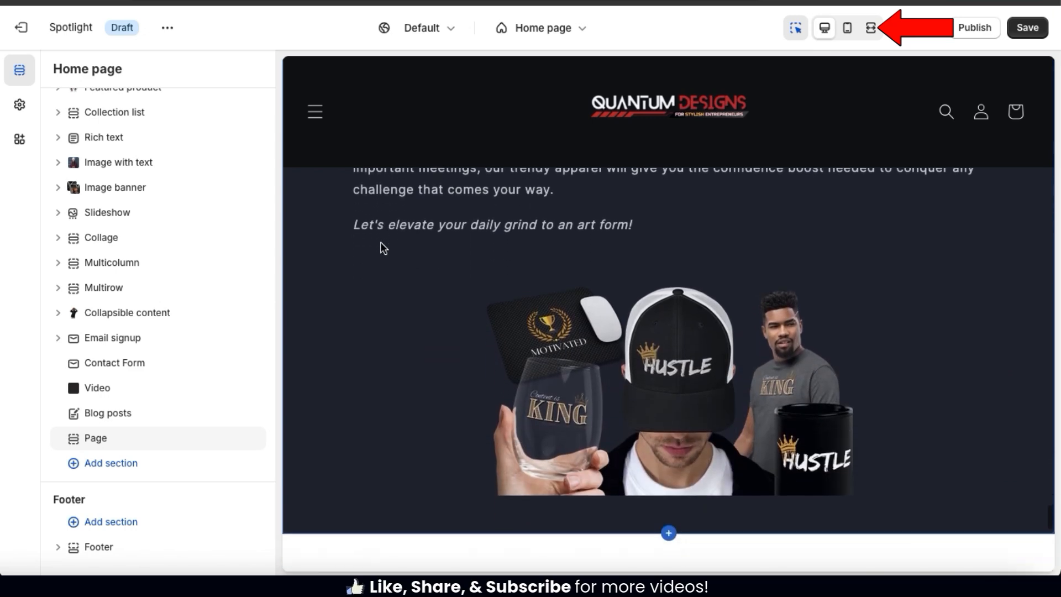
{"action": "scroll", "coordinate": [381, 248], "scroll_direction": "up", "scroll_amount": 8}
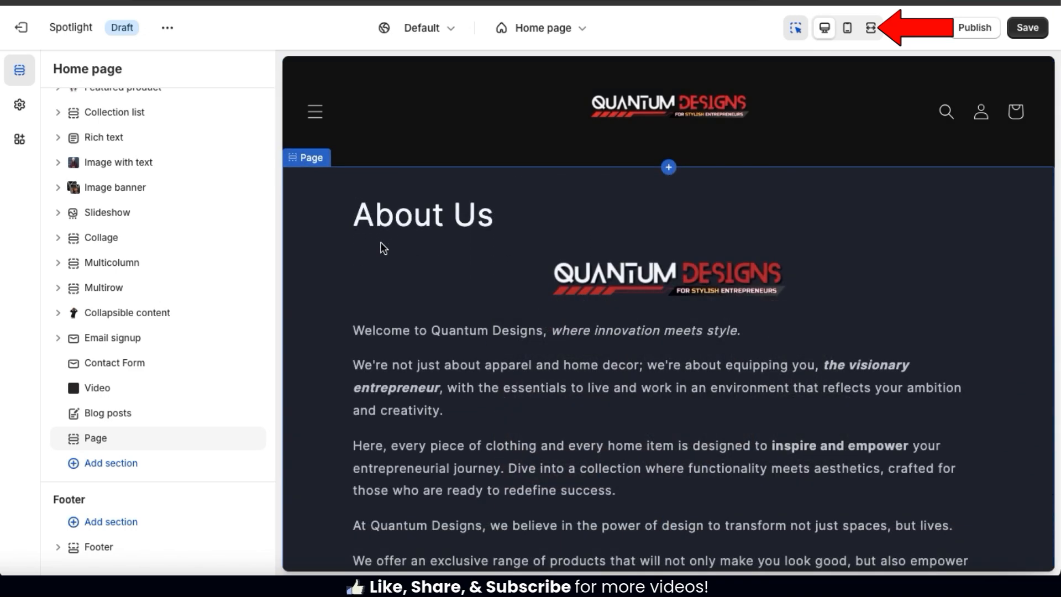
Switch the preview to full-width view and examine the whole About Us section down to the footer.
{"action": "left_click", "coordinate": [872, 29]}
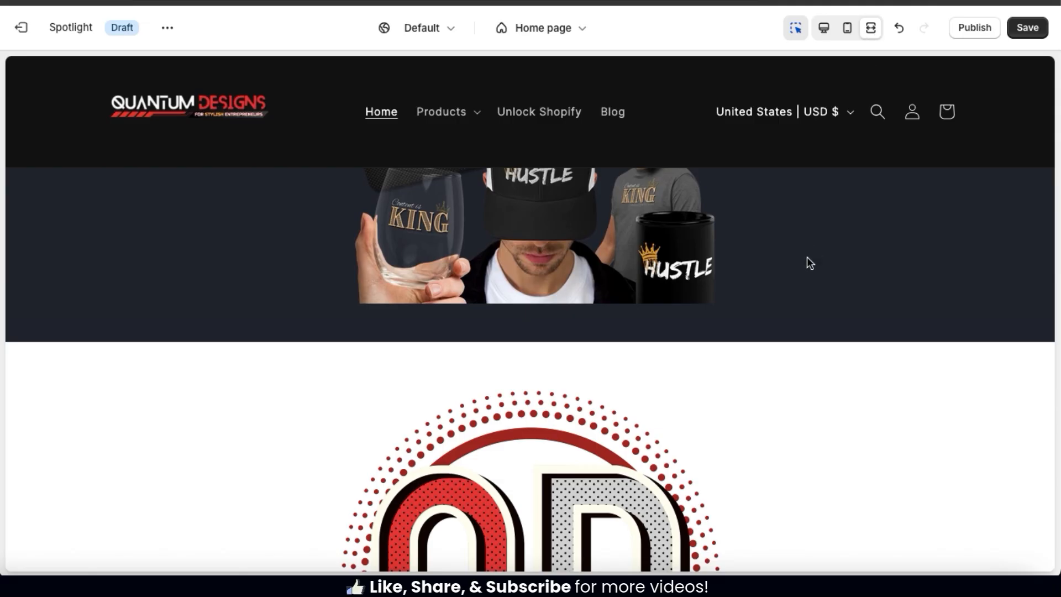
{"action": "scroll", "coordinate": [795, 357], "scroll_direction": "up", "scroll_amount": 9}
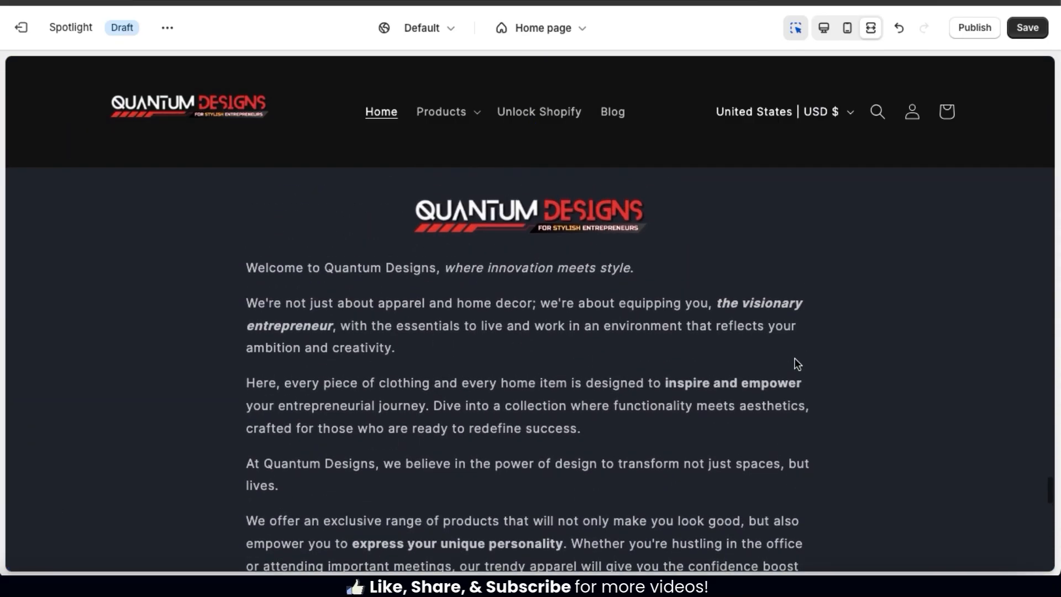
{"action": "scroll", "coordinate": [796, 363], "scroll_direction": "up", "scroll_amount": 2}
{"action": "scroll", "coordinate": [796, 363], "scroll_direction": "down", "scroll_amount": 1}
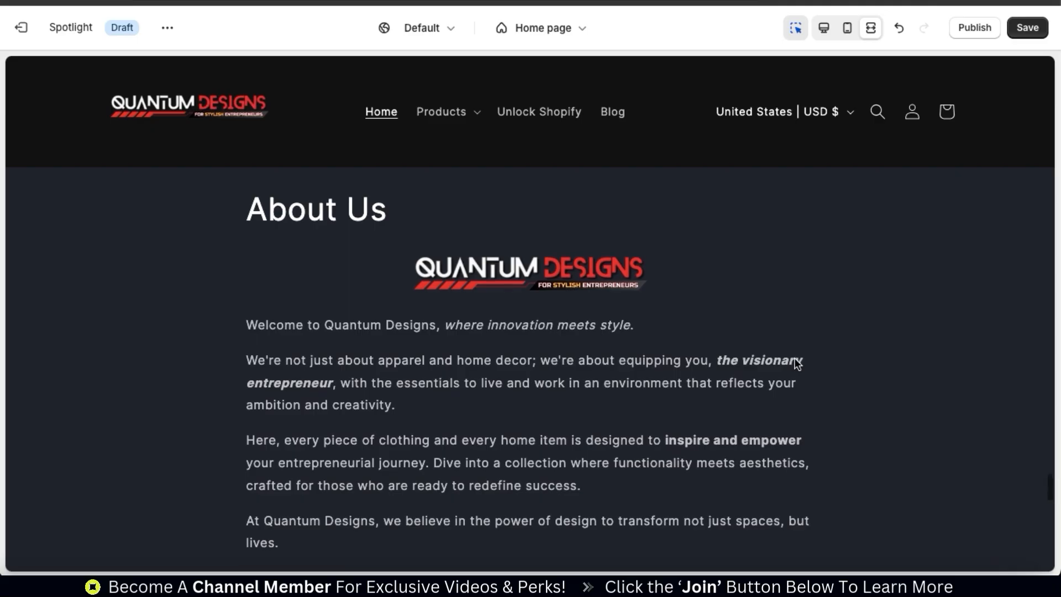
{"action": "scroll", "coordinate": [797, 363], "scroll_direction": "down", "scroll_amount": 3}
{"action": "scroll", "coordinate": [795, 359], "scroll_direction": "down", "scroll_amount": 6}
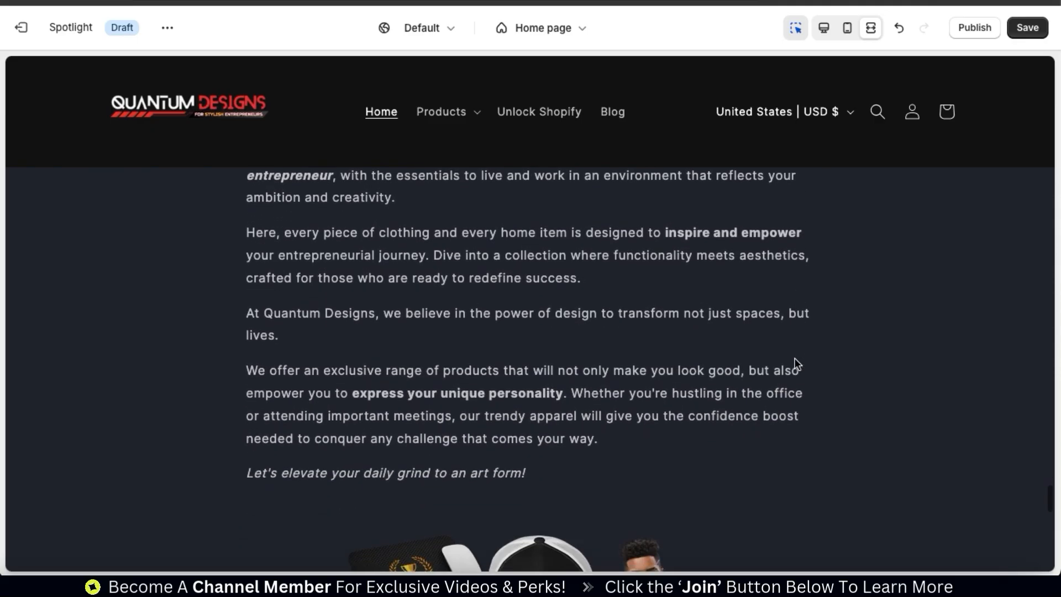
{"action": "scroll", "coordinate": [794, 359], "scroll_direction": "down", "scroll_amount": 3}
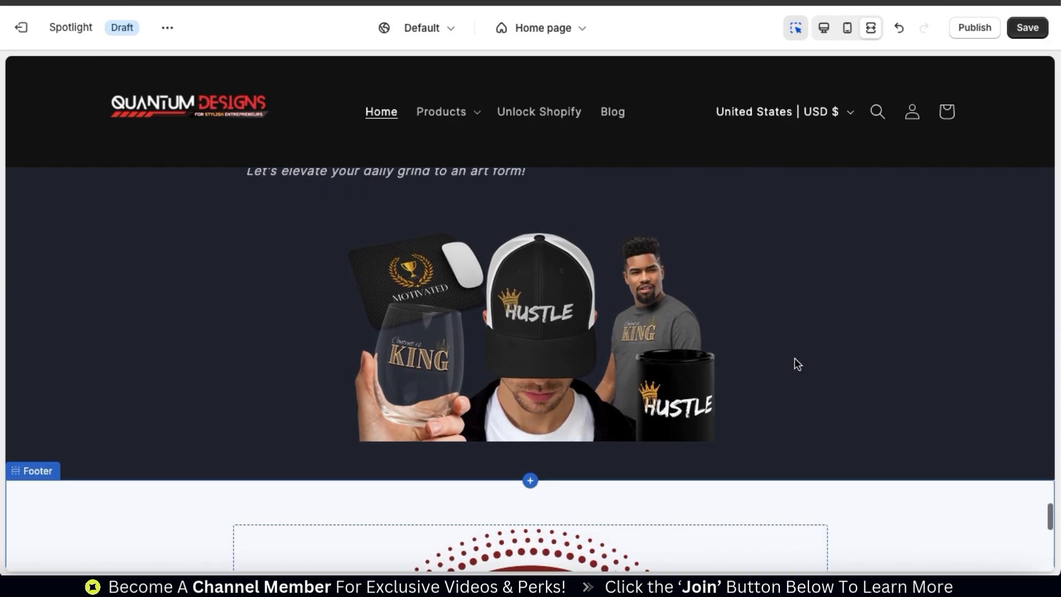
{"action": "scroll", "coordinate": [795, 359], "scroll_direction": "up", "scroll_amount": 3}
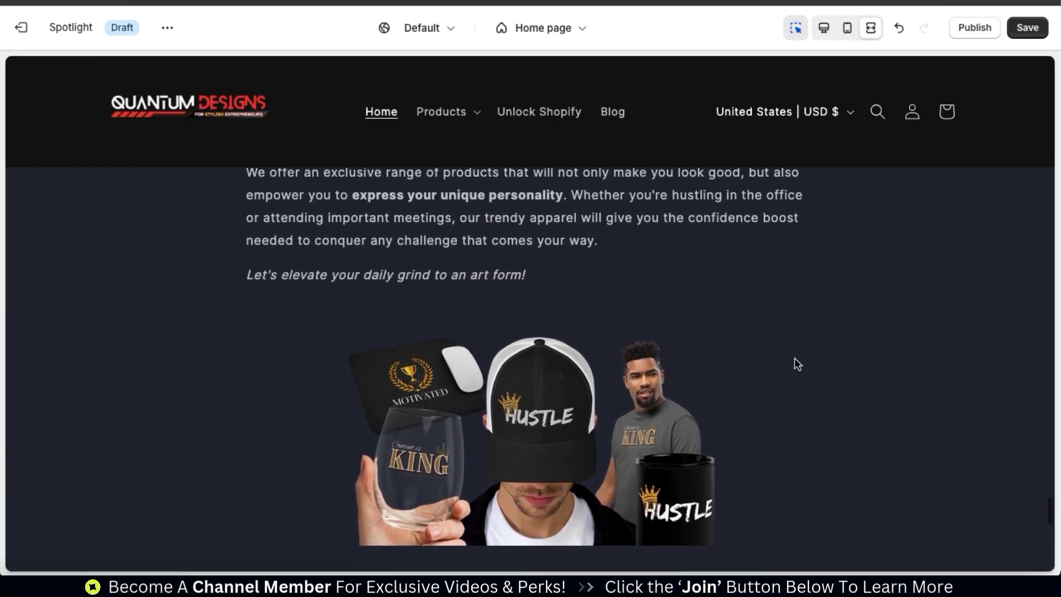
Switch the preview to mobile view and check the About Us section's text and images.
{"action": "left_click", "coordinate": [851, 29]}
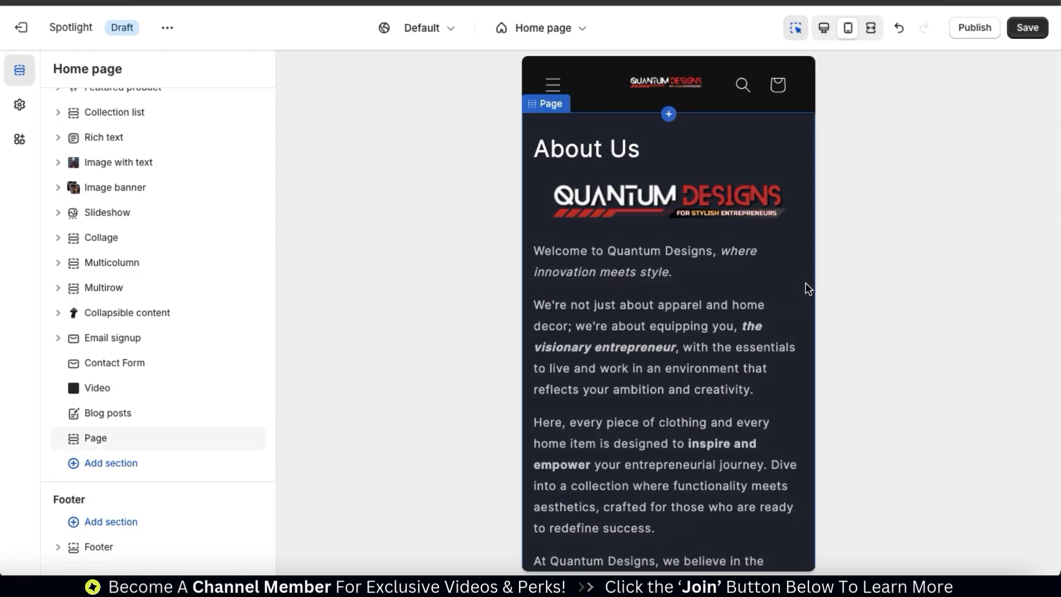
{"action": "scroll", "coordinate": [806, 284], "scroll_direction": "down", "scroll_amount": 3}
{"action": "scroll", "coordinate": [805, 283], "scroll_direction": "down", "scroll_amount": 7}
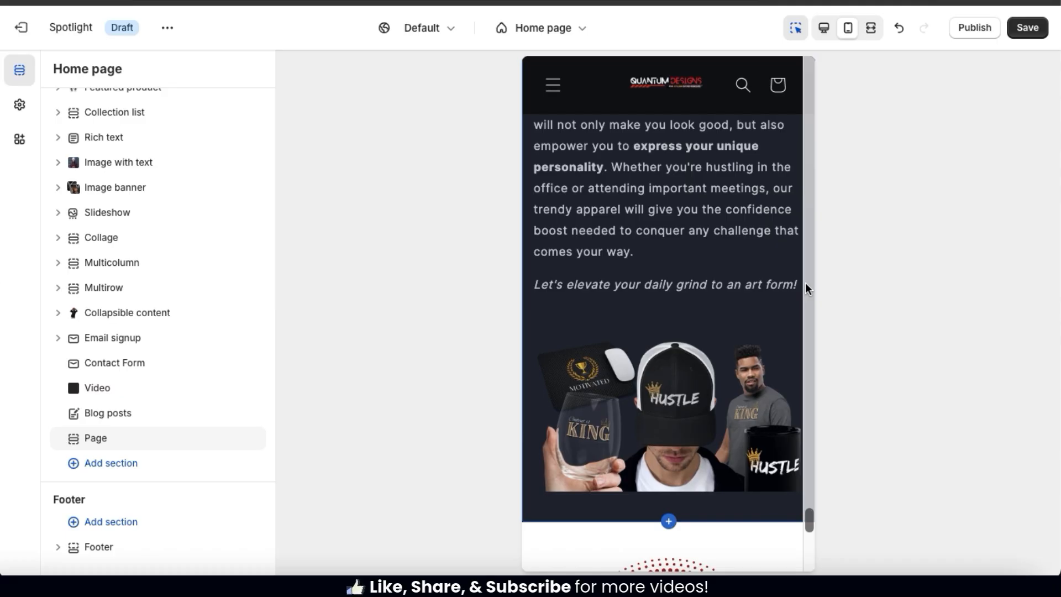
{"action": "scroll", "coordinate": [804, 283], "scroll_direction": "up", "scroll_amount": 10}
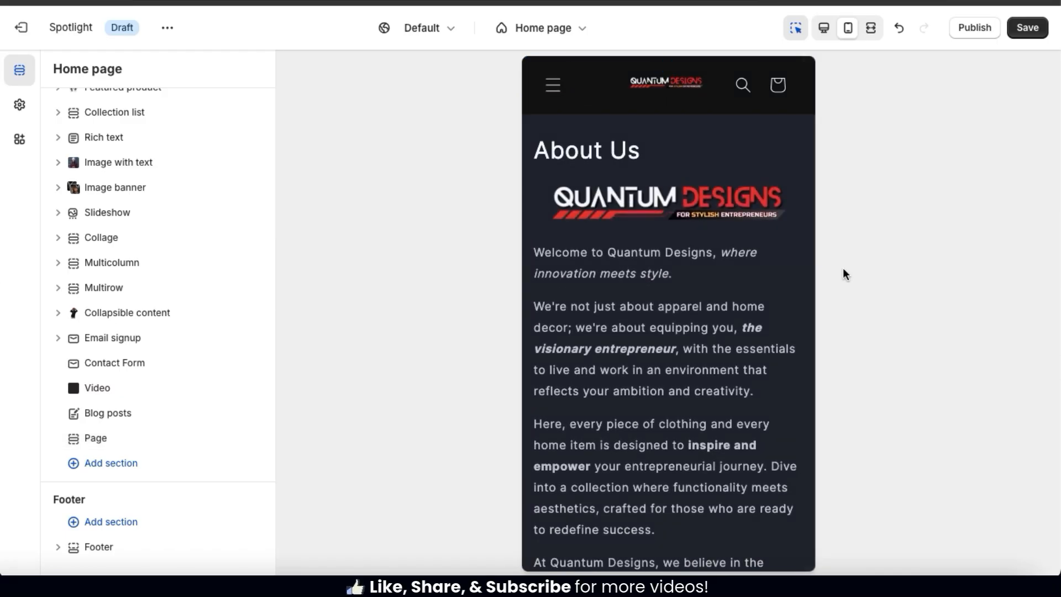
Restore the desktop preview and save the Page section changes.
{"action": "left_click", "coordinate": [824, 29]}
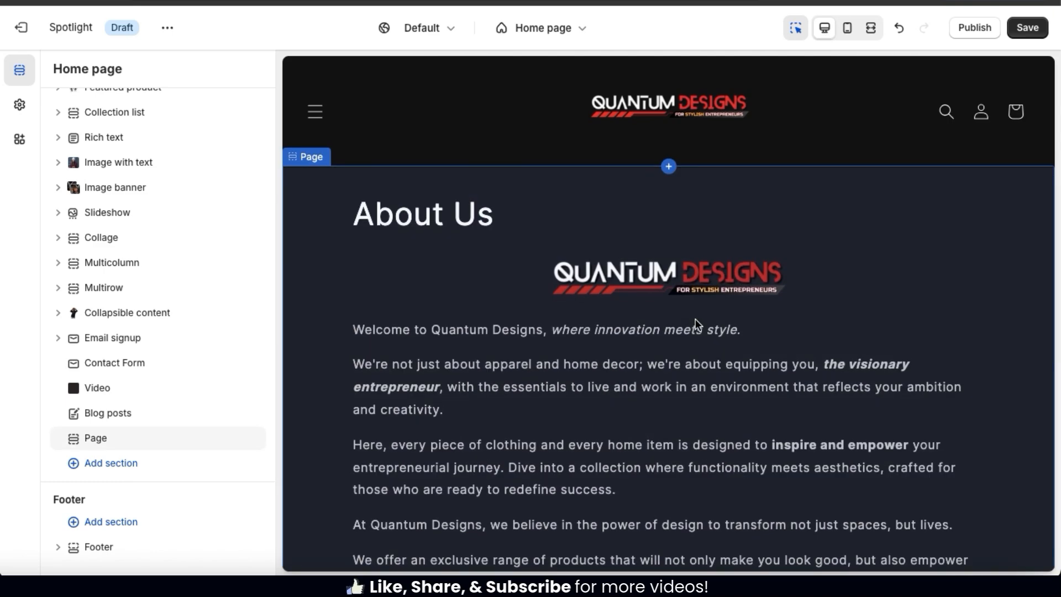
{"action": "left_click", "coordinate": [1029, 28]}
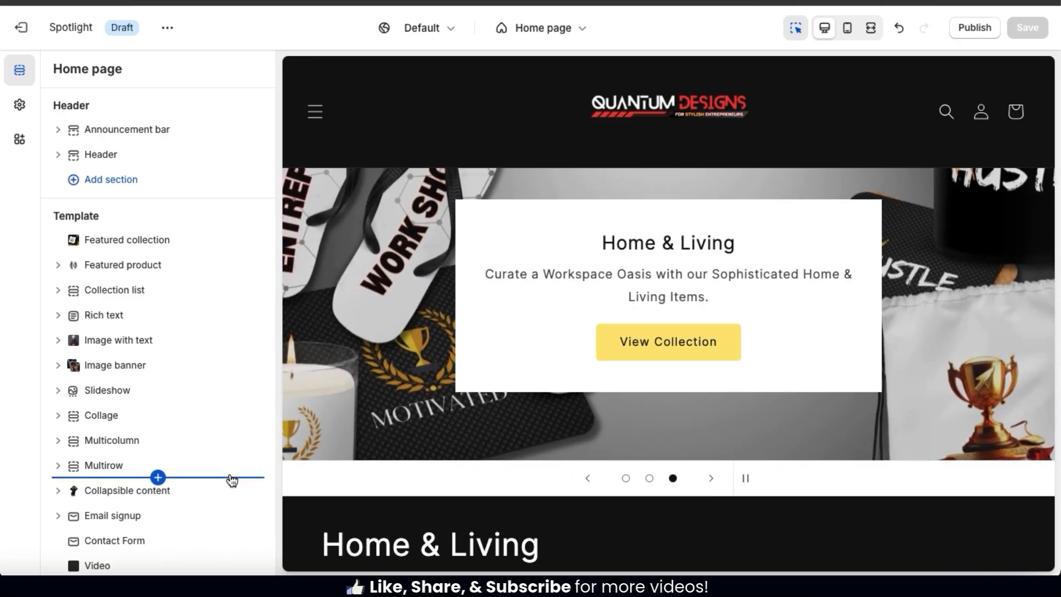
Add an Email signup section to the Footer group.
{"action": "scroll", "coordinate": [231, 479], "scroll_direction": "down", "scroll_amount": 3}
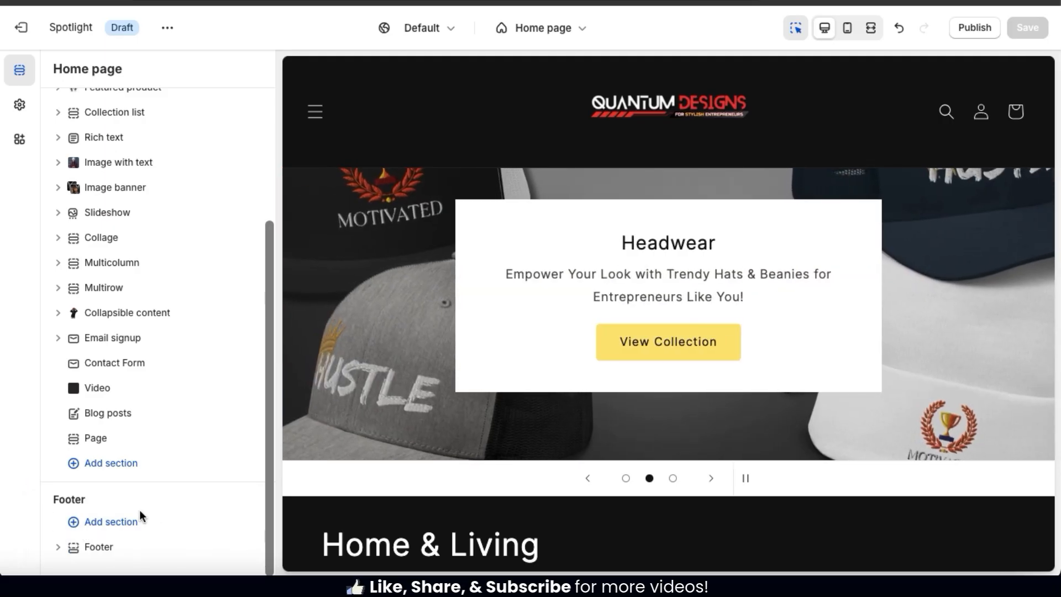
{"action": "mouse_move", "coordinate": [102, 548]}
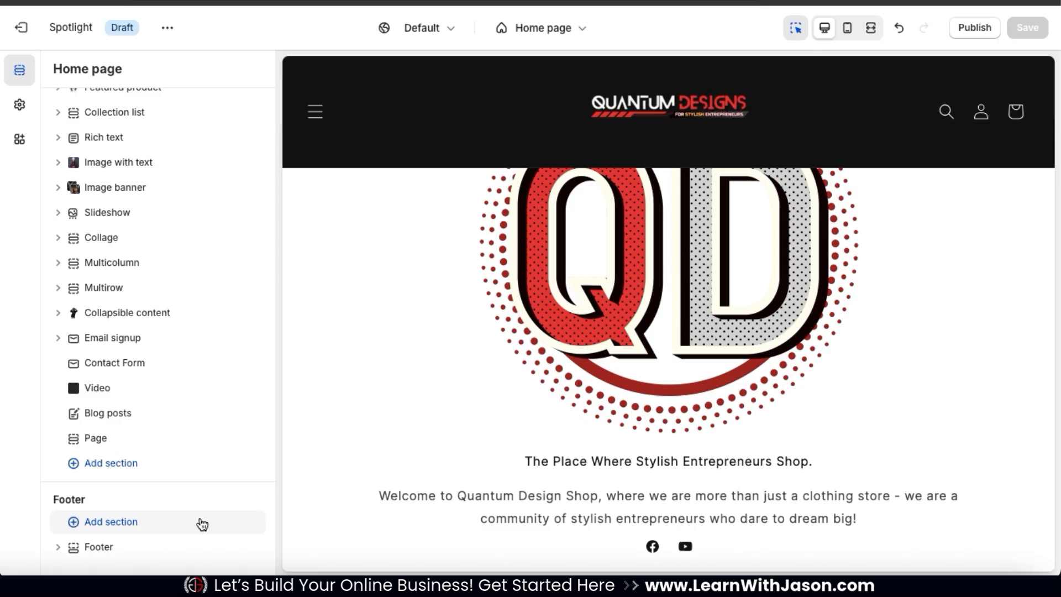
{"action": "left_click", "coordinate": [117, 524]}
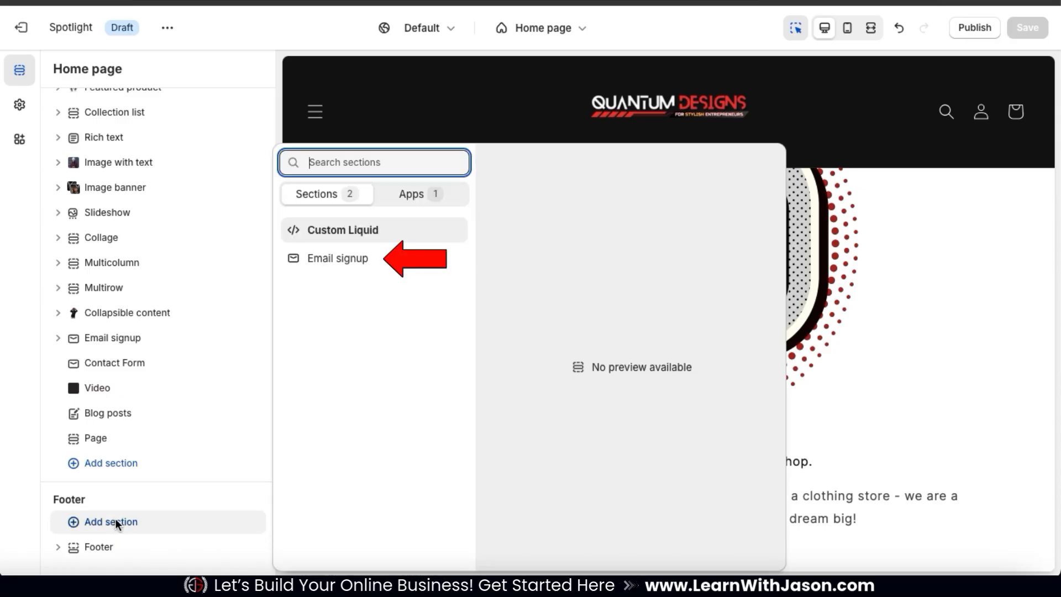
{"action": "left_click", "coordinate": [417, 262]}
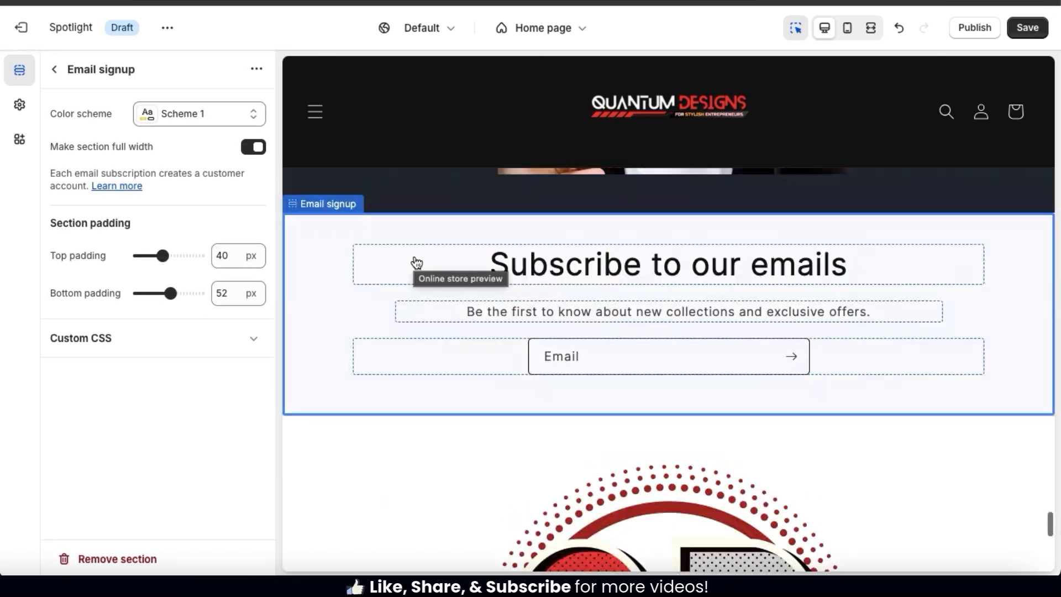
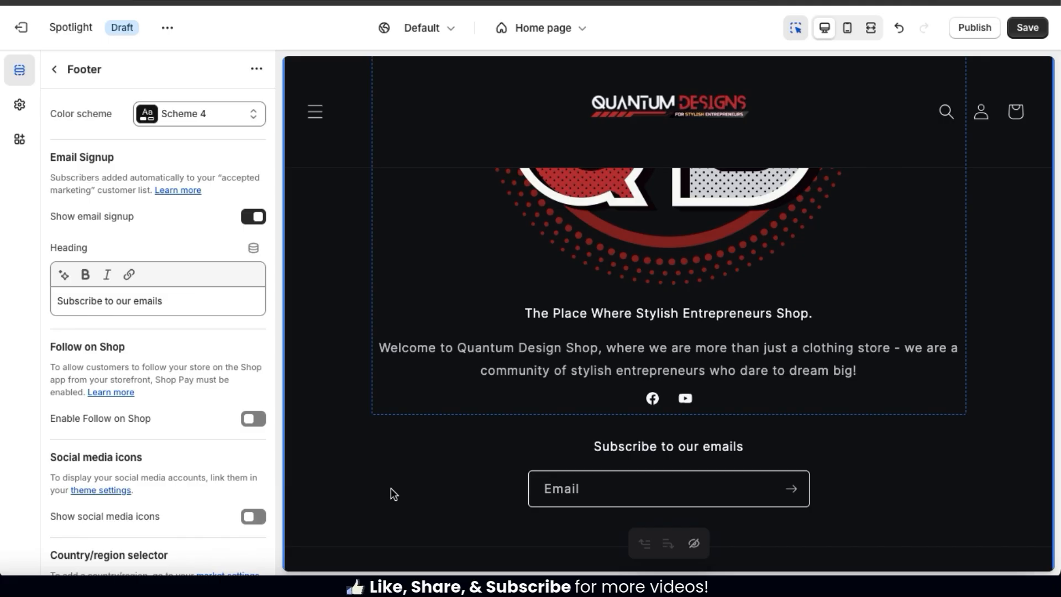
Change the footer's email signup heading to "Join Our Newsletter".
{"action": "scroll", "coordinate": [390, 489], "scroll_direction": "up", "scroll_amount": 2}
{"action": "scroll", "coordinate": [391, 489], "scroll_direction": "down", "scroll_amount": 2}
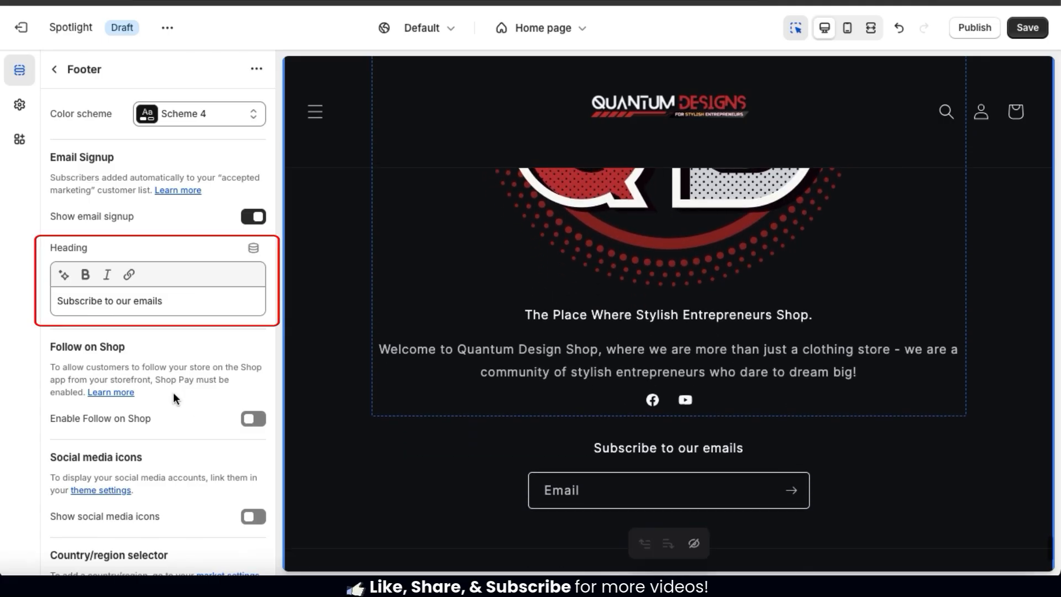
{"action": "triple_click", "coordinate": [151, 303]}
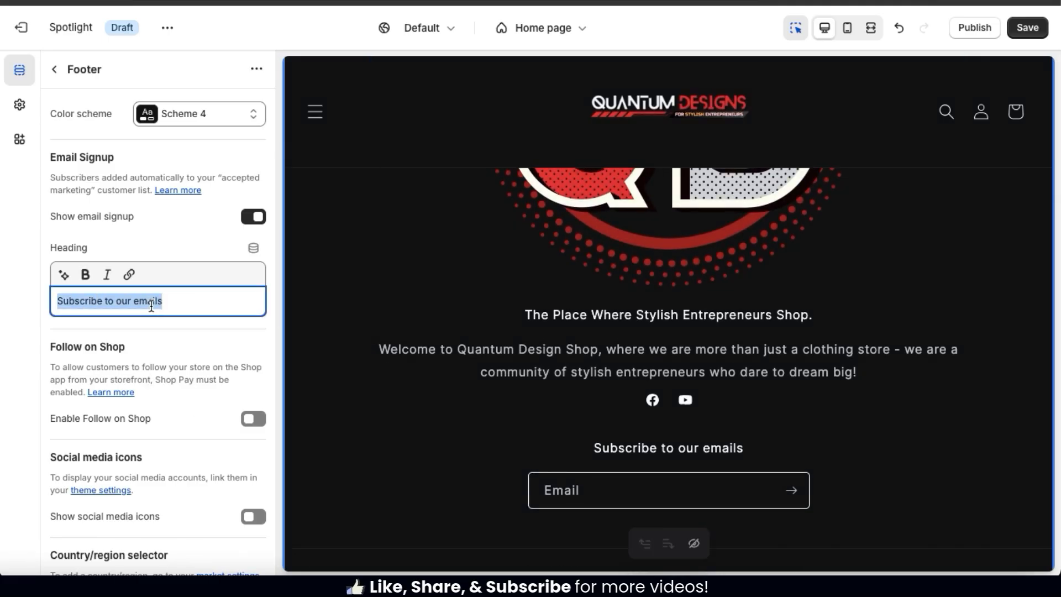
{"action": "type", "text": "JOIN"}
{"action": "key", "text": "BackSpace"}
{"action": "key", "text": "BackSpace"}
{"action": "key", "text": "BackSpace"}
{"action": "key", "text": "BackSpace"}
{"action": "type", "text": "J"}
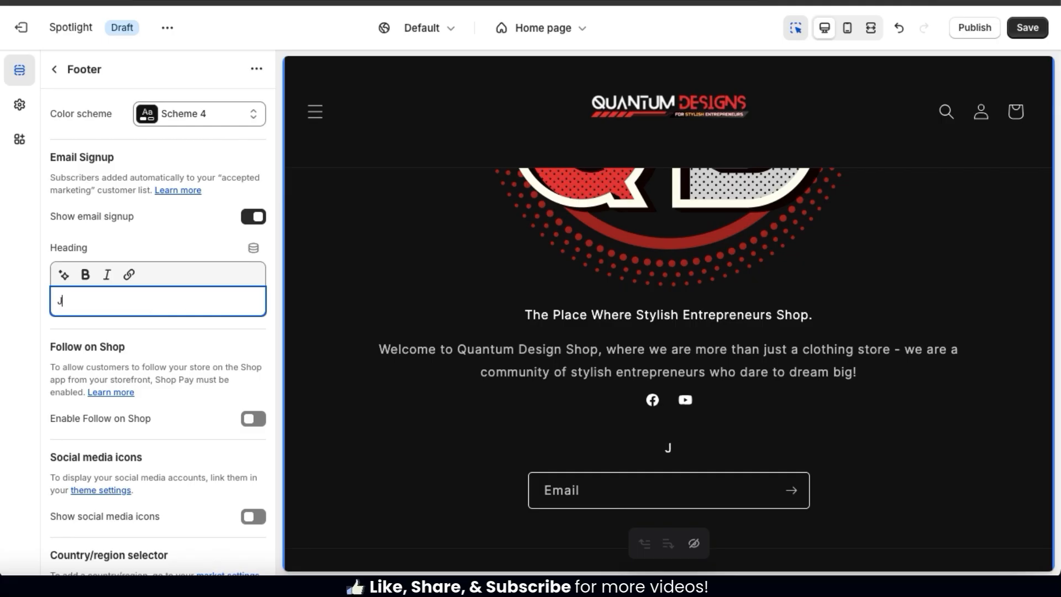
{"action": "type", "text": "oin Our Newsletter"}
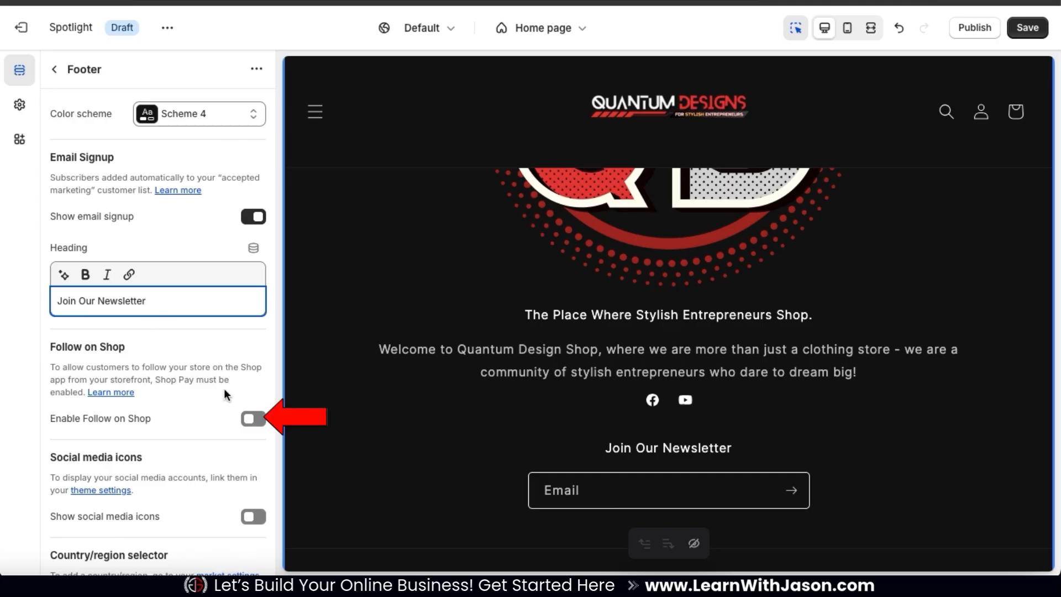
Enable Follow on Shop and show the social media icons in the footer.
{"action": "left_click", "coordinate": [250, 420]}
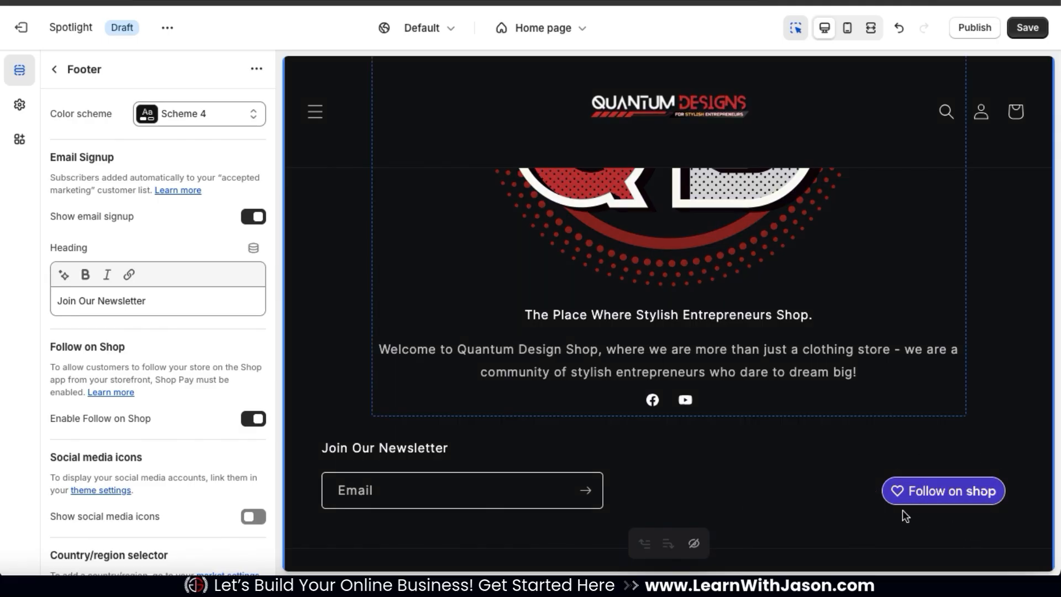
{"action": "scroll", "coordinate": [150, 489], "scroll_direction": "down", "scroll_amount": 2}
{"action": "scroll", "coordinate": [150, 489], "scroll_direction": "down", "scroll_amount": 4}
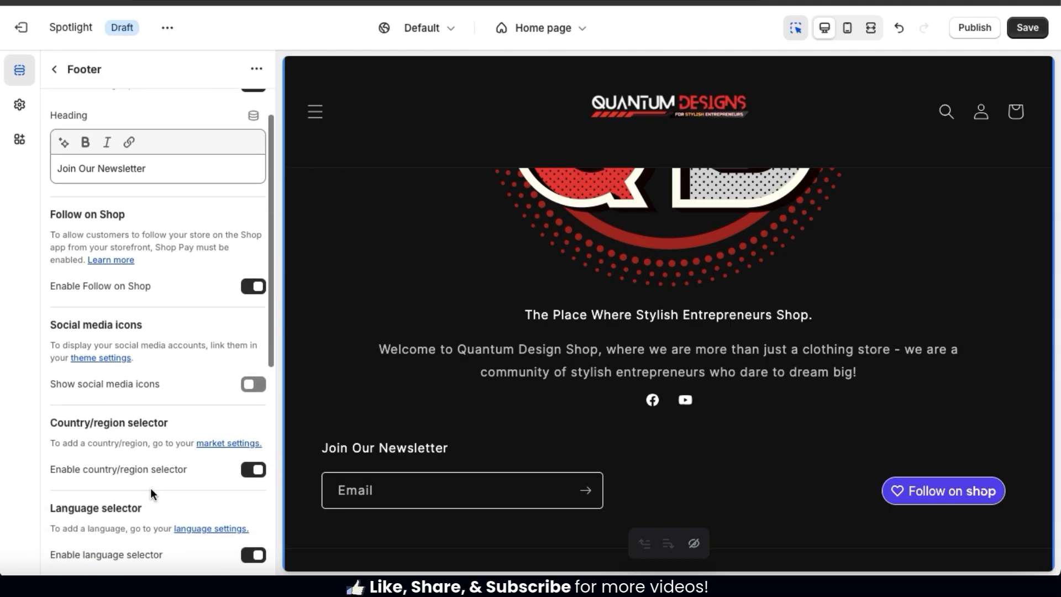
{"action": "left_click", "coordinate": [254, 383]}
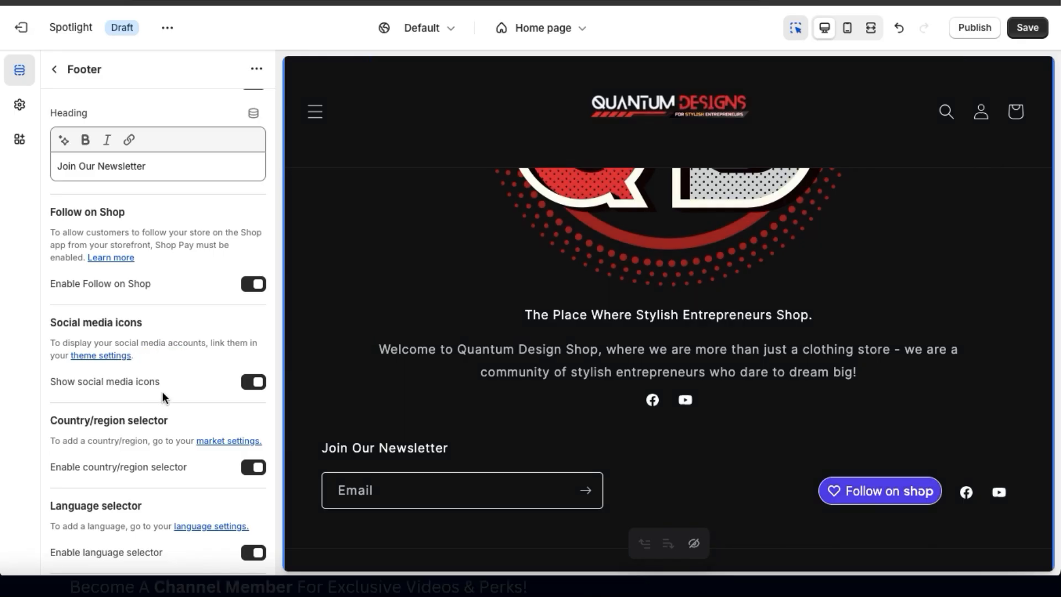
Review the footer's region, language, payment, policy and spacing settings against the preview, and return to the section list.
{"action": "scroll", "coordinate": [162, 391], "scroll_direction": "down", "scroll_amount": 1}
{"action": "scroll", "coordinate": [162, 391], "scroll_direction": "down", "scroll_amount": 5}
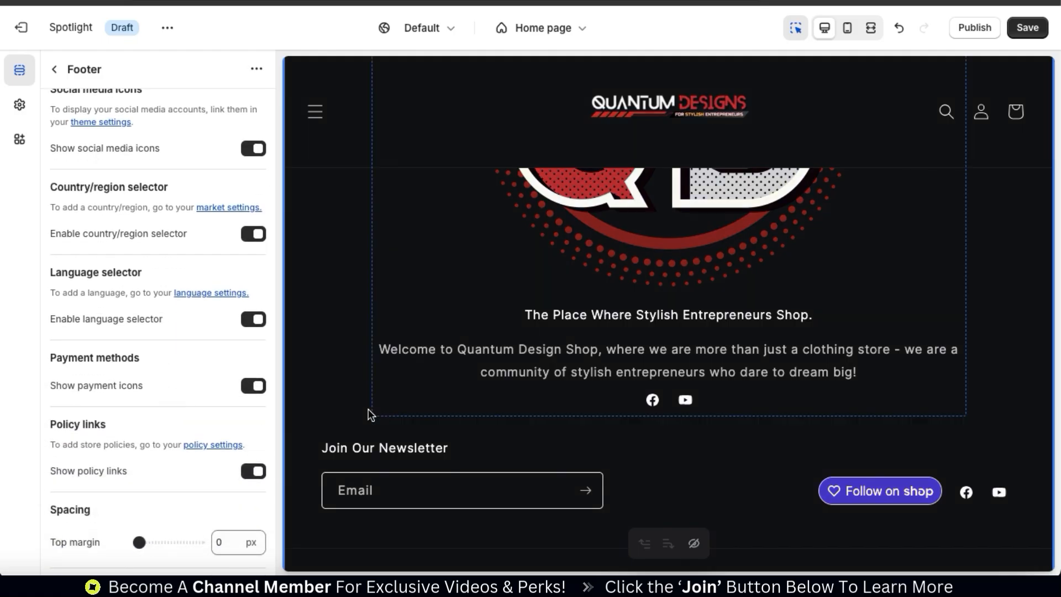
{"action": "scroll", "coordinate": [368, 409], "scroll_direction": "down", "scroll_amount": 3}
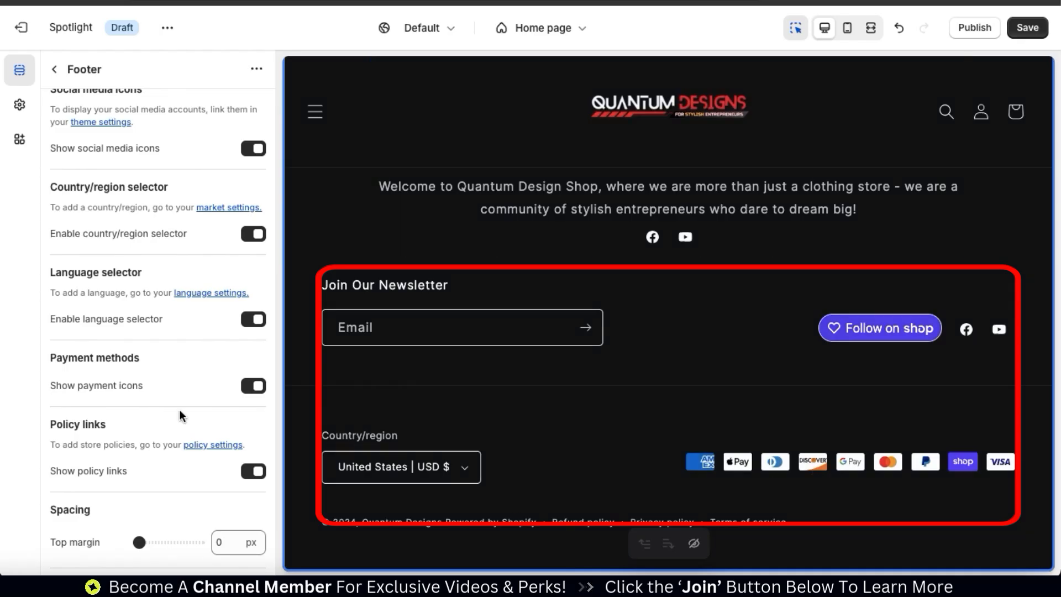
{"action": "scroll", "coordinate": [180, 410], "scroll_direction": "down", "scroll_amount": 3}
{"action": "scroll", "coordinate": [180, 409], "scroll_direction": "down", "scroll_amount": 1}
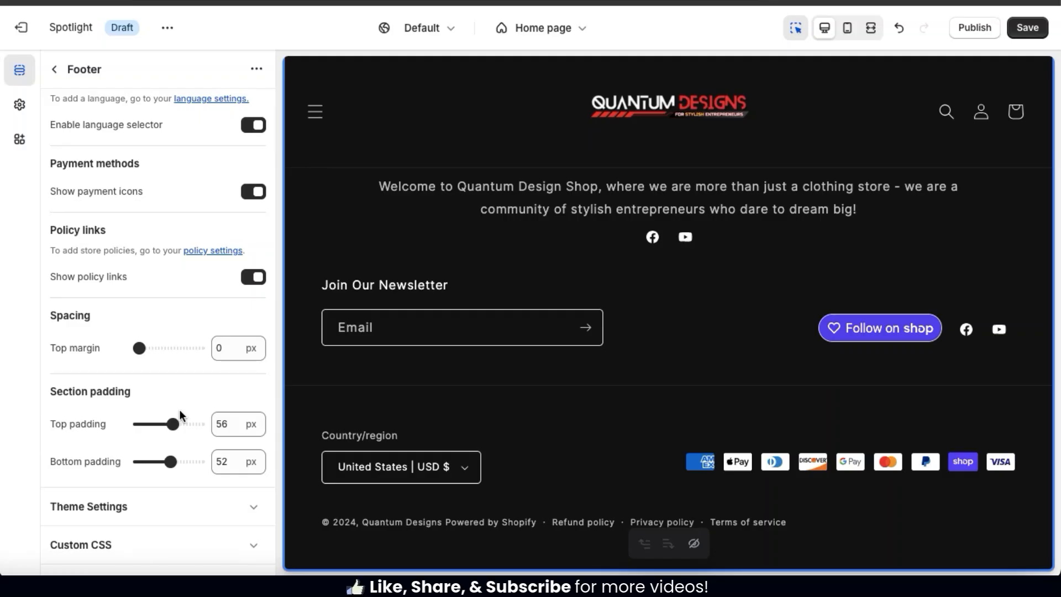
{"action": "scroll", "coordinate": [180, 410], "scroll_direction": "up", "scroll_amount": 10}
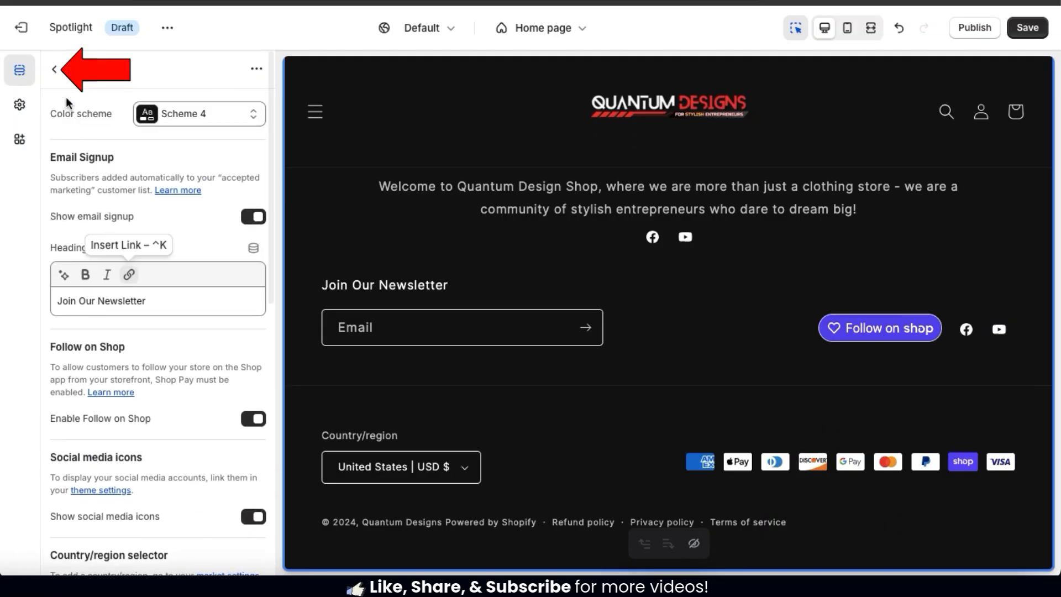
{"action": "left_click", "coordinate": [54, 70]}
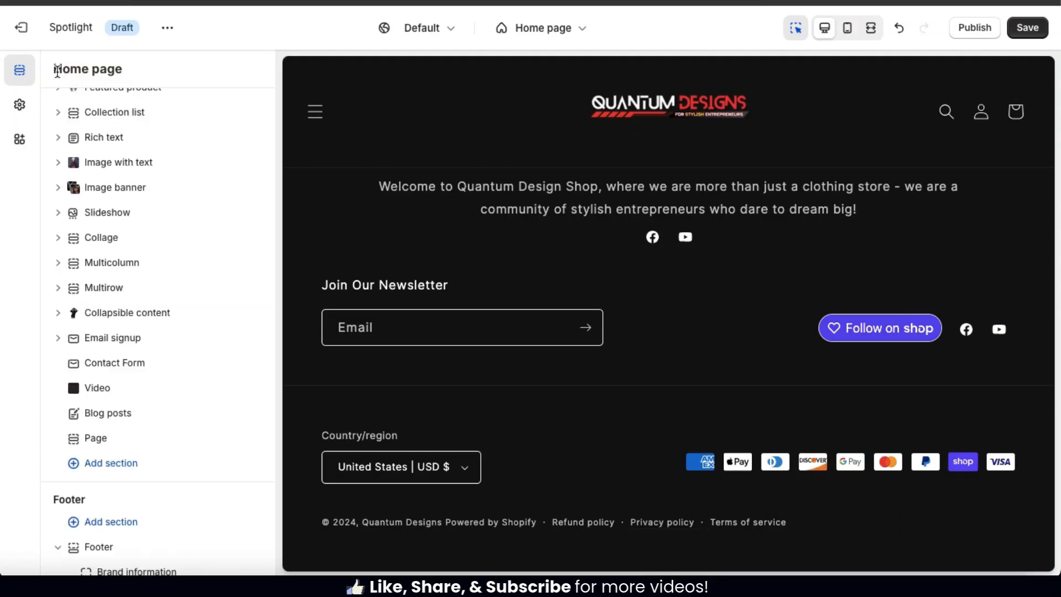
Open the footer's Brand information block and examine its headline, description and image in the theme settings.
{"action": "scroll", "coordinate": [465, 308], "scroll_direction": "up", "scroll_amount": 5}
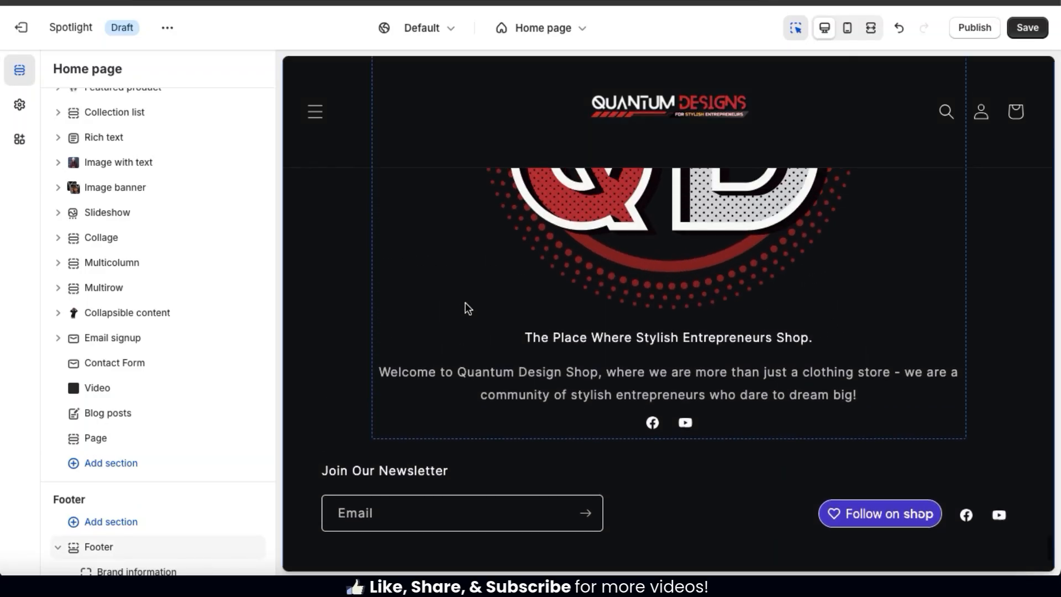
{"action": "scroll", "coordinate": [468, 307], "scroll_direction": "down", "scroll_amount": 1}
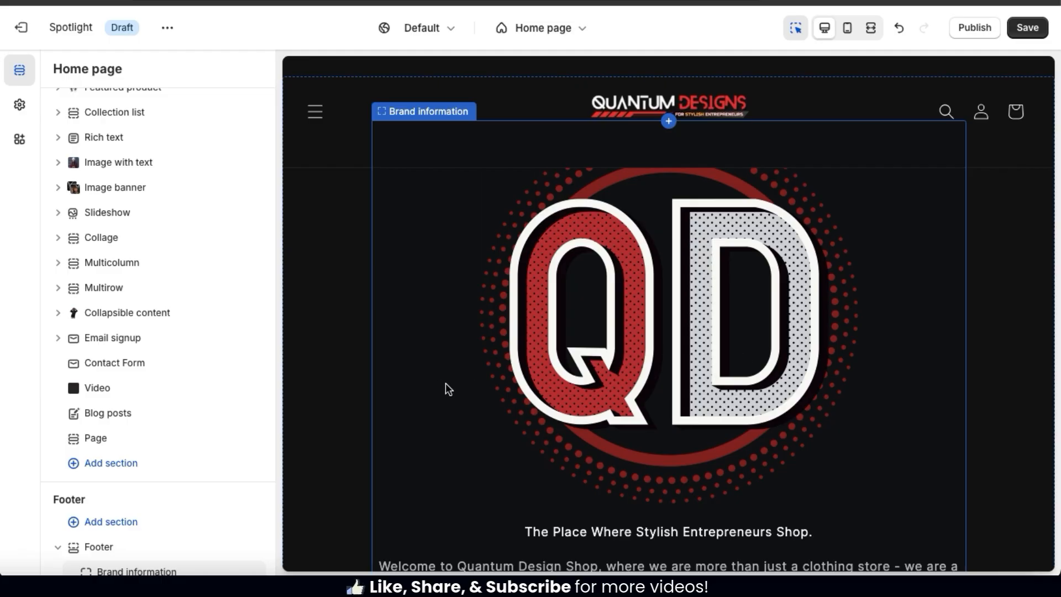
{"action": "scroll", "coordinate": [207, 500], "scroll_direction": "down", "scroll_amount": 1}
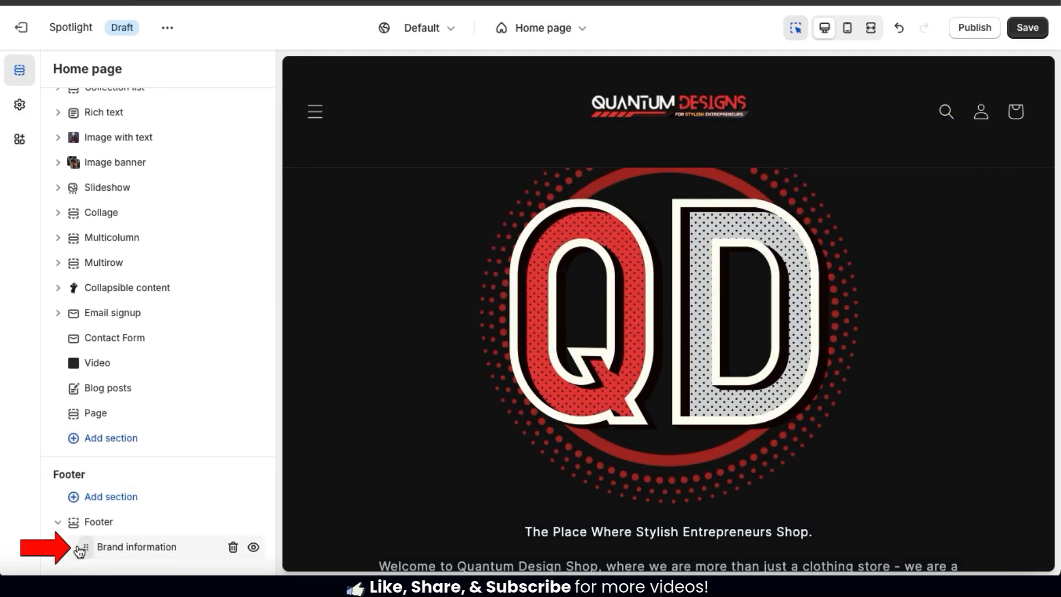
{"action": "left_click", "coordinate": [145, 550]}
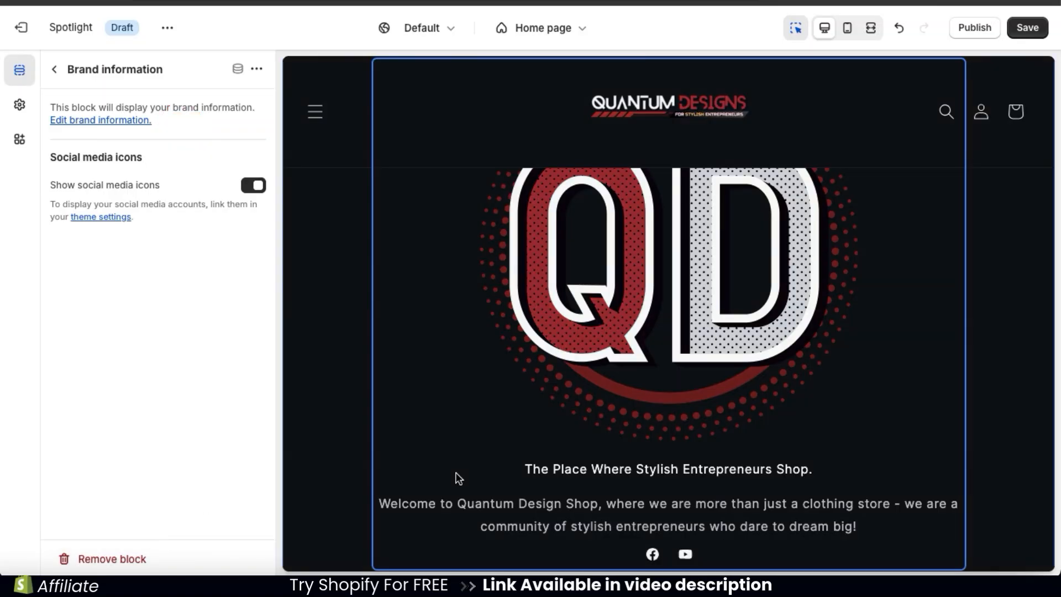
{"action": "scroll", "coordinate": [457, 477], "scroll_direction": "down", "scroll_amount": 1}
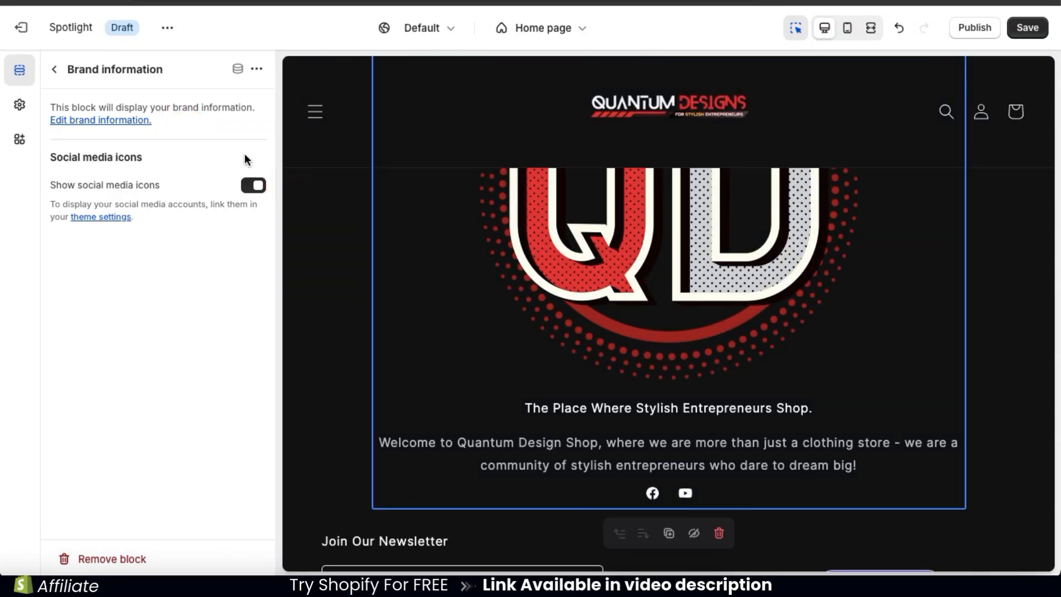
{"action": "left_click", "coordinate": [147, 130]}
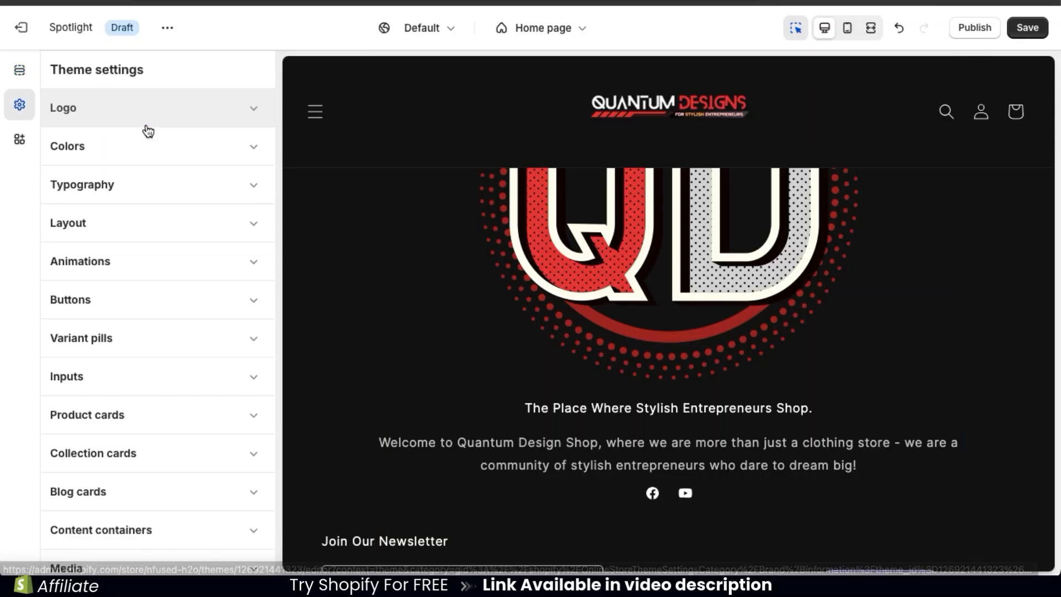
{"action": "scroll", "coordinate": [154, 230], "scroll_direction": "down", "scroll_amount": 5}
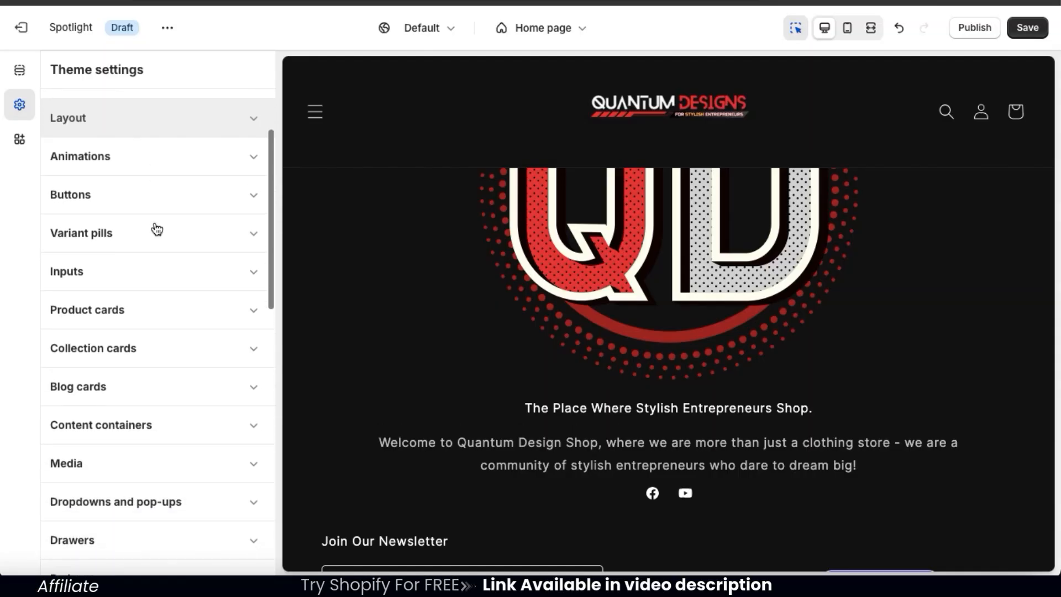
{"action": "scroll", "coordinate": [154, 227], "scroll_direction": "down", "scroll_amount": 5}
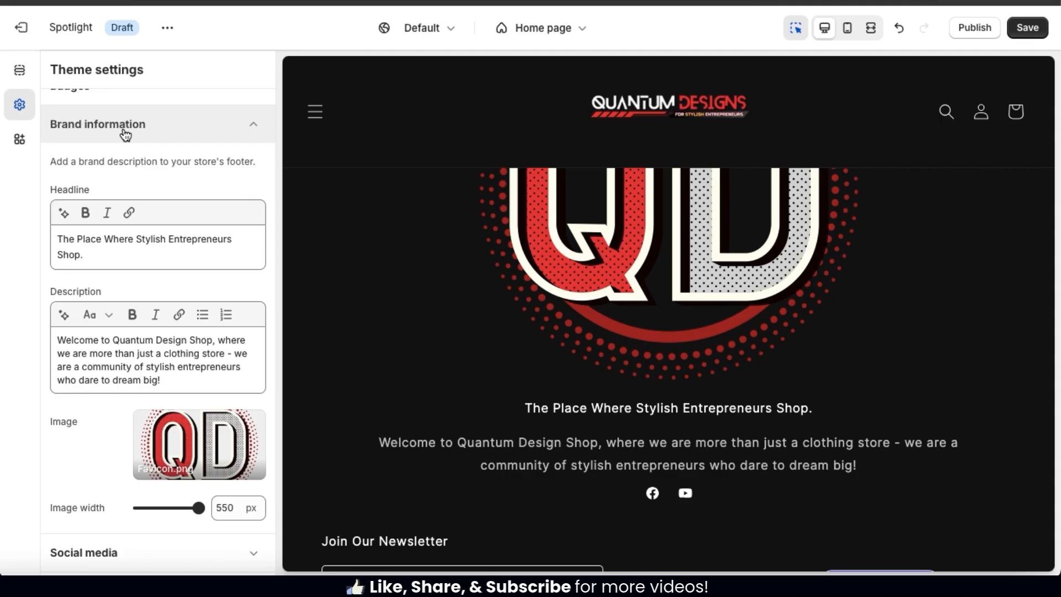
Hide the social media icons in the footer's Brand information block and return to the section list.
{"action": "left_click", "coordinate": [20, 73]}
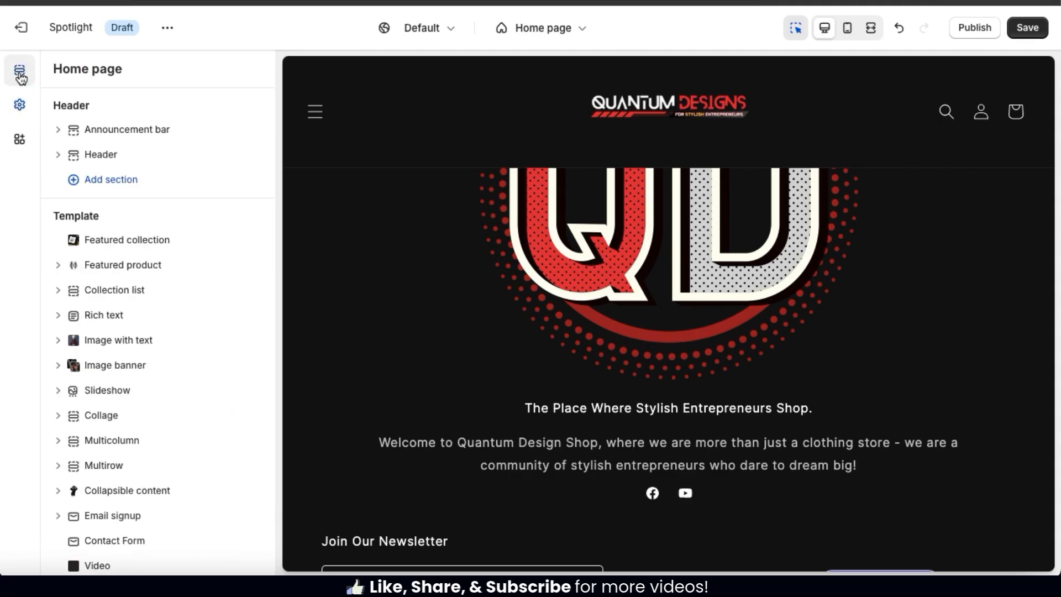
{"action": "scroll", "coordinate": [132, 378], "scroll_direction": "down", "scroll_amount": 4}
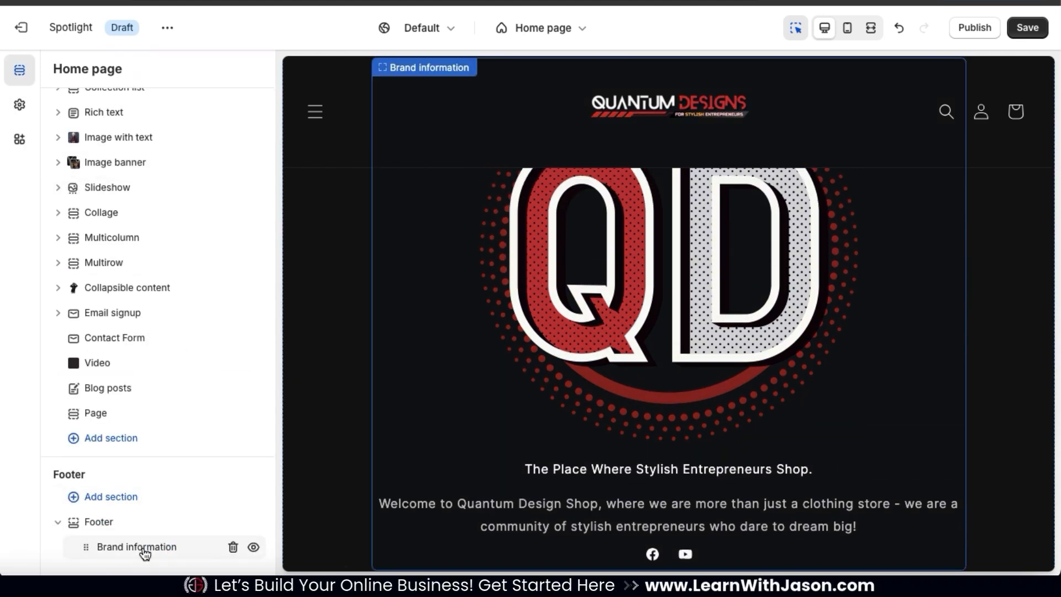
{"action": "left_click", "coordinate": [145, 553]}
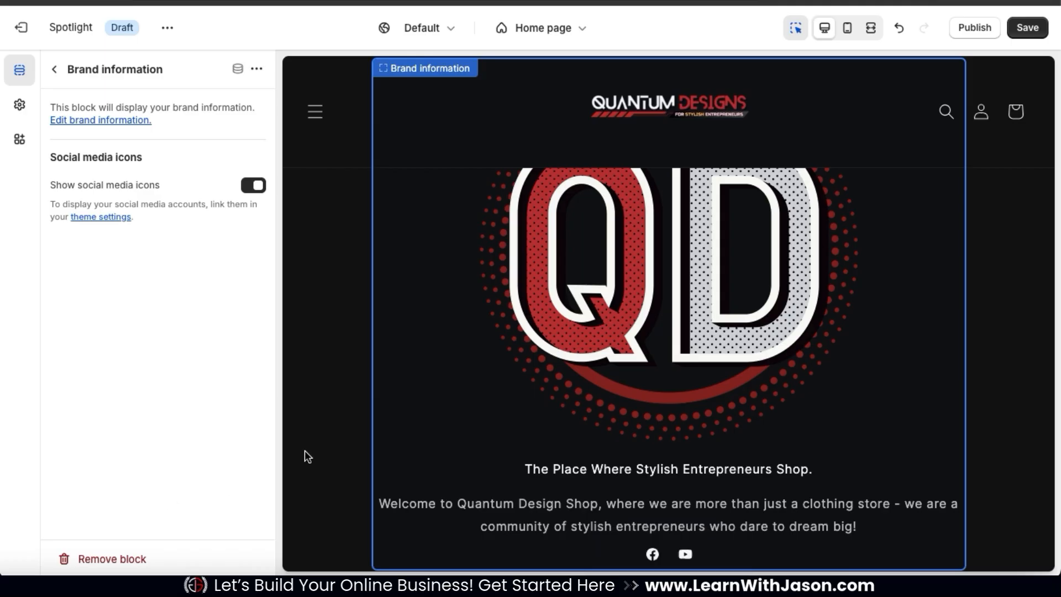
{"action": "scroll", "coordinate": [448, 395], "scroll_direction": "down", "scroll_amount": 1}
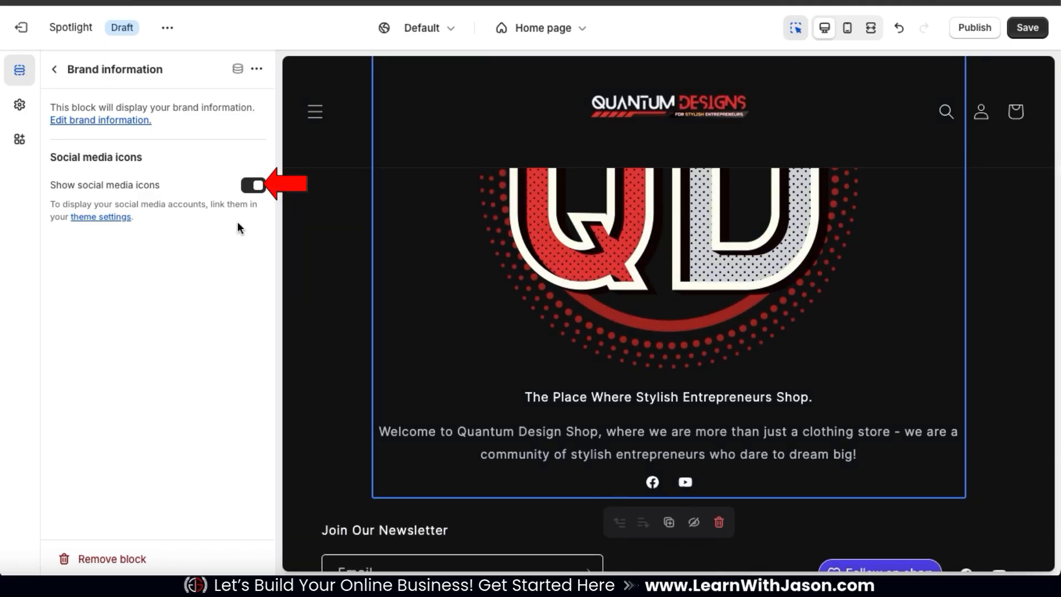
{"action": "left_click", "coordinate": [254, 187]}
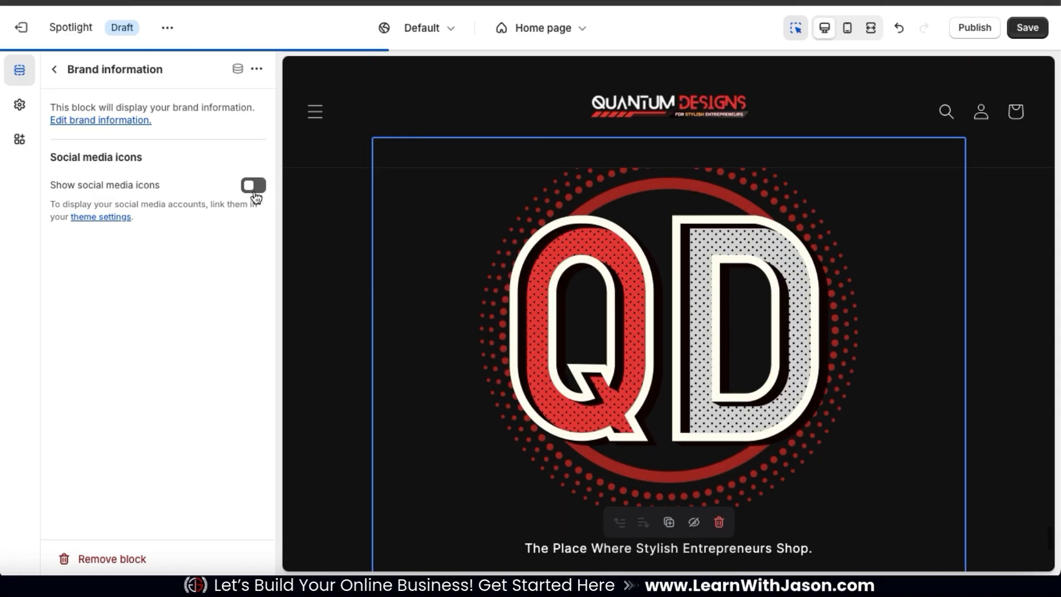
{"action": "scroll", "coordinate": [507, 330], "scroll_direction": "down", "scroll_amount": 1}
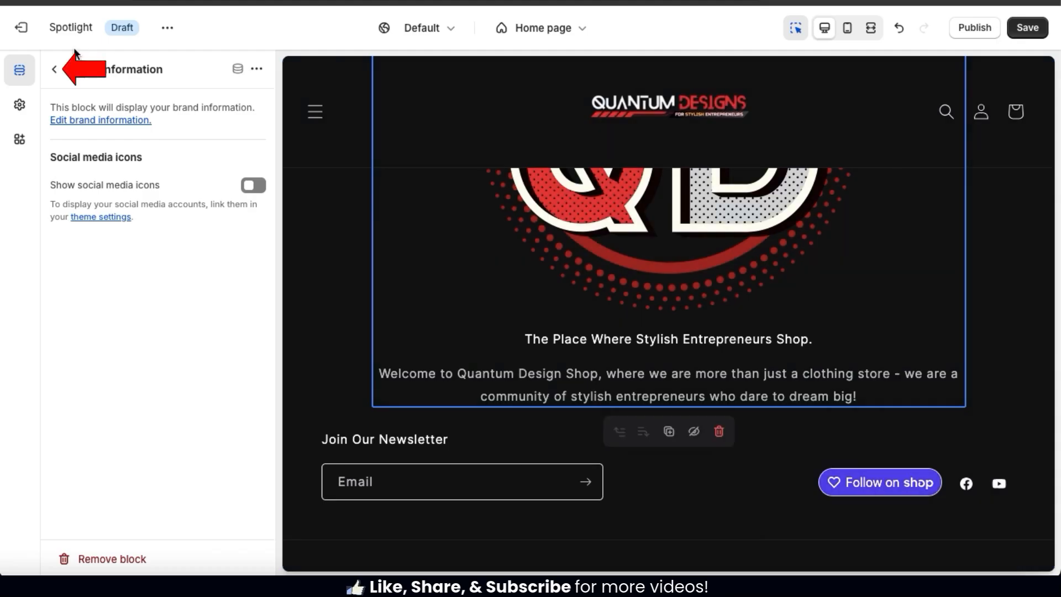
{"action": "left_click", "coordinate": [56, 72]}
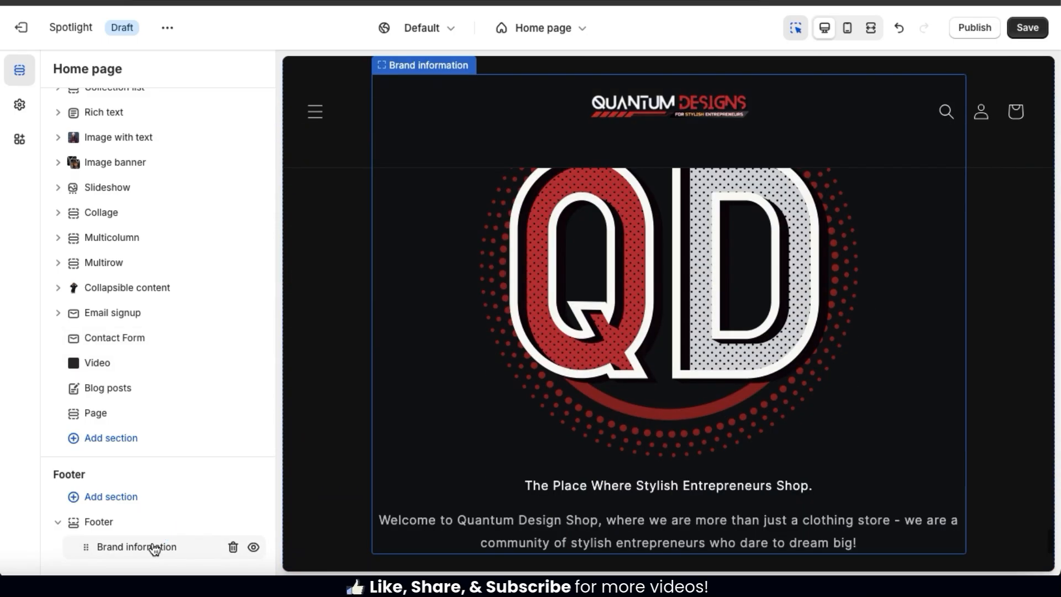
Add a Menu block below Brand information in the footer and check it in the preview.
{"action": "mouse_move", "coordinate": [155, 548]}
{"action": "left_mouse_down"}
{"action": "mouse_move", "coordinate": [157, 506]}
{"action": "mouse_move", "coordinate": [152, 534]}
{"action": "left_mouse_up"}
{"action": "mouse_move", "coordinate": [150, 536]}
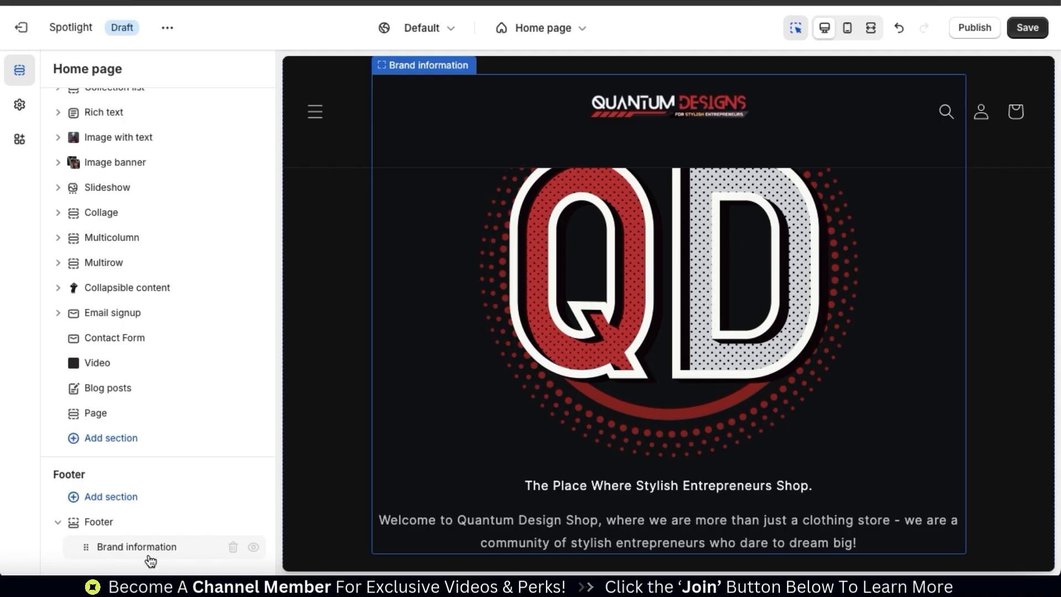
{"action": "mouse_move", "coordinate": [152, 563]}
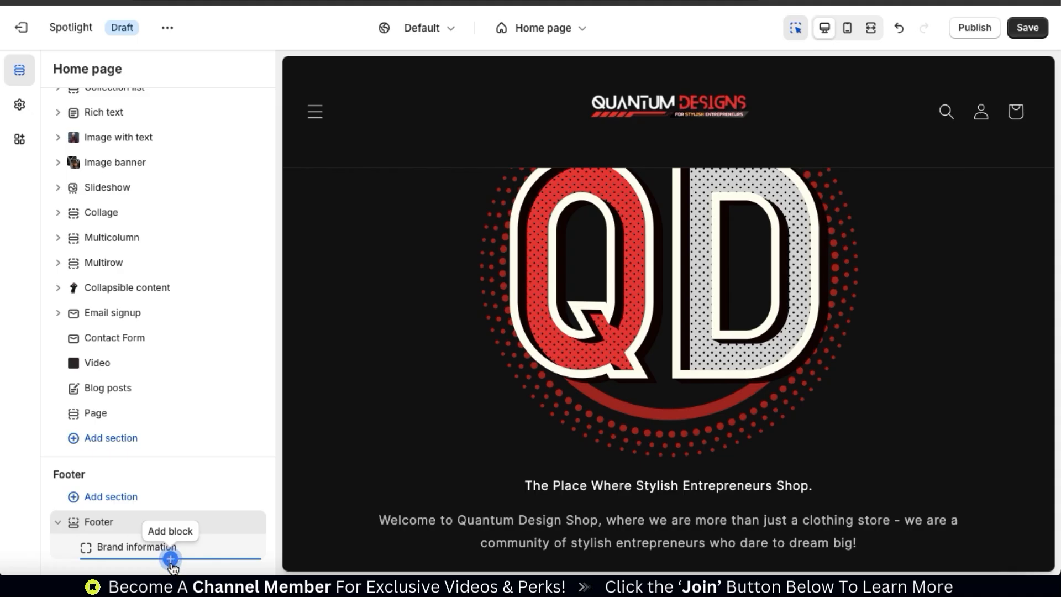
{"action": "left_click", "coordinate": [170, 560]}
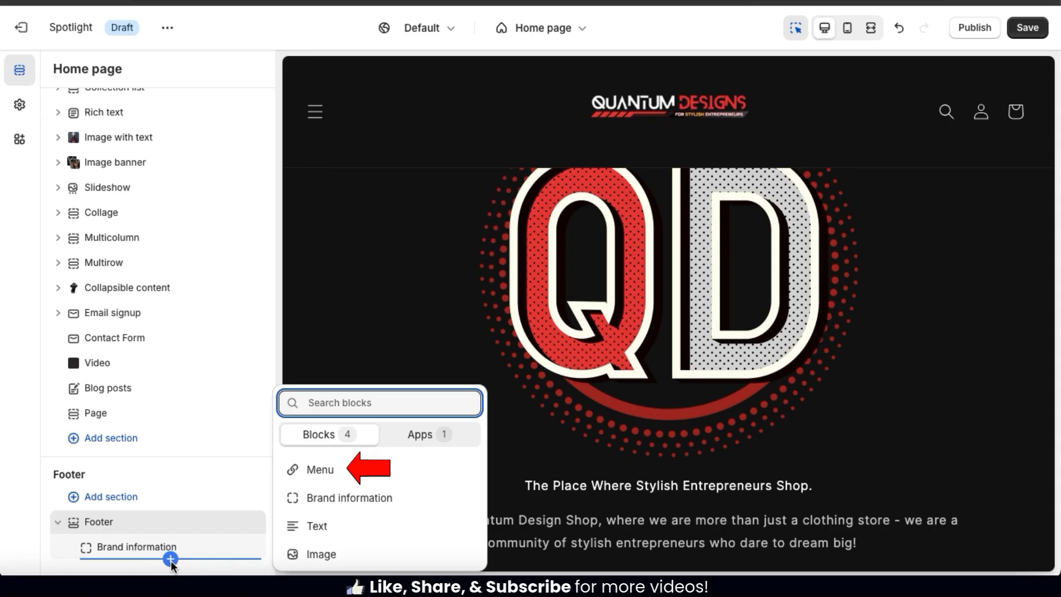
{"action": "left_click", "coordinate": [330, 473]}
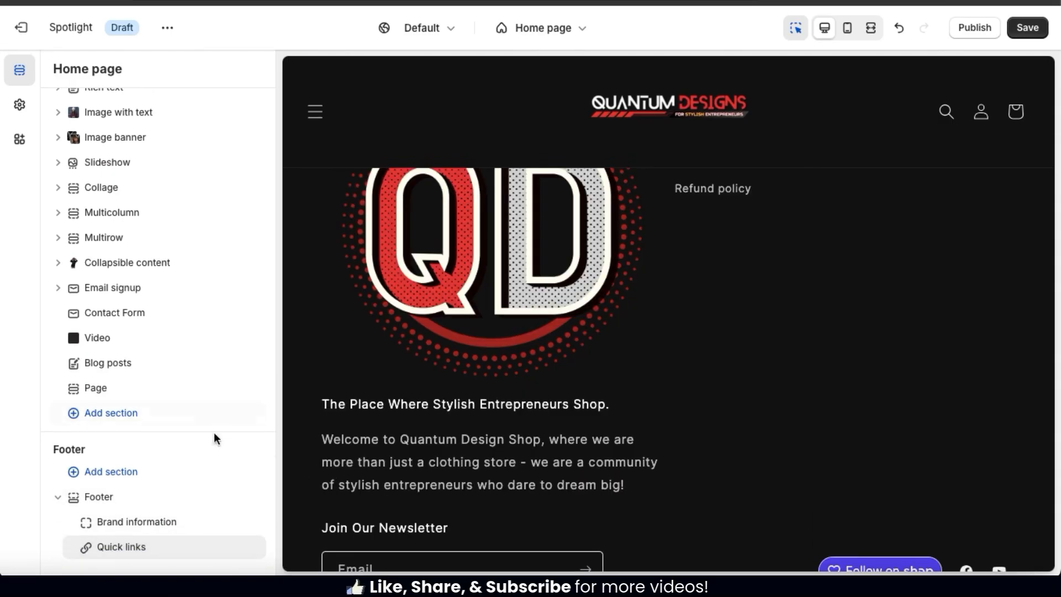
{"action": "scroll", "coordinate": [418, 371], "scroll_direction": "up", "scroll_amount": 2}
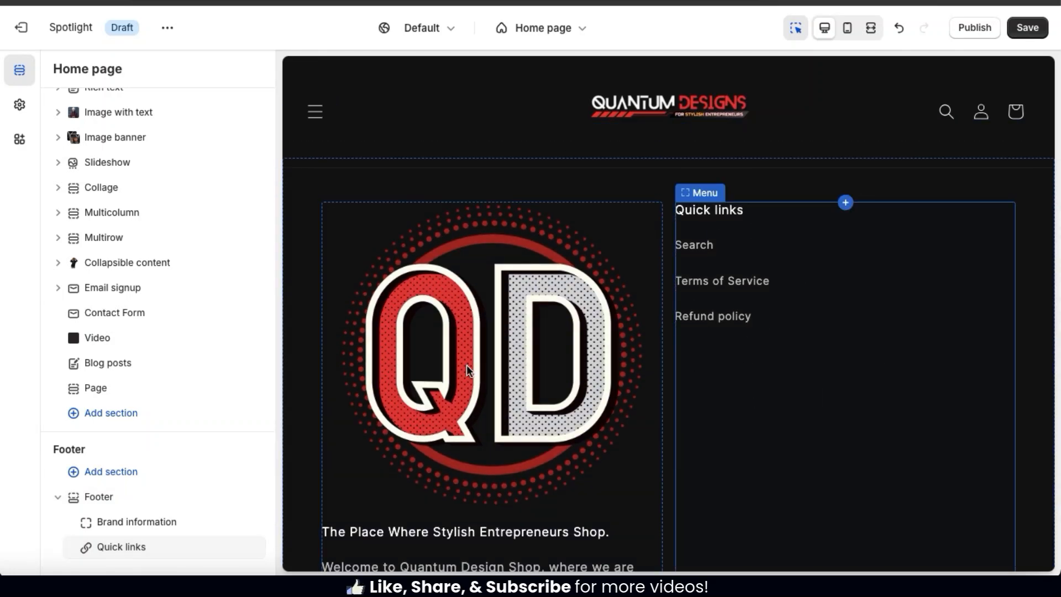
Change the heading of the footer's Quick links menu block to "Browse Store".
{"action": "left_click", "coordinate": [123, 548]}
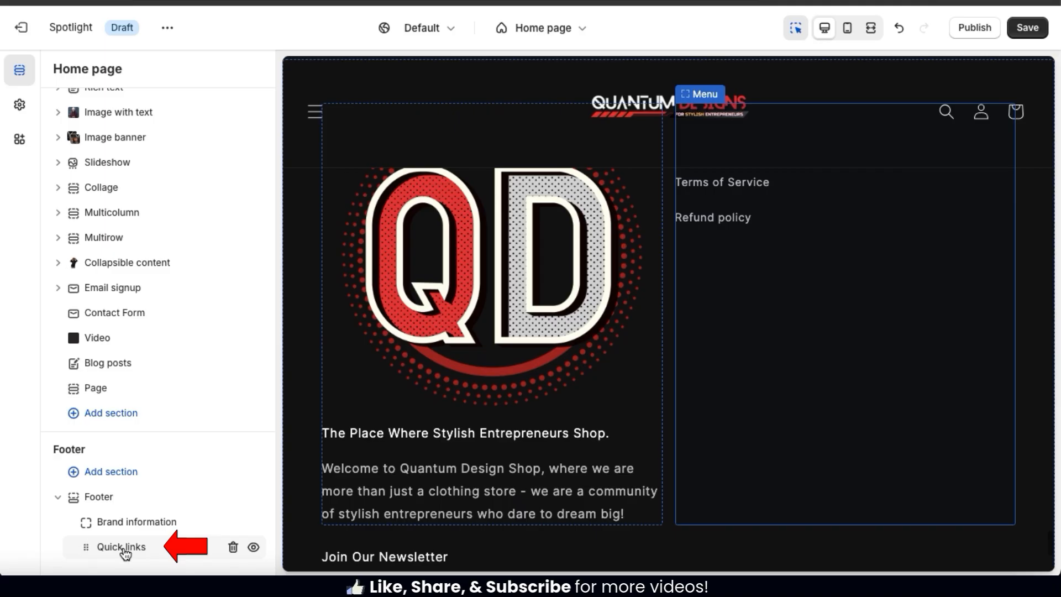
{"action": "left_click", "coordinate": [140, 551]}
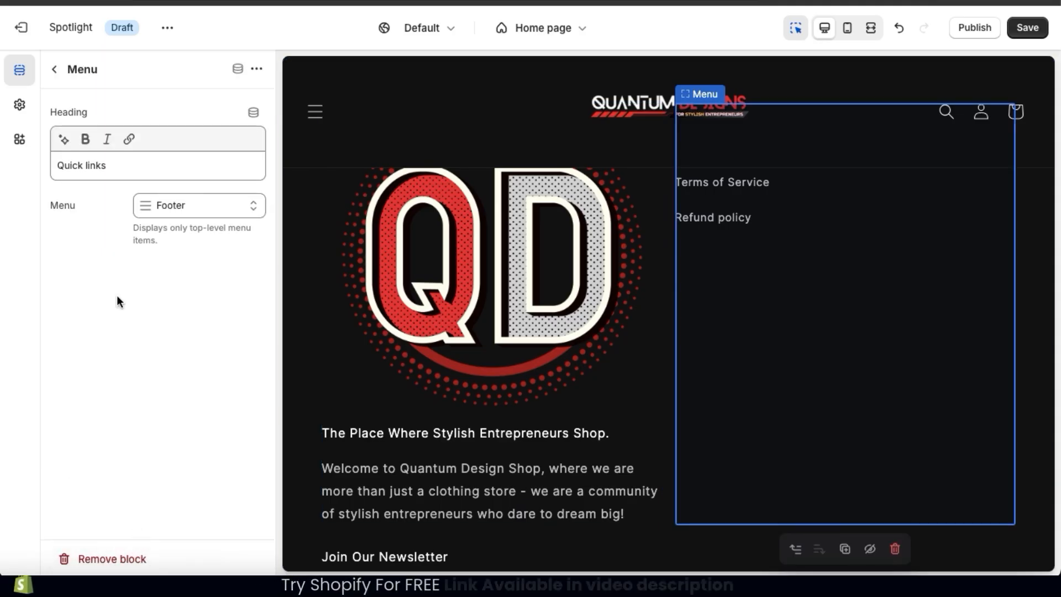
{"action": "triple_click", "coordinate": [101, 165]}
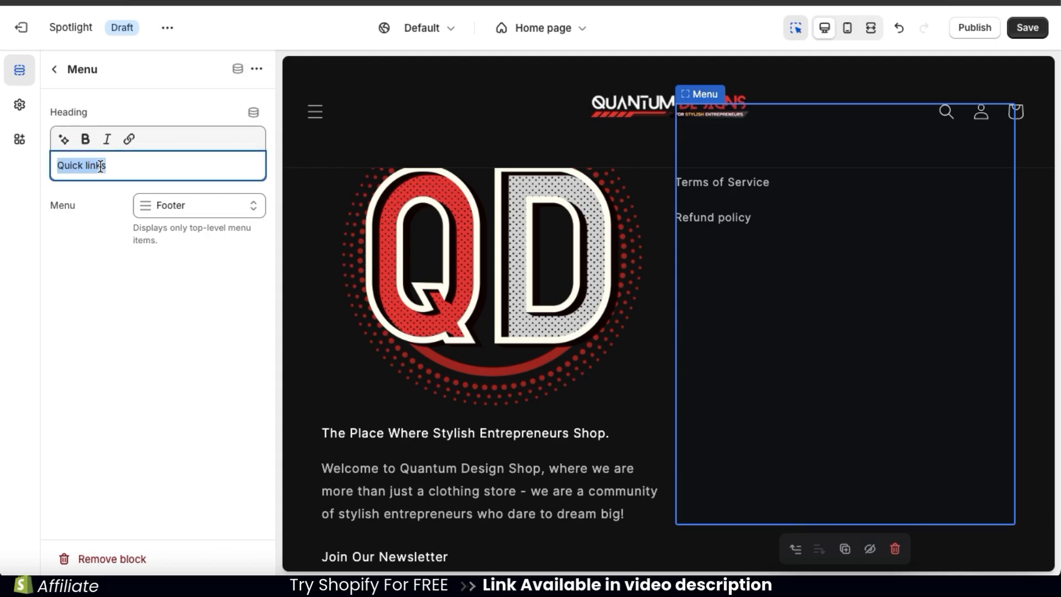
{"action": "type", "text": "Browse Store"}
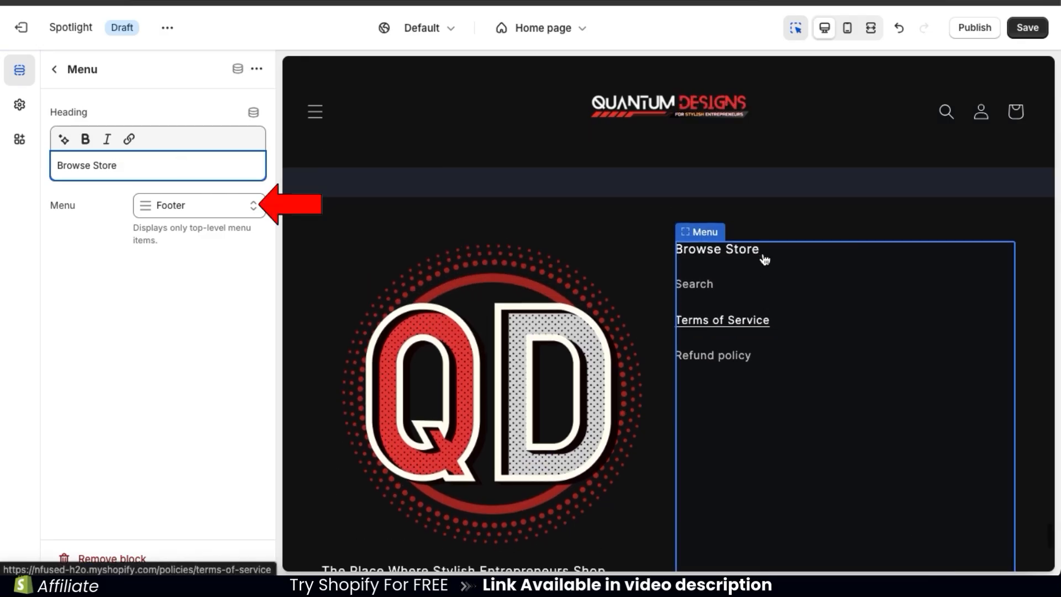
Replace the menu shown in the footer's Browse Store block with Main Menu and return to the section list.
{"action": "left_click", "coordinate": [253, 216]}
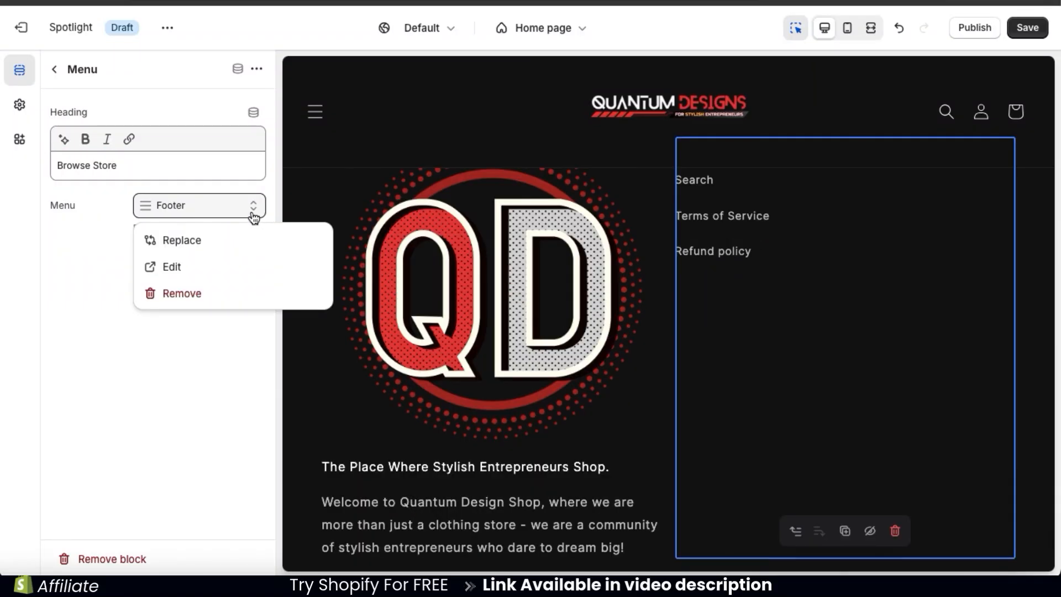
{"action": "left_click", "coordinate": [220, 242]}
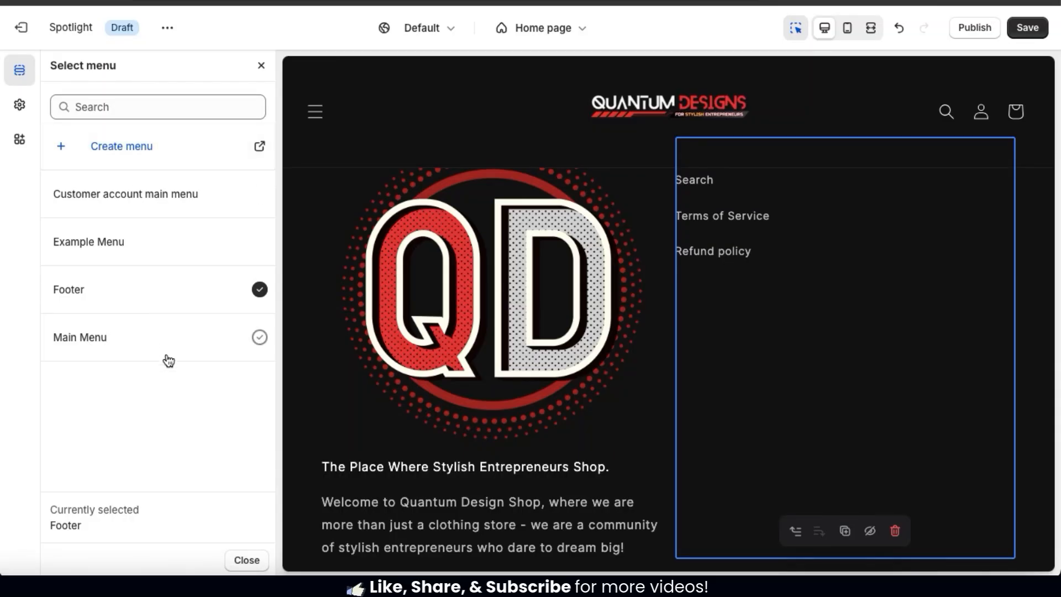
{"action": "left_click", "coordinate": [138, 356]}
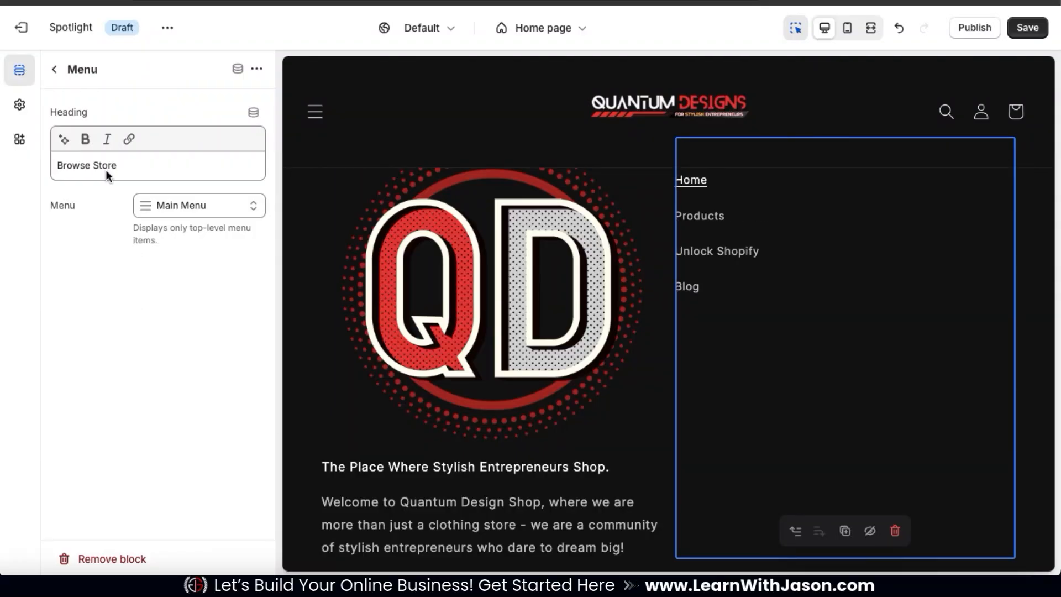
{"action": "left_click", "coordinate": [59, 77]}
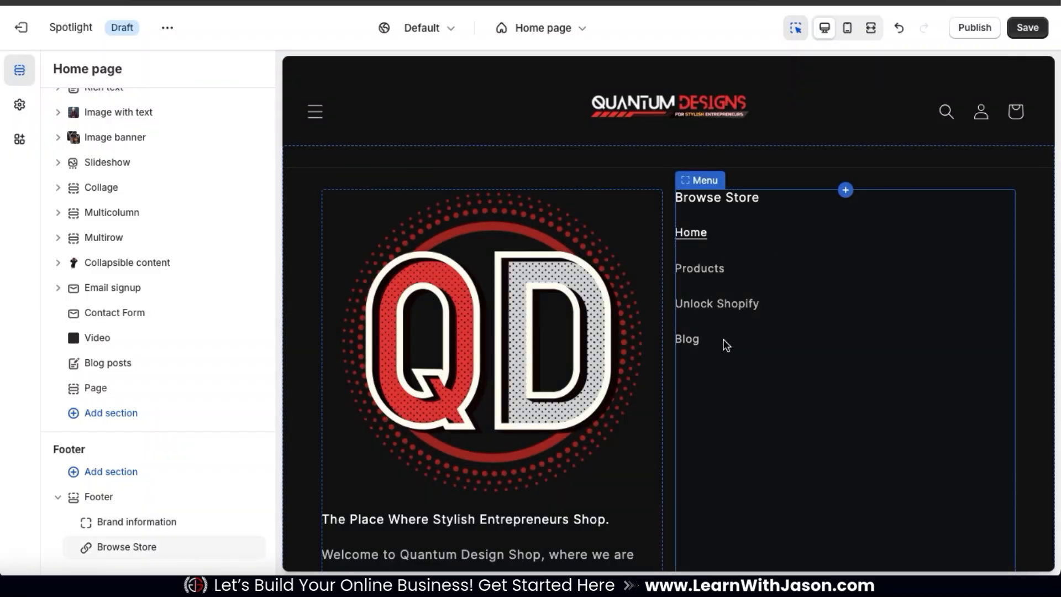
Add a Text block below the Browse Store block in the footer and check it in the preview.
{"action": "mouse_move", "coordinate": [137, 567]}
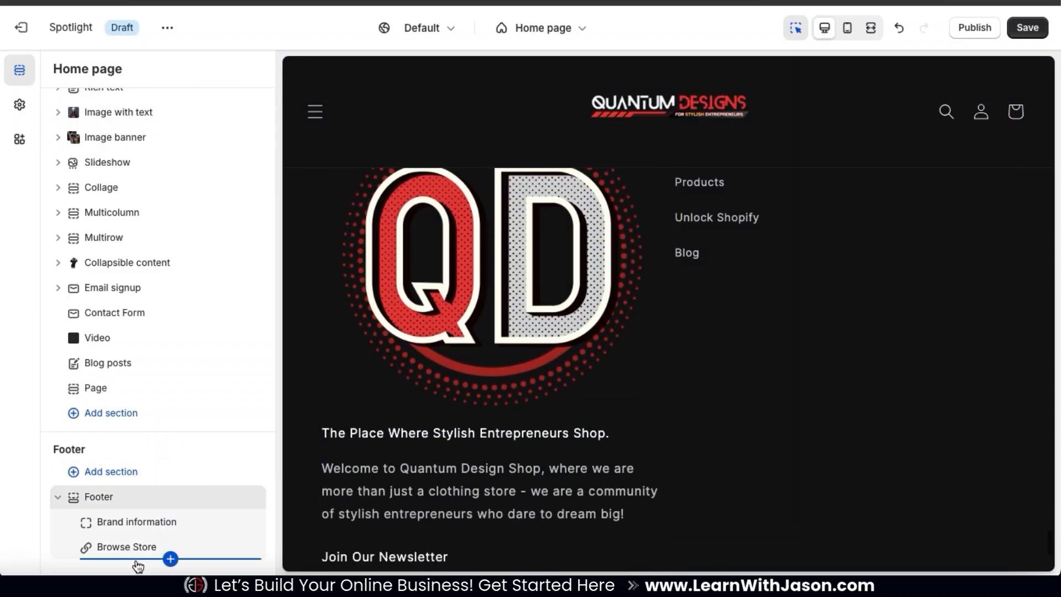
{"action": "left_click", "coordinate": [170, 560]}
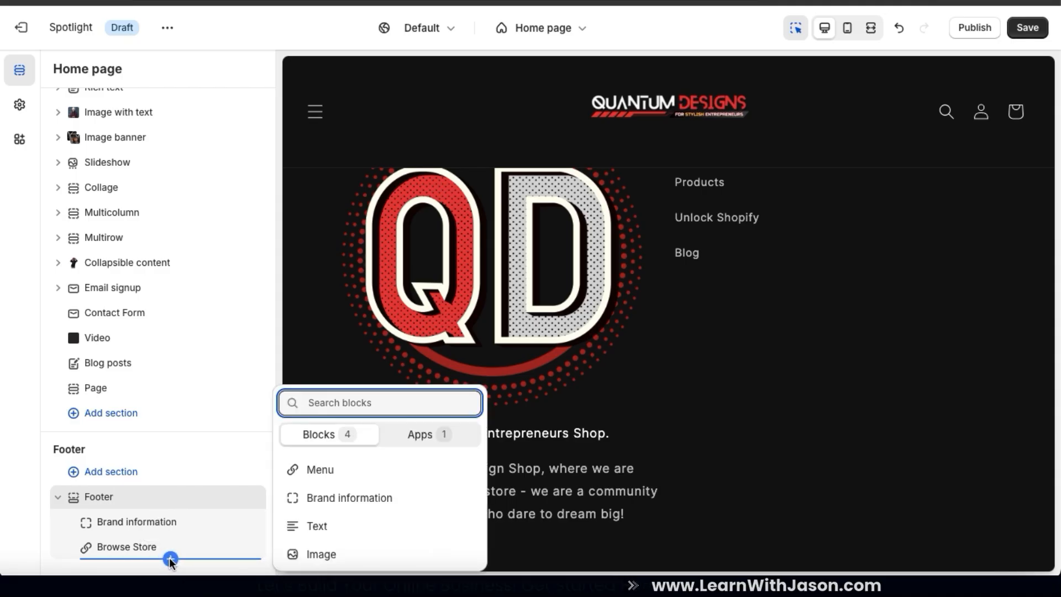
{"action": "left_click", "coordinate": [322, 531]}
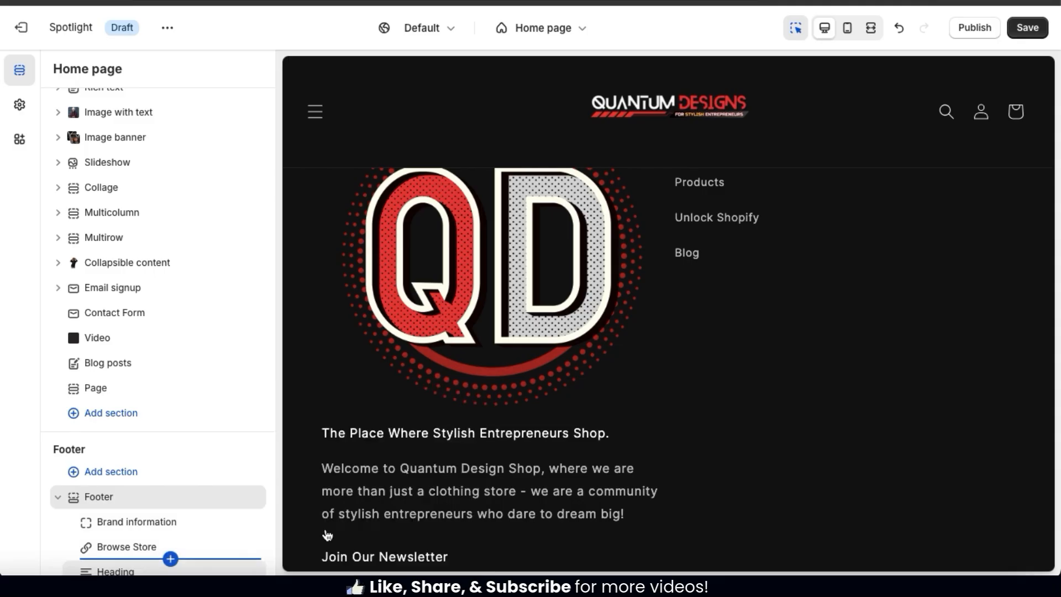
{"action": "left_click", "coordinate": [667, 441]}
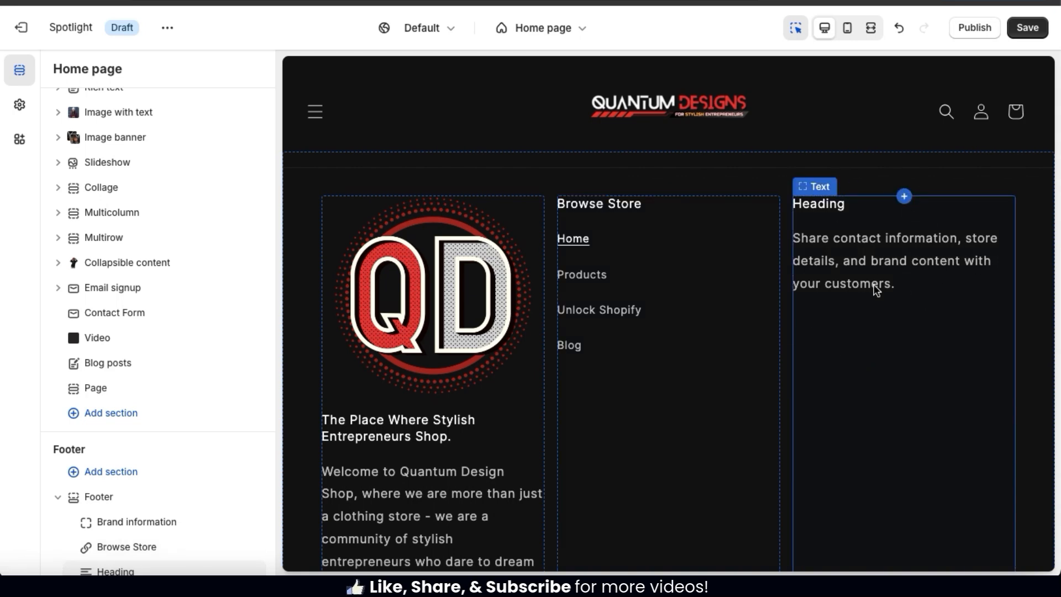
{"action": "scroll", "coordinate": [142, 509], "scroll_direction": "down", "scroll_amount": 1}
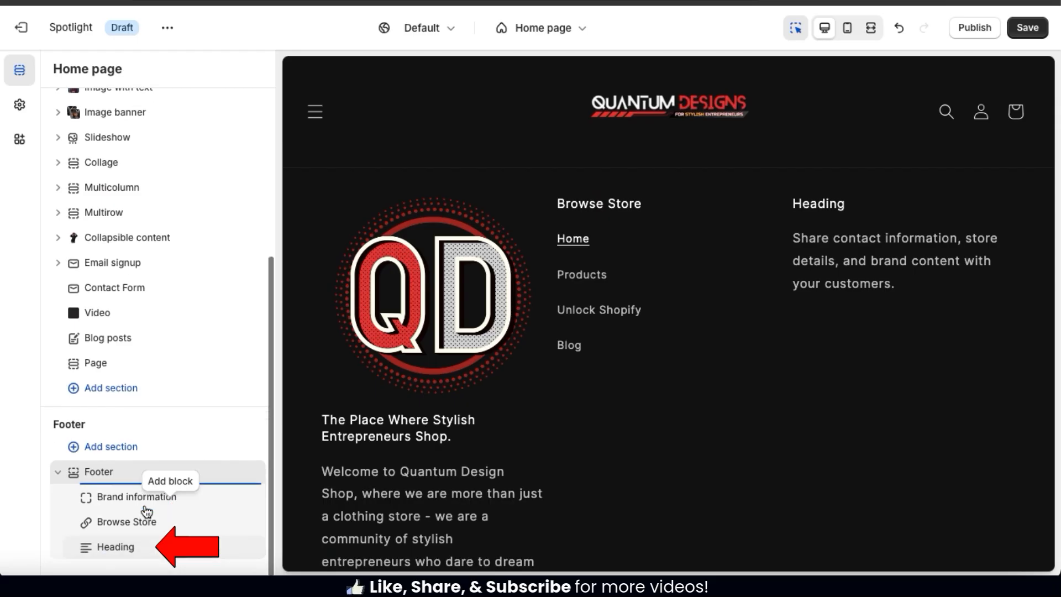
Set the heading of the footer's new Text block to "About Us".
{"action": "left_click", "coordinate": [113, 552]}
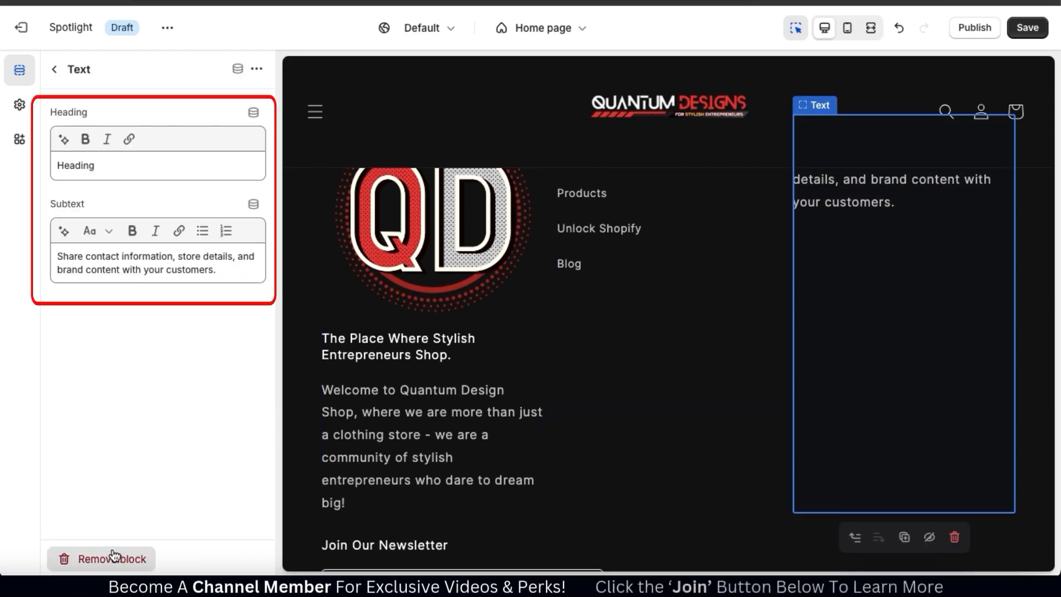
{"action": "scroll", "coordinate": [846, 395], "scroll_direction": "up", "scroll_amount": 2}
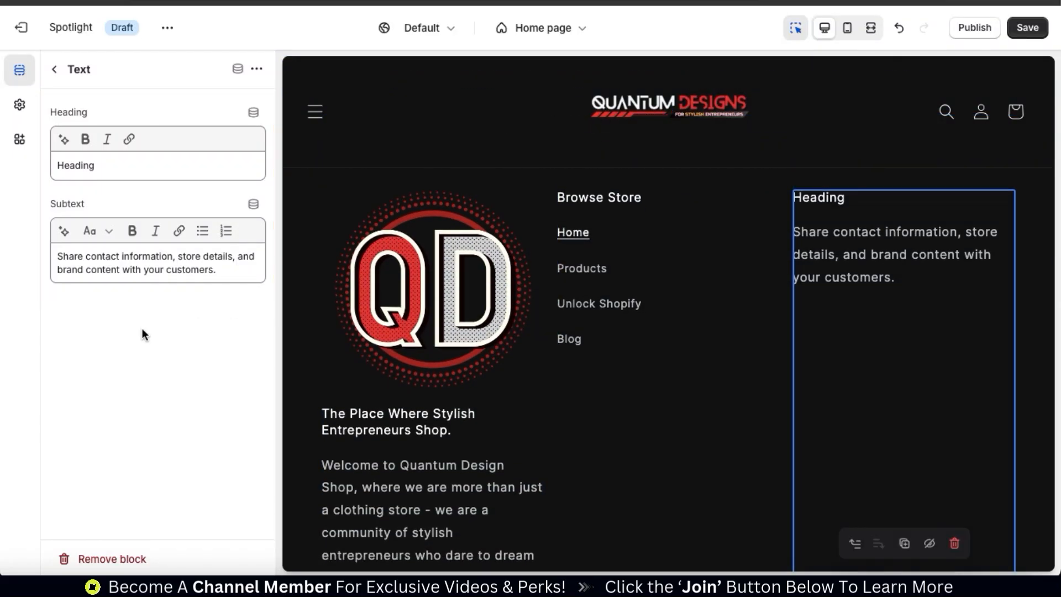
{"action": "left_click", "coordinate": [93, 167]}
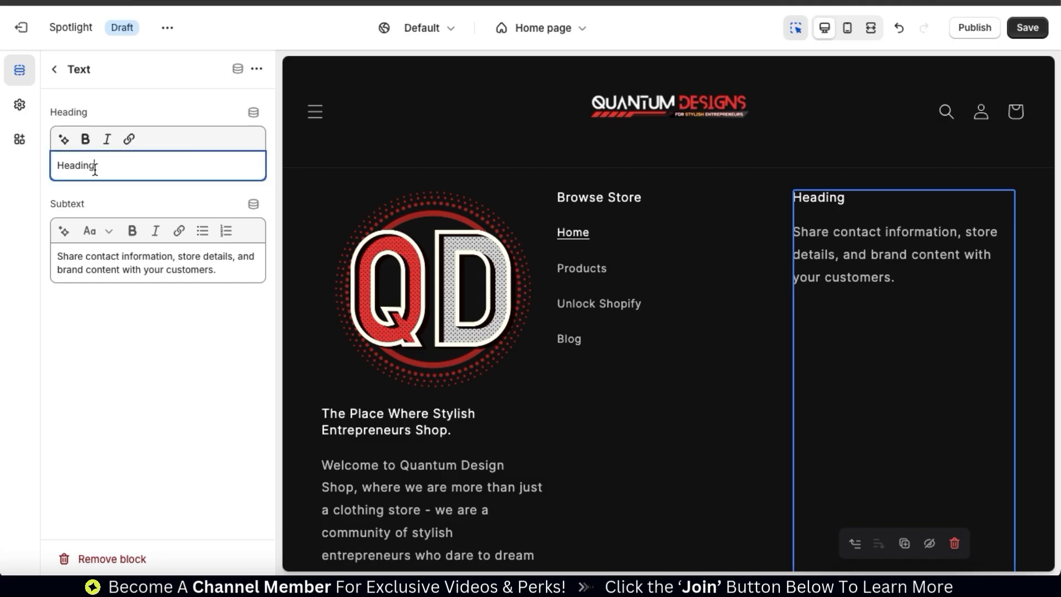
{"action": "double_click", "coordinate": [94, 169]}
{"action": "type", "text": "About Us"}
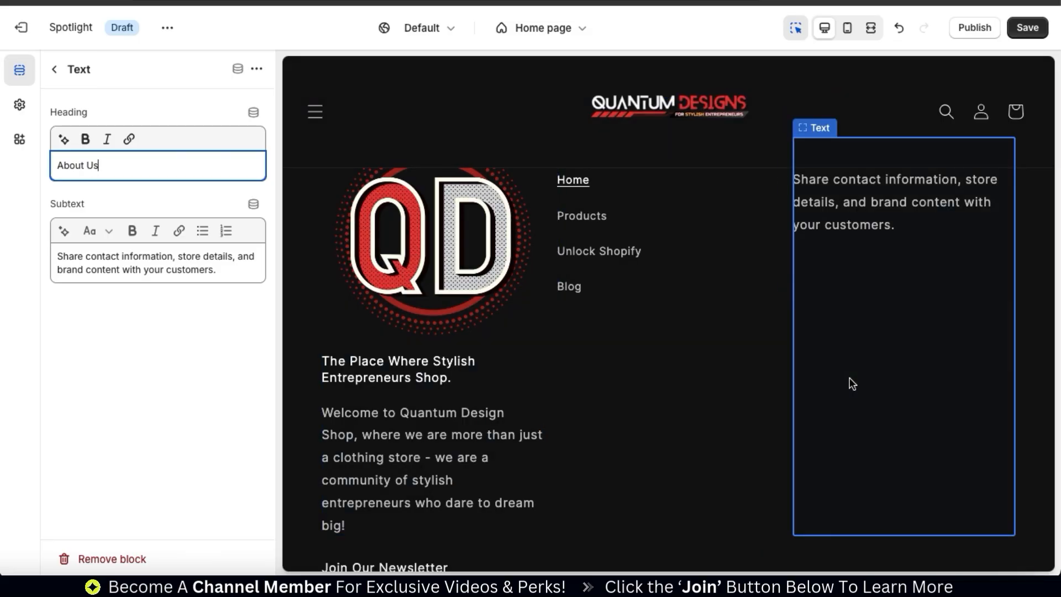
Replace the About Us block's subtext with "Welcome to Quantum Designs. The Place Where Stylish Entrepreneurs Shop." and return to the section list.
{"action": "left_click", "coordinate": [158, 263]}
{"action": "key", "text": "ctrl+a"}
{"action": "type", "text": "Welcome to Quantum Designs. The Place Where Stylish Entrepreneurs S"}
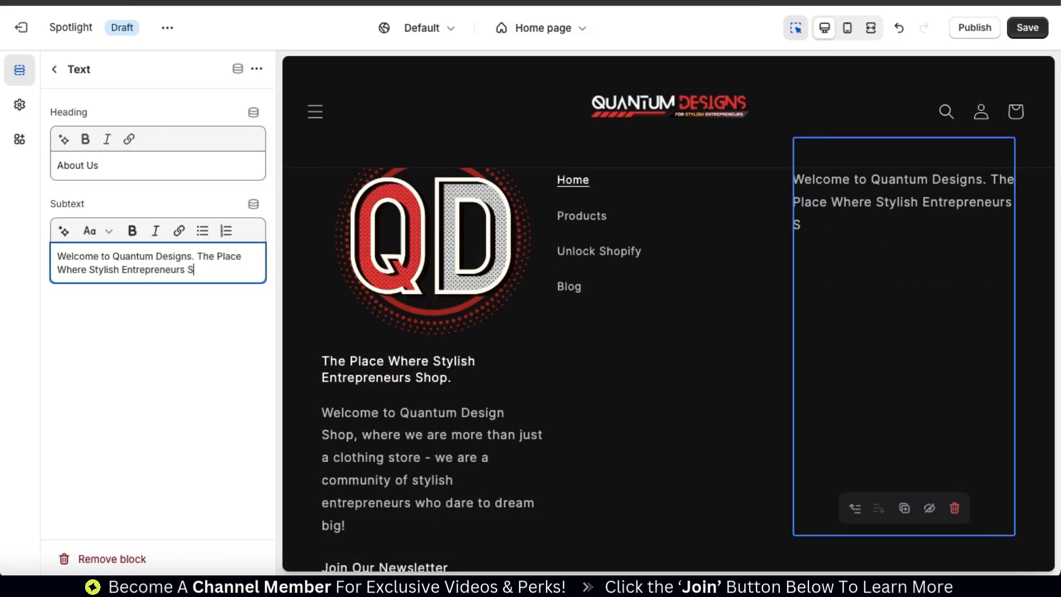
{"action": "type", "text": "hop."}
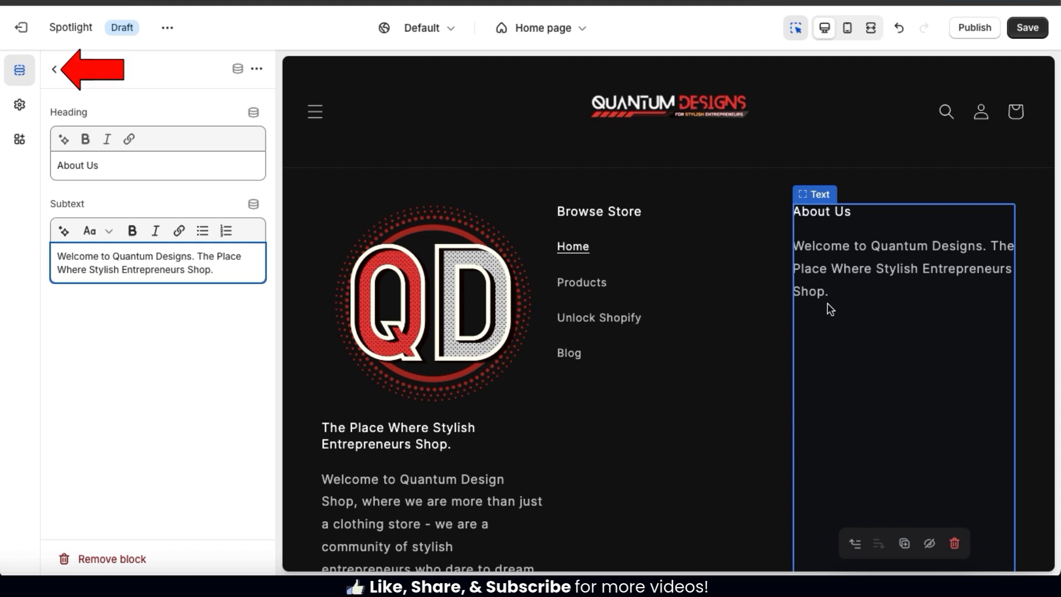
{"action": "left_click", "coordinate": [55, 70]}
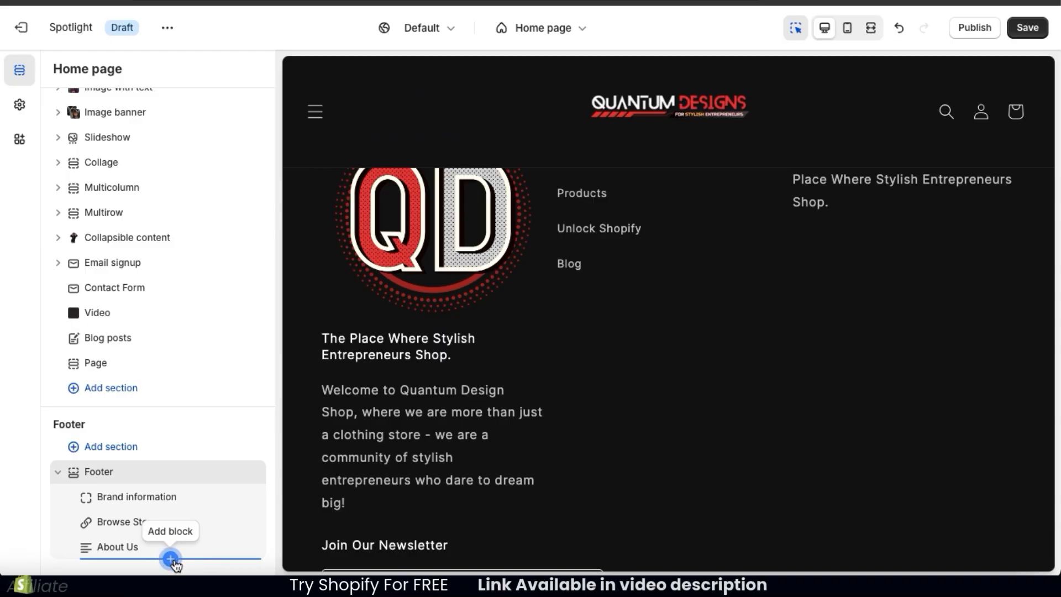
Add an Image block below the About Us block in the footer.
{"action": "left_click", "coordinate": [171, 560]}
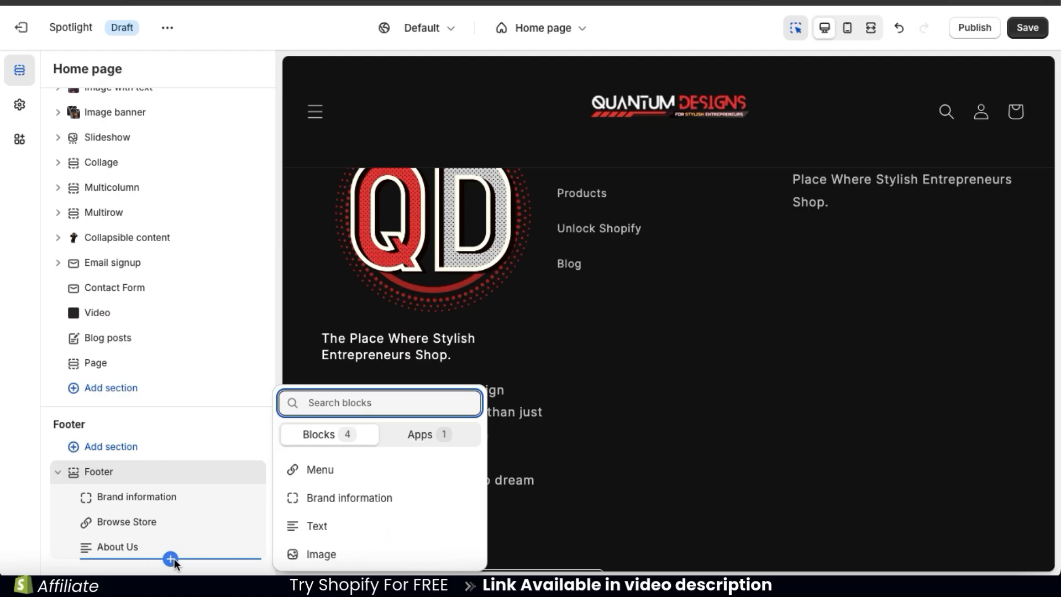
{"action": "left_click", "coordinate": [321, 554]}
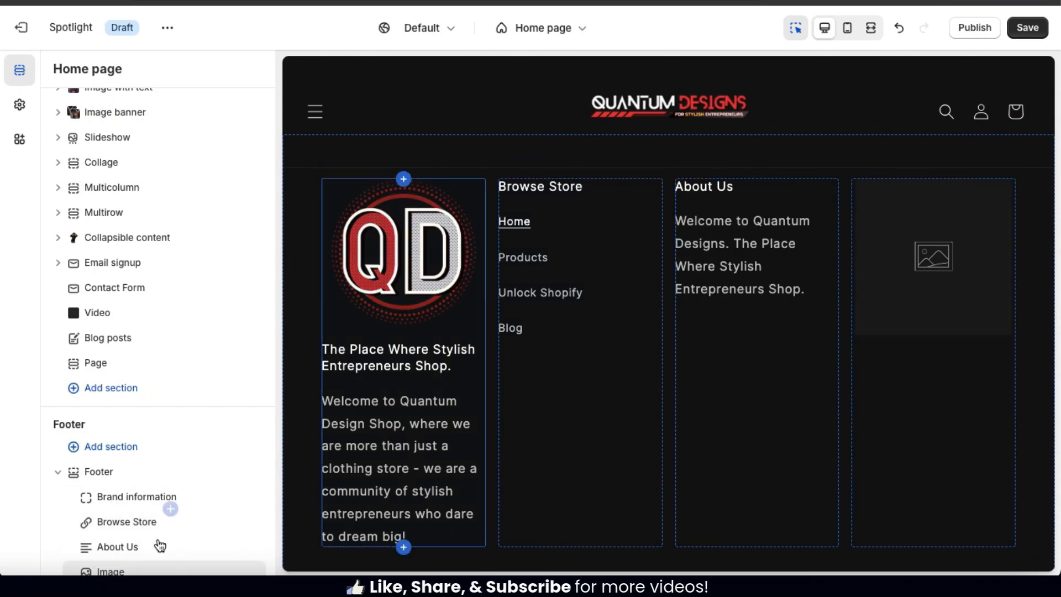
{"action": "scroll", "coordinate": [159, 544], "scroll_direction": "down", "scroll_amount": 1}
{"action": "mouse_move", "coordinate": [117, 552]}
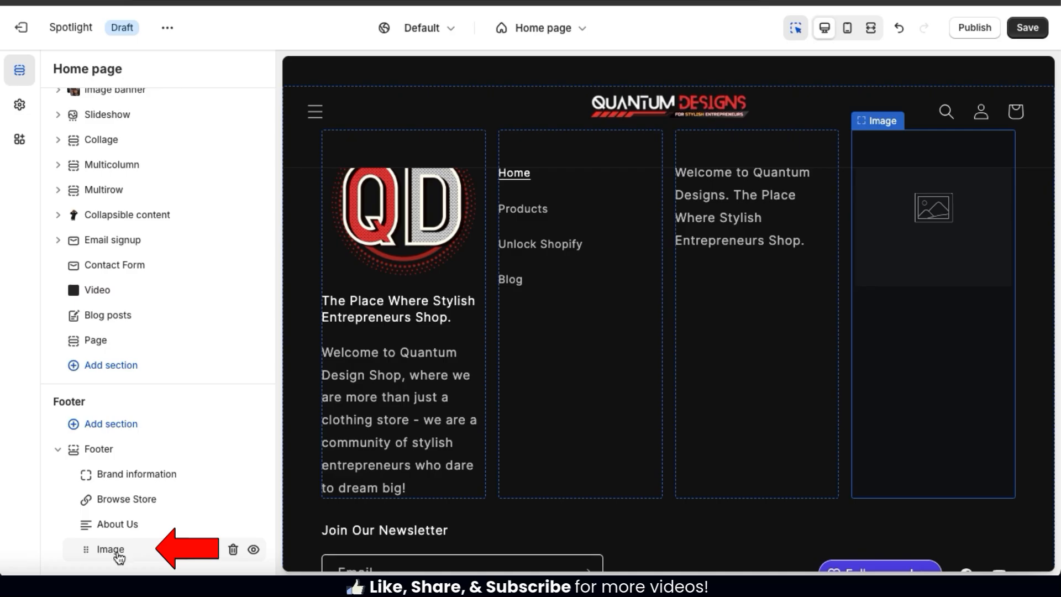
Upload the Products_Square.png picture from the computer and assign it to the footer's Image block.
{"action": "left_click", "coordinate": [112, 553]}
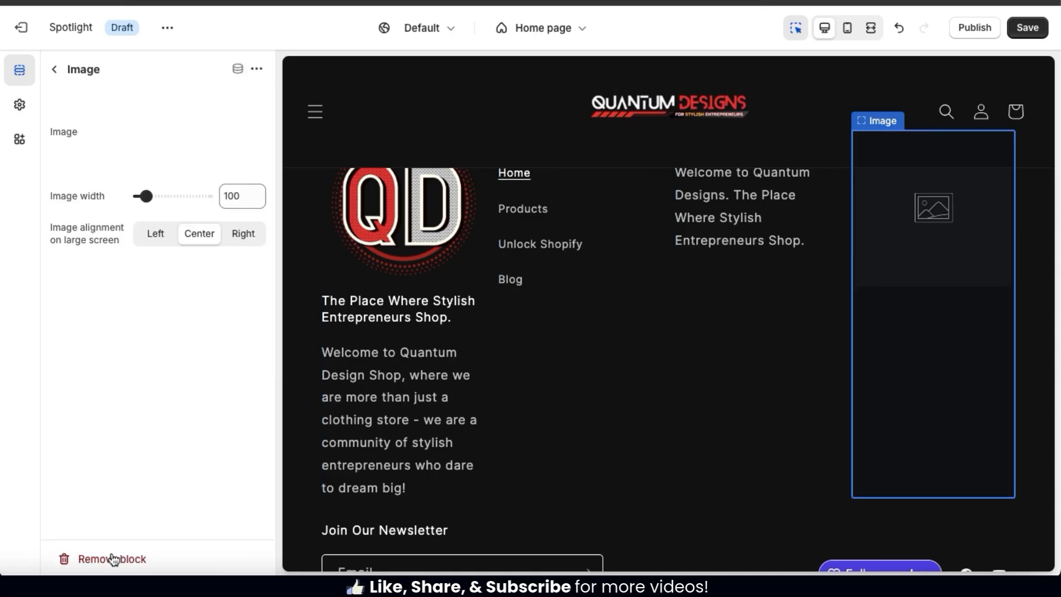
{"action": "scroll", "coordinate": [473, 436], "scroll_direction": "up", "scroll_amount": 1}
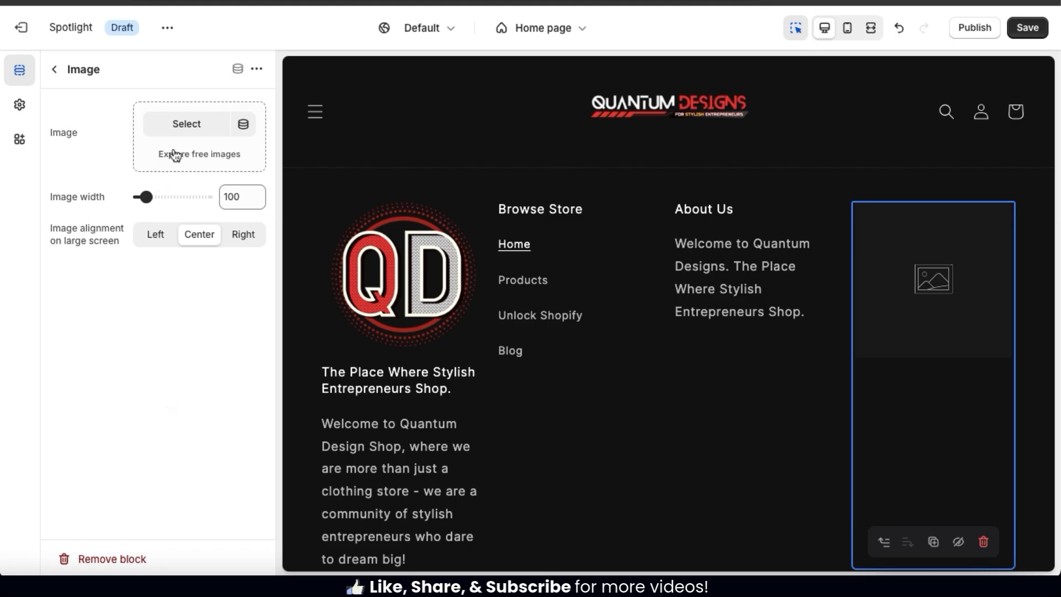
{"action": "left_click", "coordinate": [180, 128]}
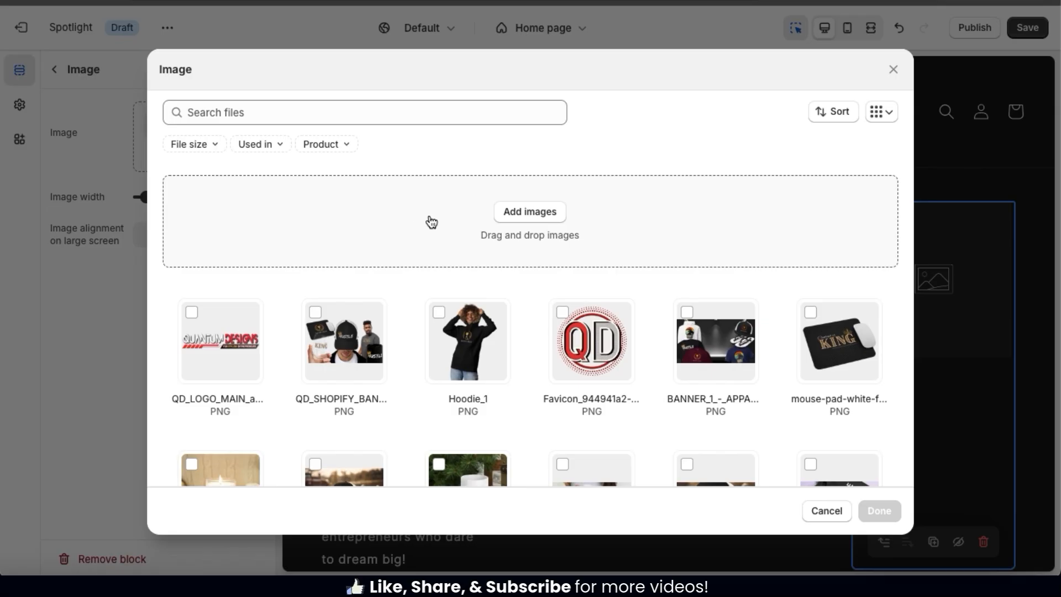
{"action": "left_click", "coordinate": [541, 222]}
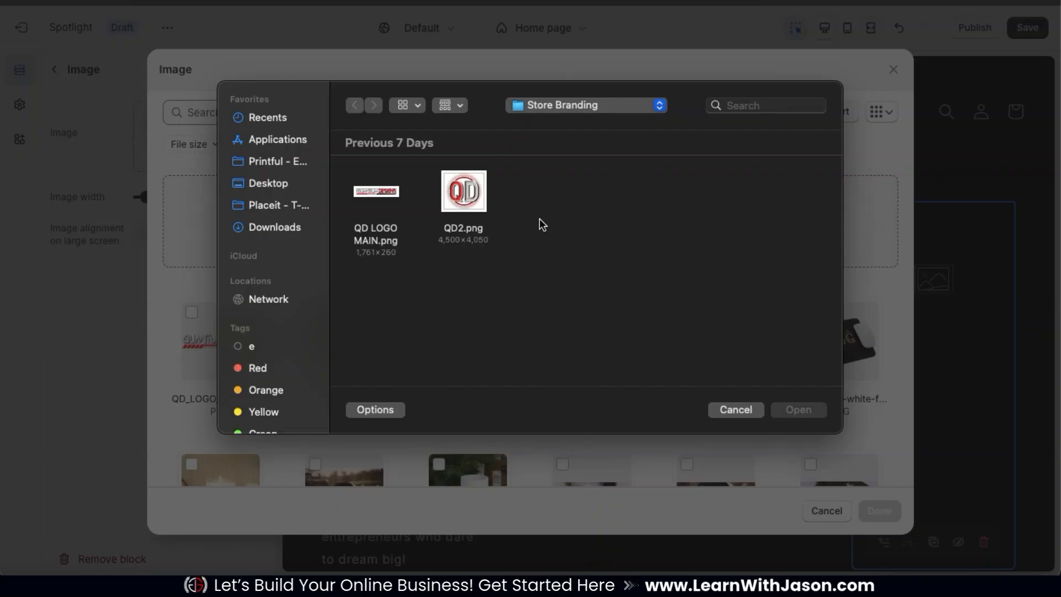
{"action": "left_click", "coordinate": [362, 195]}
{"action": "double_click", "coordinate": [362, 195]}
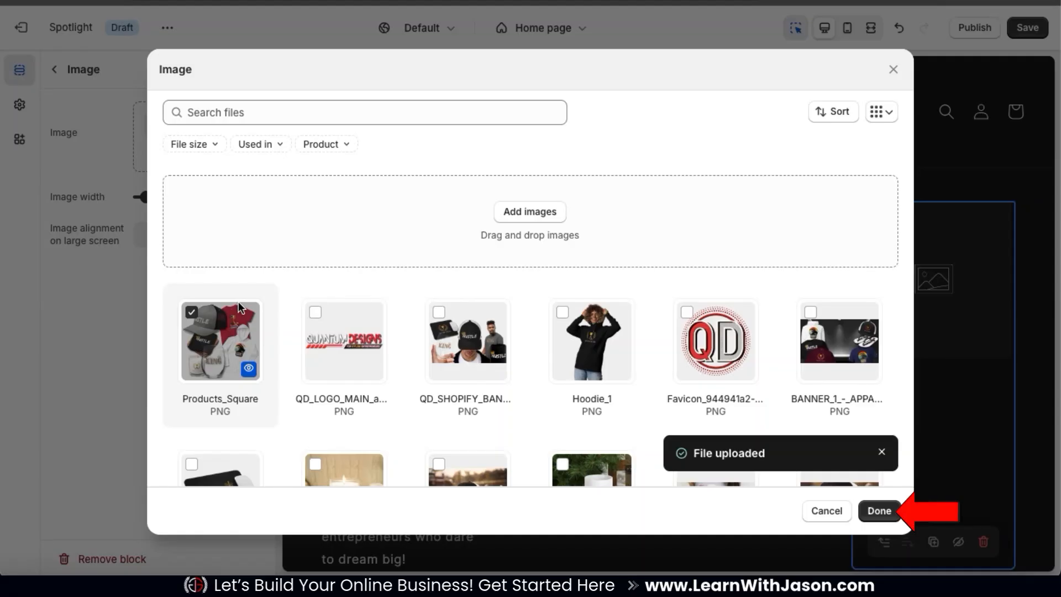
{"action": "left_click", "coordinate": [884, 515]}
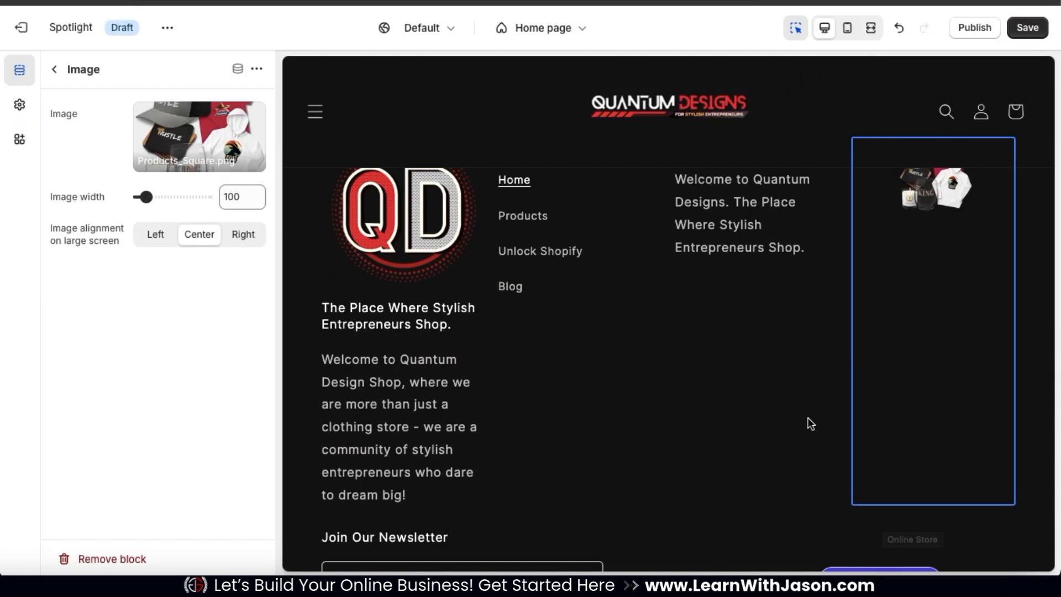
Set the image width of the footer's Image block to 210 and return to the section list.
{"action": "scroll", "coordinate": [809, 423], "scroll_direction": "up", "scroll_amount": 1}
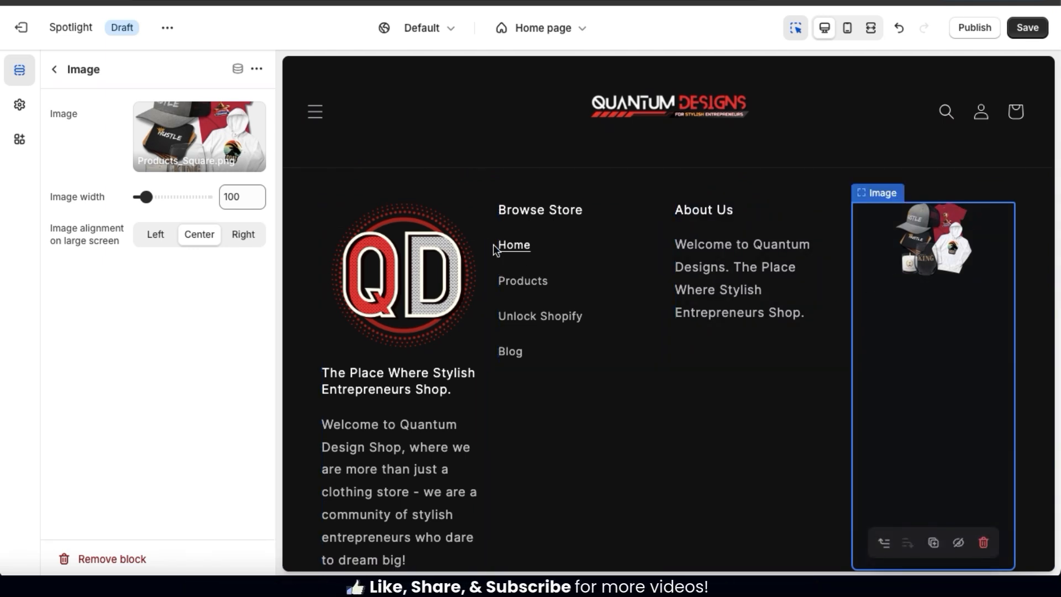
{"action": "left_click_drag", "start_coordinate": [146, 198], "coordinate": [160, 198]}
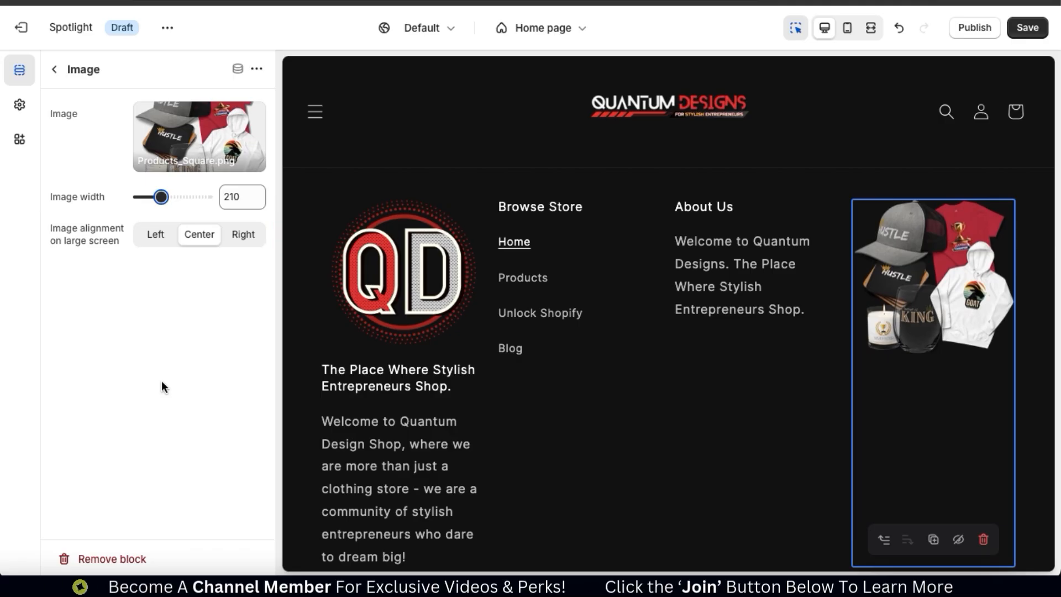
{"action": "left_click", "coordinate": [55, 69]}
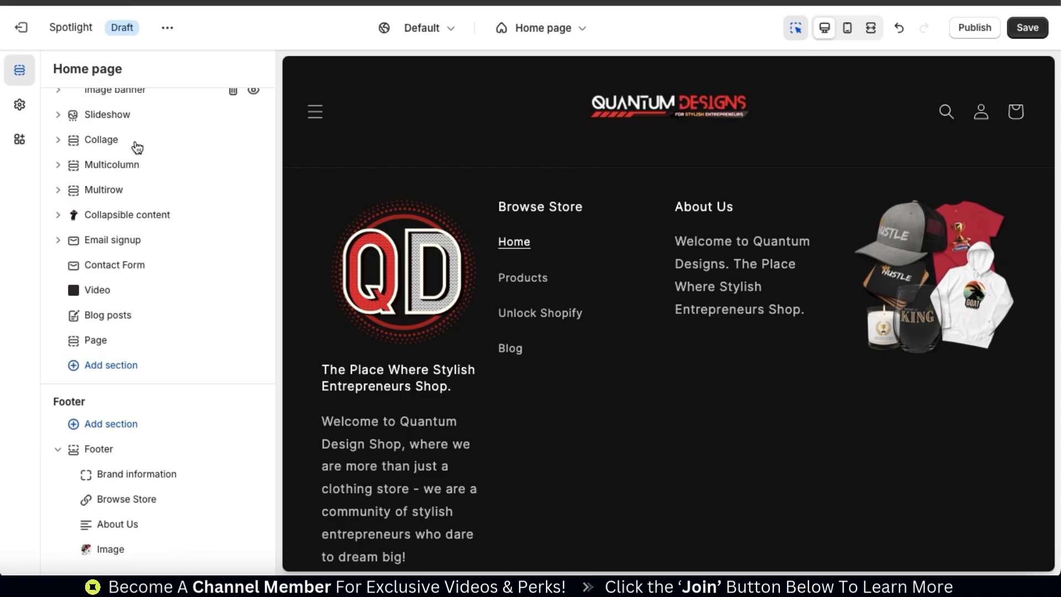
Review the footer's blocks, newsletter signup, social links and payment icons in the full-width preview.
{"action": "left_click", "coordinate": [458, 493]}
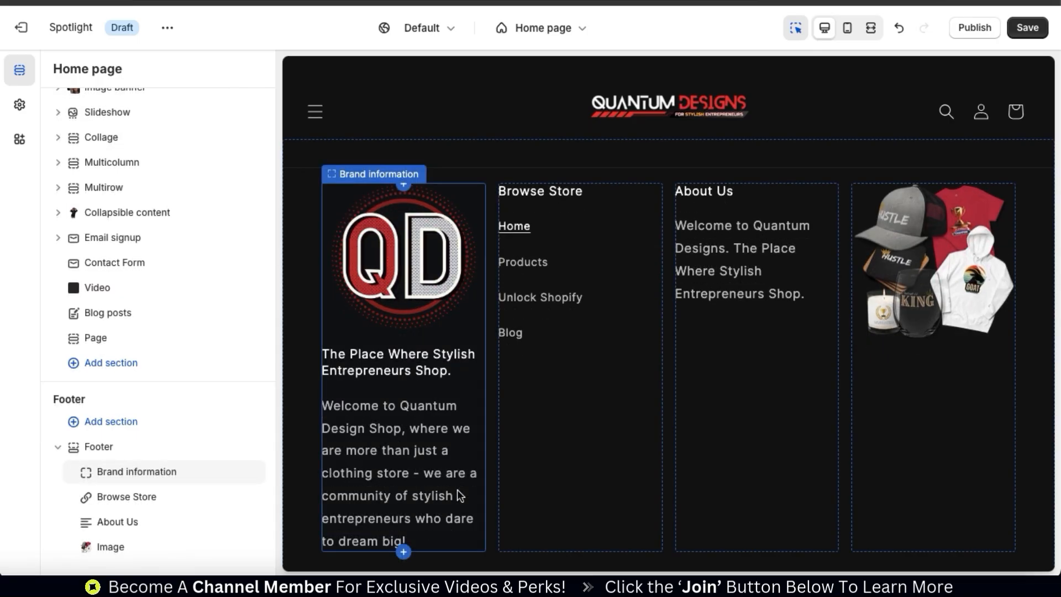
{"action": "left_click", "coordinate": [880, 33]}
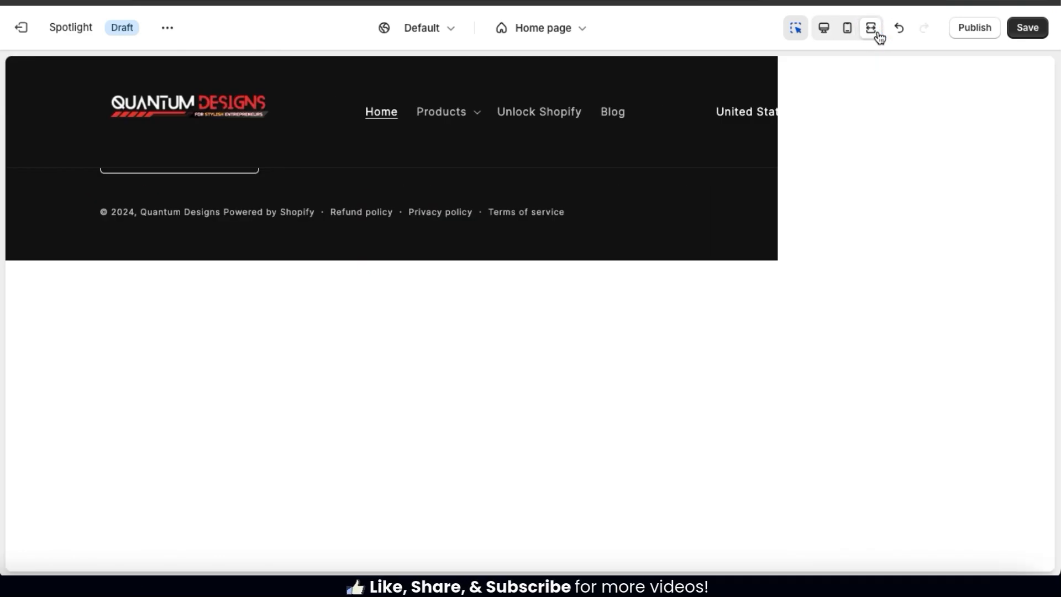
{"action": "scroll", "coordinate": [813, 239], "scroll_direction": "up", "scroll_amount": 6}
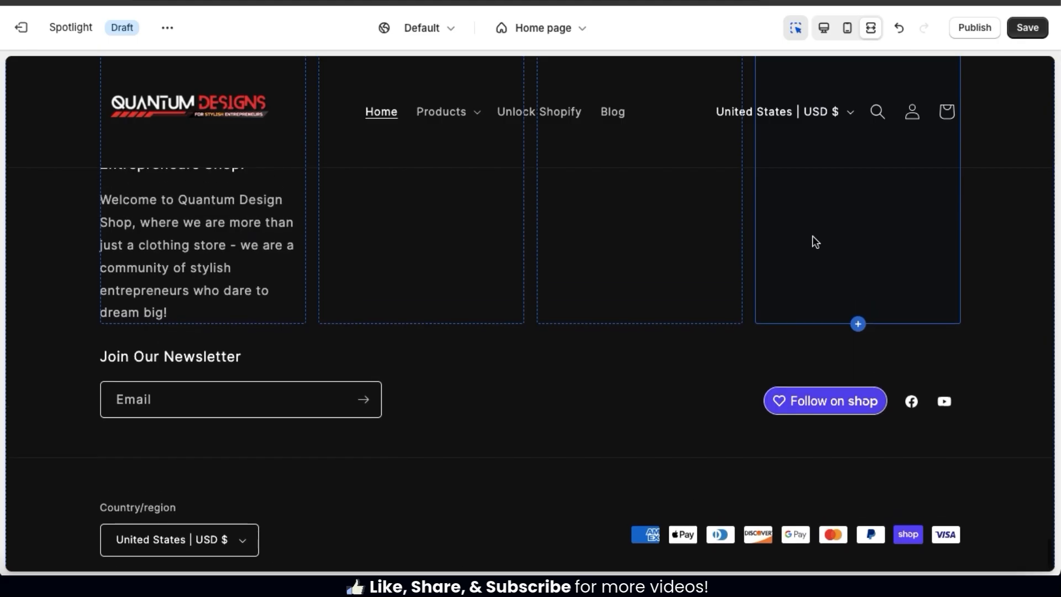
{"action": "scroll", "coordinate": [812, 238], "scroll_direction": "up", "scroll_amount": 3}
{"action": "scroll", "coordinate": [813, 238], "scroll_direction": "down", "scroll_amount": 3}
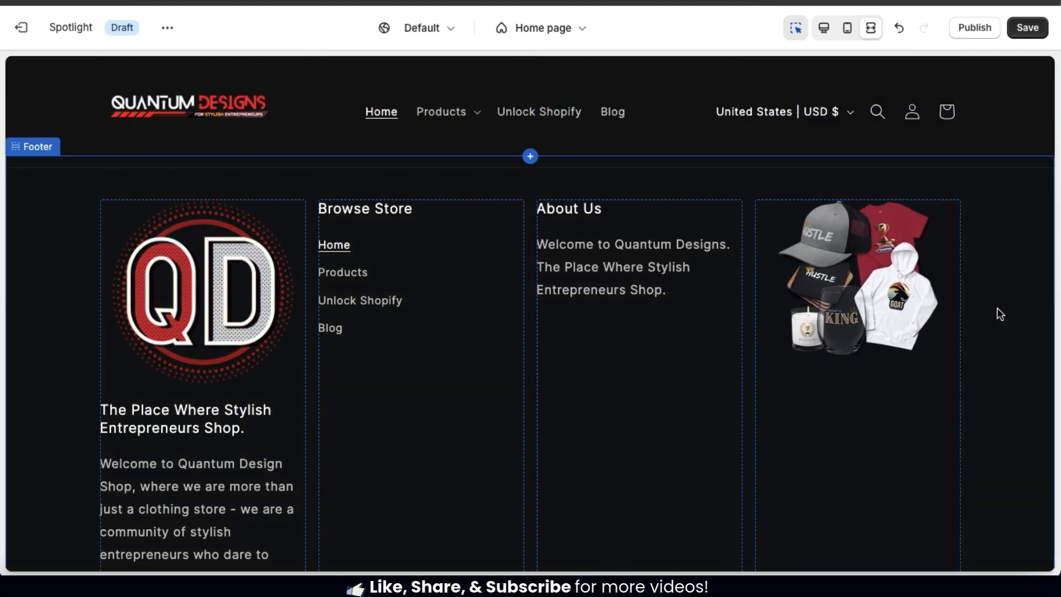
{"action": "scroll", "coordinate": [997, 308], "scroll_direction": "down", "scroll_amount": 4}
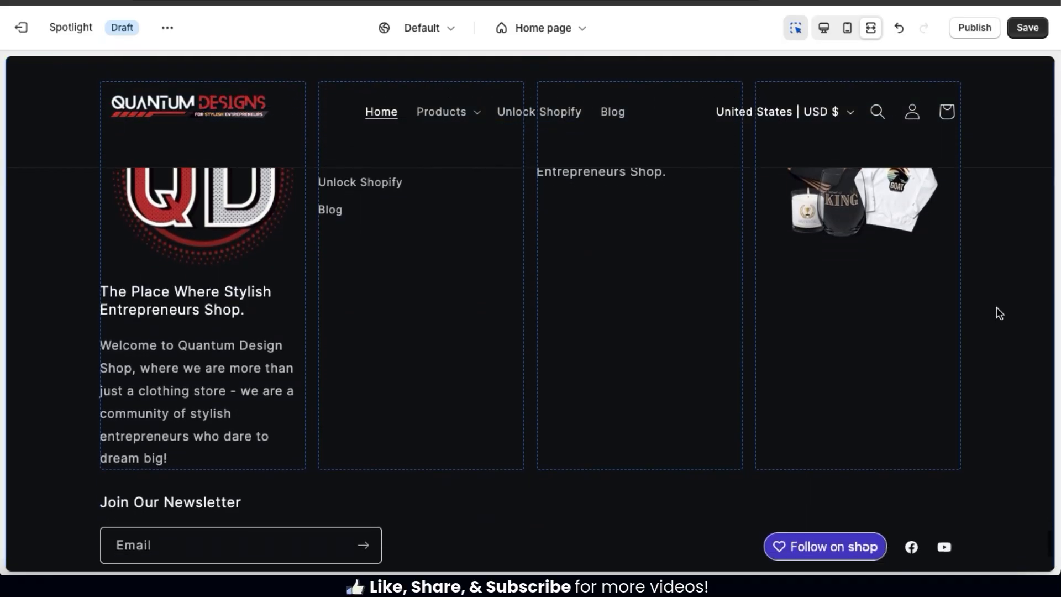
{"action": "scroll", "coordinate": [996, 308], "scroll_direction": "down", "scroll_amount": 2}
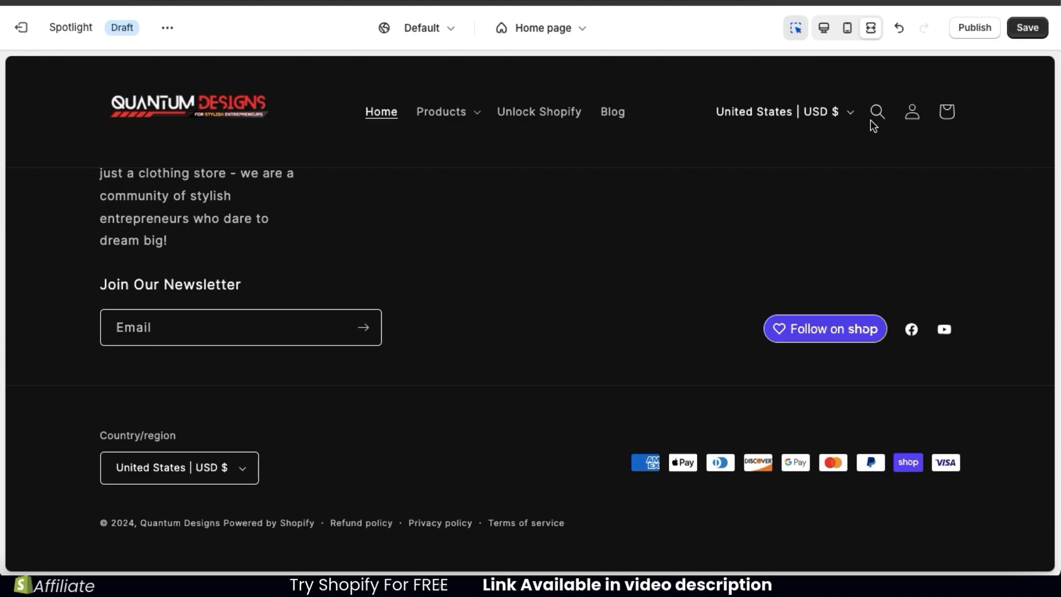
{"action": "scroll", "coordinate": [907, 166], "scroll_direction": "up", "scroll_amount": 5}
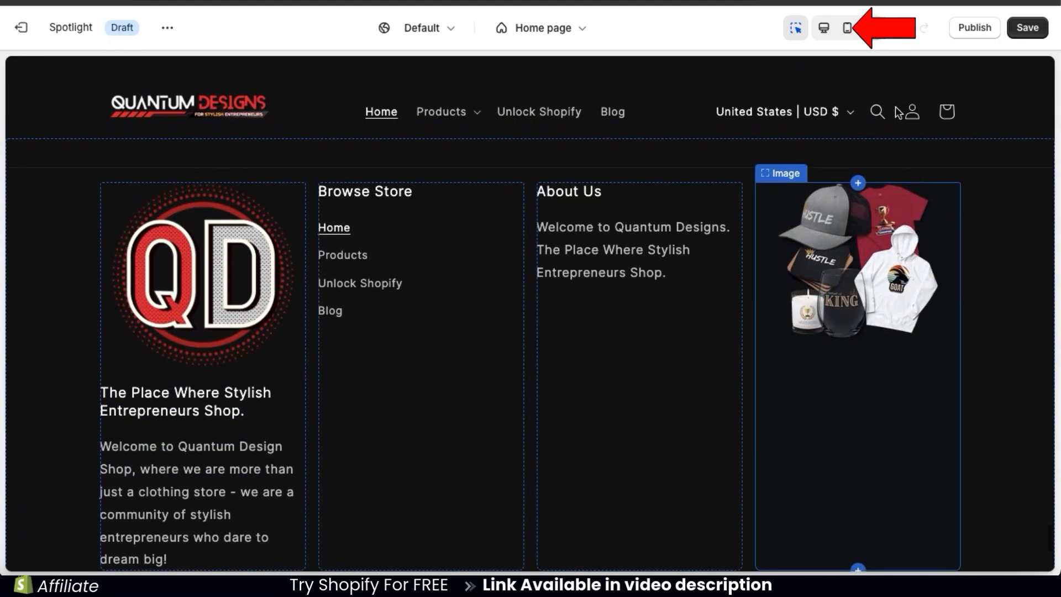
Check the footer's complete layout in the mobile preview, from the brand information down to the policy links.
{"action": "left_click", "coordinate": [849, 31]}
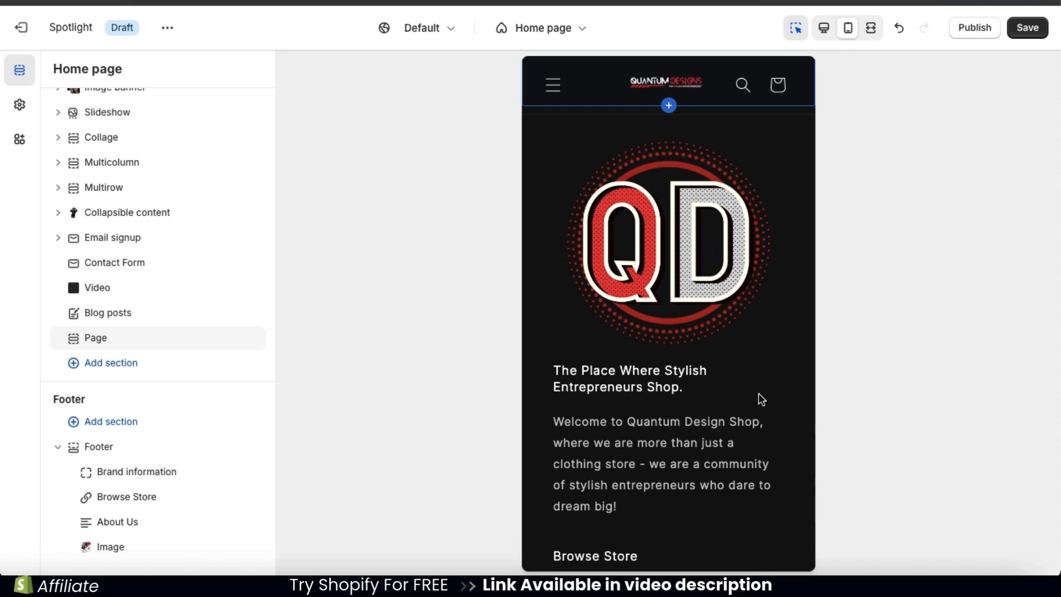
{"action": "scroll", "coordinate": [759, 394], "scroll_direction": "down", "scroll_amount": 7}
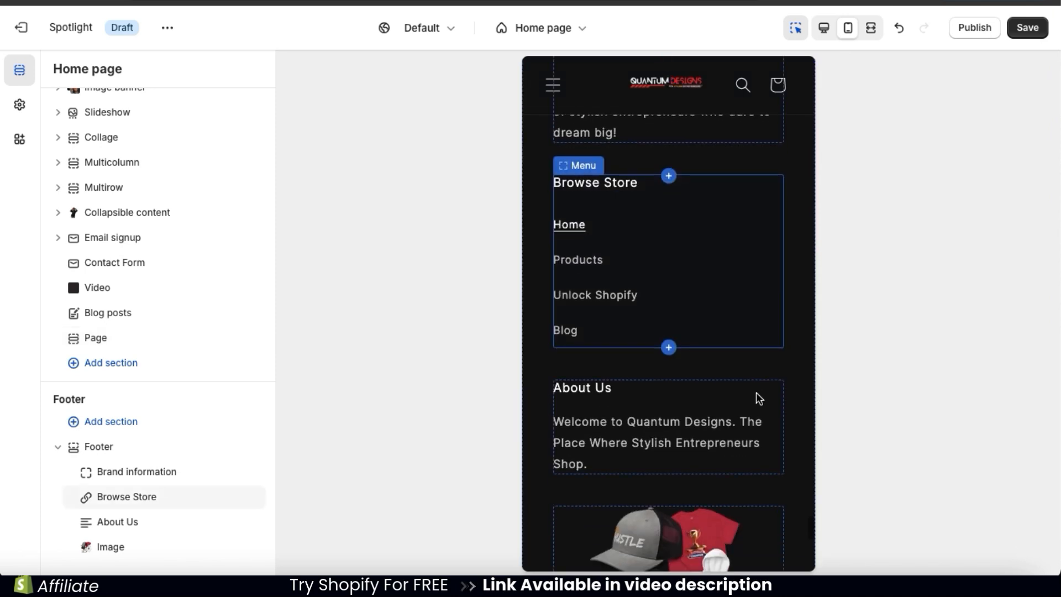
{"action": "scroll", "coordinate": [801, 413], "scroll_direction": "down", "scroll_amount": 5}
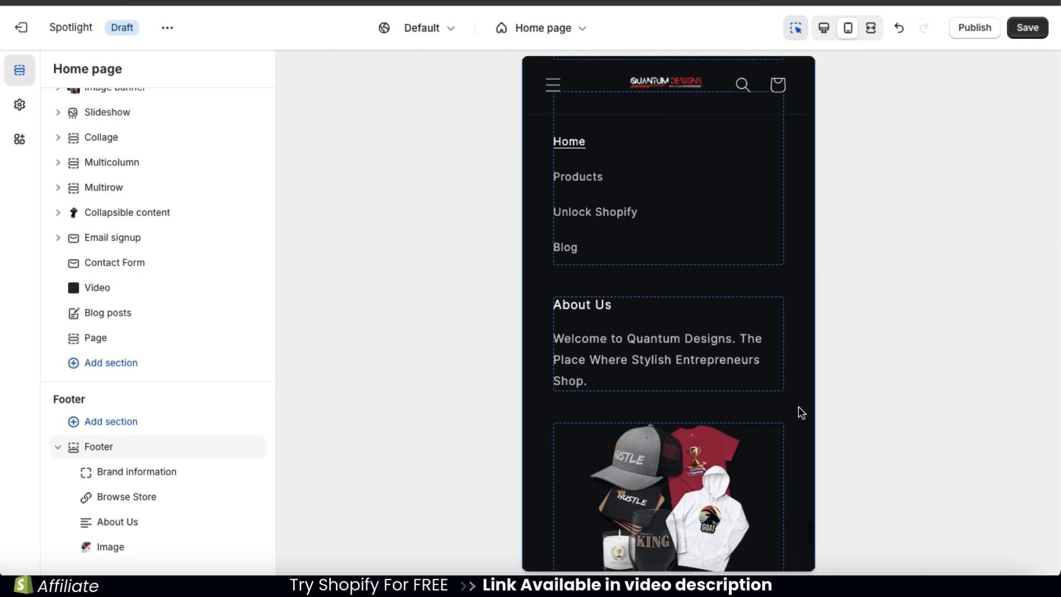
{"action": "scroll", "coordinate": [802, 413], "scroll_direction": "down", "scroll_amount": 6}
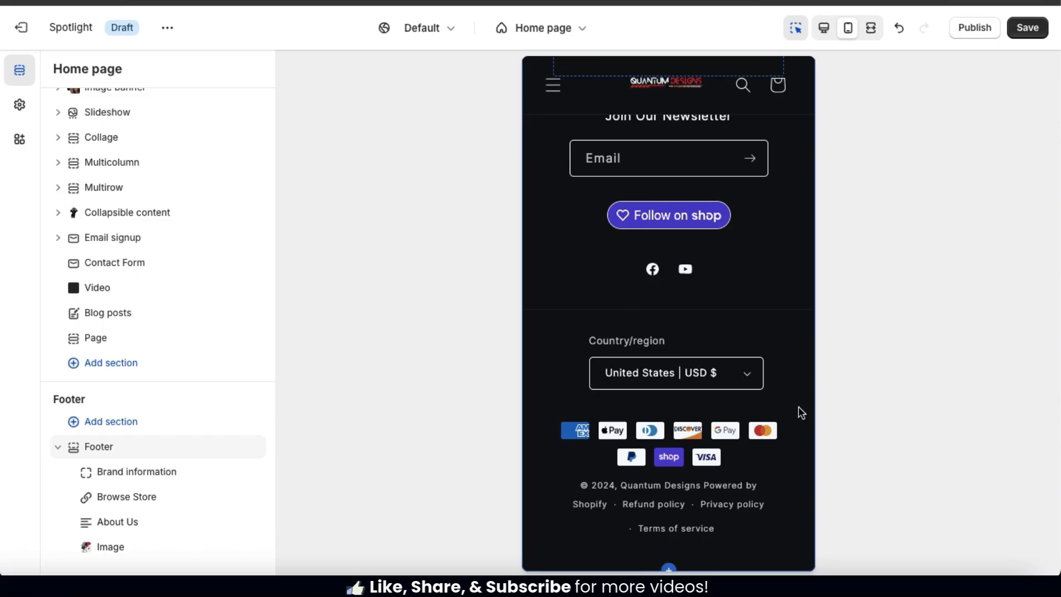
Return to the desktop preview and inspect the footer's four block columns, starting with the brand information.
{"action": "left_click", "coordinate": [829, 35]}
{"action": "scroll", "coordinate": [728, 289], "scroll_direction": "up", "scroll_amount": 7}
{"action": "scroll", "coordinate": [727, 289], "scroll_direction": "down", "scroll_amount": 2}
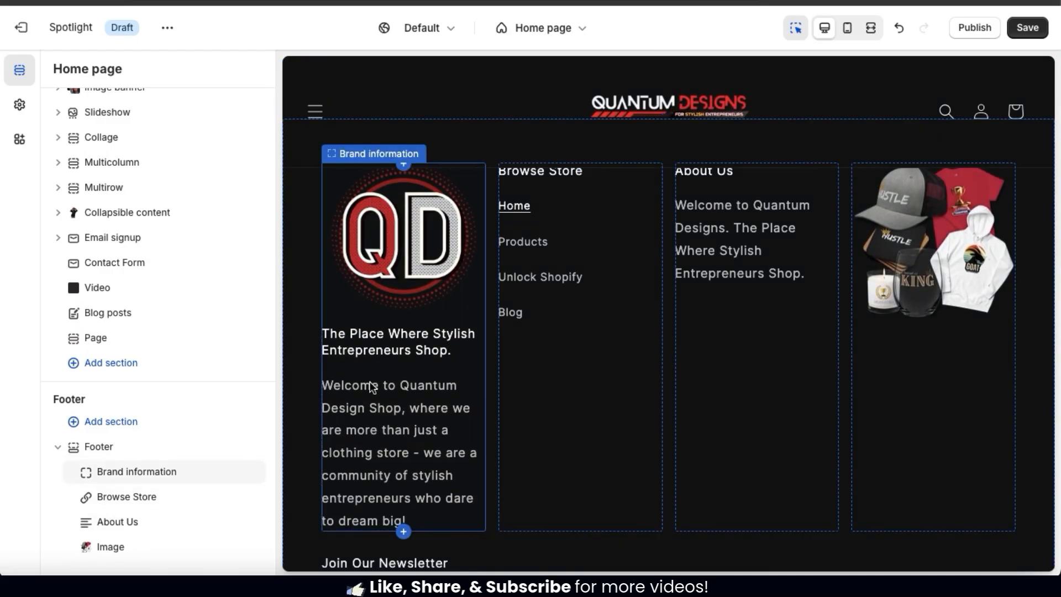
{"action": "scroll", "coordinate": [761, 380], "scroll_direction": "up", "scroll_amount": 1}
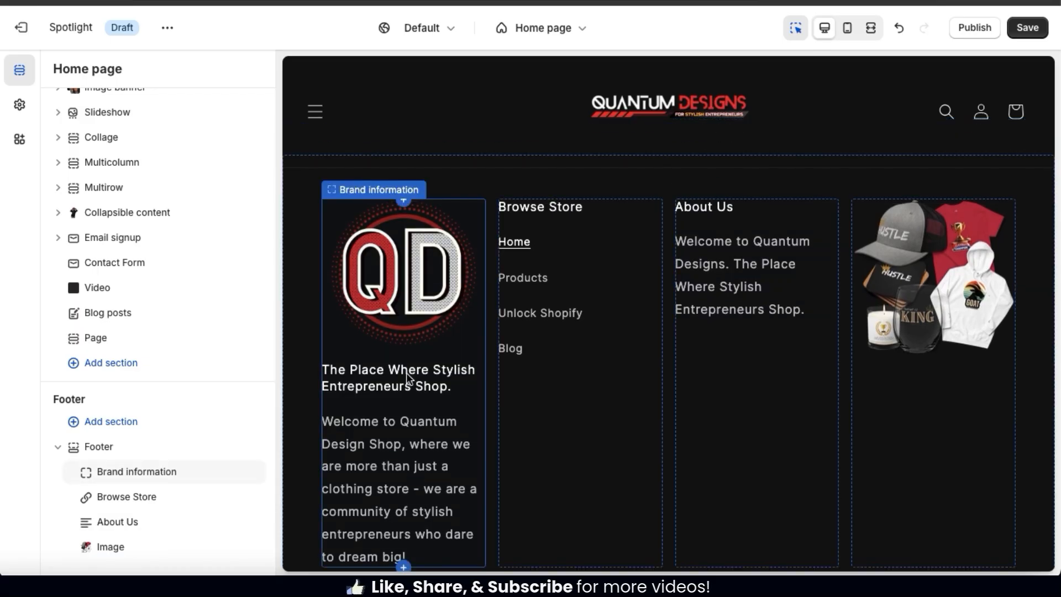
{"action": "scroll", "coordinate": [407, 375], "scroll_direction": "down", "scroll_amount": 1}
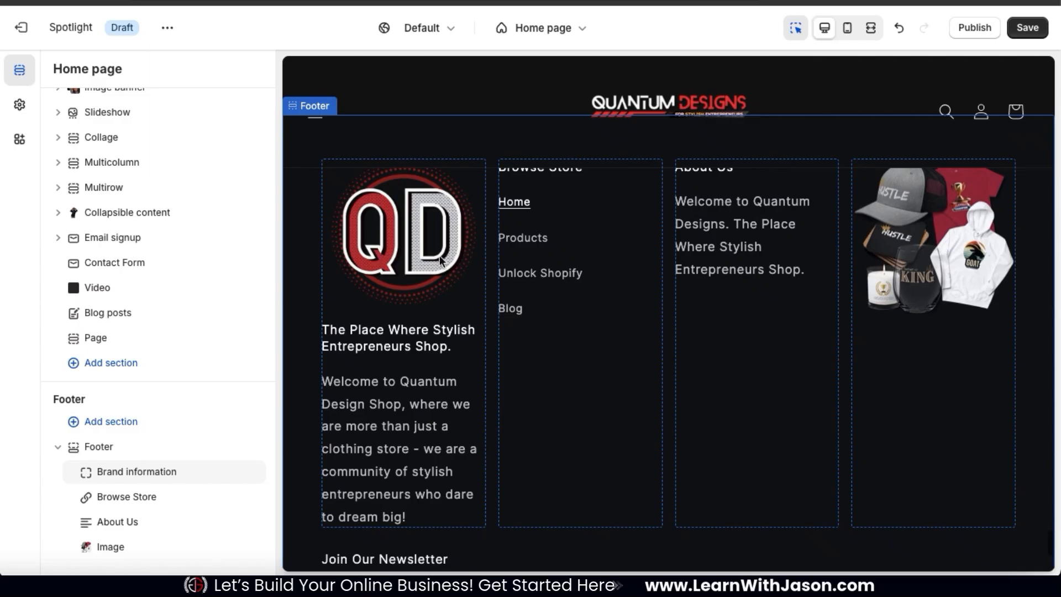
{"action": "scroll", "coordinate": [411, 442], "scroll_direction": "up", "scroll_amount": 1}
Hide the footer's Brand information block and reorder the remaining blocks as Image, About Us, Browse Store.
{"action": "left_click_drag", "start_coordinate": [166, 488], "coordinate": [203, 477]}
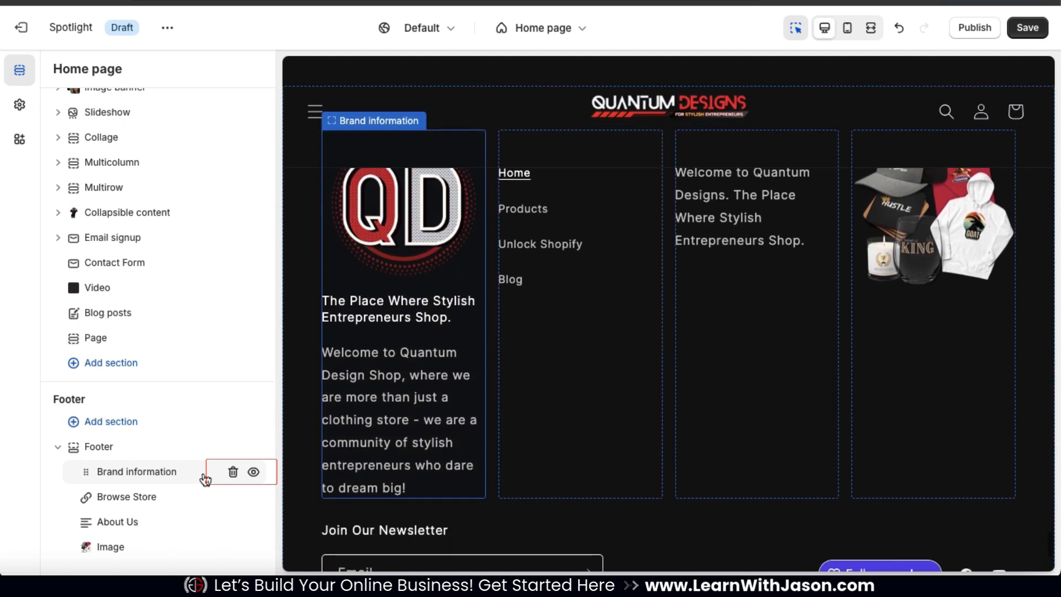
{"action": "left_click", "coordinate": [253, 473]}
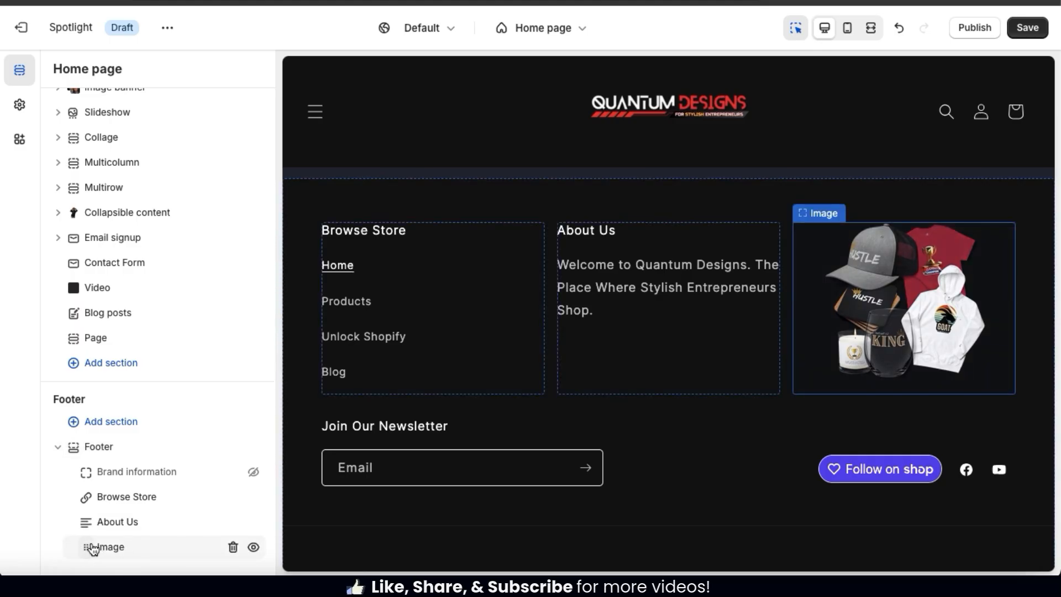
{"action": "left_click_drag", "start_coordinate": [90, 549], "coordinate": [86, 495]}
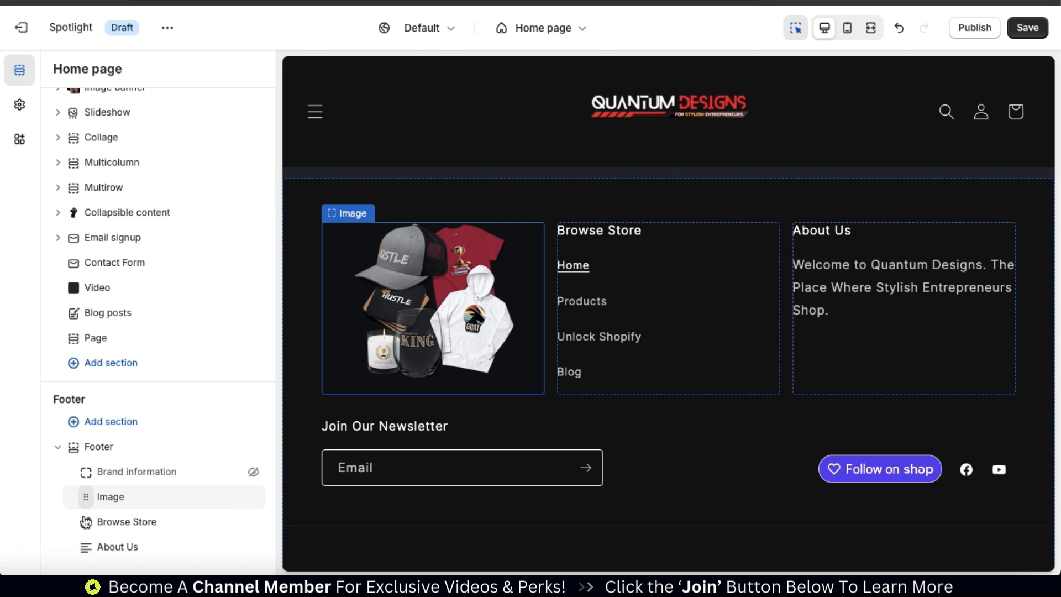
{"action": "left_click_drag", "start_coordinate": [84, 524], "coordinate": [84, 554]}
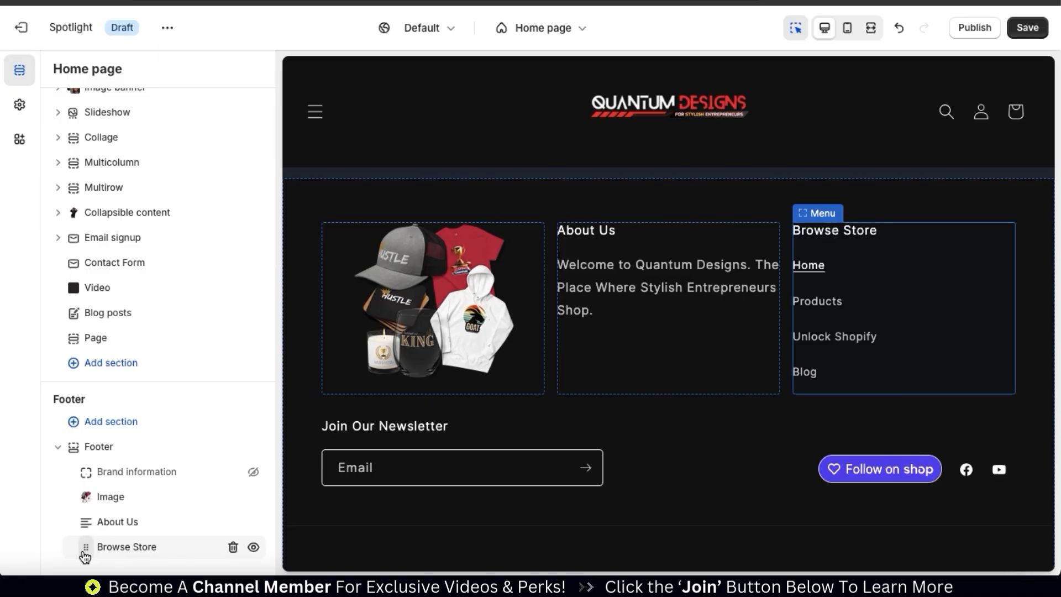
Check the rearranged footer in the full-width and mobile previews, and return to the desktop preview.
{"action": "scroll", "coordinate": [847, 493], "scroll_direction": "down", "scroll_amount": 1}
{"action": "left_click", "coordinate": [872, 30]}
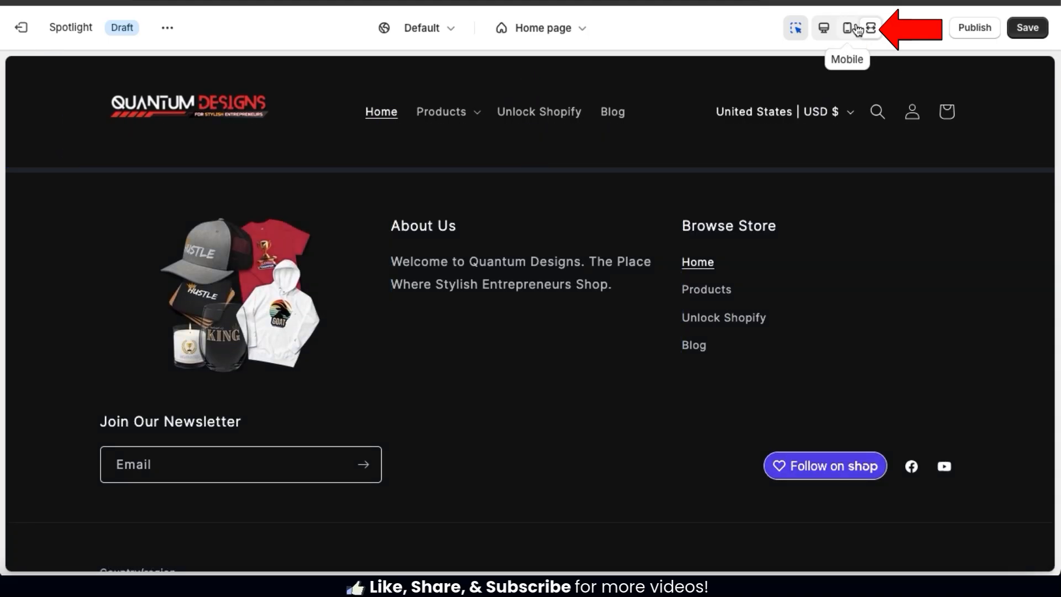
{"action": "left_click", "coordinate": [847, 28]}
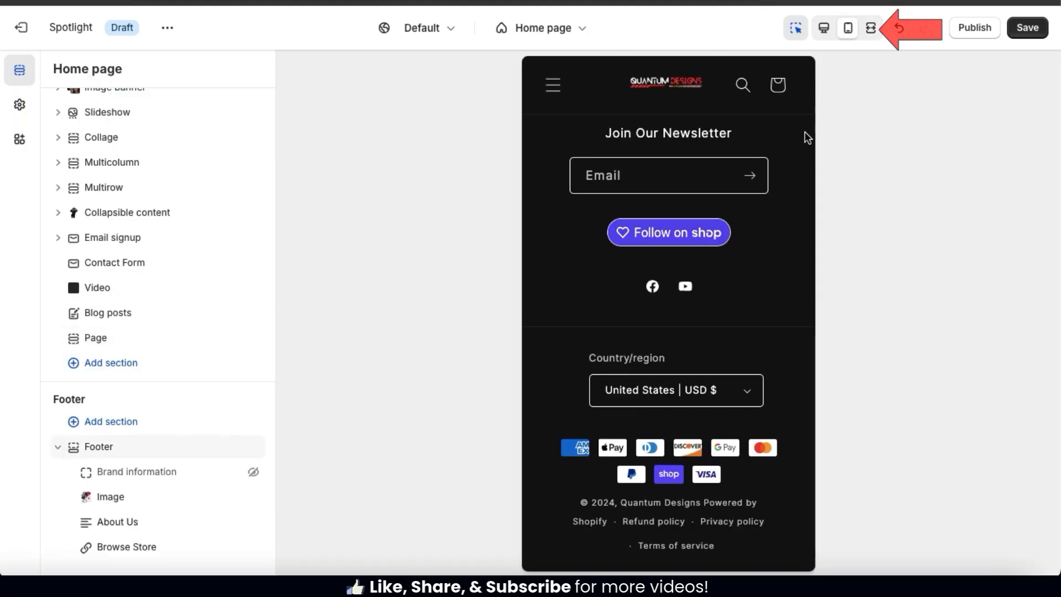
{"action": "left_click", "coordinate": [831, 34]}
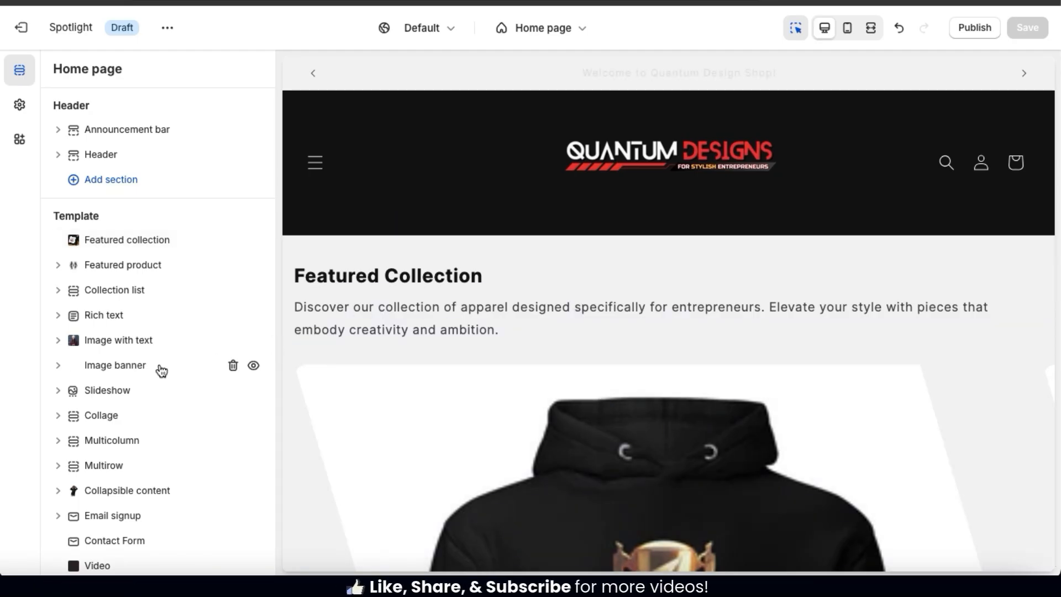
Move the Slideshow, Rich text and Image with text sections, in that order, to the start of the template above Featured collection.
{"action": "mouse_move", "coordinate": [83, 399]}
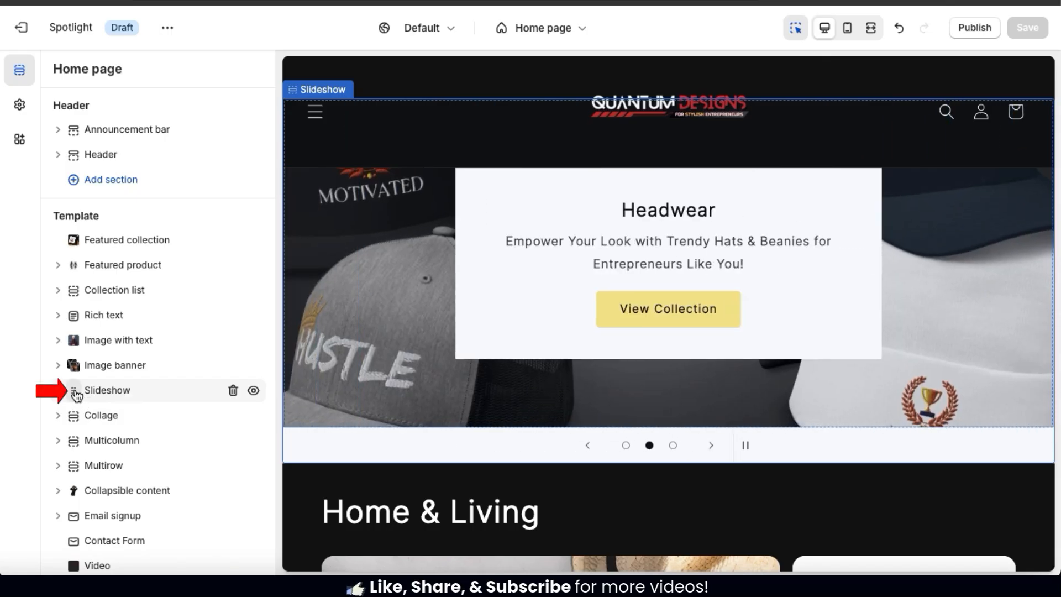
{"action": "left_click_drag", "start_coordinate": [76, 396], "coordinate": [72, 244]}
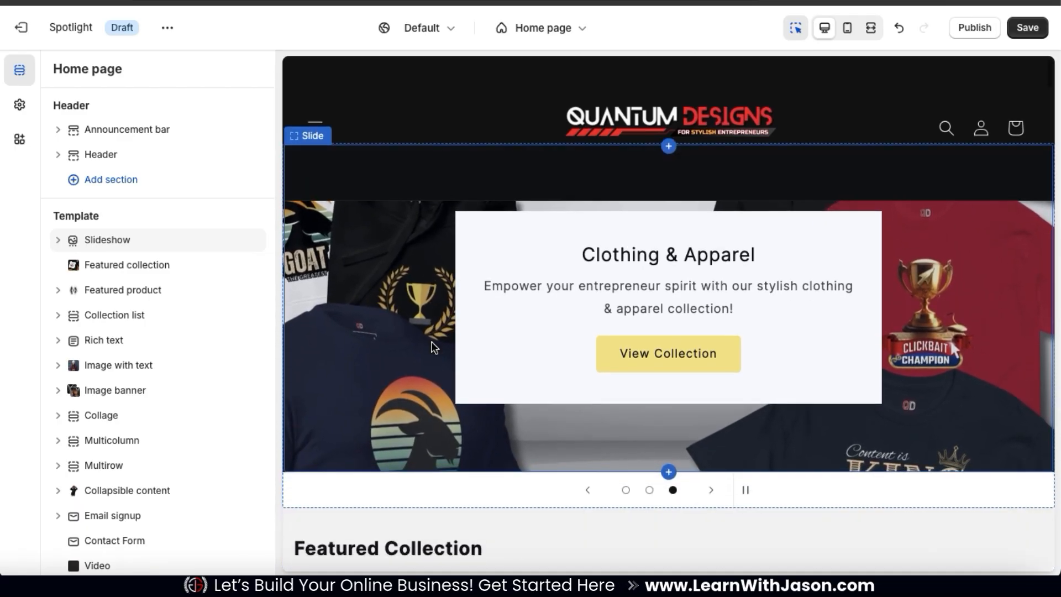
{"action": "mouse_move", "coordinate": [73, 343]}
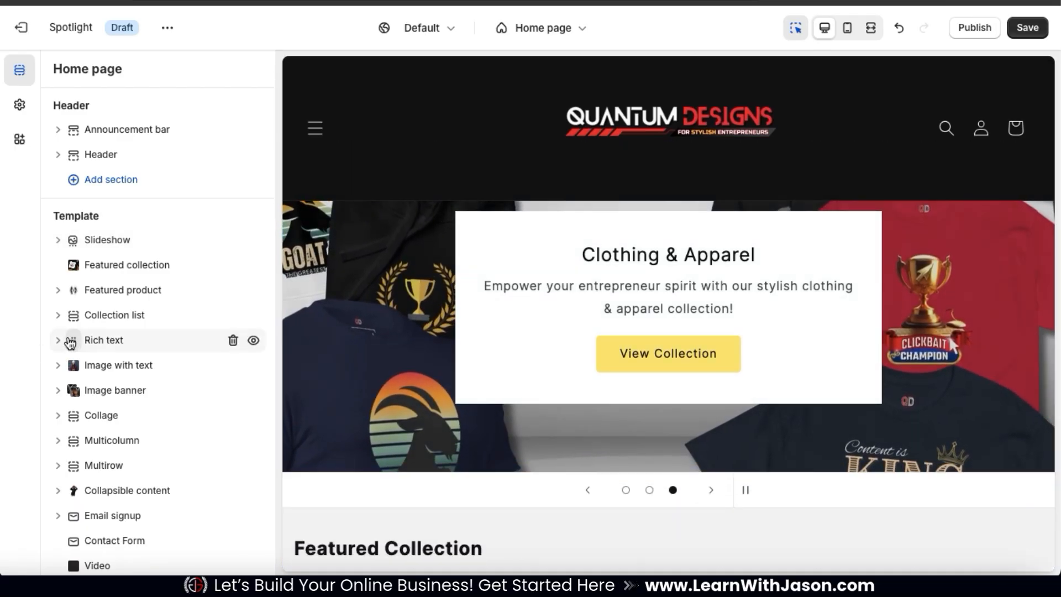
{"action": "left_click_drag", "start_coordinate": [72, 343], "coordinate": [68, 265]}
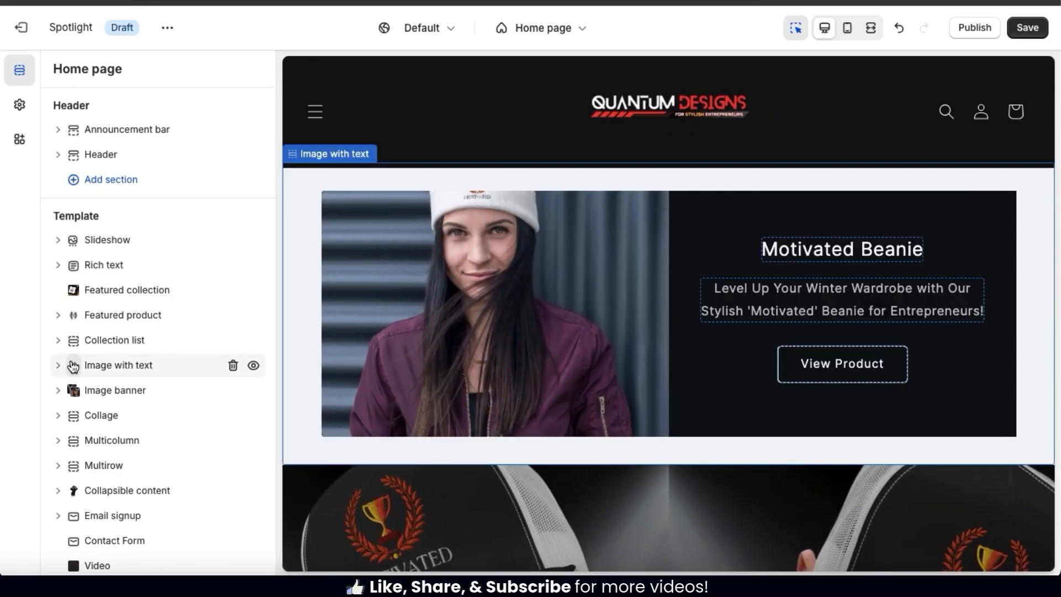
{"action": "left_click_drag", "start_coordinate": [73, 365], "coordinate": [74, 293]}
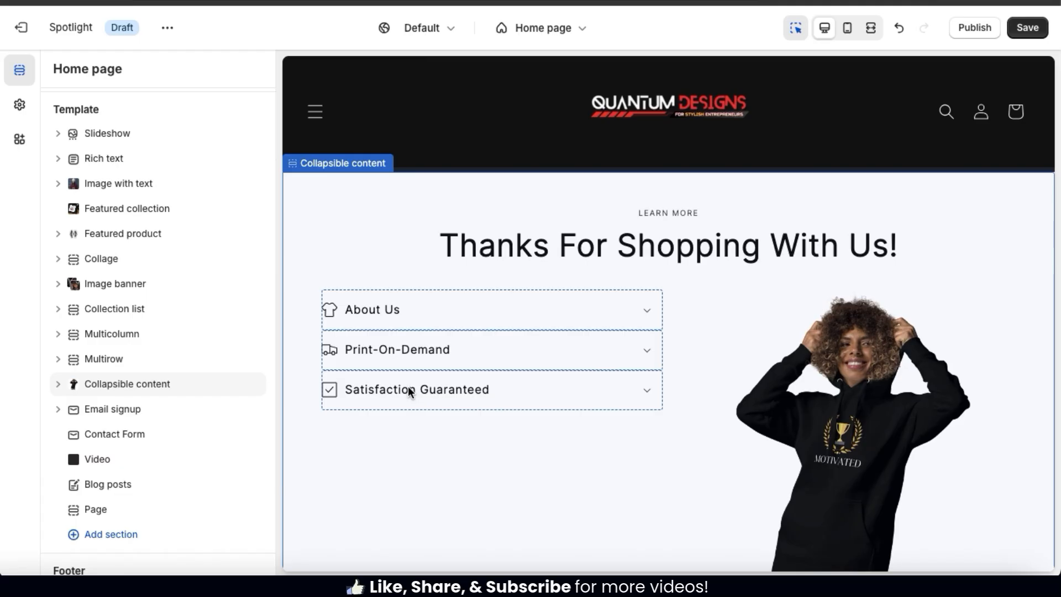
Hide the Collapsible content and Page sections of the home page template.
{"action": "mouse_move", "coordinate": [221, 382]}
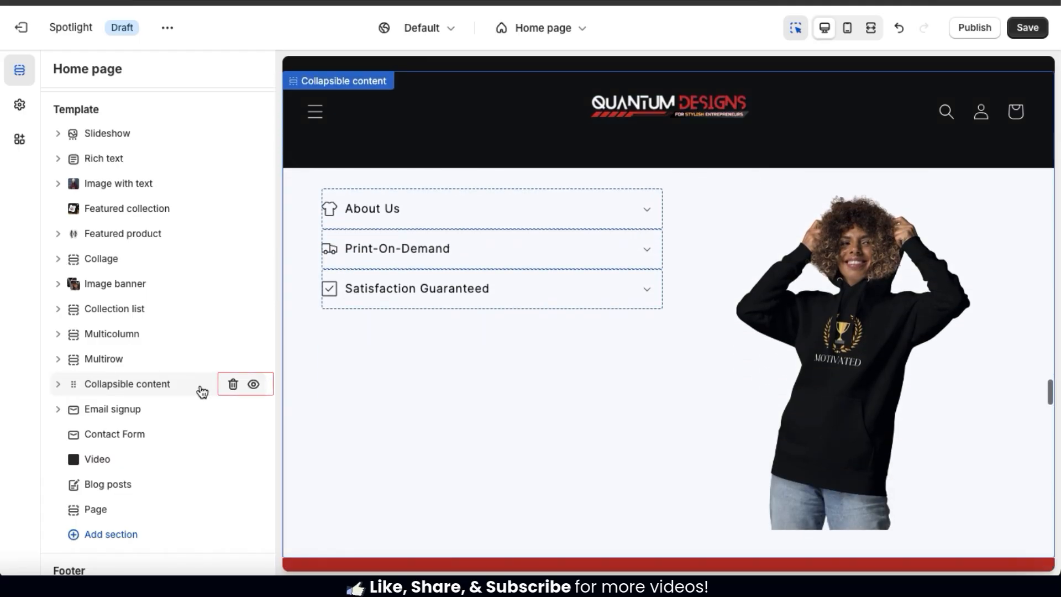
{"action": "left_click", "coordinate": [254, 385]}
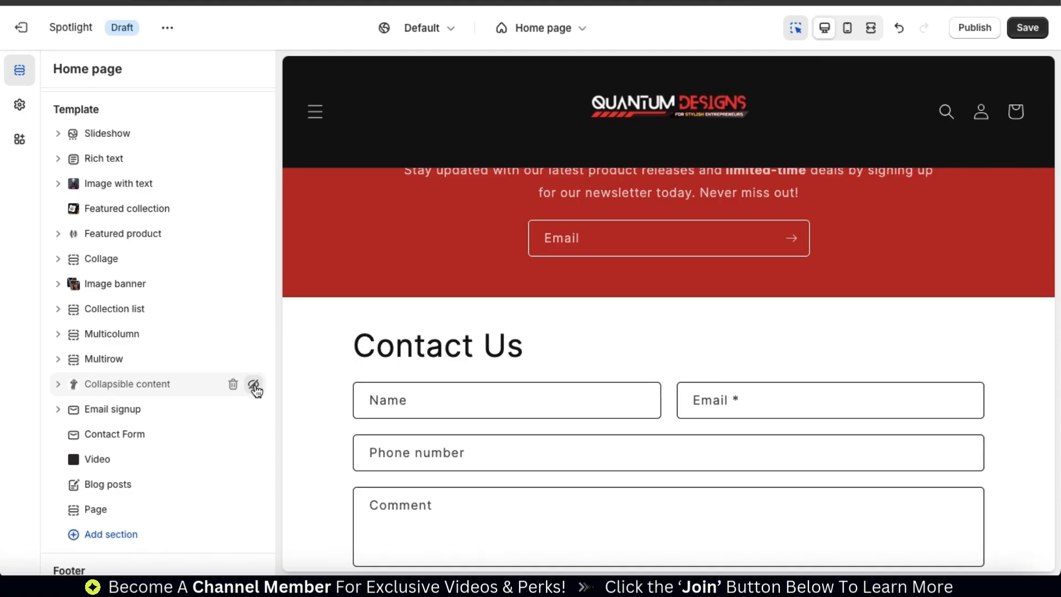
{"action": "left_click", "coordinate": [254, 385]}
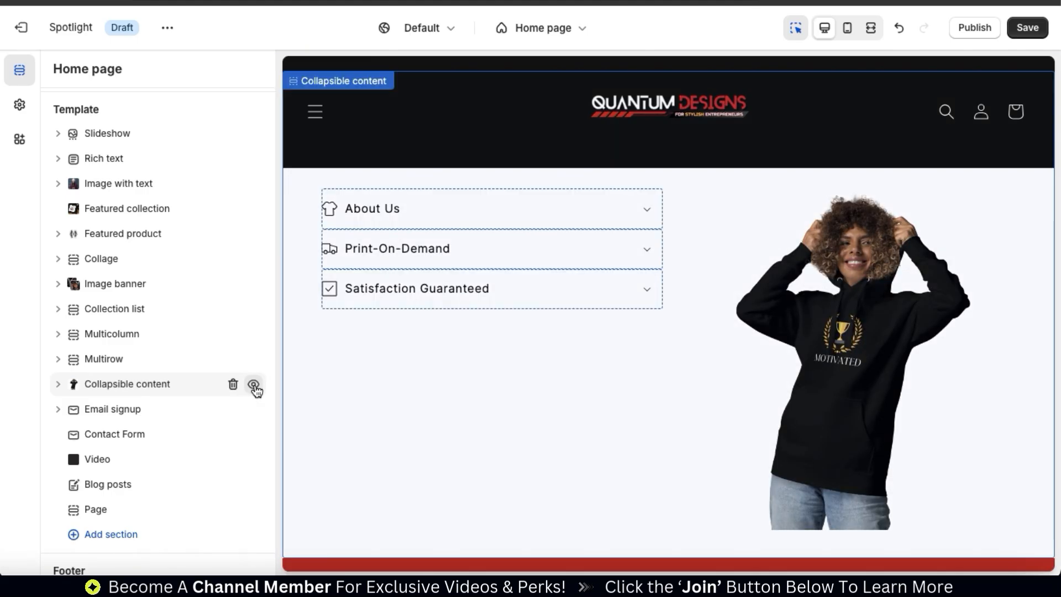
{"action": "left_click", "coordinate": [254, 385]}
{"action": "scroll", "coordinate": [232, 475], "scroll_direction": "down", "scroll_amount": 2}
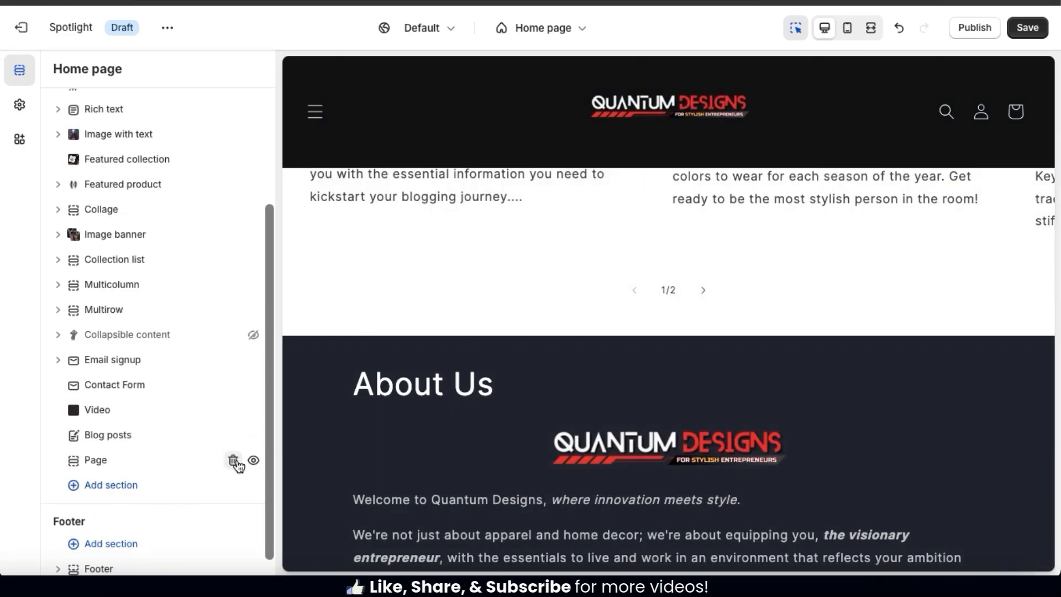
{"action": "left_click", "coordinate": [253, 461]}
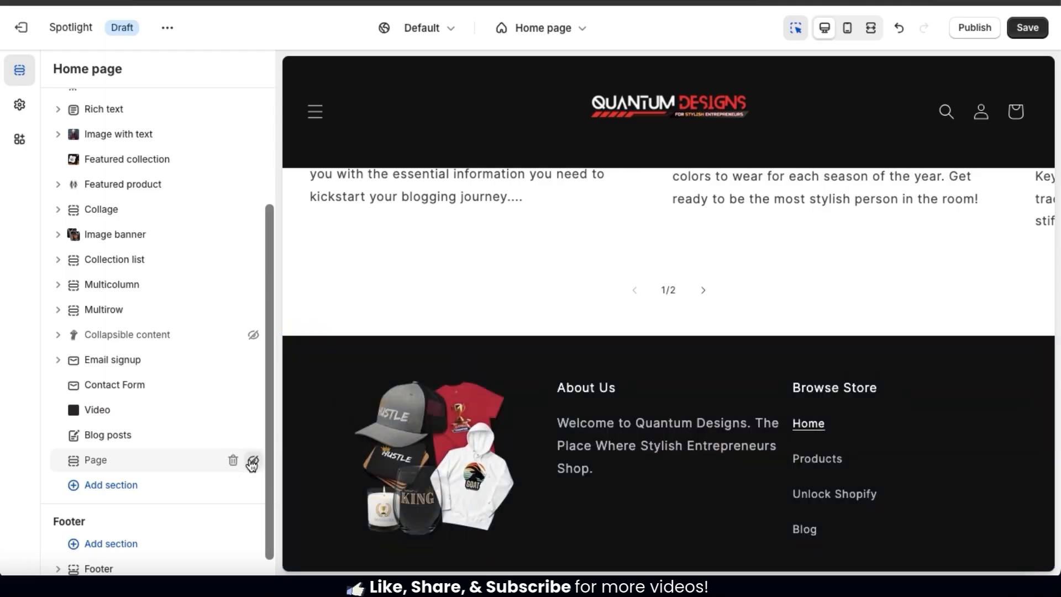
Review the rearranged home page in the full-width preview, from the header and slideshow to the Featured Collection.
{"action": "scroll", "coordinate": [243, 420], "scroll_direction": "up", "scroll_amount": 2}
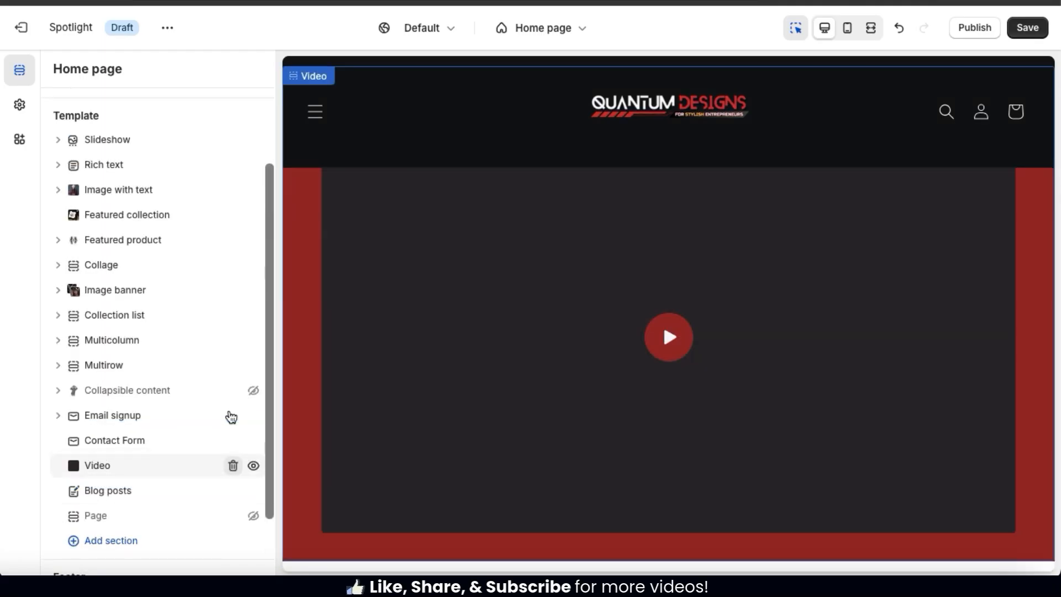
{"action": "left_click", "coordinate": [873, 28]}
{"action": "scroll", "coordinate": [855, 372], "scroll_direction": "up", "scroll_amount": 20}
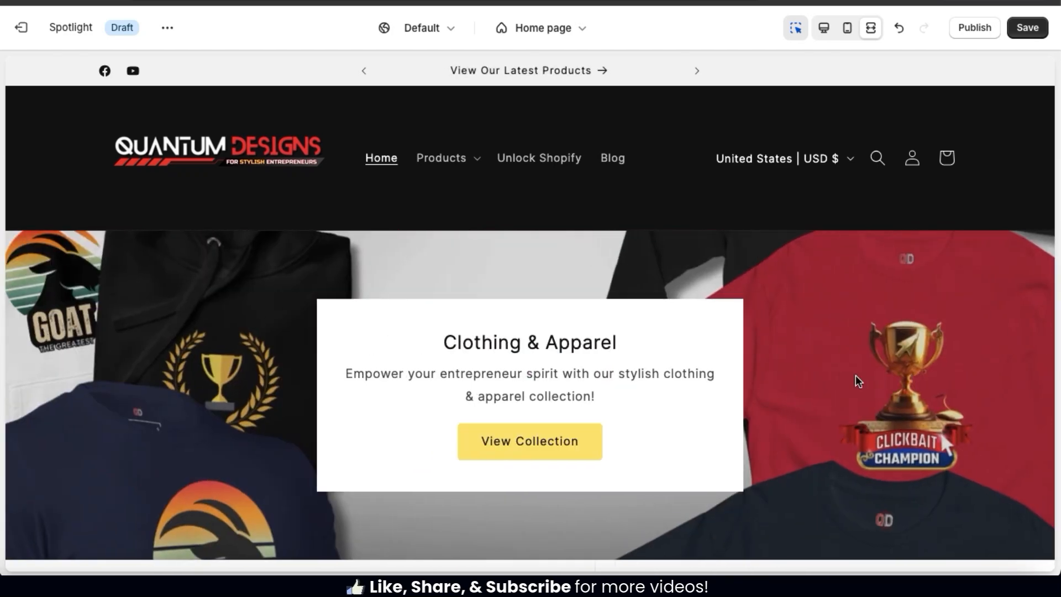
{"action": "scroll", "coordinate": [856, 377], "scroll_direction": "down", "scroll_amount": 6}
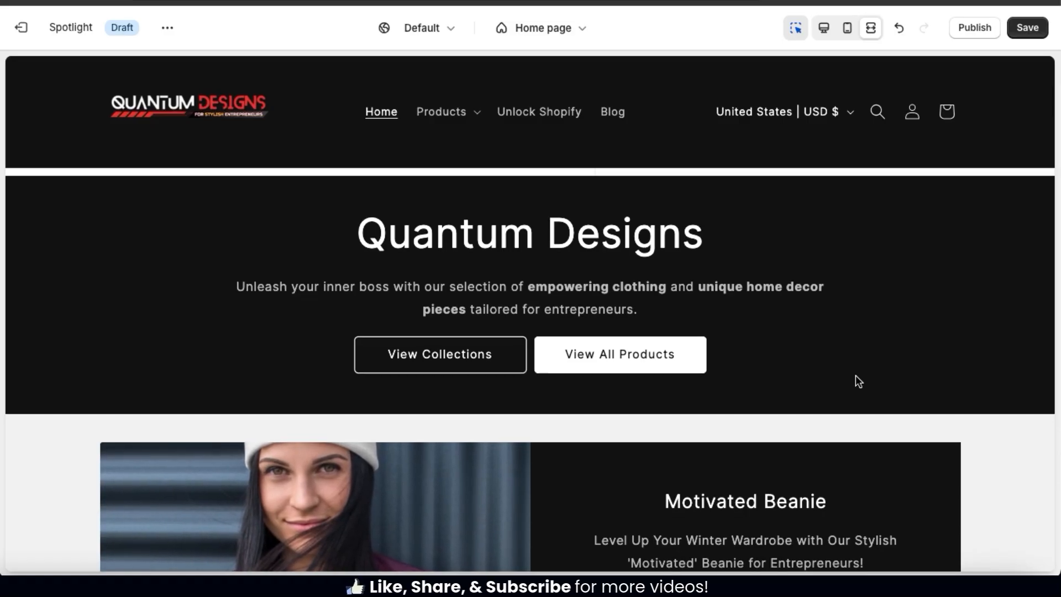
{"action": "scroll", "coordinate": [856, 376], "scroll_direction": "down", "scroll_amount": 5}
{"action": "scroll", "coordinate": [856, 376], "scroll_direction": "down", "scroll_amount": 5}
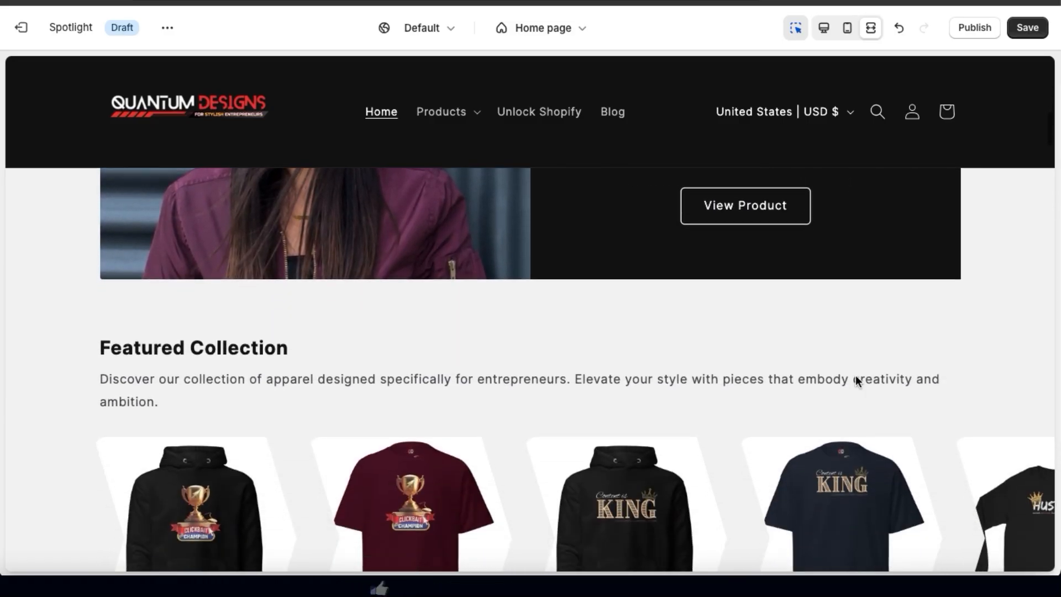
{"action": "scroll", "coordinate": [856, 376], "scroll_direction": "down", "scroll_amount": 3}
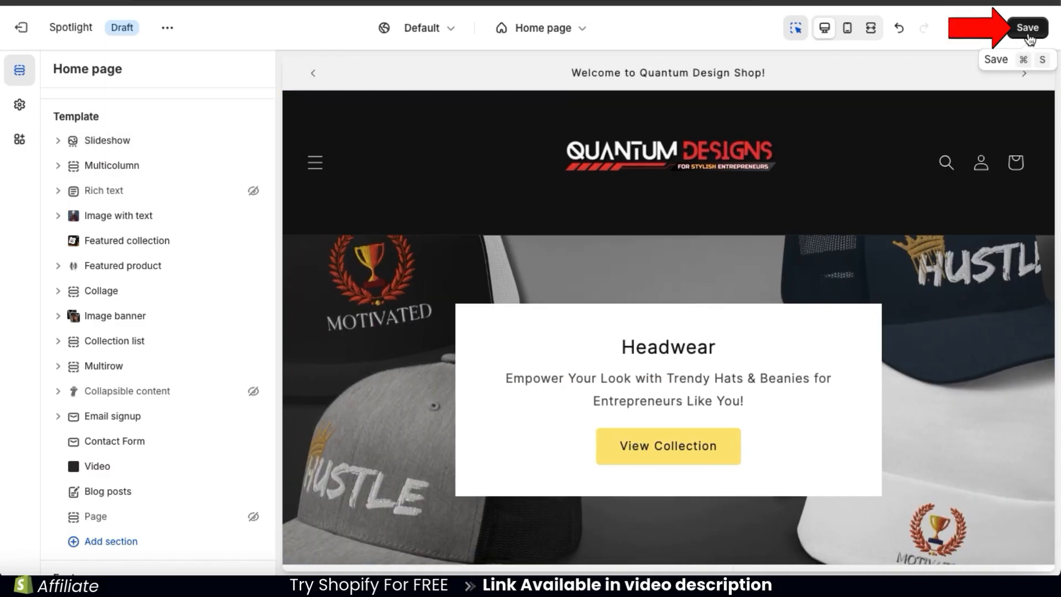
Save the home page changes and publish Spotlight as the store's live theme.
{"action": "left_click", "coordinate": [1029, 32]}
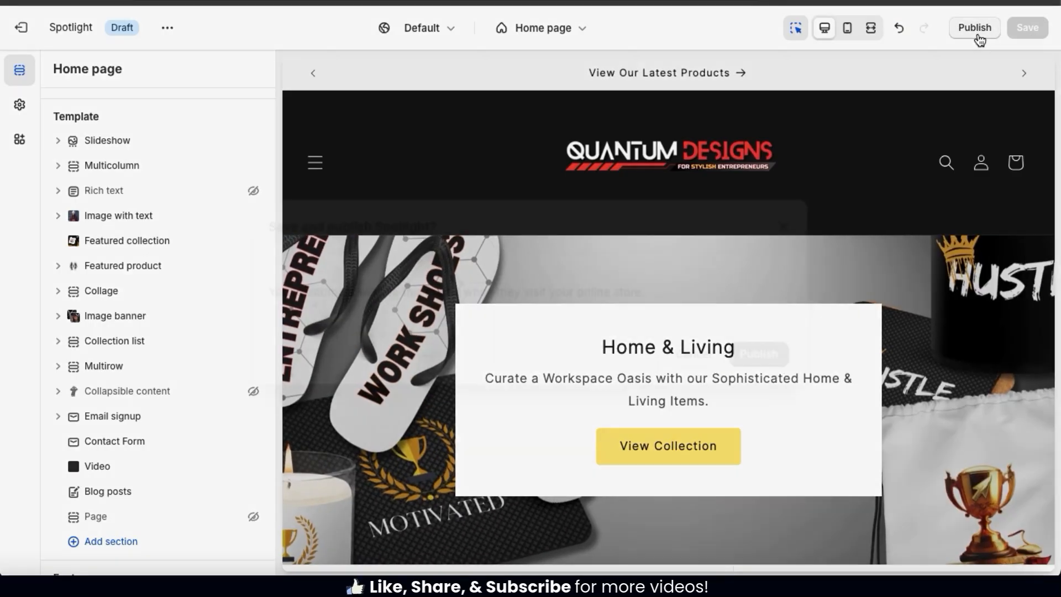
{"action": "left_click", "coordinate": [977, 34]}
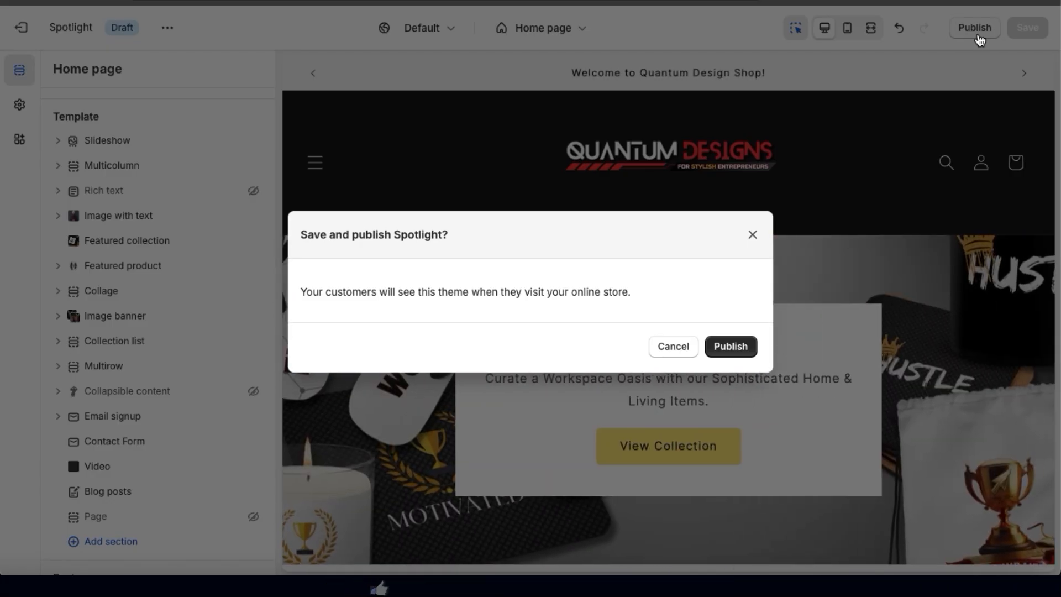
{"action": "left_click", "coordinate": [729, 348]}
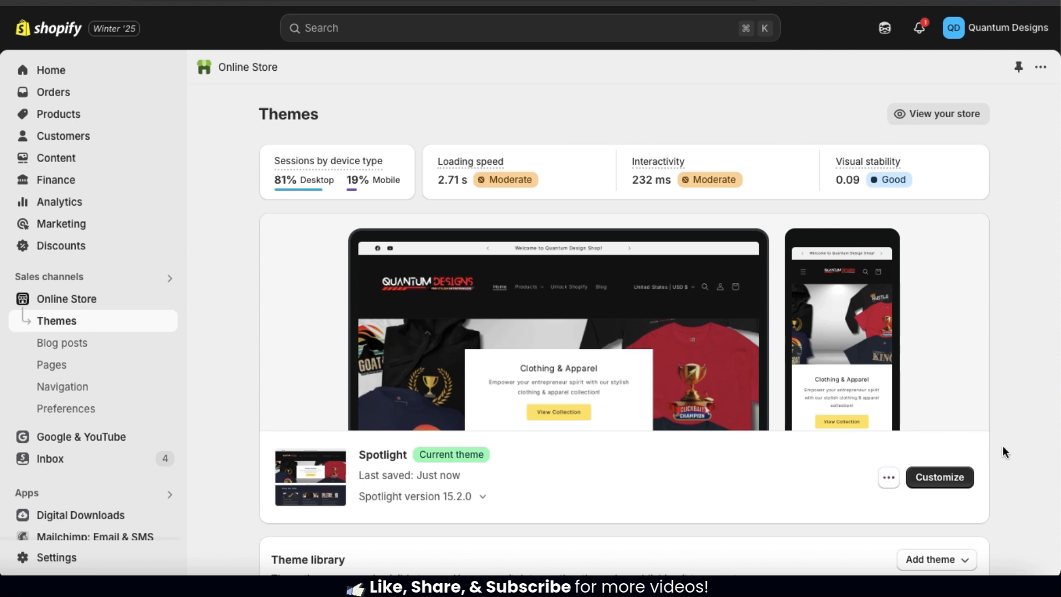
Look through the theme library below the current theme on the Themes page.
{"action": "scroll", "coordinate": [1004, 449], "scroll_direction": "down", "scroll_amount": 5}
{"action": "scroll", "coordinate": [1003, 449], "scroll_direction": "down", "scroll_amount": 4}
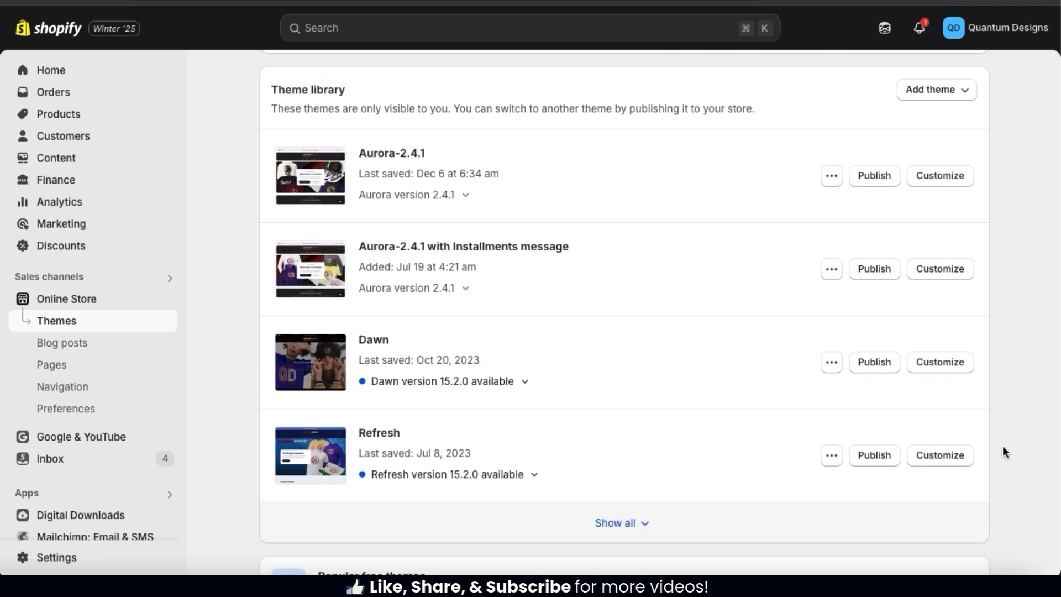
{"action": "scroll", "coordinate": [986, 362], "scroll_direction": "up", "scroll_amount": 9}
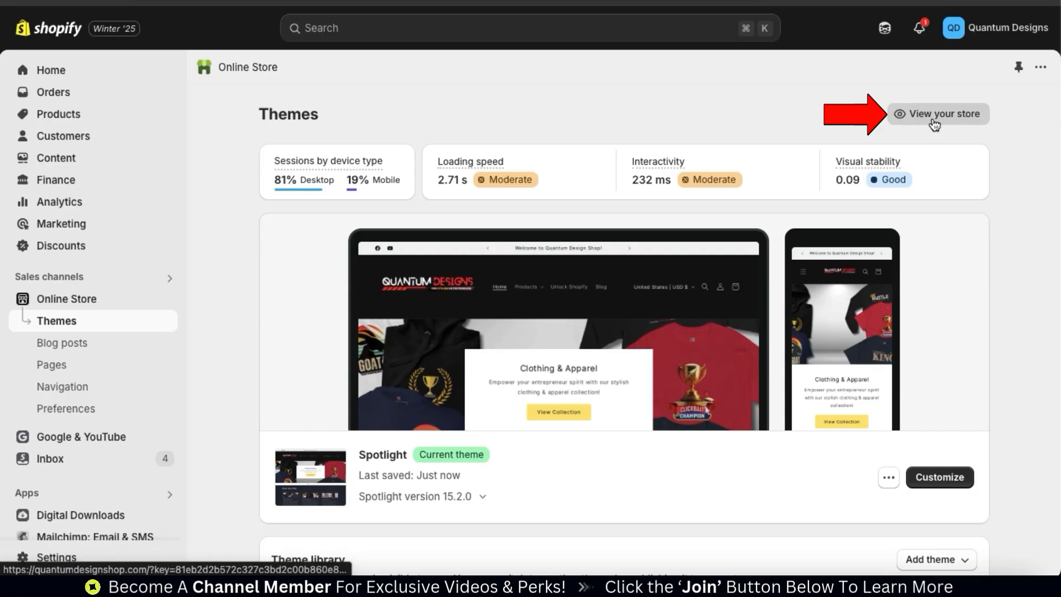
View the live online store, dismiss the admin bar, and review the published home page from the slideshow to the footer.
{"action": "left_click", "coordinate": [935, 123]}
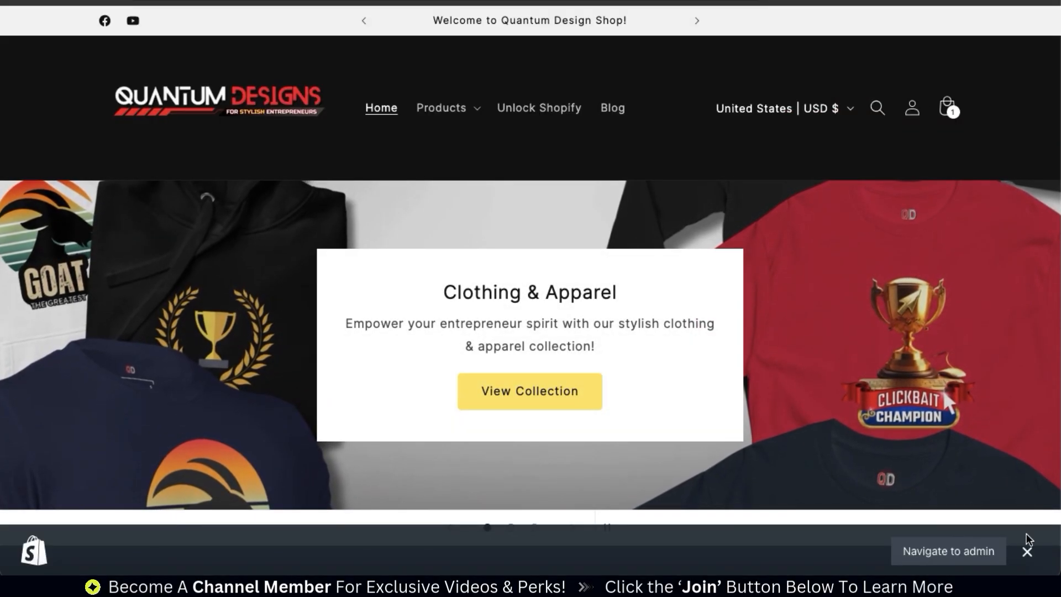
{"action": "left_click", "coordinate": [1027, 551]}
{"action": "scroll", "coordinate": [977, 382], "scroll_direction": "down", "scroll_amount": 6}
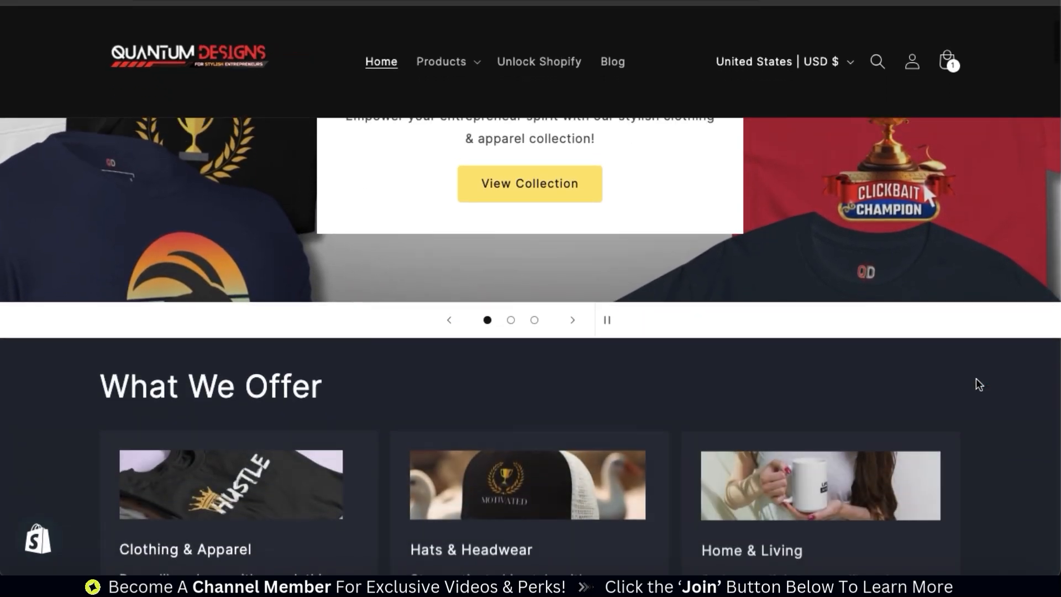
{"action": "scroll", "coordinate": [979, 384], "scroll_direction": "down", "scroll_amount": 10}
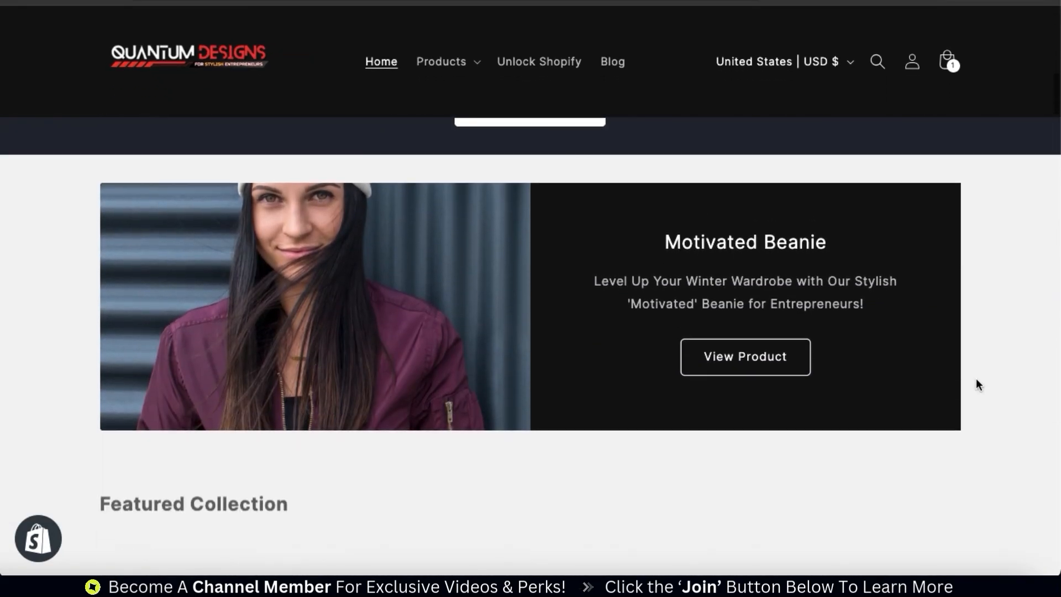
{"action": "scroll", "coordinate": [977, 381], "scroll_direction": "down", "scroll_amount": 10}
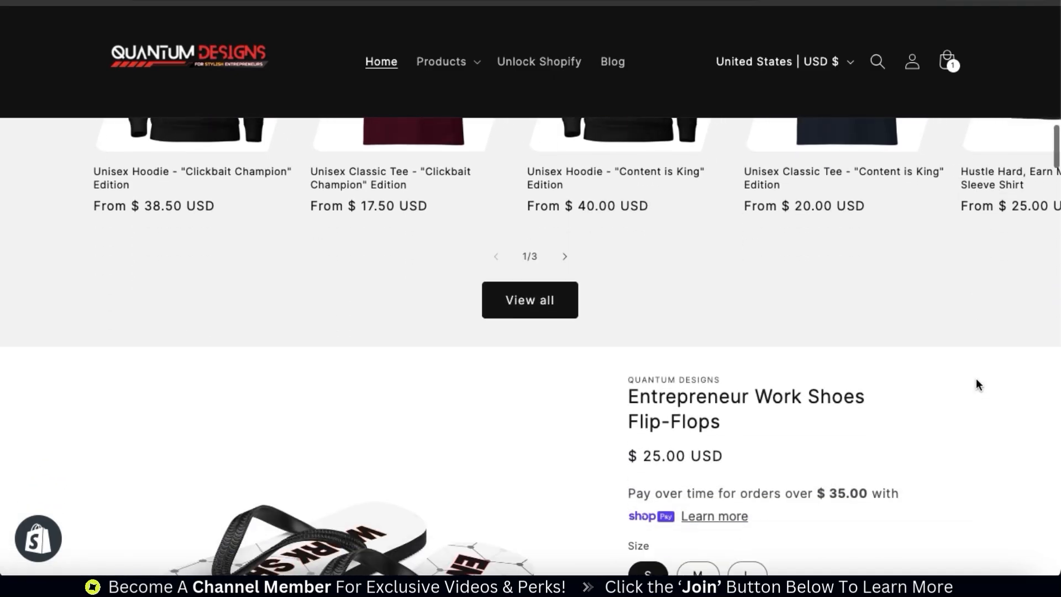
{"action": "scroll", "coordinate": [976, 381], "scroll_direction": "down", "scroll_amount": 10}
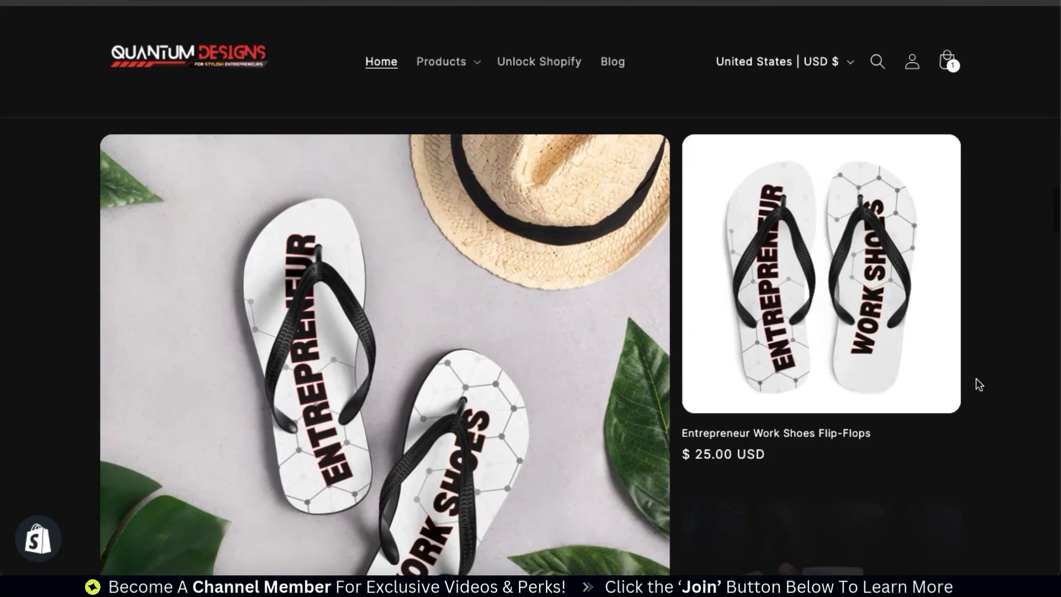
{"action": "scroll", "coordinate": [977, 382], "scroll_direction": "down", "scroll_amount": 10}
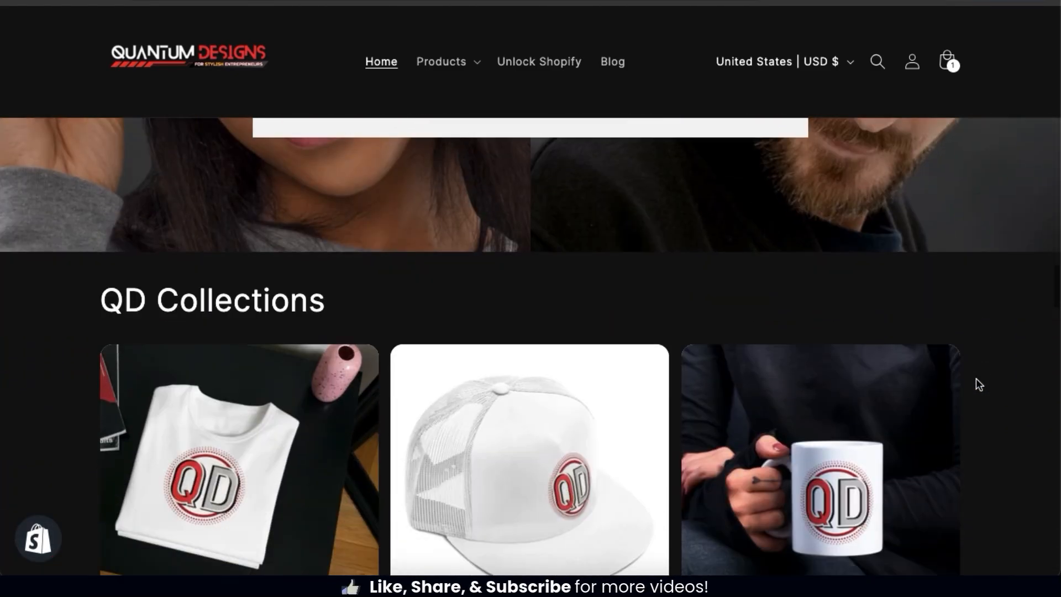
{"action": "scroll", "coordinate": [978, 384], "scroll_direction": "down", "scroll_amount": 10}
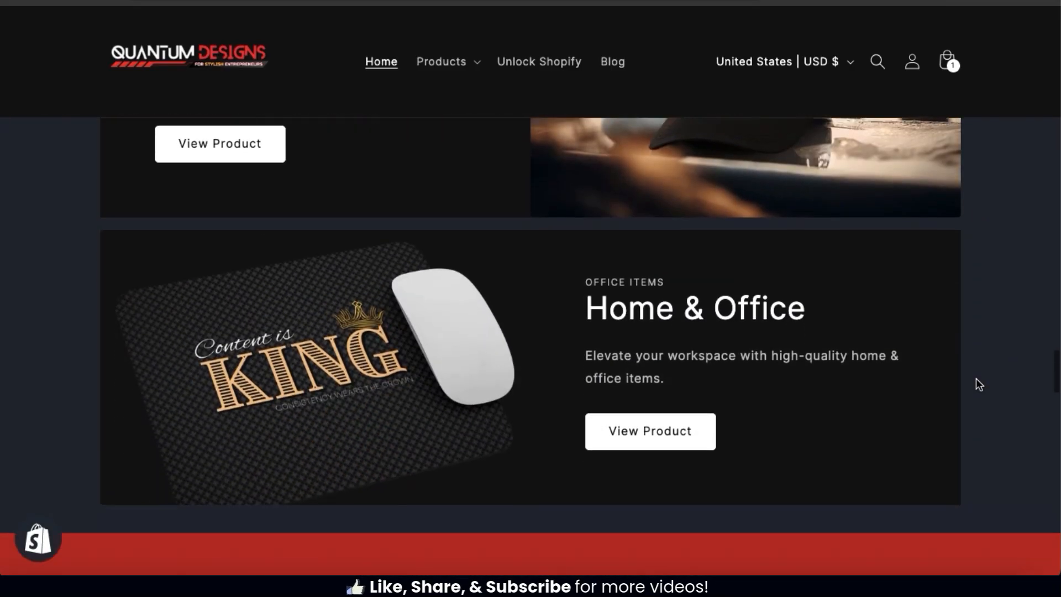
{"action": "scroll", "coordinate": [979, 385], "scroll_direction": "down", "scroll_amount": 10}
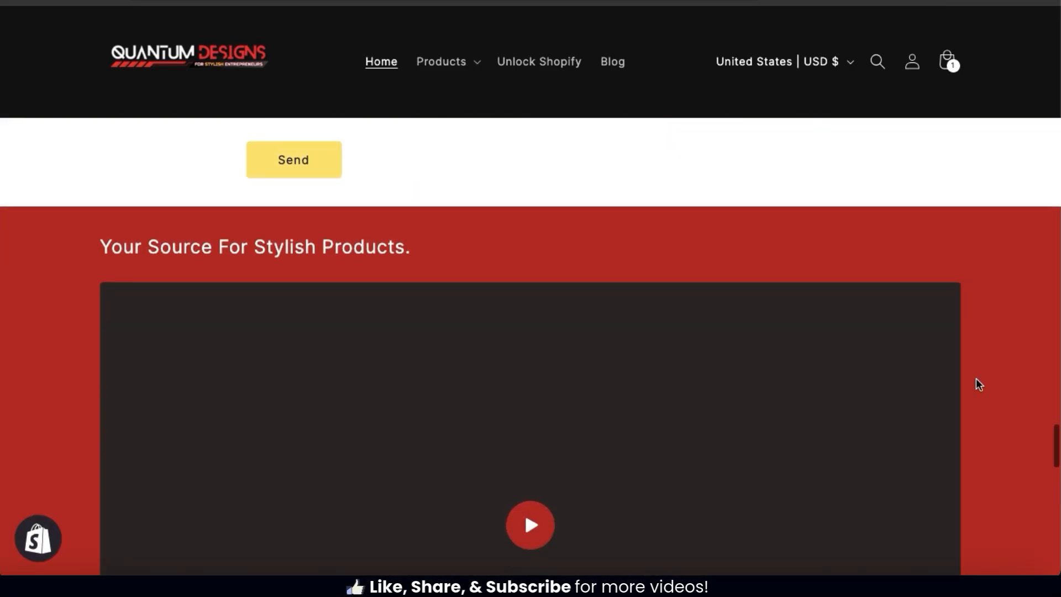
{"action": "scroll", "coordinate": [979, 385], "scroll_direction": "down", "scroll_amount": 10}
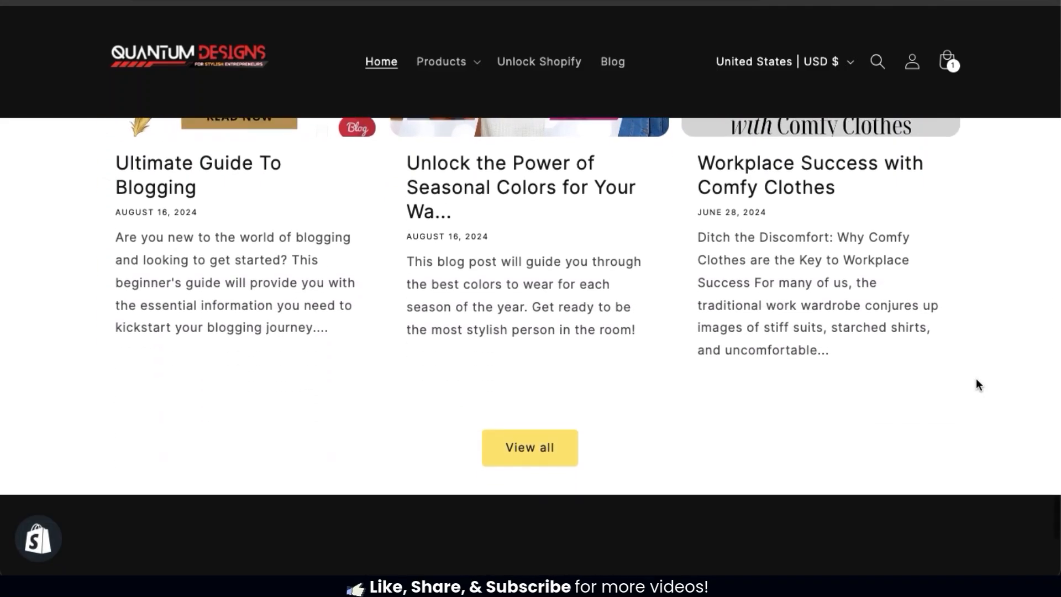
{"action": "scroll", "coordinate": [976, 380], "scroll_direction": "down", "scroll_amount": 5}
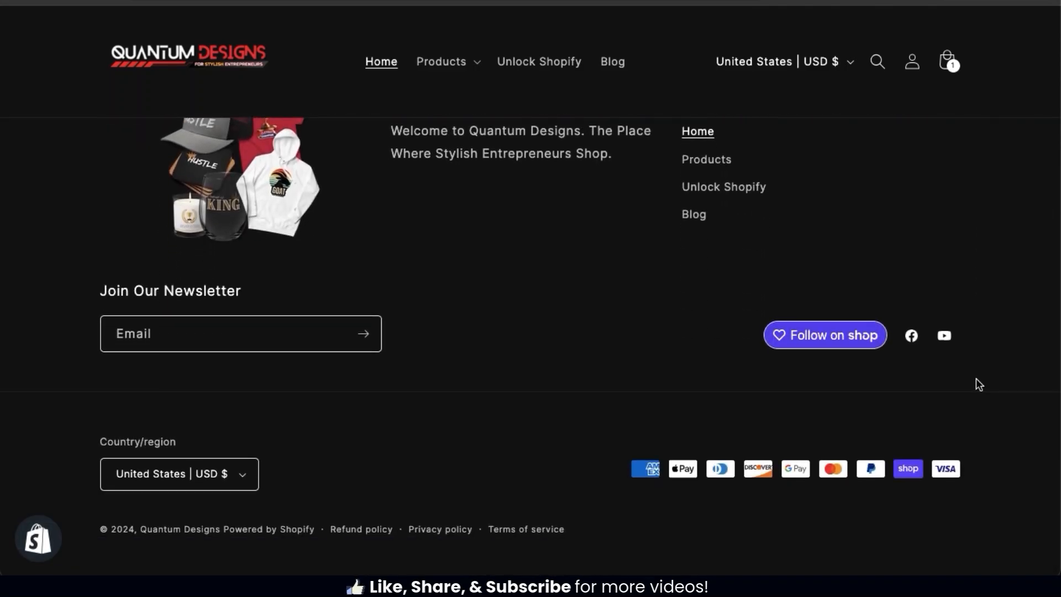